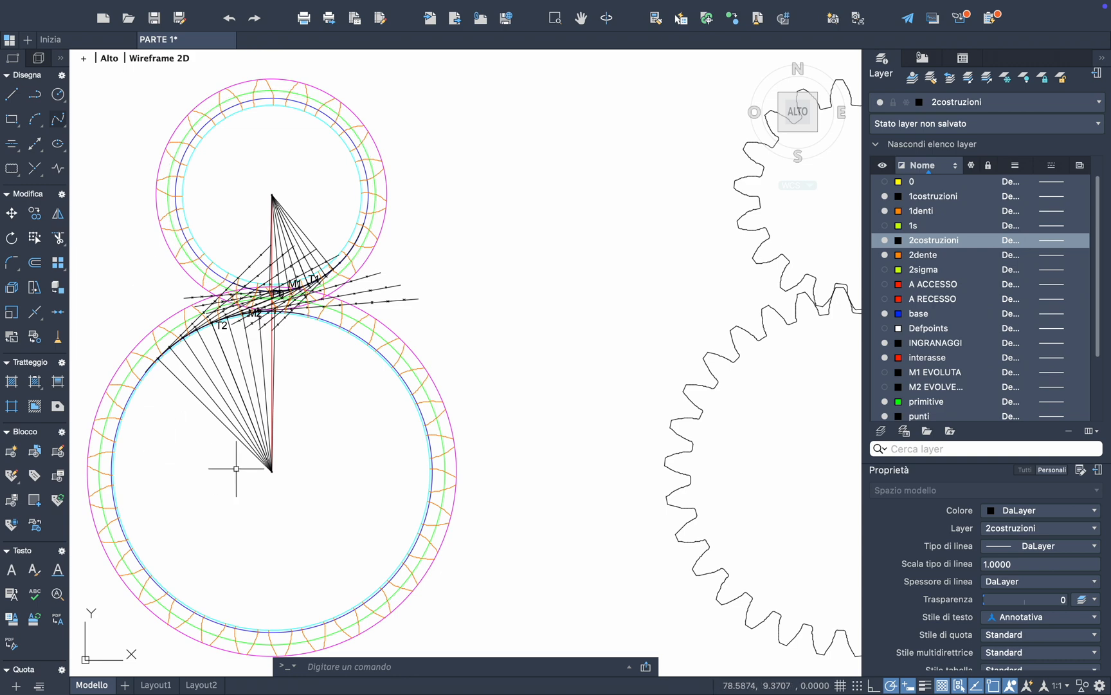
Turn off the visibility of the INGRANAGGI layer to hide the finished gear outlines
{"action": "middle_click_drag", "start_coordinate": [464, 424], "coordinate": [324, 427]}
{"action": "middle_click_drag", "start_coordinate": [829, 313], "coordinate": [789, 323]}
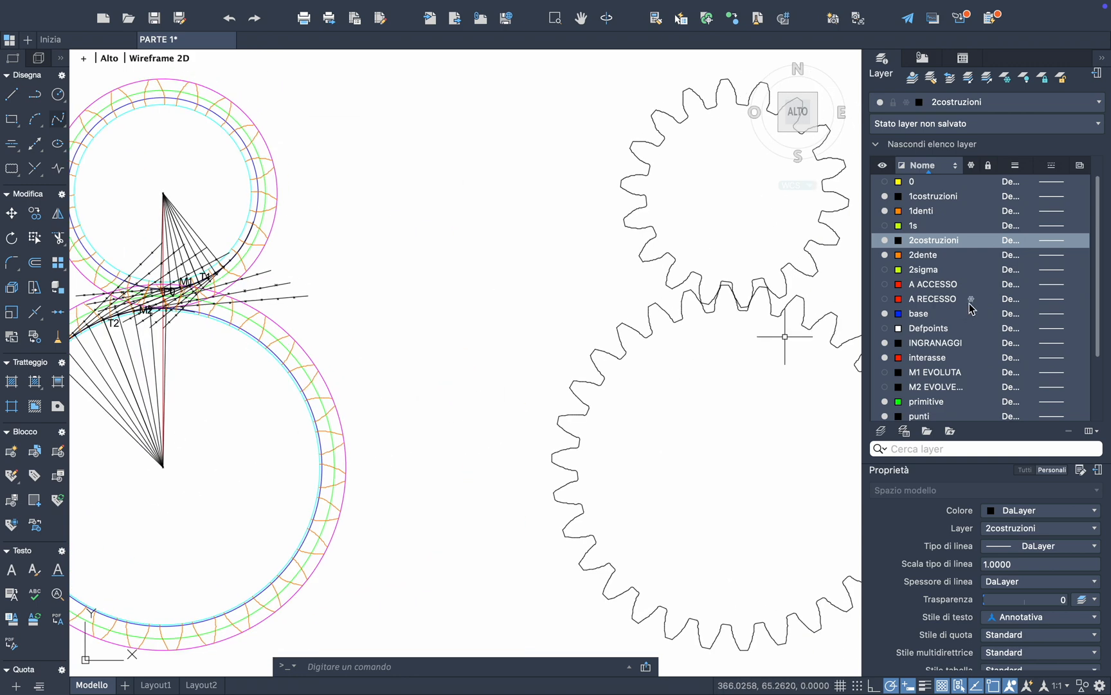
{"action": "left_click", "coordinate": [885, 343]}
{"action": "middle_click_drag", "start_coordinate": [261, 331], "coordinate": [516, 318]}
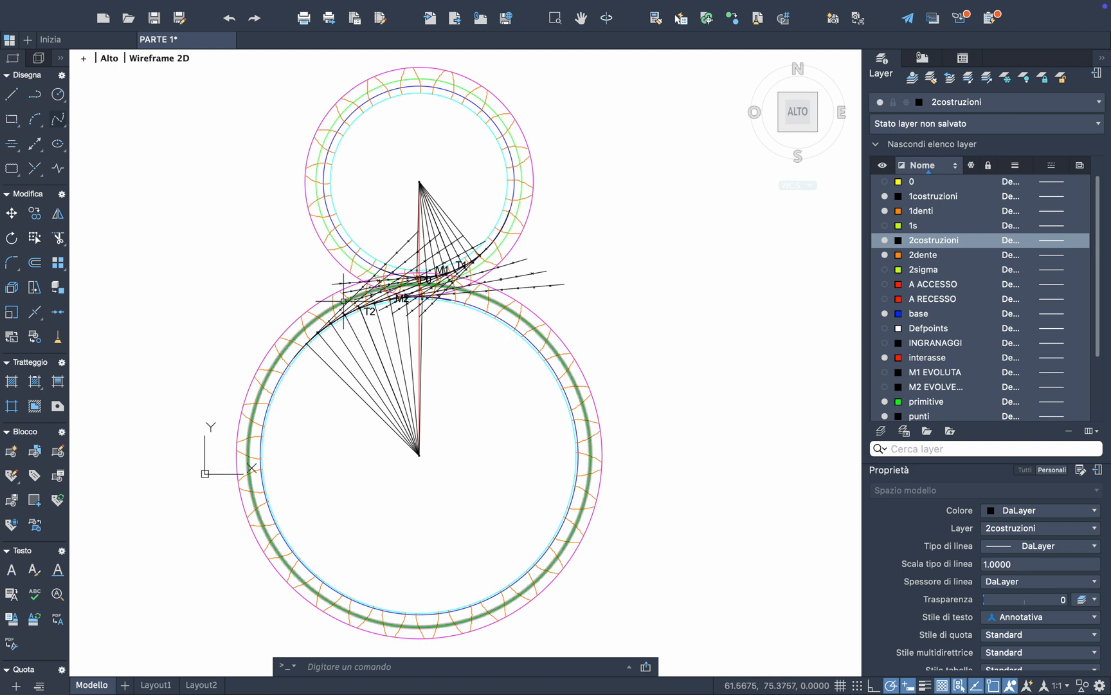
{"action": "scroll", "coordinate": [415, 347], "scroll_direction": "left", "scroll_amount": 5}
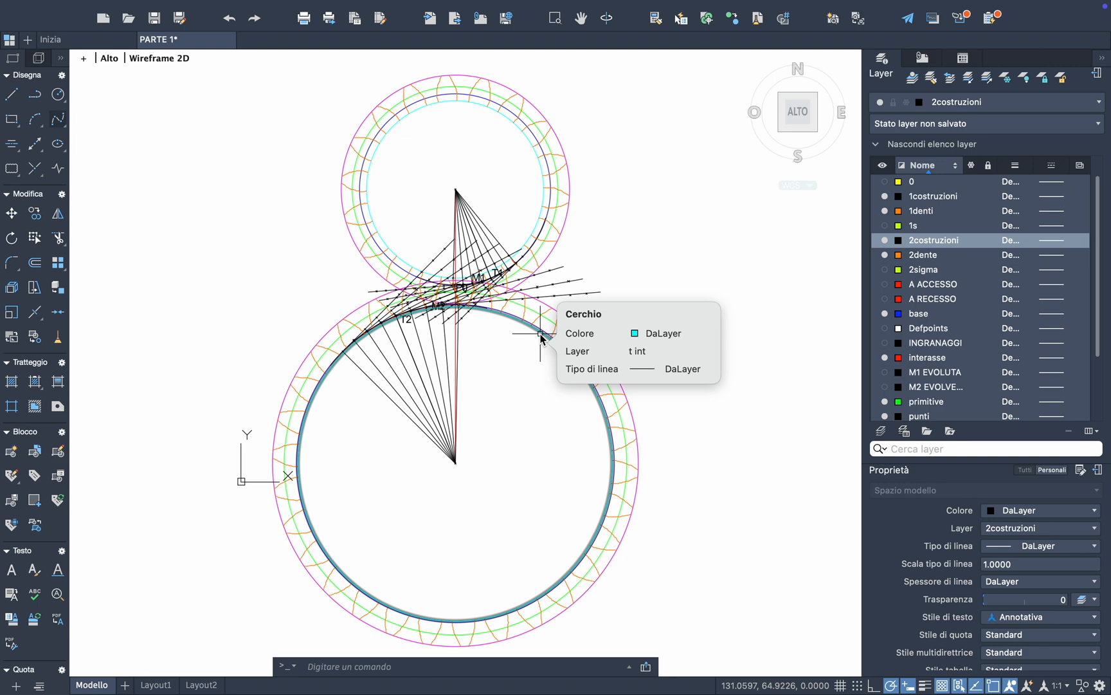
{"action": "scroll", "coordinate": [476, 385], "scroll_direction": "left", "scroll_amount": 1}
Set the point style to the blank marker with no visible symbol
{"action": "scroll", "coordinate": [477, 384], "scroll_direction": "down", "scroll_amount": 1}
{"action": "scroll", "coordinate": [476, 384], "scroll_direction": "right", "scroll_amount": 2}
{"action": "scroll", "coordinate": [477, 385], "scroll_direction": "right", "scroll_amount": 3}
{"action": "scroll", "coordinate": [477, 385], "scroll_direction": "right", "scroll_amount": 4}
{"action": "scroll", "coordinate": [563, 268], "scroll_direction": "right", "scroll_amount": 4}
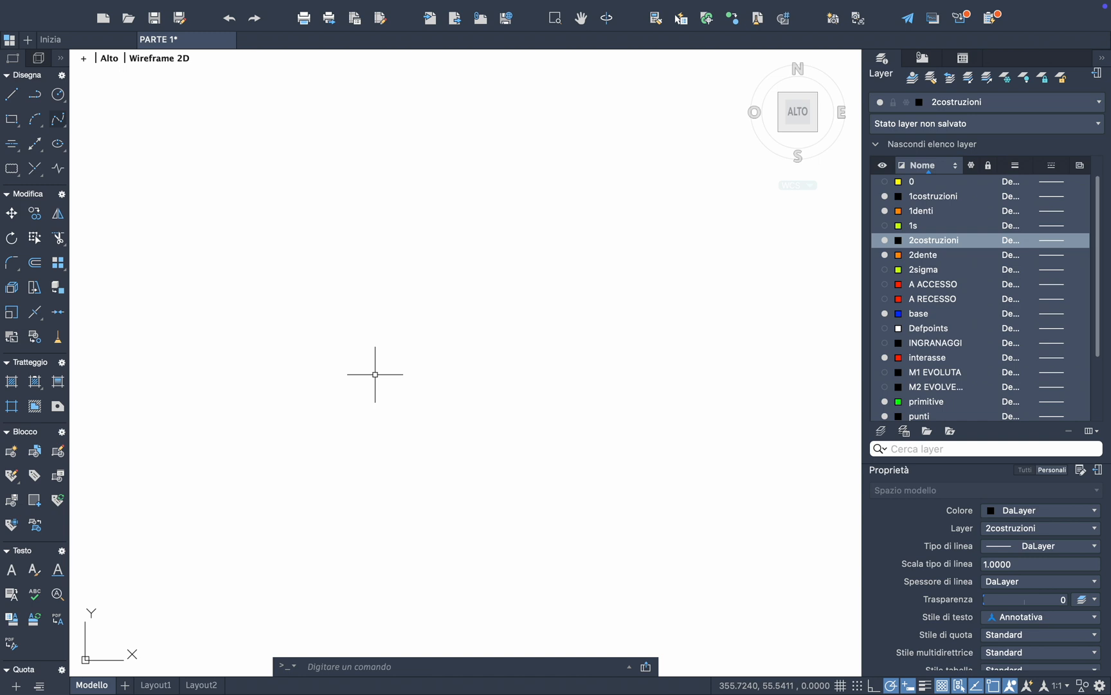
{"action": "mouse_move", "coordinate": [364, 1]}
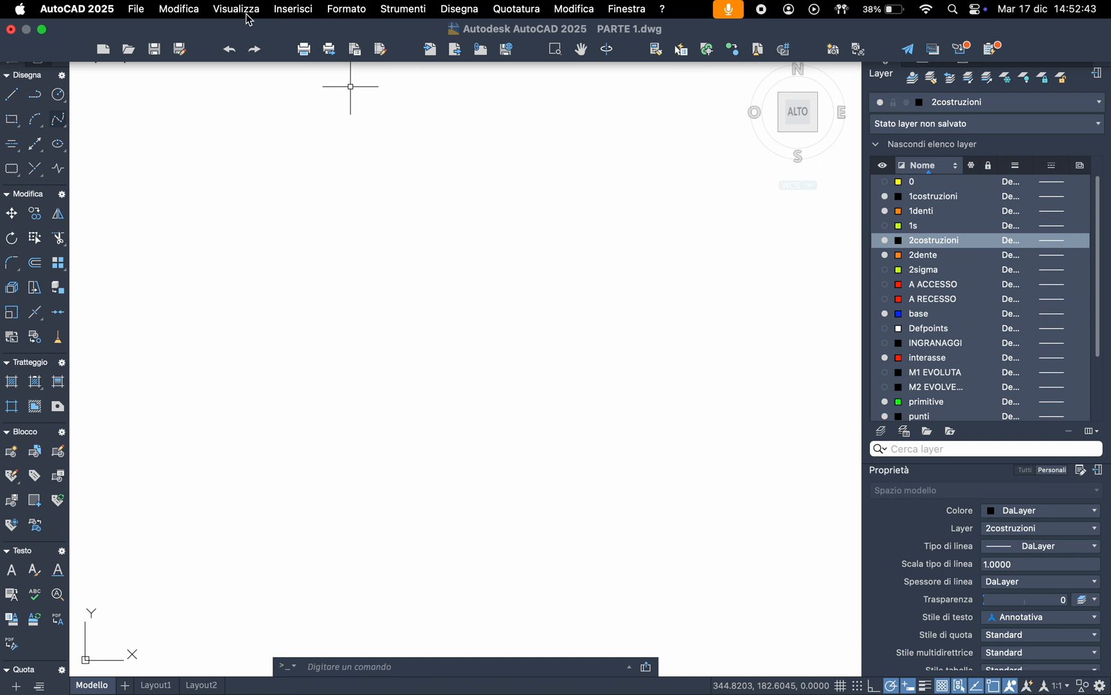
{"action": "left_click", "coordinate": [345, 13]}
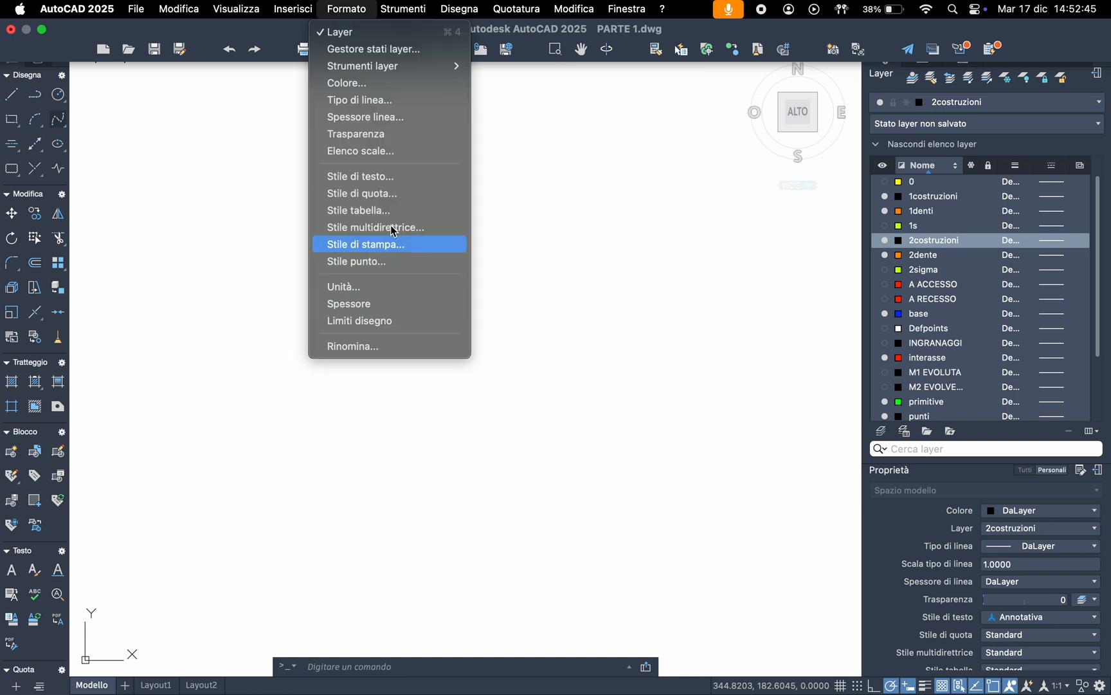
{"action": "left_click", "coordinate": [391, 261]}
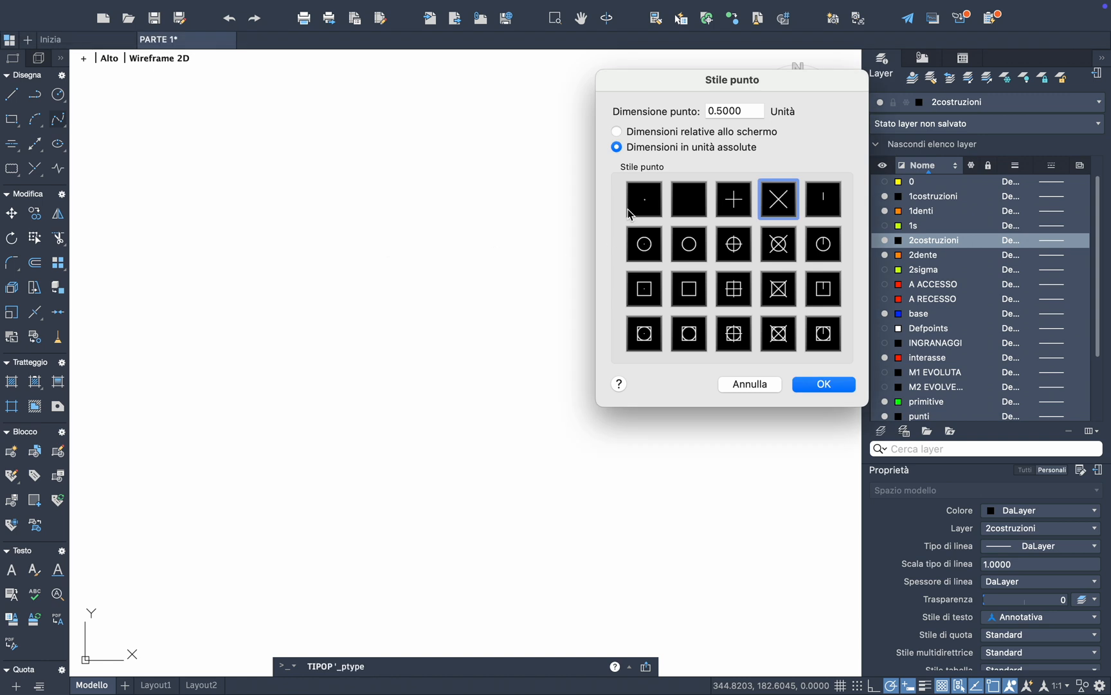
{"action": "left_click", "coordinate": [699, 208]}
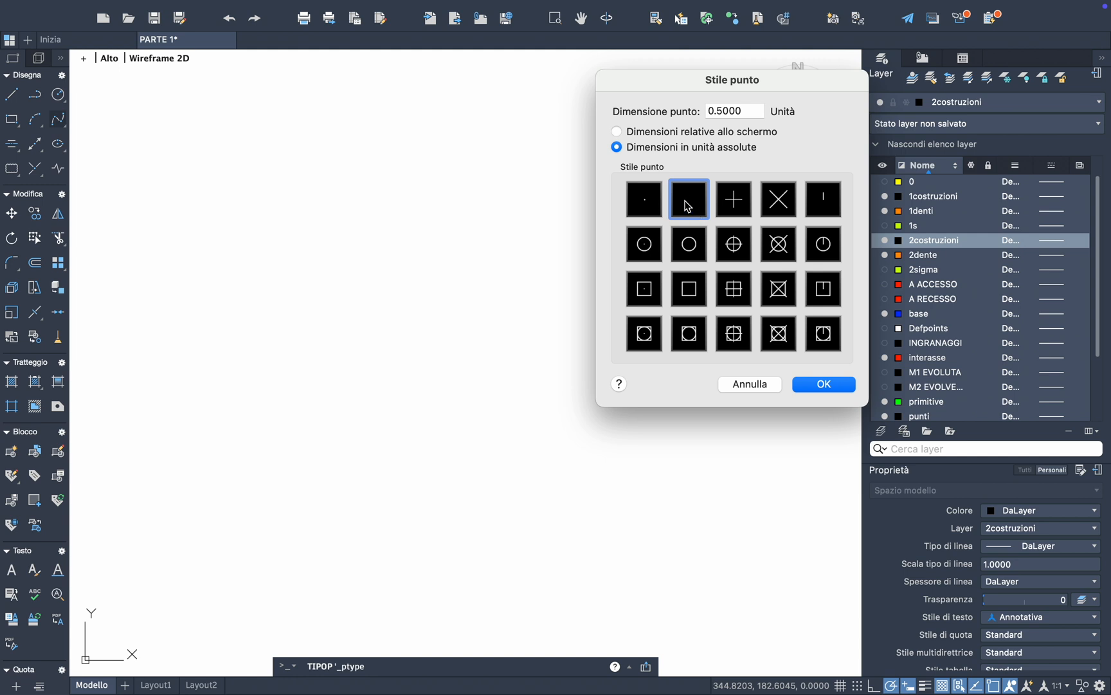
{"action": "left_click", "coordinate": [825, 385]}
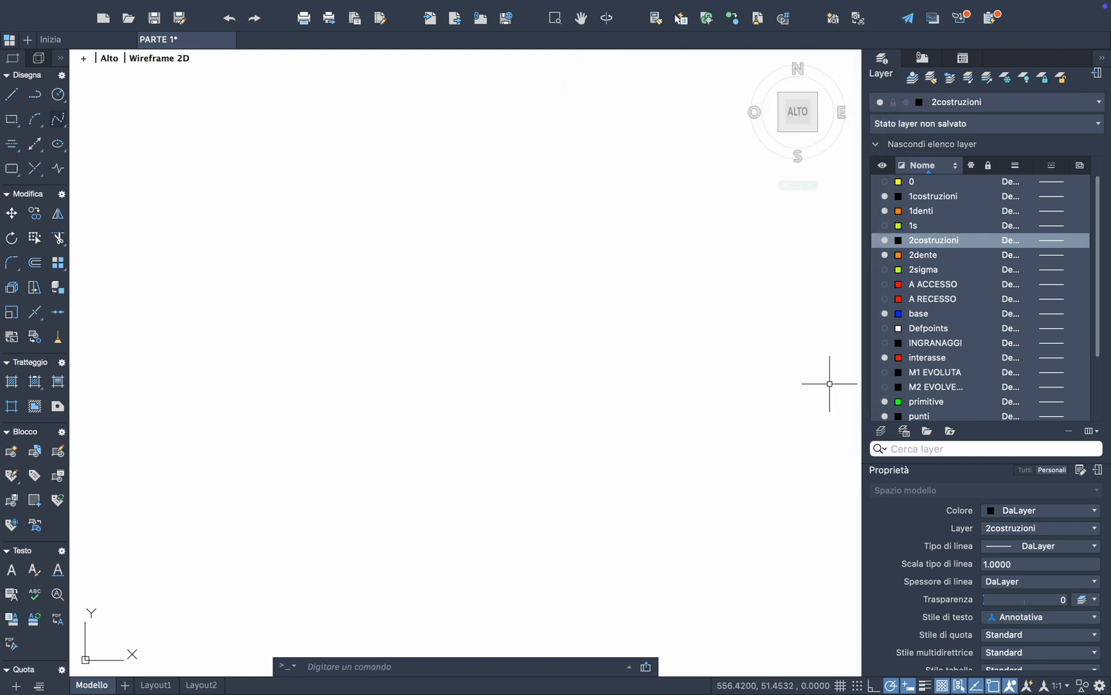
Draw a test line sloping up to the right in empty space and place a point at its midpoint
{"action": "left_click", "coordinate": [20, 95]}
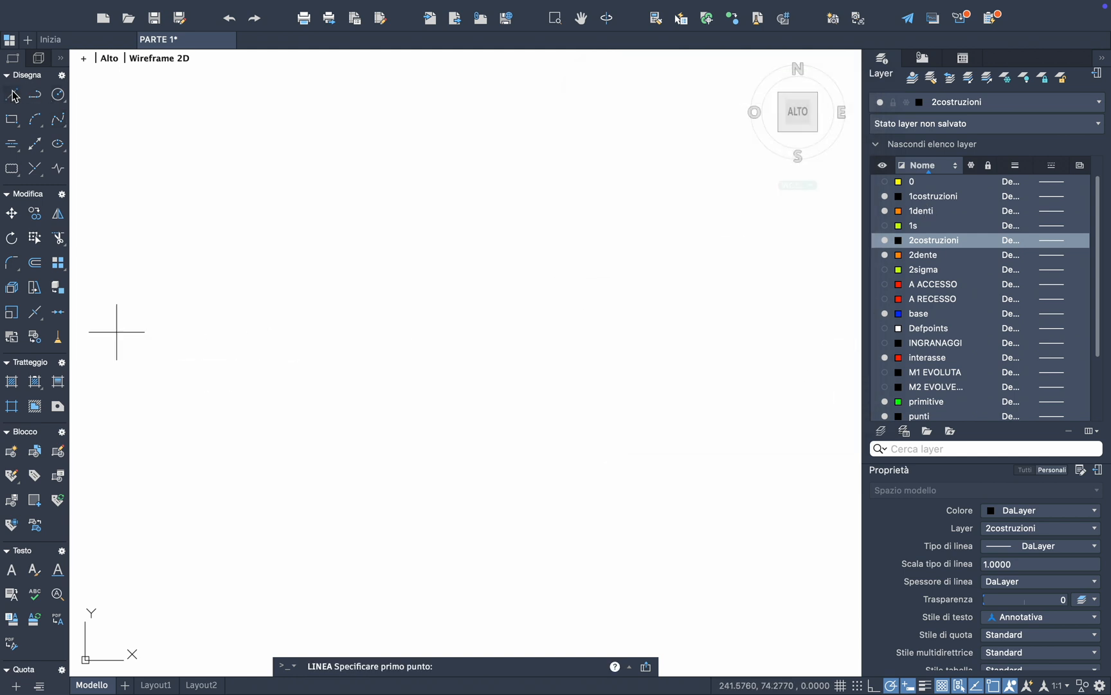
{"action": "left_click", "coordinate": [396, 443]}
{"action": "left_click", "coordinate": [609, 279]}
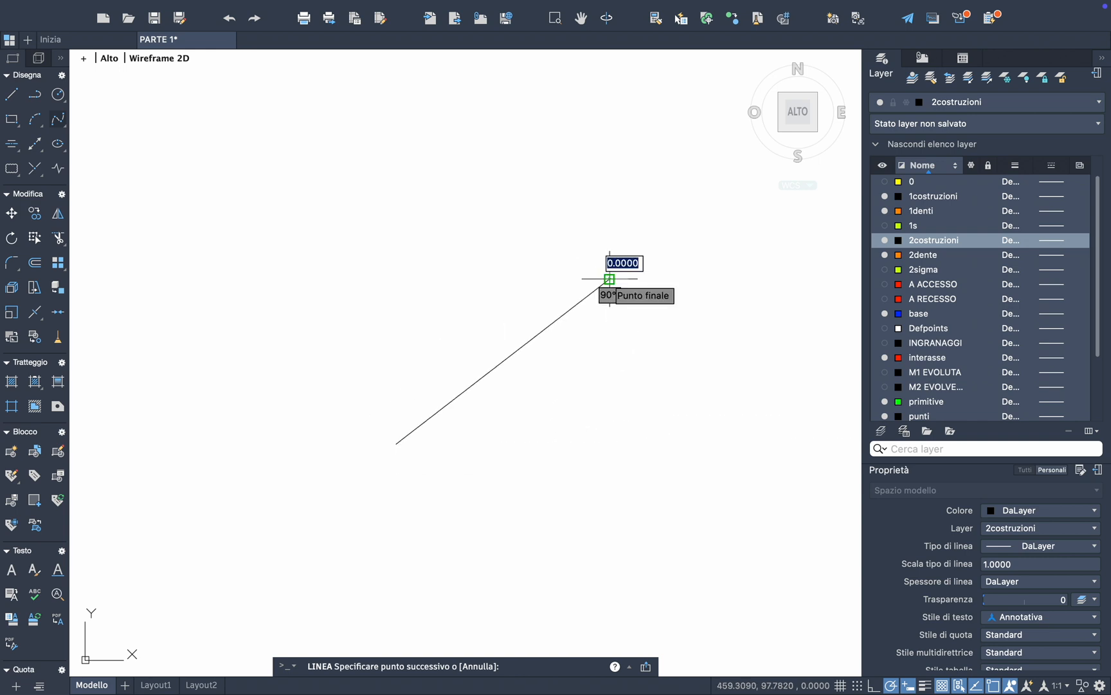
{"action": "key", "text": "Escape"}
{"action": "scroll", "coordinate": [555, 336], "scroll_direction": "up", "scroll_amount": 4}
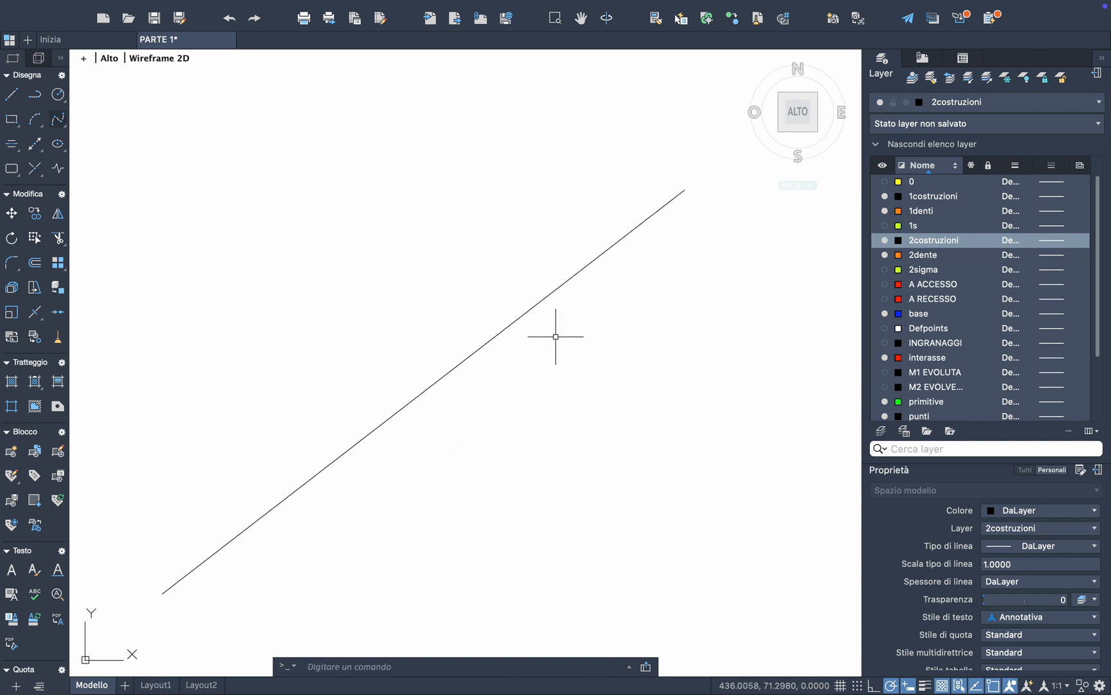
{"action": "left_click", "coordinate": [40, 171]}
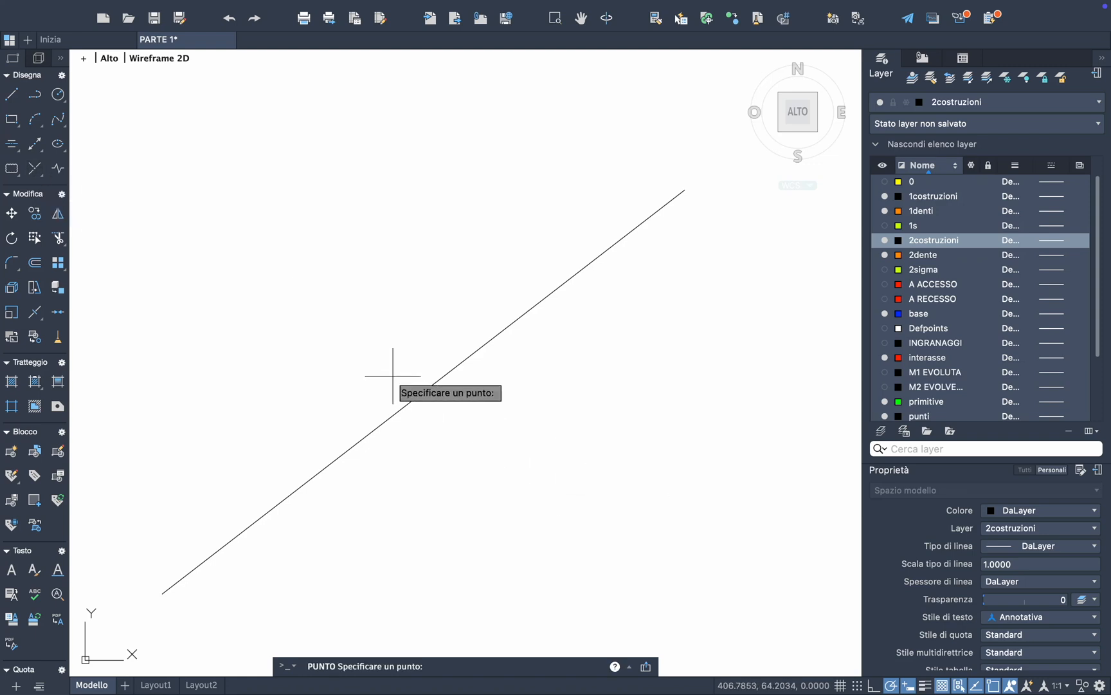
{"action": "left_click", "coordinate": [423, 391]}
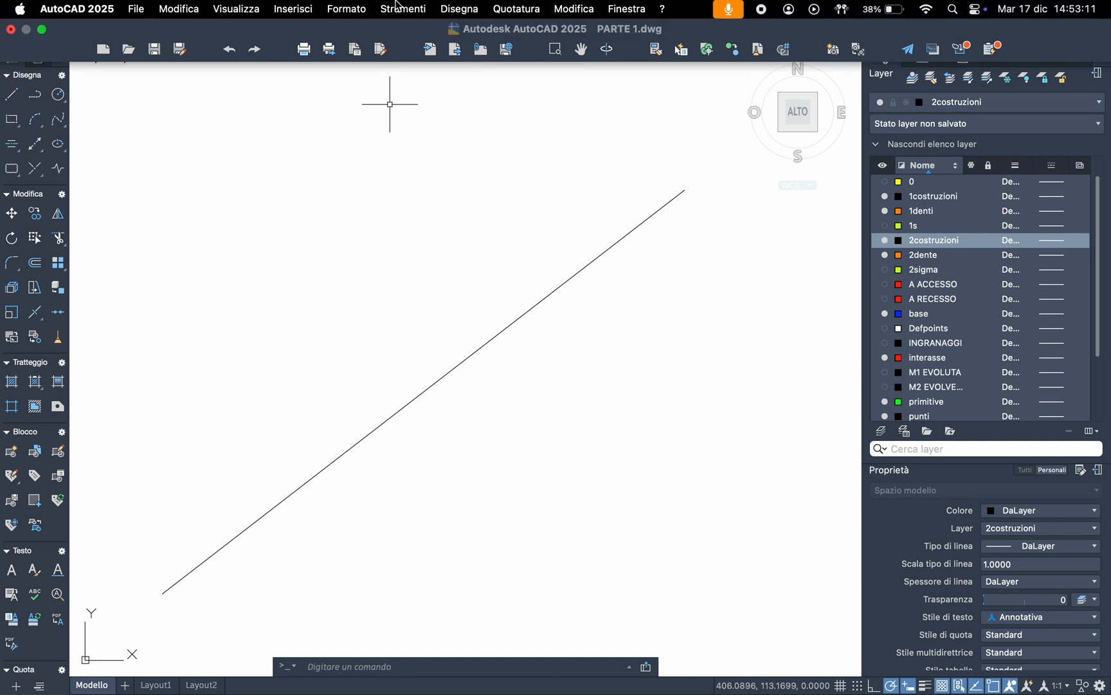
Change the point style to the X marker, sized relative to the screen
{"action": "left_click", "coordinate": [346, 9]}
{"action": "left_click", "coordinate": [385, 260]}
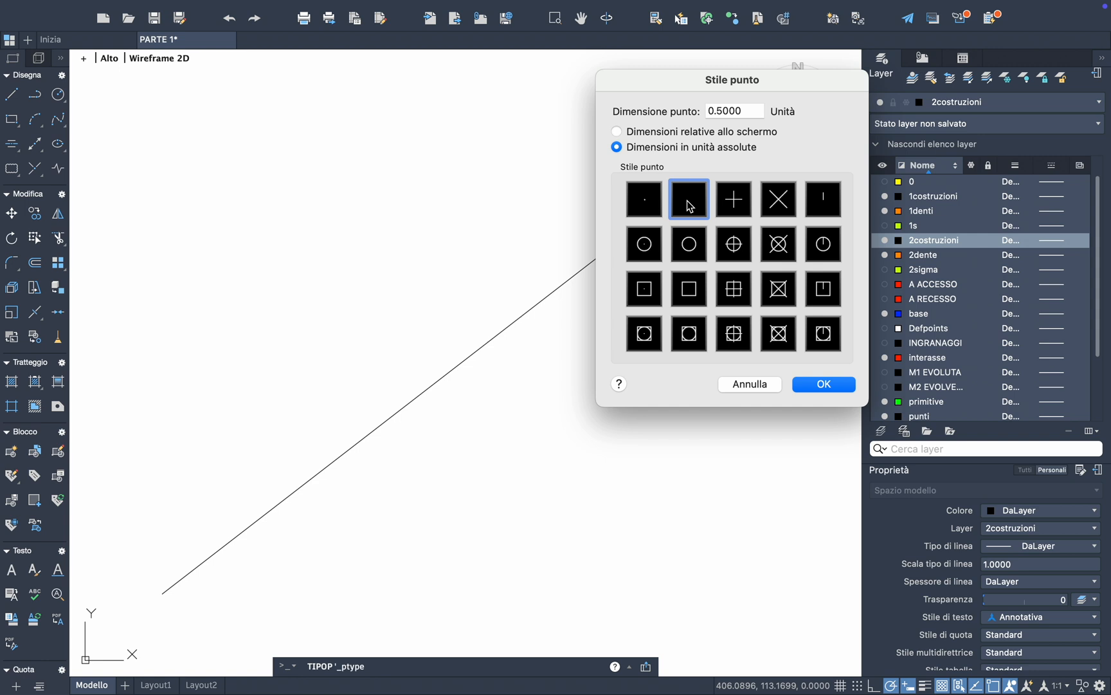
{"action": "left_click", "coordinate": [784, 210]}
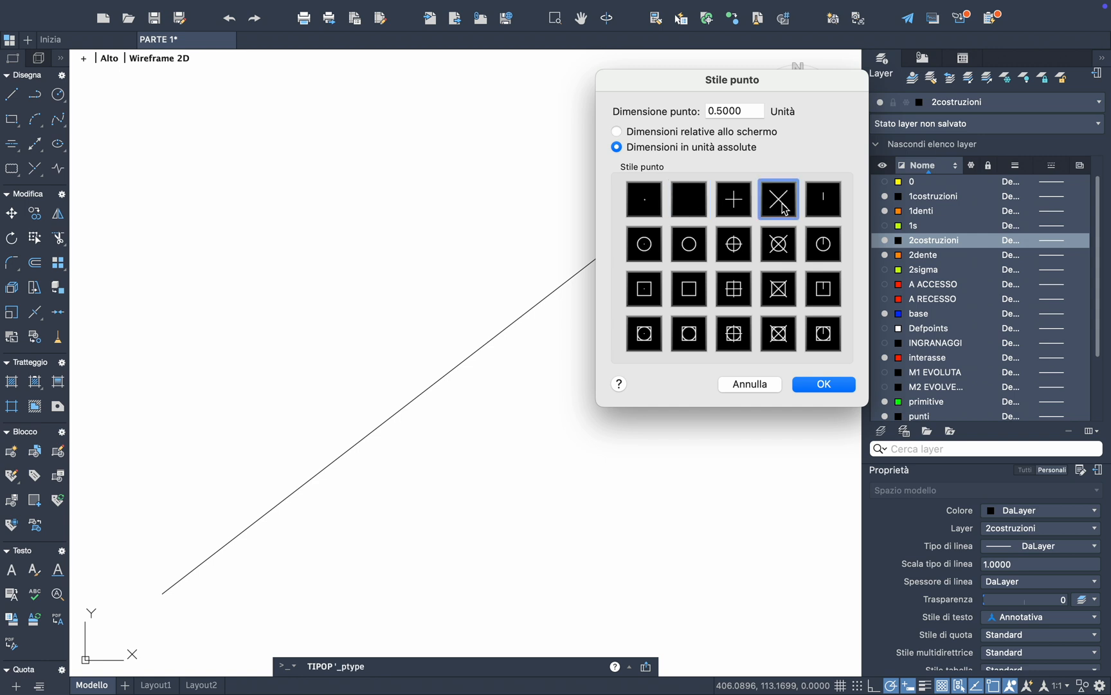
{"action": "left_click", "coordinate": [616, 133]}
{"action": "left_click", "coordinate": [823, 385]}
Place a point at the upper-right endpoint of the test line
{"action": "scroll", "coordinate": [414, 390], "scroll_direction": "up", "scroll_amount": 3}
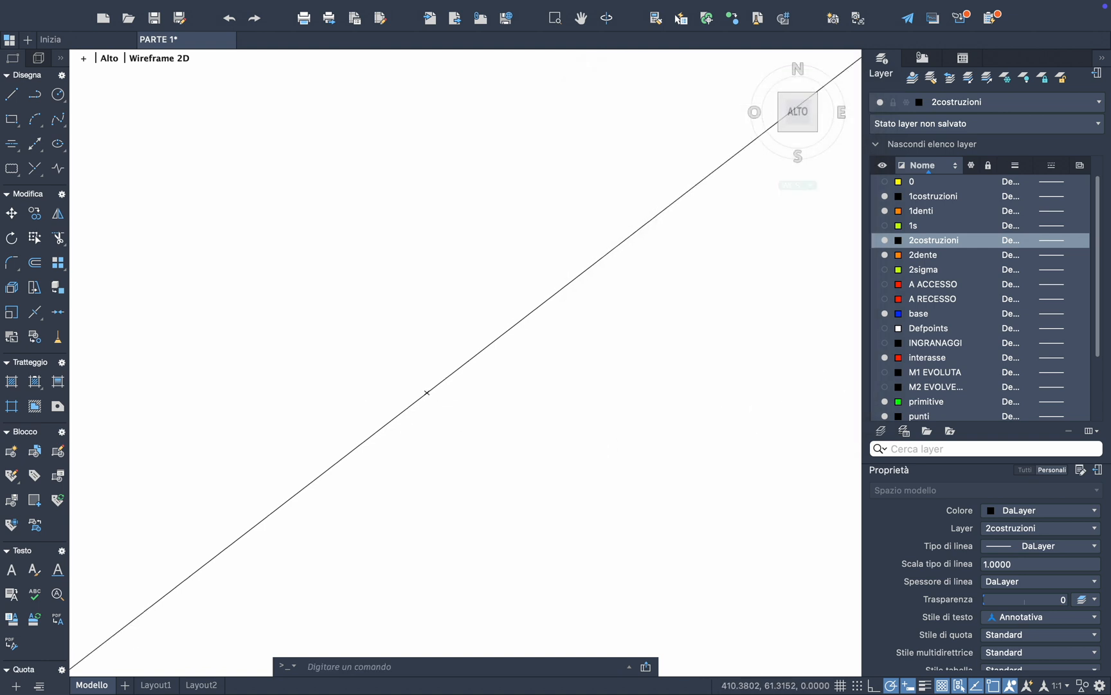
{"action": "left_click", "coordinate": [36, 168]}
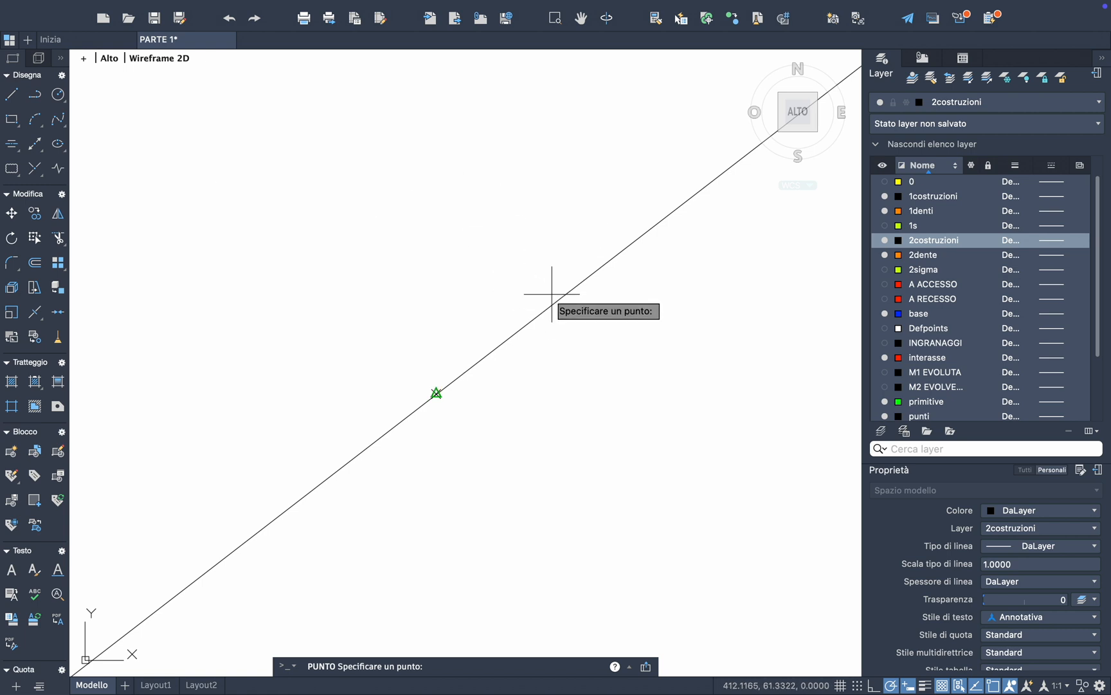
{"action": "scroll", "coordinate": [631, 264], "scroll_direction": "right", "scroll_amount": 5}
{"action": "scroll", "coordinate": [533, 225], "scroll_direction": "up", "scroll_amount": 3}
{"action": "scroll", "coordinate": [508, 250], "scroll_direction": "down", "scroll_amount": 2}
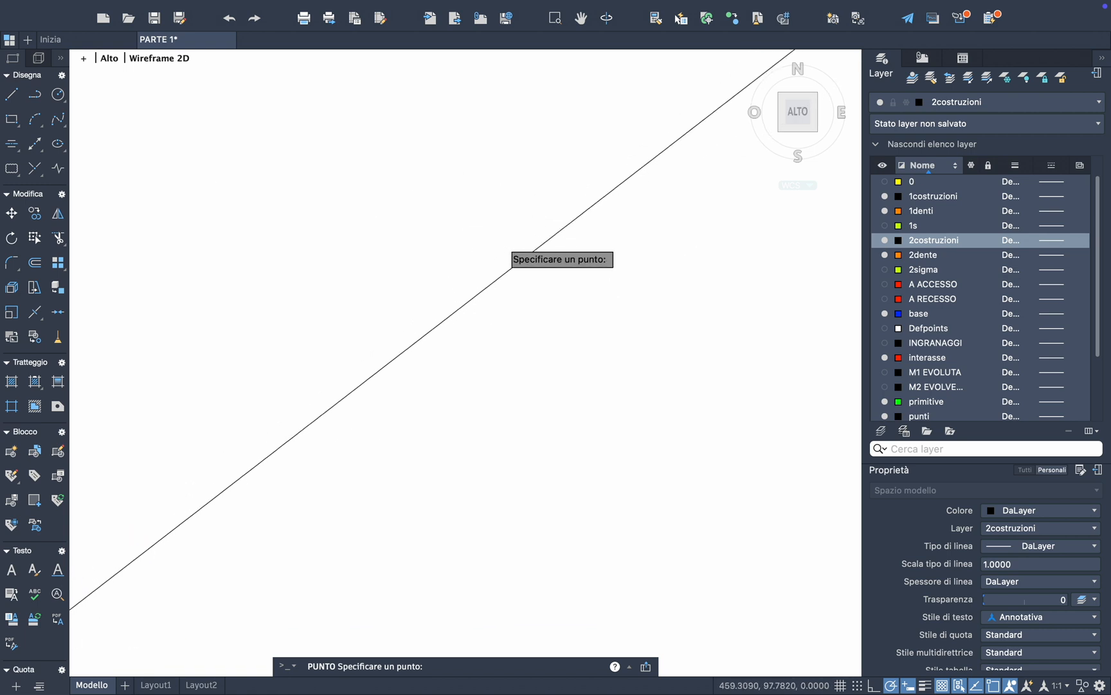
{"action": "left_click", "coordinate": [671, 152]}
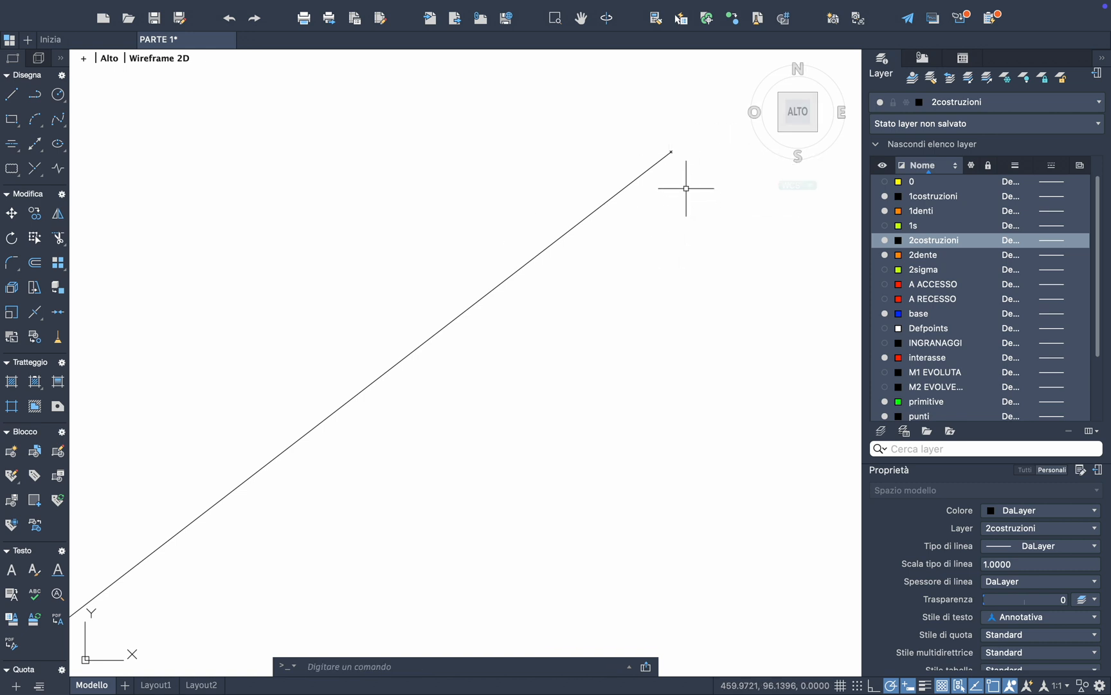
{"action": "scroll", "coordinate": [687, 188], "scroll_direction": "down", "scroll_amount": 10}
{"action": "middle_click_drag", "start_coordinate": [686, 188], "coordinate": [634, 250]}
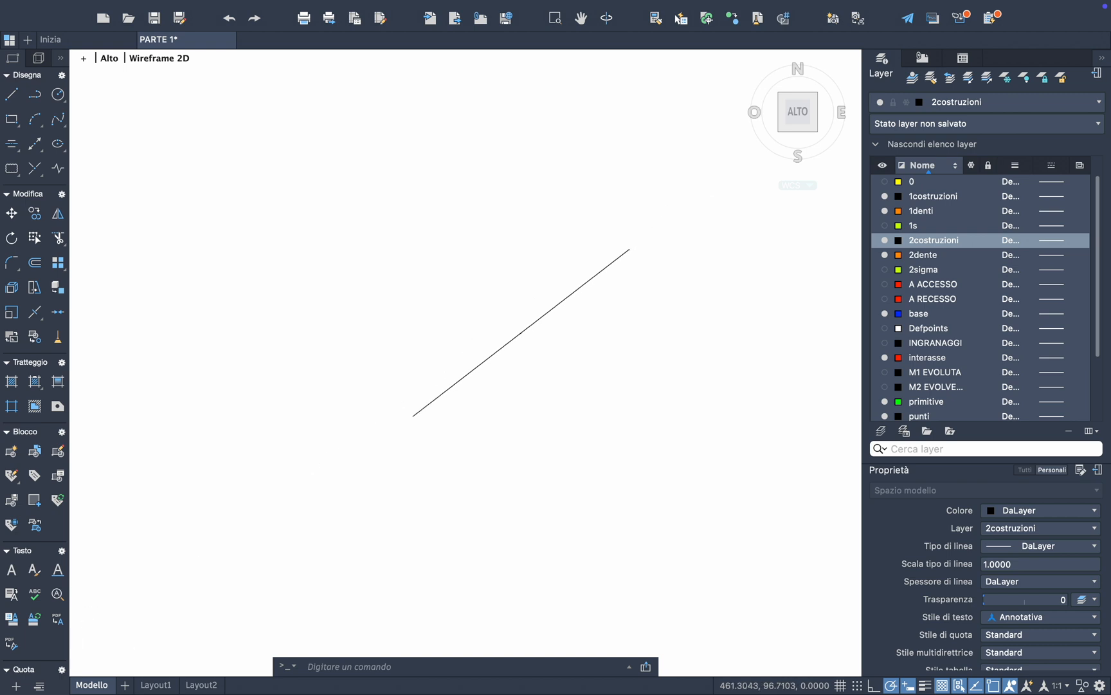
{"action": "scroll", "coordinate": [686, 190], "scroll_direction": "up", "scroll_amount": 6}
{"action": "scroll", "coordinate": [686, 188], "scroll_direction": "down", "scroll_amount": 6}
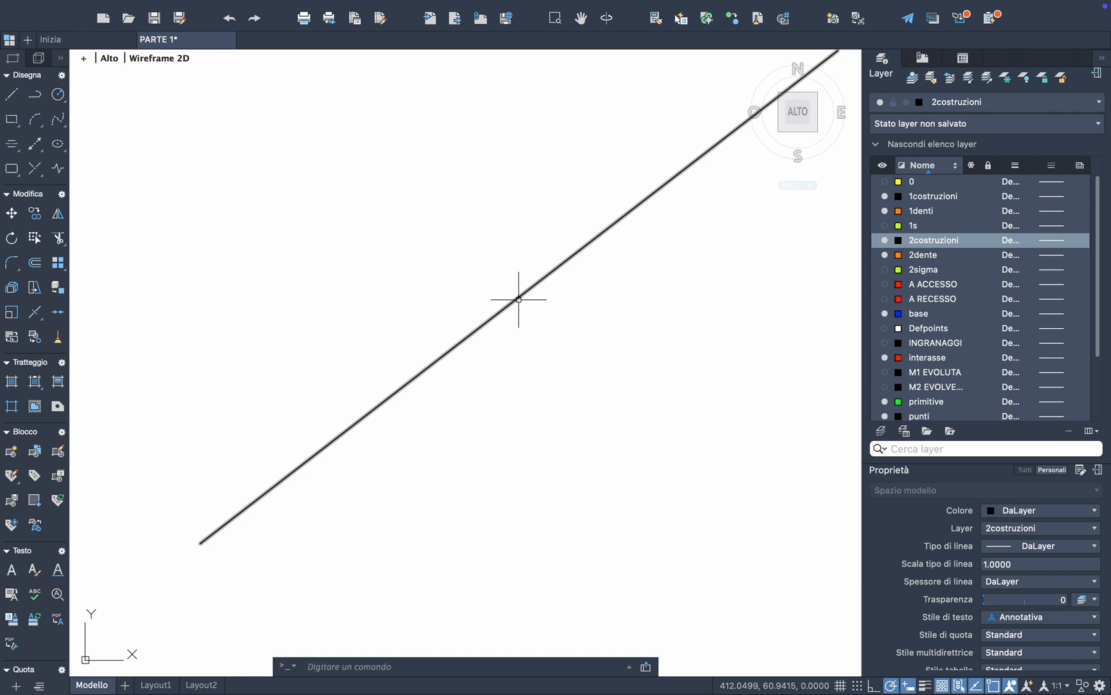
{"action": "left_click", "coordinate": [519, 298]}
{"action": "key", "text": "Escape"}
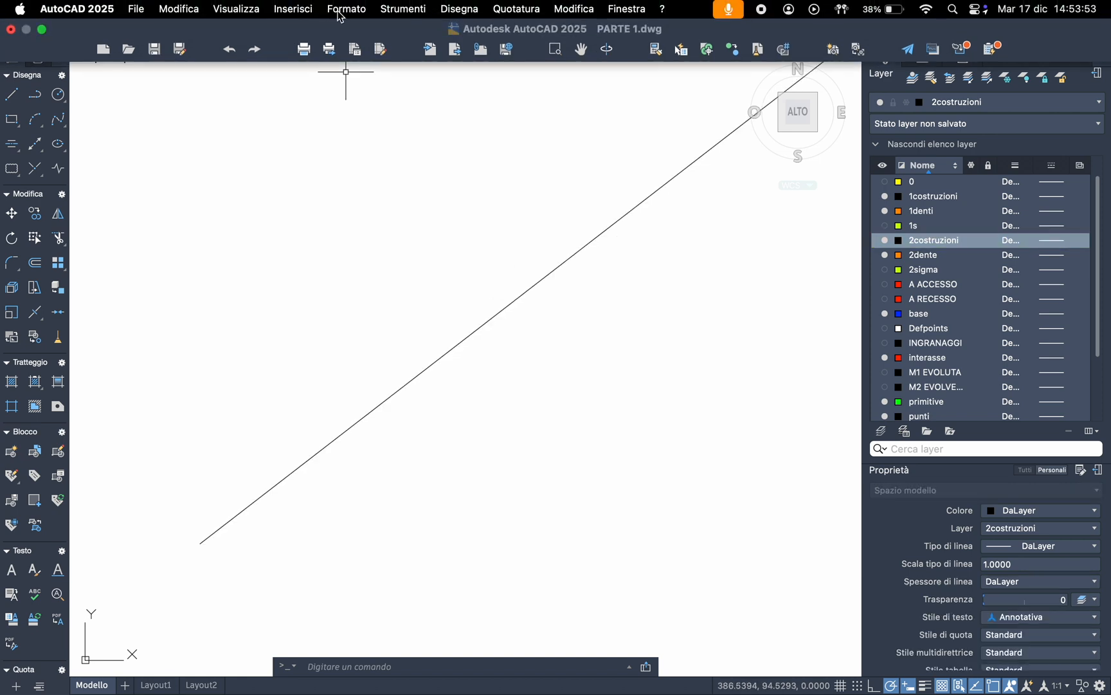
Set the point size to 5 in absolute units
{"action": "left_click", "coordinate": [341, 10]}
{"action": "left_click", "coordinate": [418, 261]}
{"action": "left_click", "coordinate": [617, 148]}
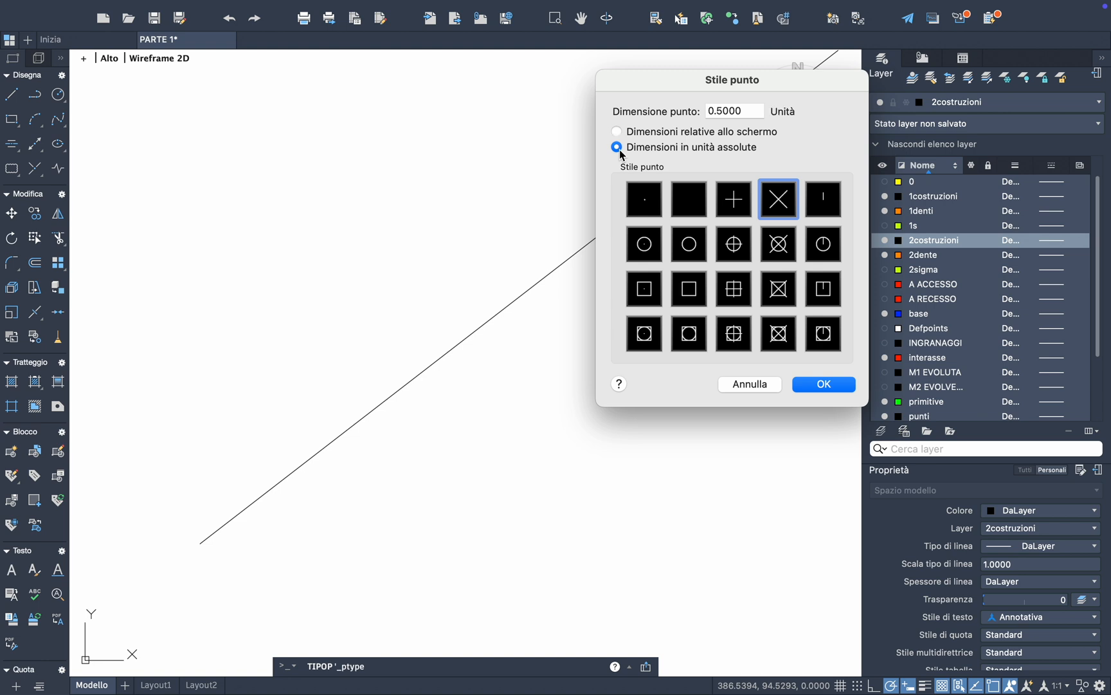
{"action": "double_click", "coordinate": [746, 111]}
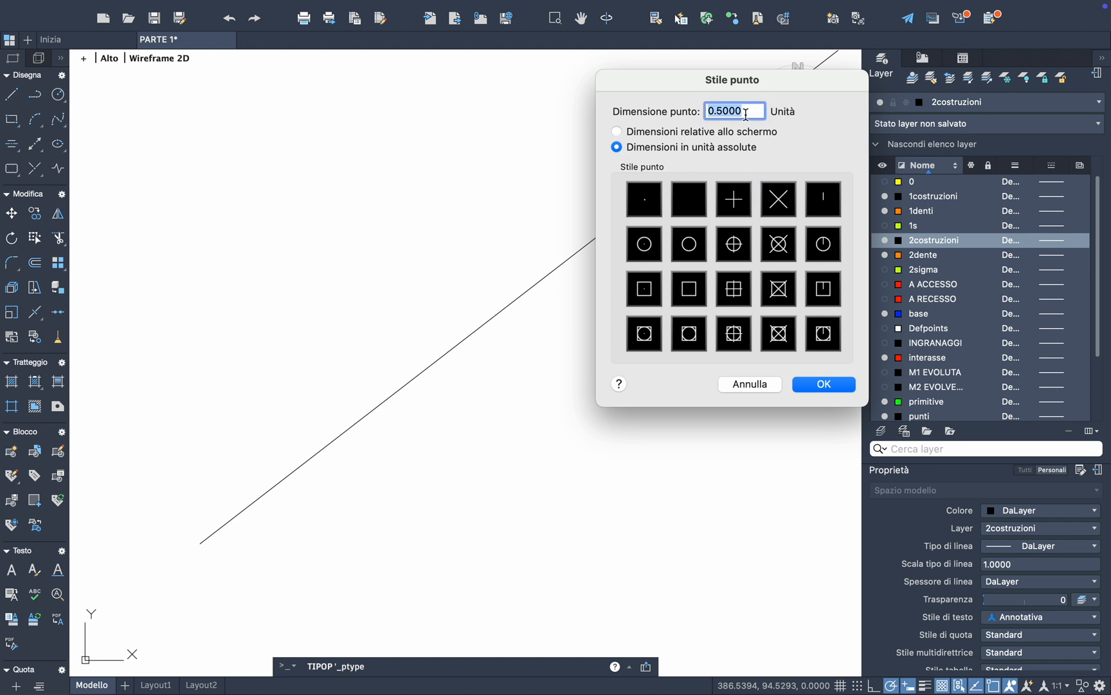
{"action": "type", "text": "5"}
{"action": "key", "text": "Return"}
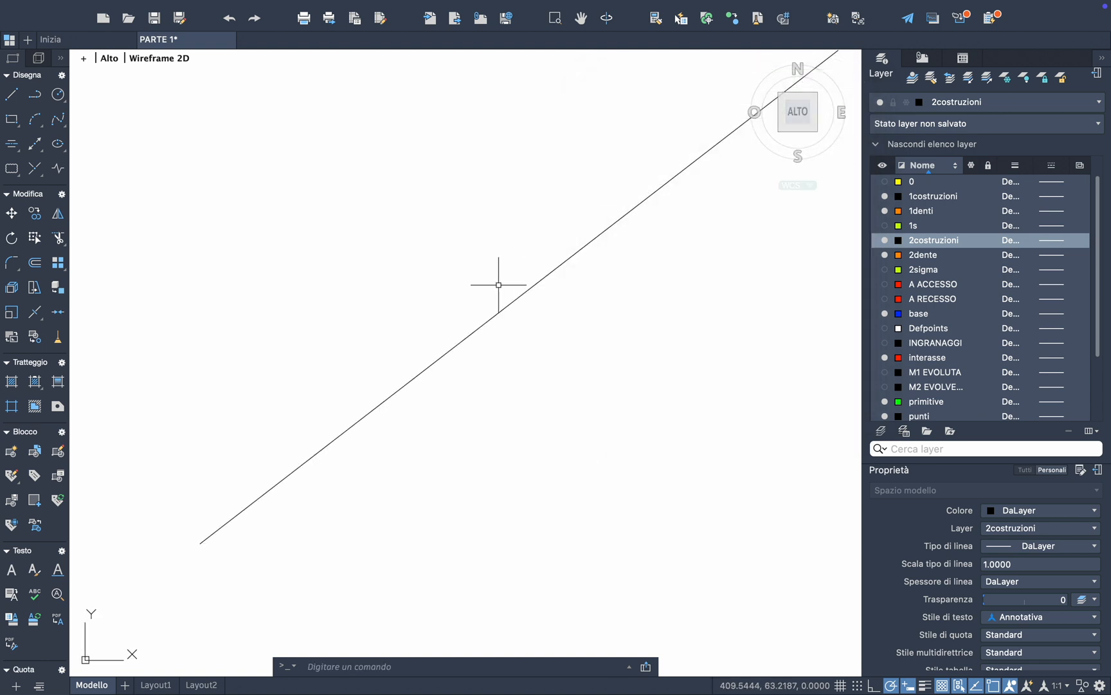
Place another point at the midpoint of the test line
{"action": "left_click", "coordinate": [34, 169]}
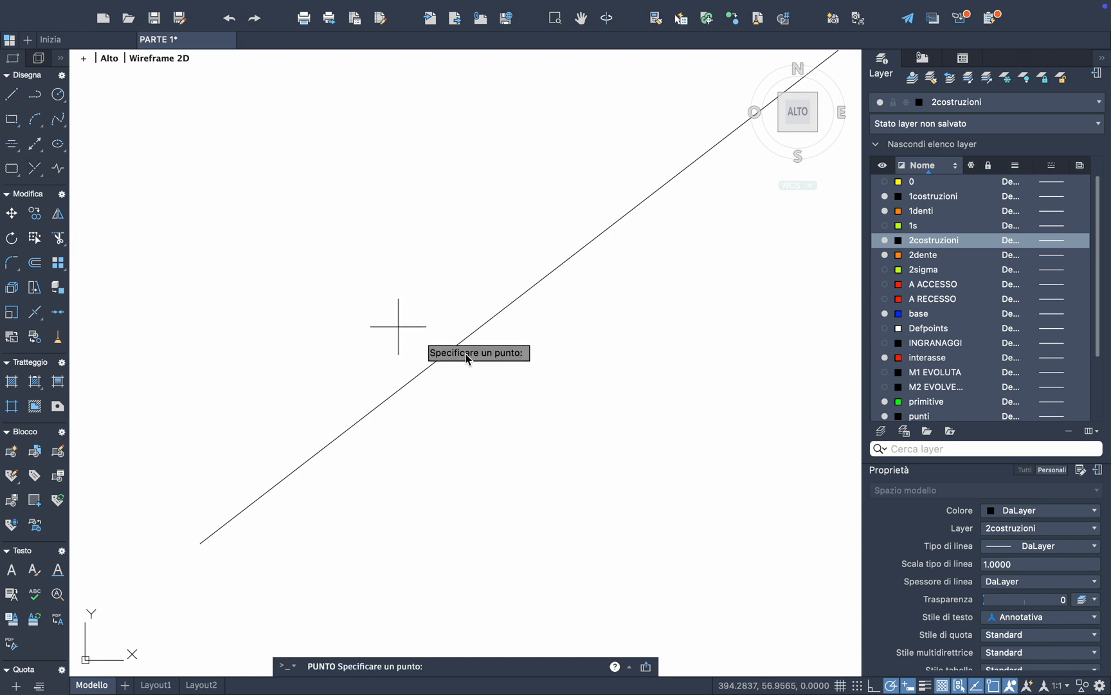
{"action": "left_click", "coordinate": [519, 297]}
{"action": "scroll", "coordinate": [414, 396], "scroll_direction": "down", "scroll_amount": 3}
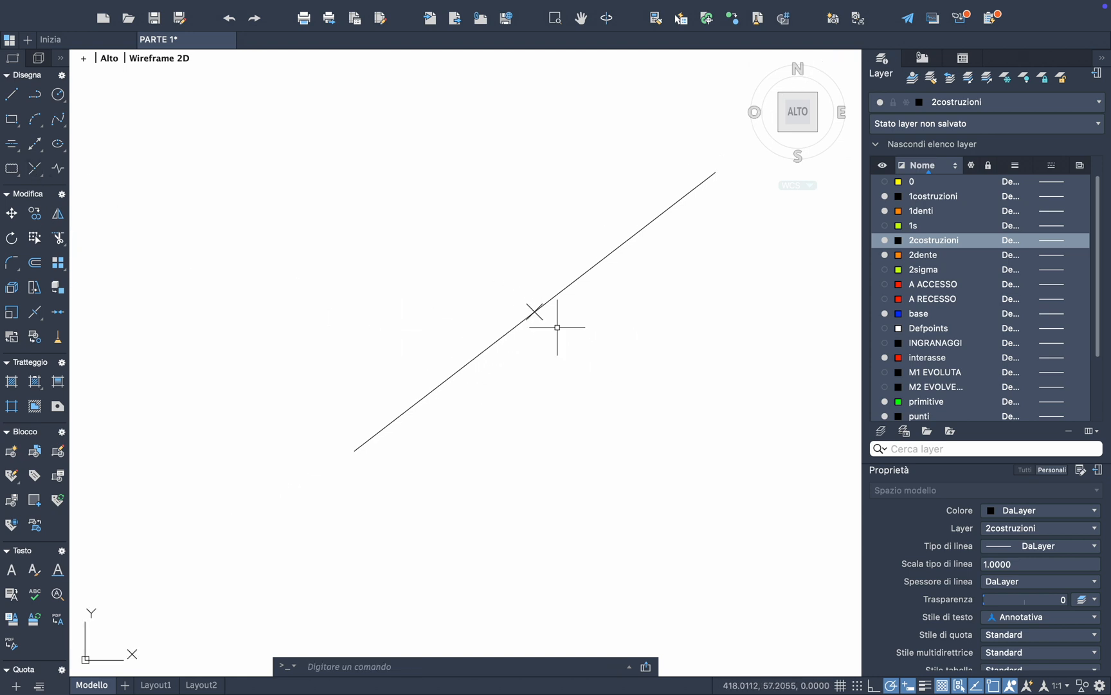
Delete the test line together with its point
{"action": "left_click", "coordinate": [511, 336]}
{"action": "left_click", "coordinate": [437, 361]}
{"action": "key", "text": "Delete"}
{"action": "scroll", "coordinate": [435, 365], "scroll_direction": "left", "scroll_amount": 5}
{"action": "scroll", "coordinate": [434, 372], "scroll_direction": "down", "scroll_amount": 2}
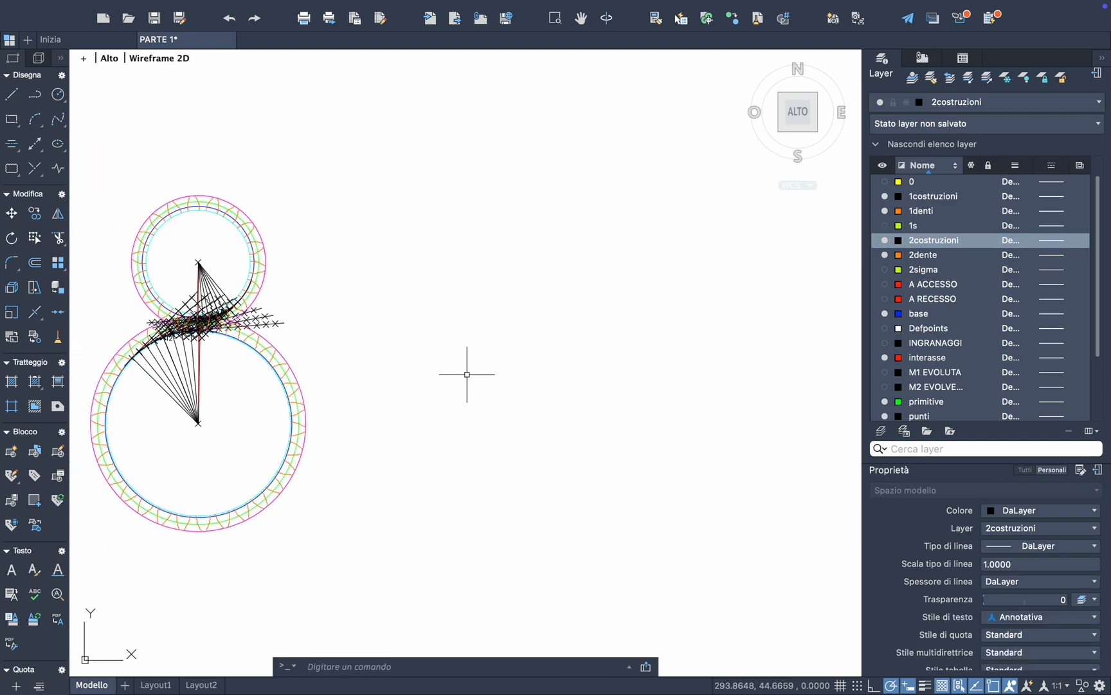
Make the interasse layer current
{"action": "scroll", "coordinate": [467, 374], "scroll_direction": "up", "scroll_amount": 1}
{"action": "scroll", "coordinate": [466, 375], "scroll_direction": "right", "scroll_amount": 3}
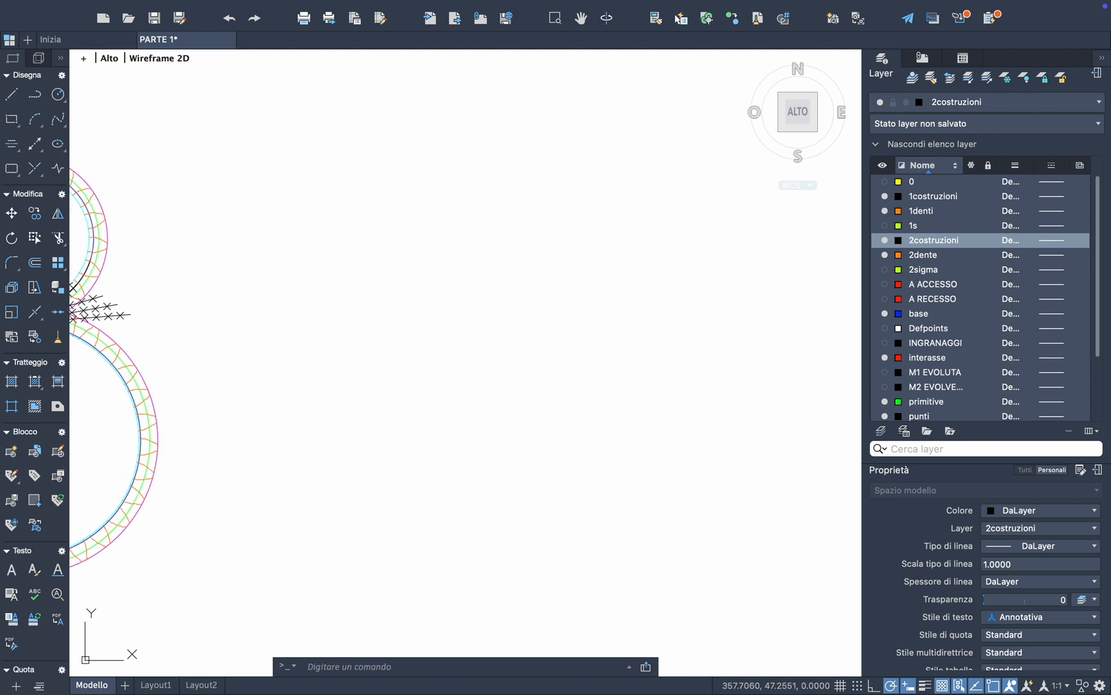
{"action": "scroll", "coordinate": [467, 374], "scroll_direction": "right", "scroll_amount": 5}
{"action": "scroll", "coordinate": [467, 375], "scroll_direction": "right", "scroll_amount": 2}
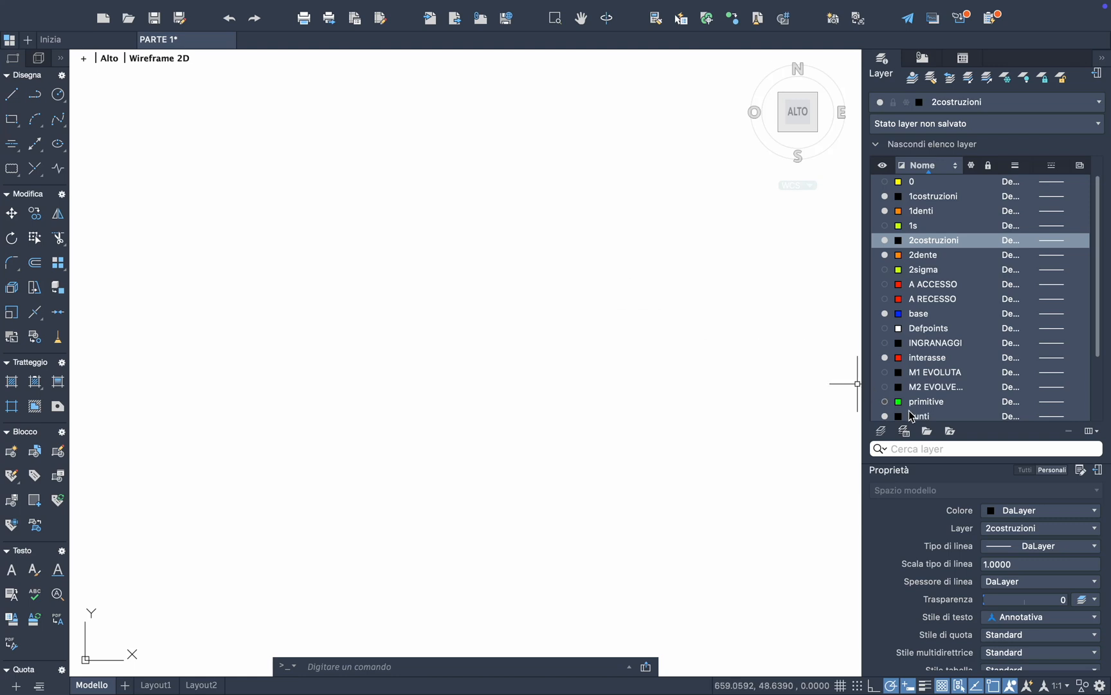
{"action": "double_click", "coordinate": [926, 404]}
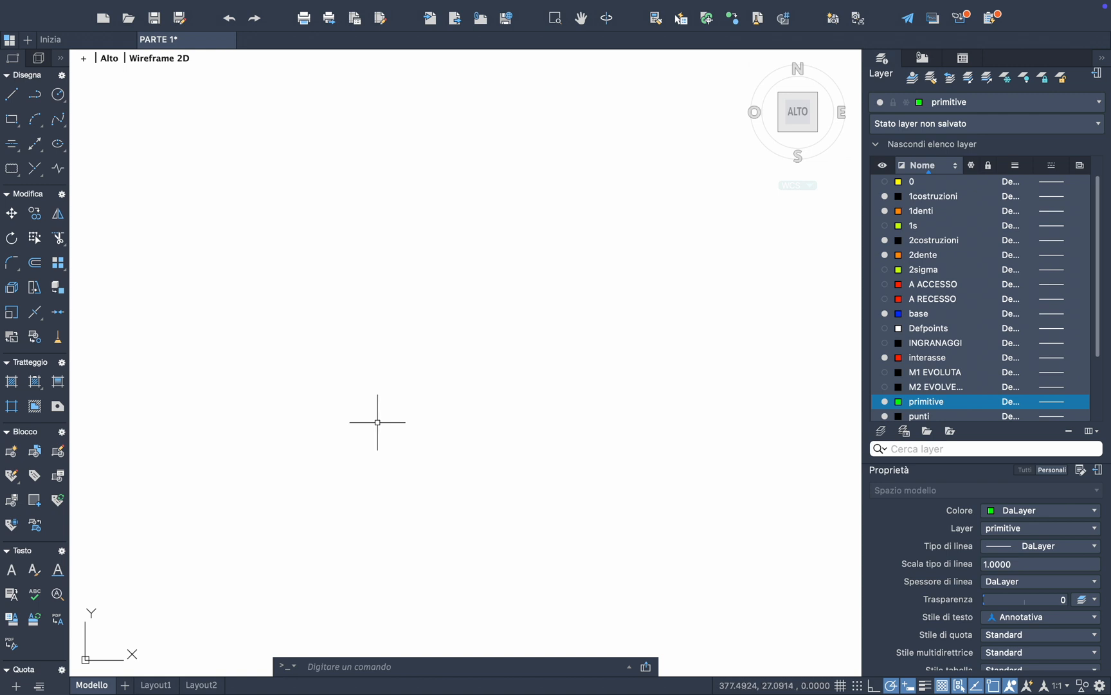
{"action": "double_click", "coordinate": [928, 361]}
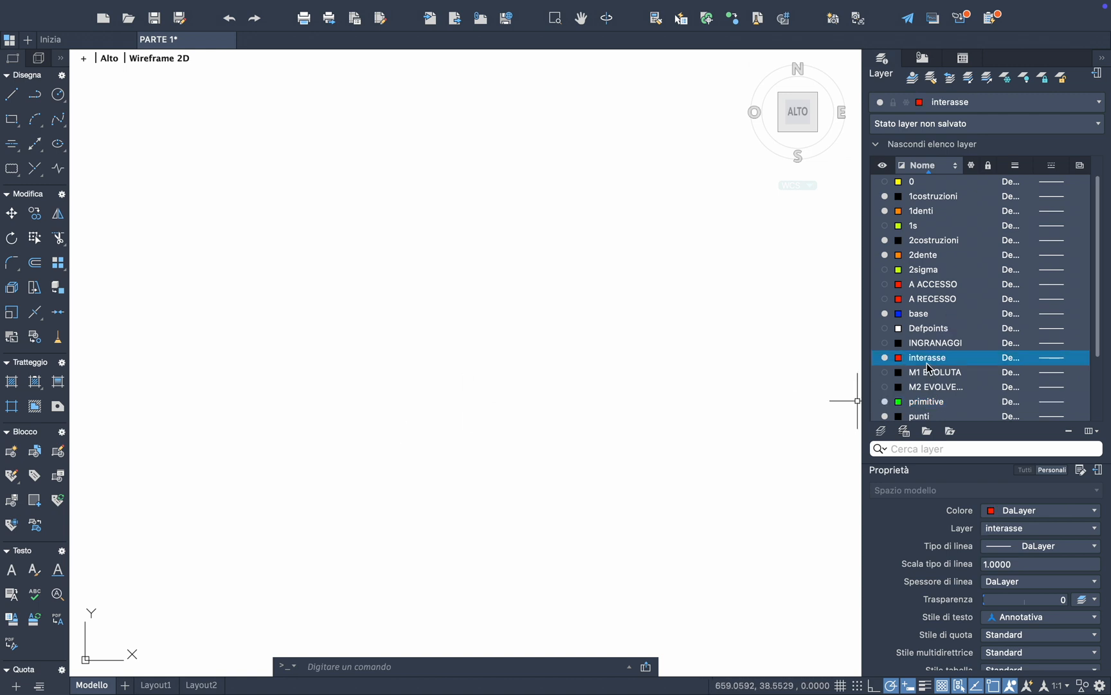
Draw a vertical centre-distance line 120 units long, running downward from its start point
{"action": "left_click", "coordinate": [17, 99]}
{"action": "left_click", "coordinate": [525, 191]}
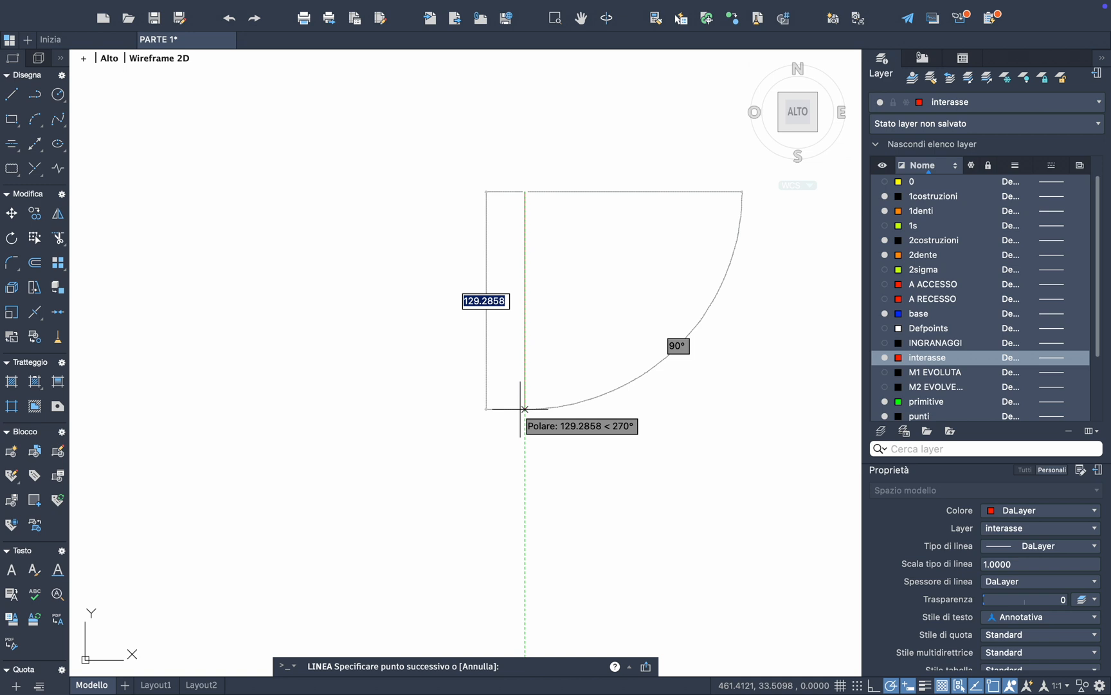
{"action": "type", "text": "120"}
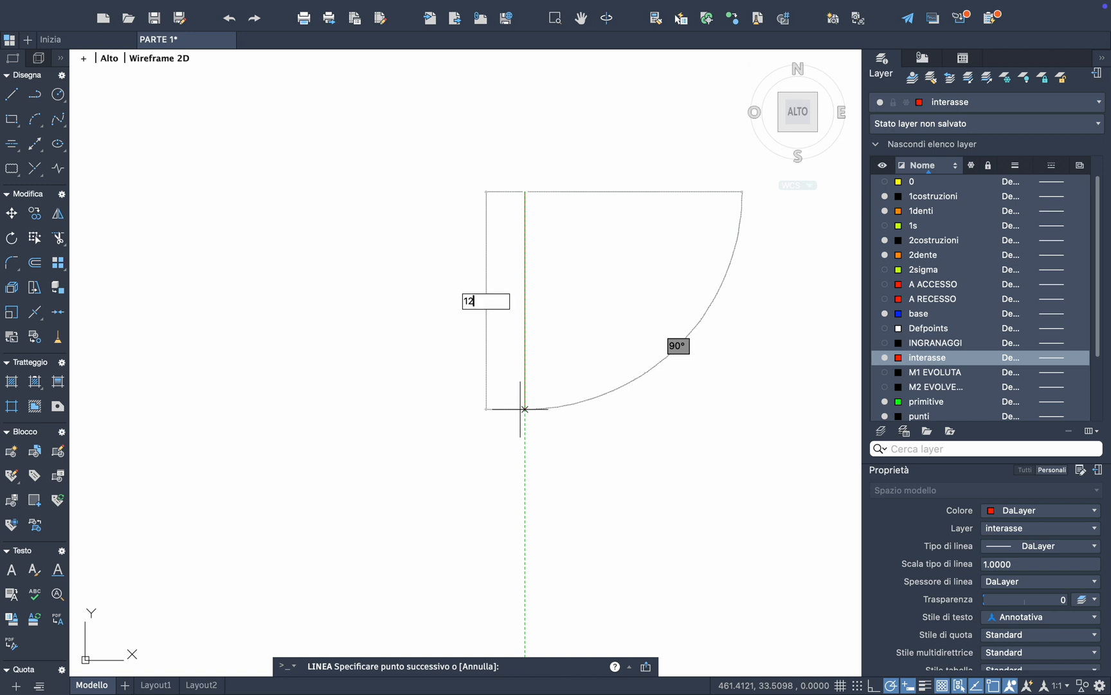
{"action": "key", "text": "Return"}
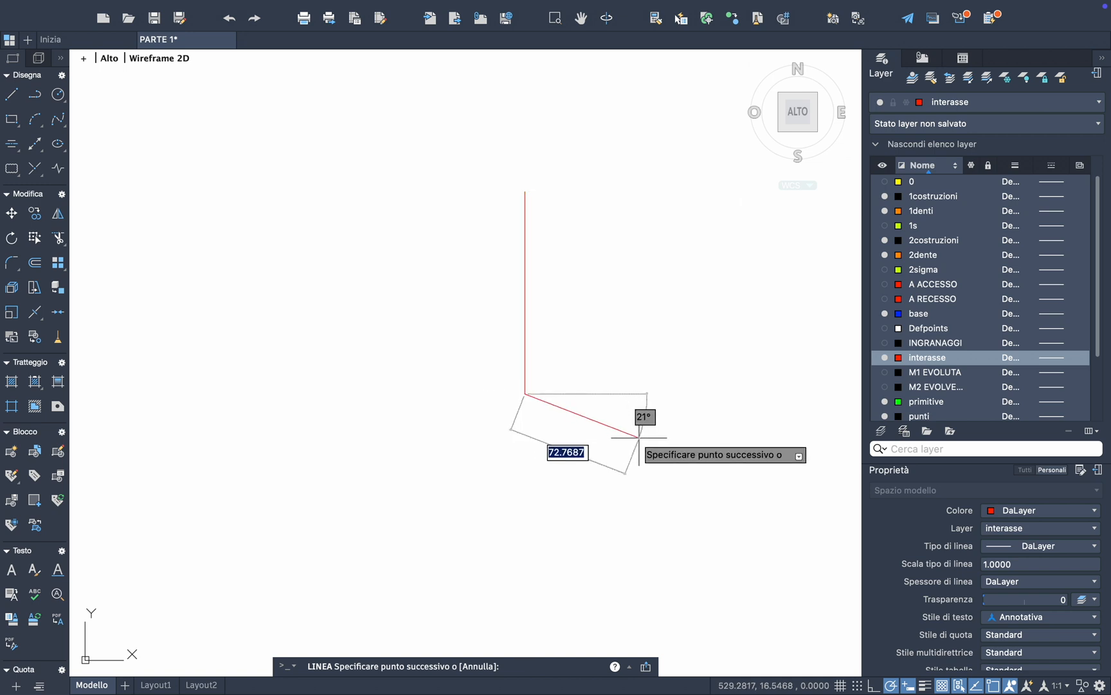
{"action": "key", "text": "Escape"}
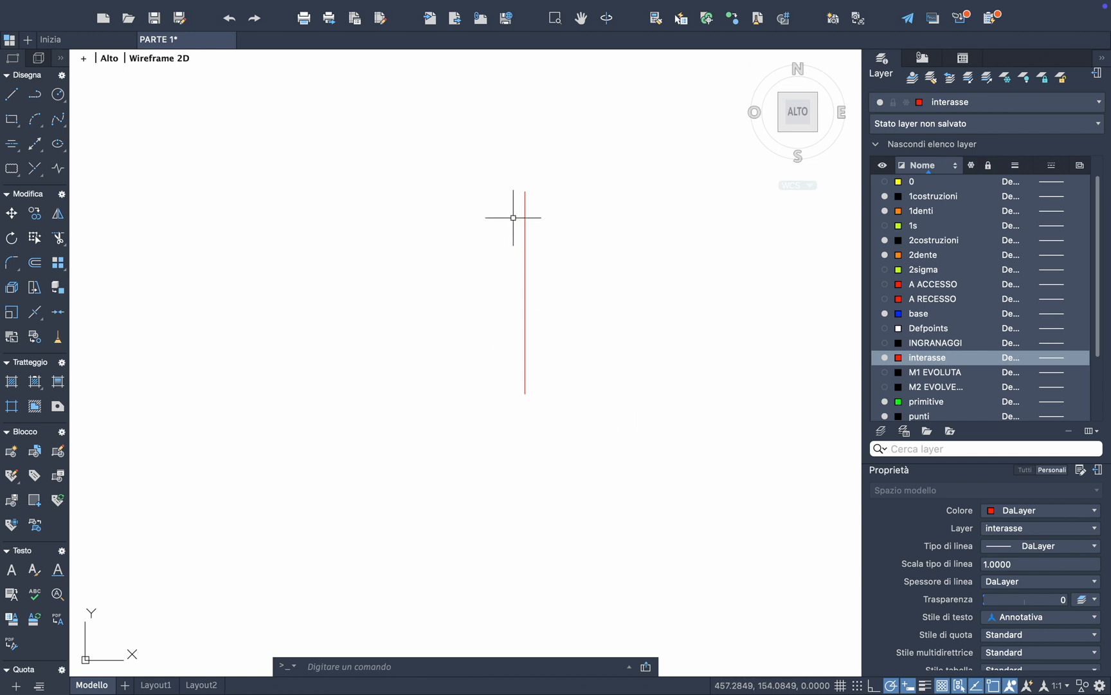
On the primitive layer, draw a circle of radius 45 centred on the upper end of the centre-distance line
{"action": "middle_click_drag", "start_coordinate": [518, 379], "coordinate": [379, 379]}
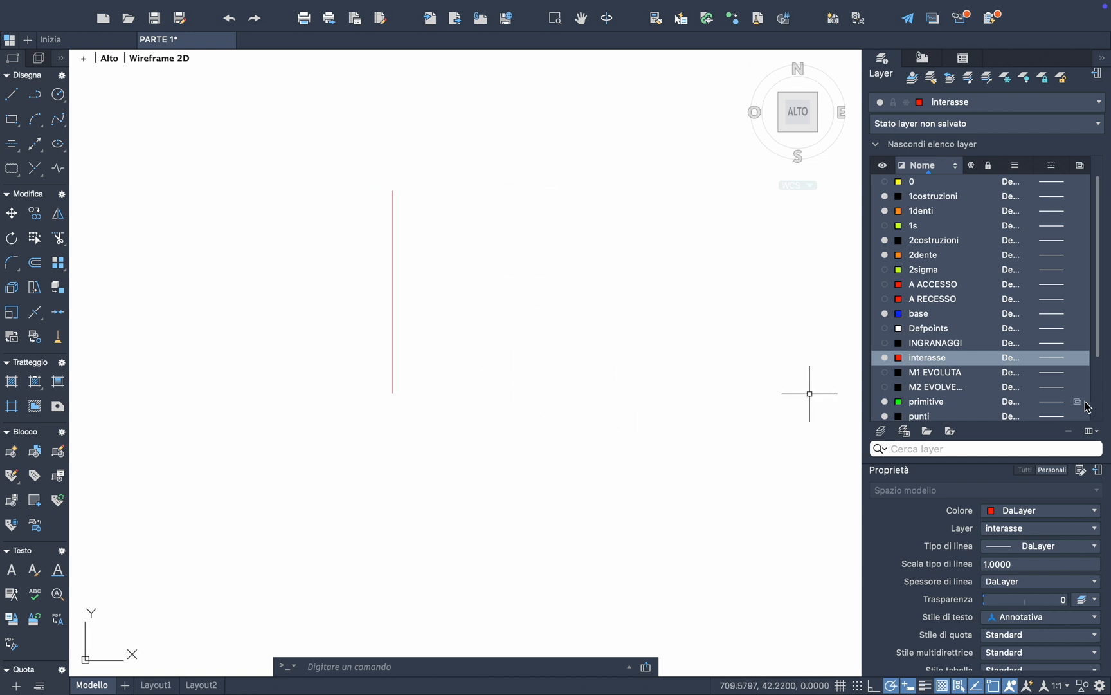
{"action": "double_click", "coordinate": [926, 401]}
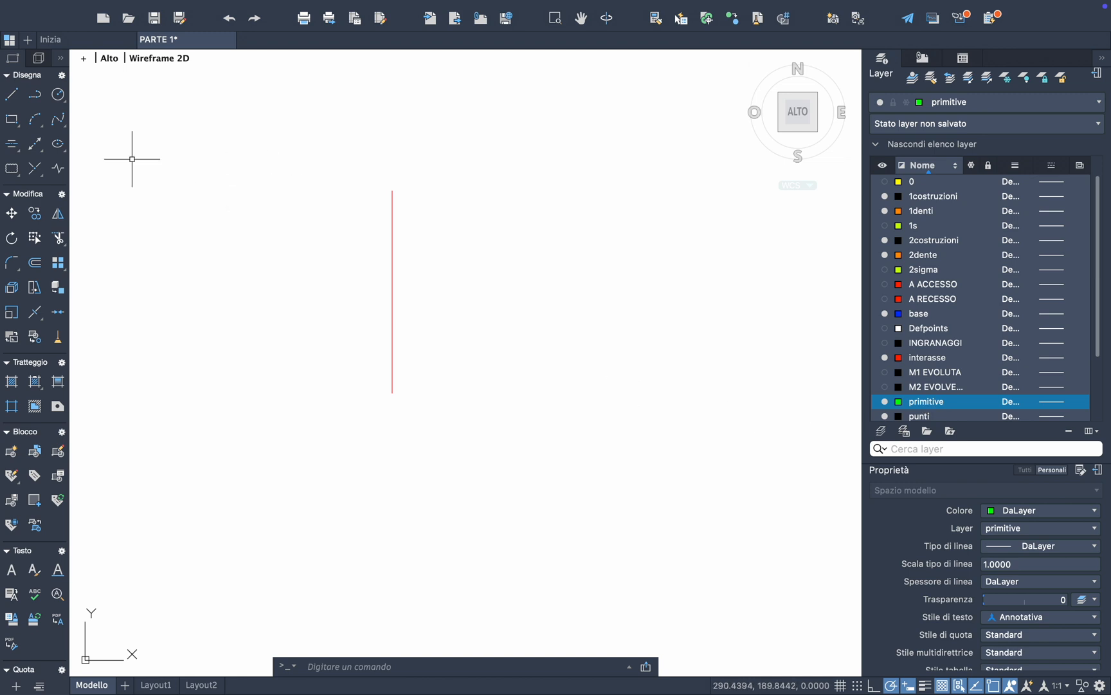
{"action": "left_click", "coordinate": [58, 95]}
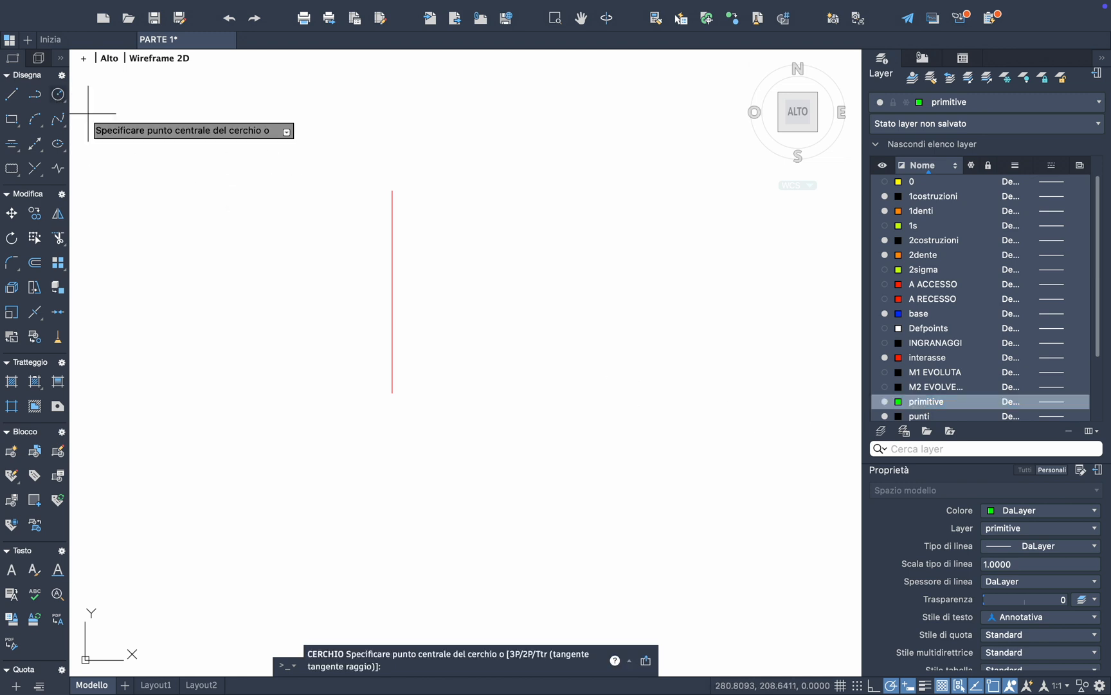
{"action": "left_click", "coordinate": [393, 191]}
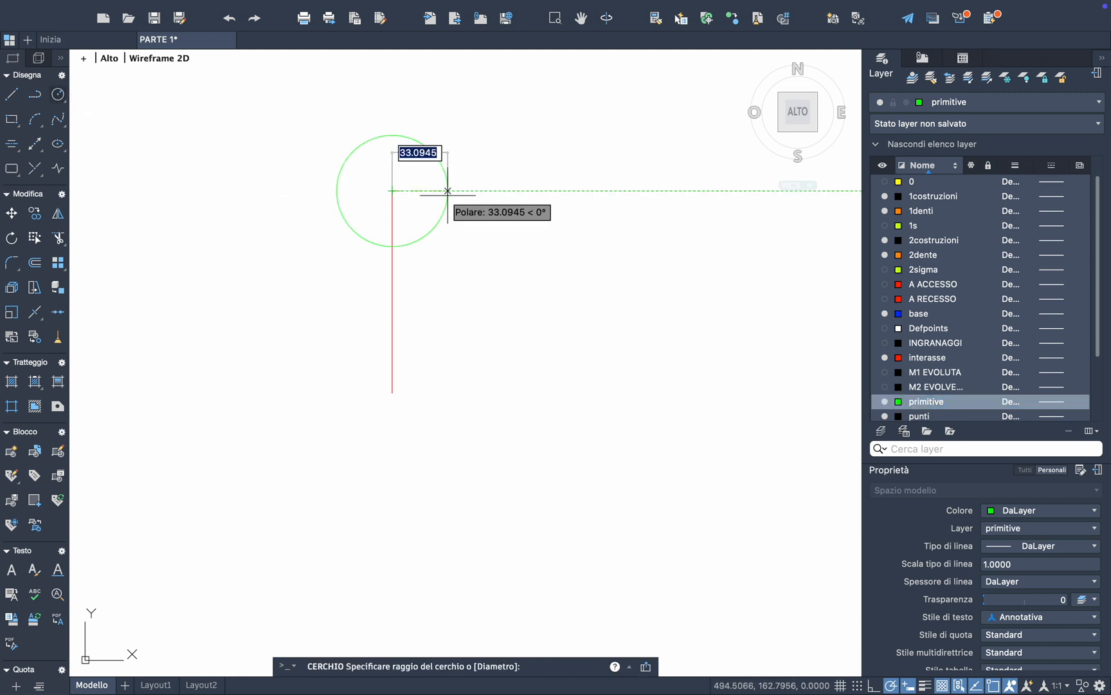
{"action": "type", "text": "45"}
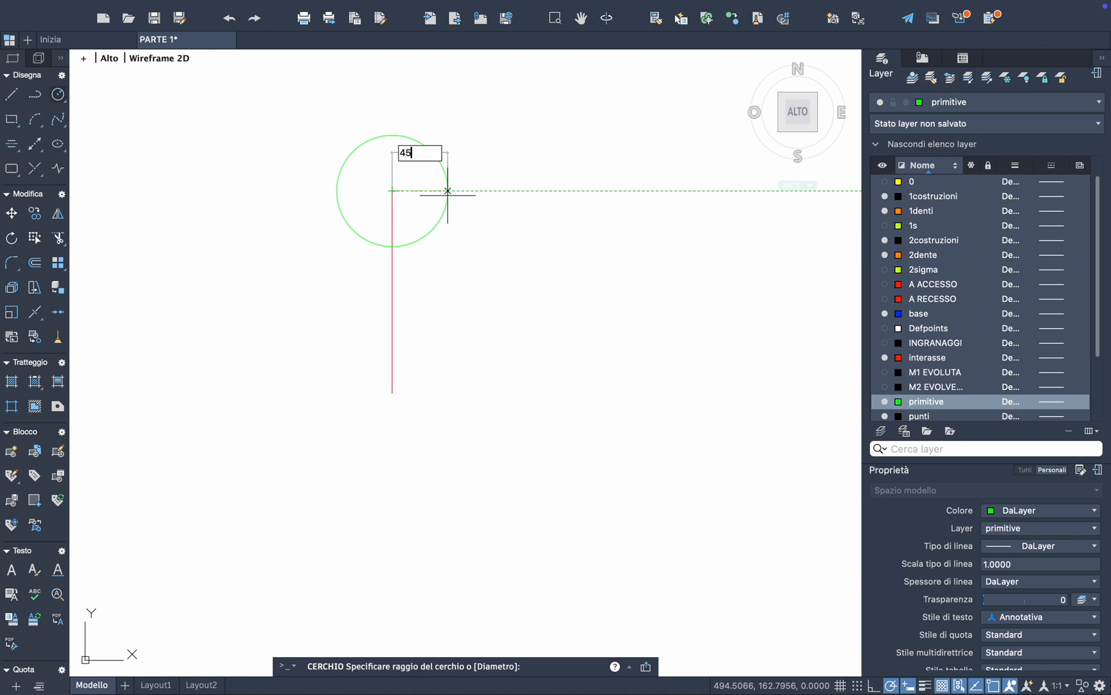
{"action": "key", "text": "Return"}
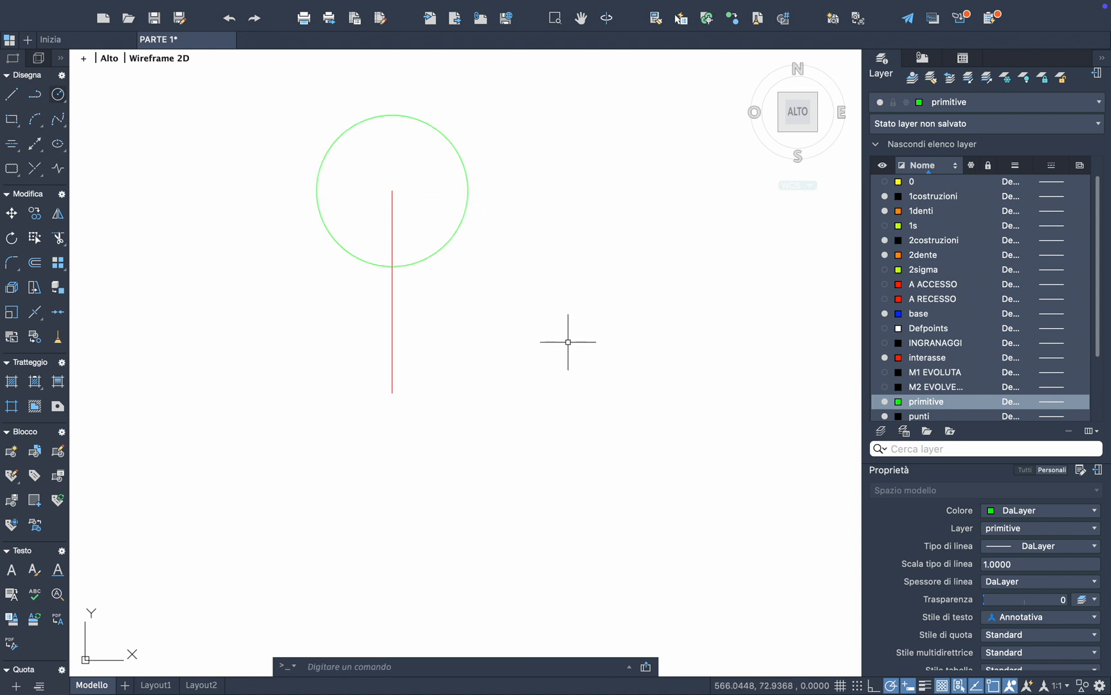
Draw a second circle of radius 75 centred on the line's lower end, reaching the point where the upper circle crosses the line
{"action": "key", "text": "Return"}
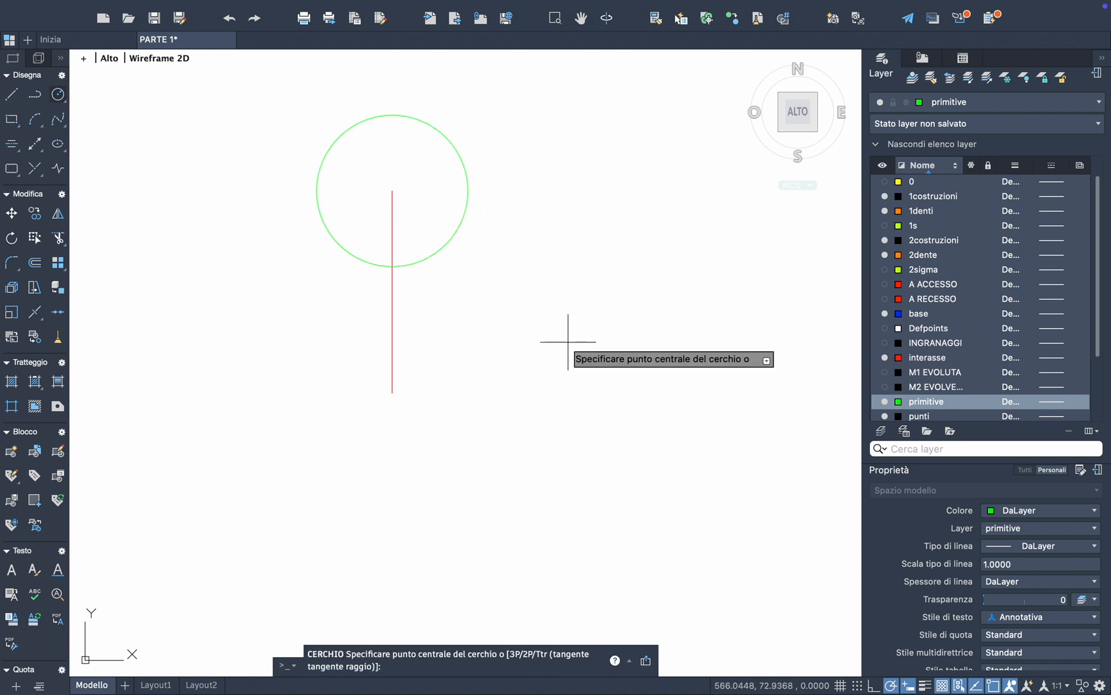
{"action": "left_click", "coordinate": [392, 393]}
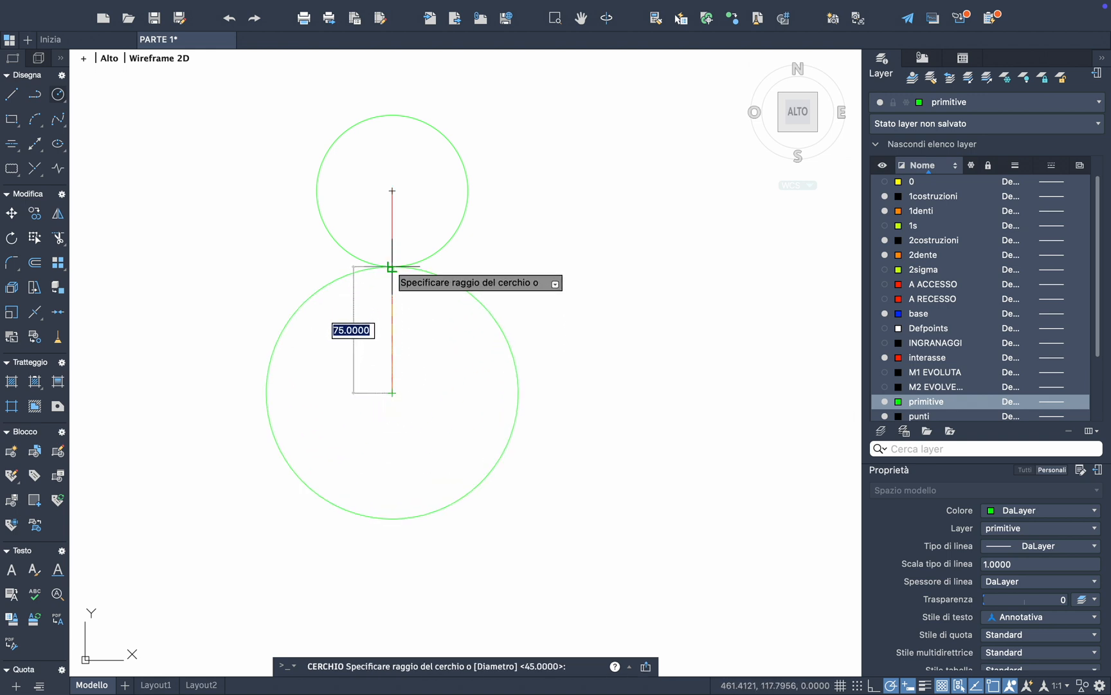
{"action": "left_click", "coordinate": [393, 265]}
Make the t ext layer current
{"action": "scroll", "coordinate": [411, 217], "scroll_direction": "up", "scroll_amount": 1}
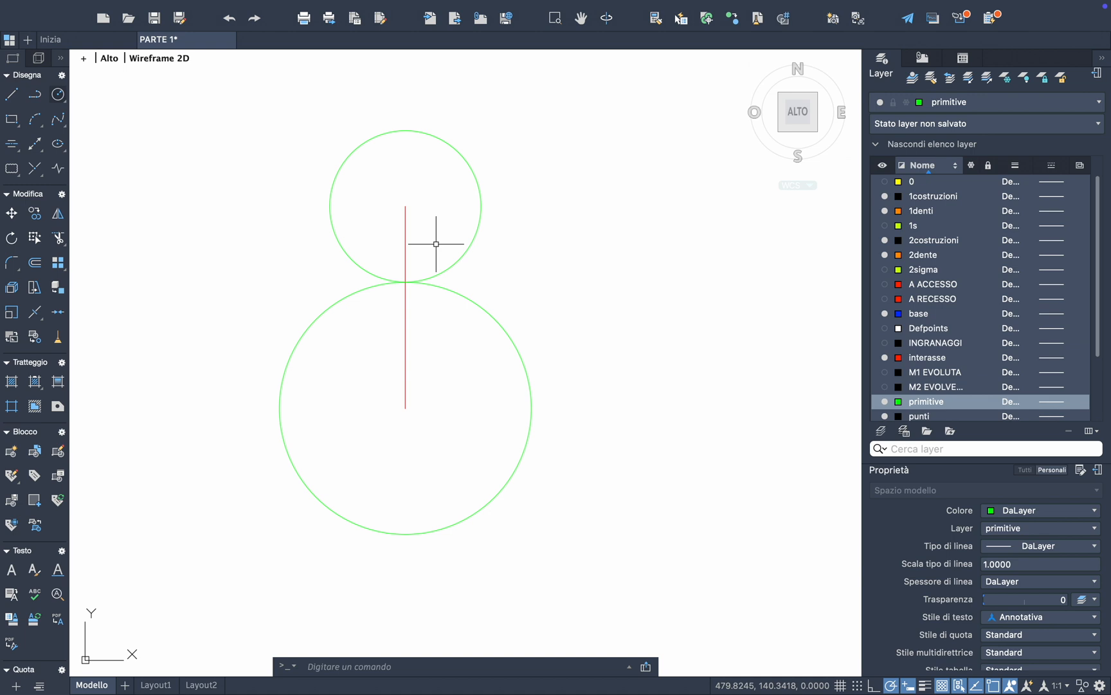
{"action": "scroll", "coordinate": [436, 244], "scroll_direction": "up", "scroll_amount": 3}
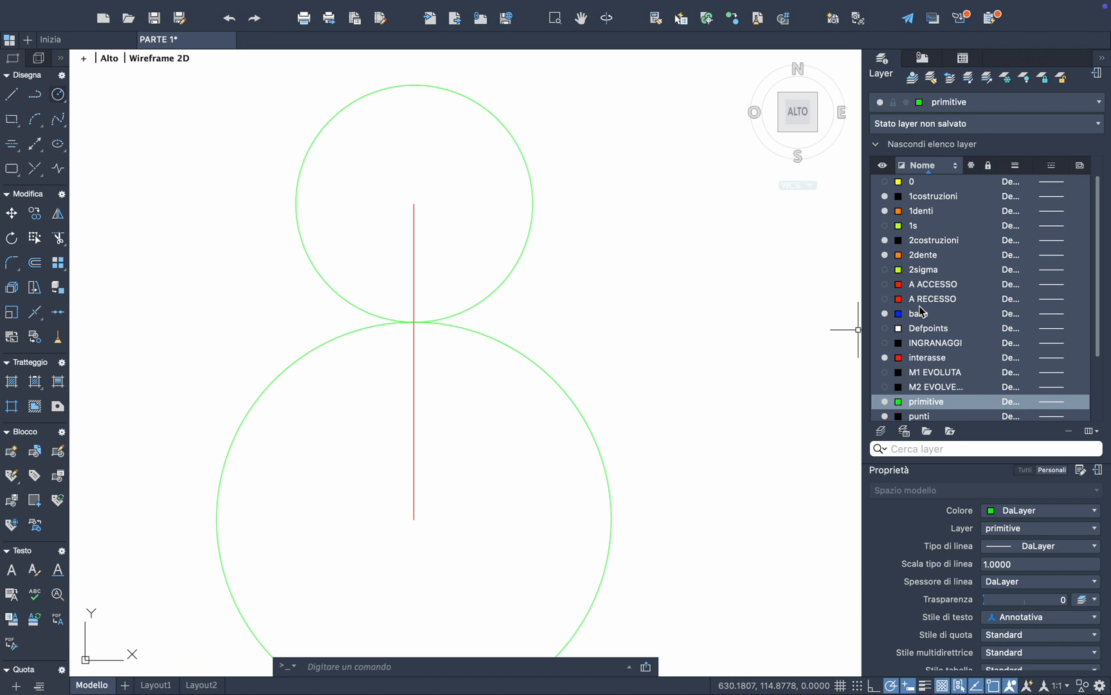
{"action": "scroll", "coordinate": [932, 361], "scroll_direction": "down", "scroll_amount": 5}
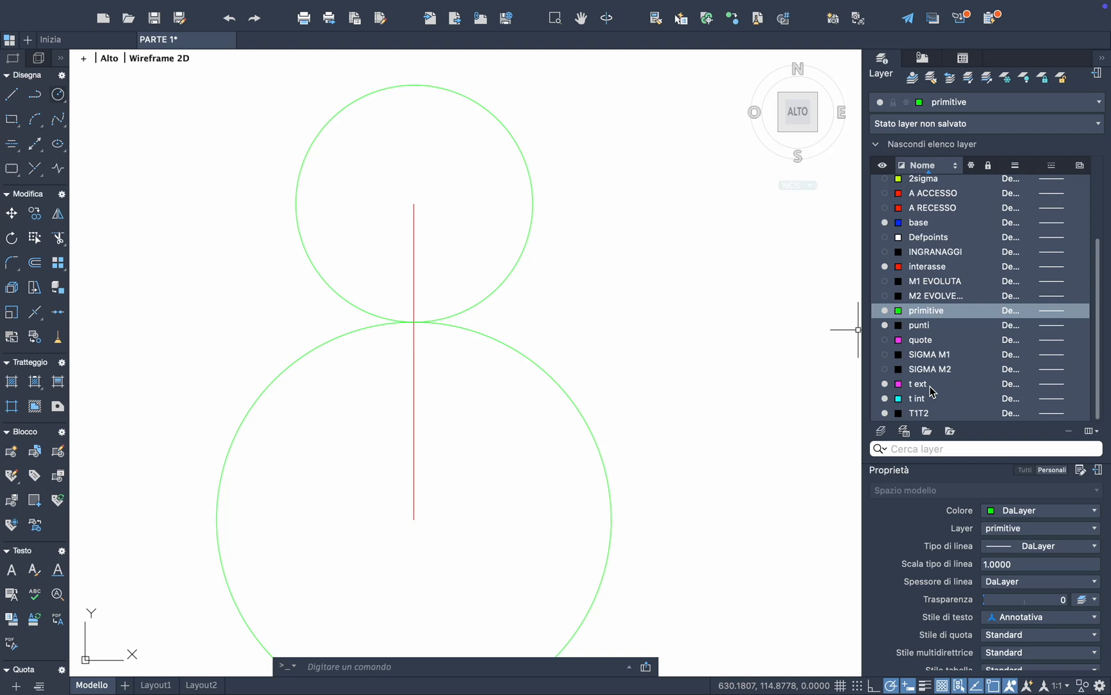
{"action": "double_click", "coordinate": [931, 384]}
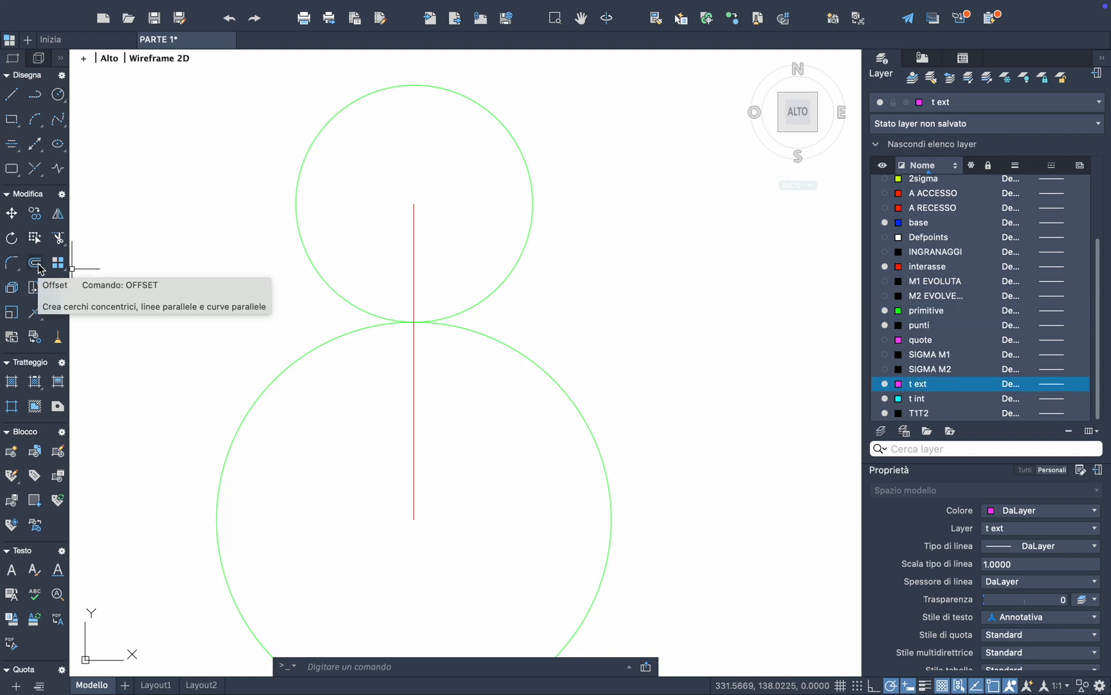
Offset both primitive circles outward by 5
{"action": "left_click", "coordinate": [35, 263]}
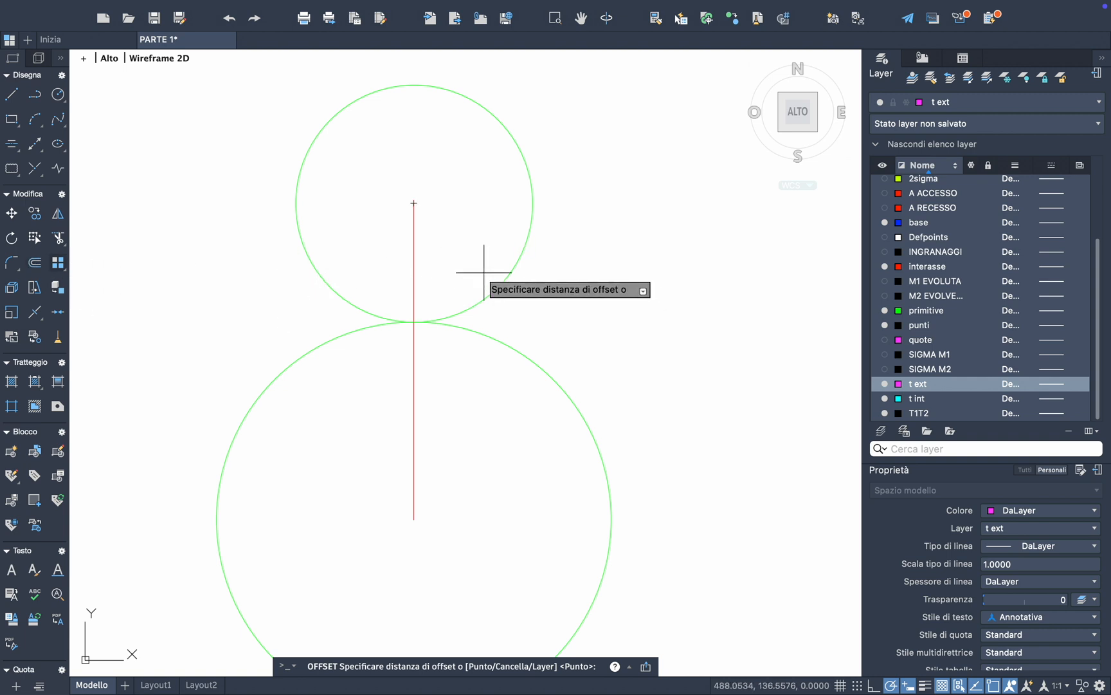
{"action": "type", "text": "5"}
{"action": "key", "text": "Return"}
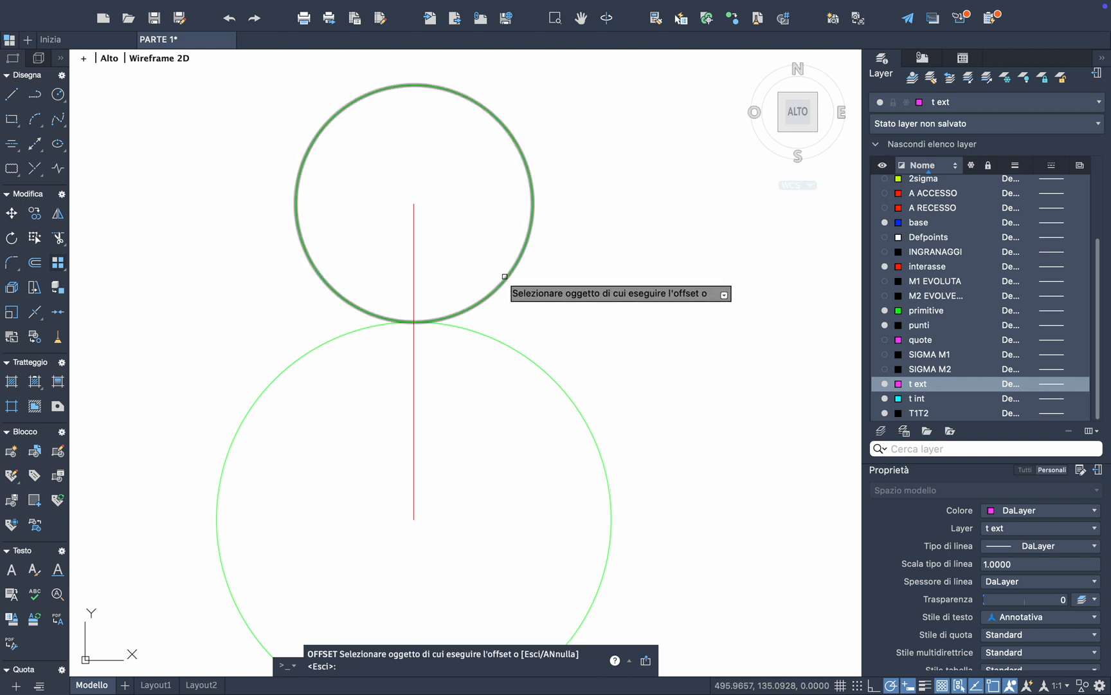
{"action": "left_click", "coordinate": [504, 276]}
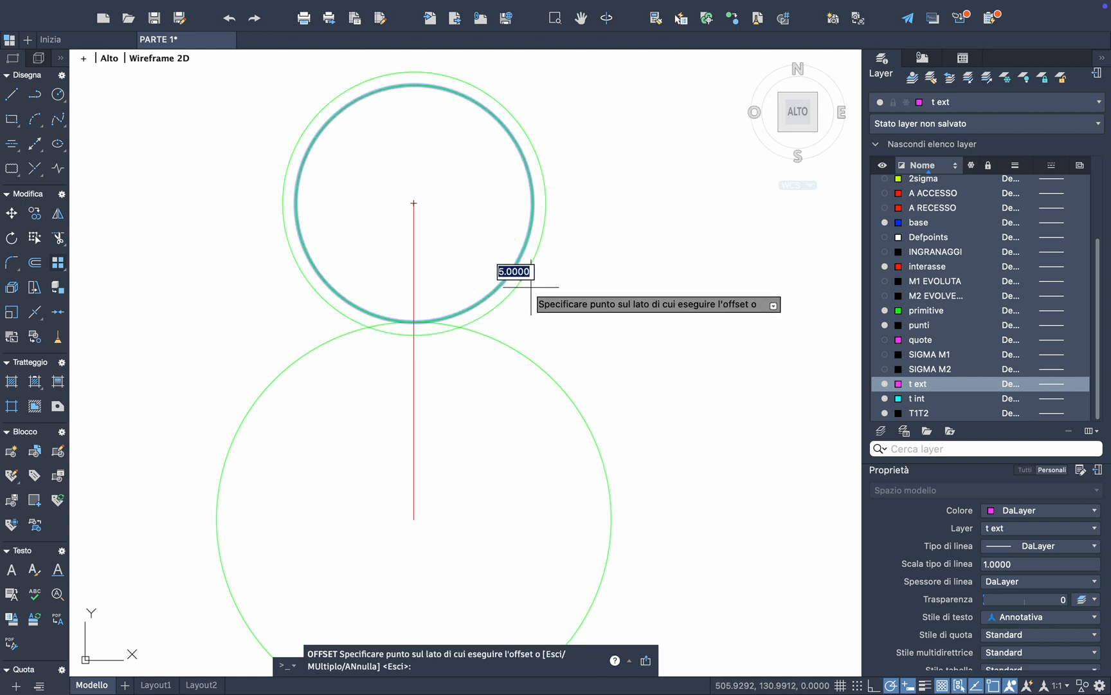
{"action": "left_click", "coordinate": [531, 287]}
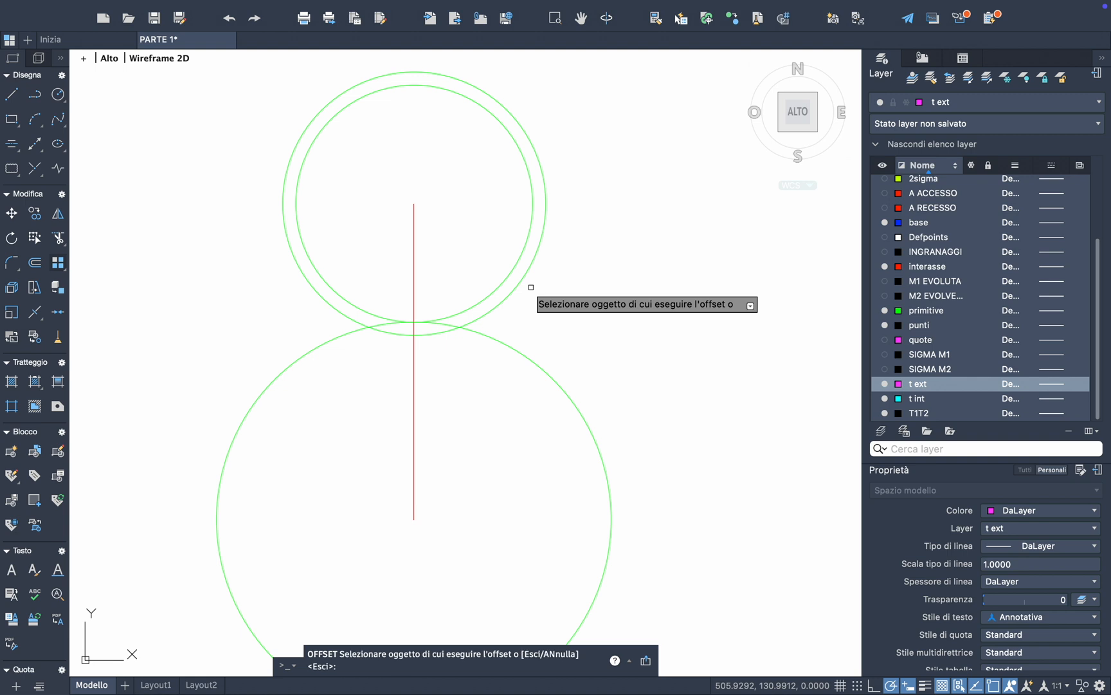
{"action": "left_click", "coordinate": [509, 346]}
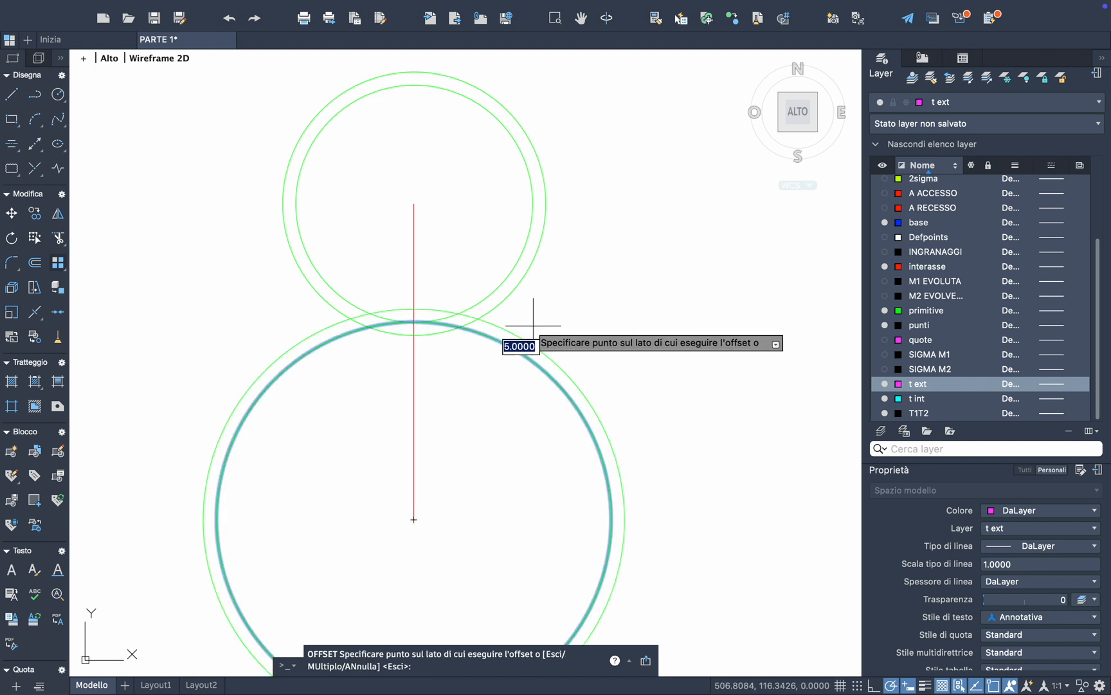
{"action": "left_click", "coordinate": [534, 326]}
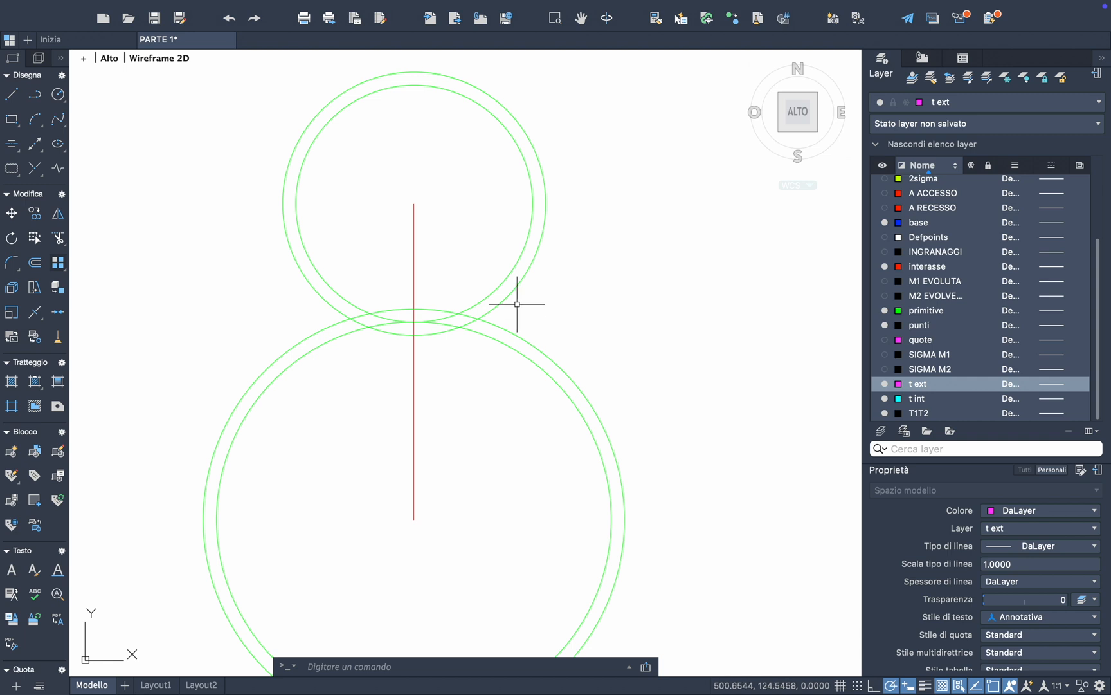
Move the two outer offset circles to the t ext layer
{"action": "left_click", "coordinate": [516, 304]}
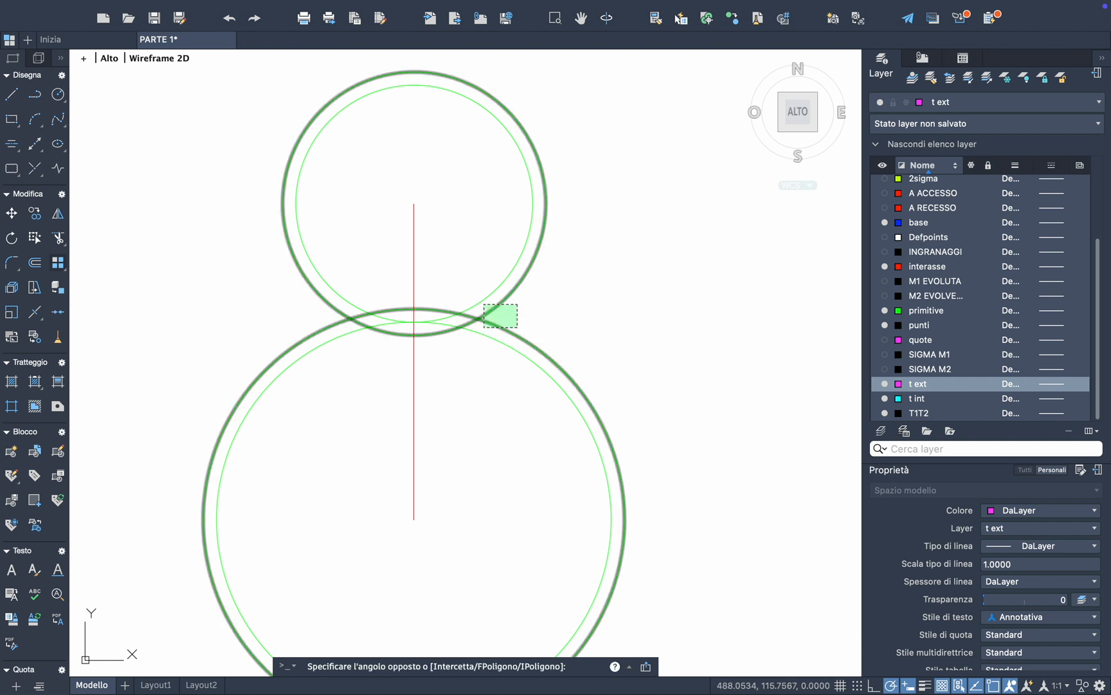
{"action": "left_click", "coordinate": [484, 328]}
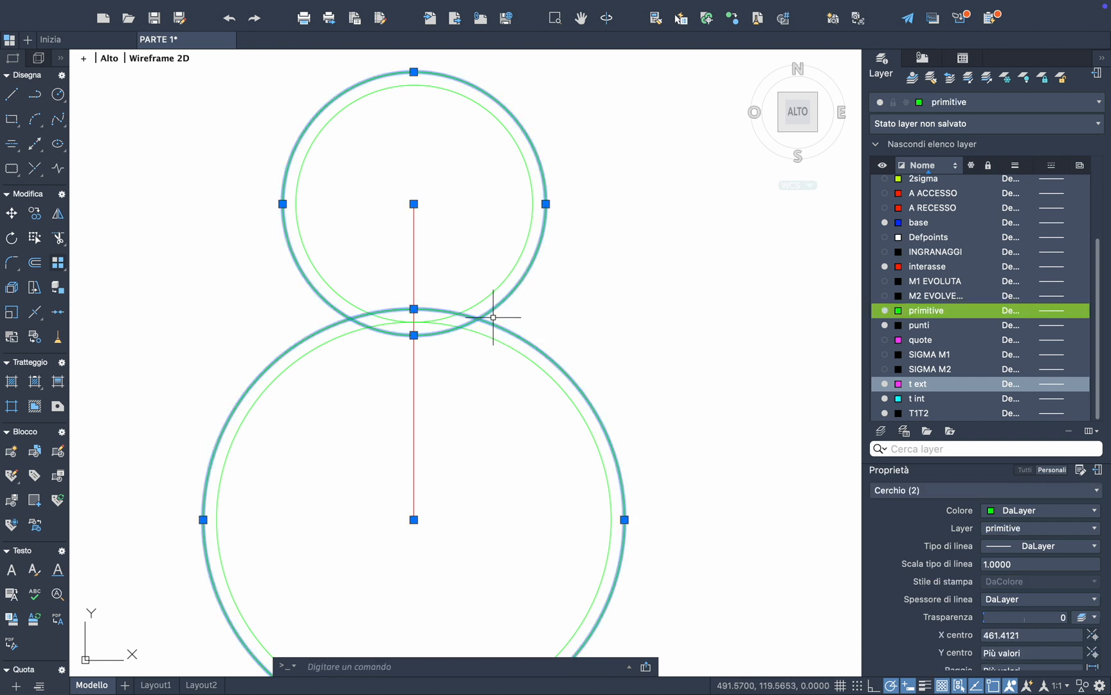
{"action": "right_click", "coordinate": [514, 286]}
{"action": "left_click", "coordinate": [578, 362]}
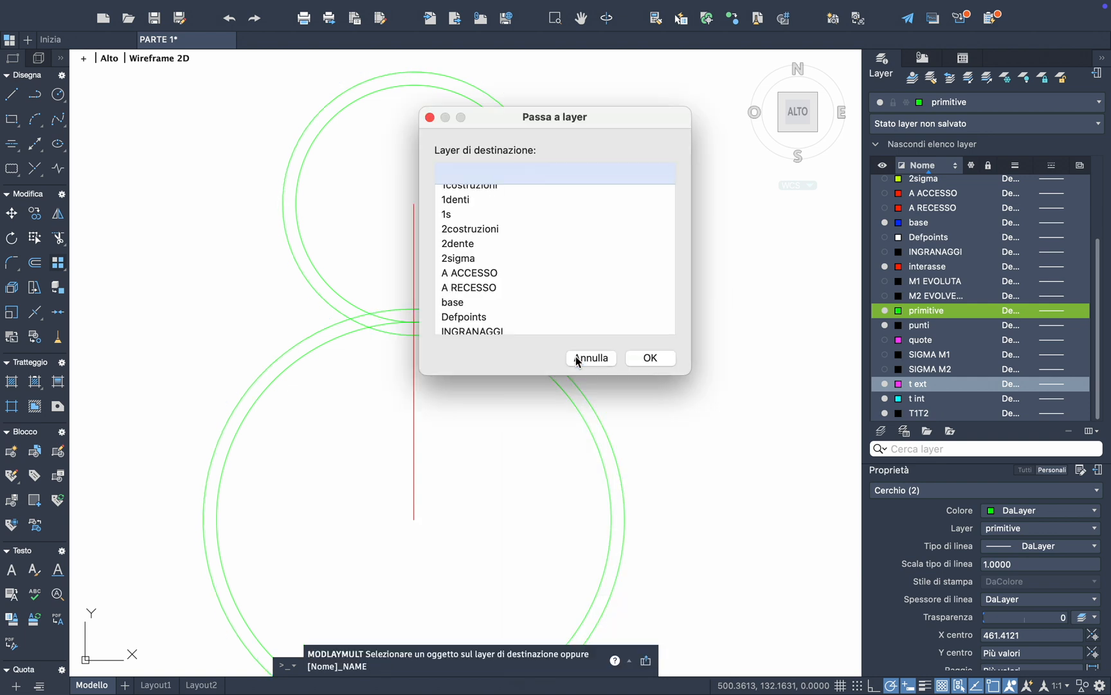
{"action": "scroll", "coordinate": [487, 293], "scroll_direction": "down", "scroll_amount": 5}
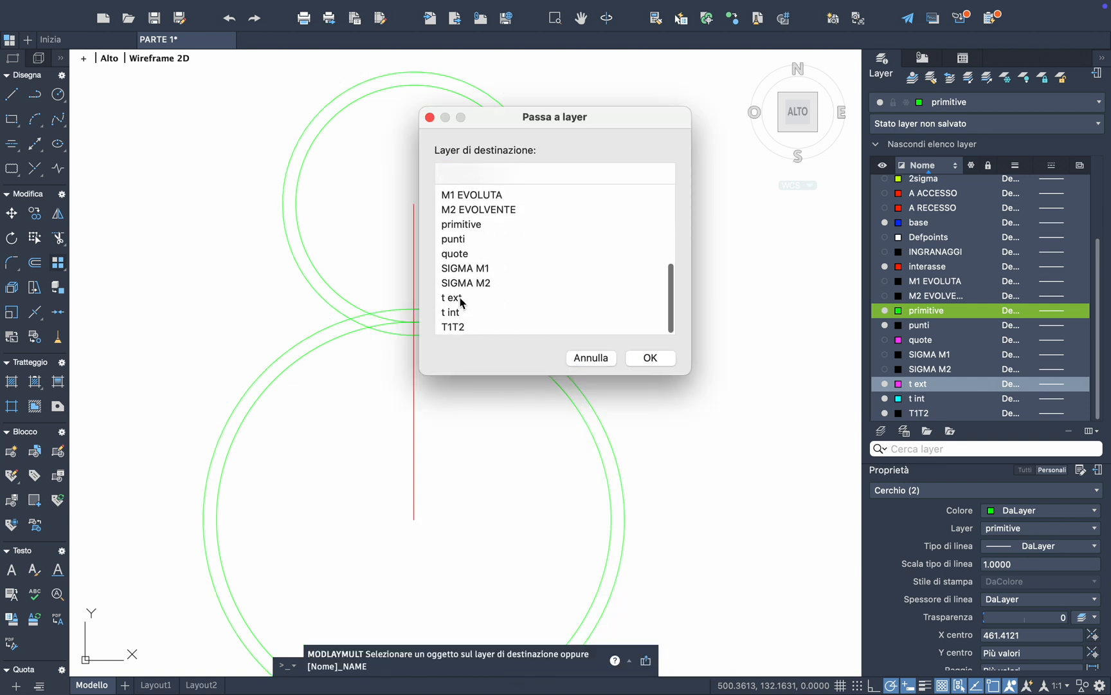
{"action": "left_click", "coordinate": [465, 297]}
{"action": "left_click", "coordinate": [653, 356]}
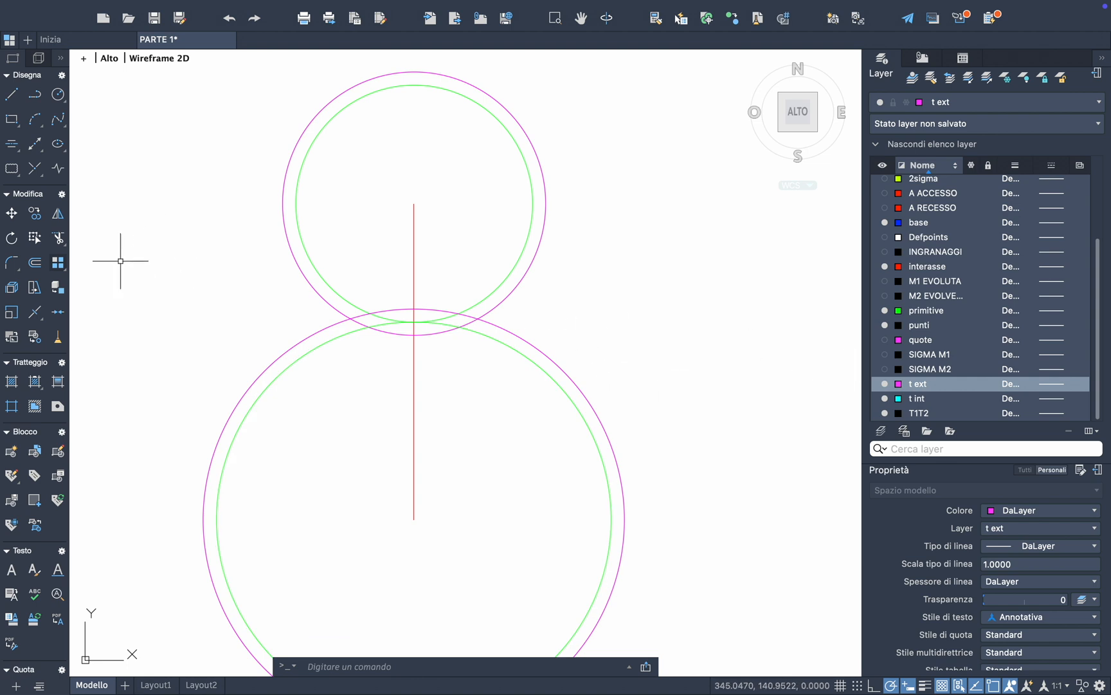
Offset both primitive circles inward by 6.25
{"action": "left_click", "coordinate": [35, 263]}
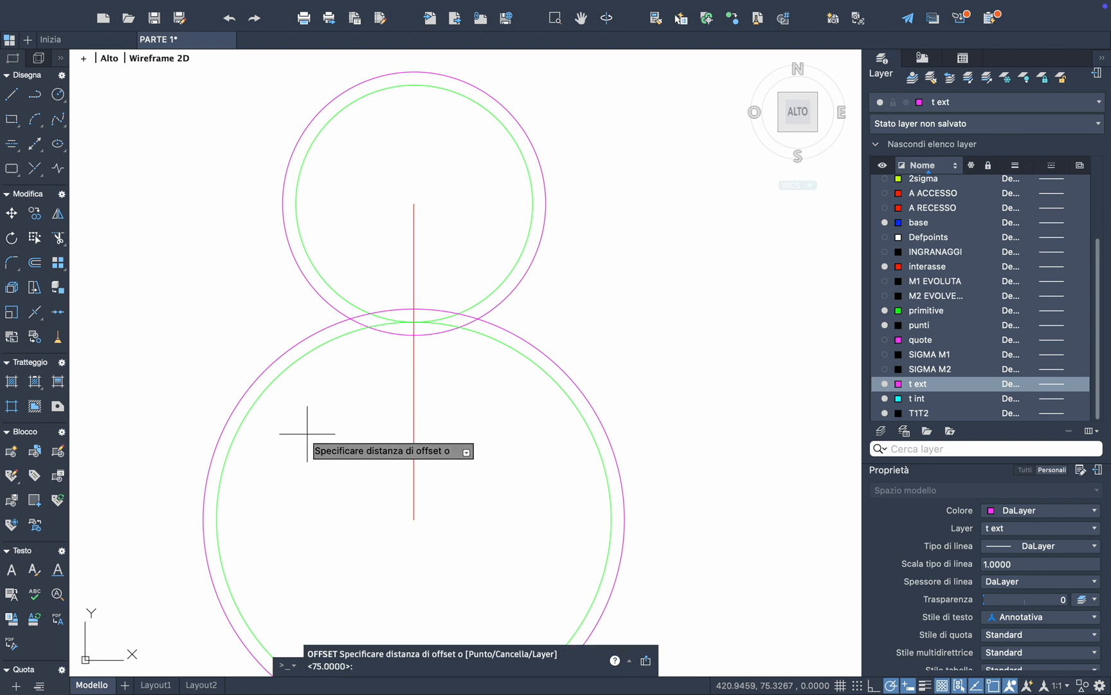
{"action": "type", "text": "6.25"}
{"action": "key", "text": "Return"}
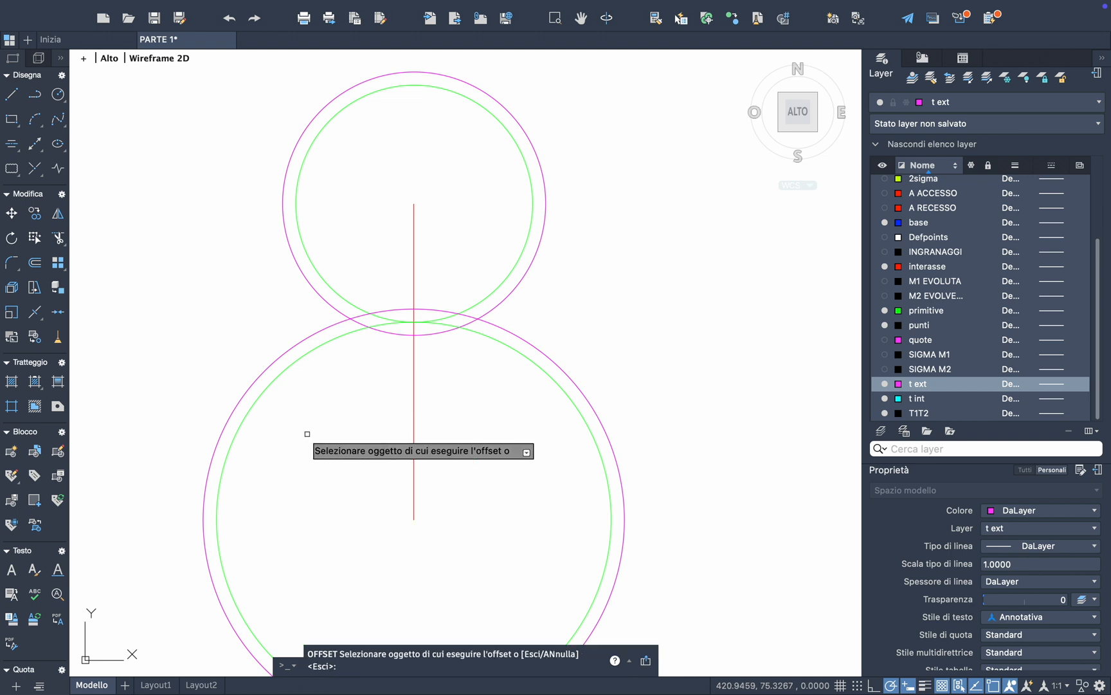
{"action": "left_click", "coordinate": [286, 369]}
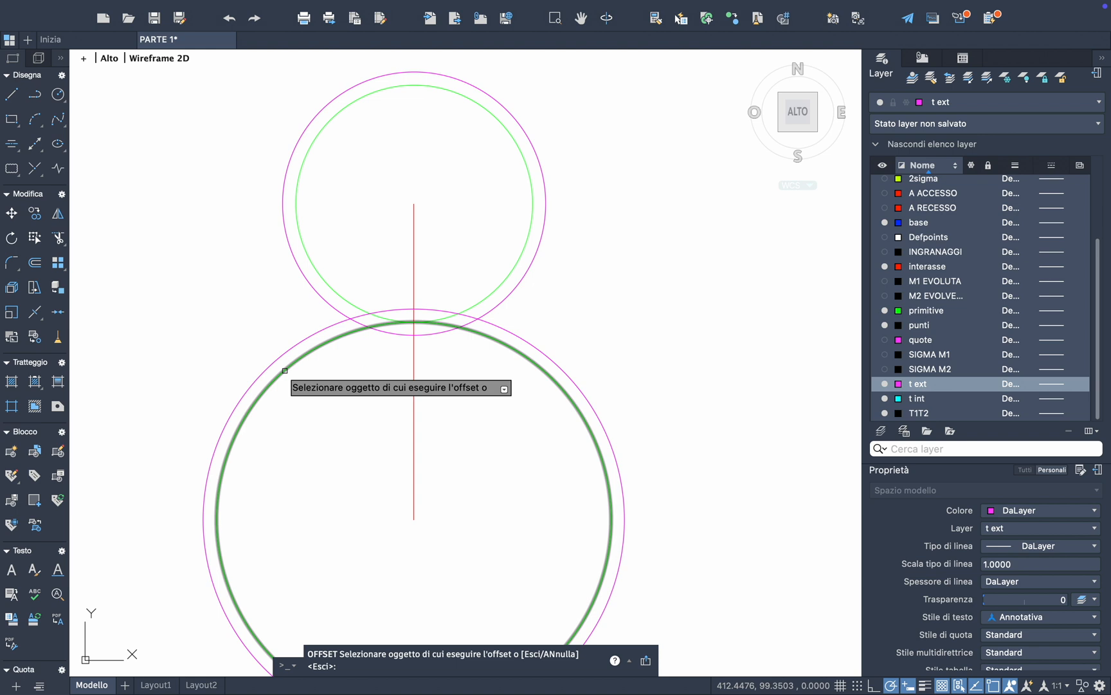
{"action": "left_click", "coordinate": [319, 405]}
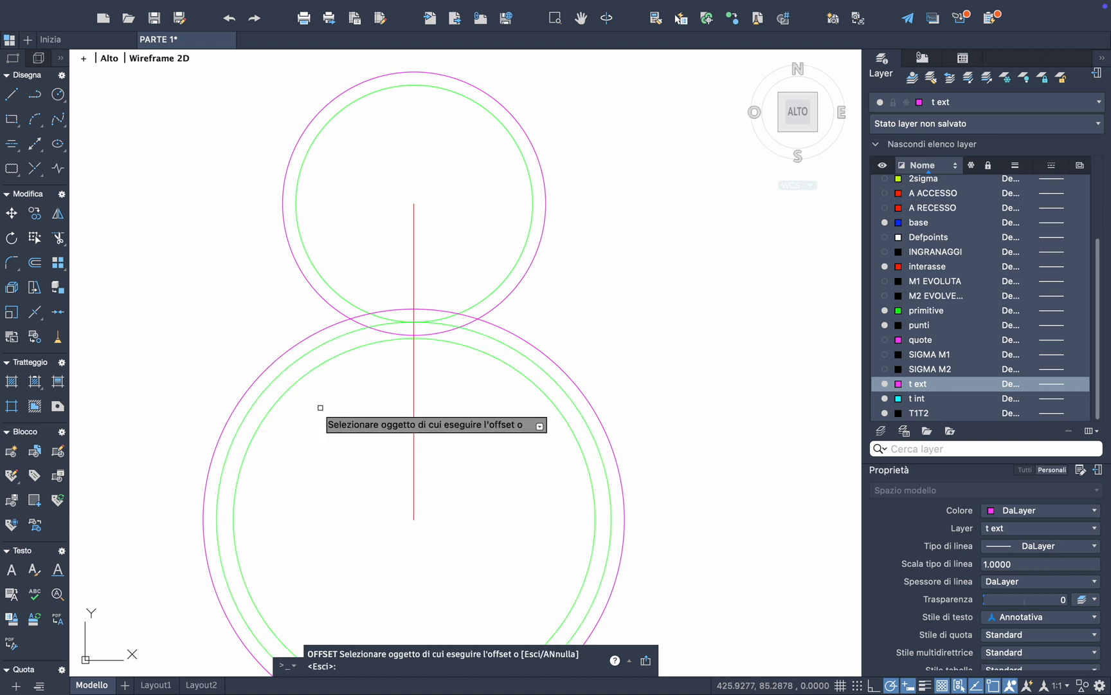
{"action": "left_click", "coordinate": [330, 291]}
{"action": "left_click", "coordinate": [353, 269]}
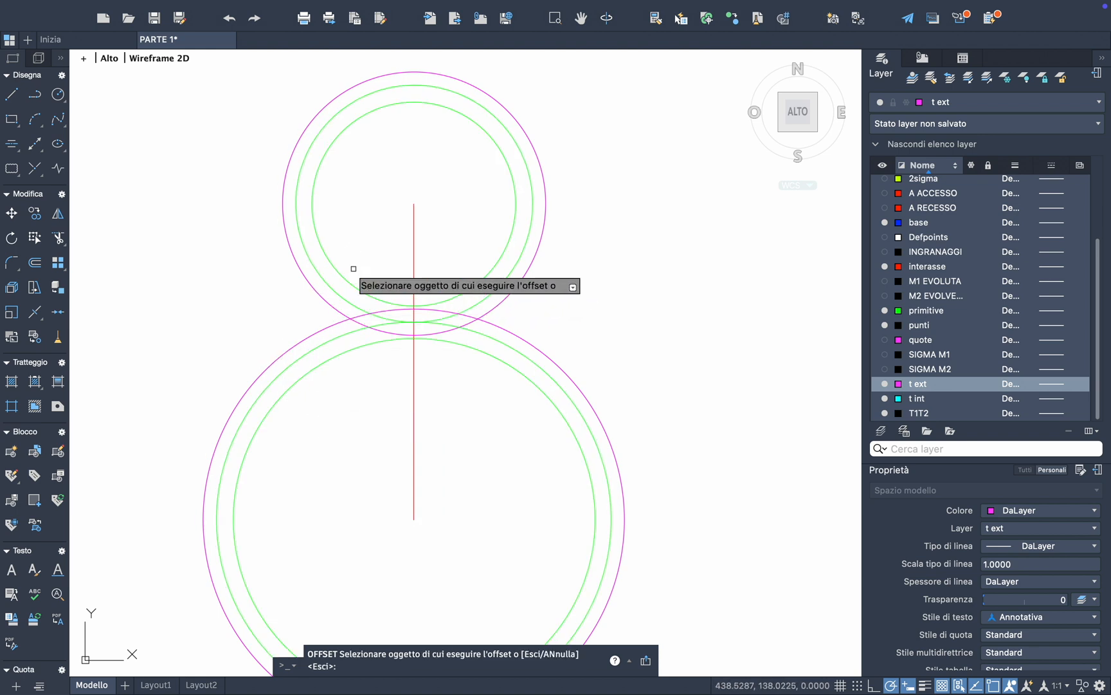
{"action": "key", "text": "Escape"}
Move the two inward offset circles of both gears to the t int layer
{"action": "left_click", "coordinate": [354, 277]}
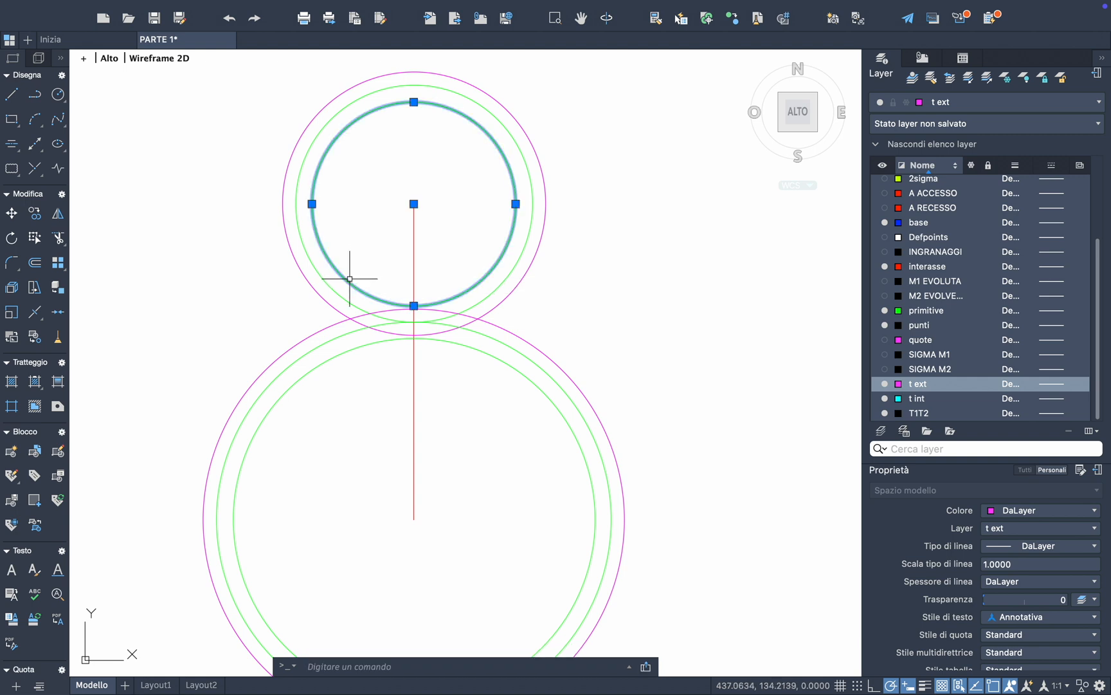
{"action": "left_click", "coordinate": [323, 363]}
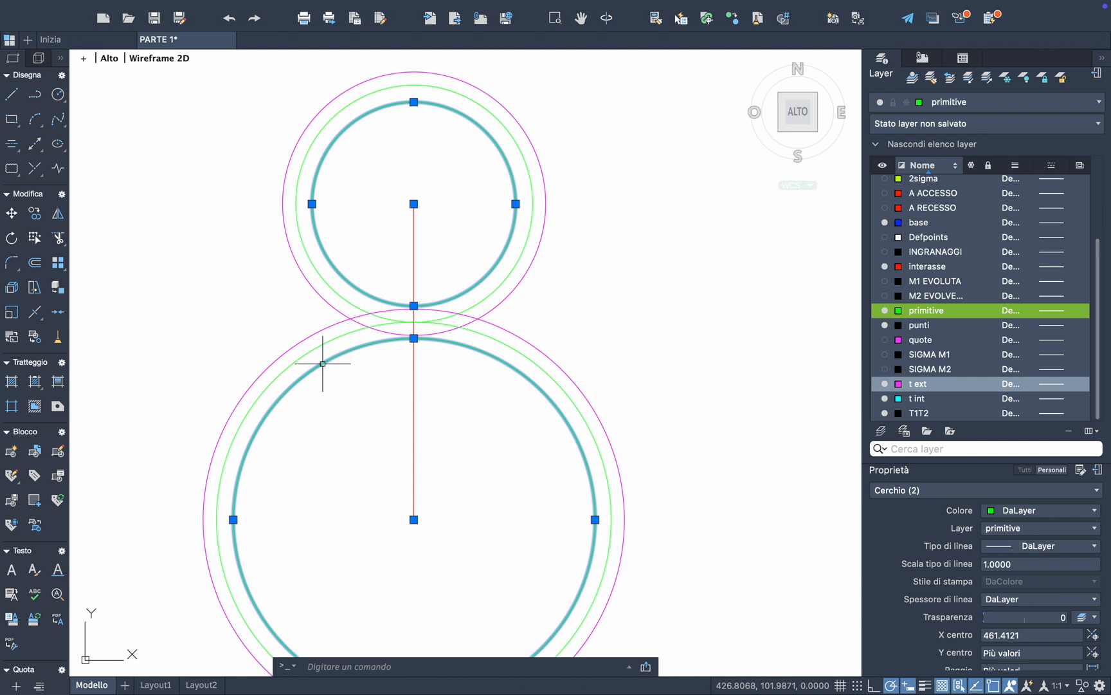
{"action": "right_click", "coordinate": [323, 363]}
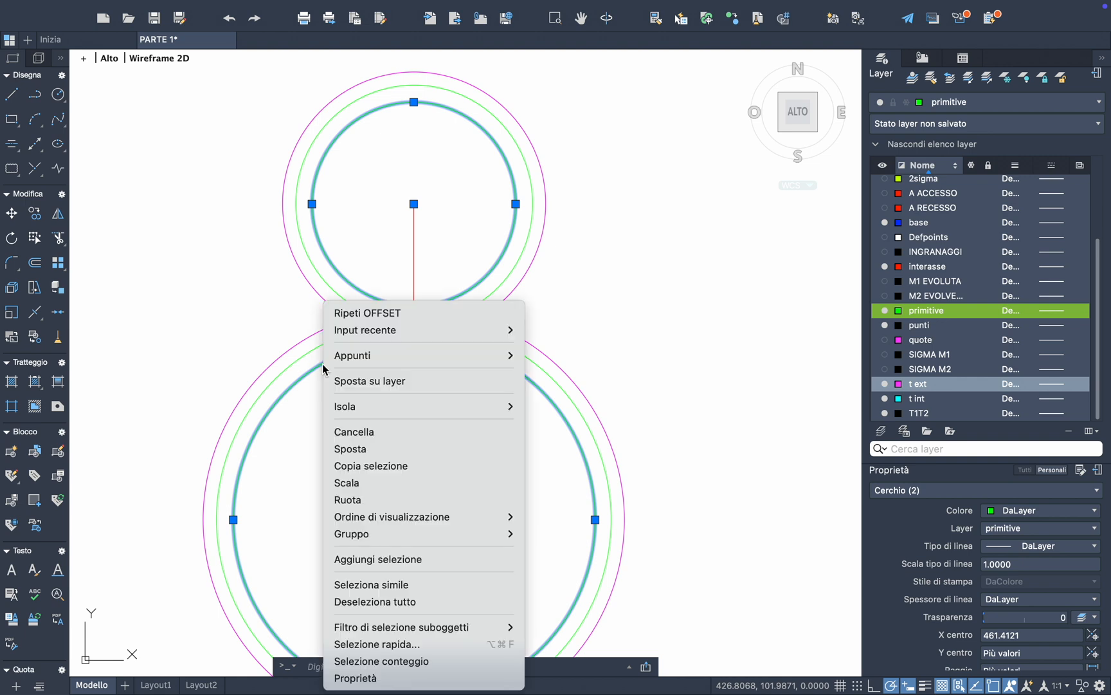
{"action": "left_click", "coordinate": [381, 387]}
{"action": "scroll", "coordinate": [522, 301], "scroll_direction": "down", "scroll_amount": 5}
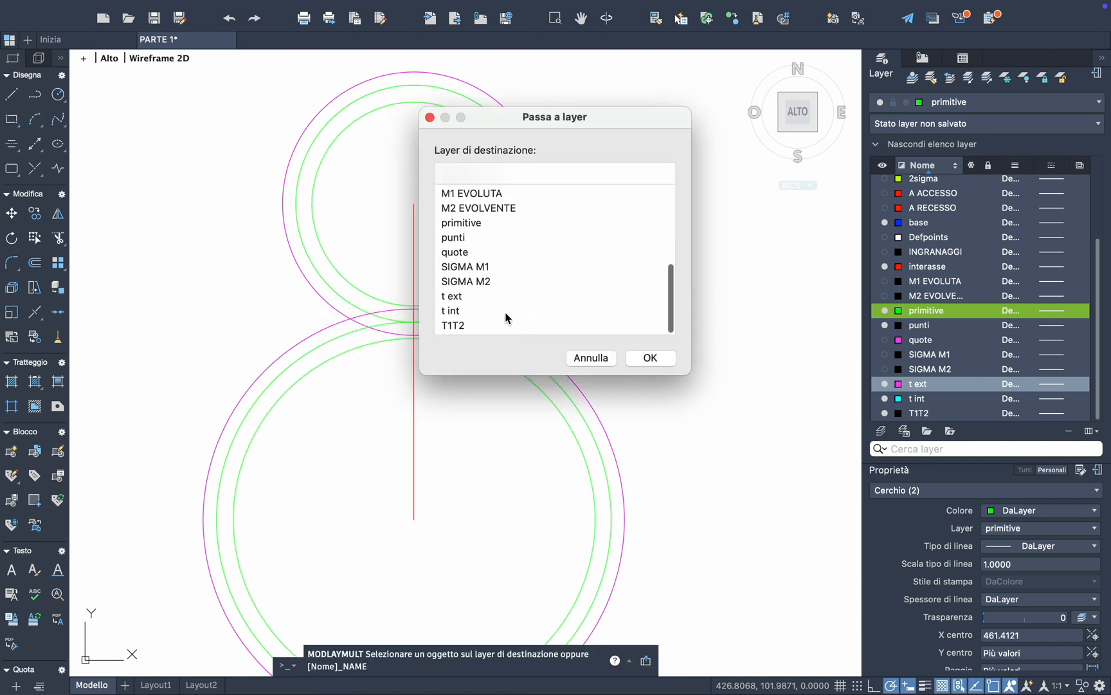
{"action": "left_click", "coordinate": [460, 314]}
{"action": "left_click", "coordinate": [650, 357]}
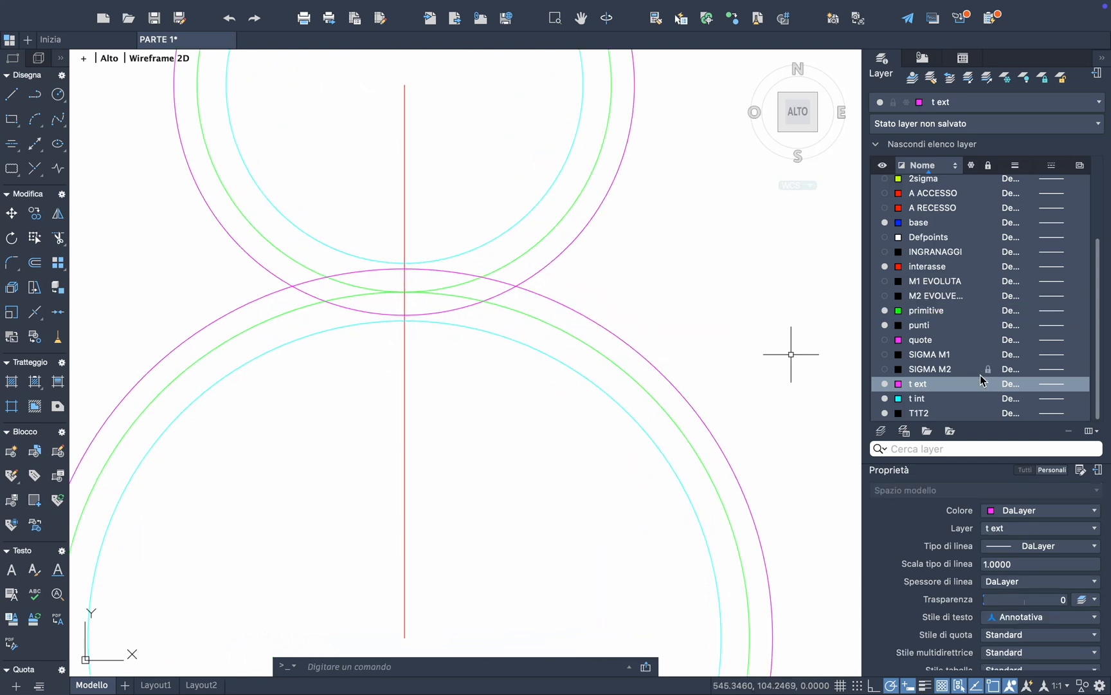
Make the T1T2 layer current
{"action": "scroll", "coordinate": [975, 266], "scroll_direction": "up", "scroll_amount": 3}
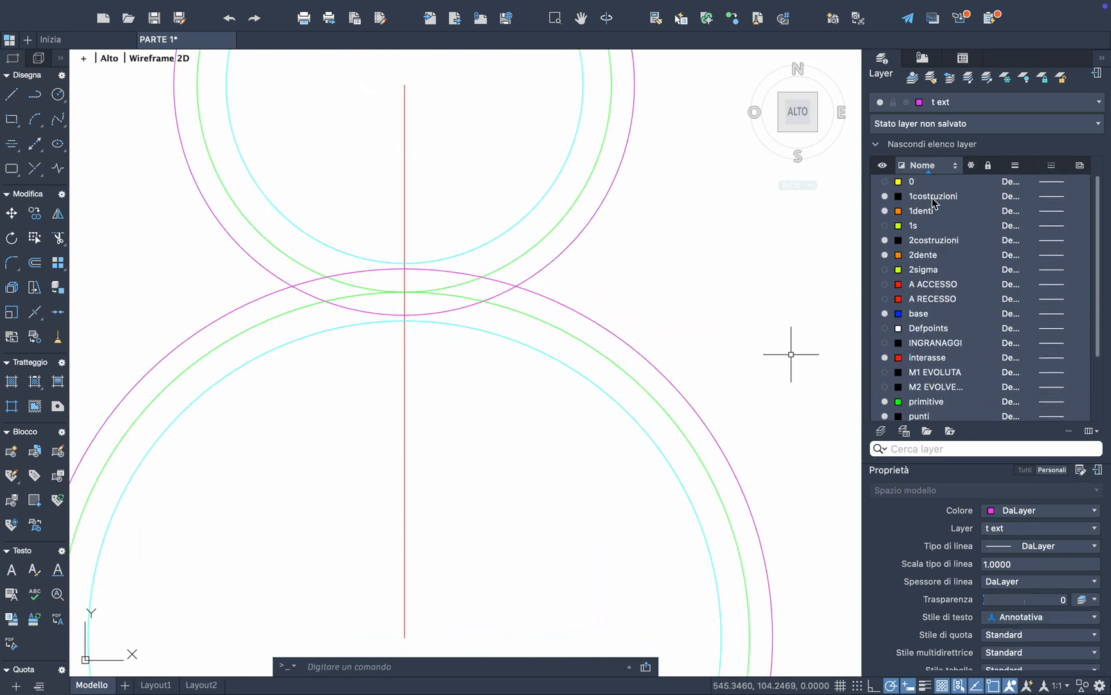
{"action": "scroll", "coordinate": [932, 322], "scroll_direction": "down", "scroll_amount": 3}
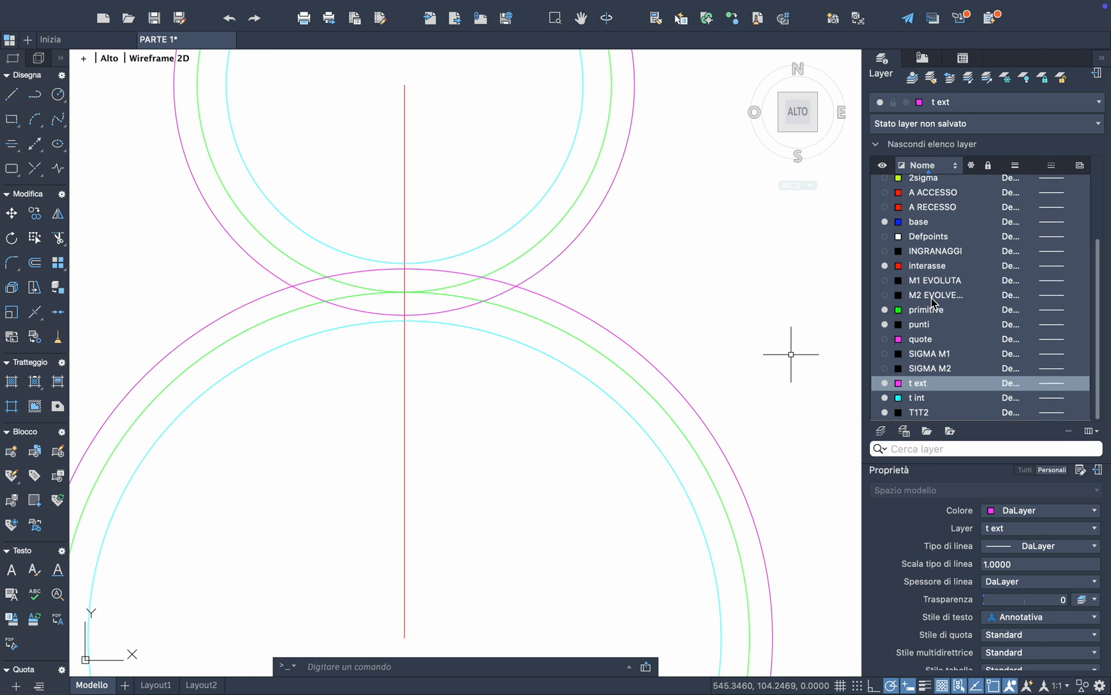
{"action": "double_click", "coordinate": [919, 413]}
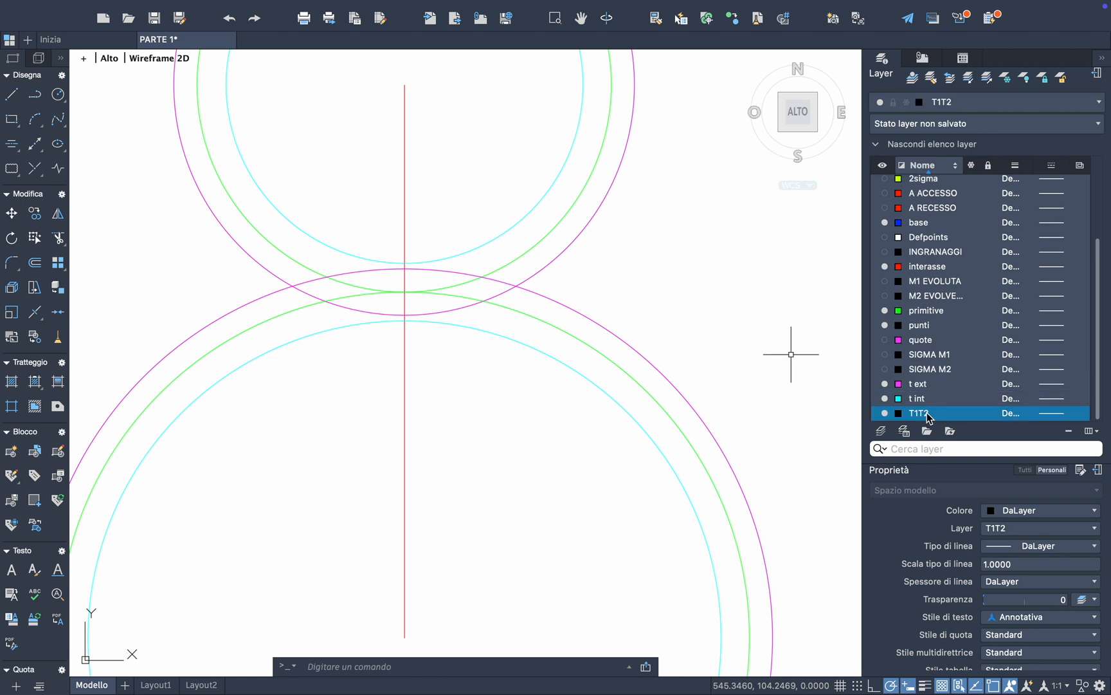
Draw a line from the tangency point of the two primitive circles, 55 long at 22°, rising to the right
{"action": "left_click", "coordinate": [12, 95]}
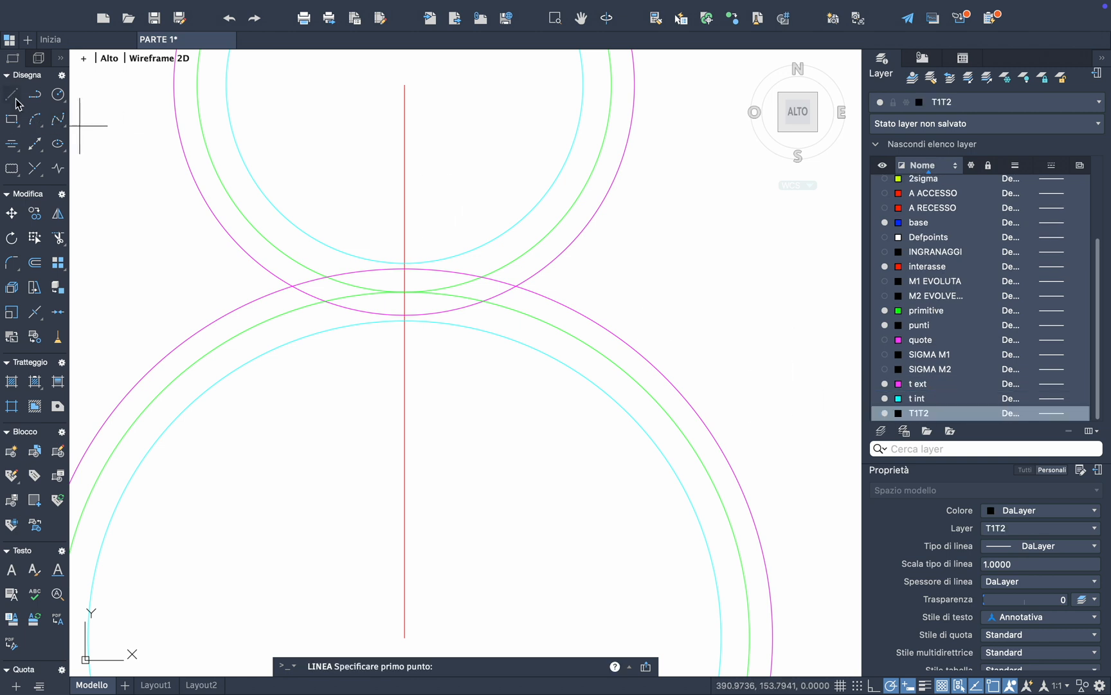
{"action": "scroll", "coordinate": [404, 292], "scroll_direction": "up", "scroll_amount": 2}
{"action": "left_click", "coordinate": [398, 295]}
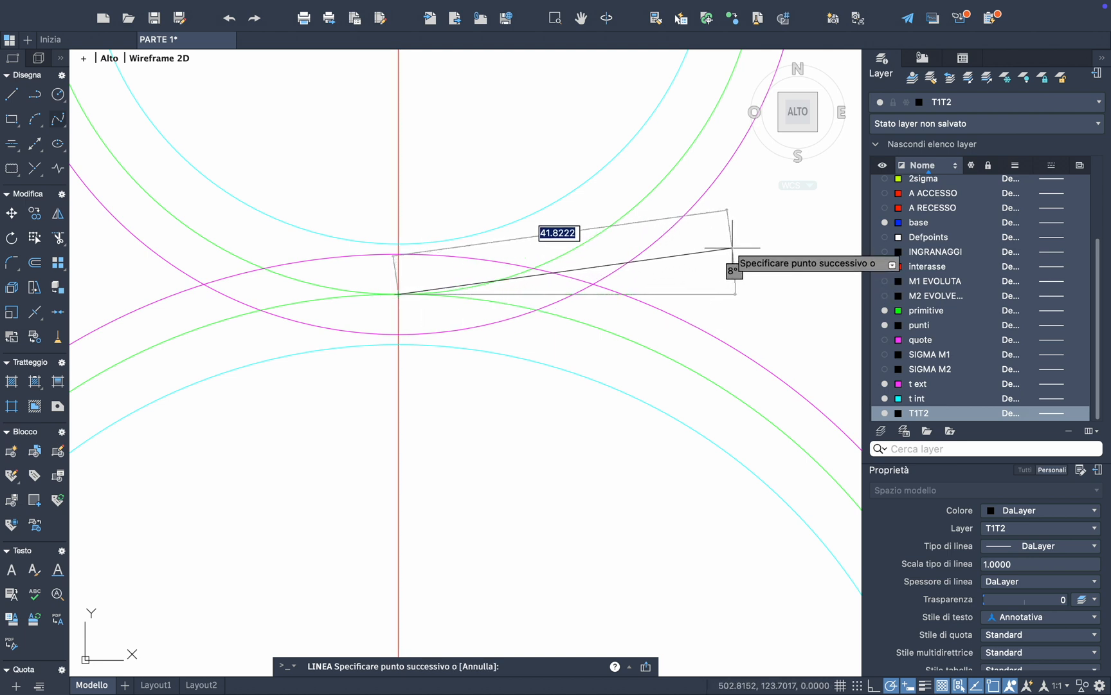
{"action": "scroll", "coordinate": [739, 244], "scroll_direction": "right", "scroll_amount": 5}
{"action": "scroll", "coordinate": [739, 245], "scroll_direction": "up", "scroll_amount": 2}
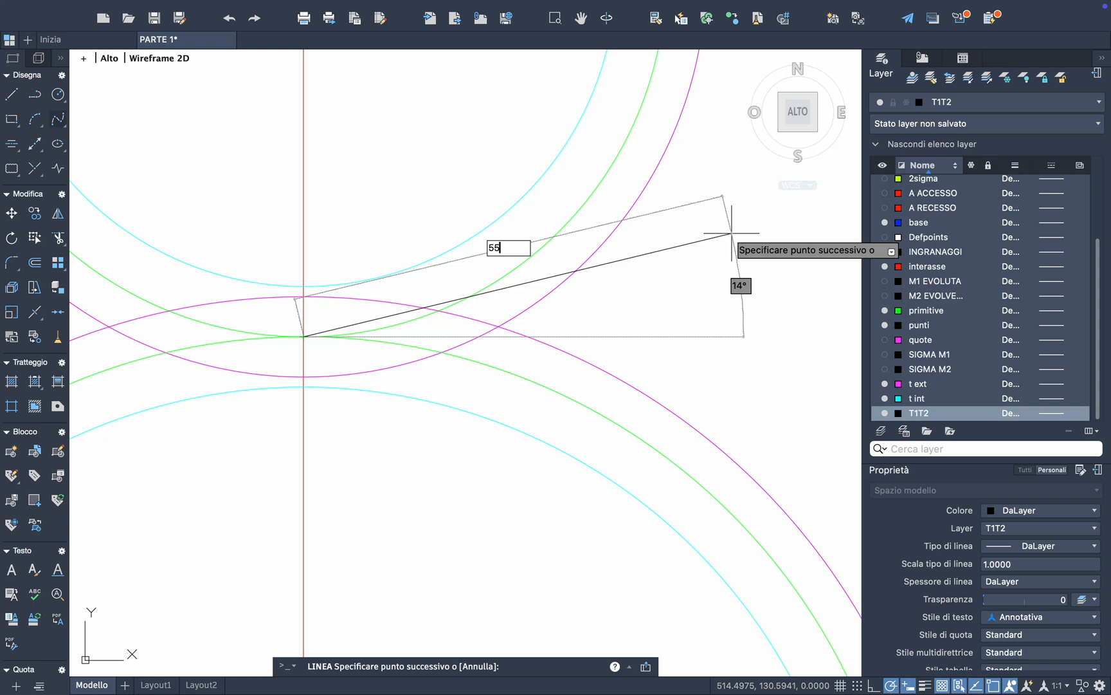
{"action": "key", "text": "Tab"}
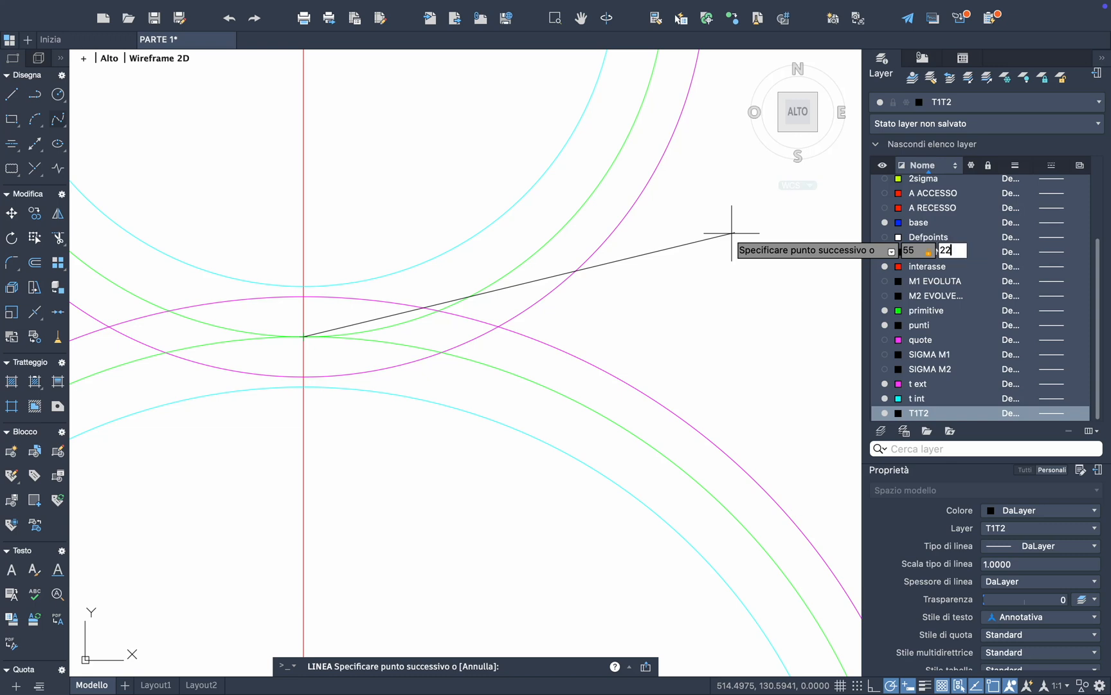
{"action": "key", "text": "Return"}
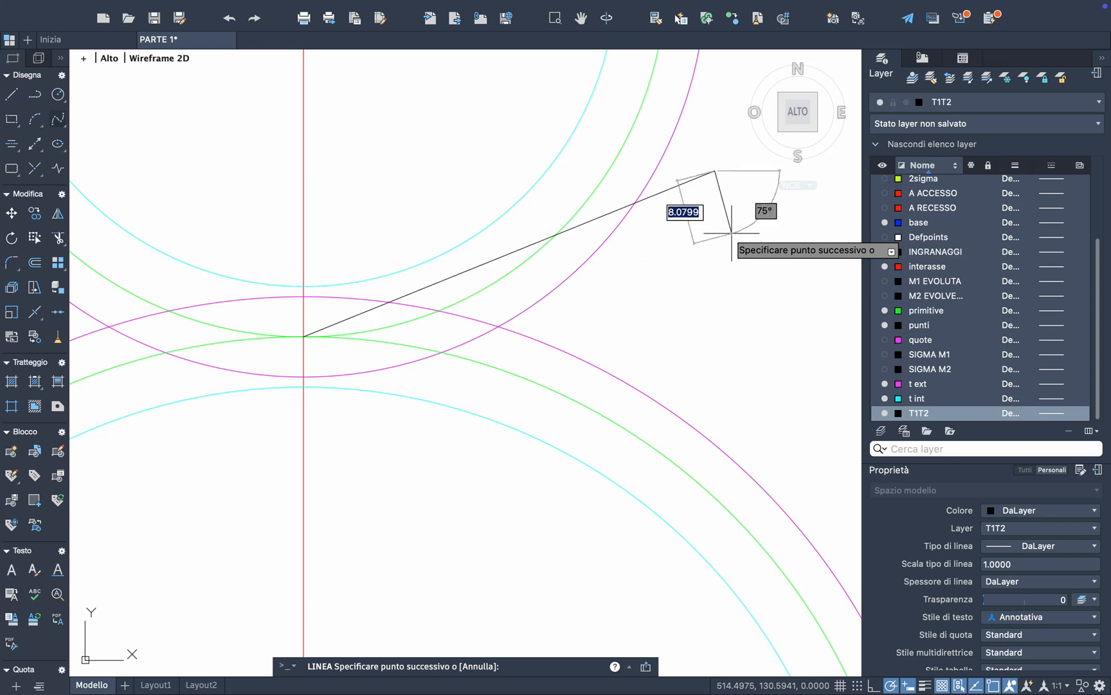
{"action": "key", "text": "Return"}
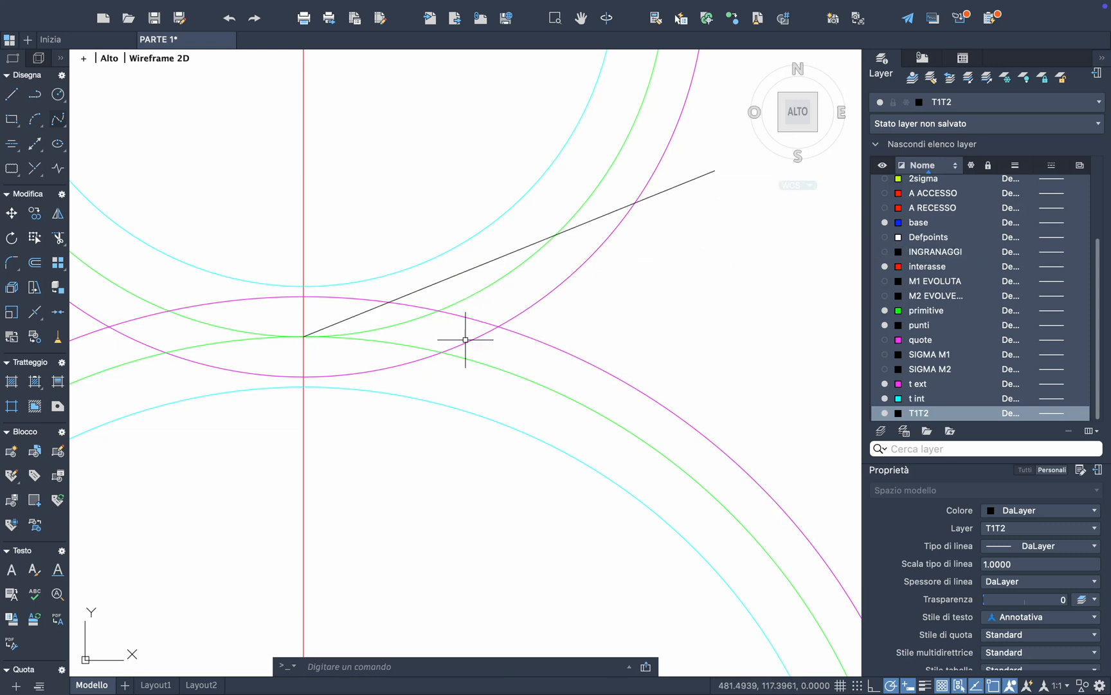
Draw a line about 33 long from a free point inside the upper gear, perpendicular to the 22° line
{"action": "middle_click_drag", "start_coordinate": [396, 356], "coordinate": [431, 387]}
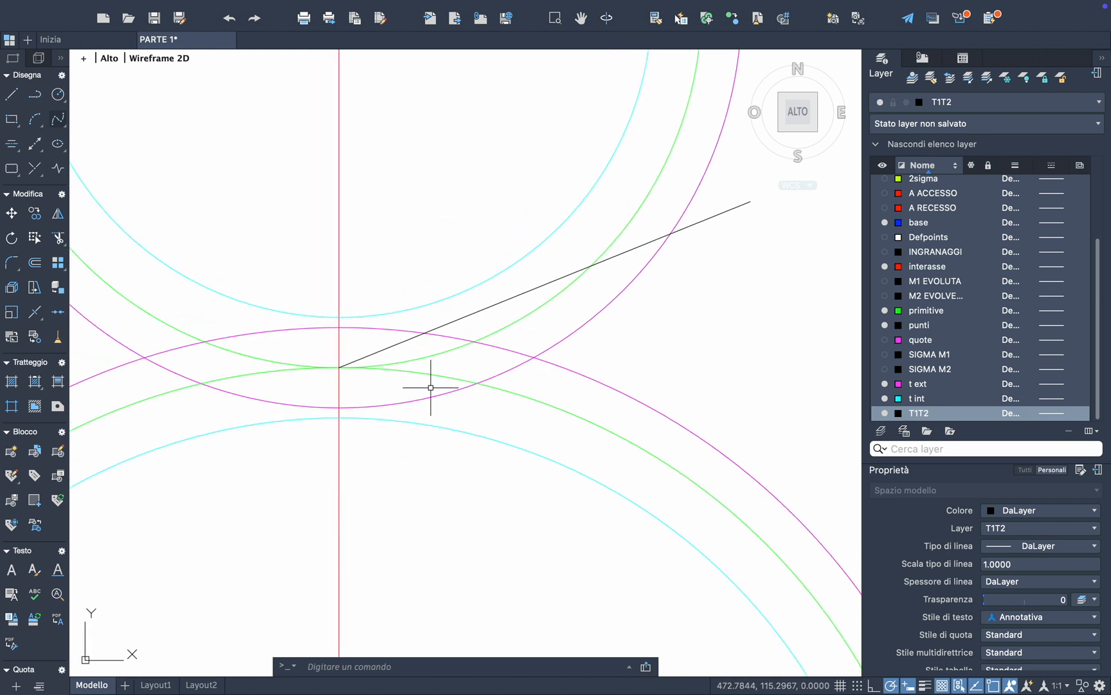
{"action": "scroll", "coordinate": [431, 388], "scroll_direction": "up", "scroll_amount": 5}
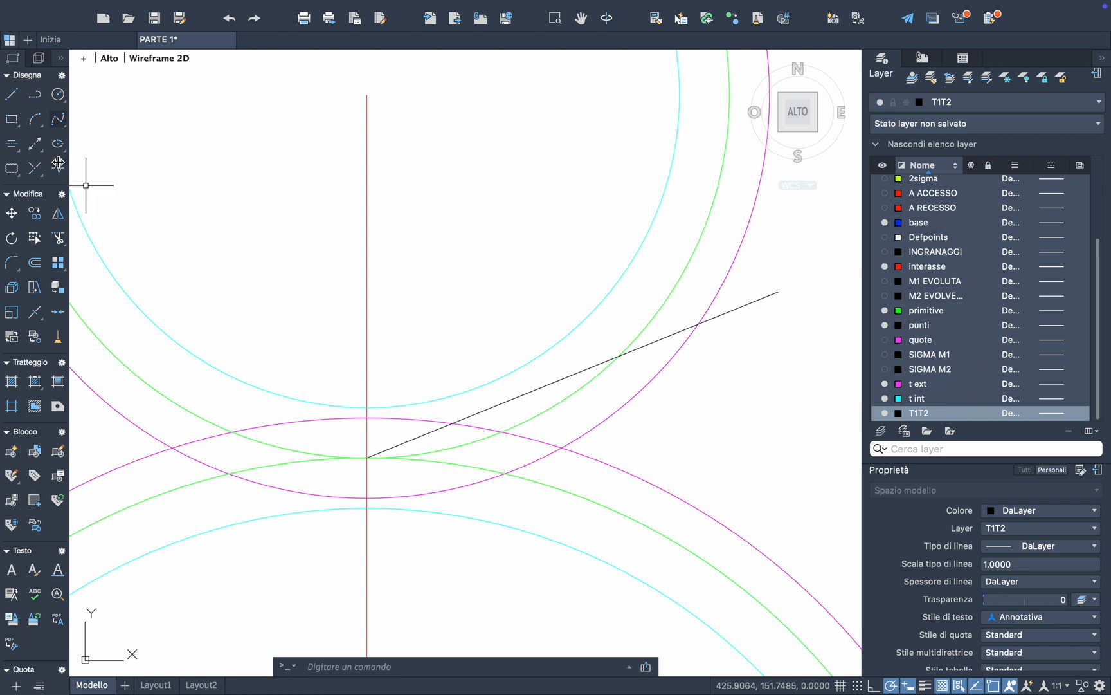
{"action": "left_click", "coordinate": [14, 96]}
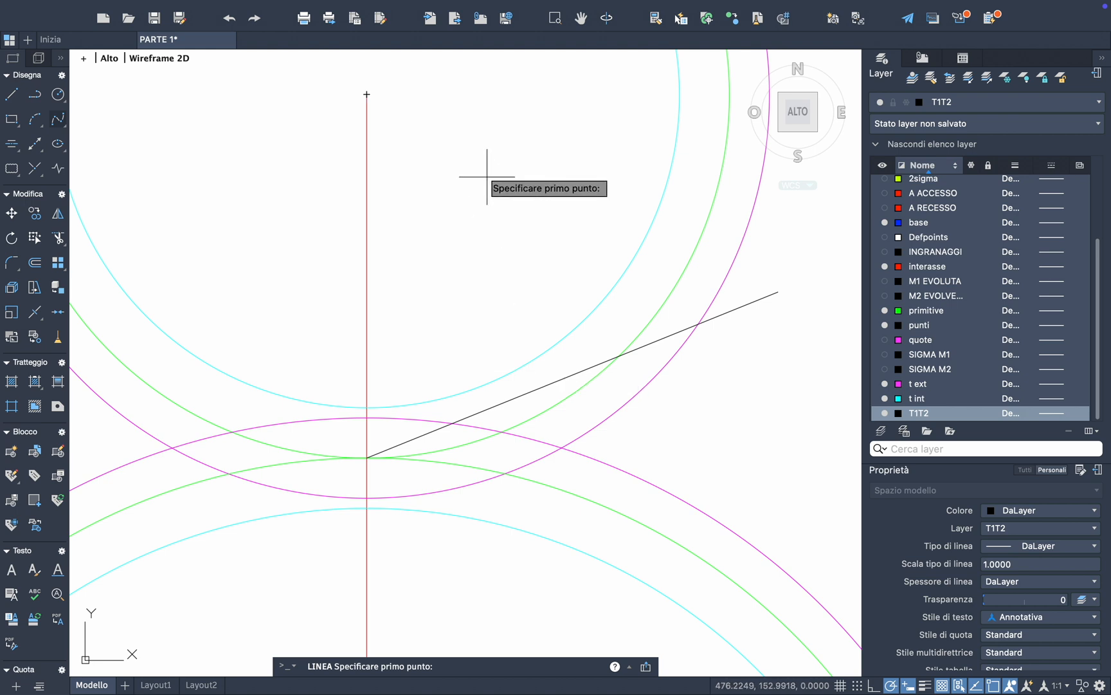
{"action": "left_click", "coordinate": [483, 122]}
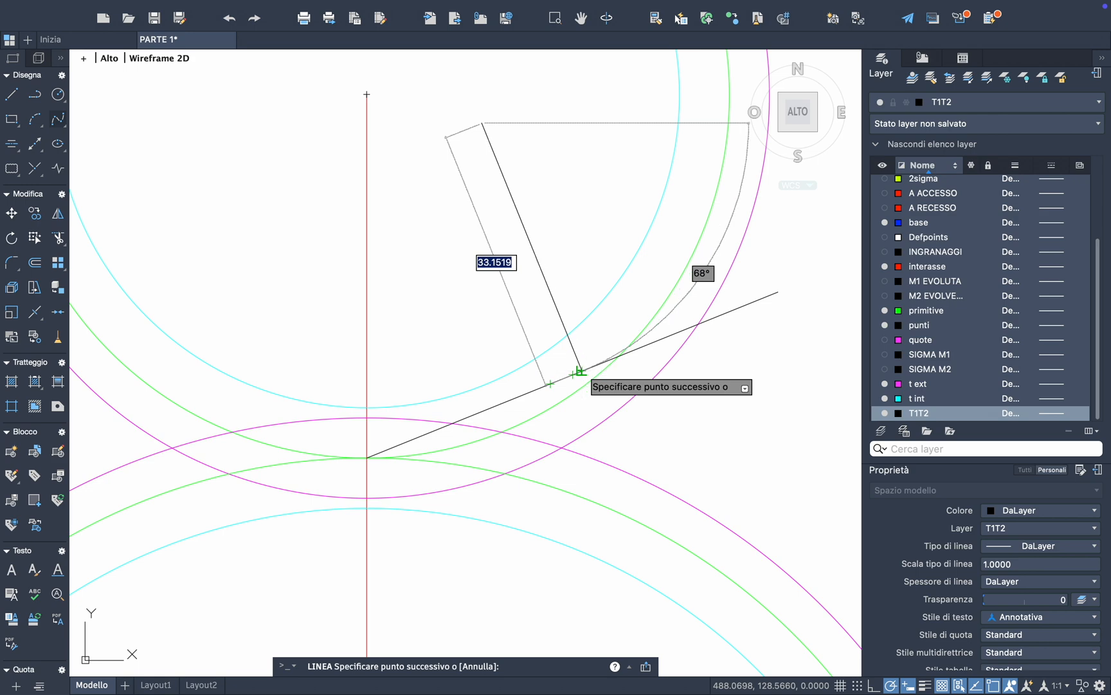
{"action": "scroll", "coordinate": [580, 371], "scroll_direction": "up", "scroll_amount": 3}
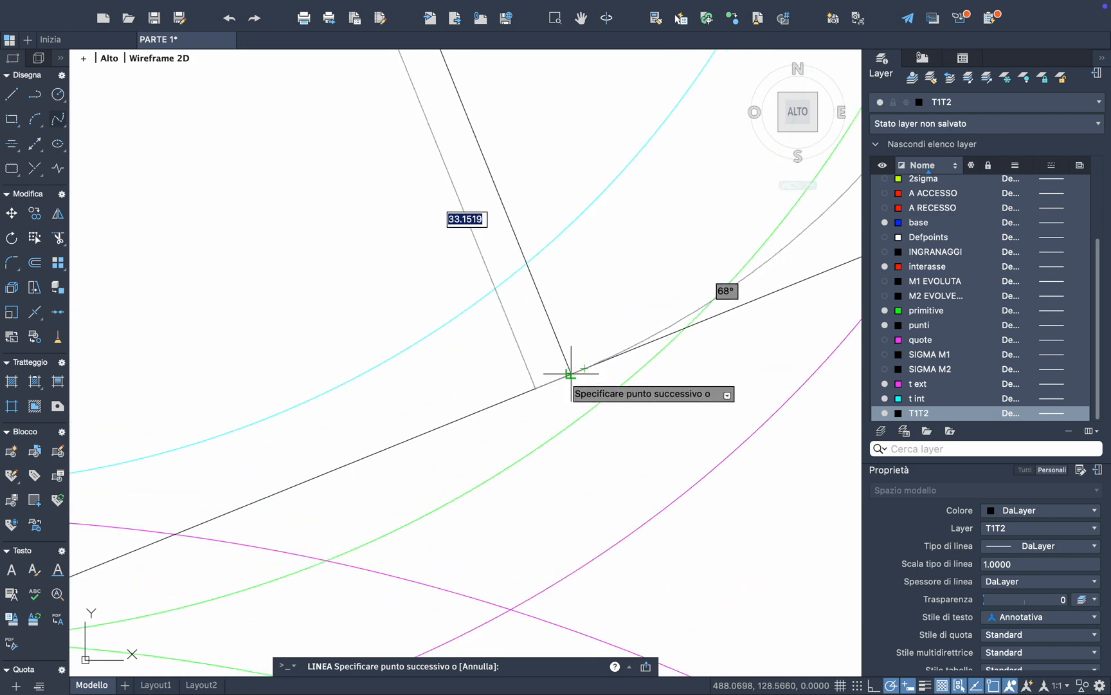
{"action": "left_click", "coordinate": [572, 373]}
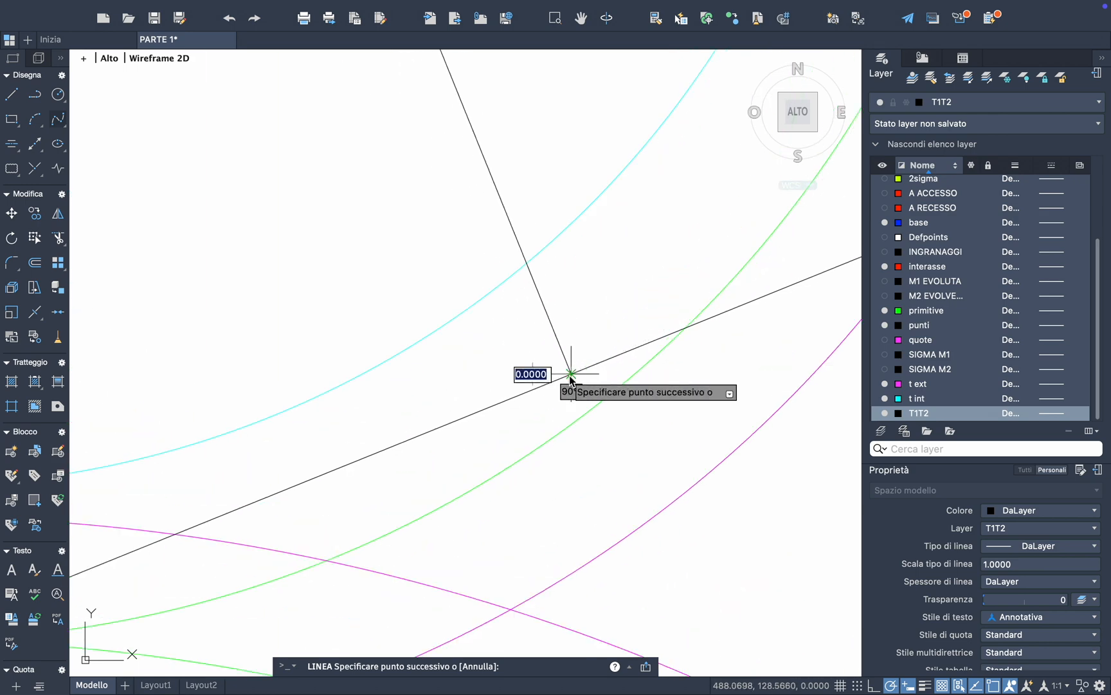
{"action": "key", "text": "Escape"}
Check the angle between the new line and the 22° line with an angular dimension, without placing it
{"action": "scroll", "coordinate": [570, 375], "scroll_direction": "right", "scroll_amount": 3}
{"action": "scroll", "coordinate": [431, 354], "scroll_direction": "down", "scroll_amount": 4}
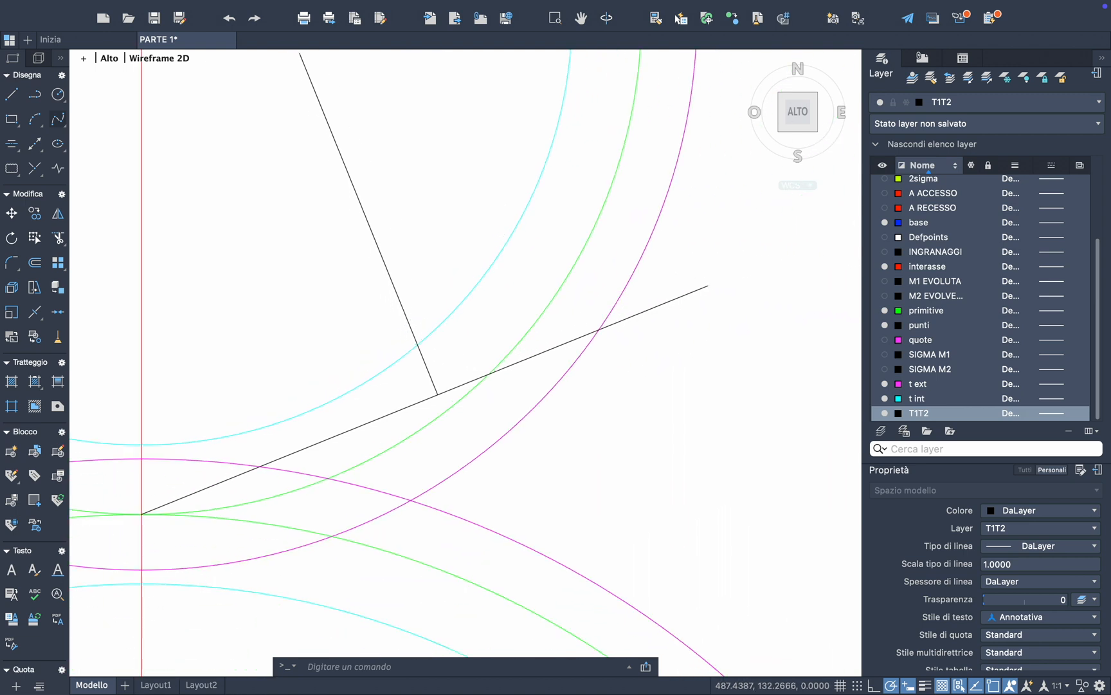
{"action": "mouse_move", "coordinate": [454, 17]}
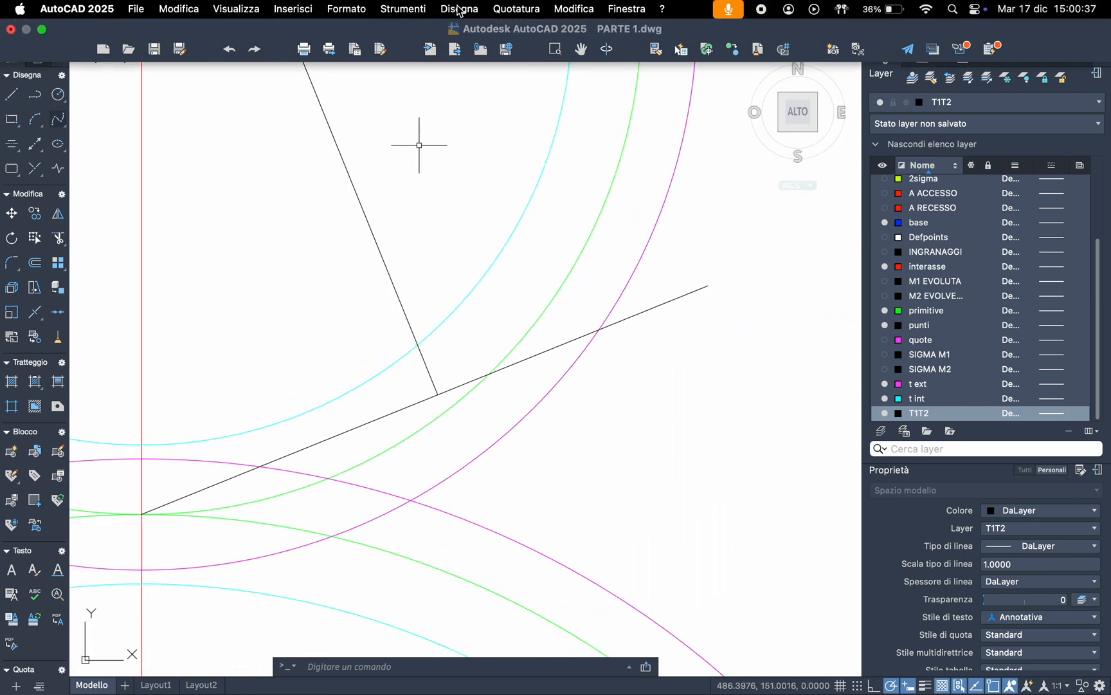
{"action": "left_click", "coordinate": [521, 12]}
{"action": "left_click", "coordinate": [534, 202]}
{"action": "left_click", "coordinate": [395, 282]}
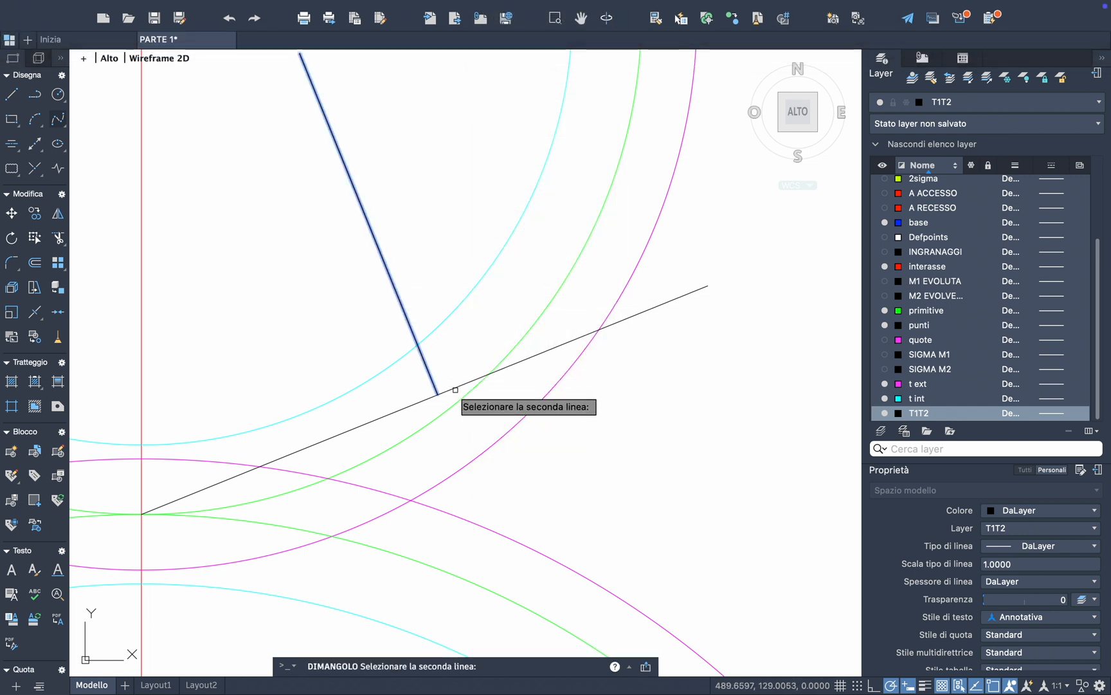
{"action": "left_click", "coordinate": [452, 388]}
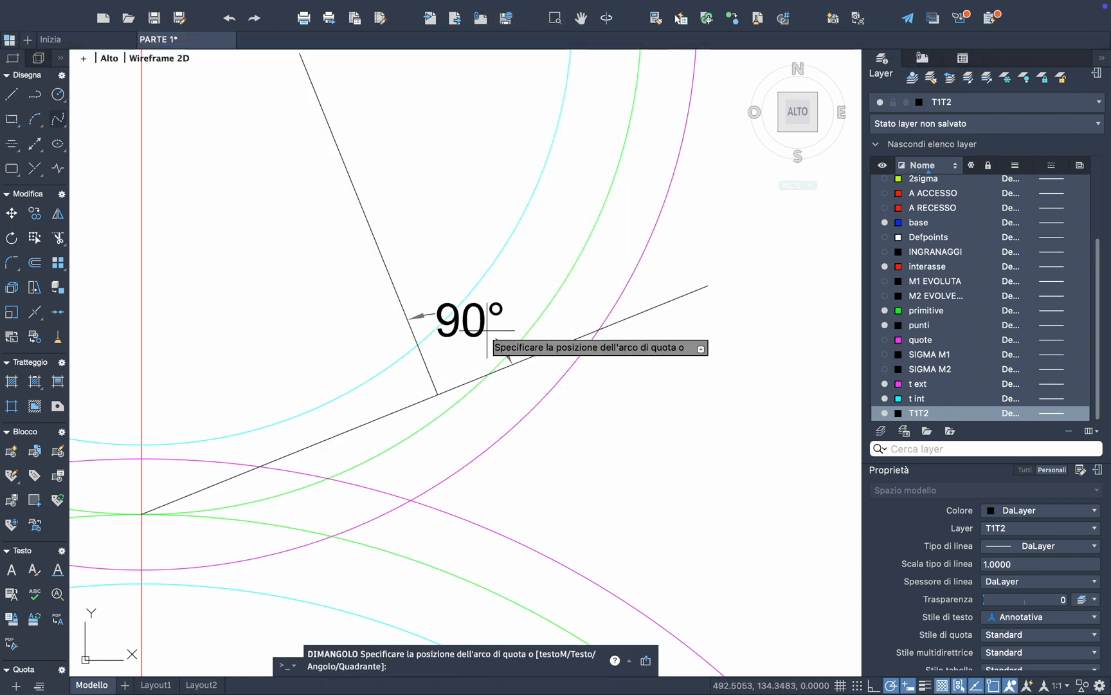
{"action": "key", "text": "Escape"}
Move the perpendicular line by its upper endpoint onto the centre of the upper gear
{"action": "scroll", "coordinate": [489, 325], "scroll_direction": "up", "scroll_amount": 5}
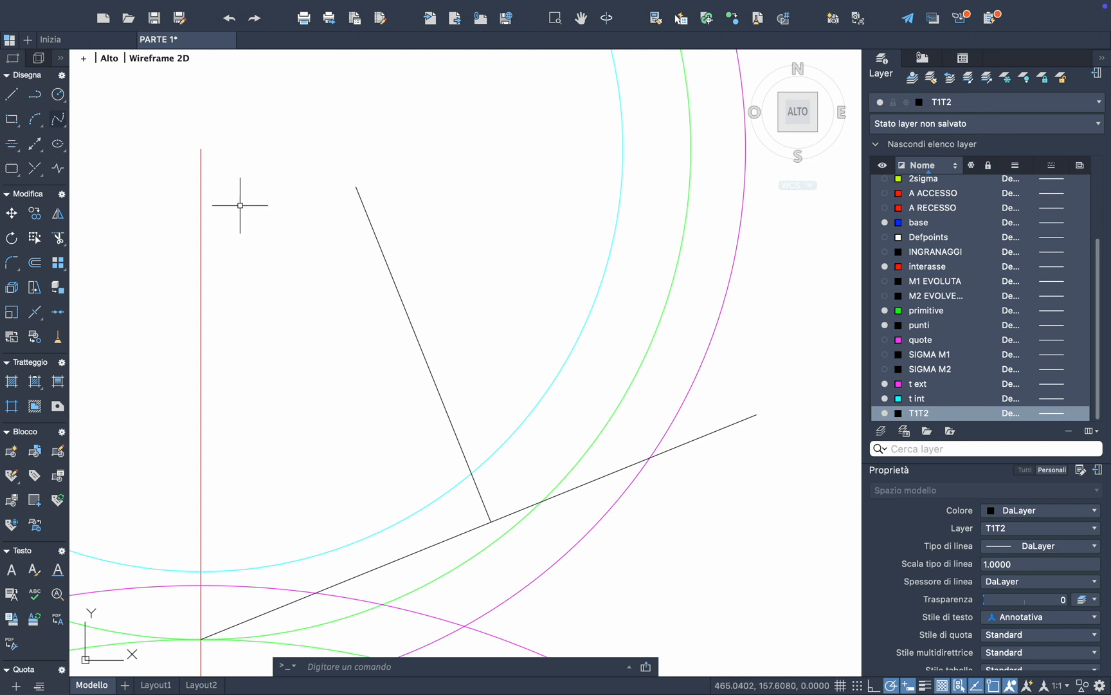
{"action": "left_click", "coordinate": [11, 213]}
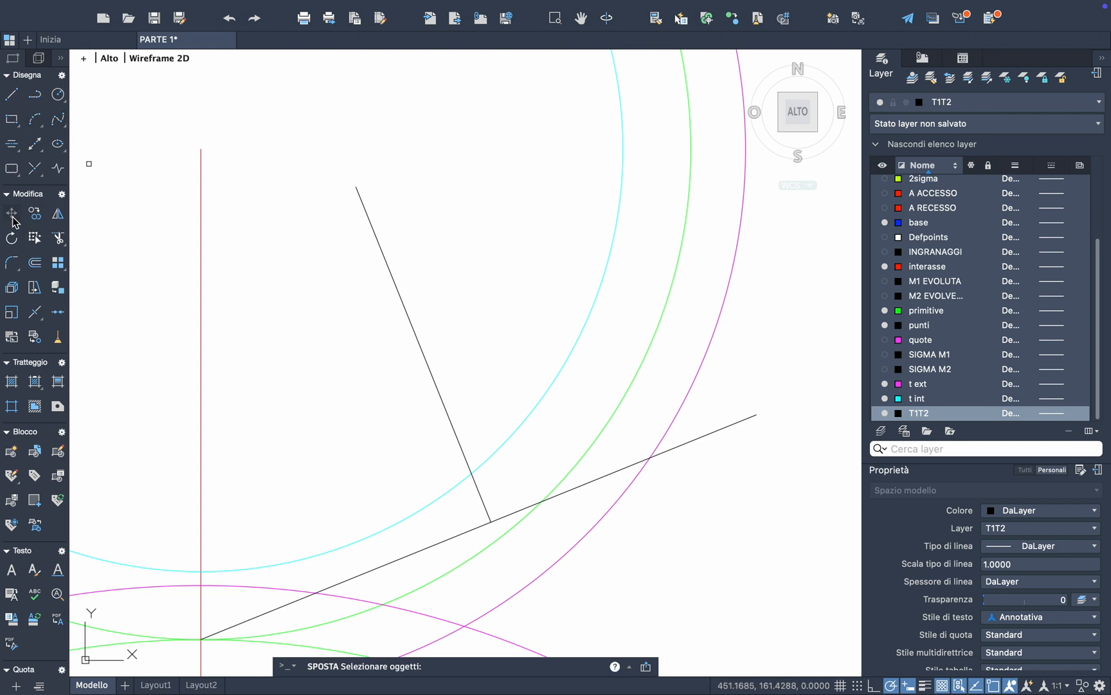
{"action": "left_click", "coordinate": [395, 214]}
{"action": "left_click", "coordinate": [341, 277]}
{"action": "key", "text": "Return"}
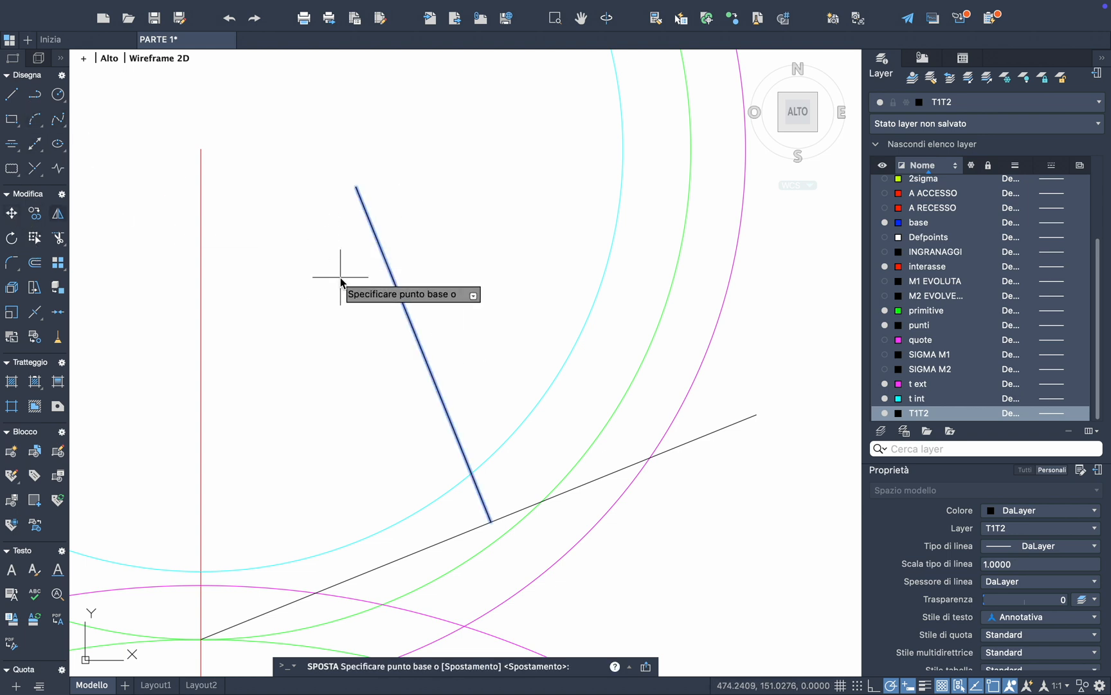
{"action": "left_click", "coordinate": [355, 188]}
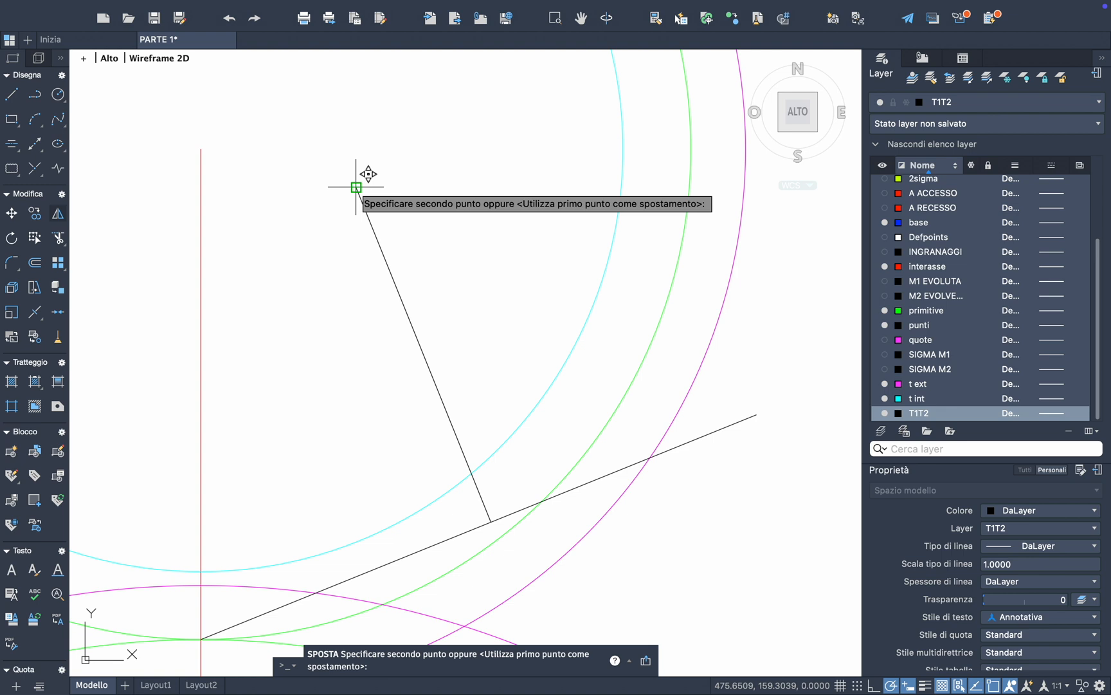
{"action": "left_click", "coordinate": [201, 149]}
Extend the perpendicular line from the upper gear's centre past the inner circle to the 22° line
{"action": "middle_click_drag", "start_coordinate": [200, 149], "coordinate": [244, 117]}
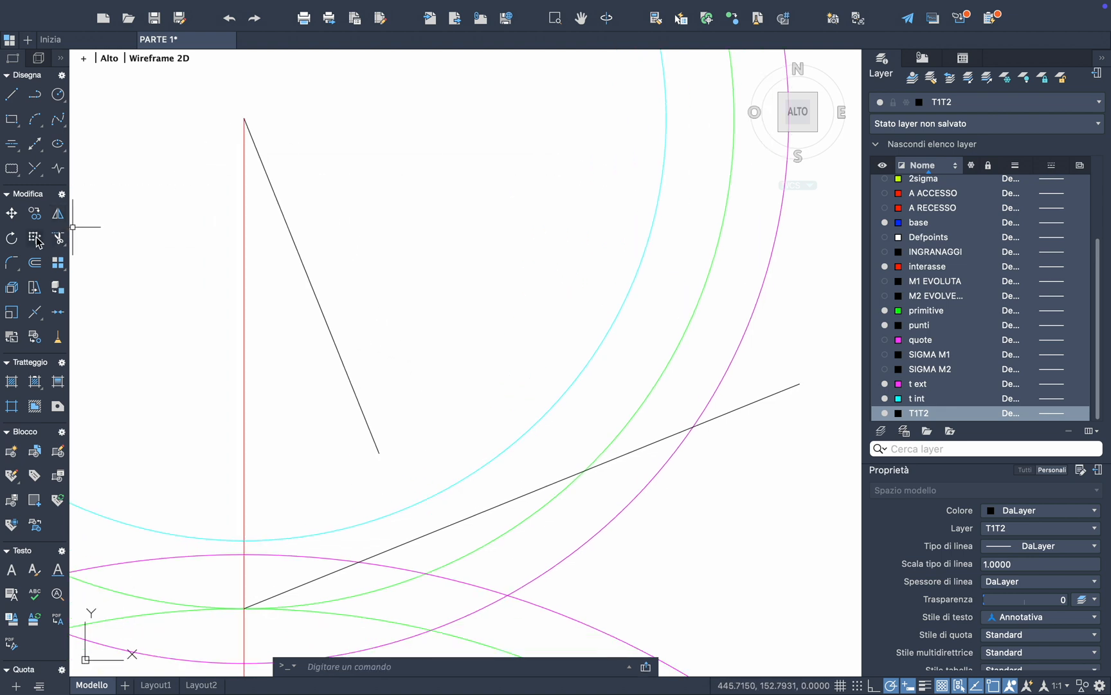
{"action": "left_click", "coordinate": [63, 242]}
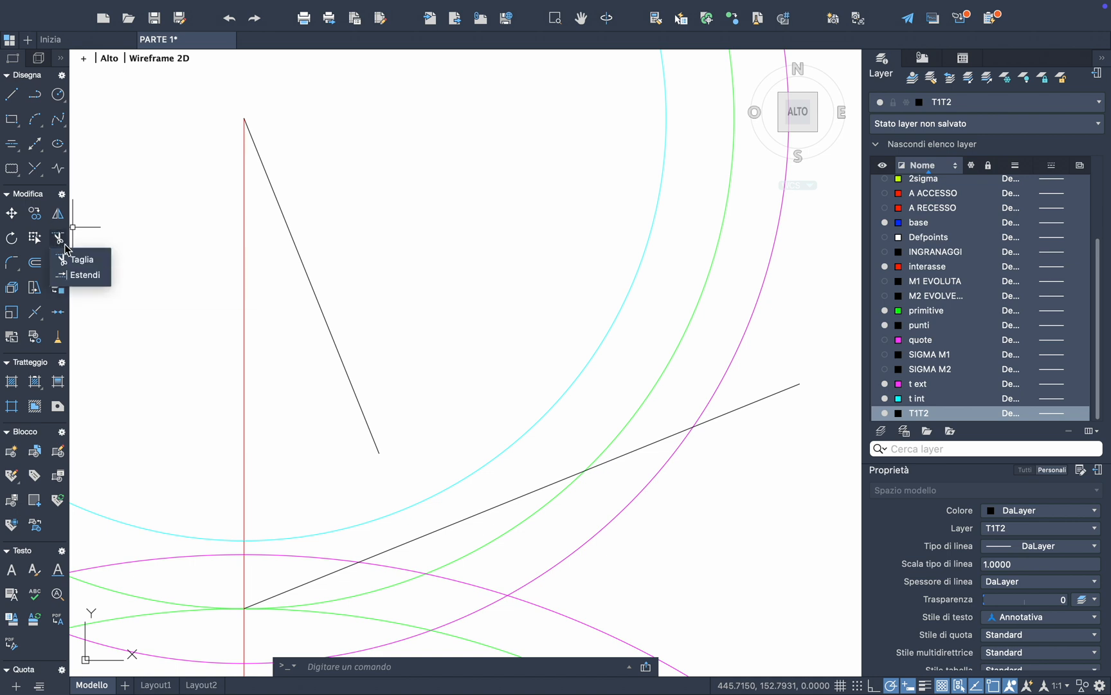
{"action": "left_click", "coordinate": [79, 275]}
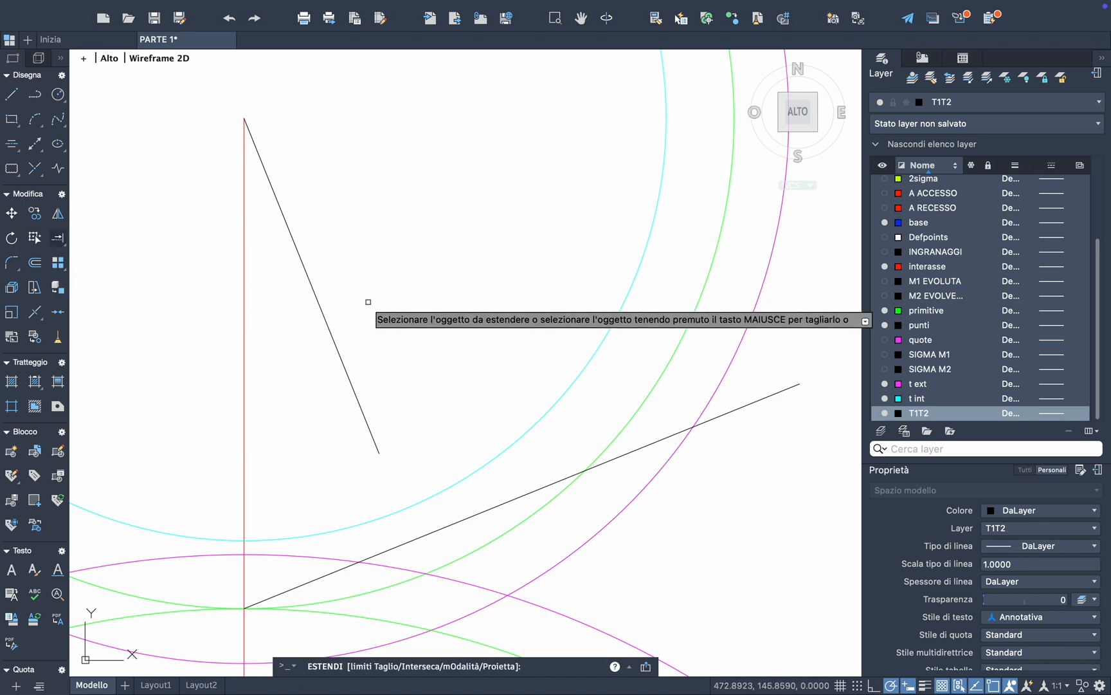
{"action": "left_click", "coordinate": [337, 348]}
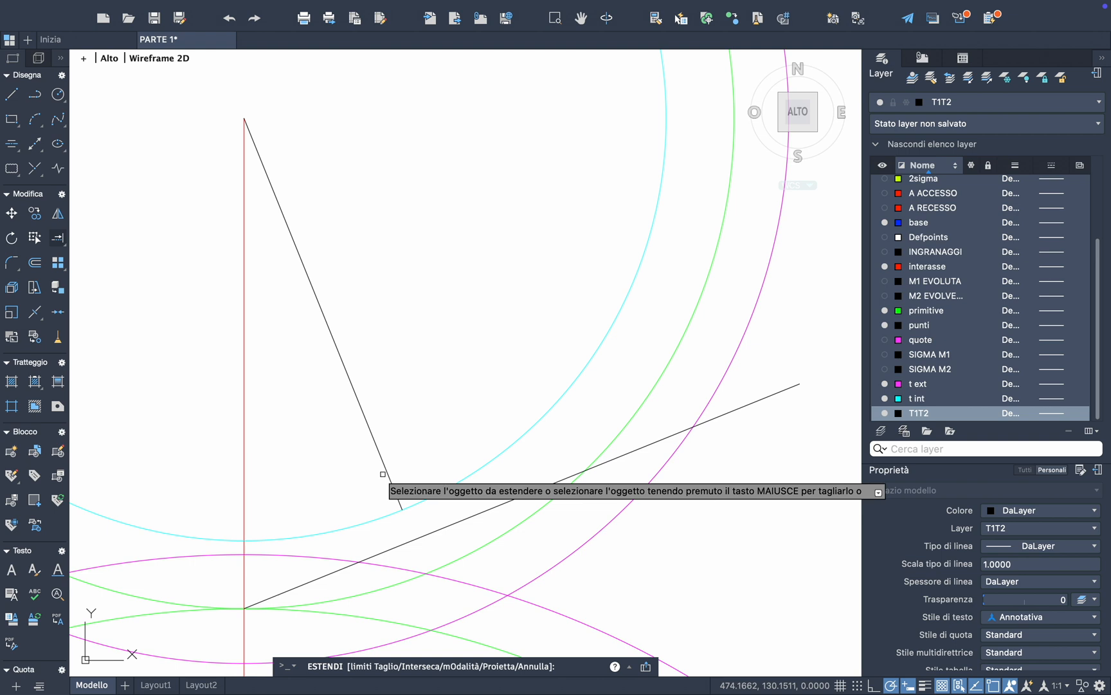
{"action": "left_click", "coordinate": [385, 473]}
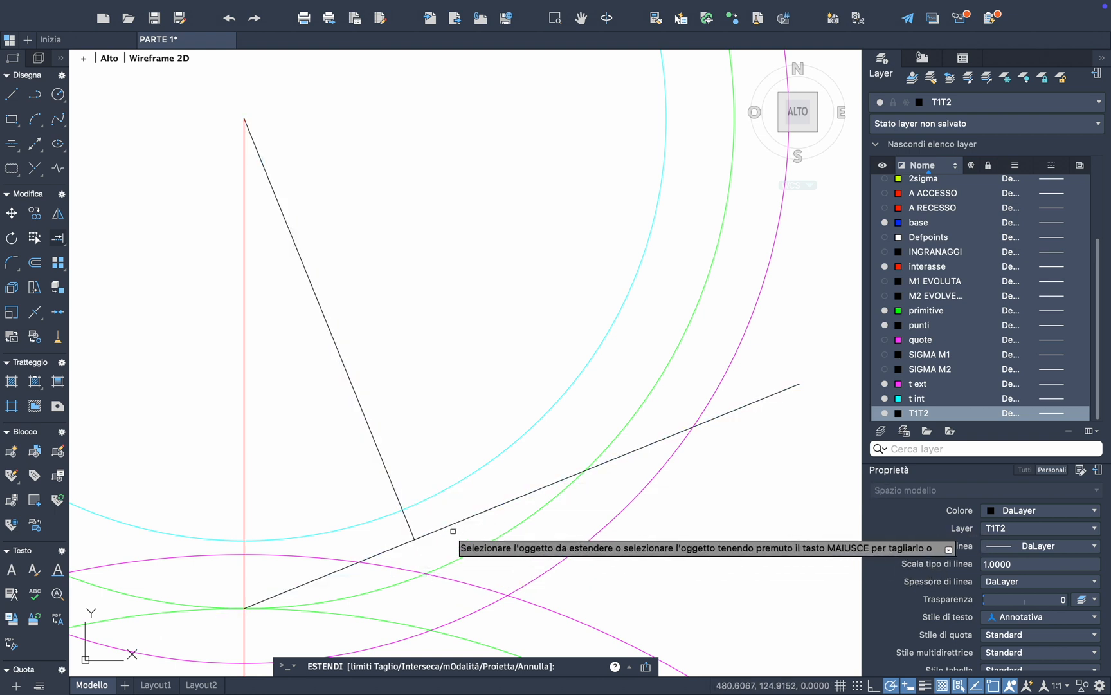
{"action": "key", "text": "Escape"}
Trim the 22° line at the foot of the upper gear's perpendicular and delete the leftover outer piece
{"action": "scroll", "coordinate": [453, 531], "scroll_direction": "down", "scroll_amount": 5}
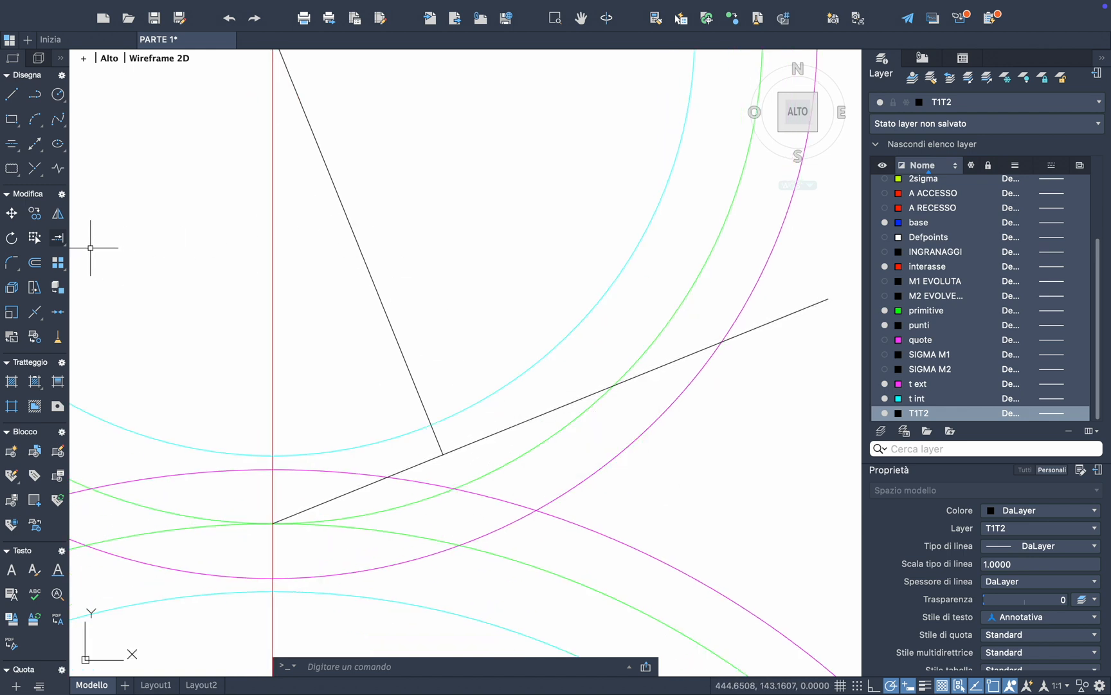
{"action": "left_click", "coordinate": [59, 239]}
{"action": "left_click", "coordinate": [79, 260]}
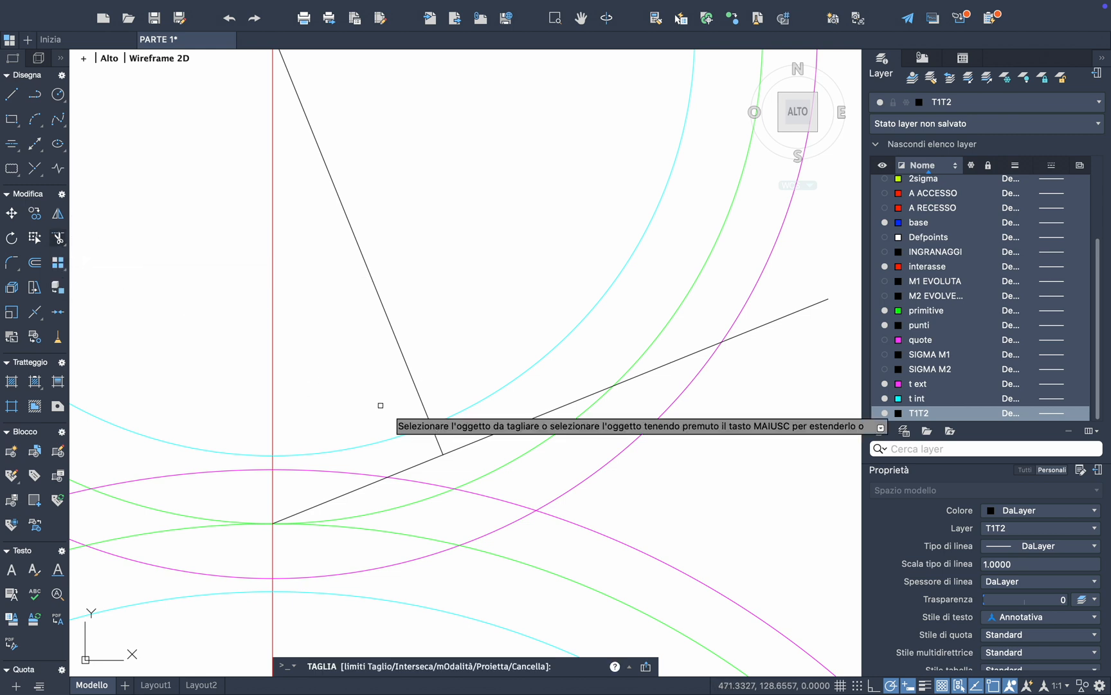
{"action": "left_click", "coordinate": [484, 437]}
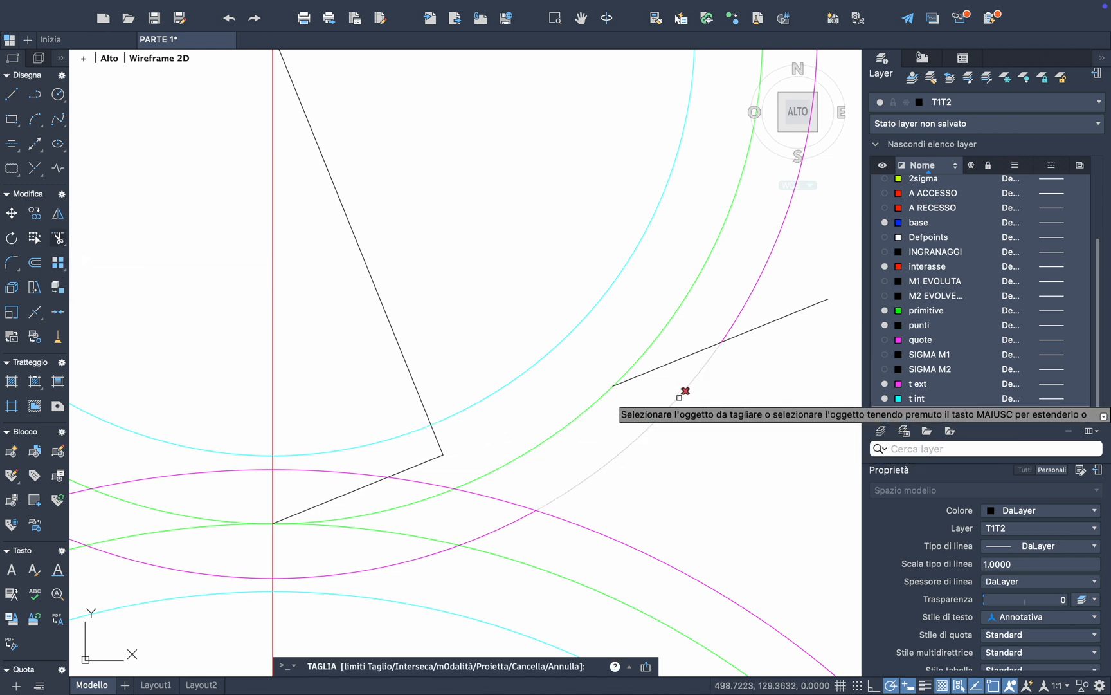
{"action": "key", "text": "Escape"}
{"action": "left_click", "coordinate": [663, 366]}
{"action": "key", "text": "Delete"}
On layer base, draw a circle centred on the upper gear through the foot of its perpendicular line
{"action": "scroll", "coordinate": [489, 401], "scroll_direction": "left", "scroll_amount": 3}
{"action": "scroll", "coordinate": [490, 401], "scroll_direction": "down", "scroll_amount": 4}
{"action": "scroll", "coordinate": [490, 401], "scroll_direction": "right", "scroll_amount": 2}
{"action": "double_click", "coordinate": [930, 227]}
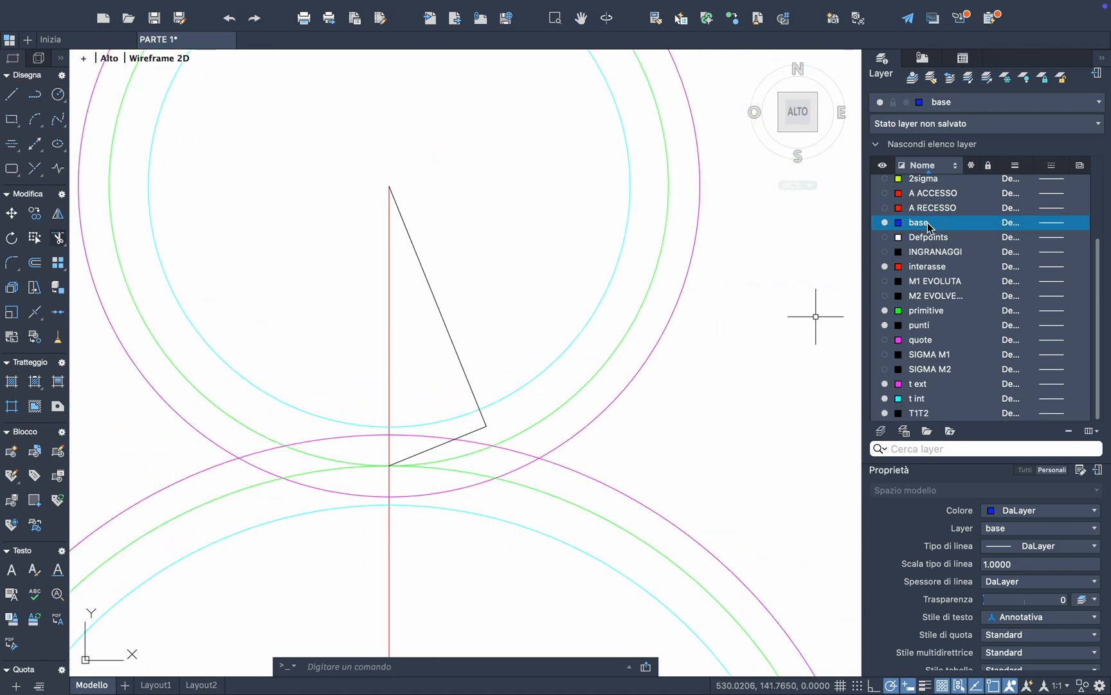
{"action": "left_click", "coordinate": [59, 96]}
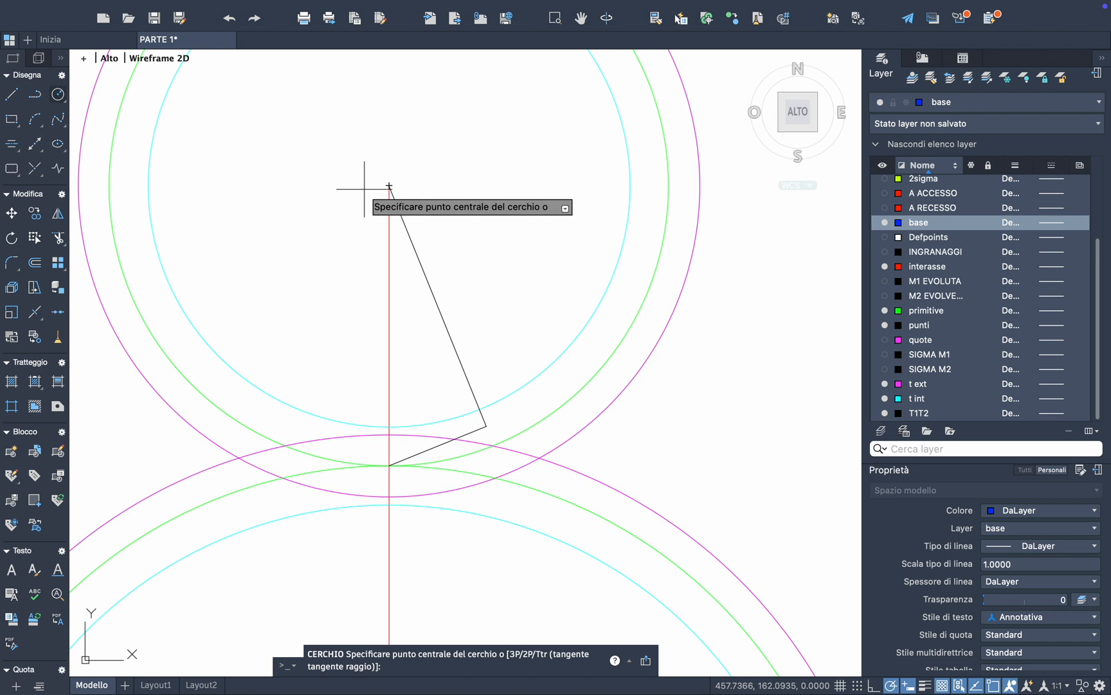
{"action": "left_click", "coordinate": [390, 186]}
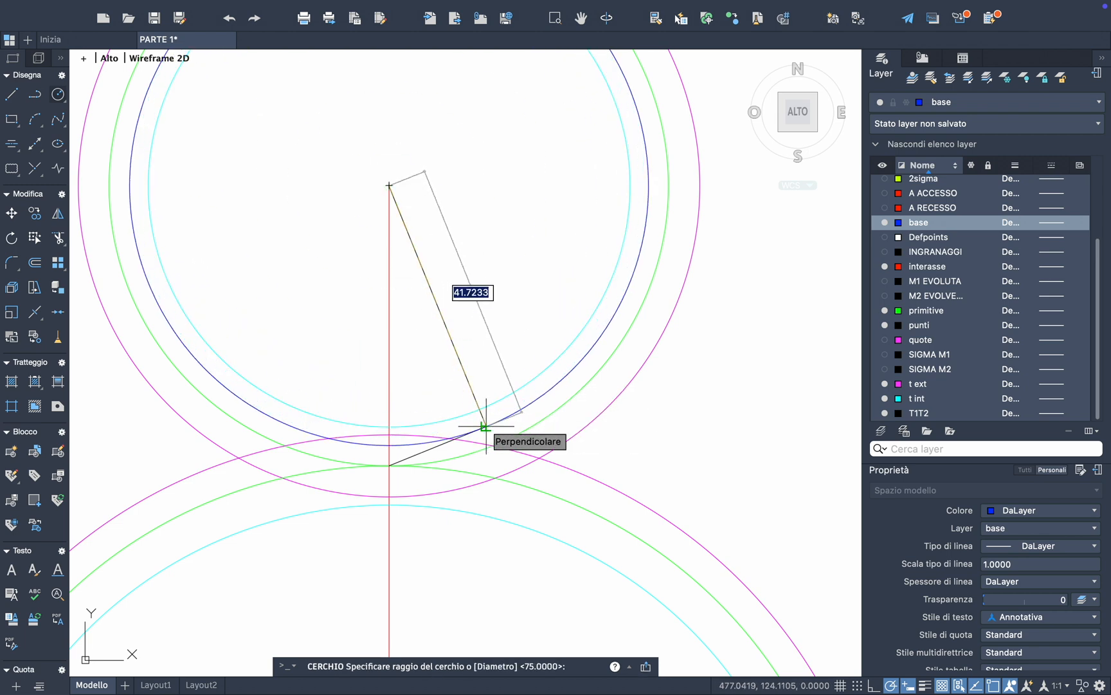
{"action": "left_click", "coordinate": [486, 426]}
On layer T1T2, extend the 22° line through the primitive circles' tangency point to the lower gear's primitive circle
{"action": "scroll", "coordinate": [451, 486], "scroll_direction": "down", "scroll_amount": 3}
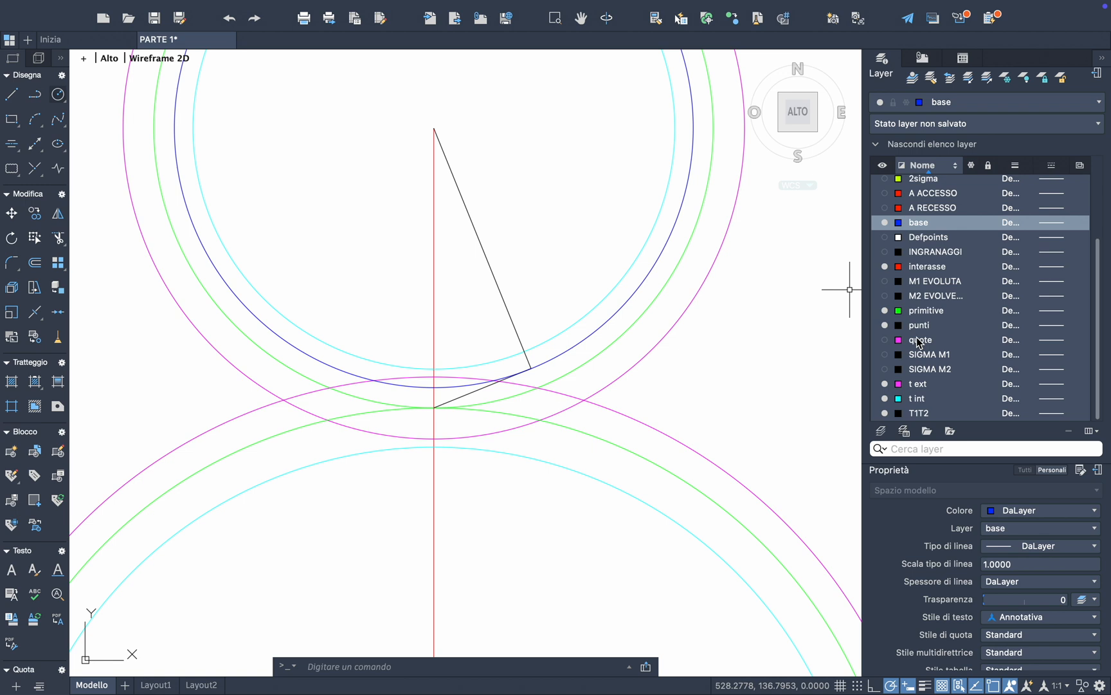
{"action": "scroll", "coordinate": [923, 405], "scroll_direction": "down", "scroll_amount": 2}
{"action": "left_click", "coordinate": [920, 413]}
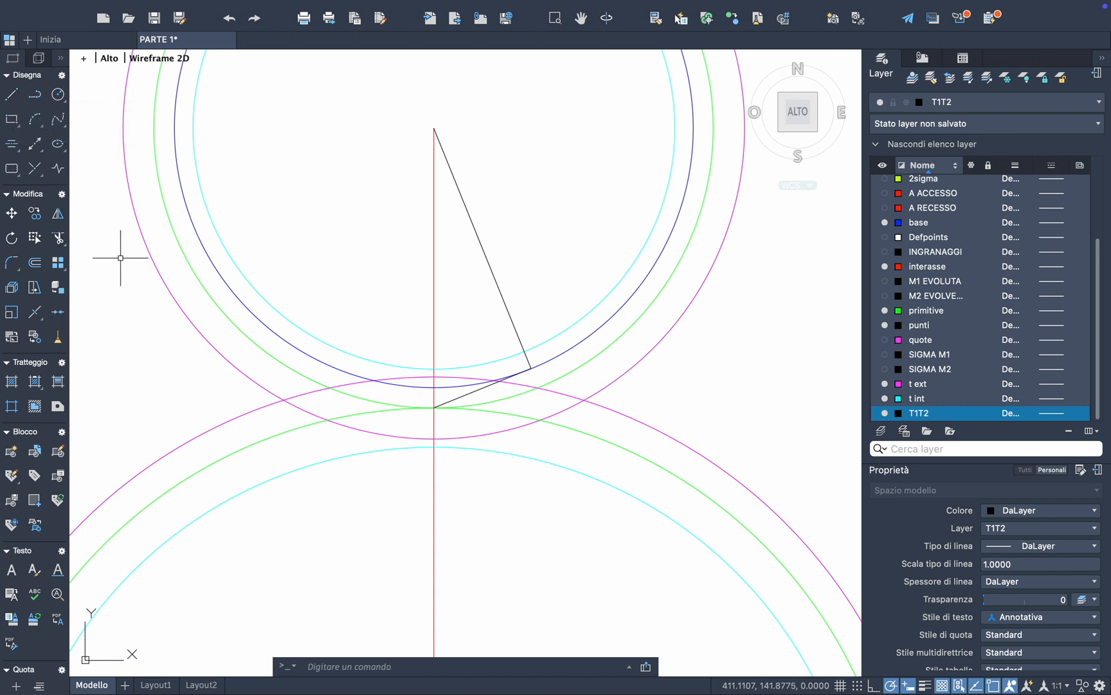
{"action": "left_click", "coordinate": [76, 277]}
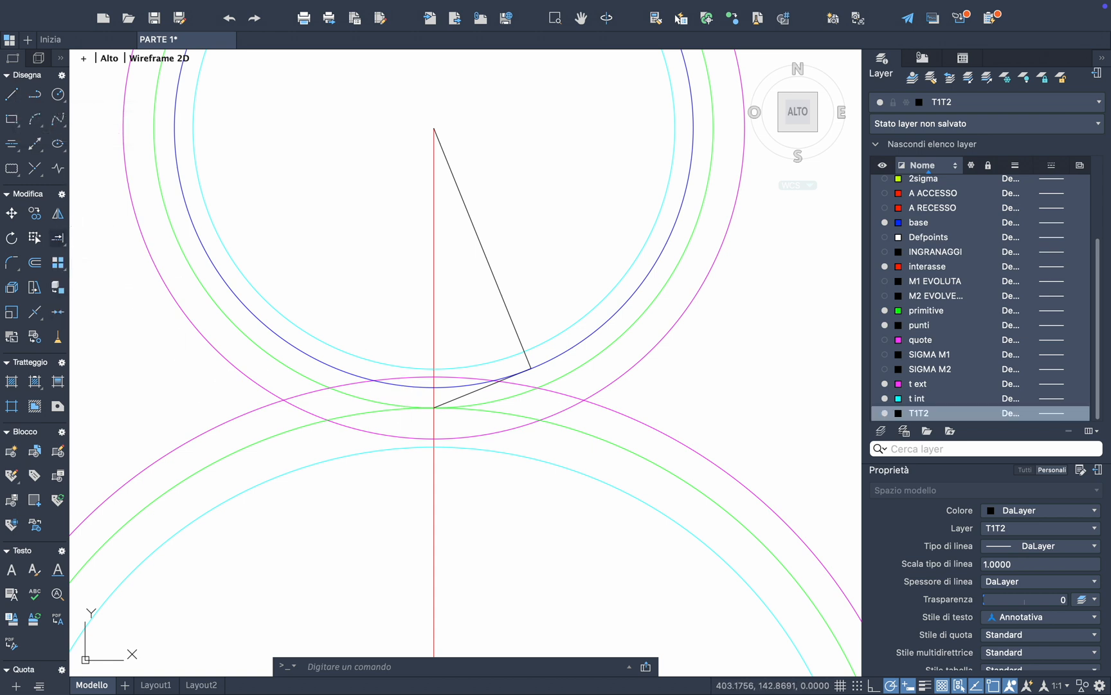
{"action": "left_click", "coordinate": [452, 401]}
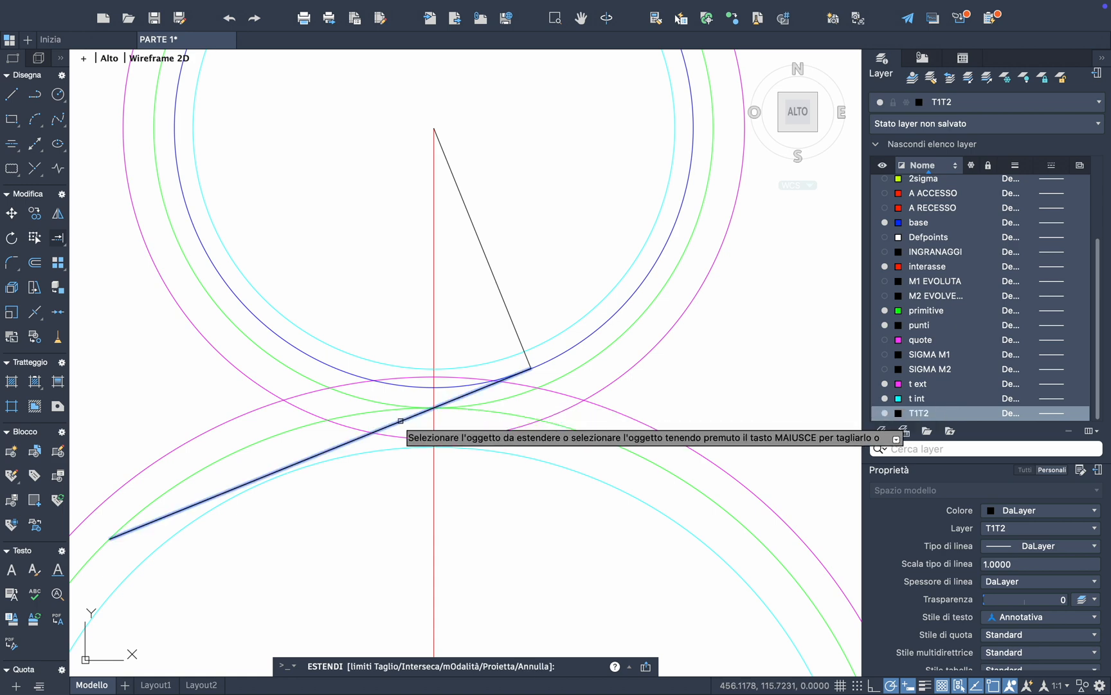
{"action": "key", "text": "Escape"}
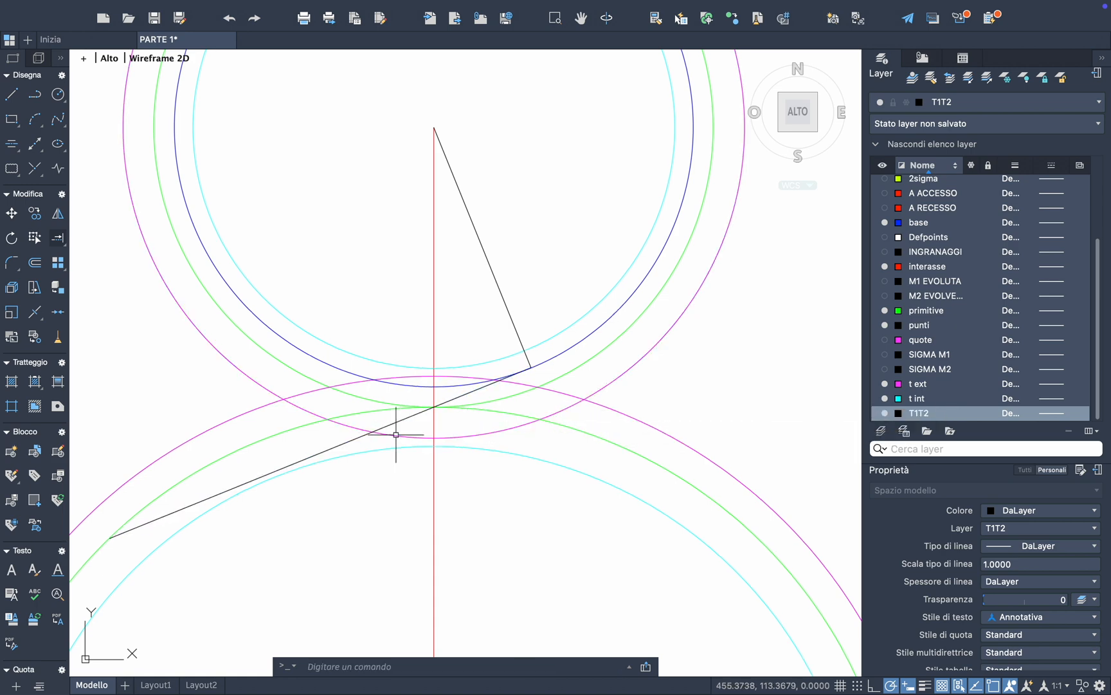
Draw a line about 32 long from a free point inside the lower gear, perpendicular to the extended 22° line
{"action": "scroll", "coordinate": [397, 434], "scroll_direction": "down", "scroll_amount": 4}
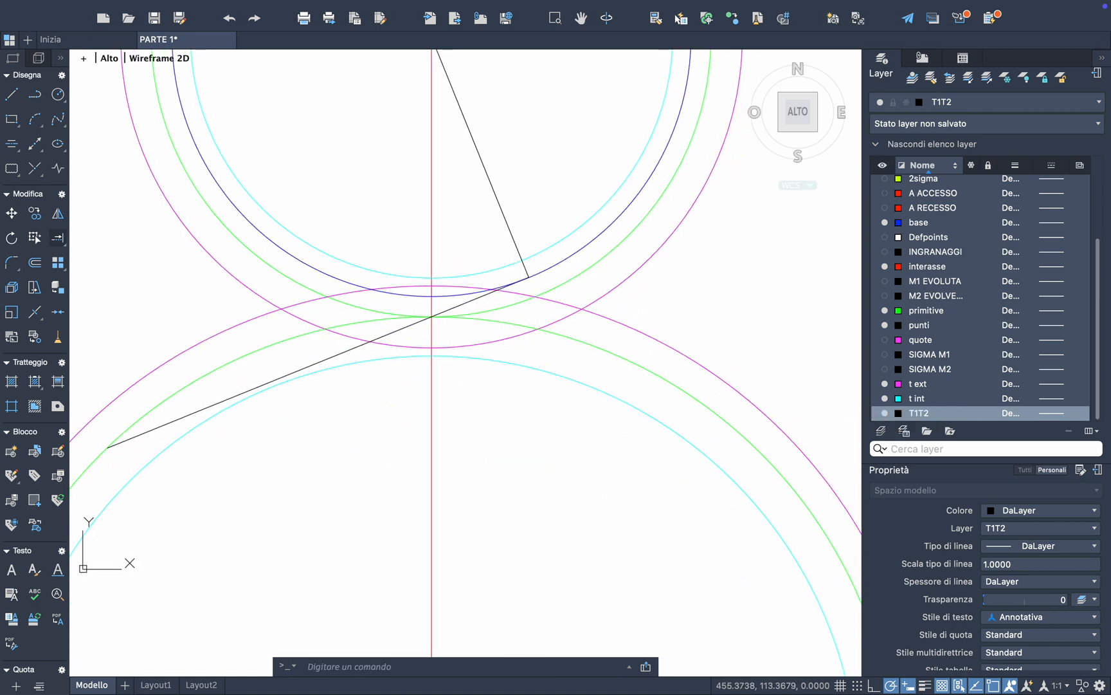
{"action": "left_click", "coordinate": [12, 96]}
{"action": "left_click", "coordinate": [331, 571]}
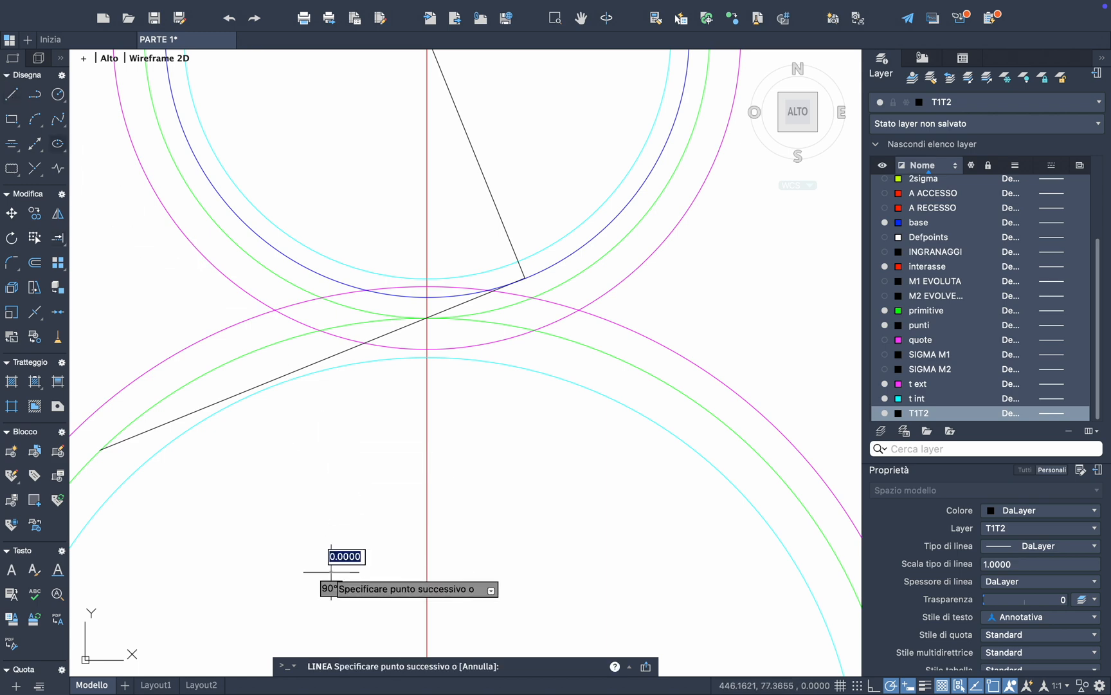
{"action": "scroll", "coordinate": [259, 383], "scroll_direction": "up", "scroll_amount": 5}
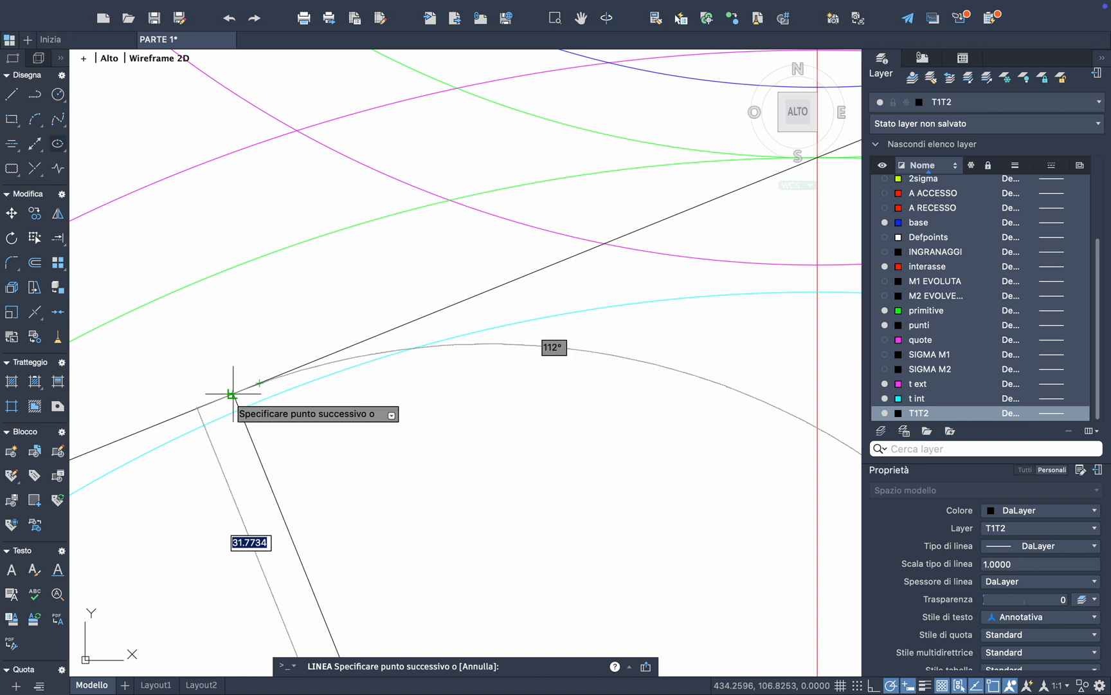
{"action": "scroll", "coordinate": [232, 393], "scroll_direction": "up", "scroll_amount": 3}
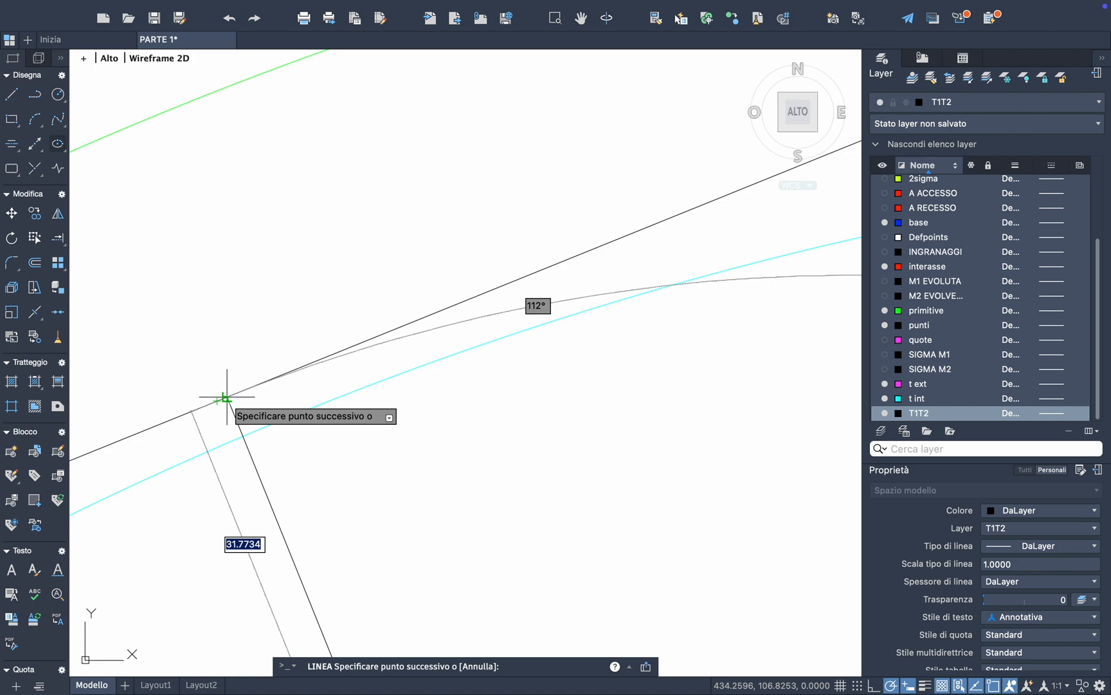
{"action": "left_click", "coordinate": [226, 398]}
{"action": "key", "text": "Return"}
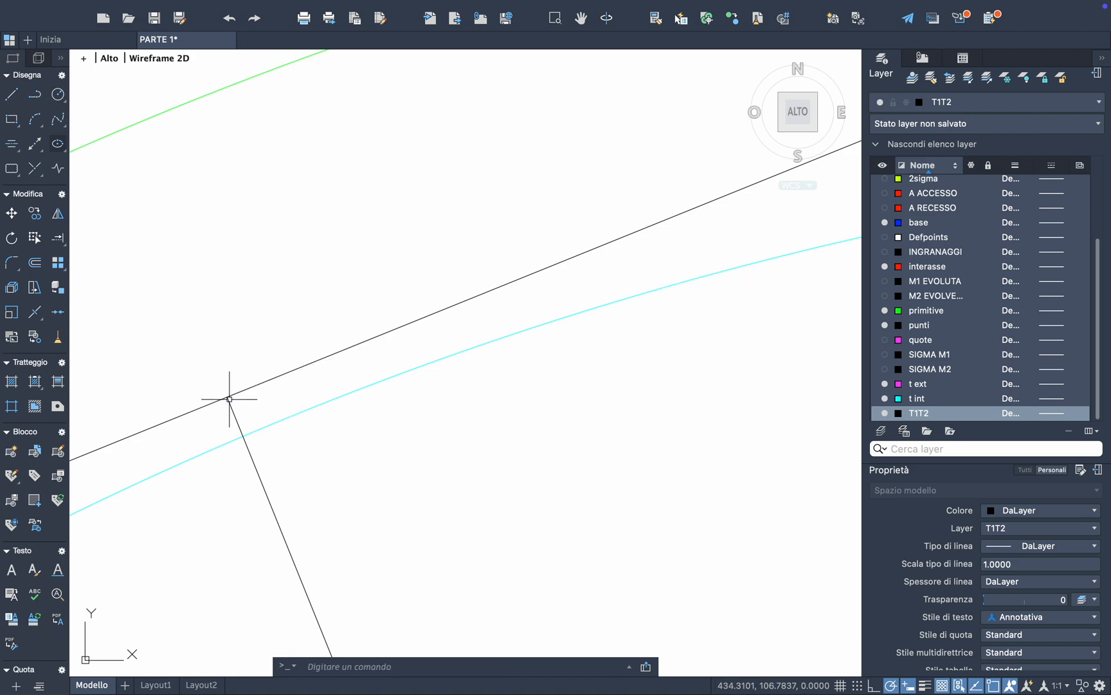
Move the new perpendicular line by its lower endpoint onto the centre of the lower gear
{"action": "scroll", "coordinate": [362, 502], "scroll_direction": "down", "scroll_amount": 5}
{"action": "scroll", "coordinate": [362, 502], "scroll_direction": "down", "scroll_amount": 3}
{"action": "scroll", "coordinate": [362, 503], "scroll_direction": "down", "scroll_amount": 5}
{"action": "scroll", "coordinate": [362, 502], "scroll_direction": "down", "scroll_amount": 3}
{"action": "scroll", "coordinate": [362, 502], "scroll_direction": "up", "scroll_amount": 1}
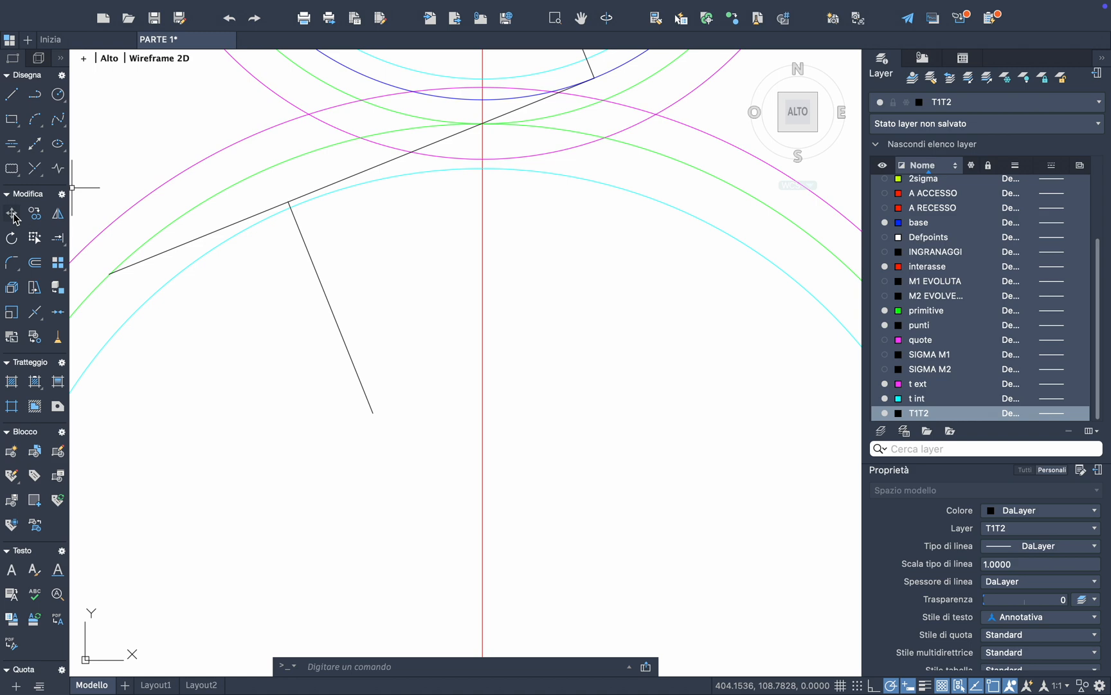
{"action": "left_click", "coordinate": [15, 219]}
{"action": "left_click", "coordinate": [368, 305]}
{"action": "left_click", "coordinate": [293, 335]}
{"action": "key", "text": "Return"}
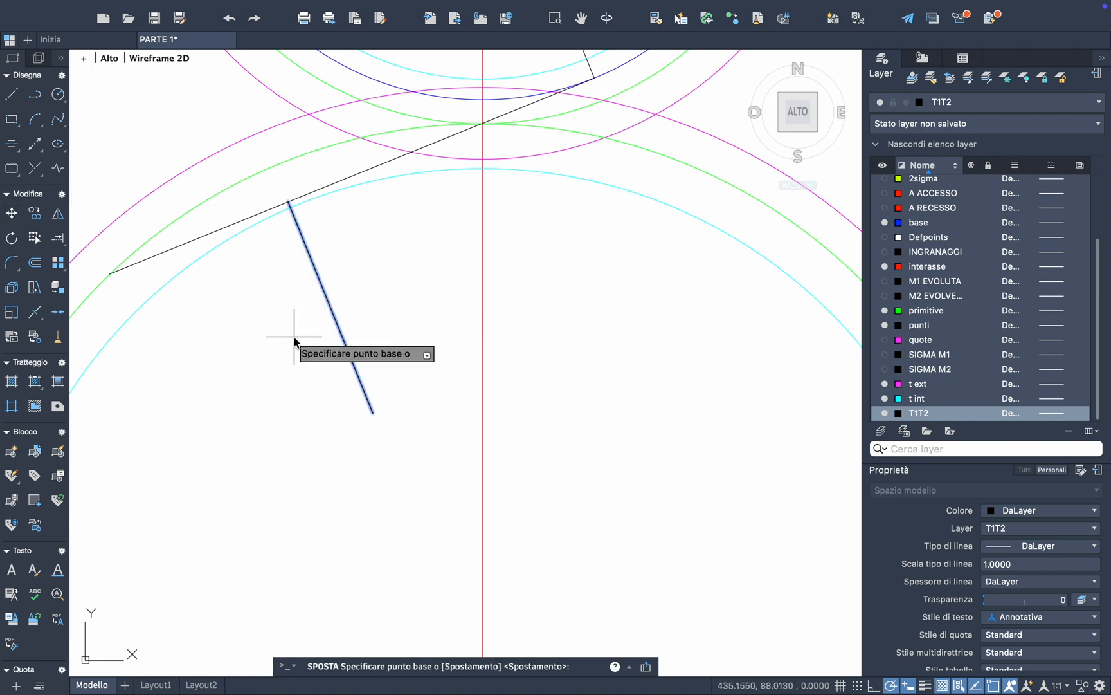
{"action": "left_click", "coordinate": [373, 412]}
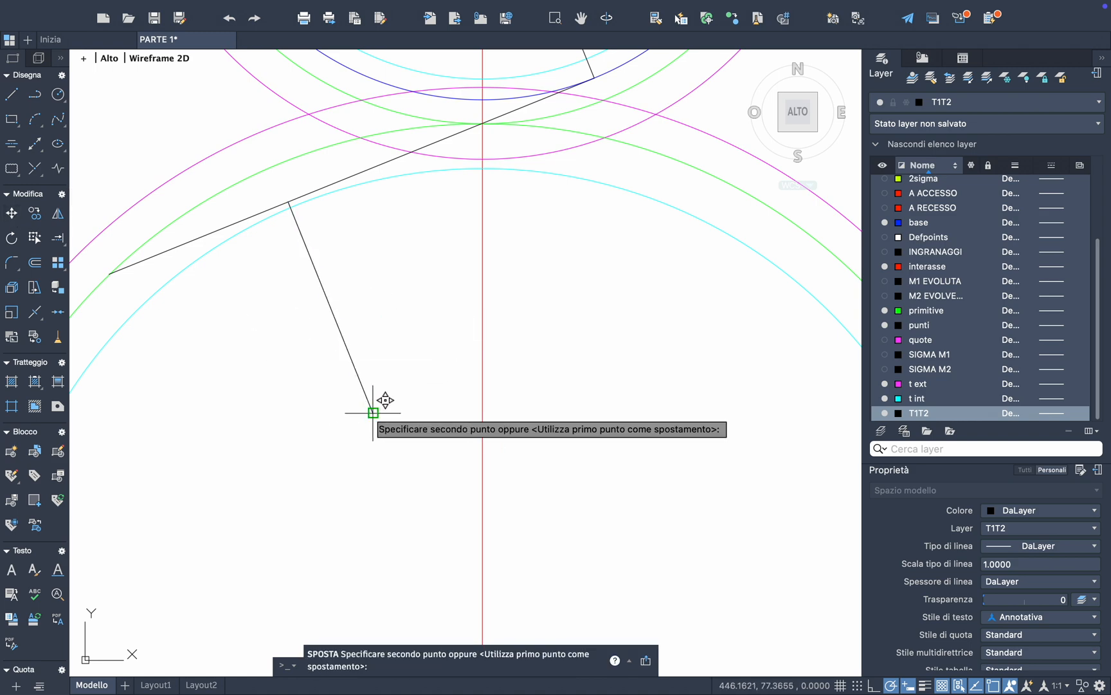
{"action": "scroll", "coordinate": [437, 546], "scroll_direction": "down", "scroll_amount": 3}
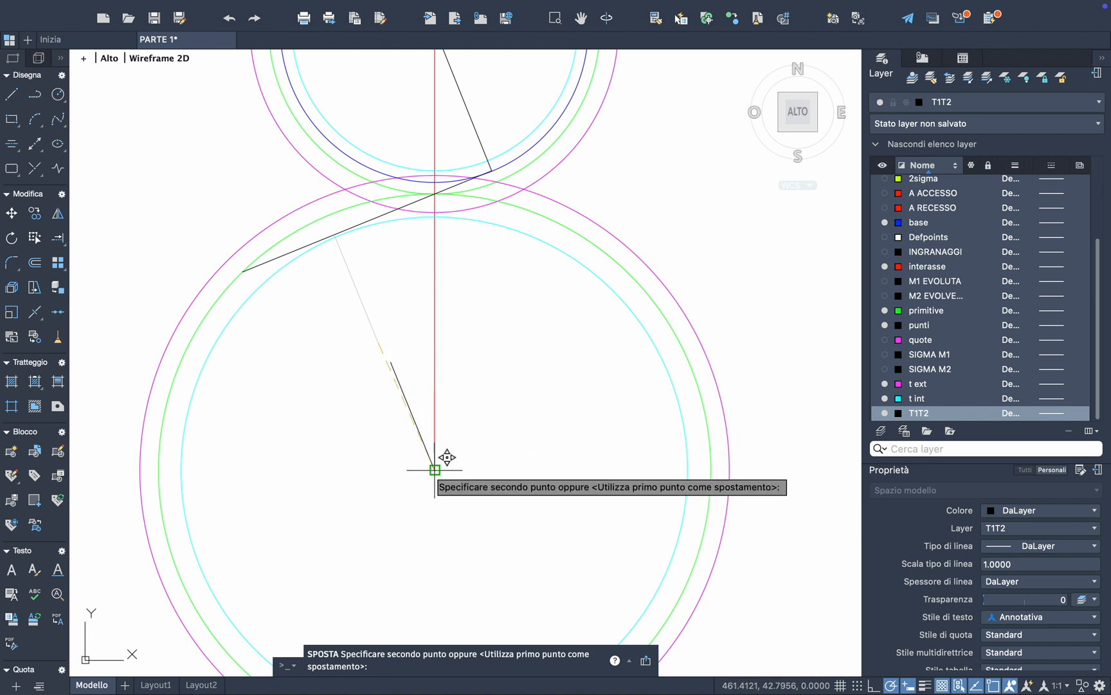
{"action": "scroll", "coordinate": [435, 470], "scroll_direction": "up", "scroll_amount": 4}
{"action": "left_click", "coordinate": [426, 463]}
{"action": "key", "text": "Return"}
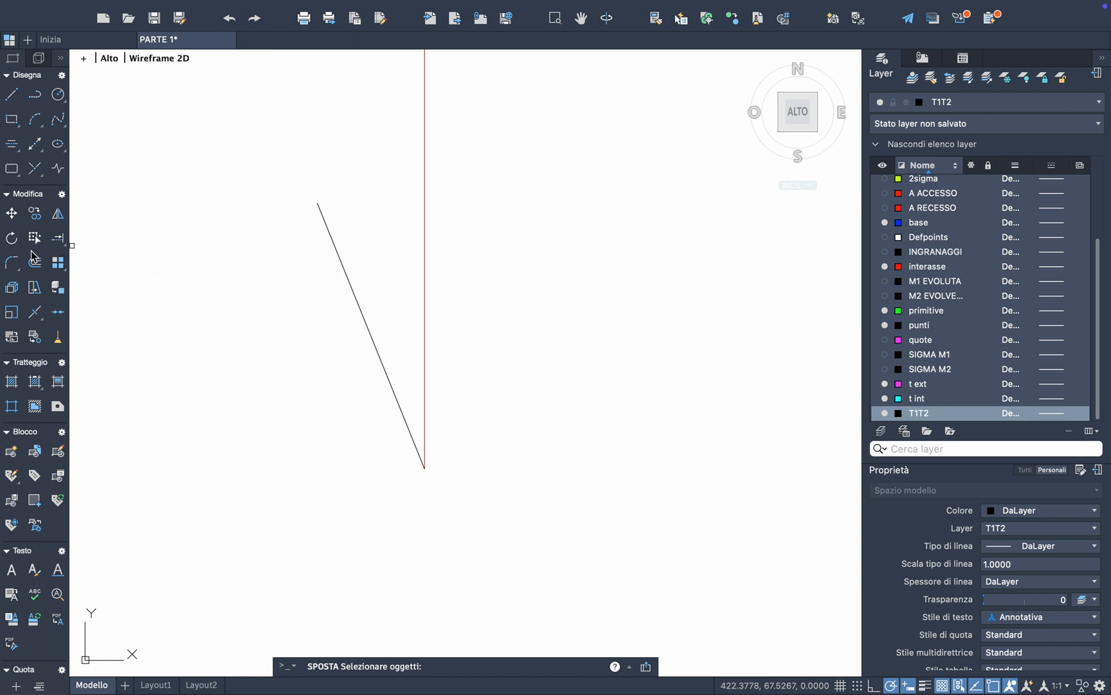
Extend the perpendicular line from the lower gear's centre past the inner circle to the 22° line
{"action": "left_click", "coordinate": [57, 239]}
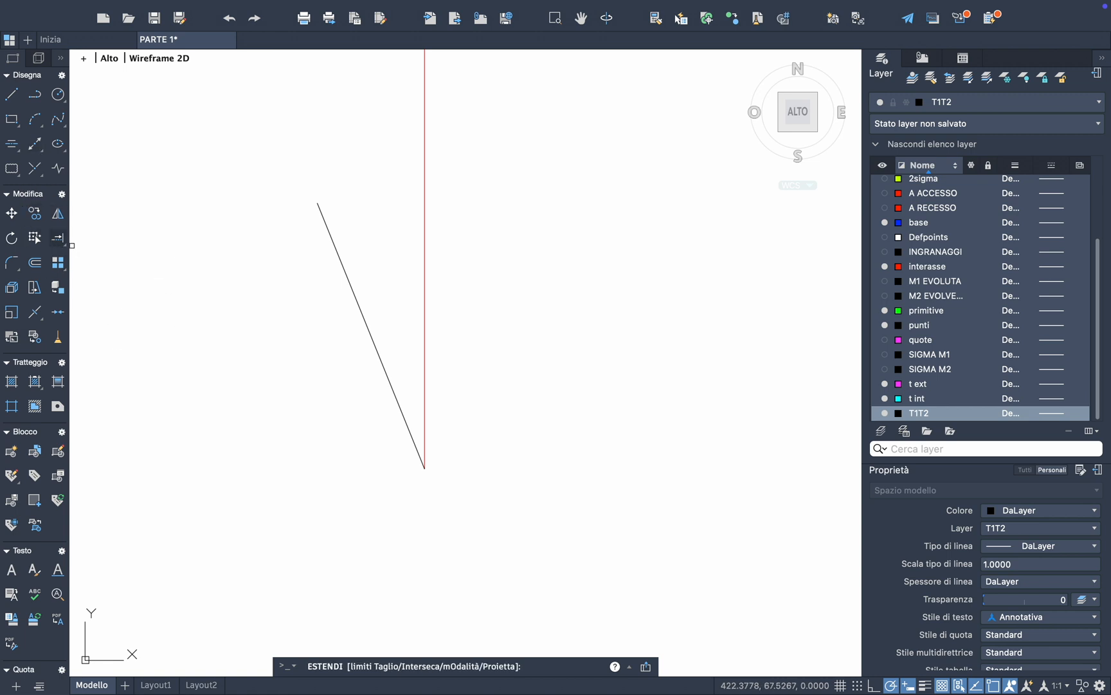
{"action": "scroll", "coordinate": [350, 257], "scroll_direction": "up", "scroll_amount": 5}
{"action": "scroll", "coordinate": [350, 257], "scroll_direction": "down", "scroll_amount": 5}
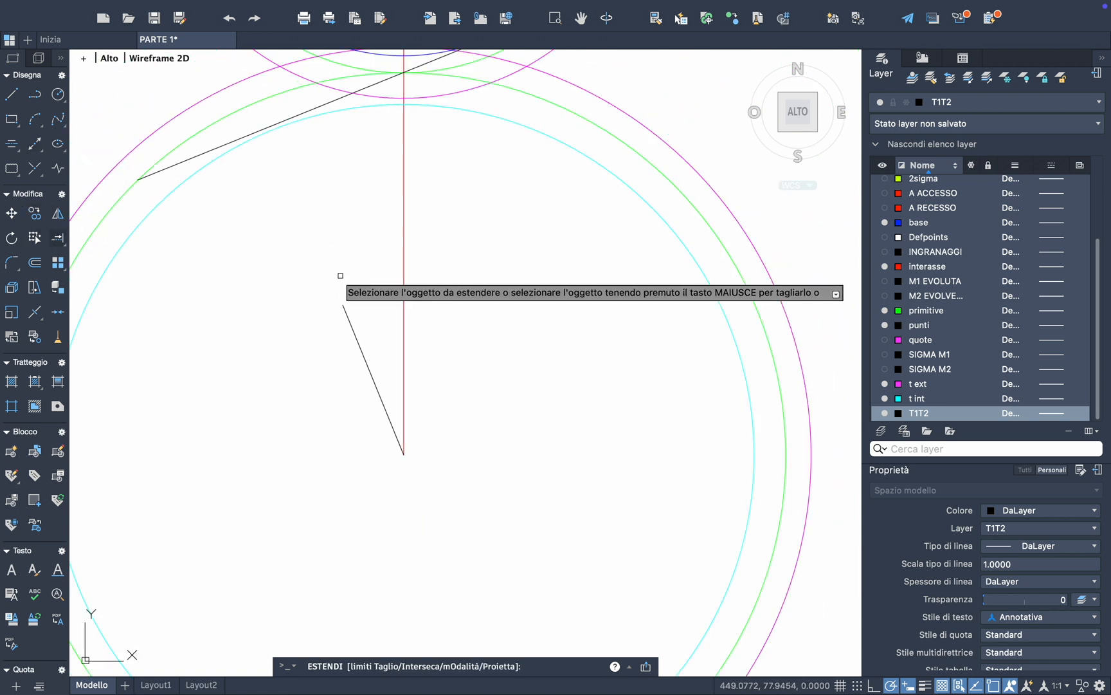
{"action": "left_click", "coordinate": [359, 328]}
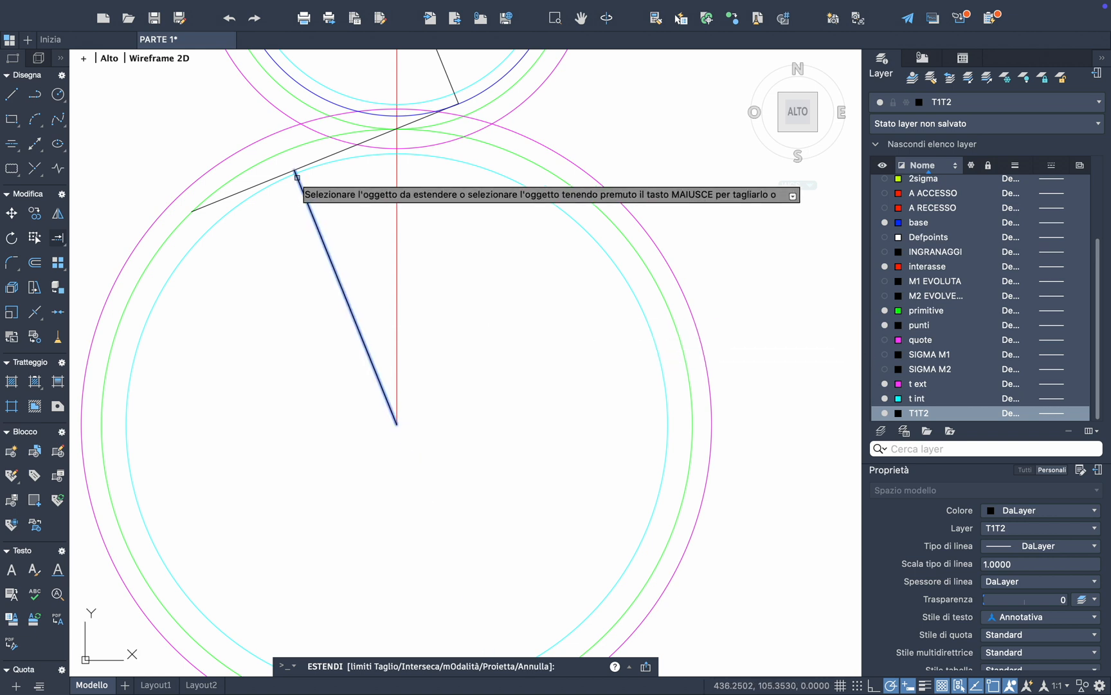
{"action": "scroll", "coordinate": [295, 181], "scroll_direction": "up", "scroll_amount": 3}
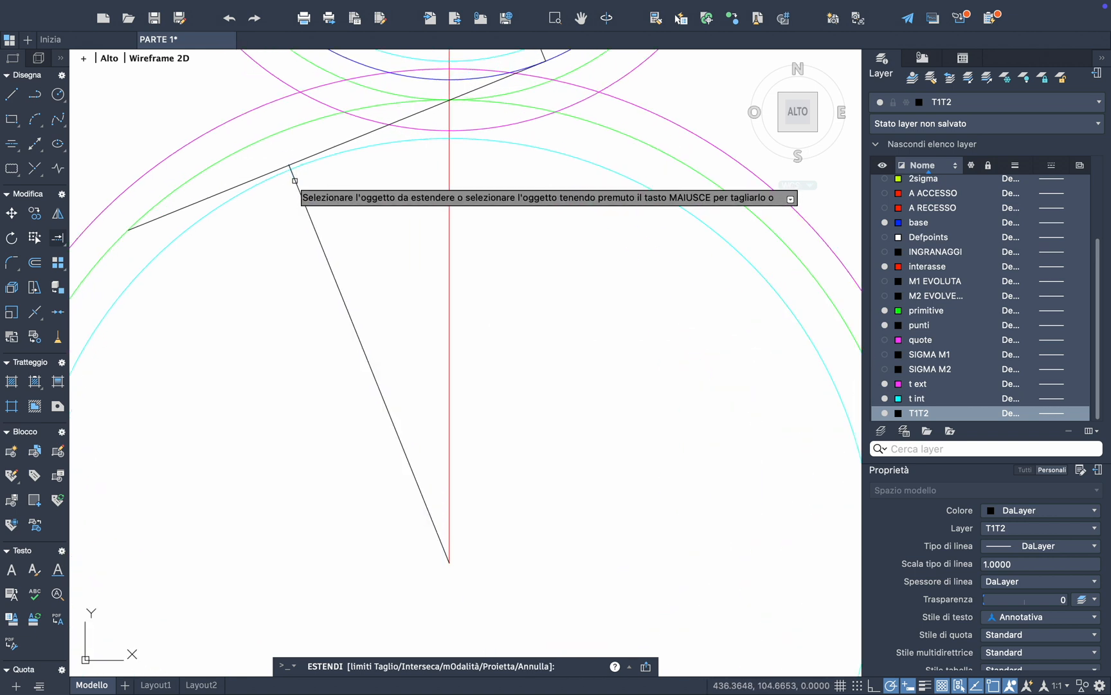
{"action": "key", "text": "Escape"}
Trim the part of the 22° line that runs beyond the foot of the lower gear's perpendicular
{"action": "scroll", "coordinate": [292, 164], "scroll_direction": "up", "scroll_amount": 5}
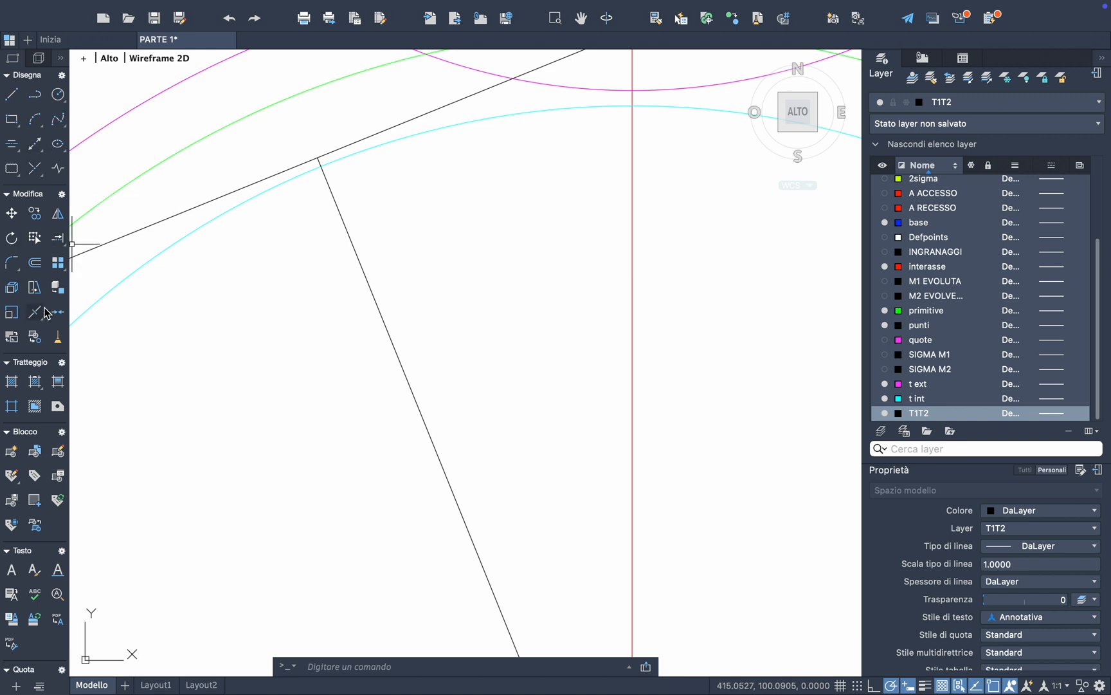
{"action": "left_click", "coordinate": [59, 240]}
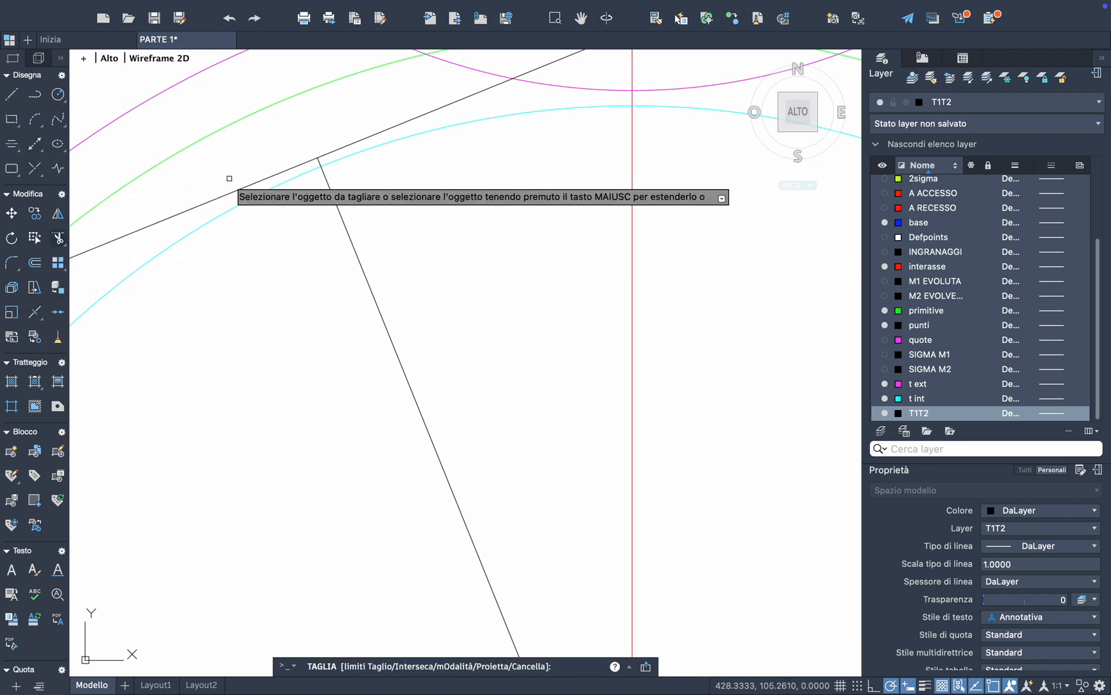
{"action": "key", "text": "Escape"}
{"action": "scroll", "coordinate": [240, 190], "scroll_direction": "down", "scroll_amount": 5}
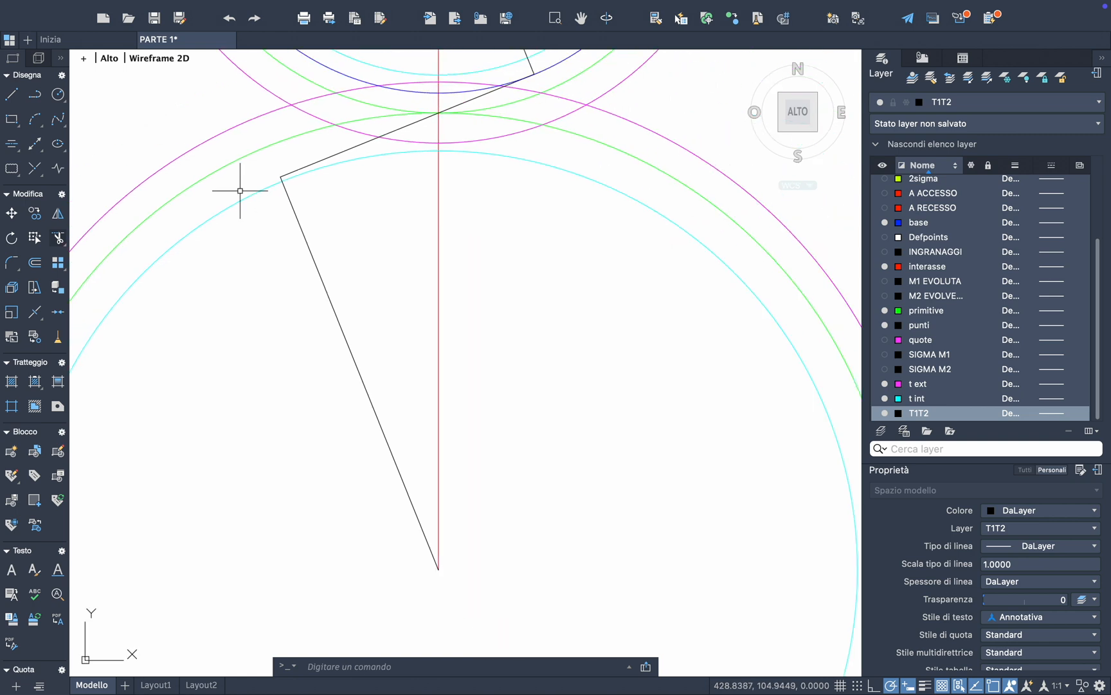
On layer base, draw a circle centred on the lower gear through the foot of its perpendicular line
{"action": "scroll", "coordinate": [240, 191], "scroll_direction": "up", "scroll_amount": 5}
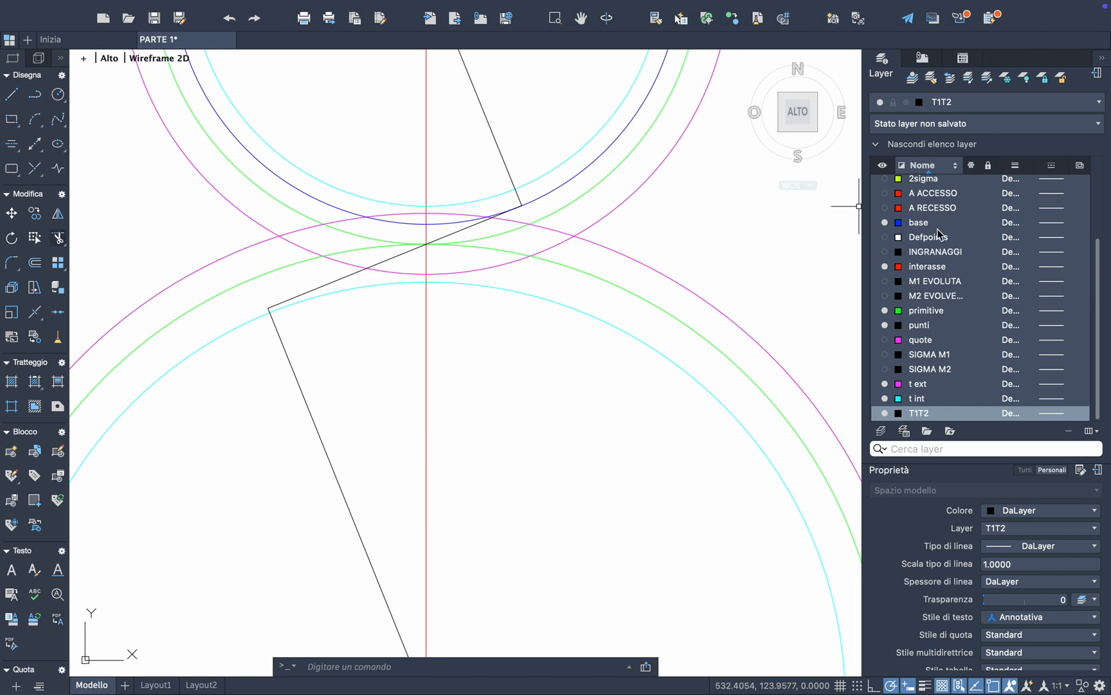
{"action": "double_click", "coordinate": [918, 222]}
{"action": "scroll", "coordinate": [250, 359], "scroll_direction": "down", "scroll_amount": 4}
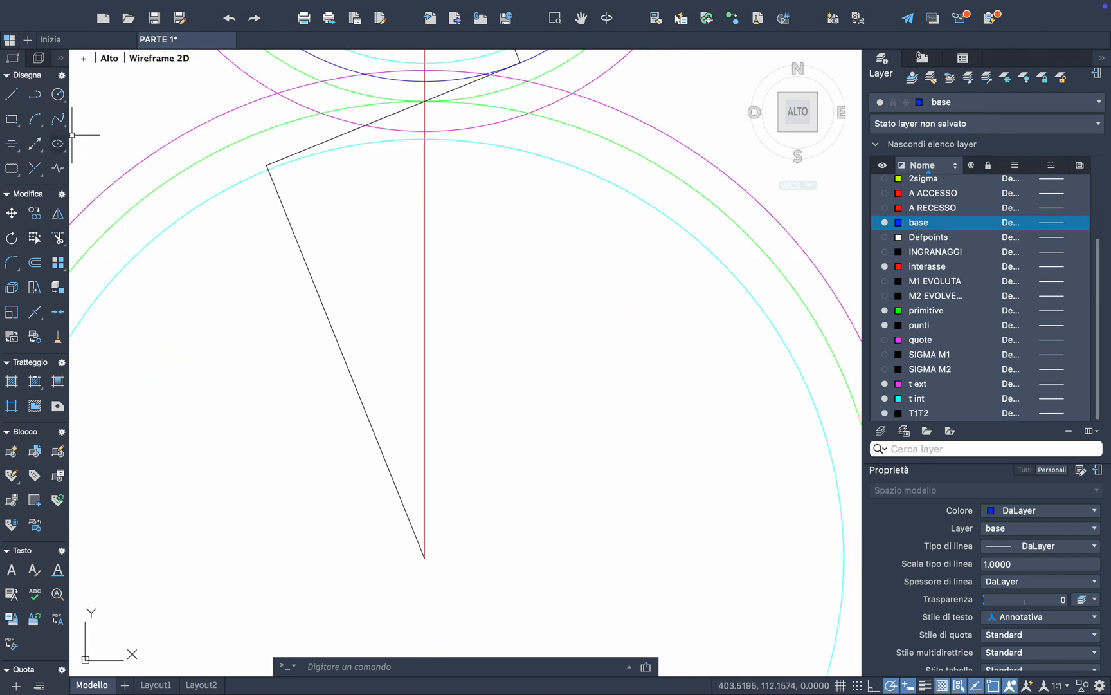
{"action": "left_click", "coordinate": [424, 557]}
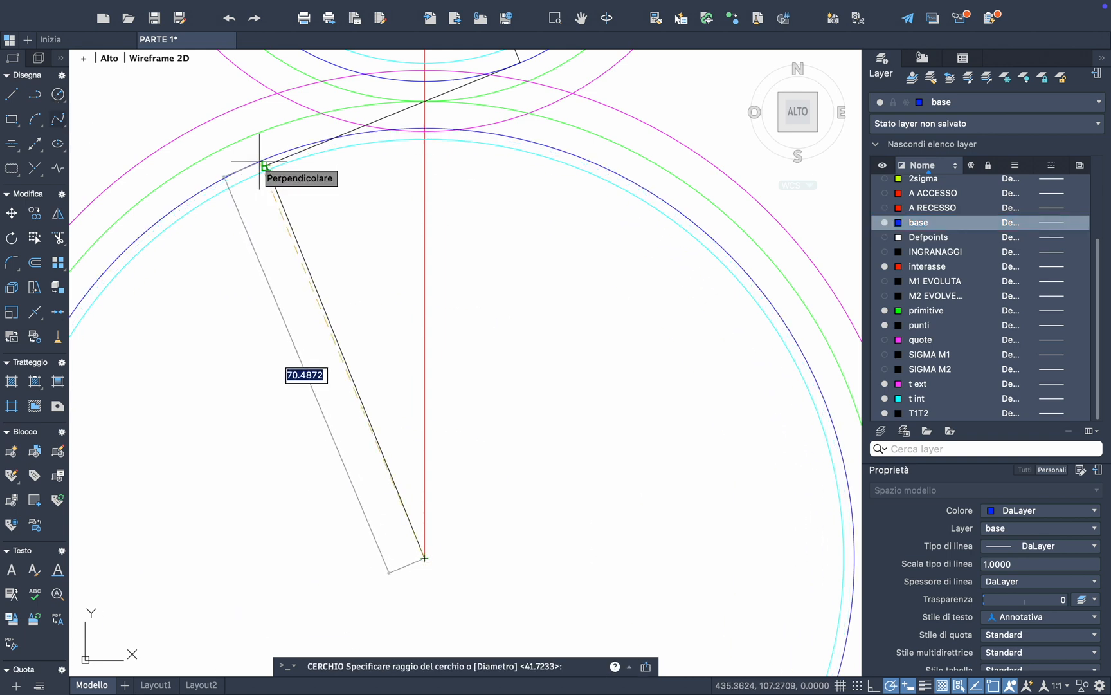
{"action": "scroll", "coordinate": [260, 164], "scroll_direction": "up", "scroll_amount": 5}
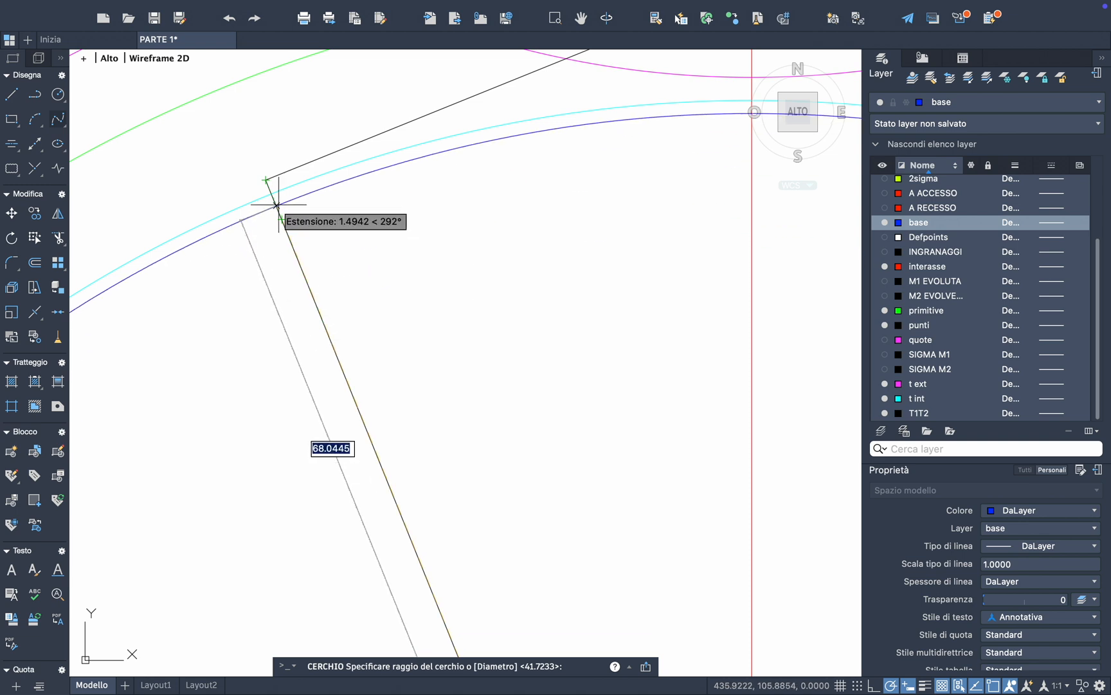
{"action": "scroll", "coordinate": [276, 204], "scroll_direction": "down", "scroll_amount": 5}
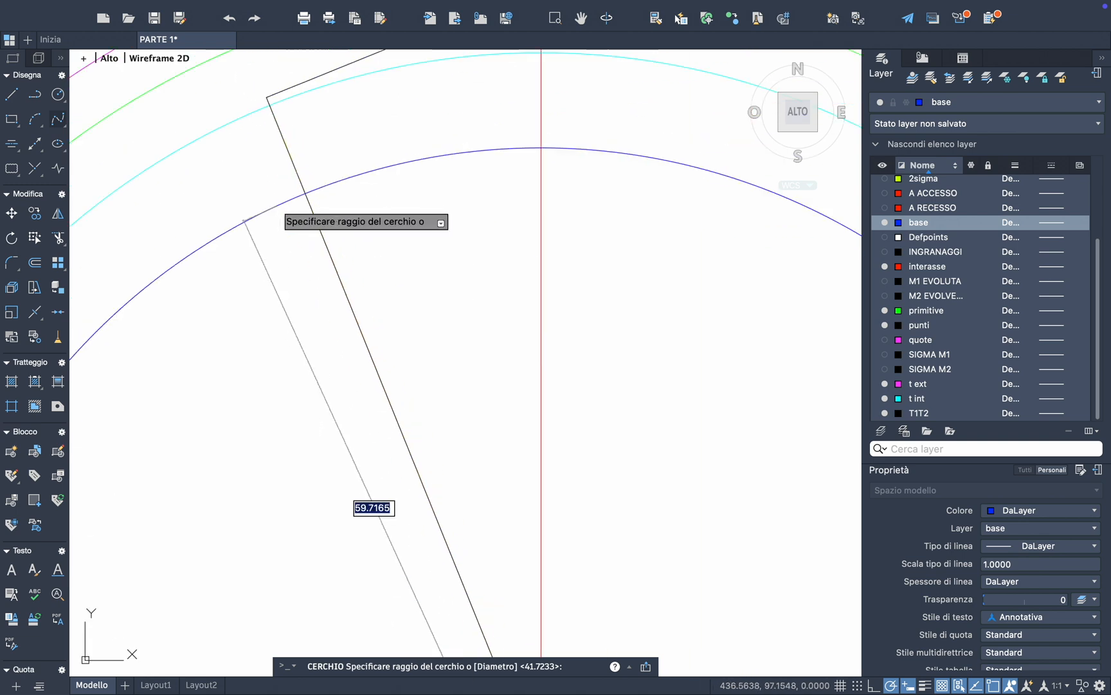
{"action": "scroll", "coordinate": [278, 148], "scroll_direction": "up", "scroll_amount": 5}
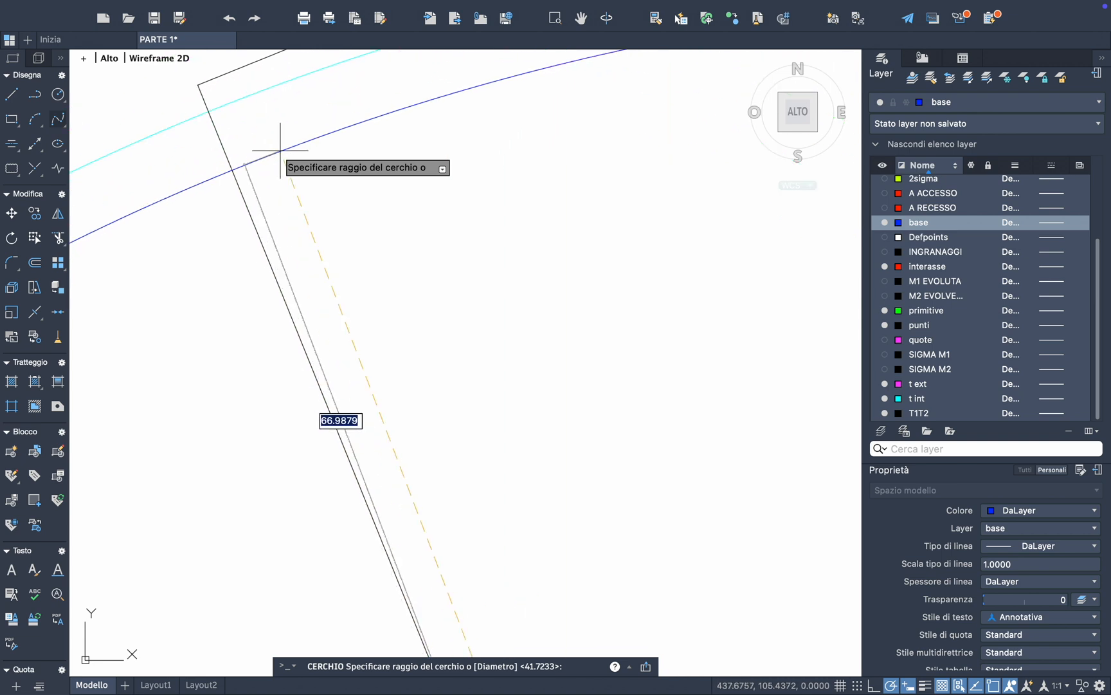
{"action": "left_click", "coordinate": [235, 172]}
{"action": "scroll", "coordinate": [348, 244], "scroll_direction": "down", "scroll_amount": 5}
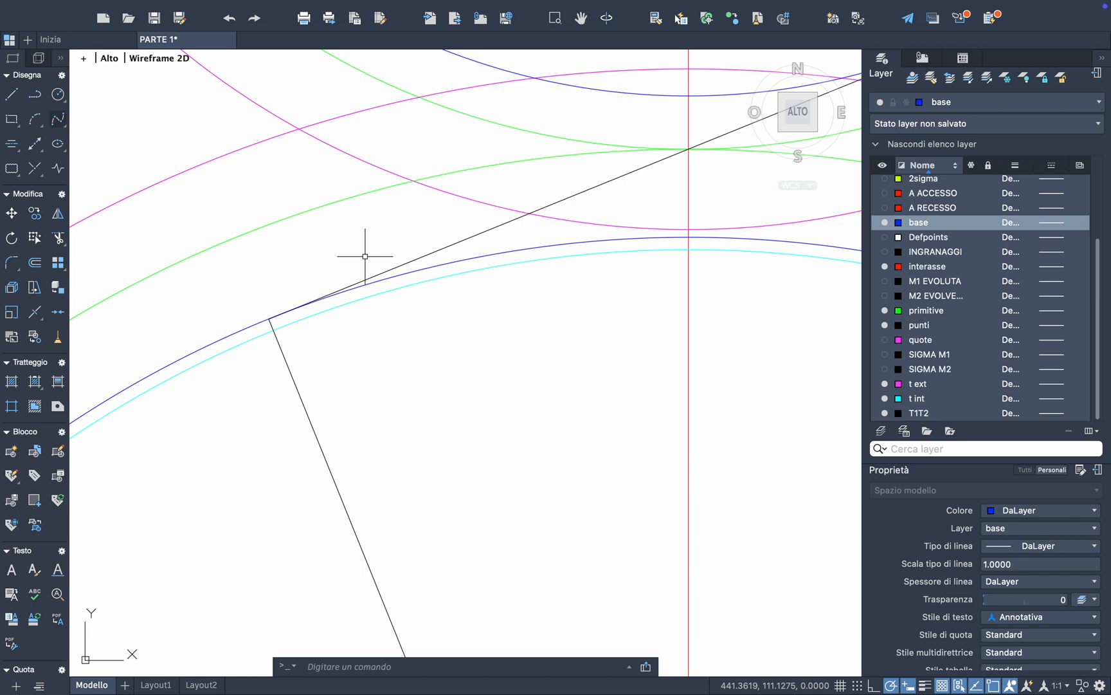
On layer 2costruzioni, place a point where the two green primitive circles touch
{"action": "scroll", "coordinate": [331, 307], "scroll_direction": "down", "scroll_amount": 3}
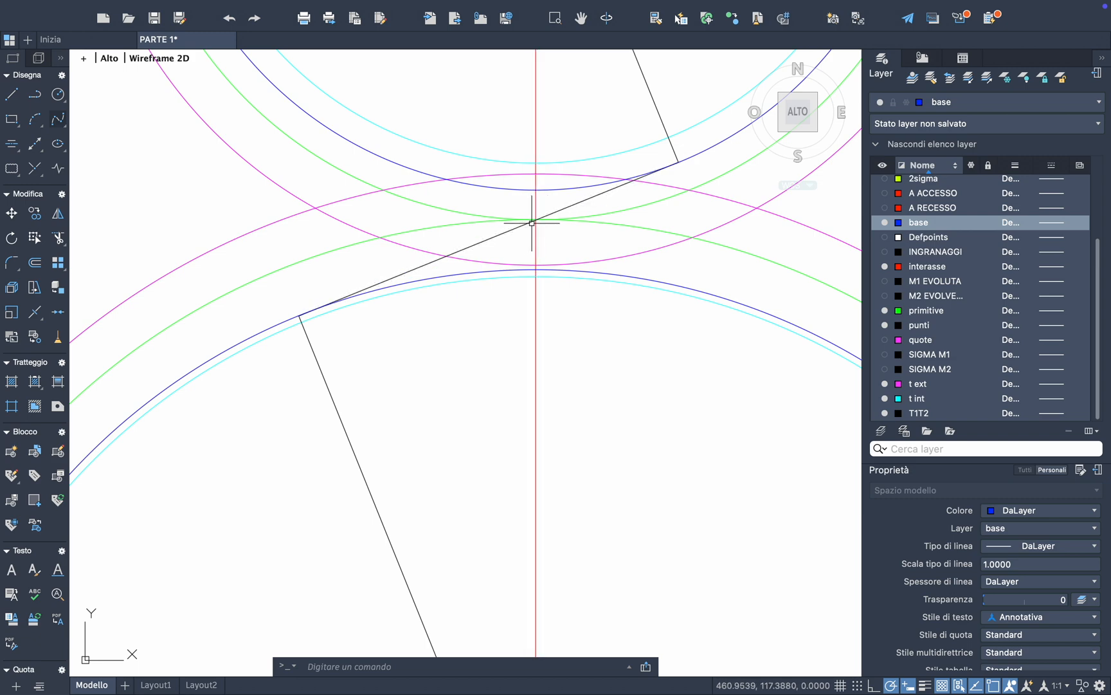
{"action": "scroll", "coordinate": [532, 223], "scroll_direction": "up", "scroll_amount": 3}
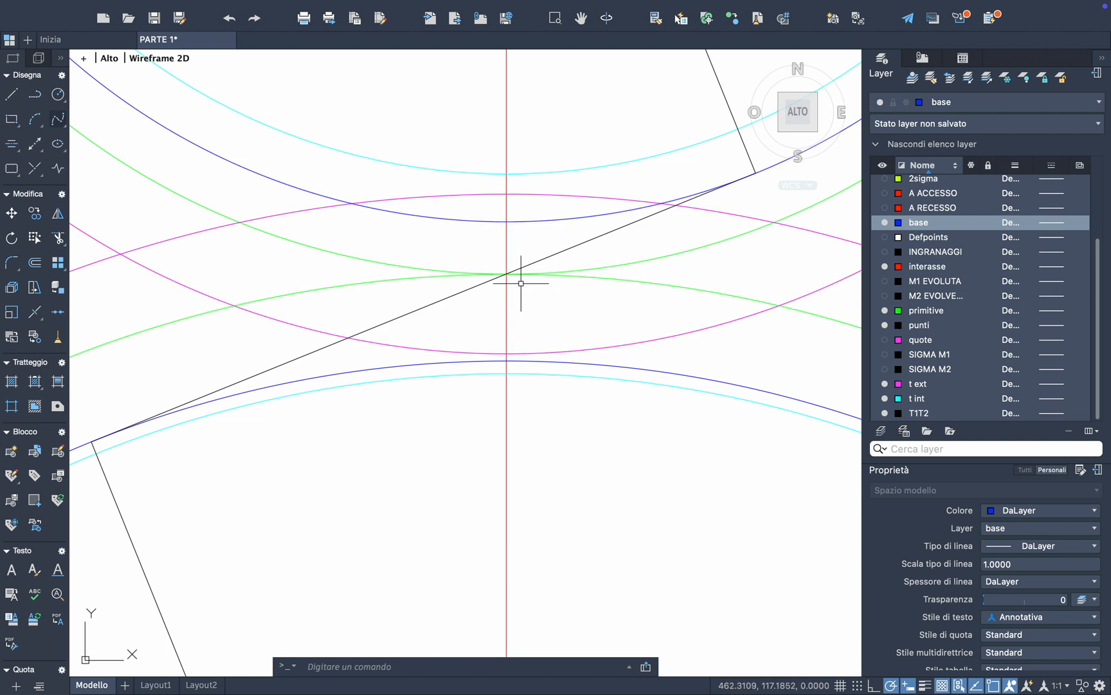
{"action": "scroll", "coordinate": [520, 285], "scroll_direction": "down", "scroll_amount": 4}
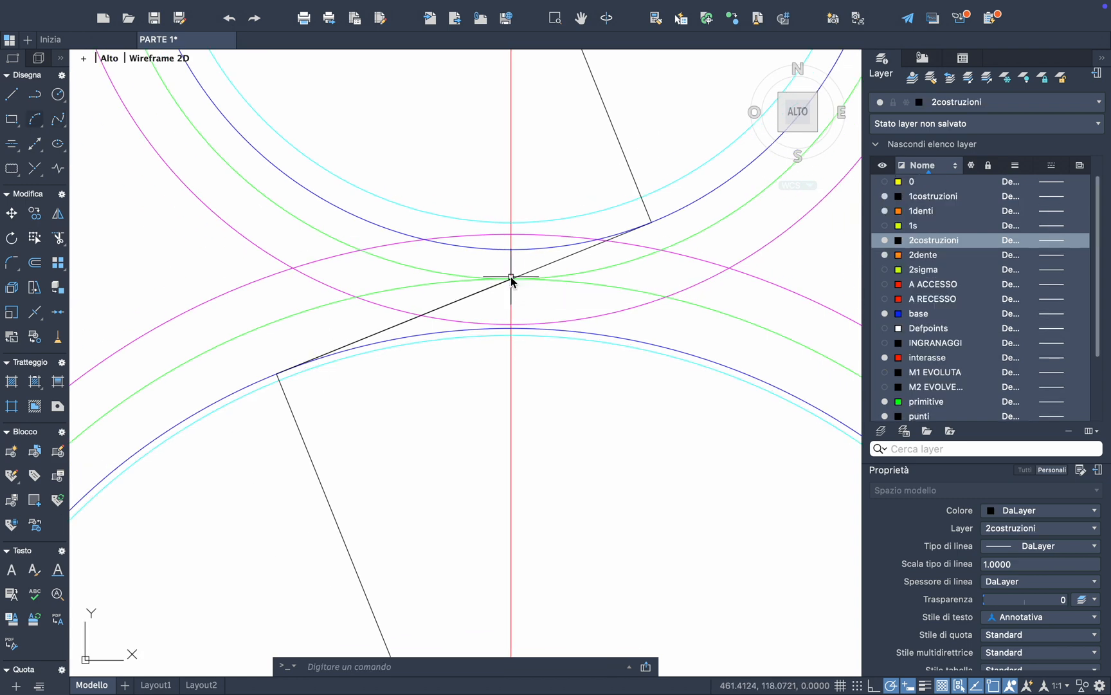
{"action": "scroll", "coordinate": [511, 278], "scroll_direction": "up", "scroll_amount": 2}
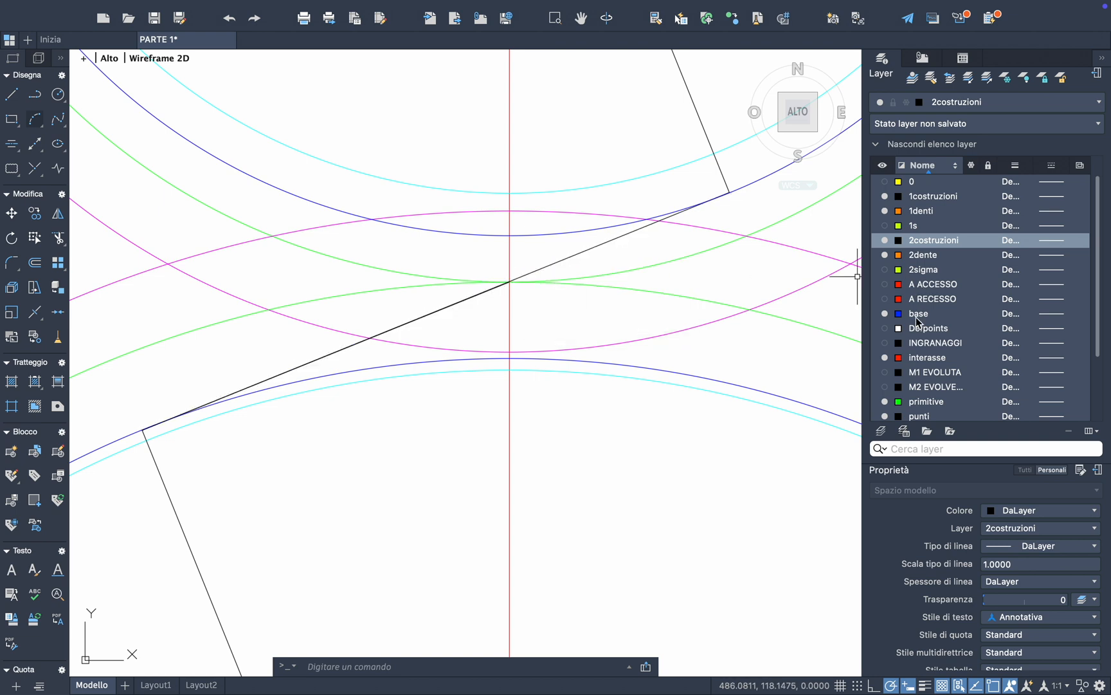
{"action": "left_click", "coordinate": [36, 170]}
{"action": "scroll", "coordinate": [509, 284], "scroll_direction": "up", "scroll_amount": 3}
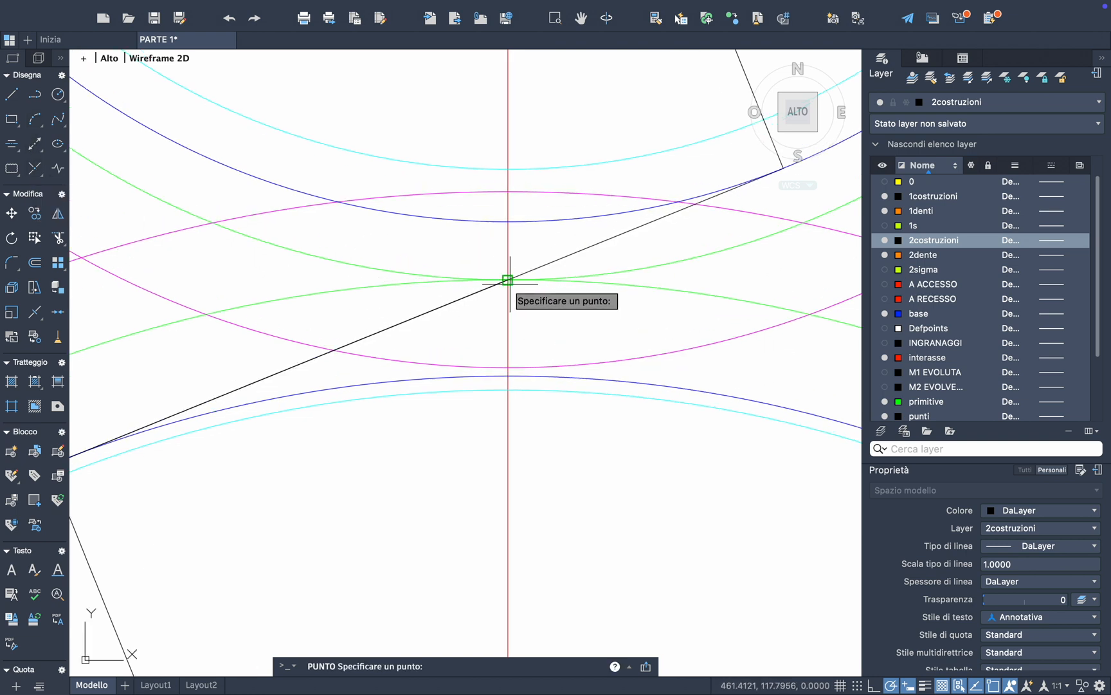
{"action": "left_click", "coordinate": [494, 260]}
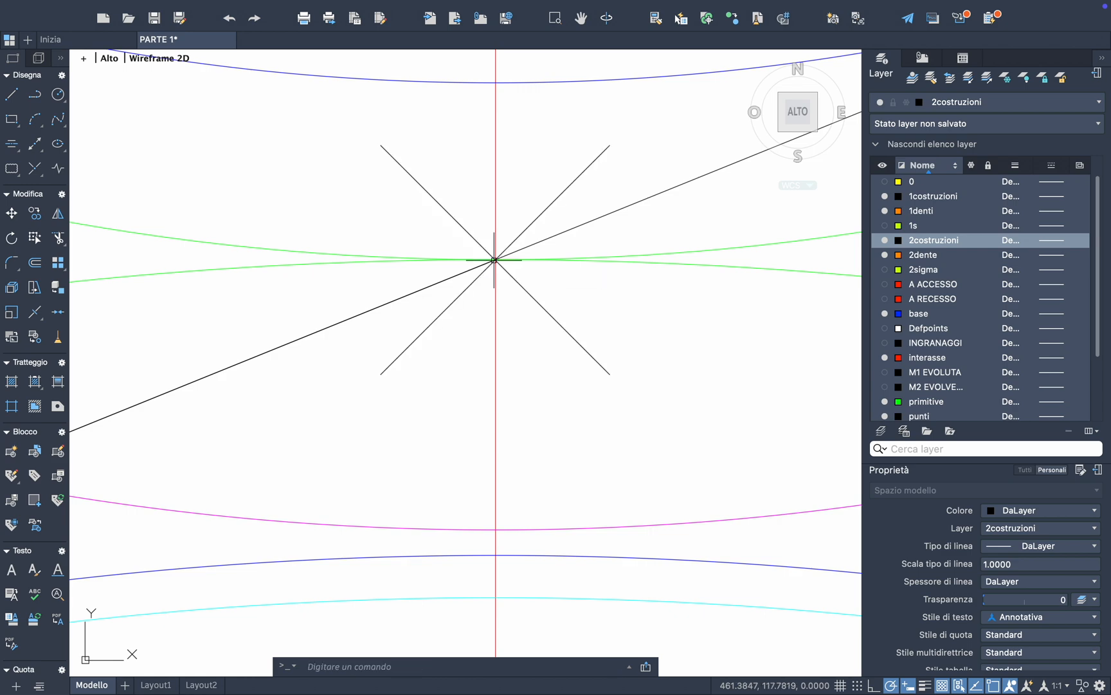
Reduce the display size of points, keeping the X style and absolute units
{"action": "scroll", "coordinate": [463, 357], "scroll_direction": "down", "scroll_amount": 8}
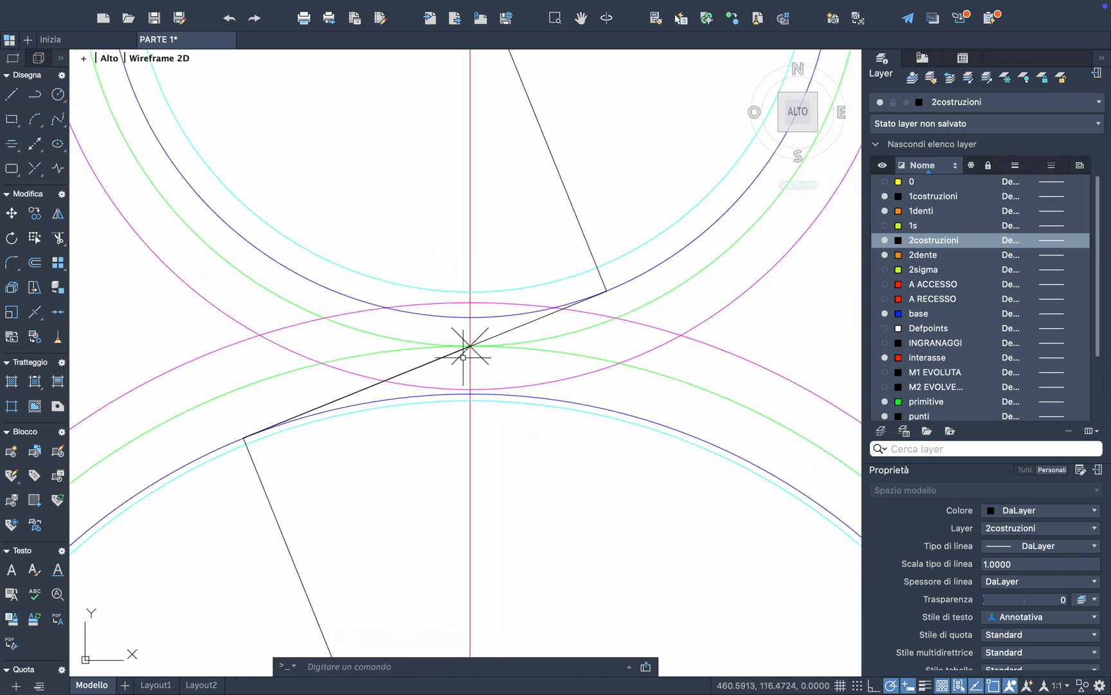
{"action": "left_click", "coordinate": [347, 9]}
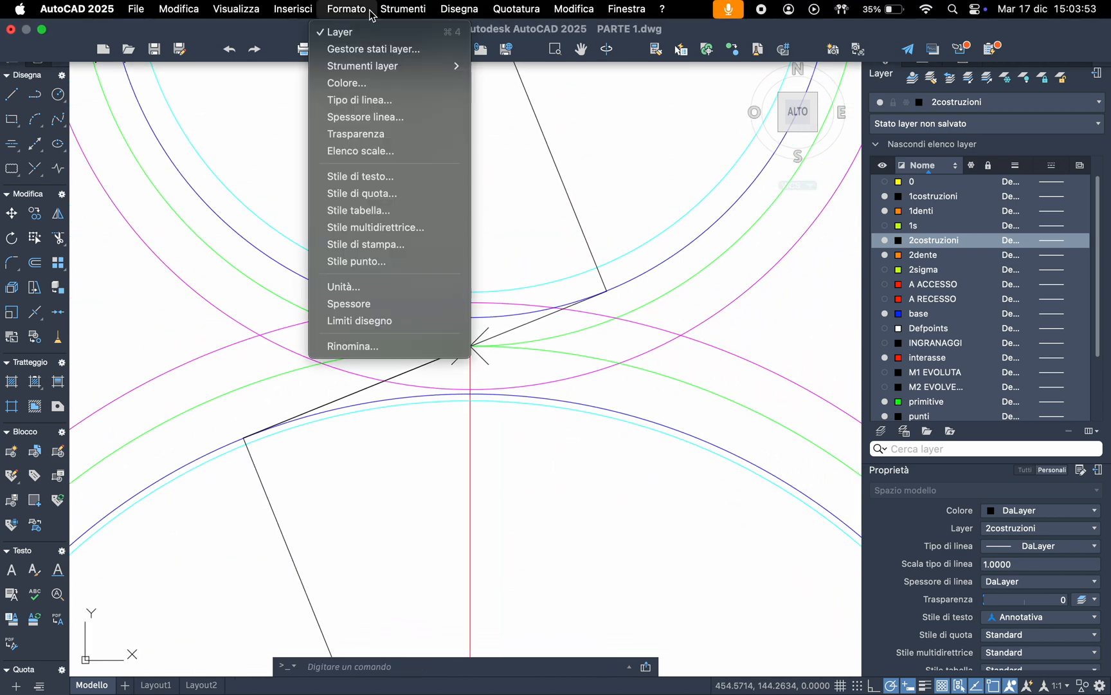
{"action": "left_click", "coordinate": [376, 265]}
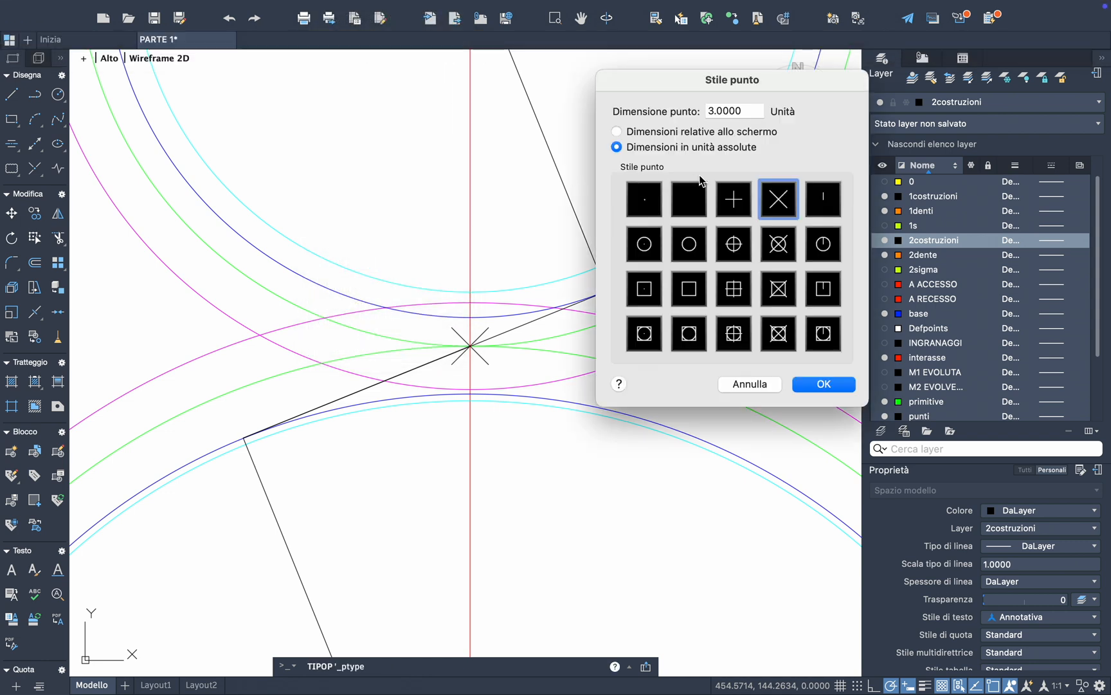
{"action": "left_click", "coordinate": [715, 110]}
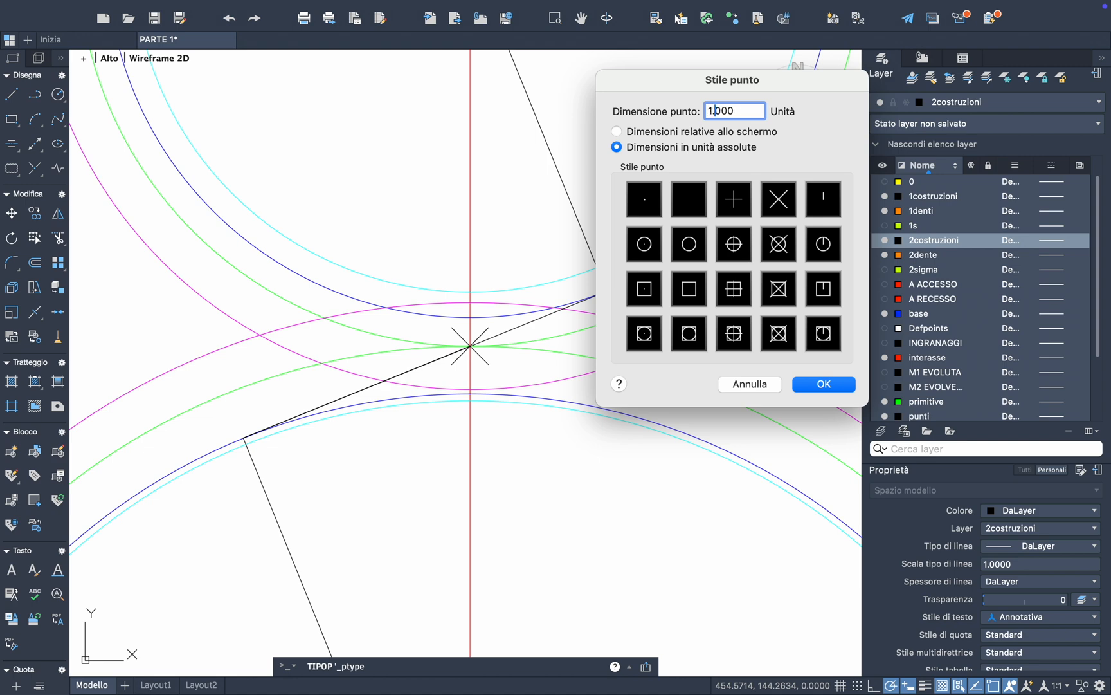
{"action": "key", "text": "Return"}
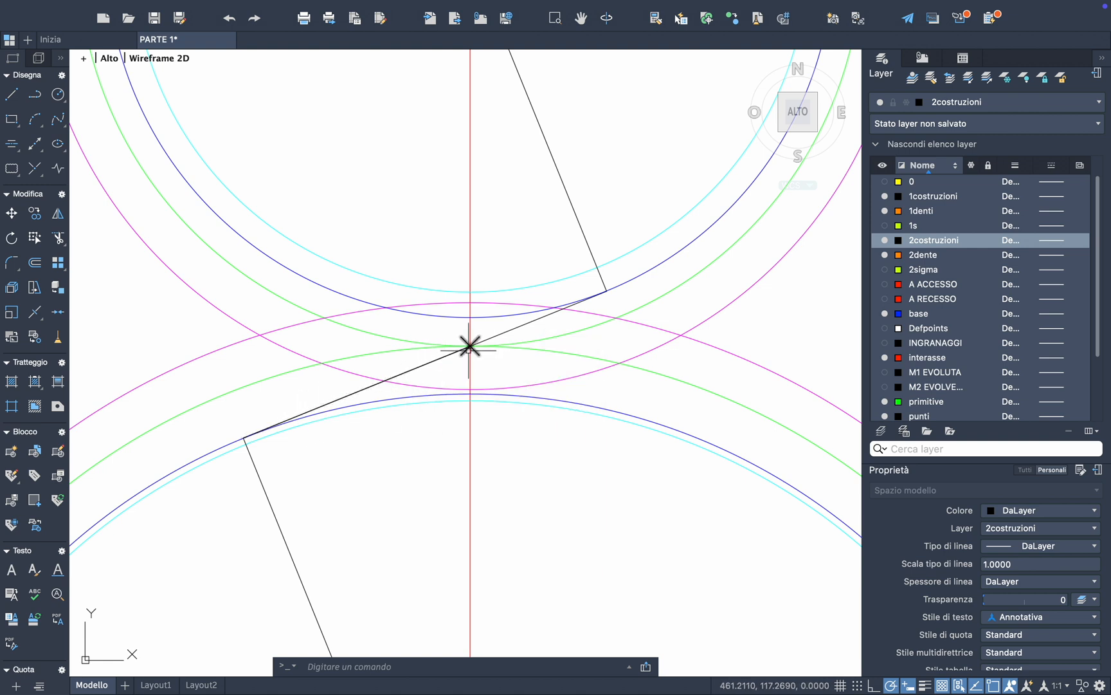
{"action": "scroll", "coordinate": [470, 348], "scroll_direction": "up", "scroll_amount": 2}
{"action": "left_click", "coordinate": [394, 375]}
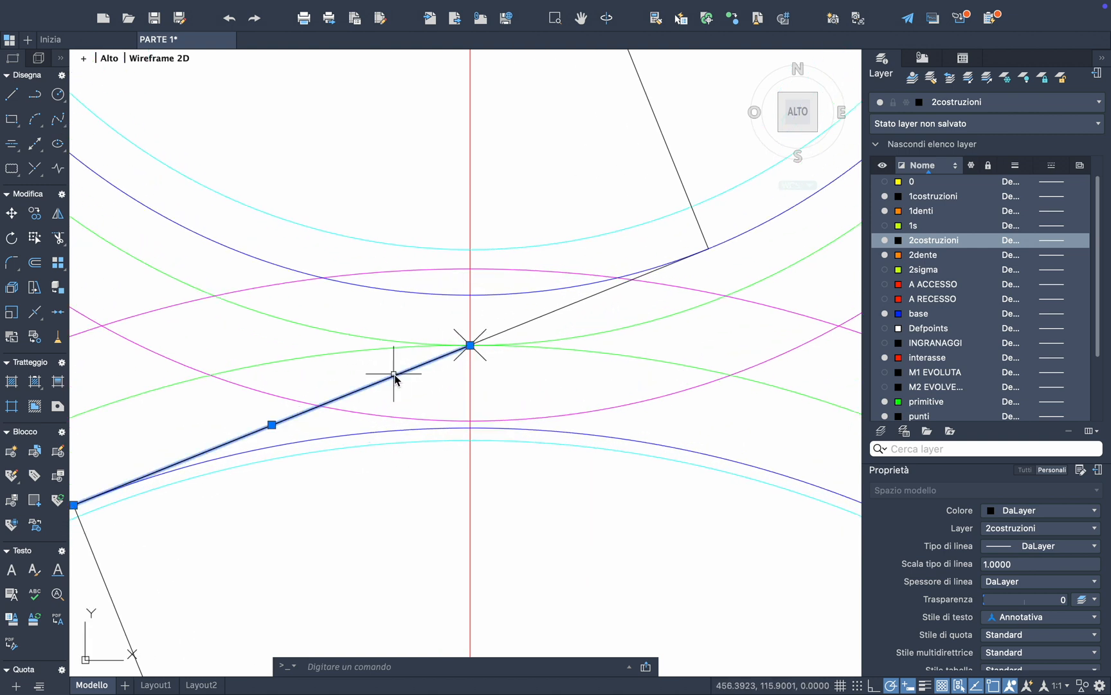
{"action": "scroll", "coordinate": [394, 375], "scroll_direction": "left", "scroll_amount": 2}
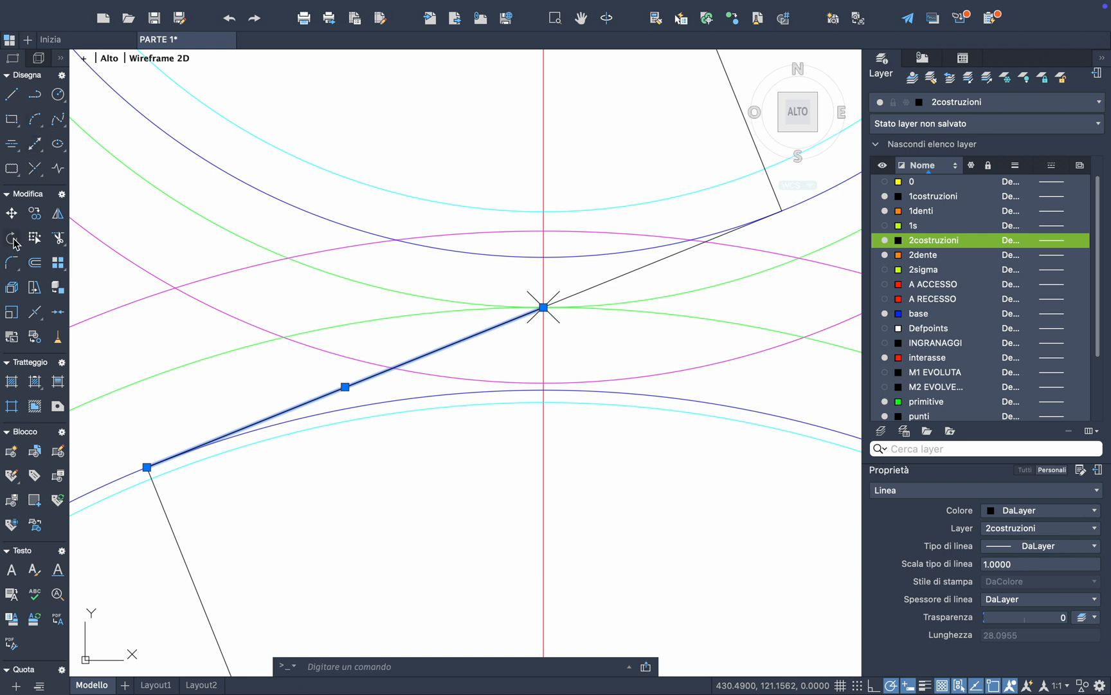
{"action": "left_click", "coordinate": [13, 239]}
{"action": "left_click", "coordinate": [148, 467]}
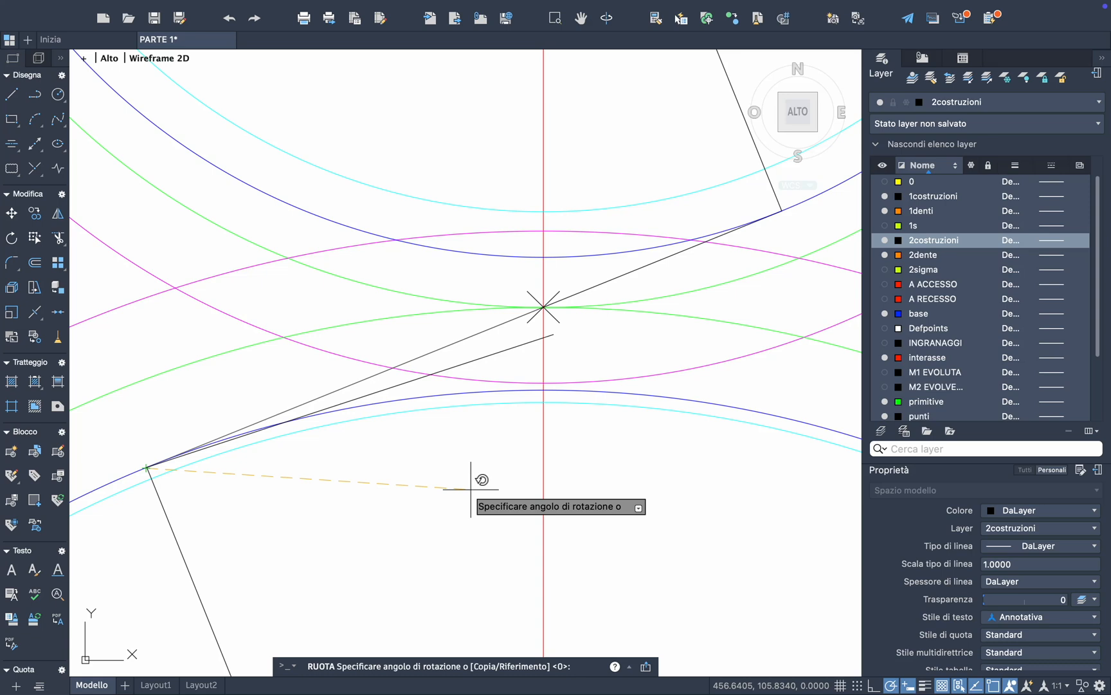
{"action": "key", "text": "Escape"}
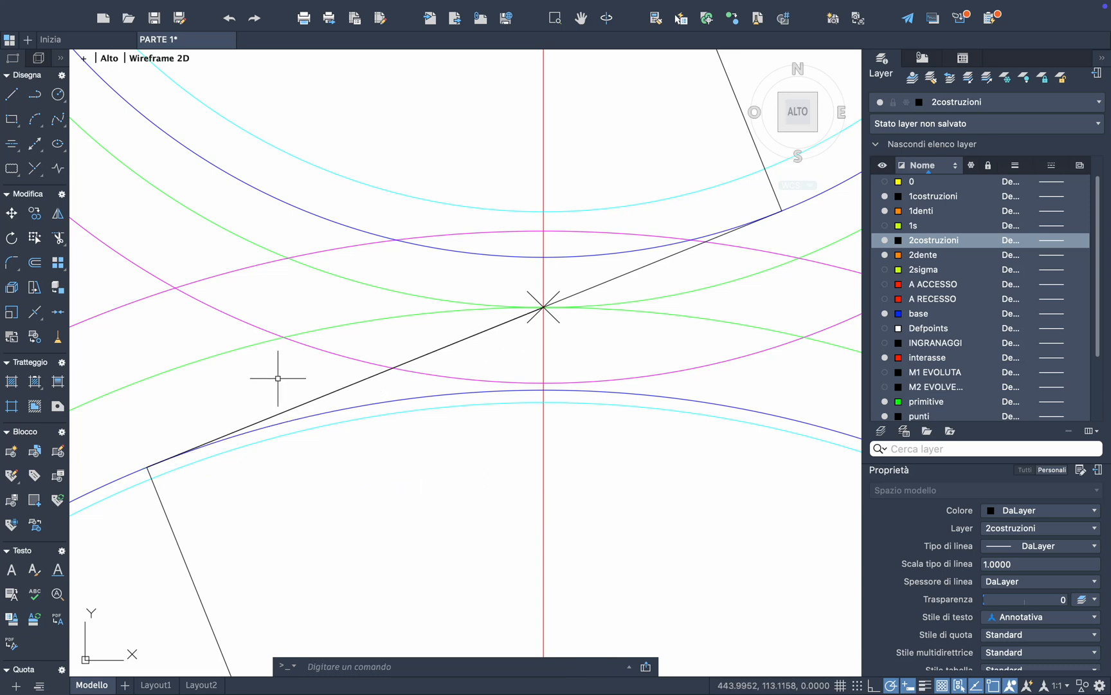
{"action": "left_click", "coordinate": [11, 238]}
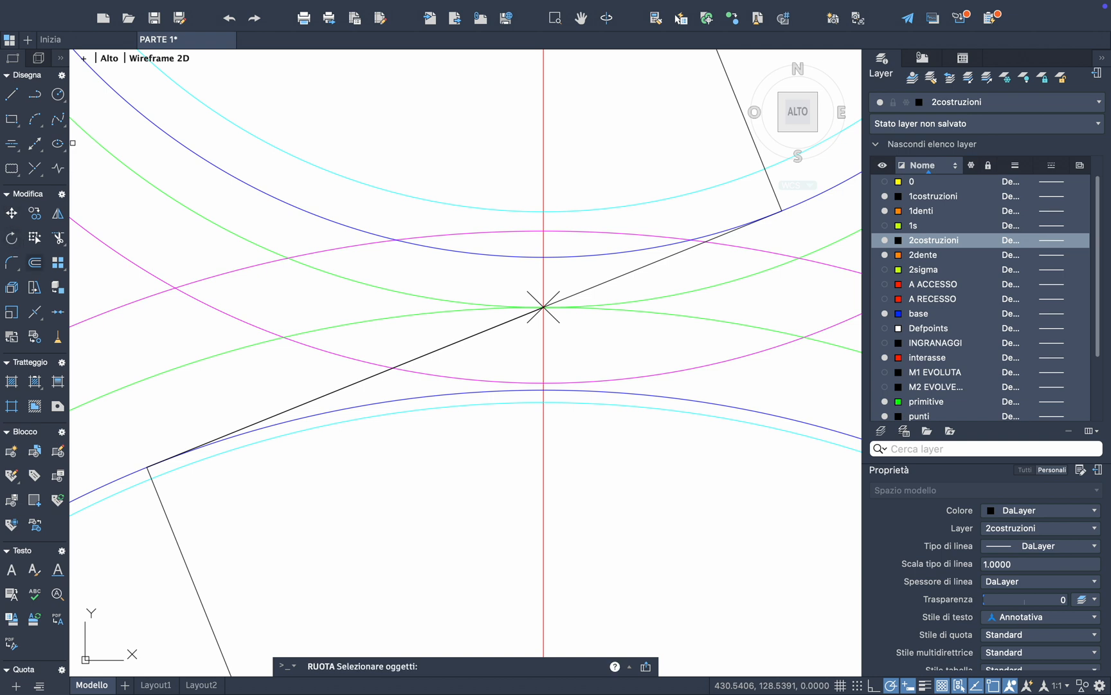
{"action": "left_click", "coordinate": [290, 408]}
{"action": "key", "text": "Return"}
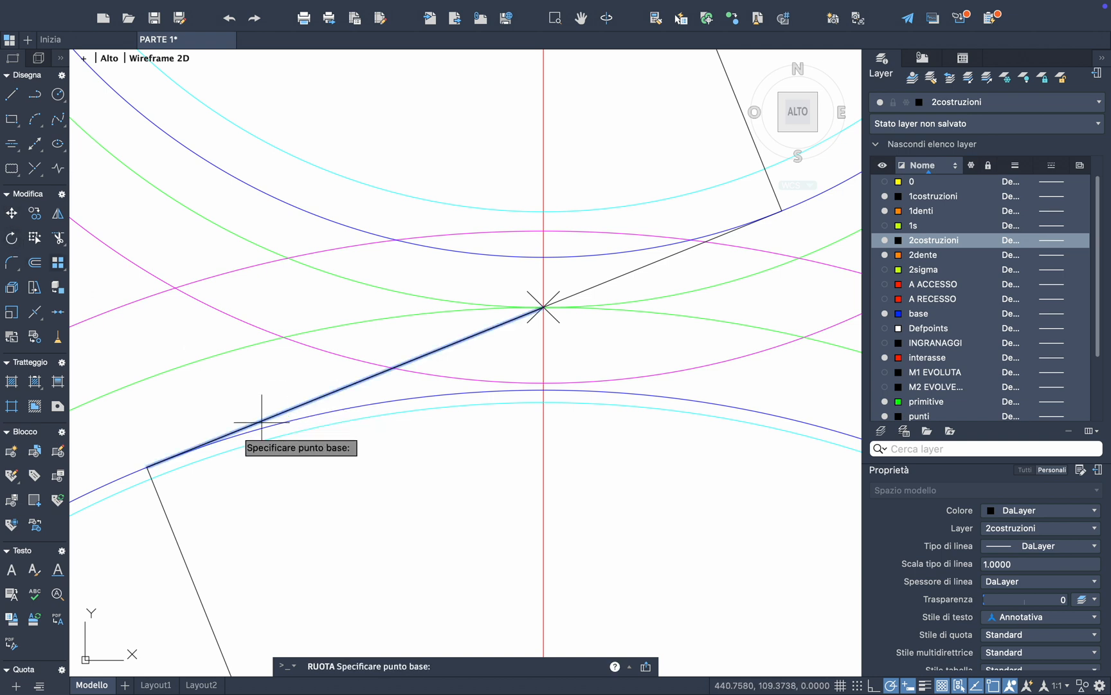
{"action": "left_click", "coordinate": [140, 468]}
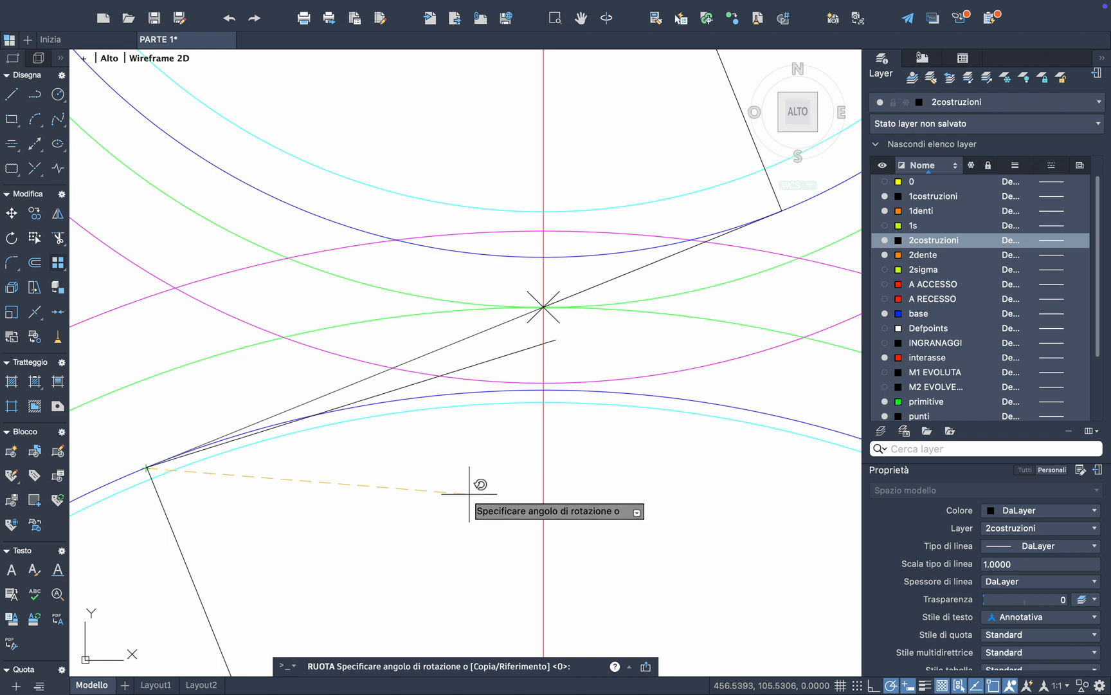
{"action": "key", "text": "Escape"}
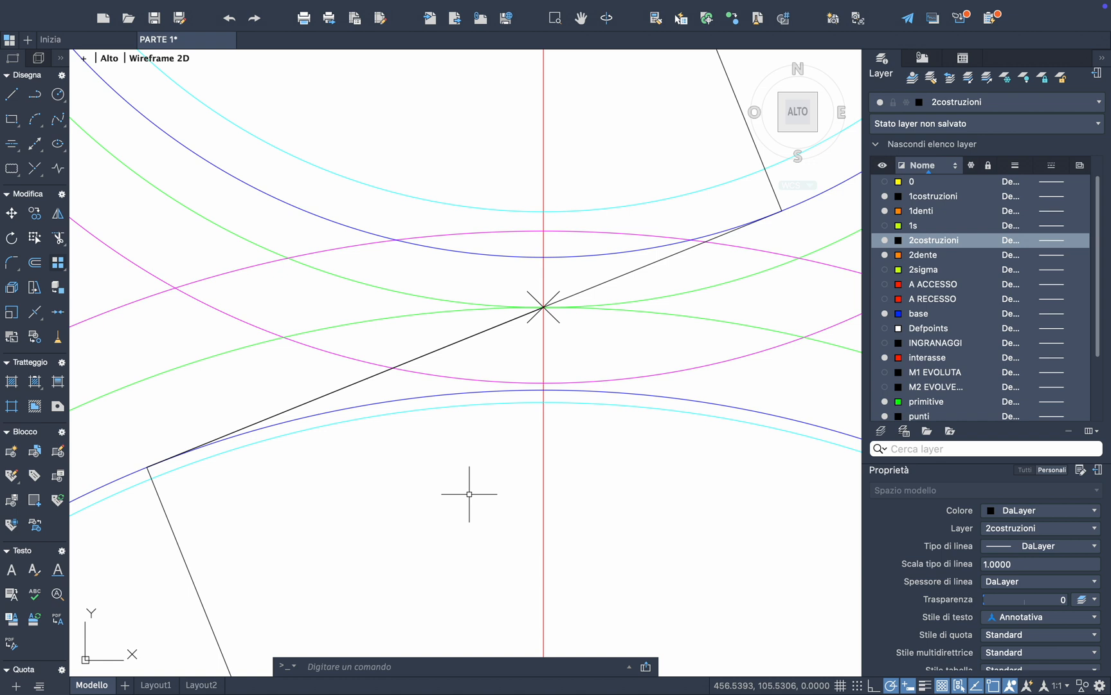
Rotate the 2costruzioni line slightly clockwise about its endpoint at the foot of the lower gear's perpendicular
{"action": "left_click", "coordinate": [11, 237]}
{"action": "left_click", "coordinate": [330, 392]}
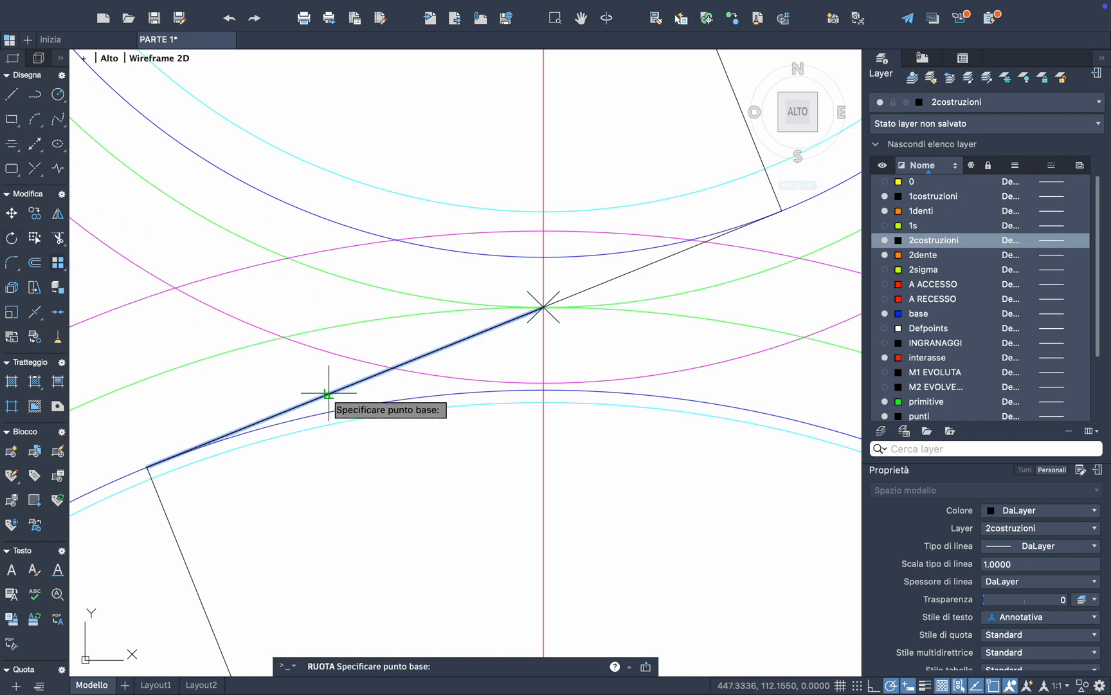
{"action": "key", "text": "Return"}
{"action": "left_click", "coordinate": [148, 467]}
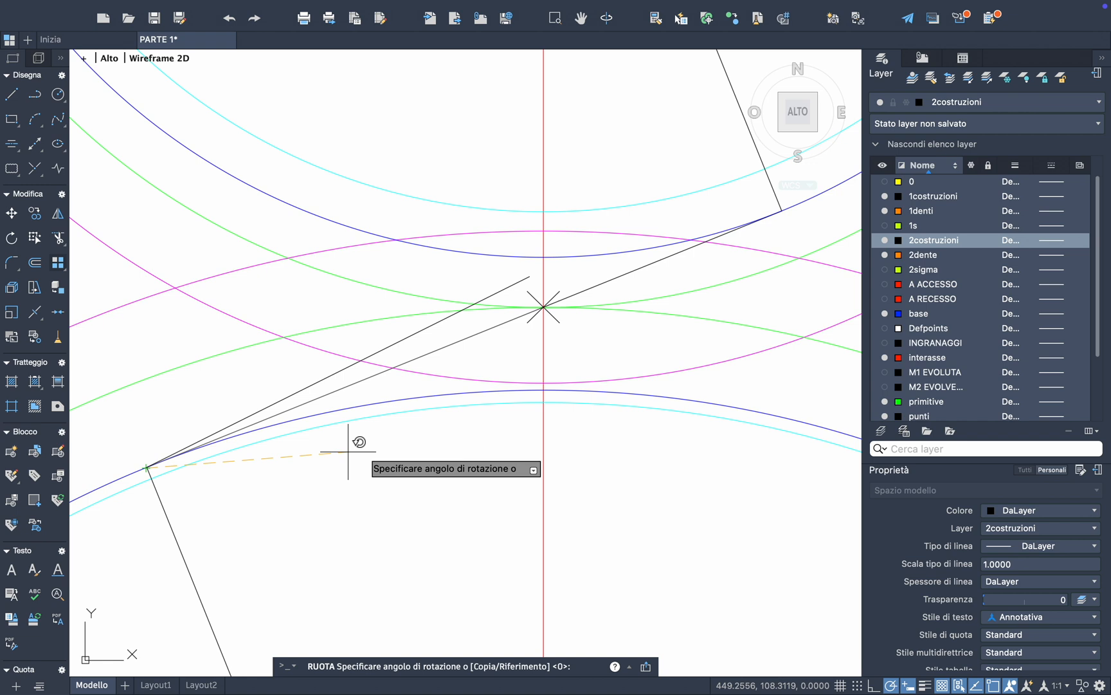
{"action": "left_click", "coordinate": [376, 480]}
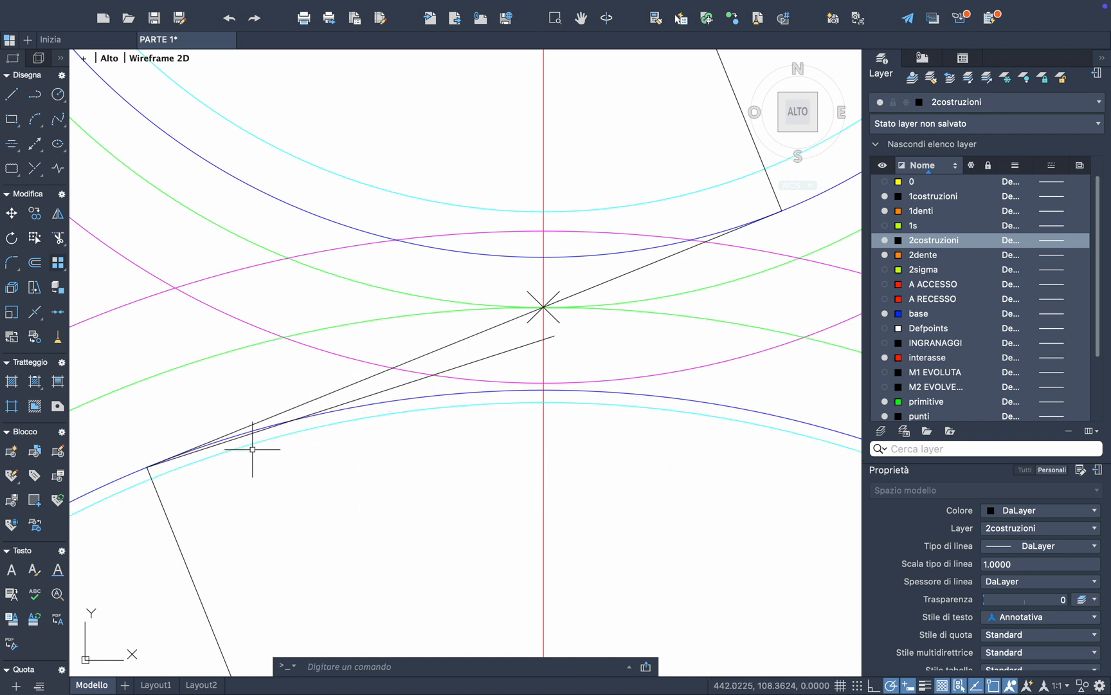
Delete the rotated construction line that runs below the line of action
{"action": "scroll", "coordinate": [296, 422], "scroll_direction": "up", "scroll_amount": 2}
{"action": "scroll", "coordinate": [339, 392], "scroll_direction": "up", "scroll_amount": 1}
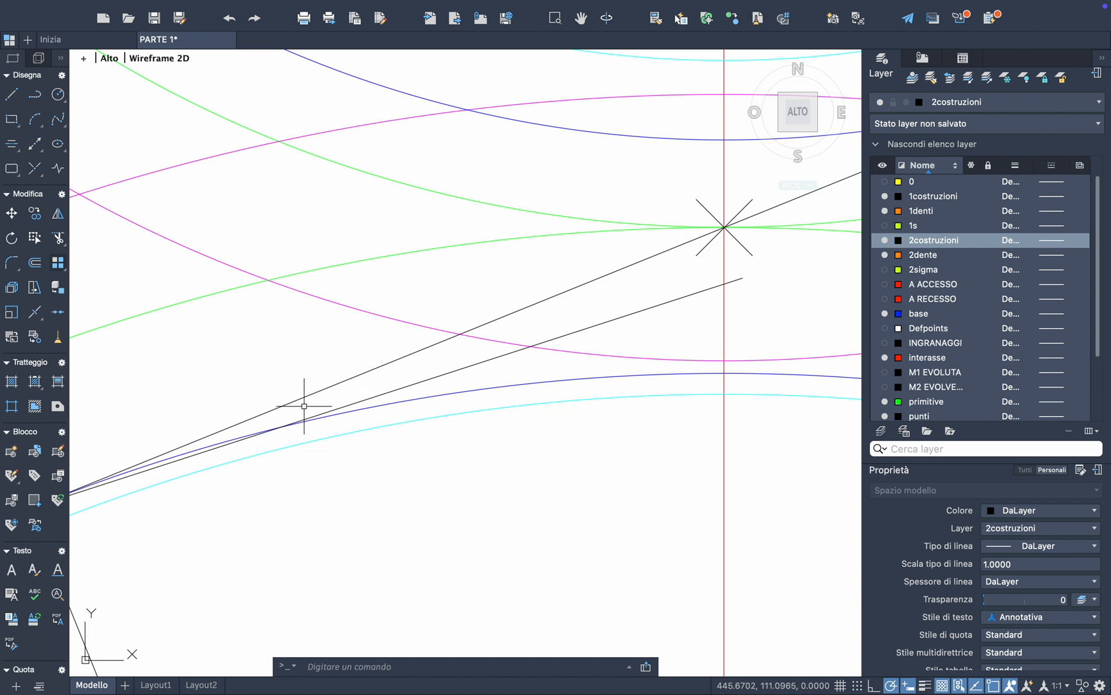
{"action": "scroll", "coordinate": [303, 409], "scroll_direction": "up", "scroll_amount": 3}
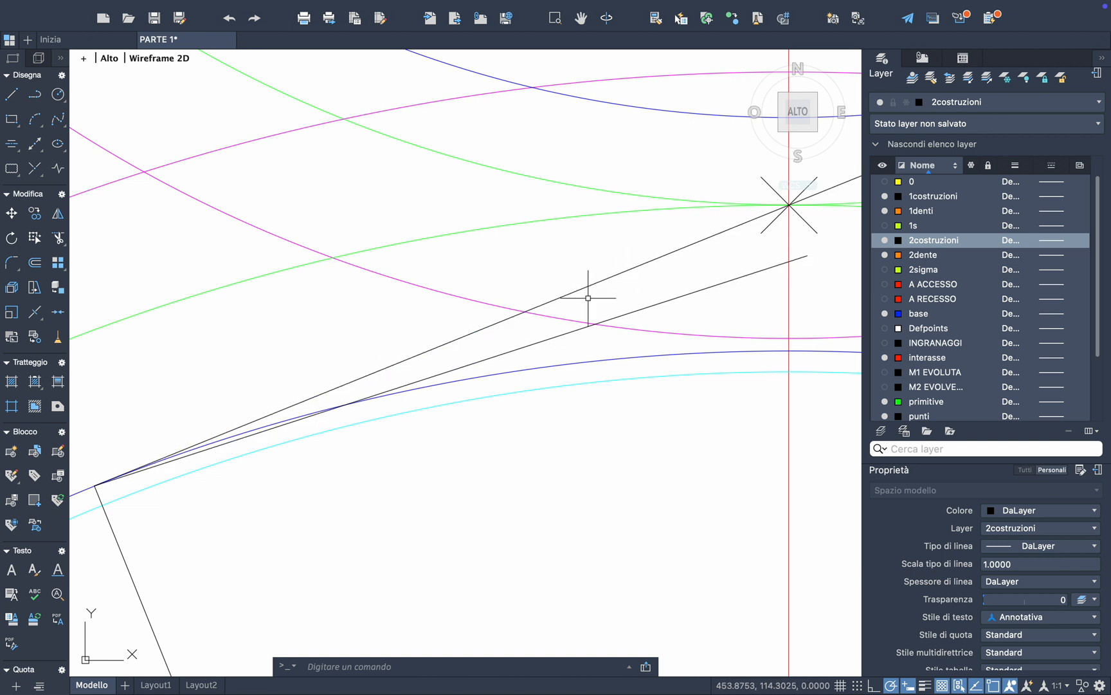
{"action": "scroll", "coordinate": [757, 303], "scroll_direction": "right", "scroll_amount": 4}
{"action": "scroll", "coordinate": [757, 302], "scroll_direction": "left", "scroll_amount": 2}
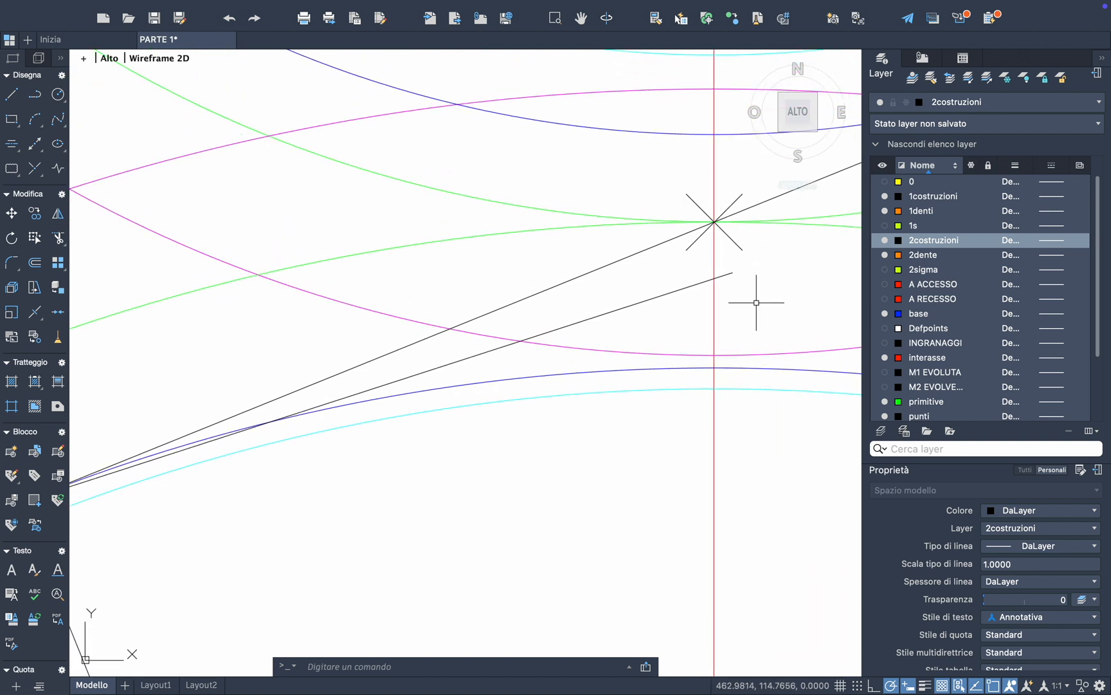
{"action": "scroll", "coordinate": [756, 303], "scroll_direction": "down", "scroll_amount": 3}
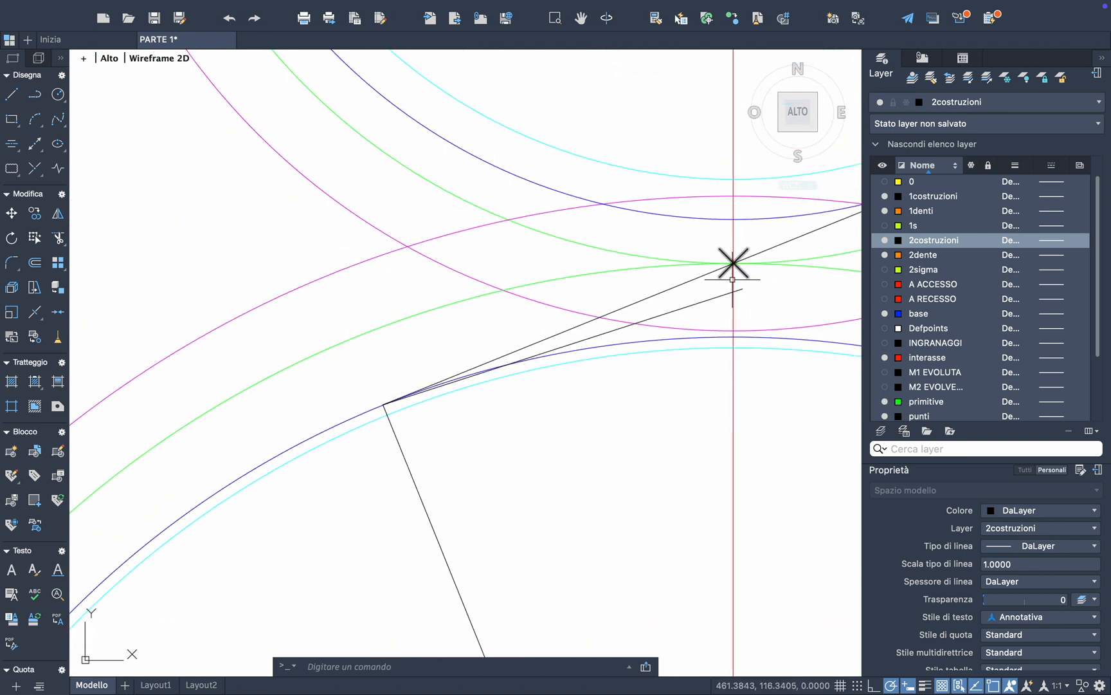
{"action": "left_click", "coordinate": [688, 299]}
{"action": "key", "text": "Delete"}
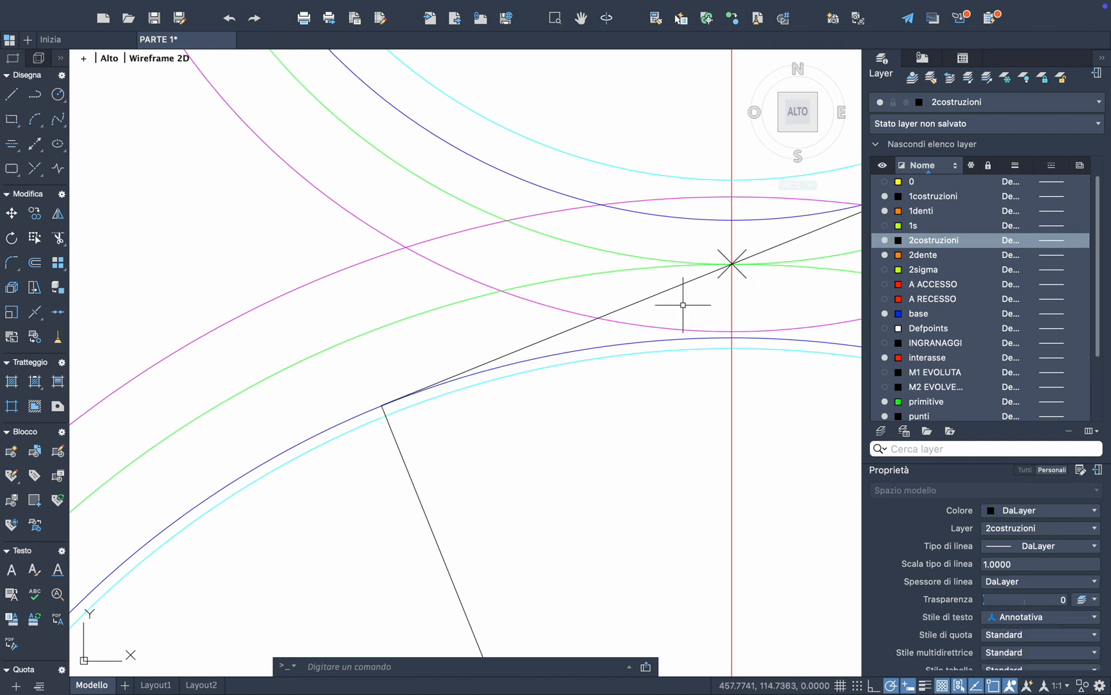
On layer 2costruzioni, draw a line from the foot of the lower gear's perpendicular to the contact point of the primitive circles
{"action": "middle_click_drag", "start_coordinate": [674, 308], "coordinate": [520, 339]}
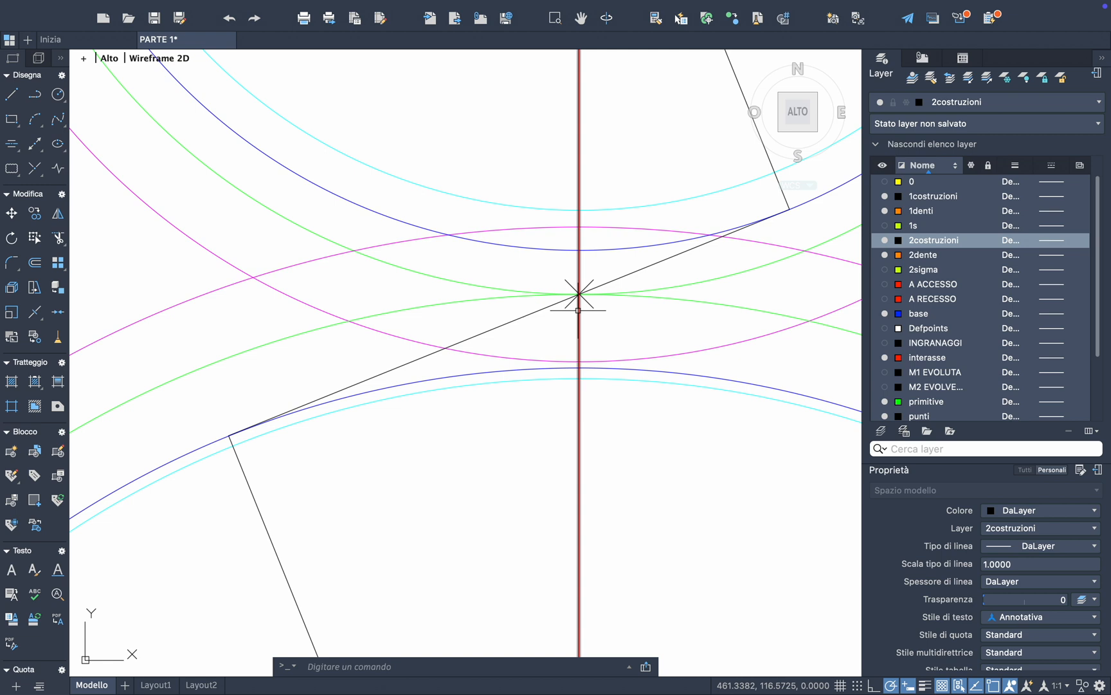
{"action": "left_click", "coordinate": [16, 97]}
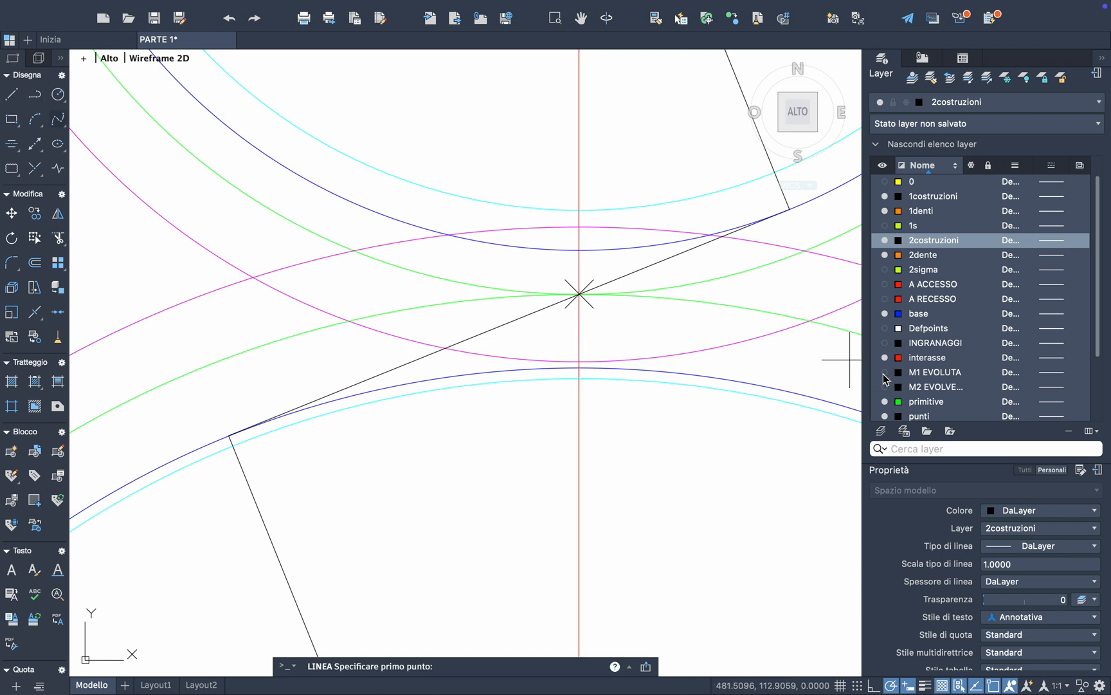
{"action": "left_click", "coordinate": [228, 435]}
{"action": "left_click", "coordinate": [579, 294]}
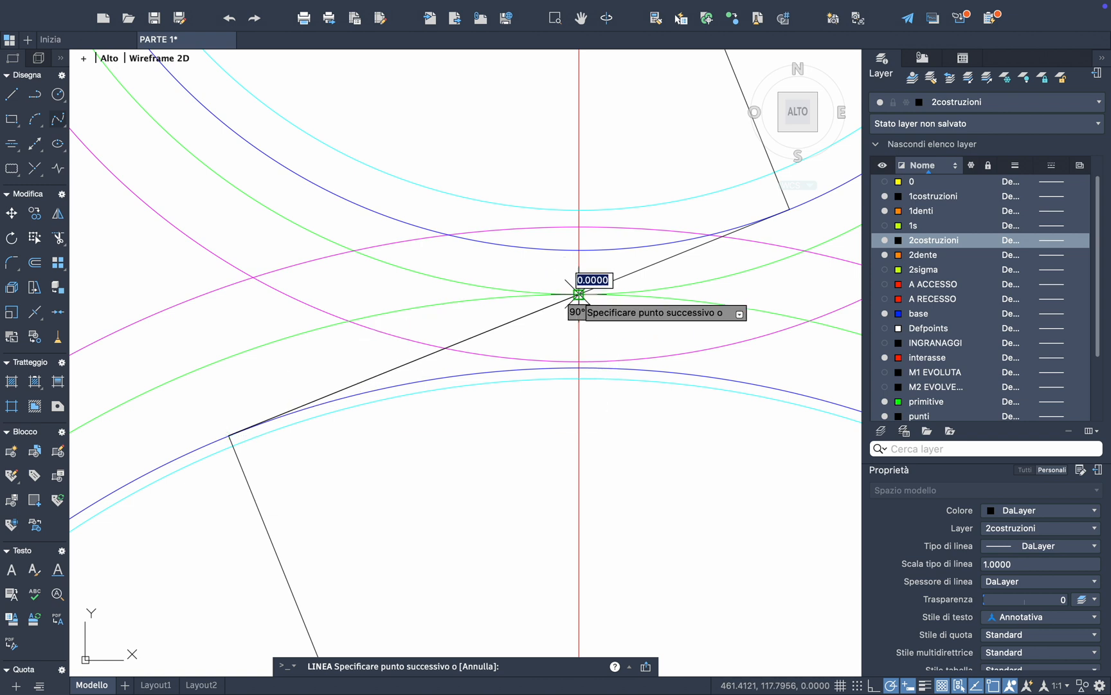
{"action": "key", "text": "Return"}
Switch layer T1T2 off and back on to check the new construction line, and select layer 2costruzioni
{"action": "scroll", "coordinate": [906, 386], "scroll_direction": "down", "scroll_amount": 3}
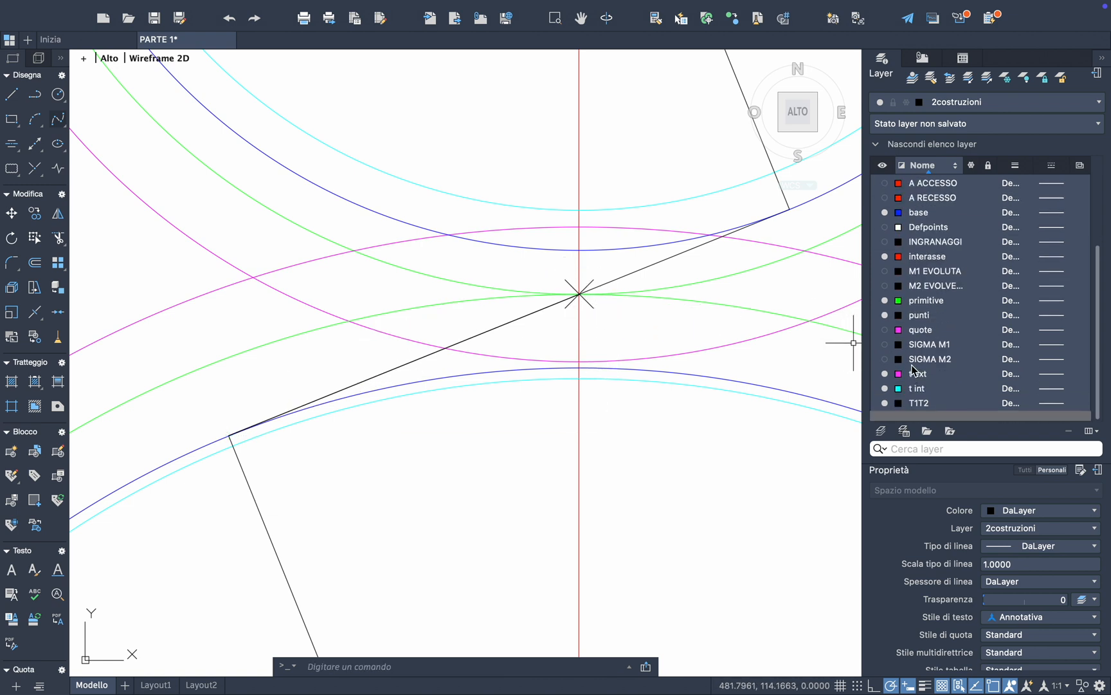
{"action": "left_click", "coordinate": [886, 413]}
{"action": "left_click", "coordinate": [886, 413]}
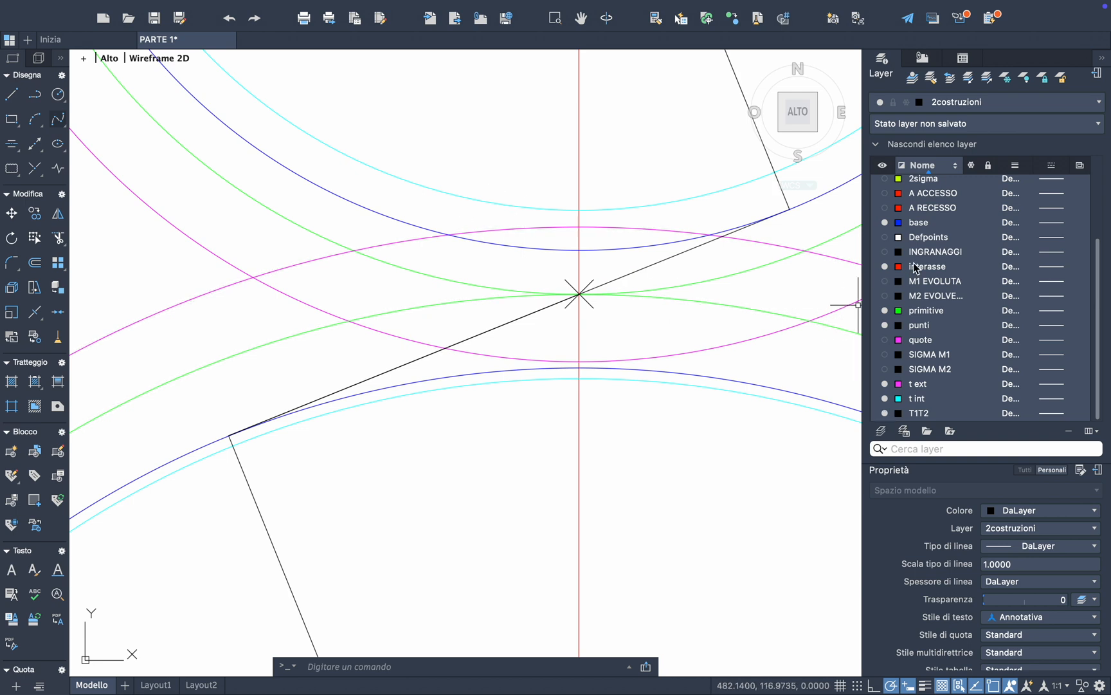
{"action": "scroll", "coordinate": [920, 254], "scroll_direction": "up", "scroll_amount": 3}
{"action": "left_click", "coordinate": [926, 243]}
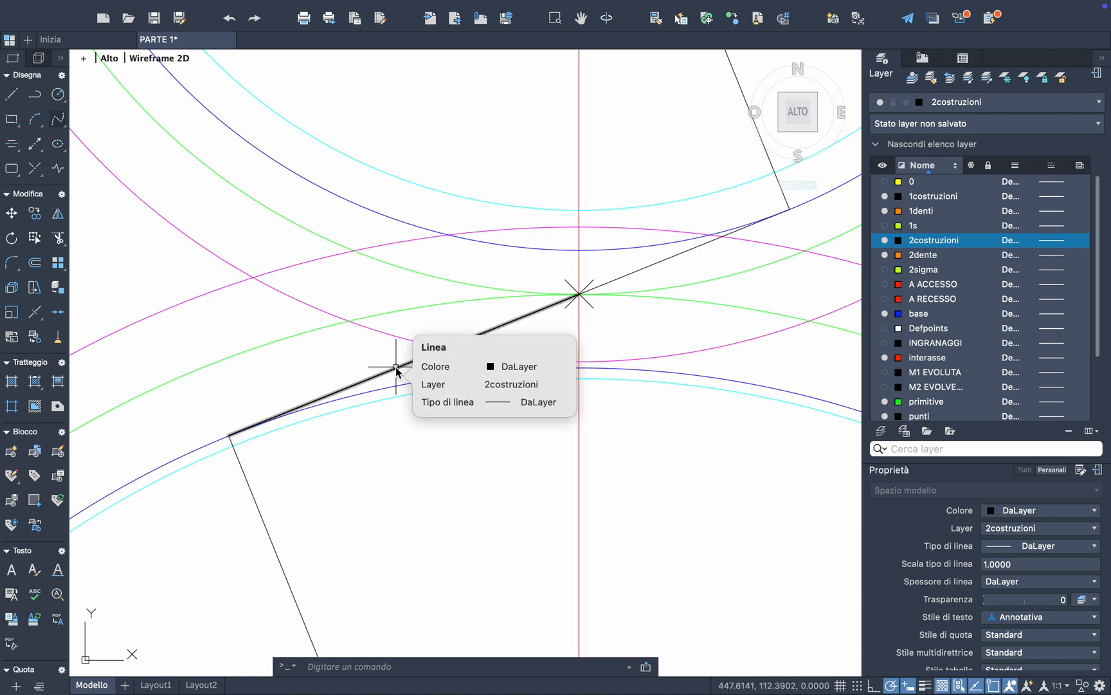
Divide the 2costruzioni line between the foot of the lower gear's perpendicular and the primitive circles' contact point into 3 segments
{"action": "mouse_move", "coordinate": [501, 10]}
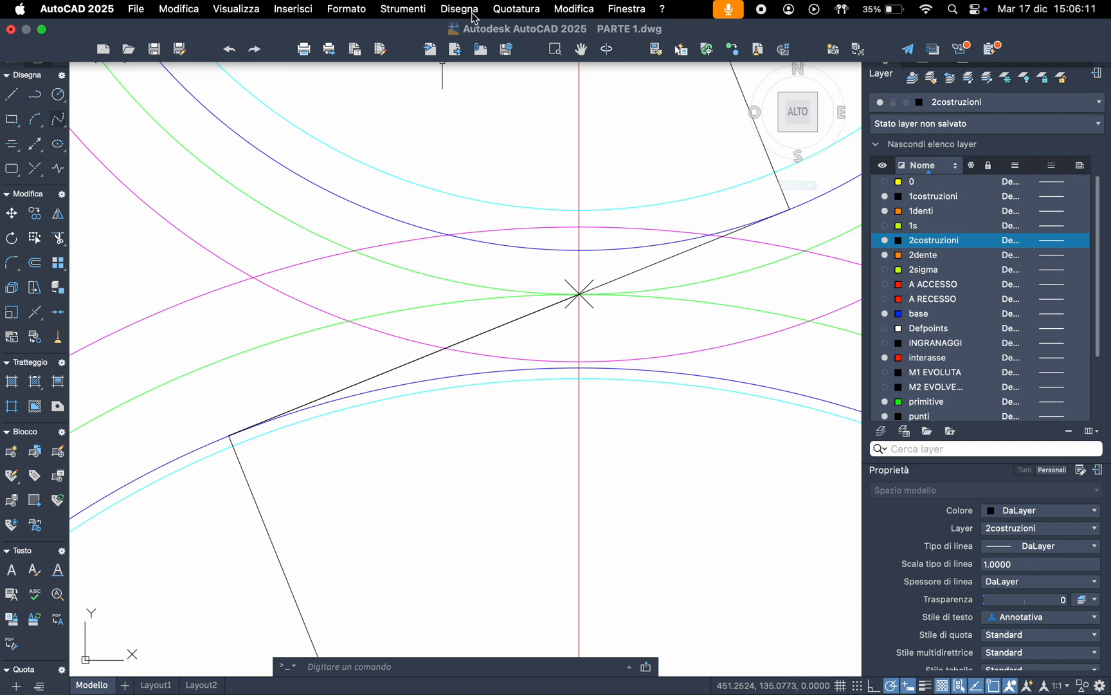
{"action": "left_click", "coordinate": [475, 9]}
{"action": "mouse_move", "coordinate": [478, 287]}
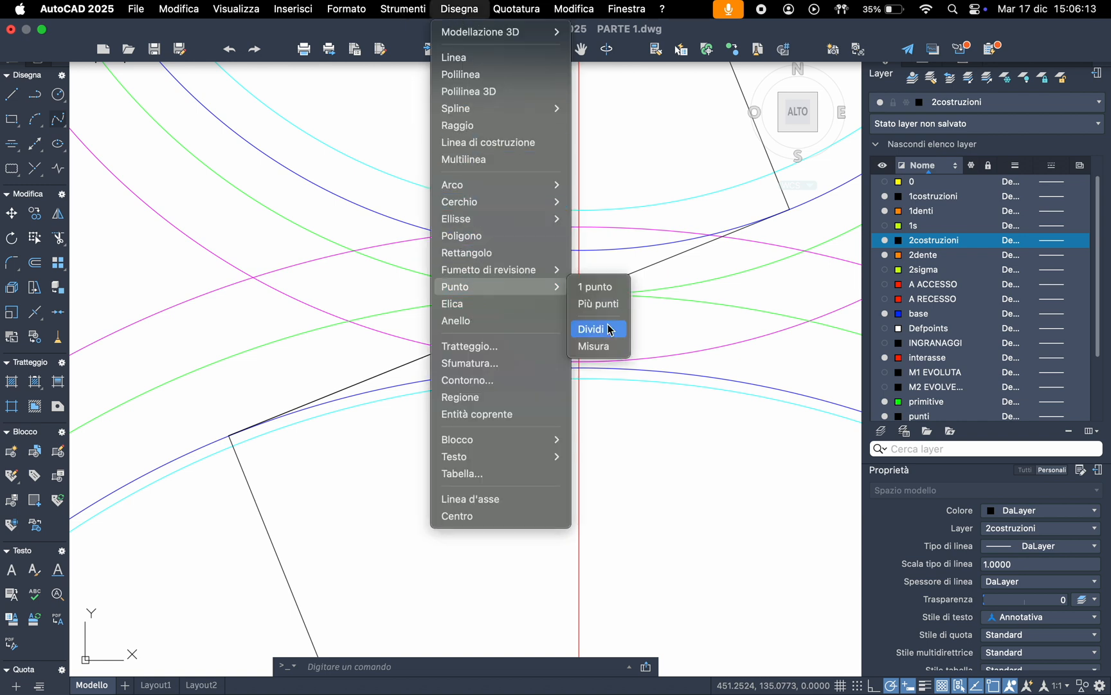
{"action": "left_click", "coordinate": [604, 328]}
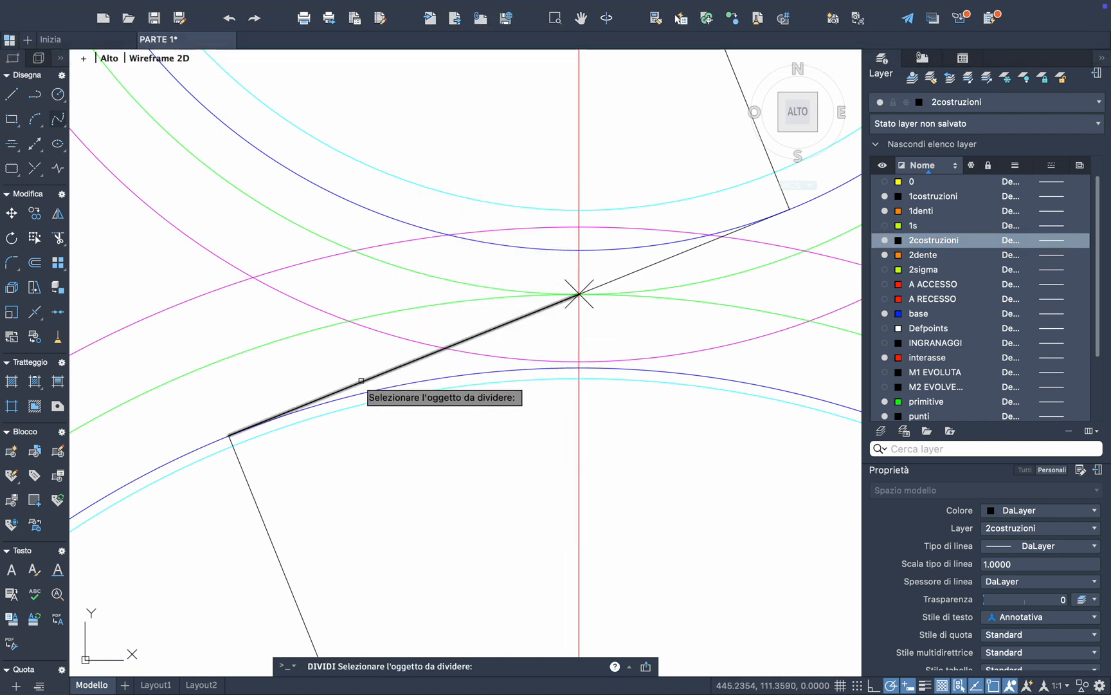
{"action": "left_click", "coordinate": [361, 381]}
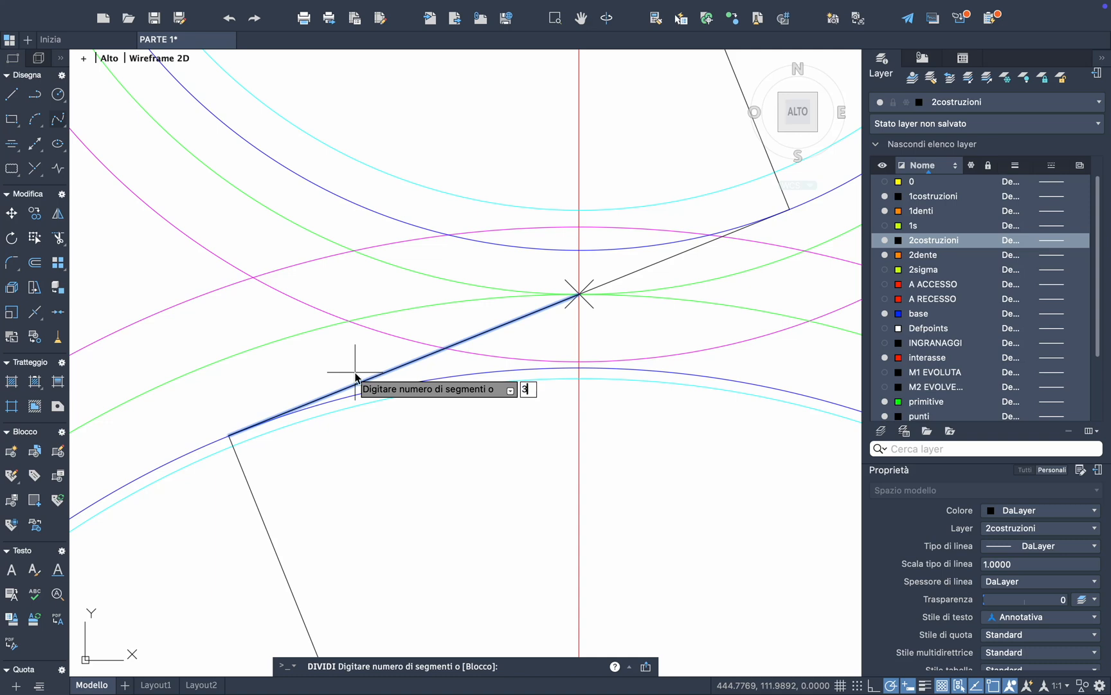
{"action": "key", "text": "Return"}
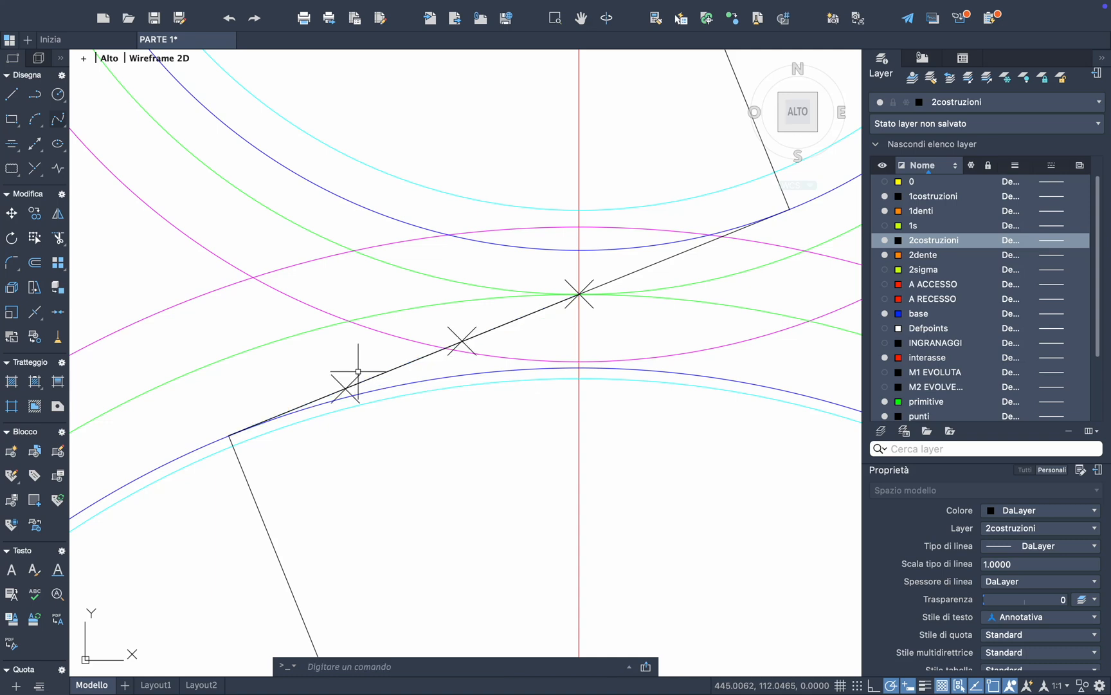
{"action": "left_click", "coordinate": [588, 302]}
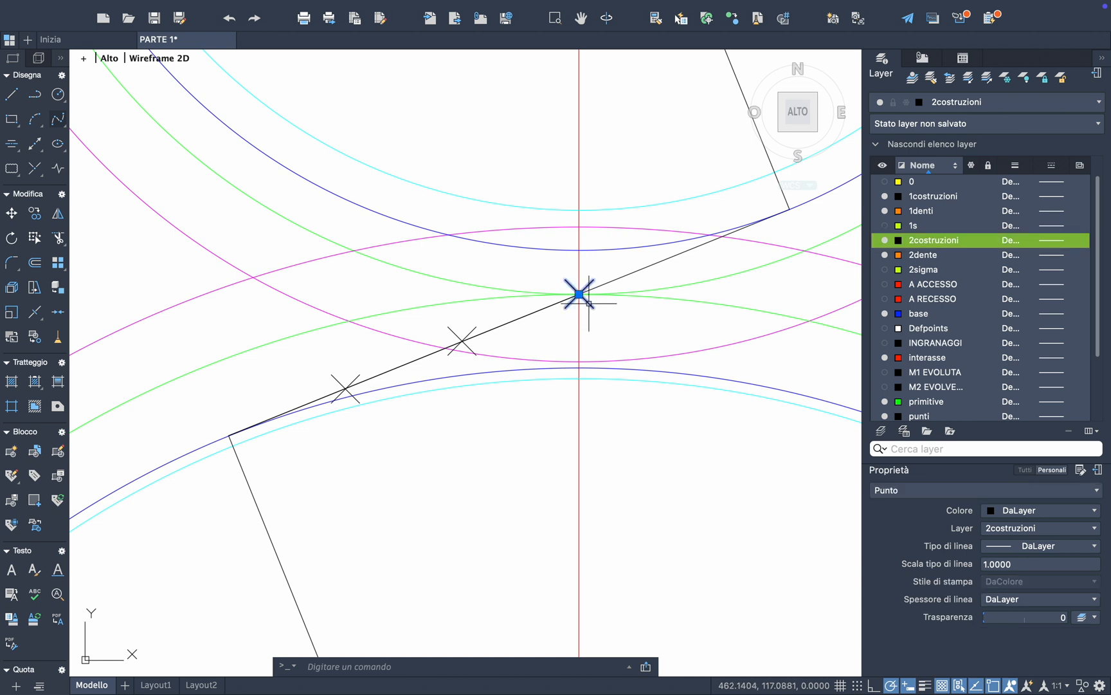
{"action": "key", "text": "Escape"}
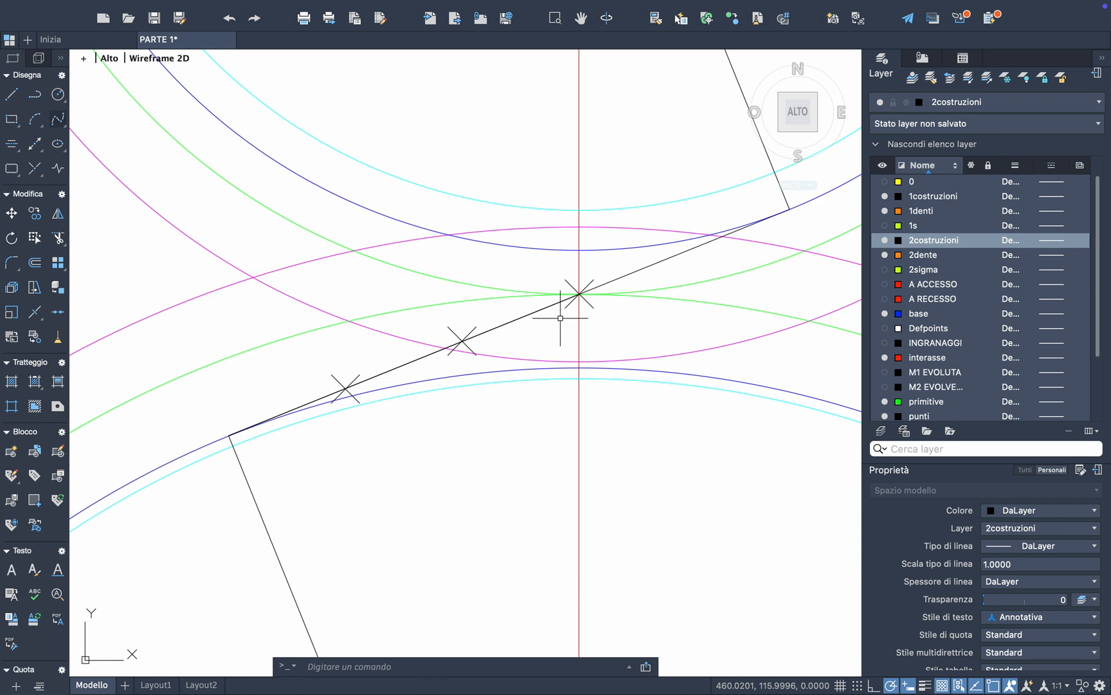
Draw two circles centred at the foot of the lower gear's perpendicular, one through each division point of the construction line
{"action": "middle_click_drag", "start_coordinate": [332, 362], "coordinate": [382, 369]}
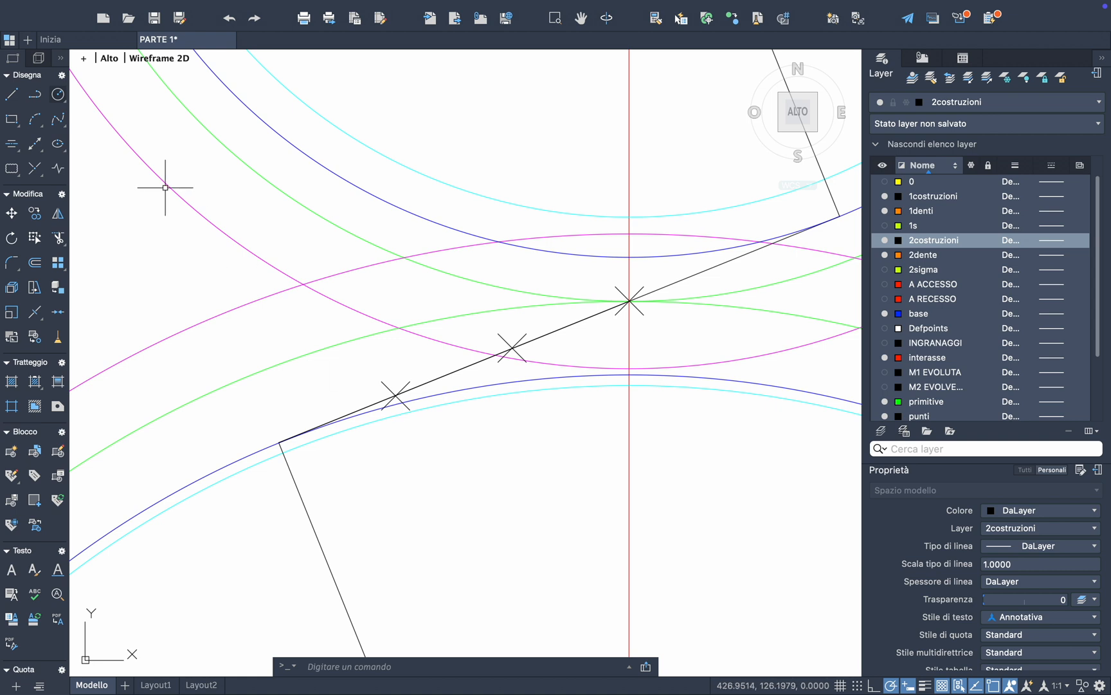
{"action": "left_click", "coordinate": [59, 96]}
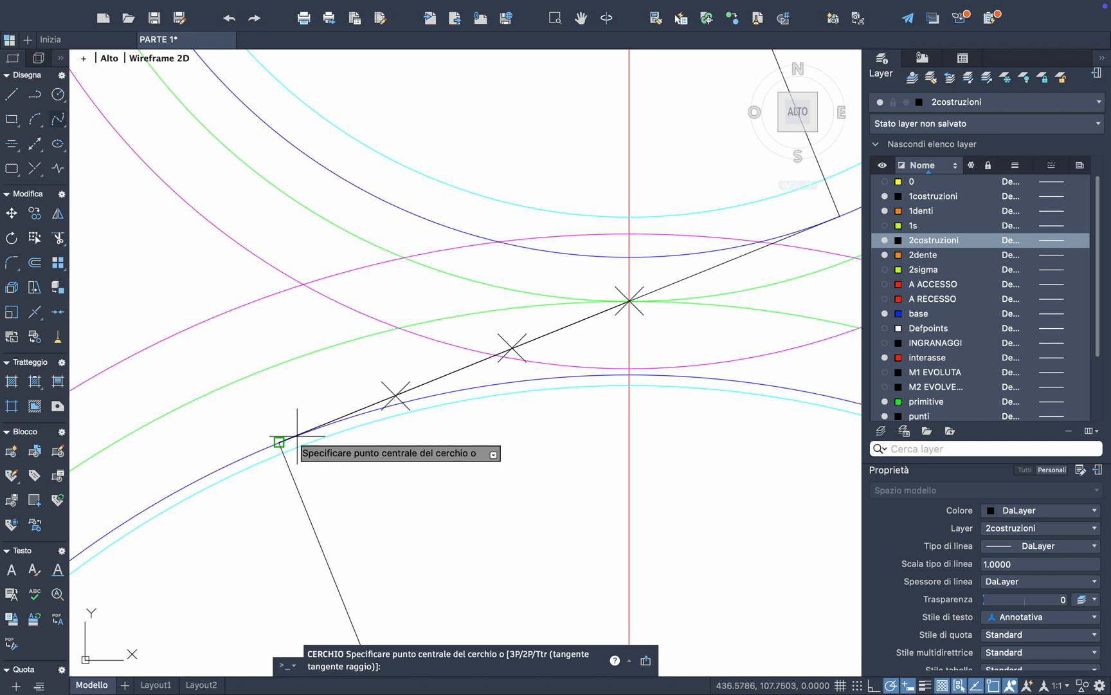
{"action": "scroll", "coordinate": [277, 444], "scroll_direction": "up", "scroll_amount": 1}
{"action": "left_click", "coordinate": [276, 444]}
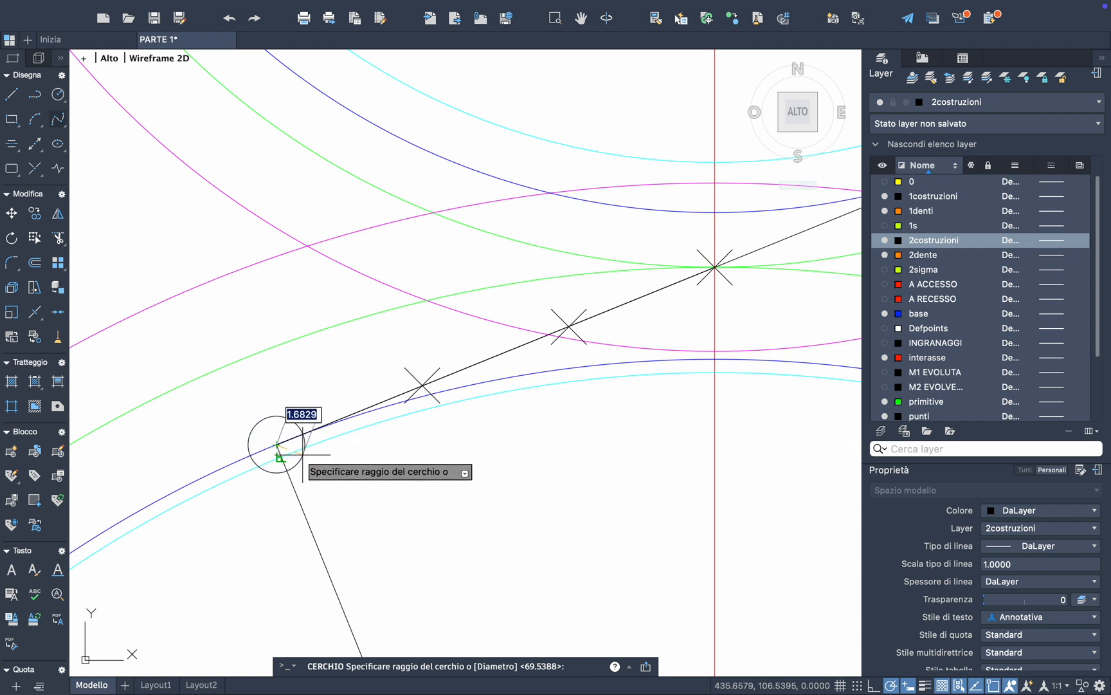
{"action": "left_click", "coordinate": [422, 384]}
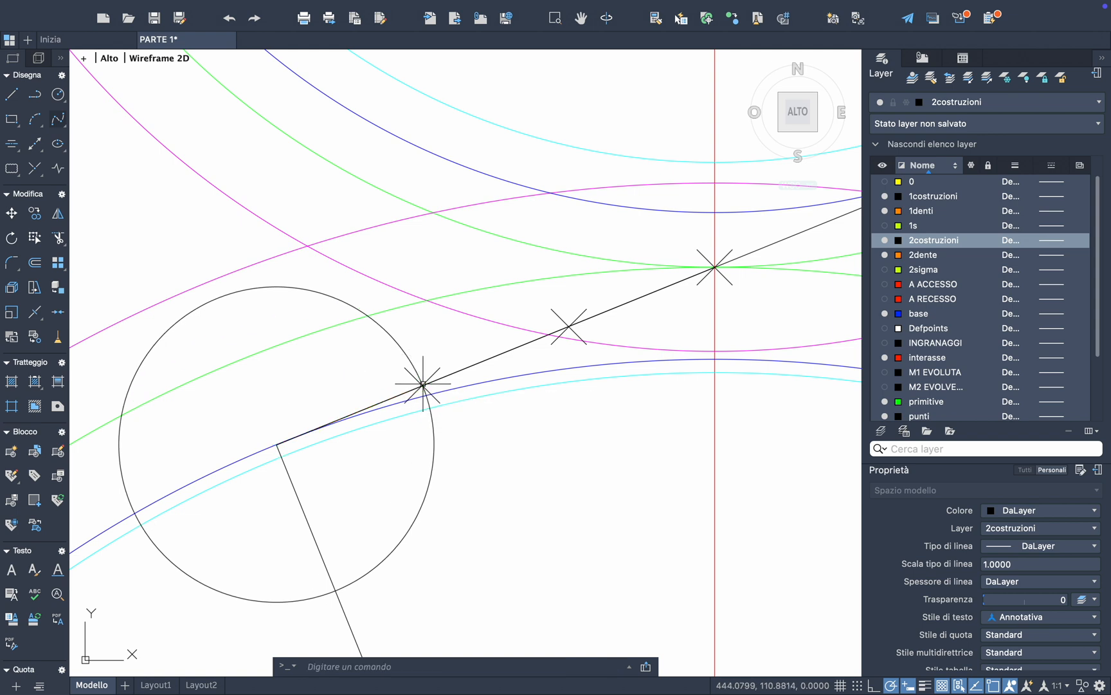
{"action": "key", "text": "Return"}
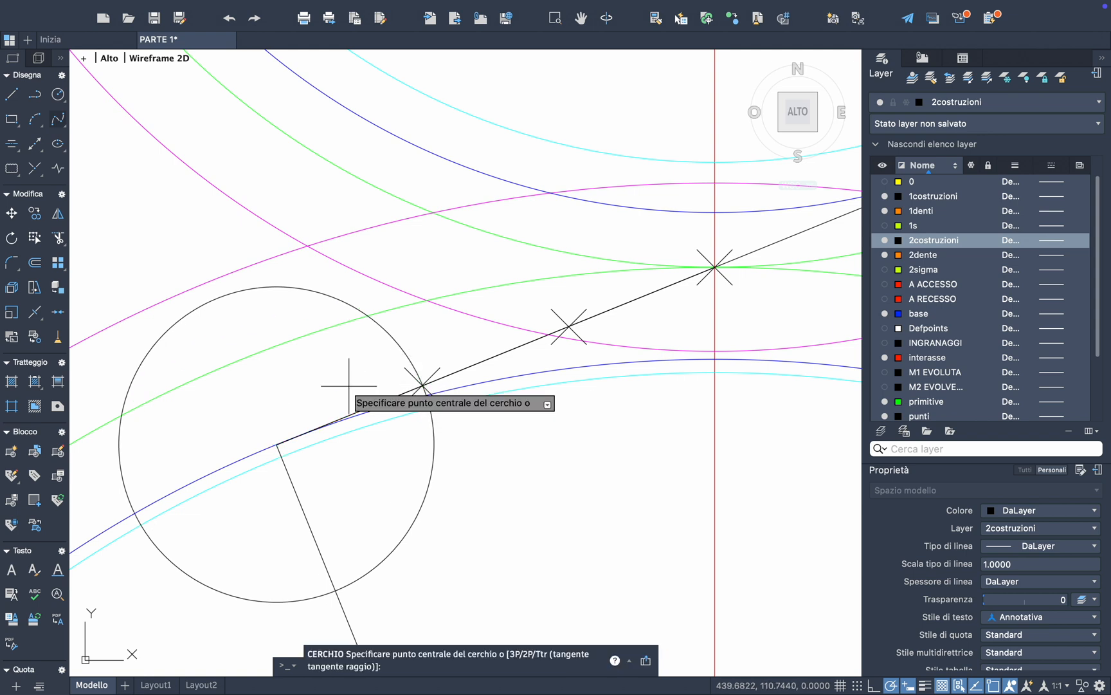
{"action": "left_click", "coordinate": [277, 444]}
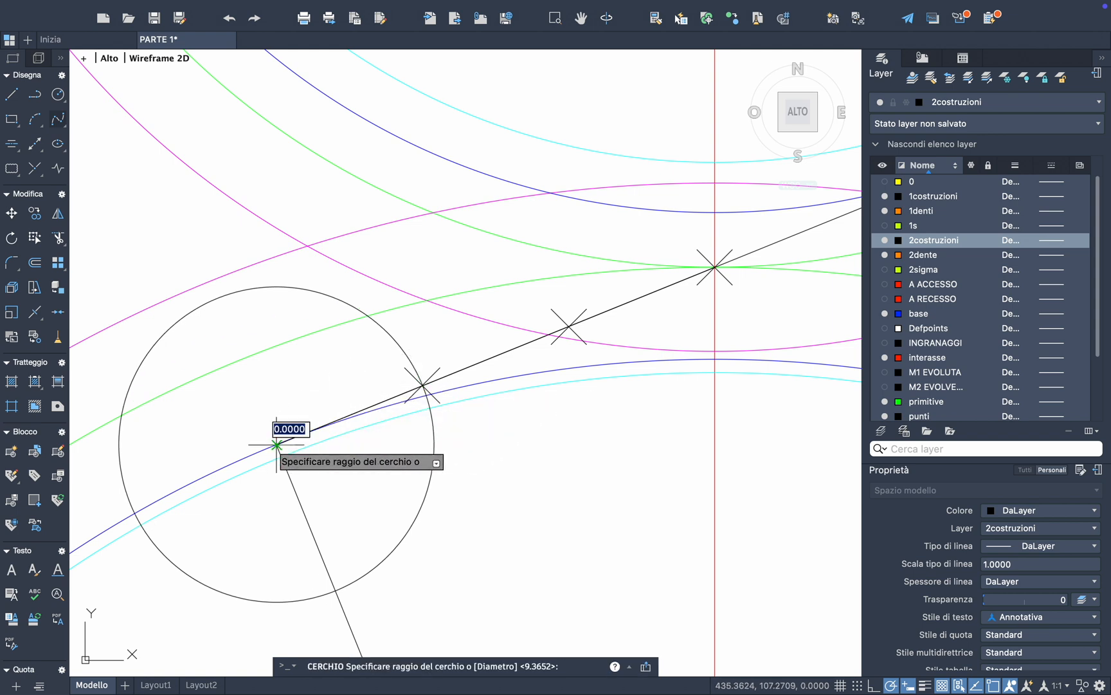
{"action": "left_click", "coordinate": [569, 326]}
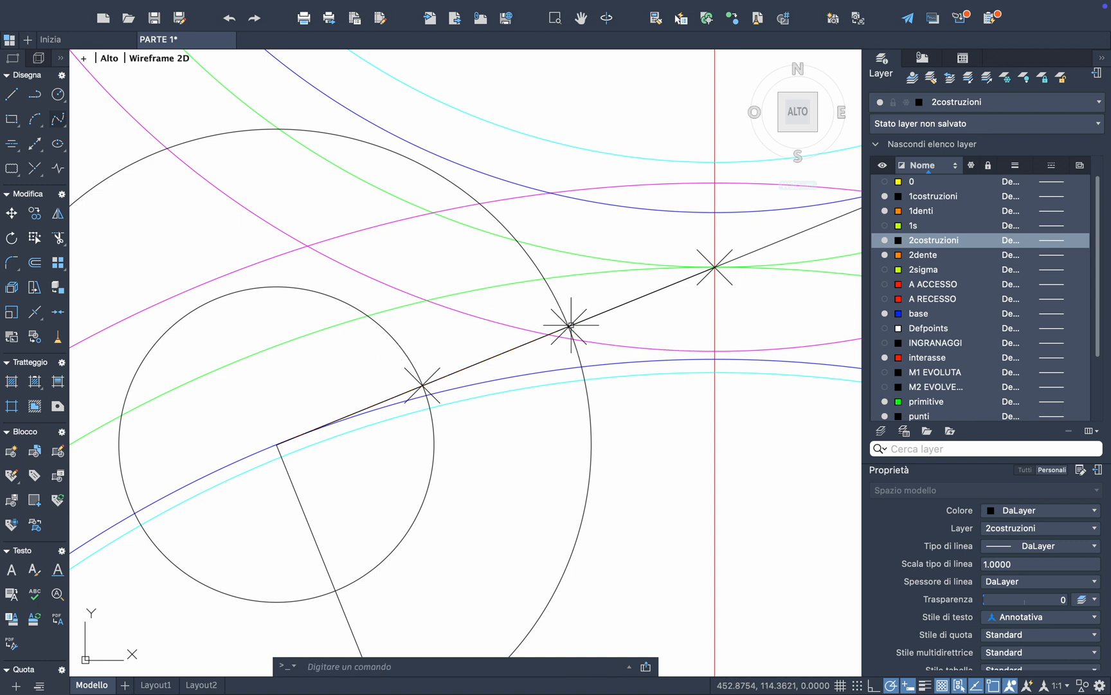
Draw a line between the two division points on the construction line
{"action": "scroll", "coordinate": [500, 374], "scroll_direction": "down", "scroll_amount": 2}
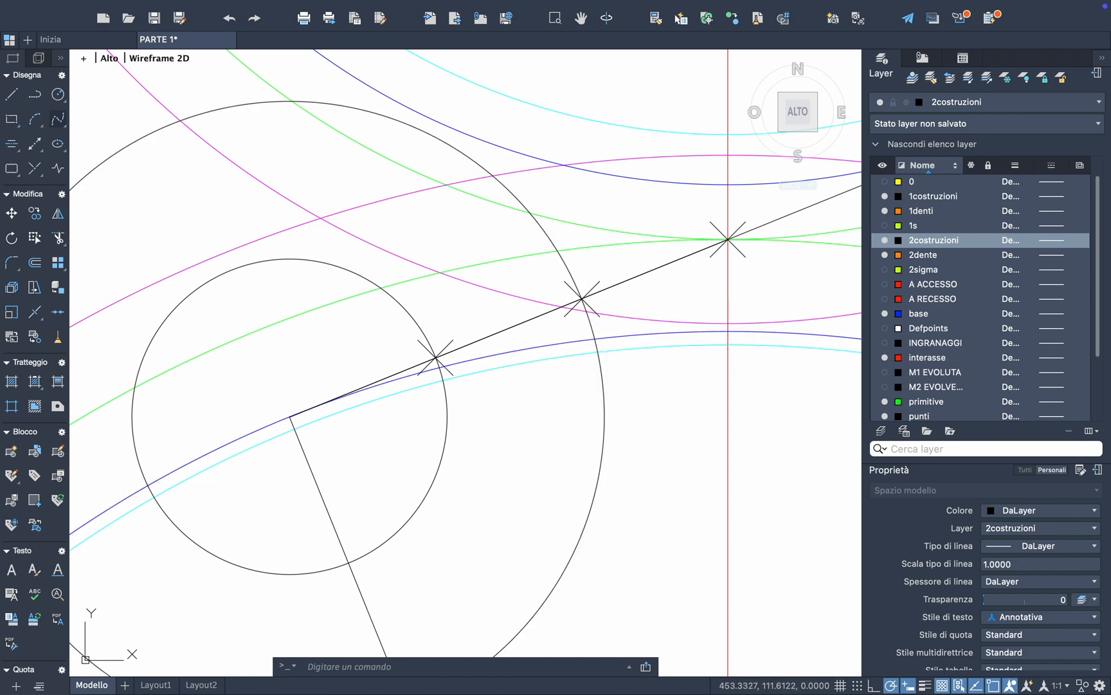
{"action": "scroll", "coordinate": [592, 343], "scroll_direction": "up", "scroll_amount": 2}
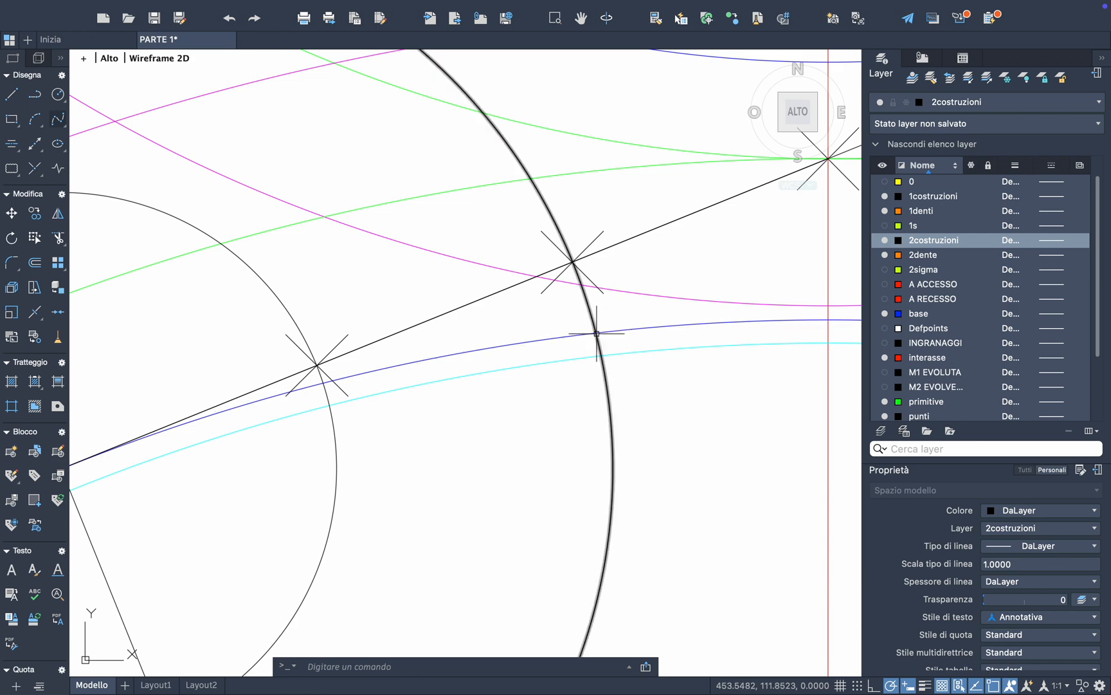
{"action": "scroll", "coordinate": [596, 337], "scroll_direction": "down", "scroll_amount": 3}
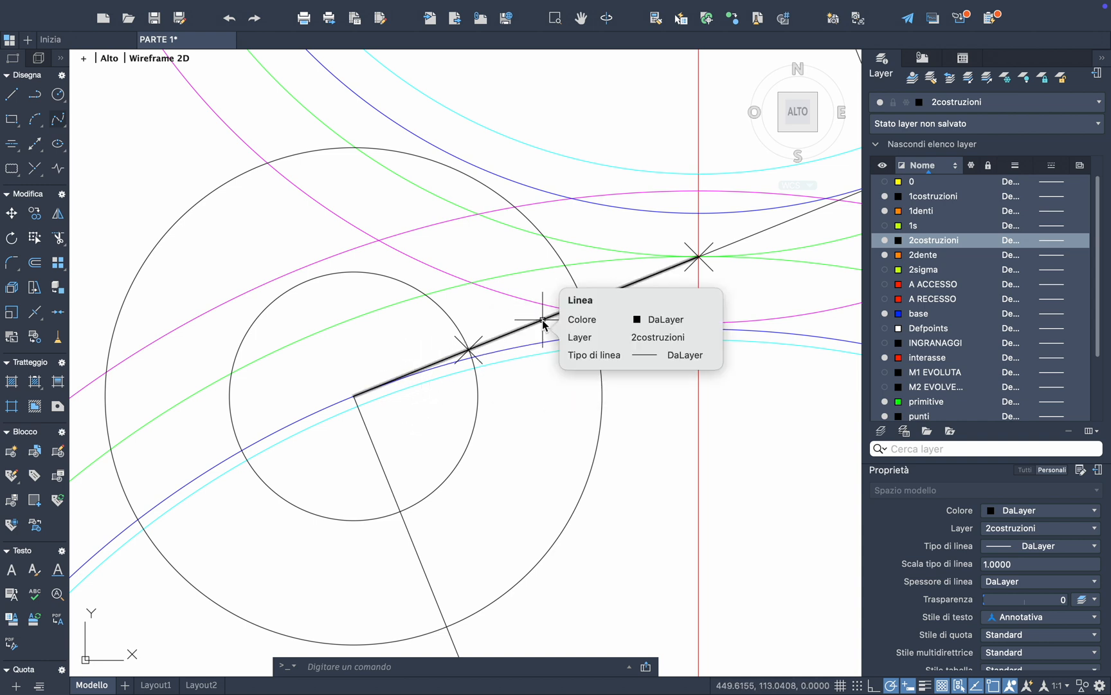
{"action": "scroll", "coordinate": [472, 341], "scroll_direction": "up", "scroll_amount": 4}
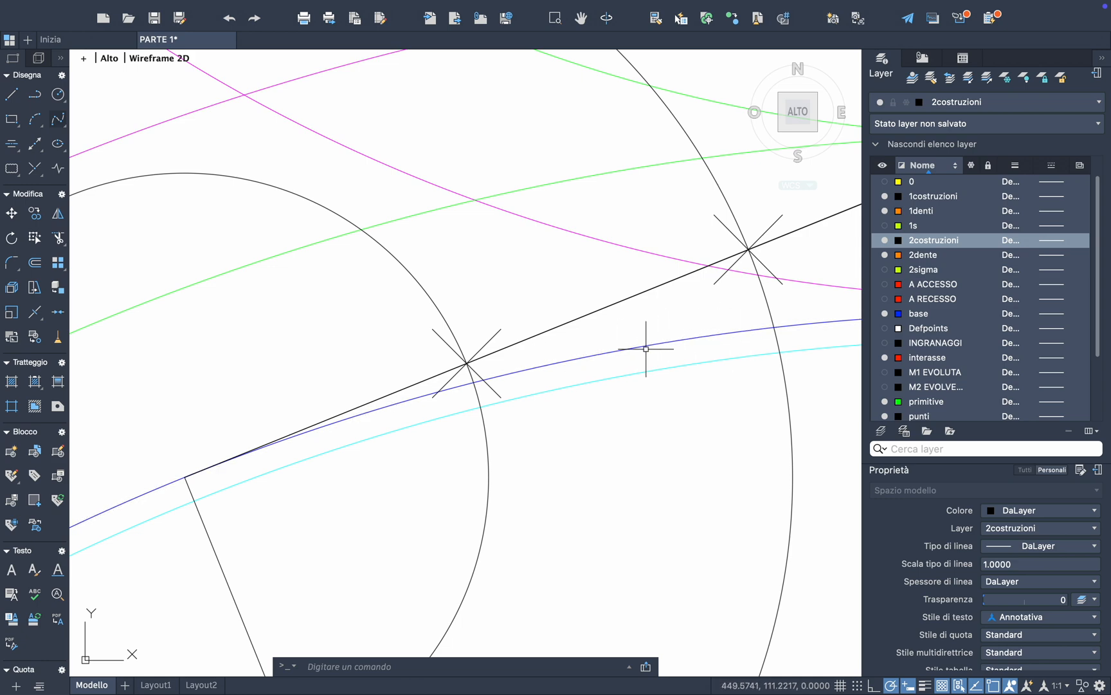
{"action": "scroll", "coordinate": [646, 349], "scroll_direction": "down", "scroll_amount": 6}
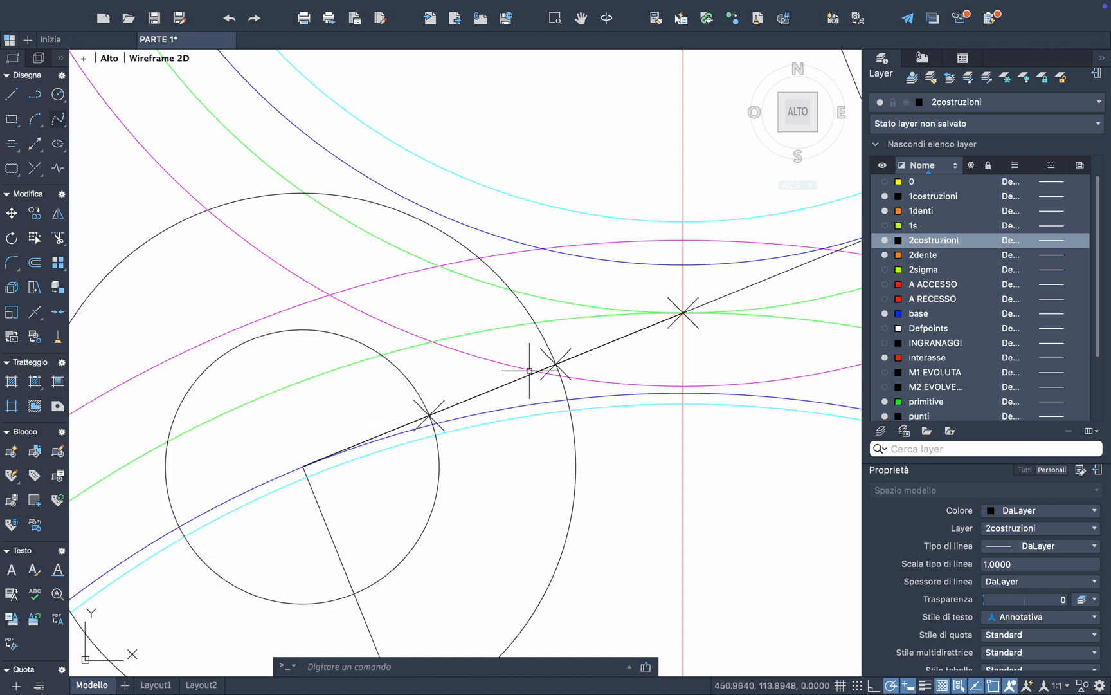
{"action": "scroll", "coordinate": [497, 405], "scroll_direction": "up", "scroll_amount": 2}
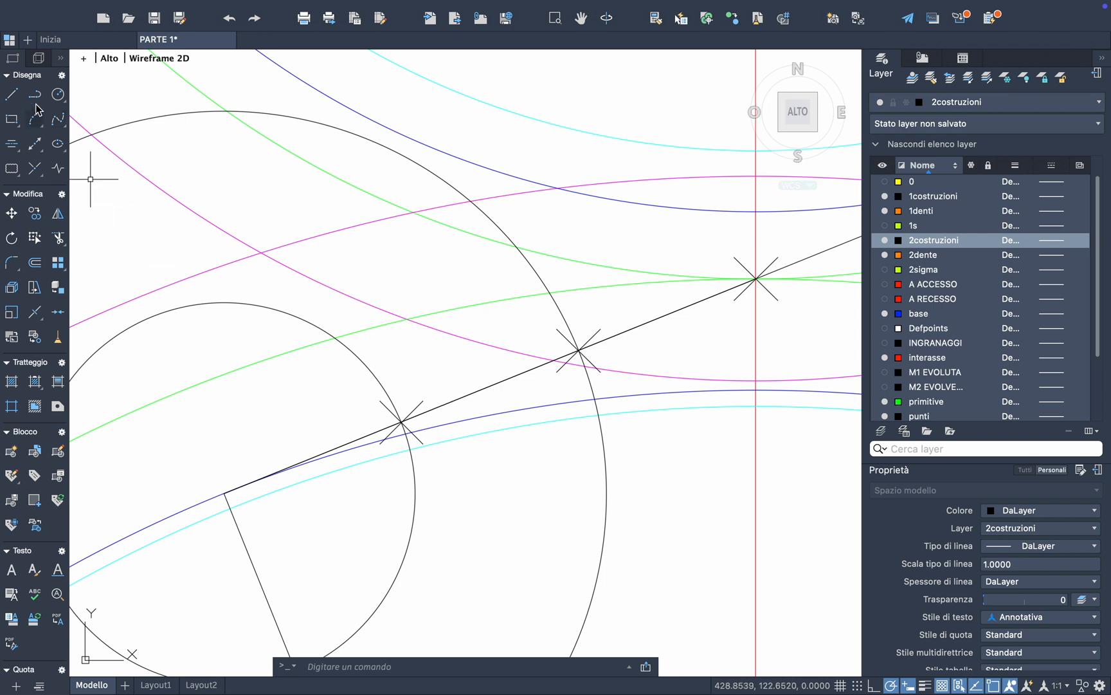
{"action": "left_click", "coordinate": [12, 95]}
{"action": "left_click", "coordinate": [401, 421]}
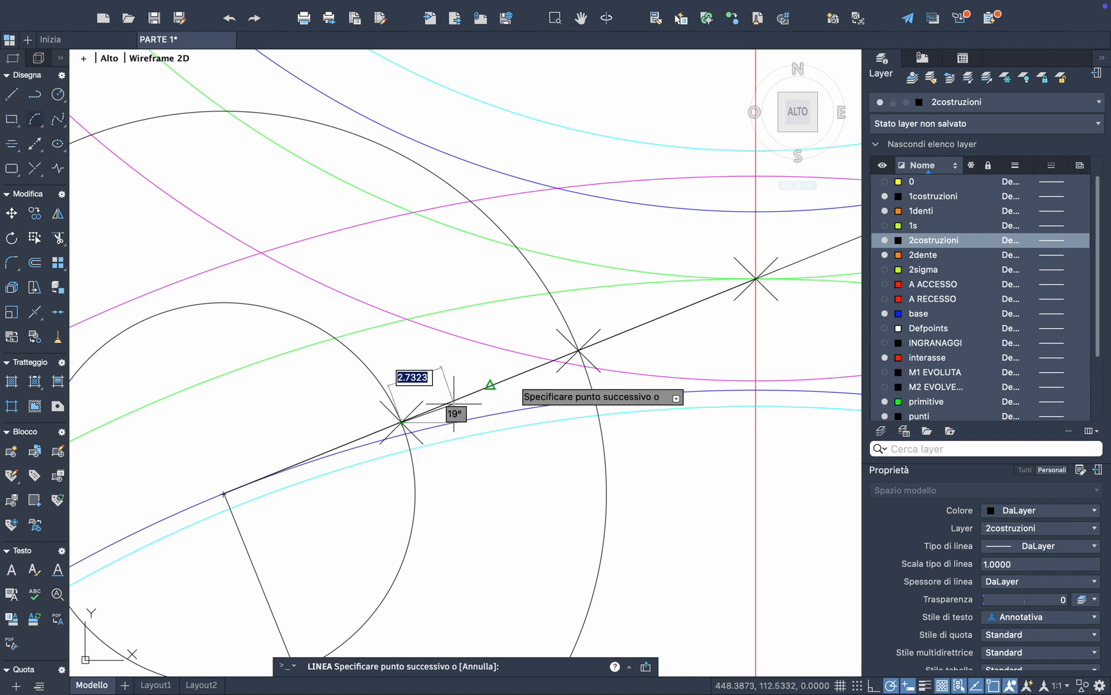
{"action": "left_click", "coordinate": [580, 351]}
{"action": "key", "text": "Return"}
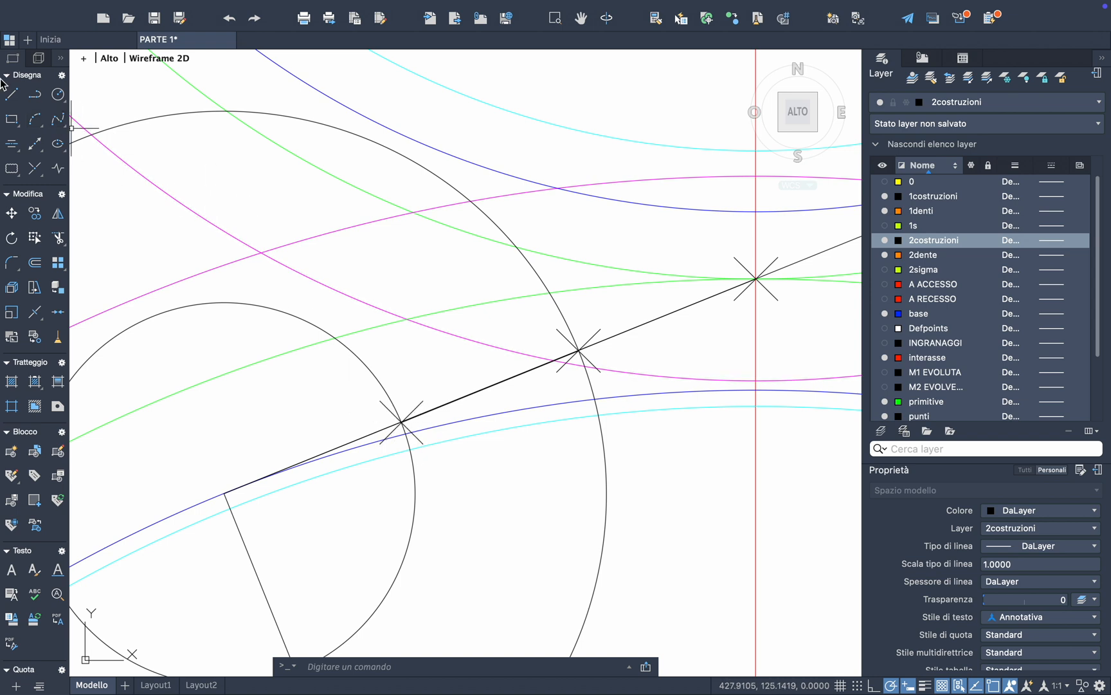
{"action": "left_click", "coordinate": [40, 121]}
{"action": "left_click", "coordinate": [402, 422]}
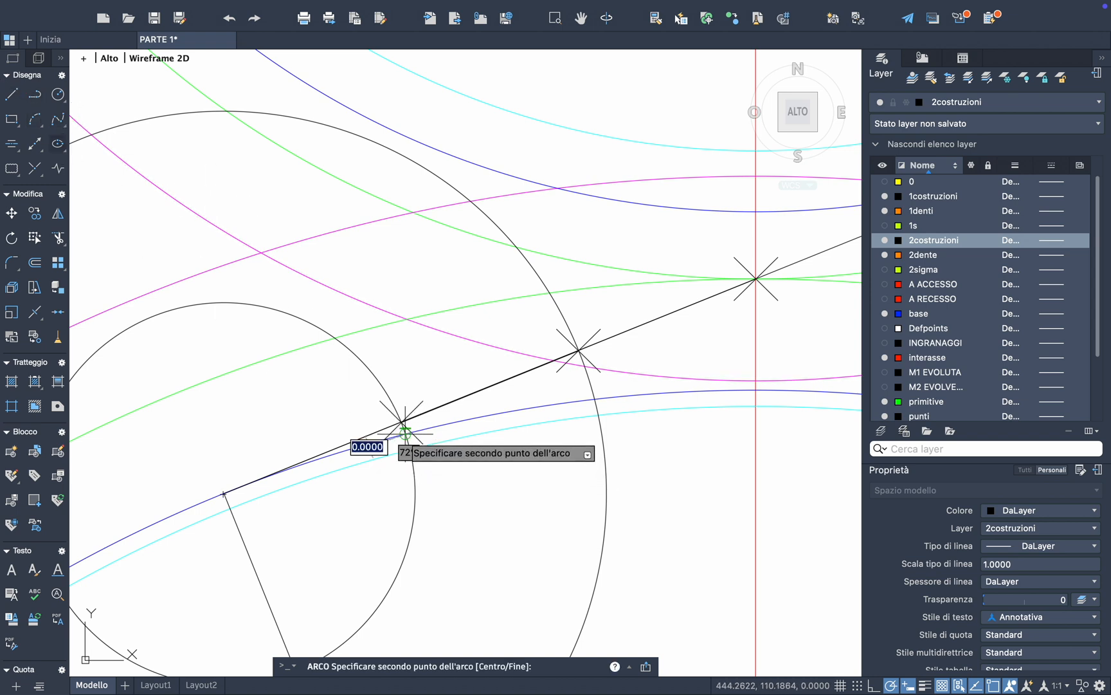
{"action": "left_click", "coordinate": [595, 399]}
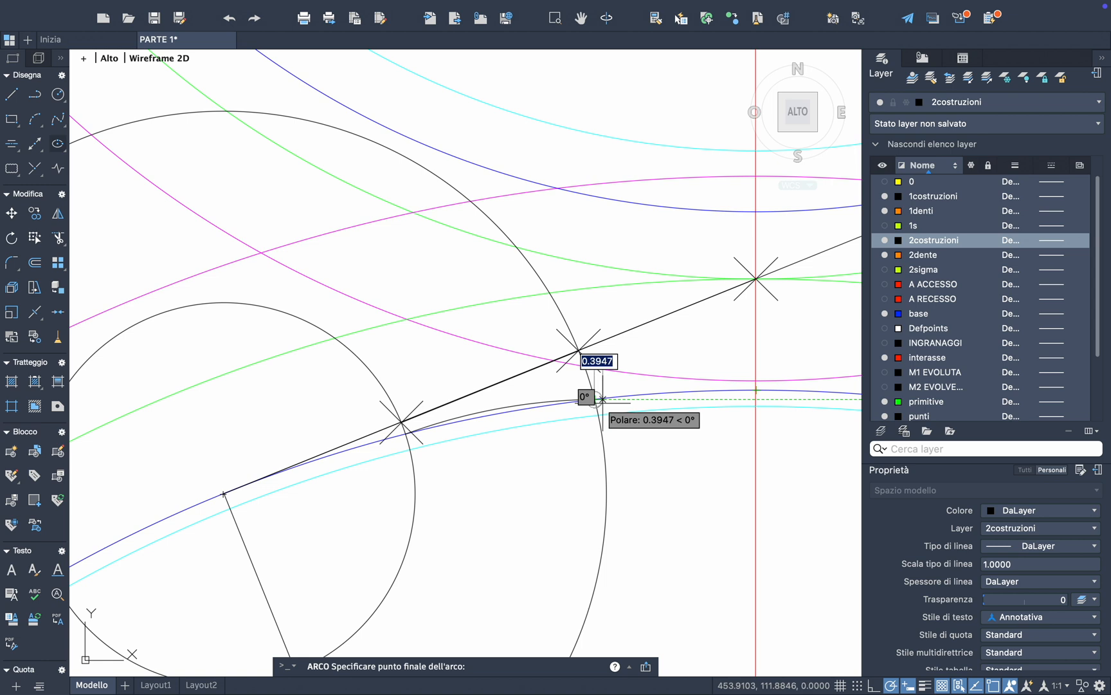
{"action": "key", "text": "Escape"}
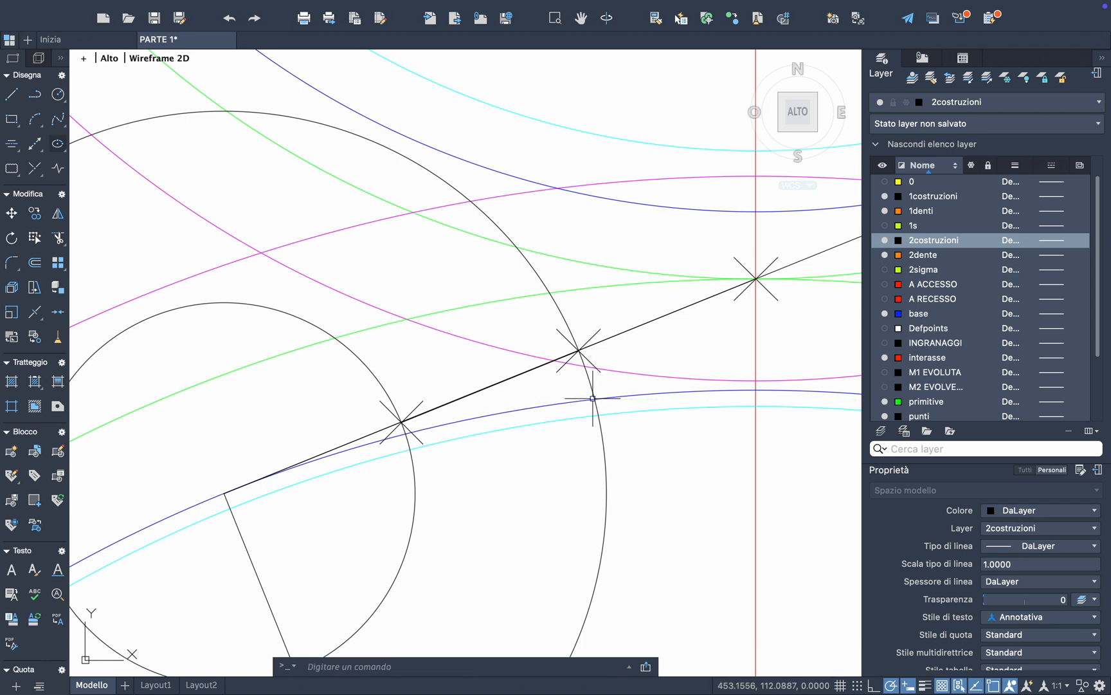
Delete the short line between the division points and both circles centred at the foot of the perpendicular
{"action": "left_click", "coordinate": [515, 378]}
{"action": "key", "text": "Escape"}
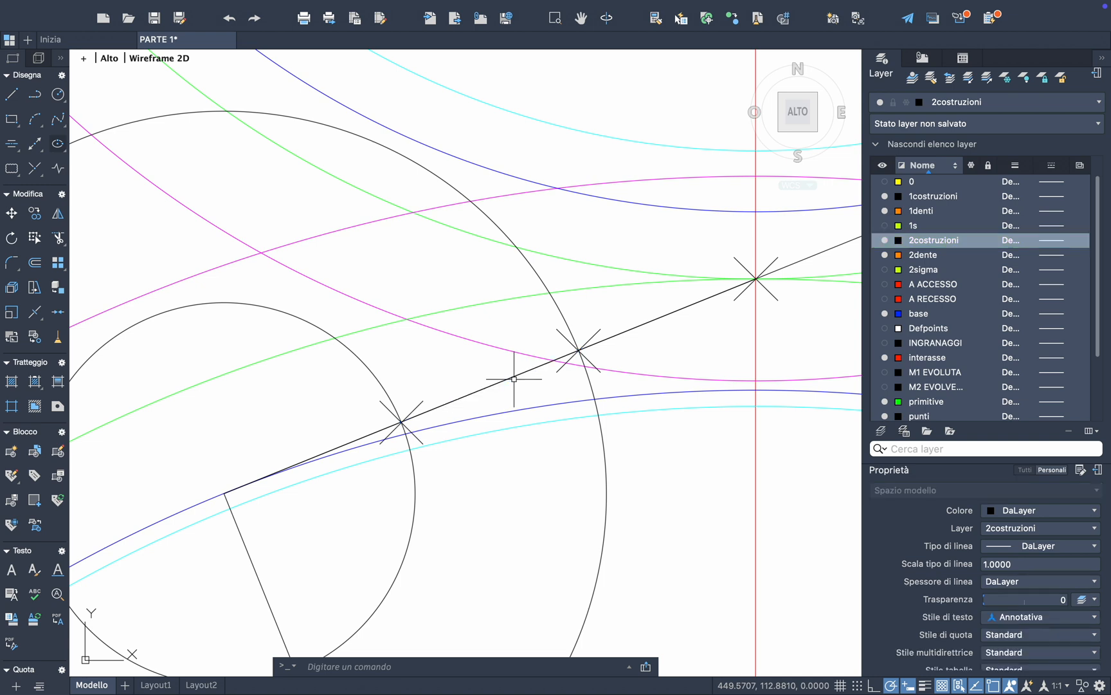
{"action": "left_click", "coordinate": [559, 310]}
{"action": "key", "text": "Escape"}
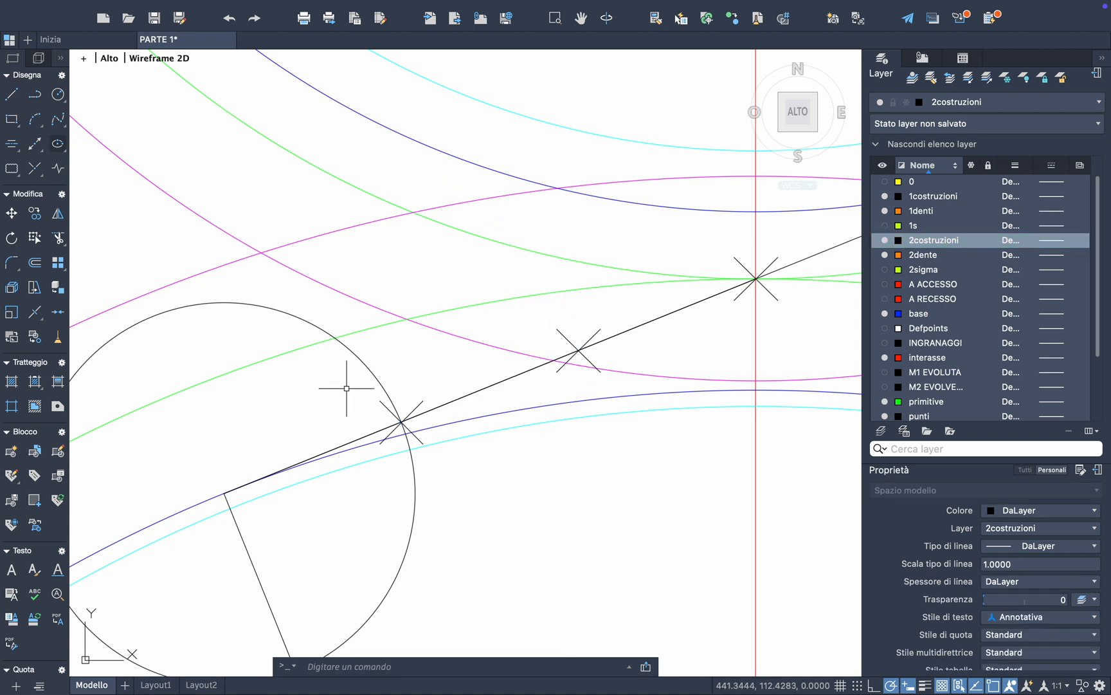
{"action": "left_click", "coordinate": [368, 376]}
{"action": "key", "text": "Delete"}
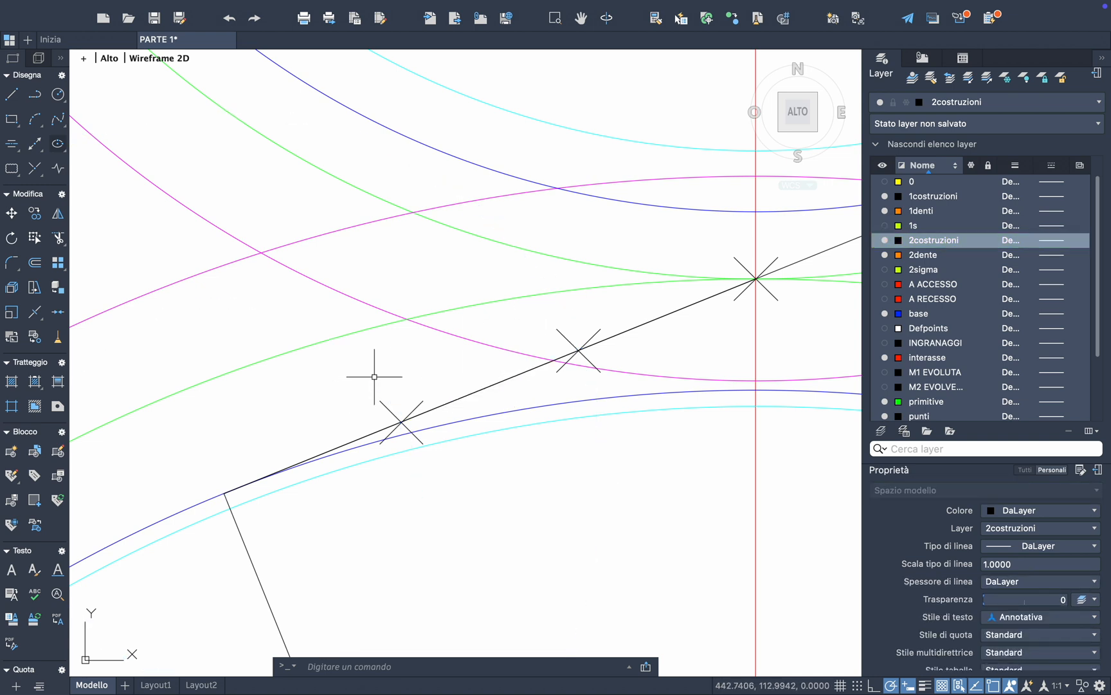
{"action": "scroll", "coordinate": [374, 377], "scroll_direction": "down", "scroll_amount": 2}
{"action": "scroll", "coordinate": [374, 377], "scroll_direction": "down", "scroll_amount": 3}
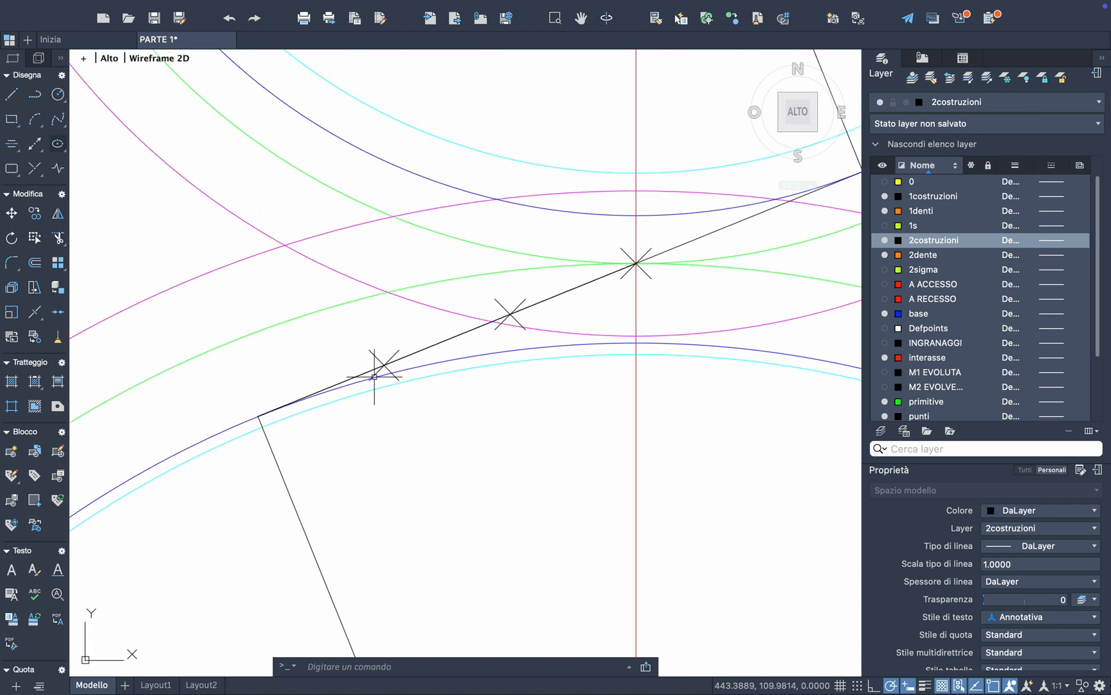
{"action": "left_click", "coordinate": [35, 118]}
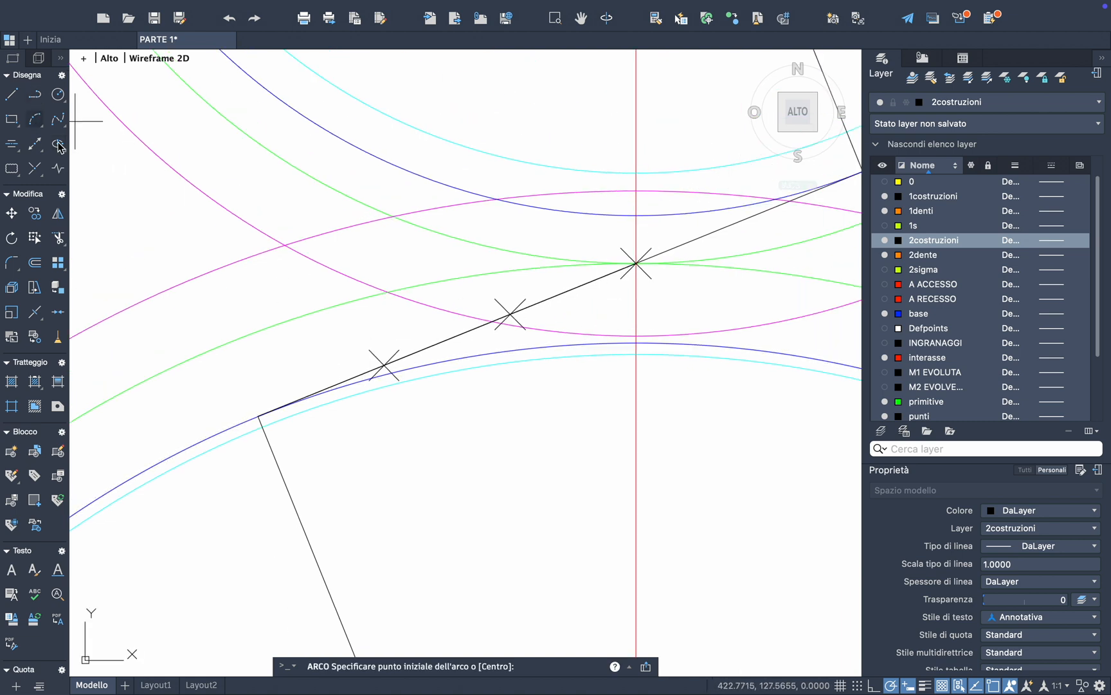
{"action": "left_click", "coordinate": [258, 416]}
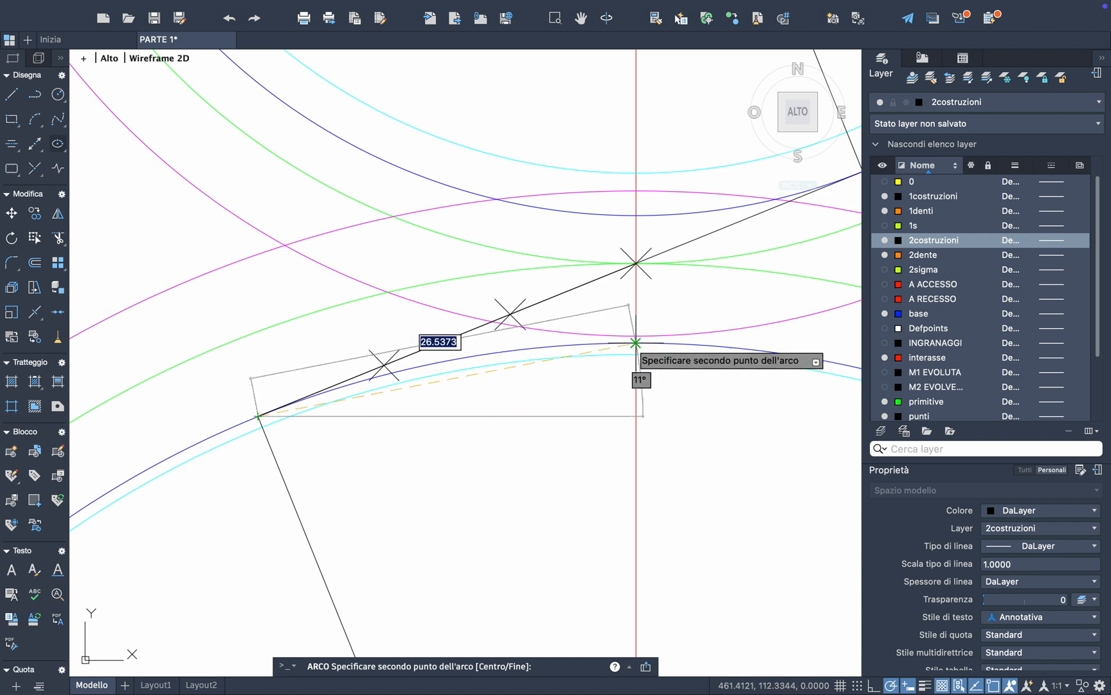
{"action": "left_click", "coordinate": [636, 343]}
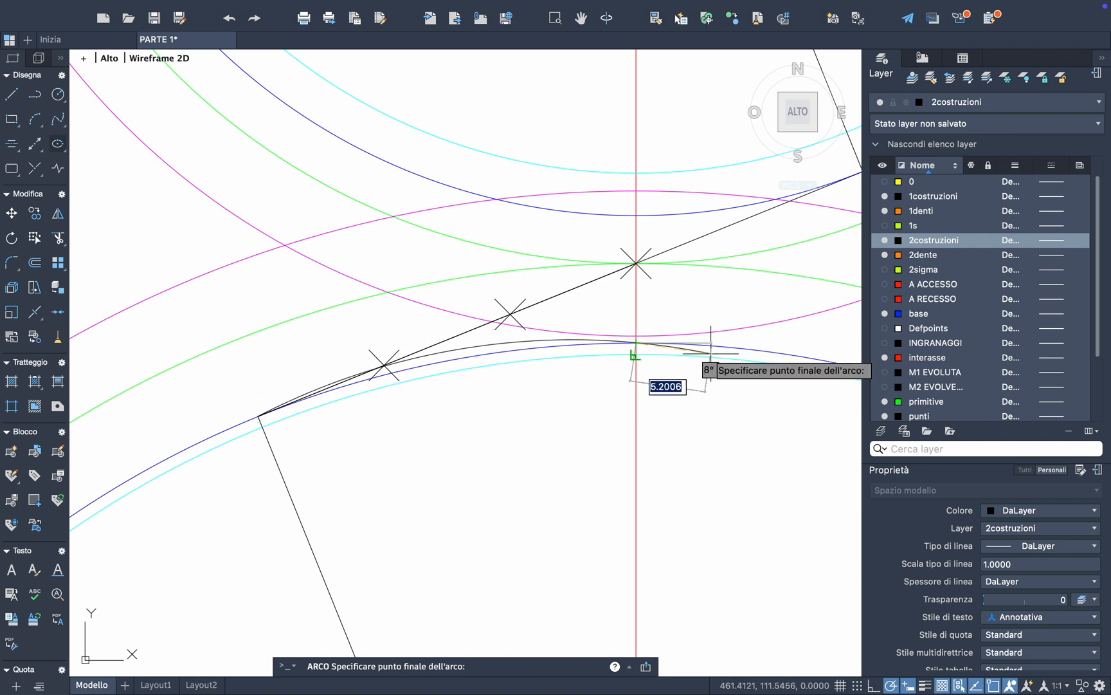
{"action": "middle_click_drag", "start_coordinate": [730, 342], "coordinate": [569, 345]}
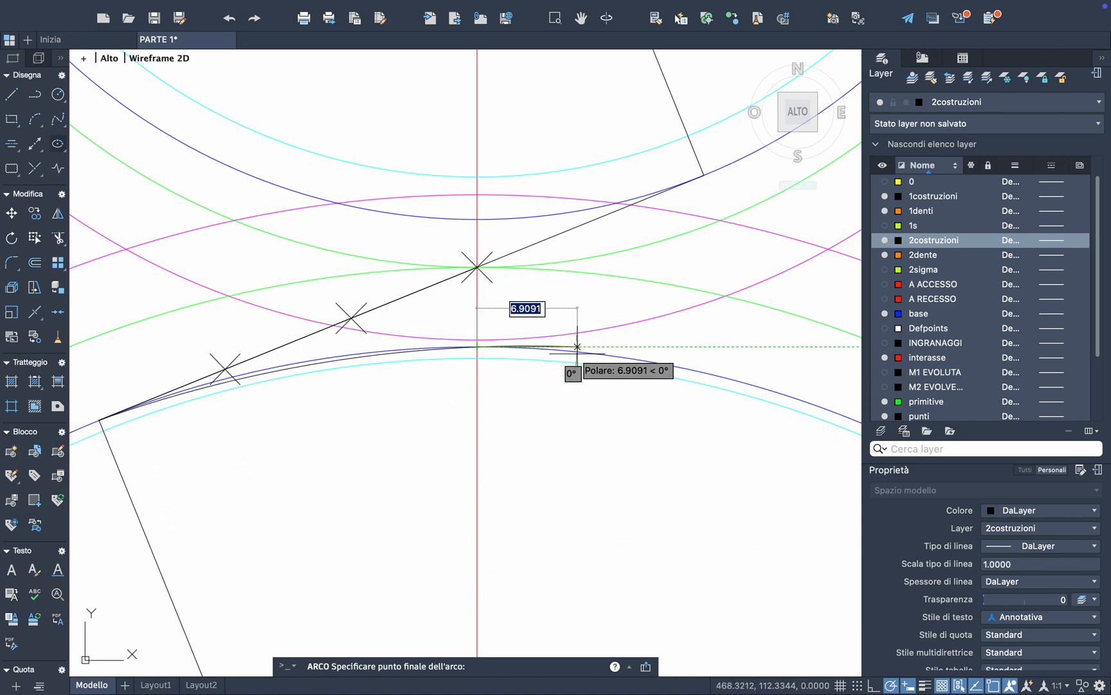
{"action": "scroll", "coordinate": [604, 346], "scroll_direction": "up", "scroll_amount": 3}
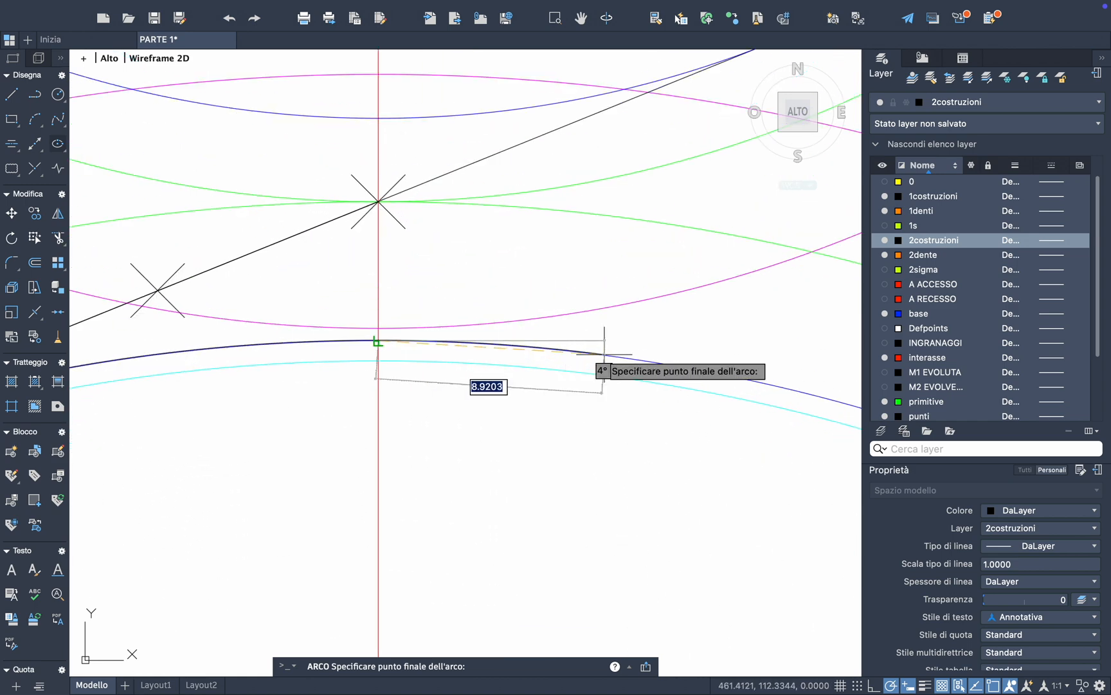
{"action": "scroll", "coordinate": [694, 377], "scroll_direction": "down", "scroll_amount": 6}
{"action": "scroll", "coordinate": [700, 360], "scroll_direction": "right", "scroll_amount": 5}
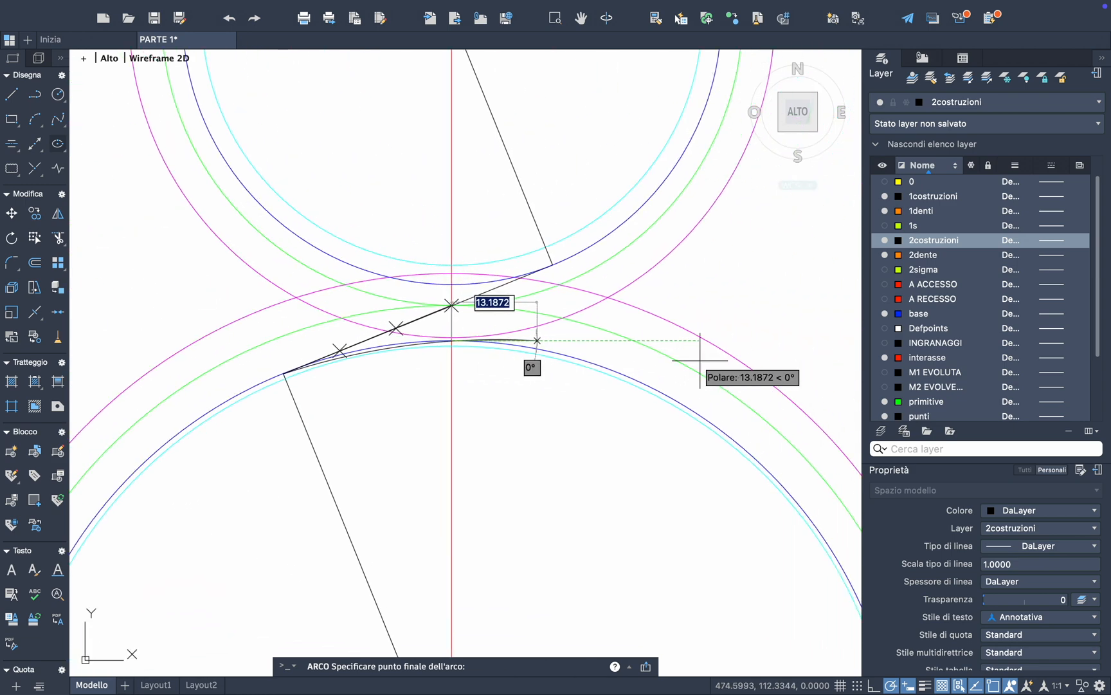
{"action": "left_click", "coordinate": [573, 357]}
Draw a short slanted line about 7.6 long across the lower gear's base circle, on the right of the centre line
{"action": "left_click", "coordinate": [16, 99]}
{"action": "scroll", "coordinate": [484, 298], "scroll_direction": "up", "scroll_amount": 2}
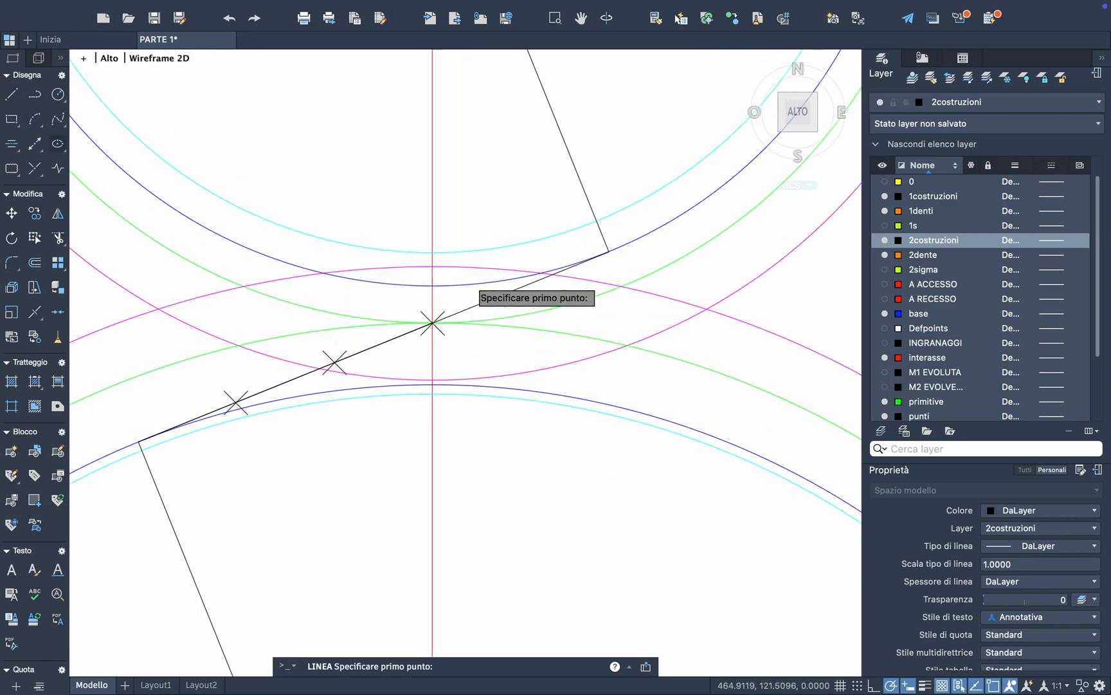
{"action": "left_click", "coordinate": [546, 404]}
{"action": "left_click", "coordinate": [615, 381]}
{"action": "key", "text": "Return"}
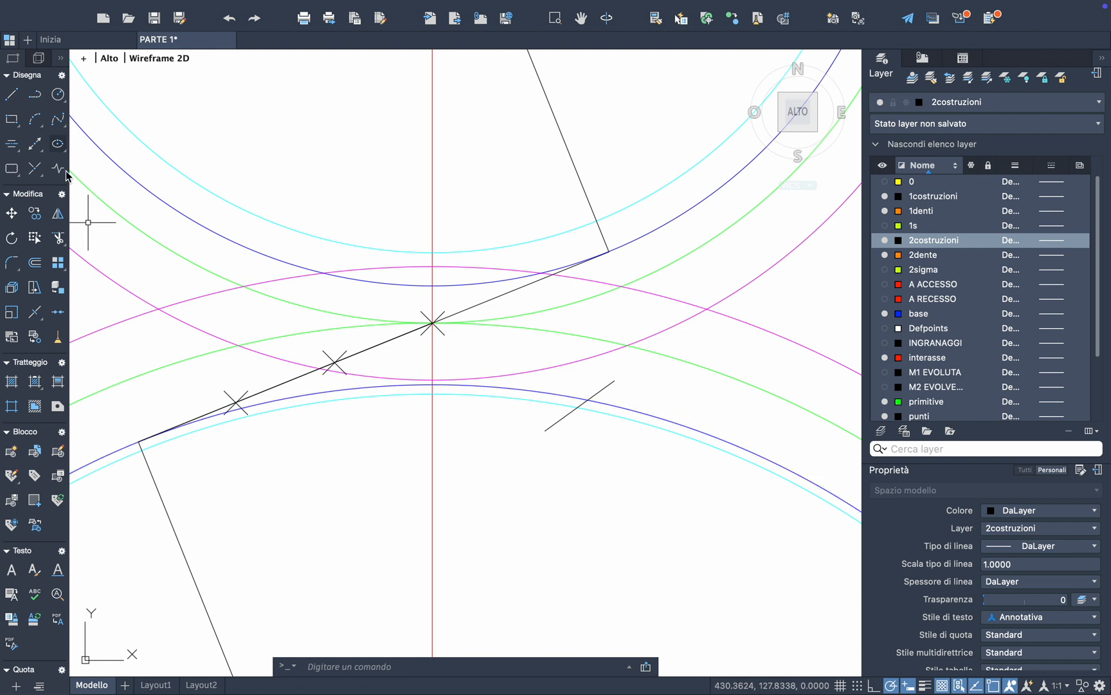
Draw a three-point arc over the lower base circle from the perpendicular's foot through the centre line to the short slanted line, and delete that line
{"action": "left_click", "coordinate": [36, 121]}
{"action": "left_click", "coordinate": [138, 442]}
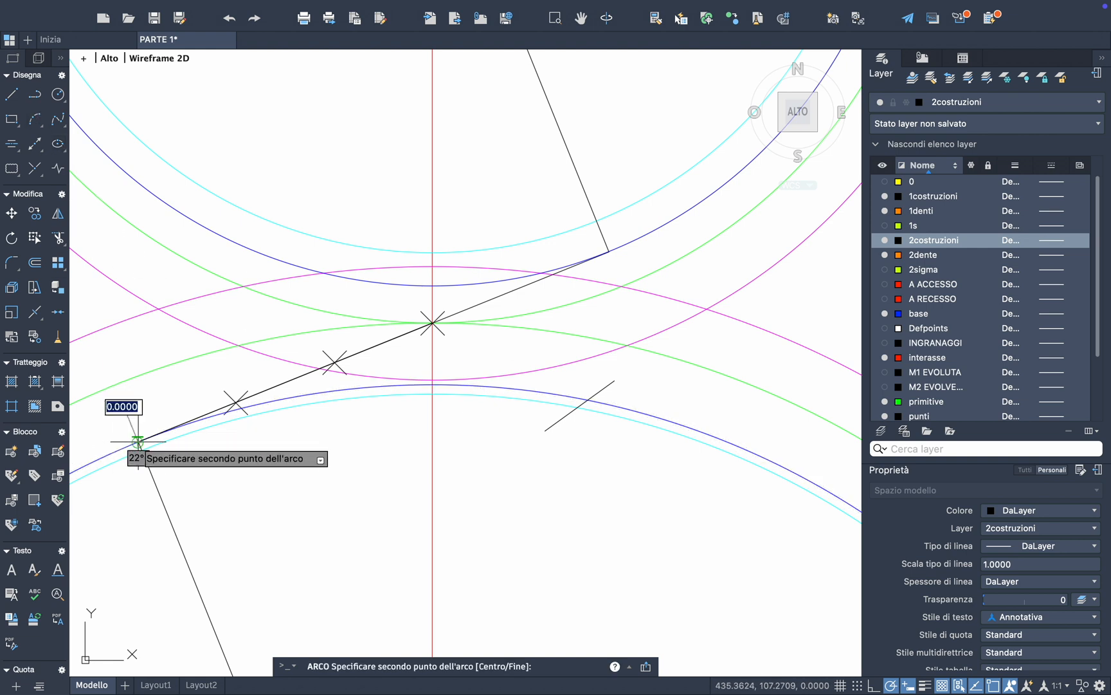
{"action": "left_click", "coordinate": [432, 385]}
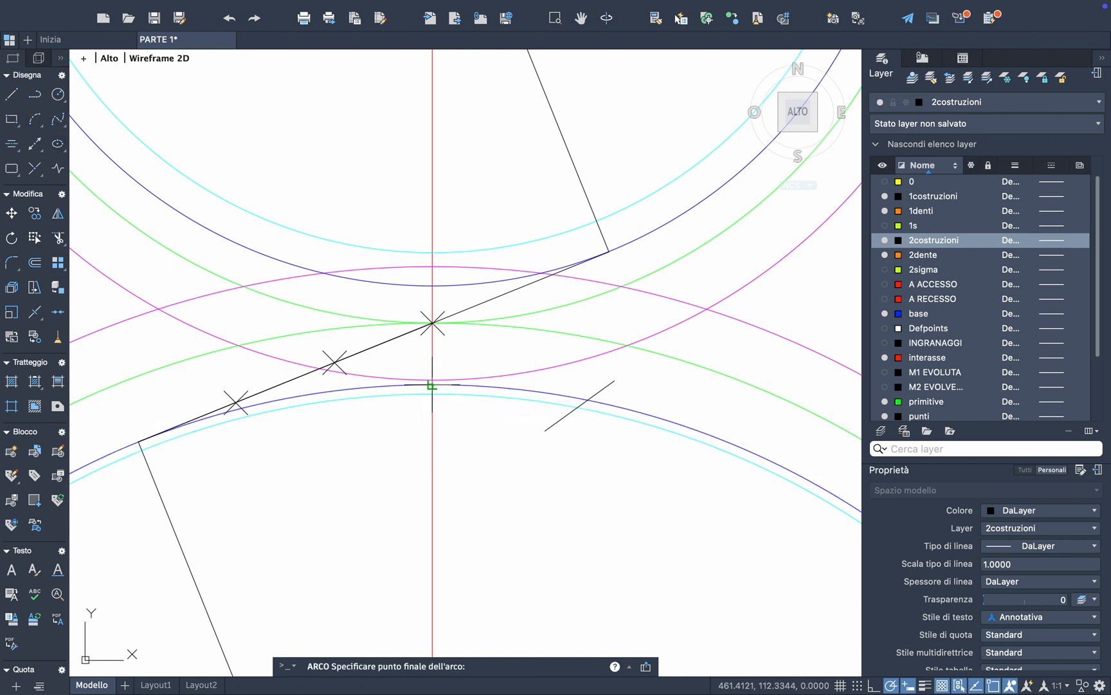
{"action": "left_click", "coordinate": [587, 399]}
{"action": "key", "text": "Return"}
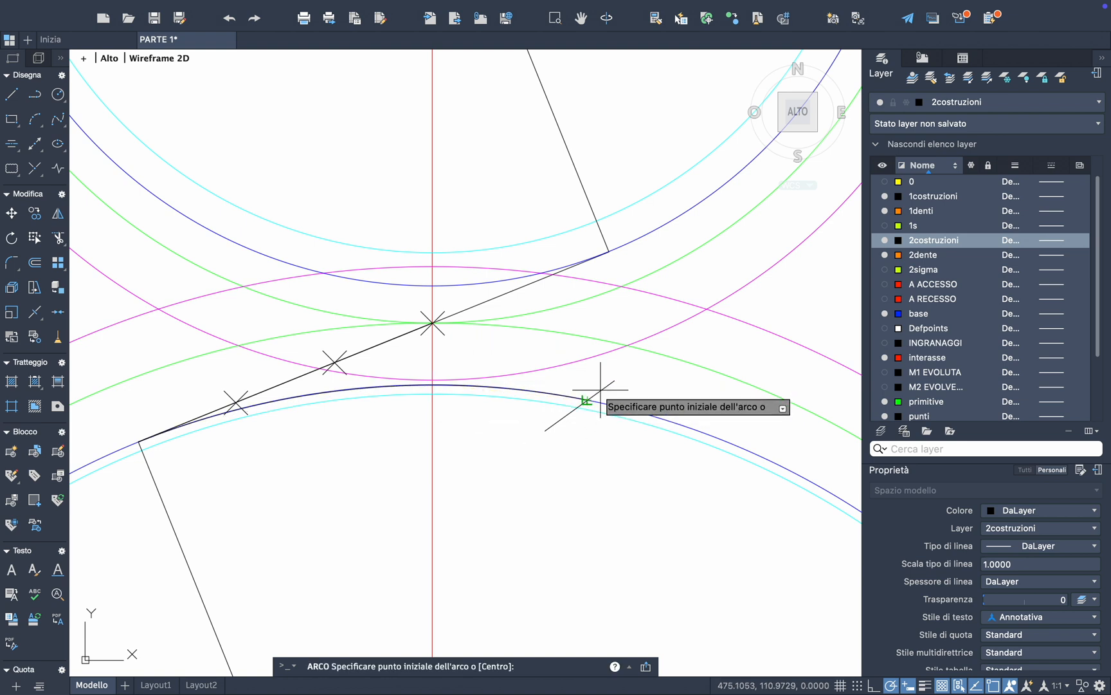
{"action": "key", "text": "Escape"}
{"action": "left_click", "coordinate": [603, 390]}
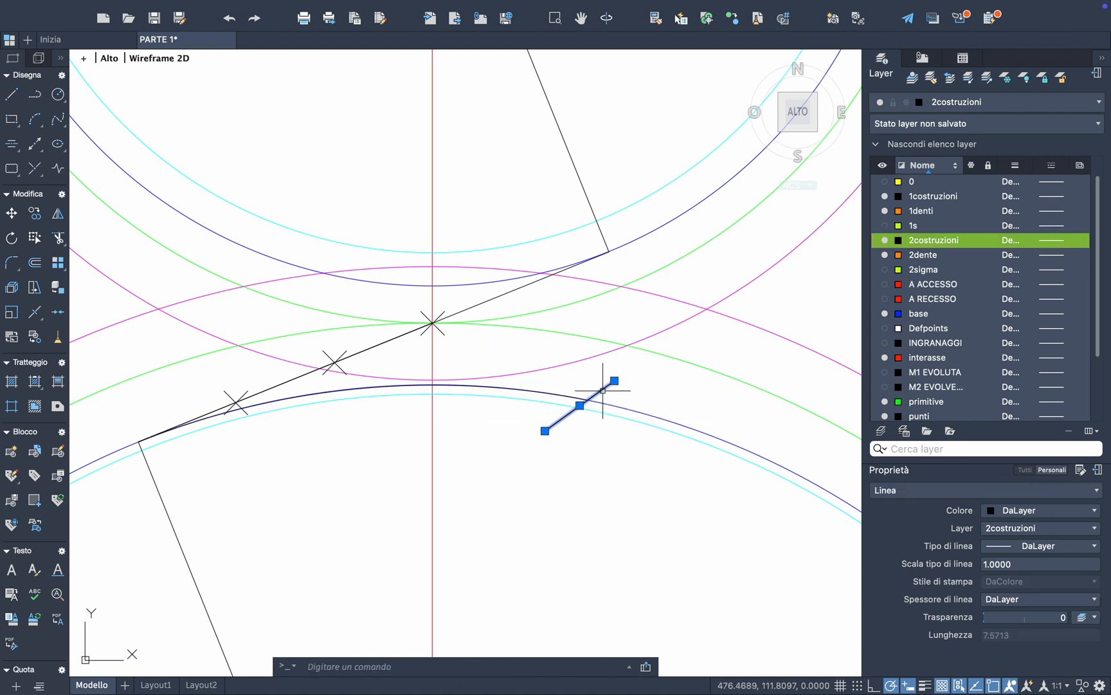
{"action": "key", "text": "Delete"}
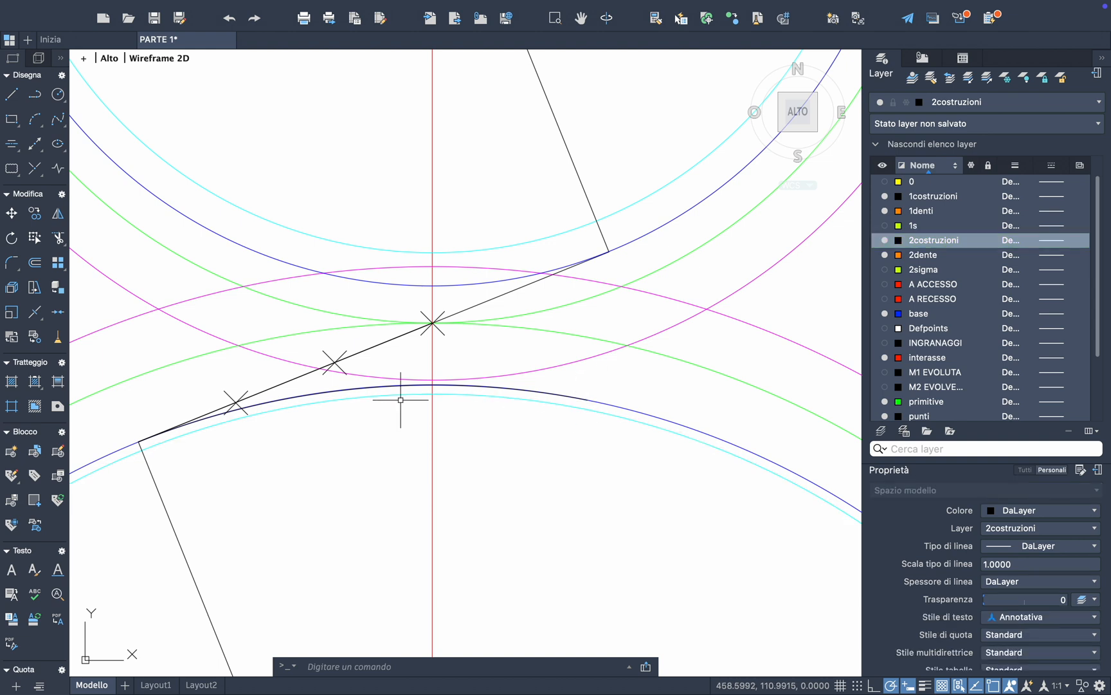
Place measured points along the new base-circle arc, spaced by the distance from the second division point to the primitive circles' contact point
{"action": "scroll", "coordinate": [397, 397], "scroll_direction": "left", "scroll_amount": 5}
{"action": "scroll", "coordinate": [330, 437], "scroll_direction": "up", "scroll_amount": 3}
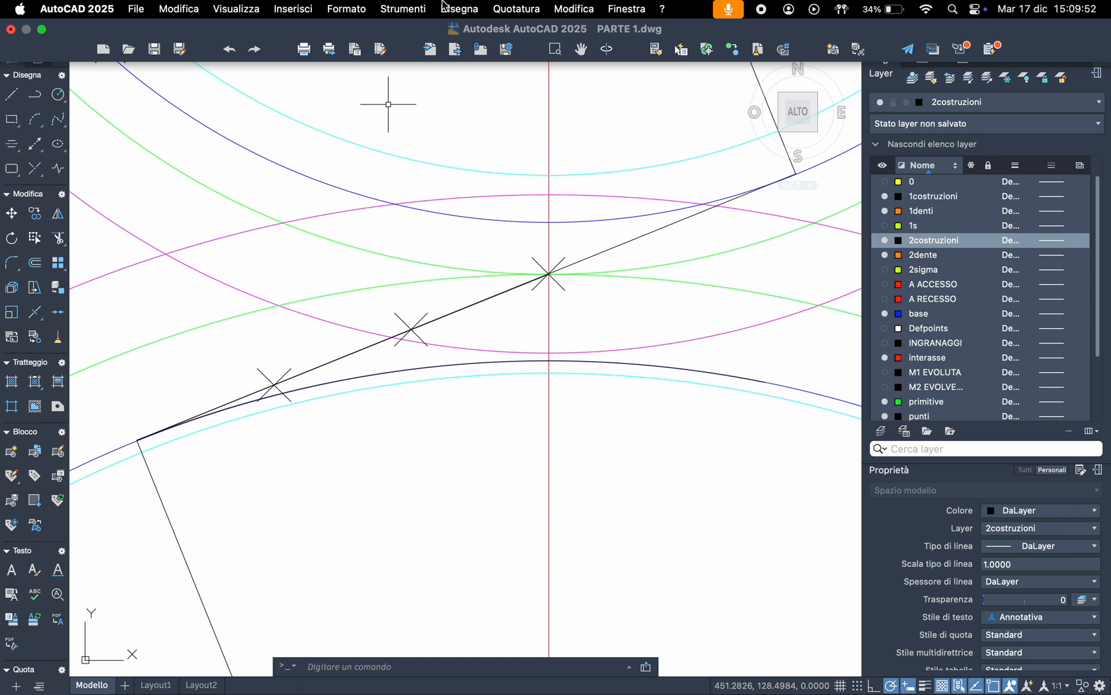
{"action": "left_click", "coordinate": [461, 9]}
{"action": "mouse_move", "coordinate": [487, 287]}
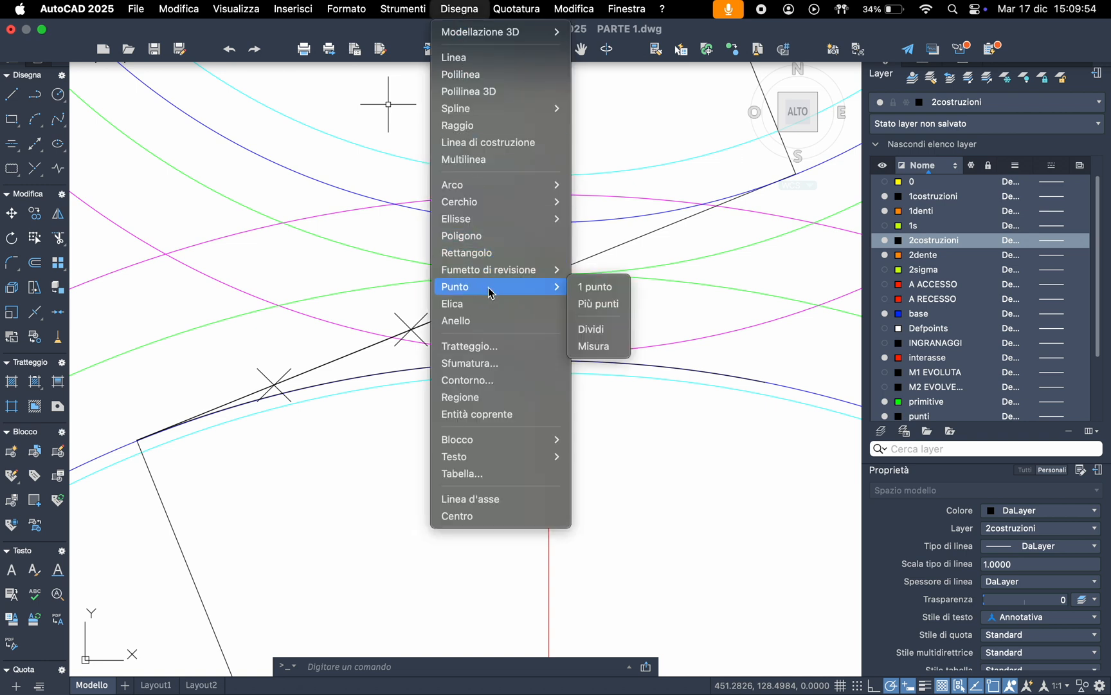
{"action": "left_click", "coordinate": [598, 347]}
{"action": "mouse_move", "coordinate": [441, 31]}
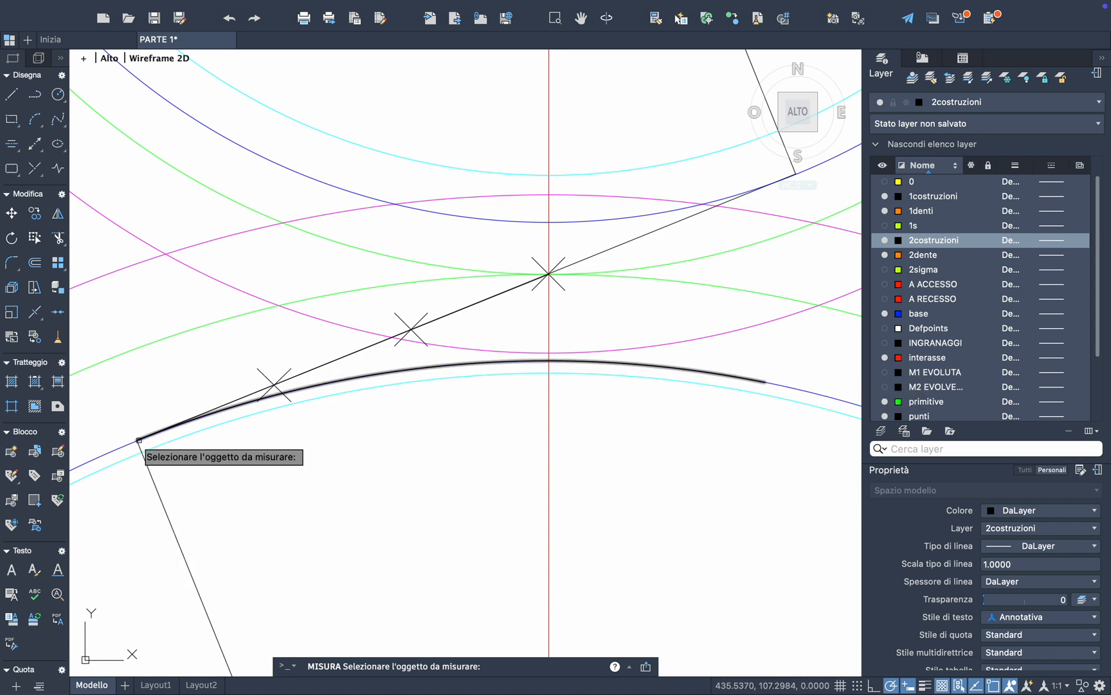
{"action": "left_click", "coordinate": [205, 416]}
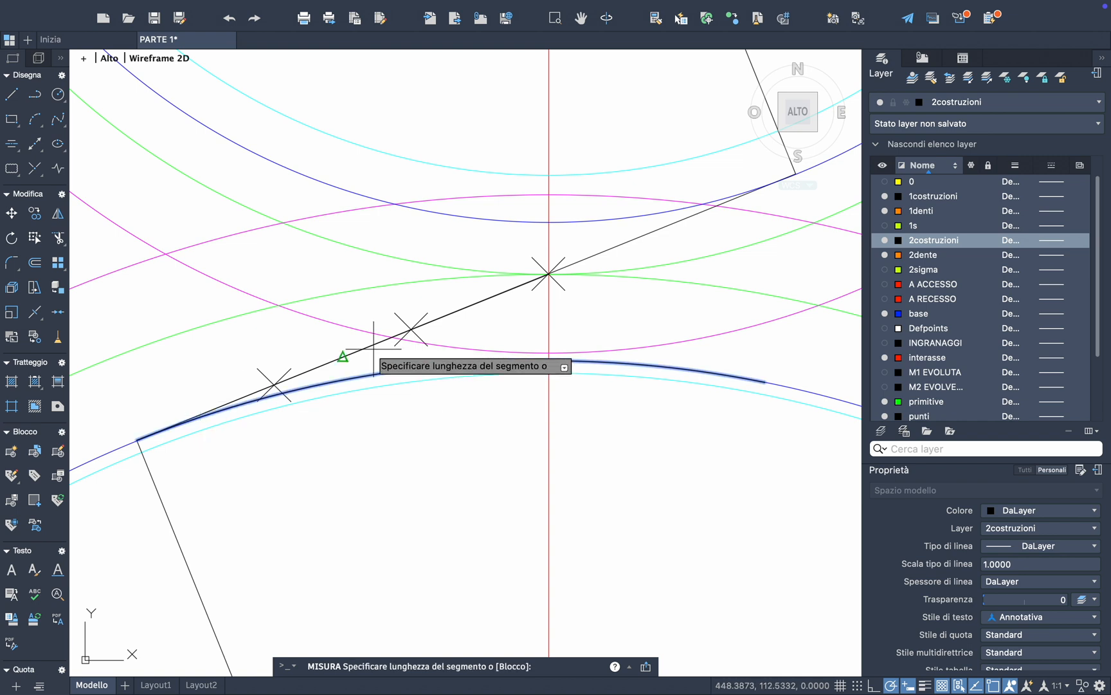
{"action": "left_click", "coordinate": [412, 330]}
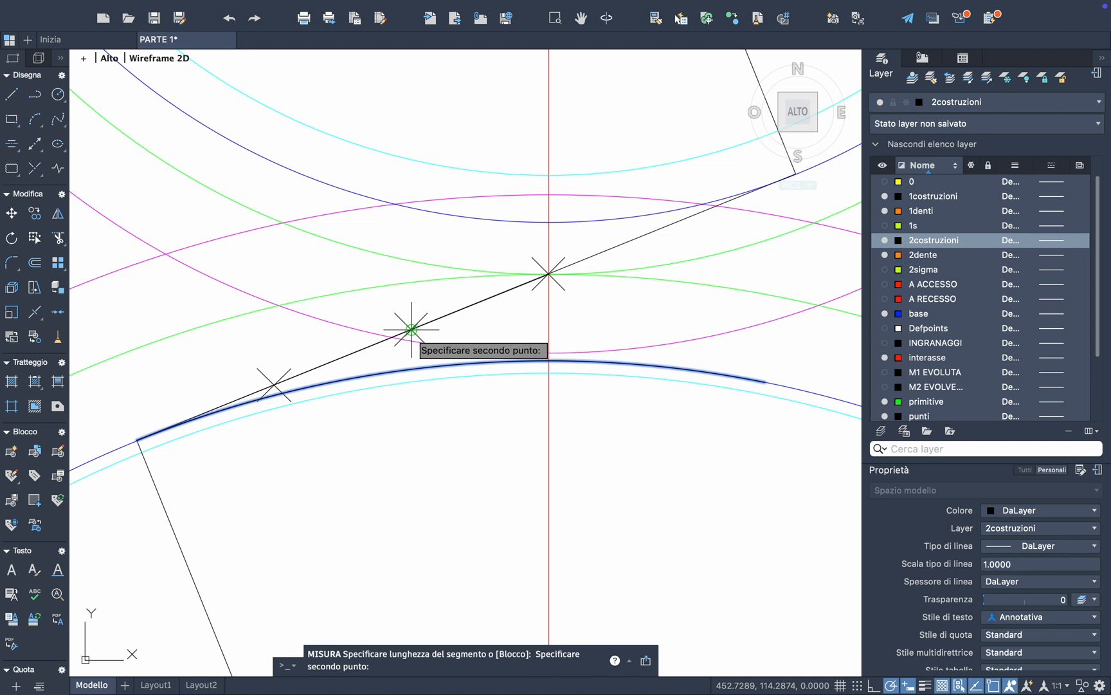
{"action": "left_click", "coordinate": [548, 274]}
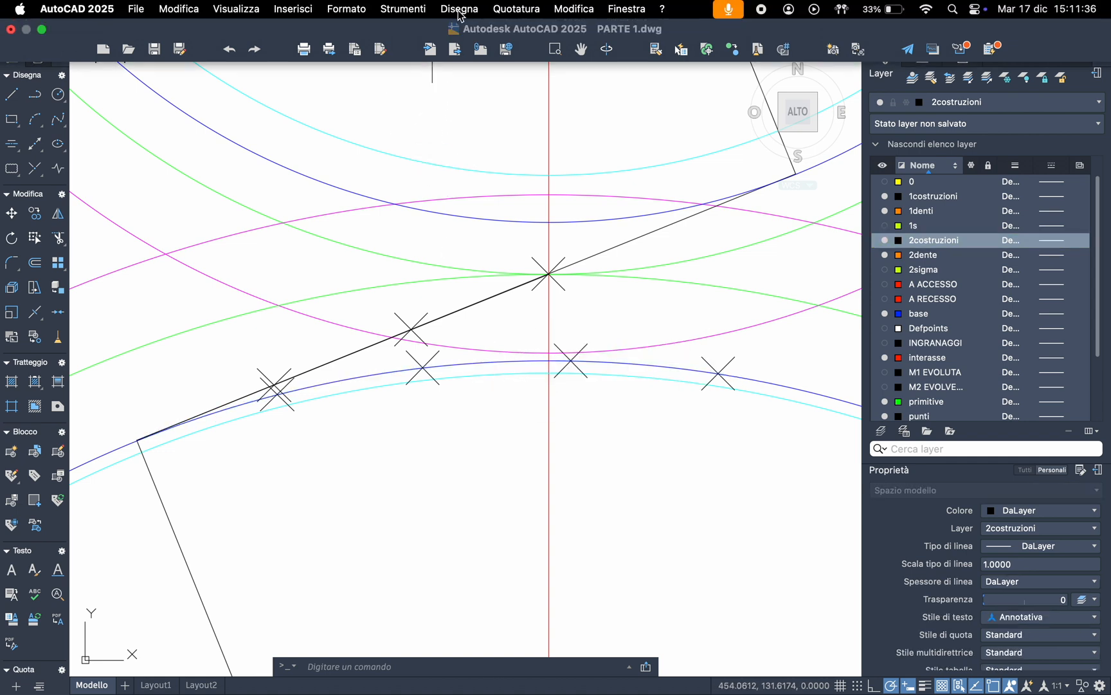
Add a linear dimension rotated parallel to the line of action, from the first division point to the primitive circles' contact point
{"action": "left_click", "coordinate": [461, 10]}
{"action": "mouse_move", "coordinate": [522, 13]}
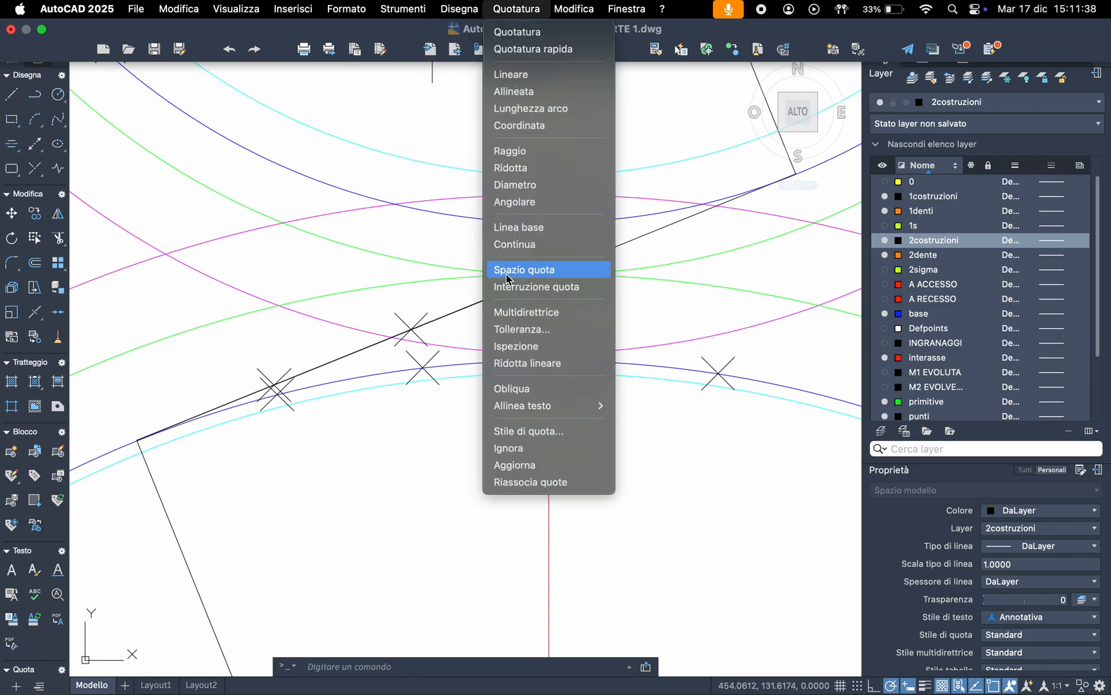
{"action": "left_click", "coordinate": [534, 77]}
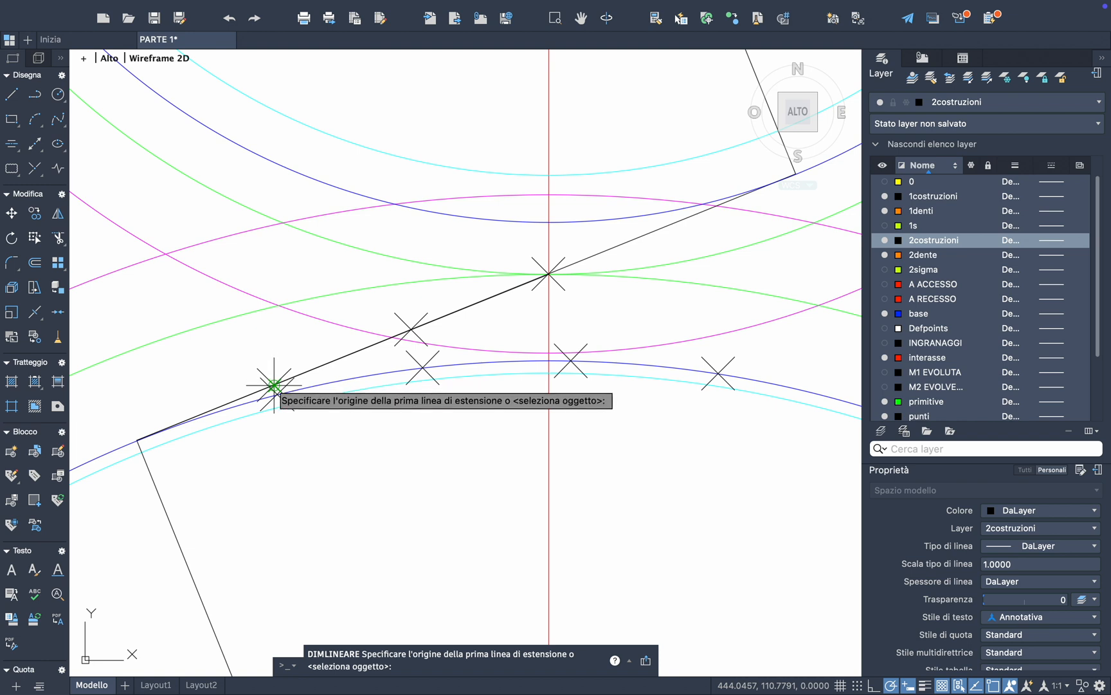
{"action": "left_click", "coordinate": [274, 386]}
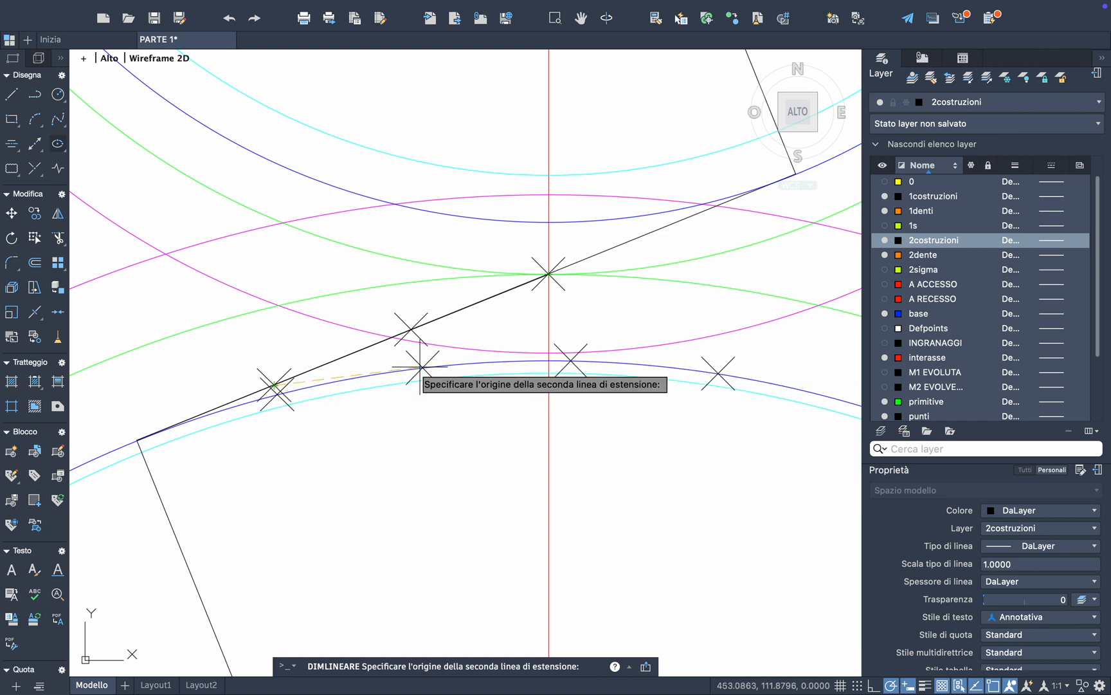
{"action": "left_click", "coordinate": [549, 275]}
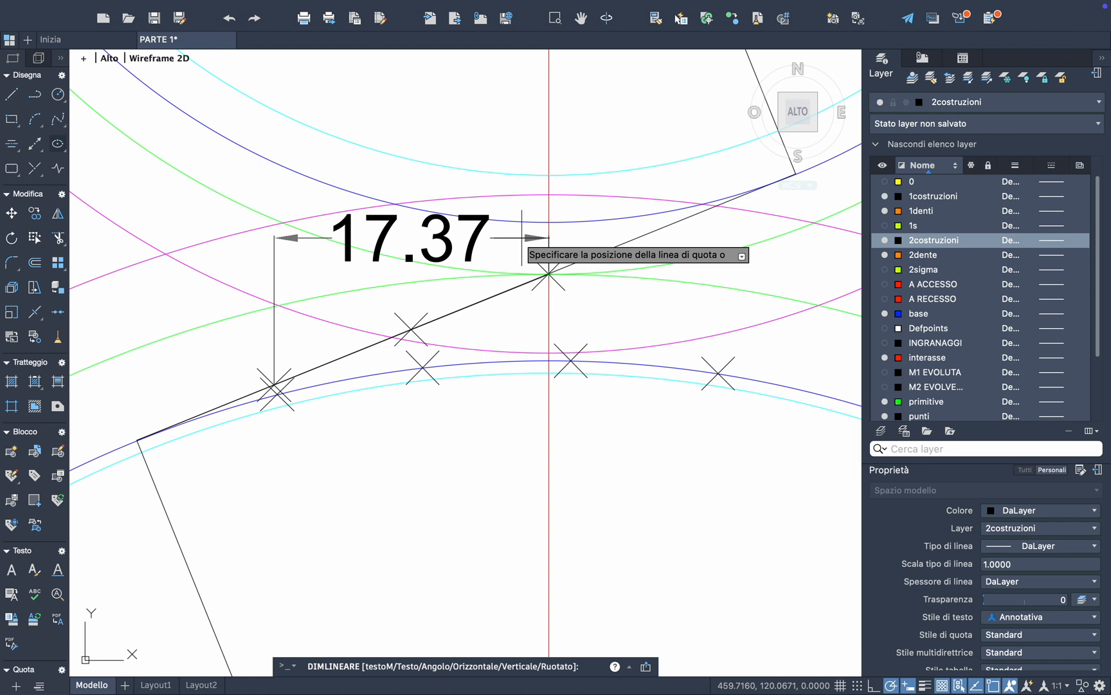
{"action": "key", "text": "Down"}
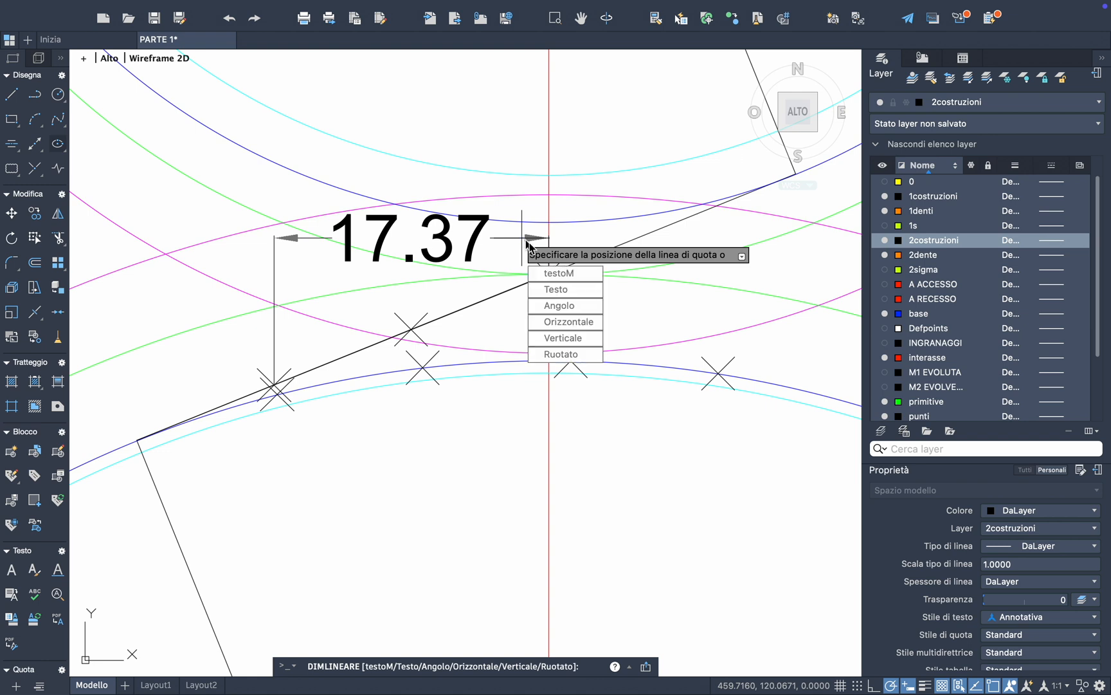
{"action": "left_click", "coordinate": [579, 355]}
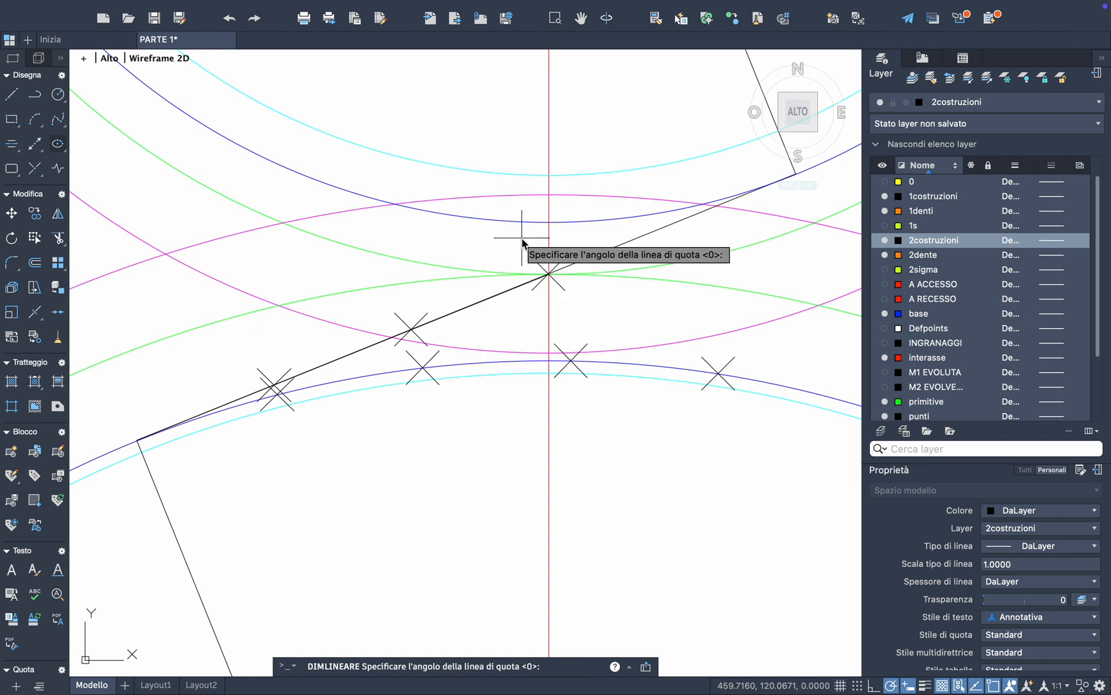
{"action": "left_click", "coordinate": [548, 274]}
{"action": "left_click", "coordinate": [410, 329]}
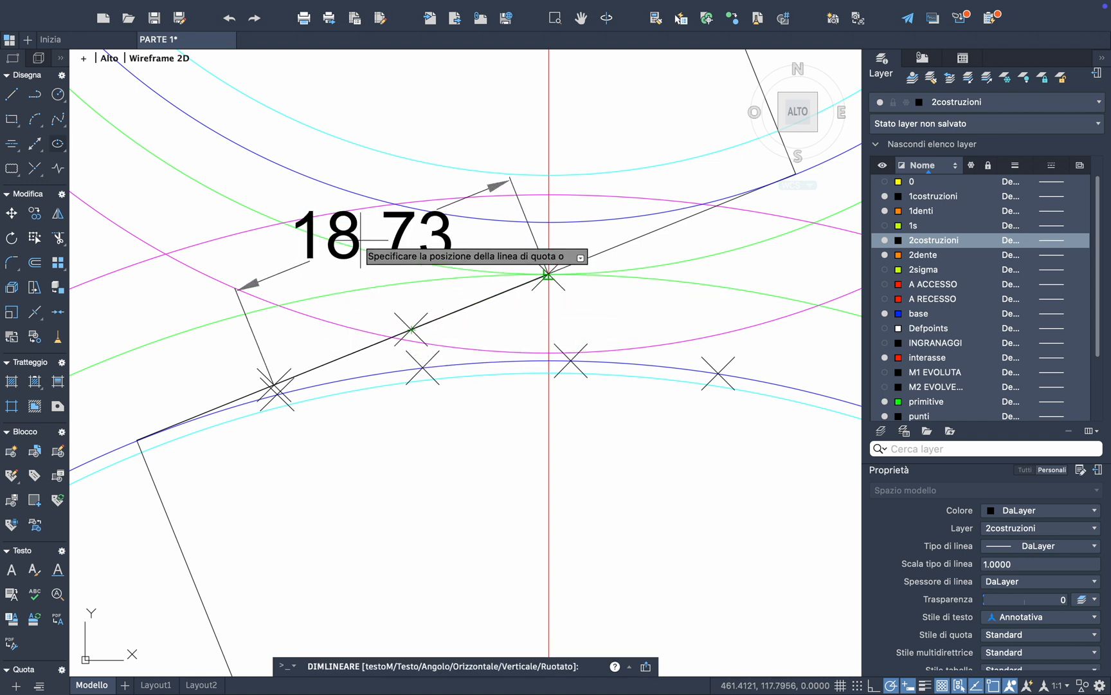
{"action": "left_click", "coordinate": [360, 269]}
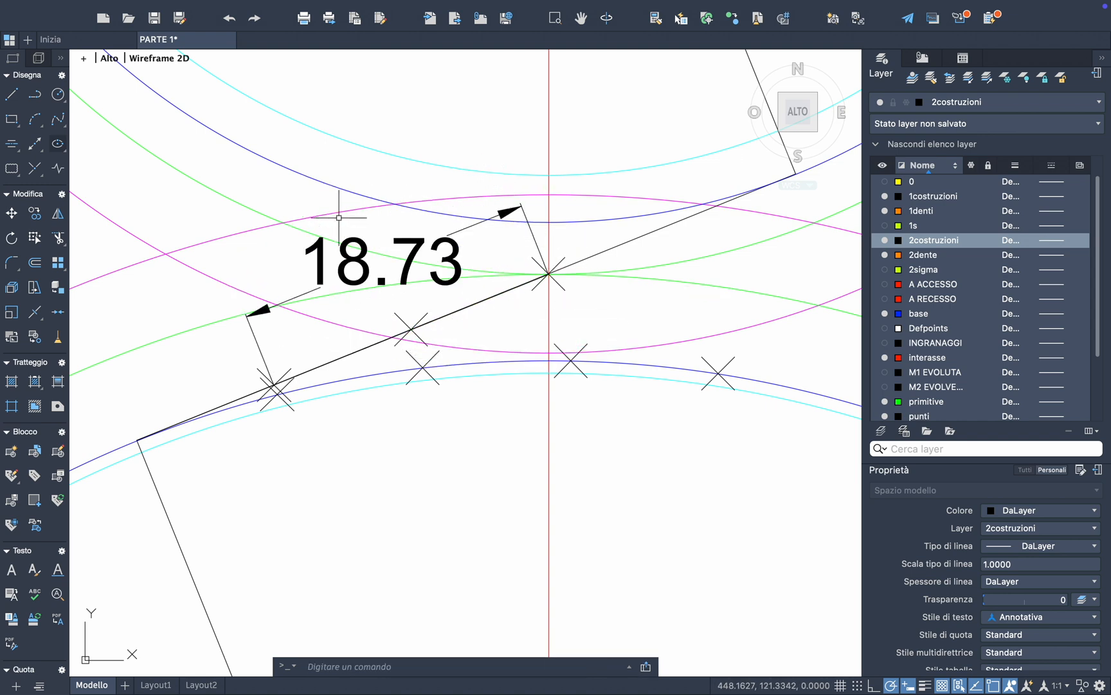
Draw a three-point arc through the first three measured points on the lower gear's base circle
{"action": "left_click", "coordinate": [35, 119]}
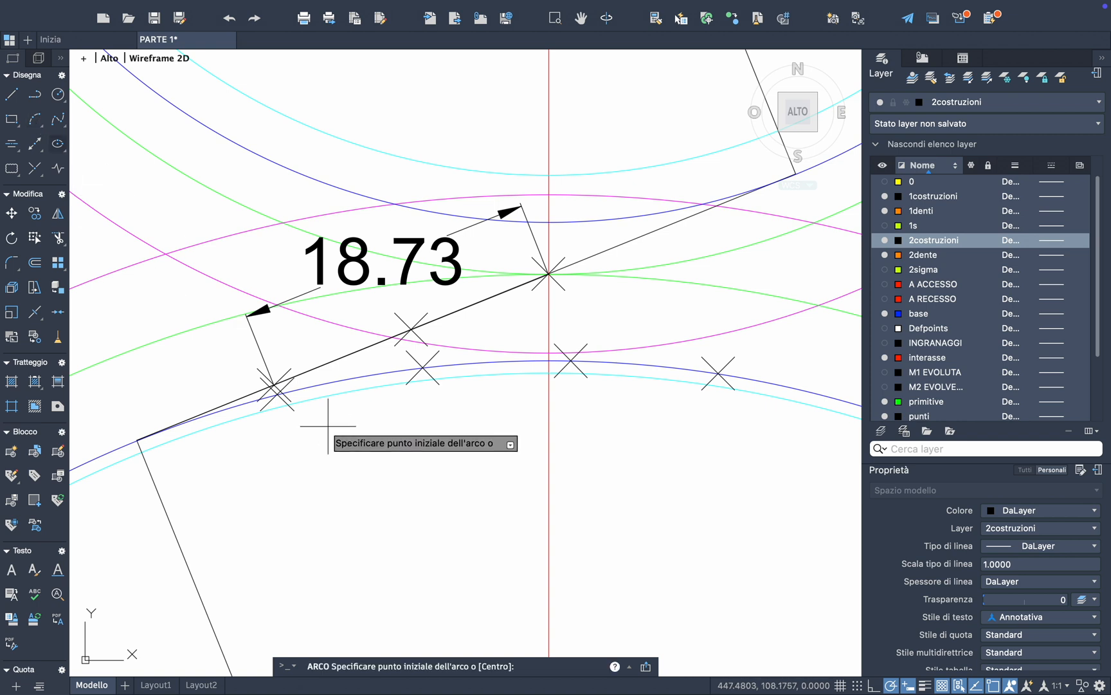
{"action": "scroll", "coordinate": [275, 386], "scroll_direction": "up", "scroll_amount": 2}
{"action": "left_click", "coordinate": [271, 384]}
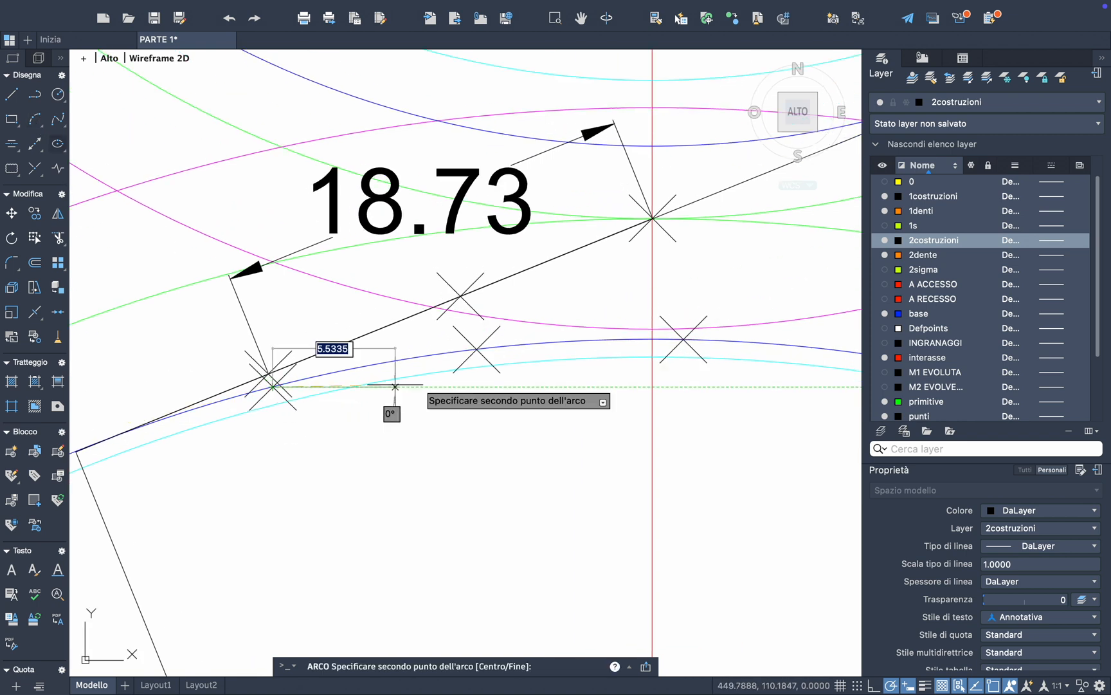
{"action": "left_click", "coordinate": [476, 348]}
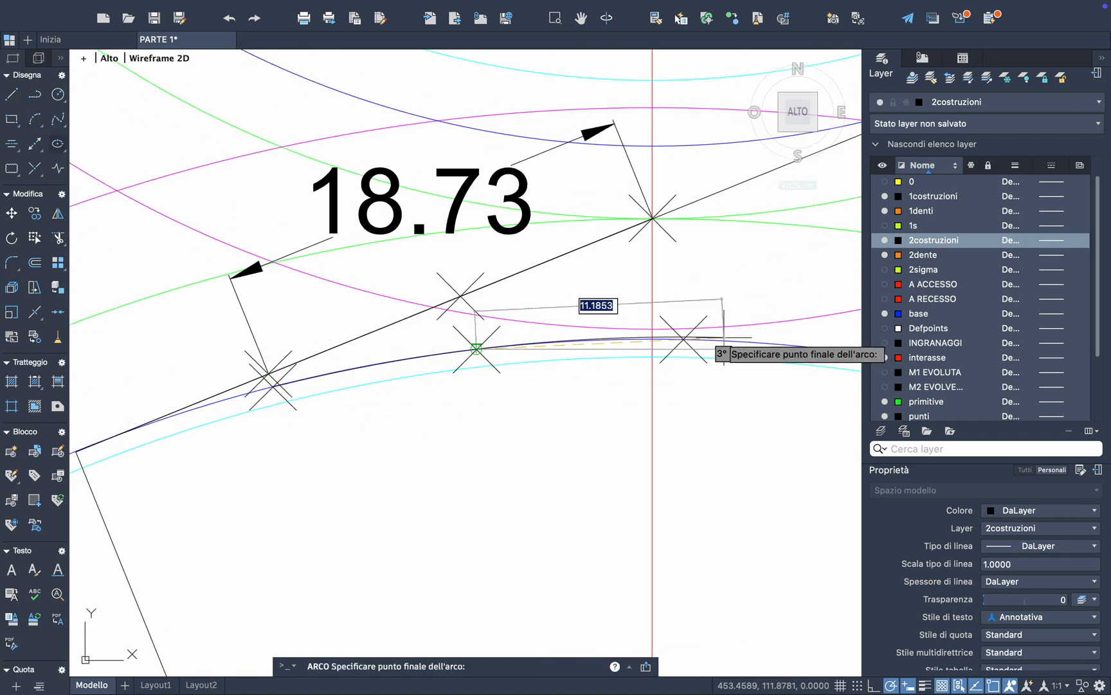
{"action": "left_click", "coordinate": [684, 339]}
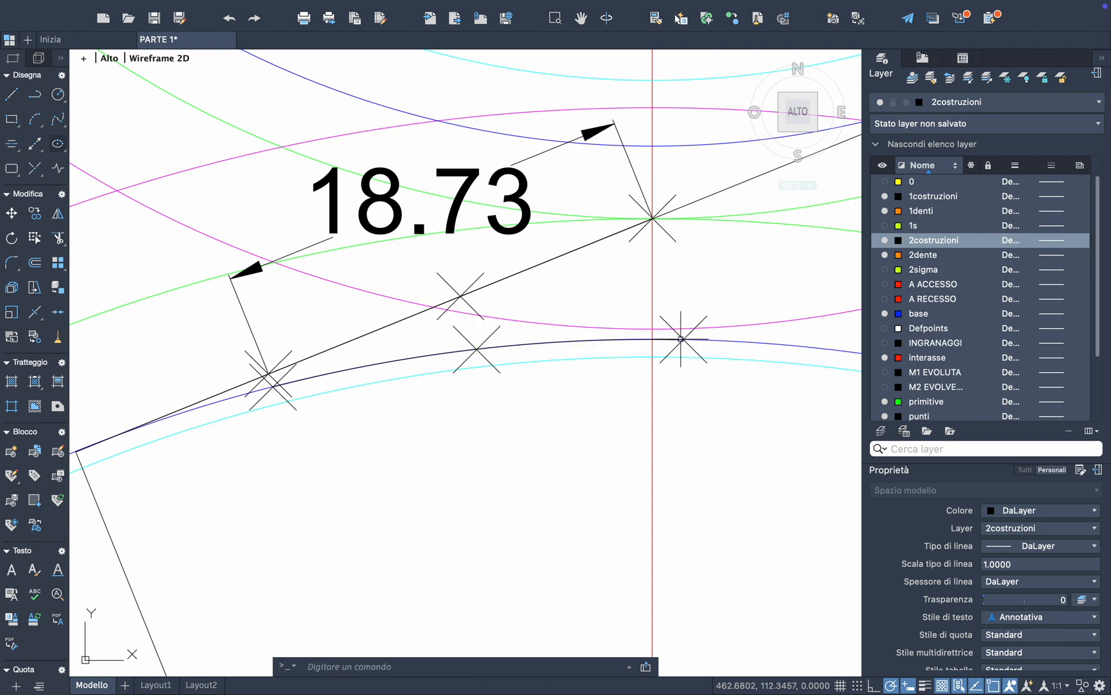
Add an arc length dimension below the arc through the first three measured points to check its length, and delete that dimension
{"action": "left_click", "coordinate": [519, 11]}
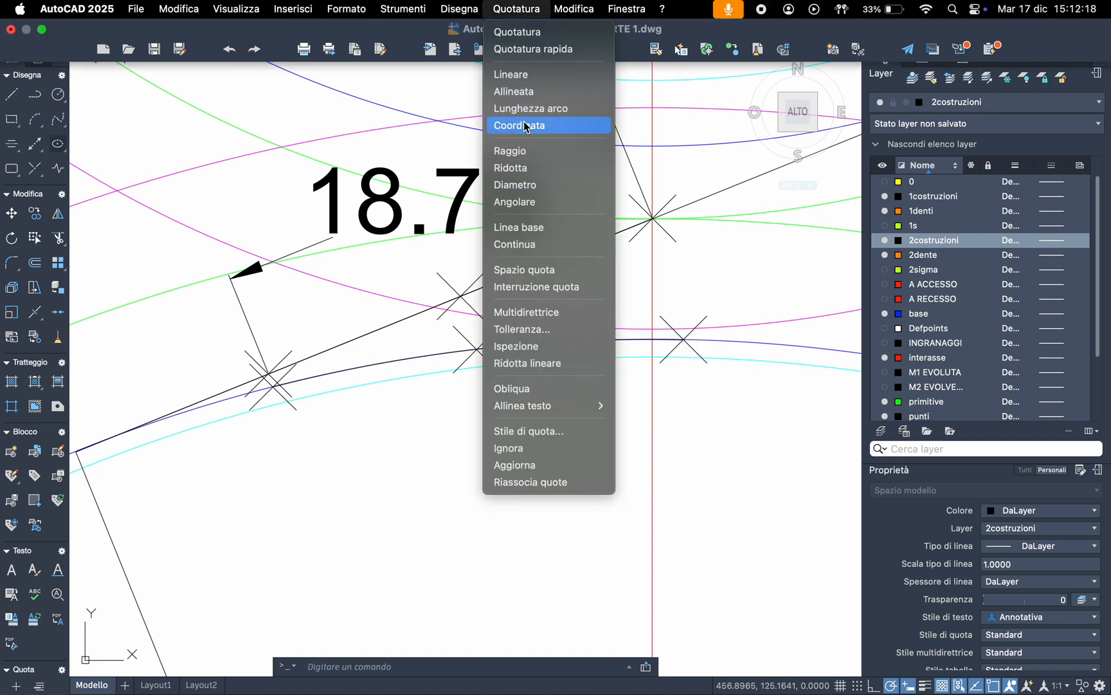
{"action": "left_click", "coordinate": [535, 108]}
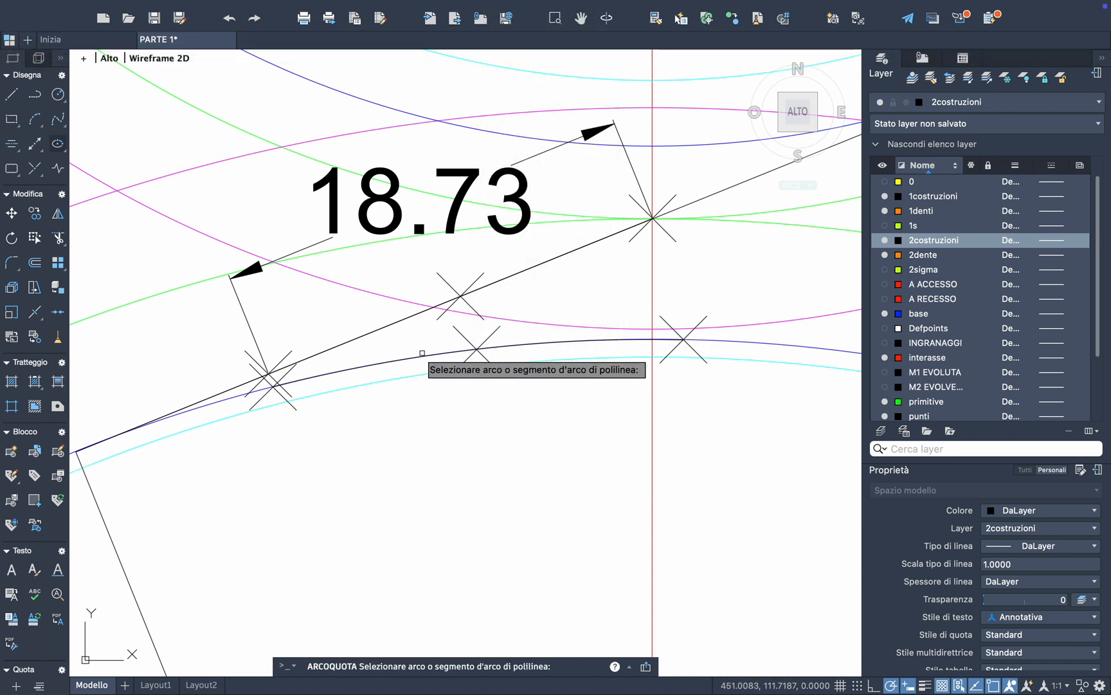
{"action": "left_click", "coordinate": [422, 360]}
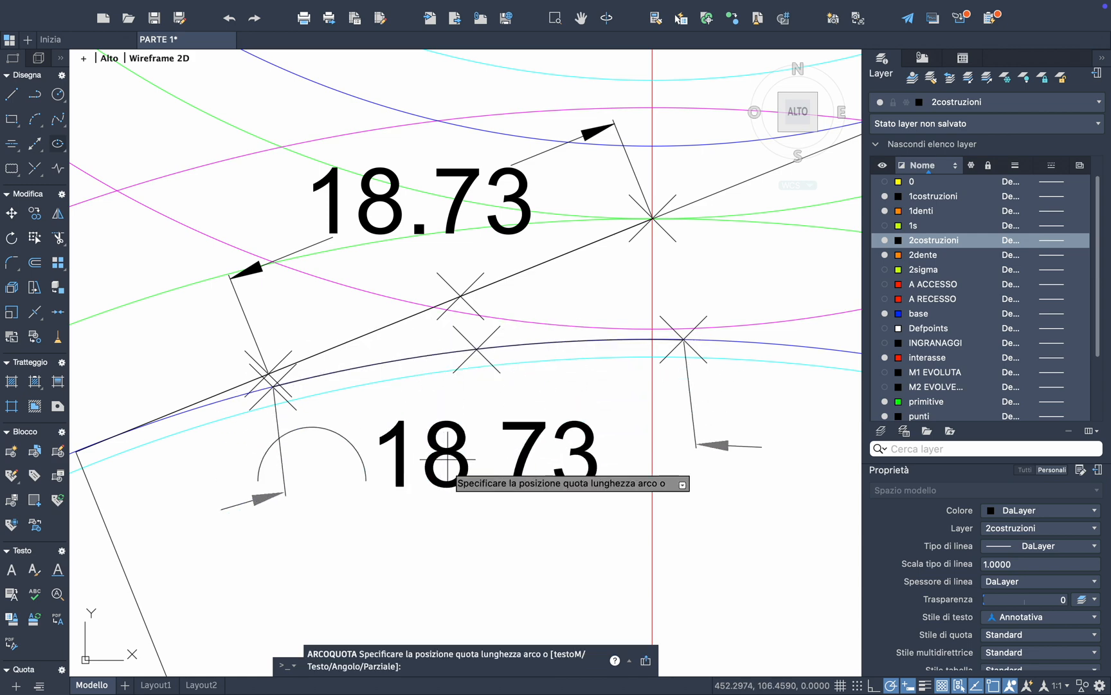
{"action": "left_click", "coordinate": [458, 489]}
{"action": "scroll", "coordinate": [457, 489], "scroll_direction": "down", "scroll_amount": 3}
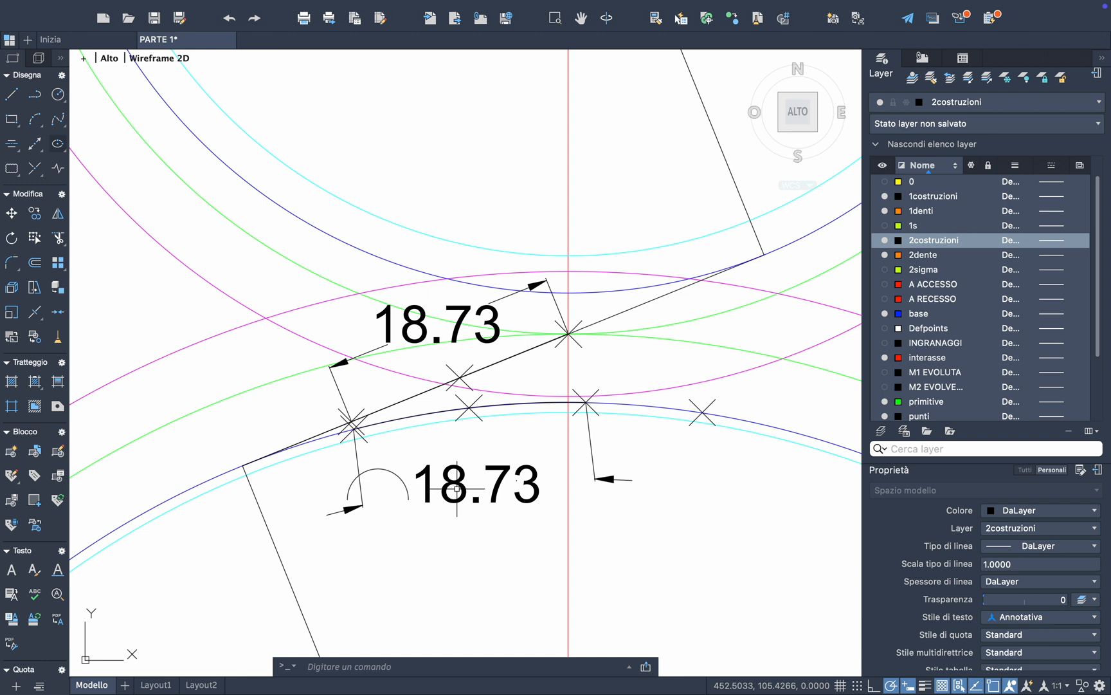
{"action": "left_click", "coordinate": [410, 486]}
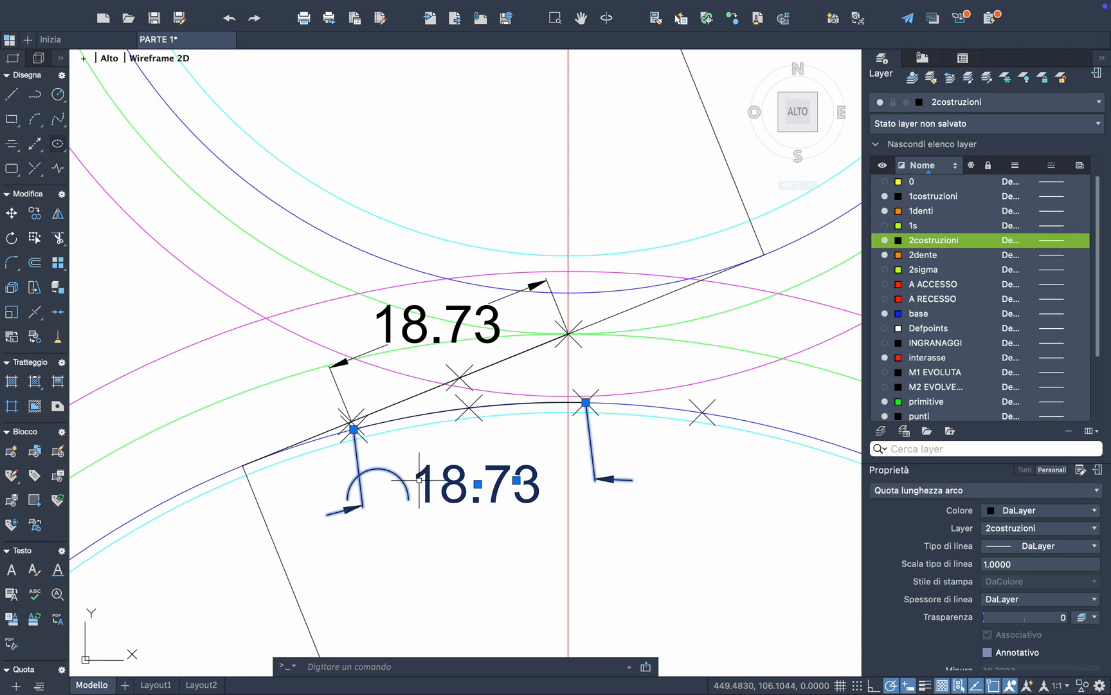
{"action": "key", "text": "Delete"}
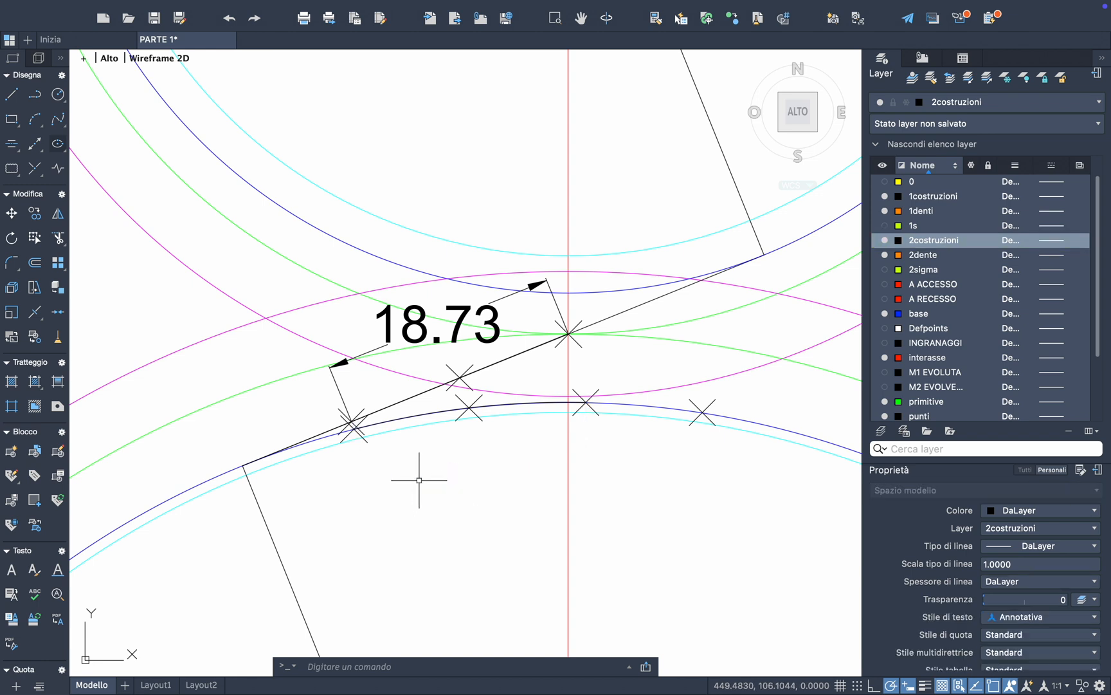
Draw a circle centred on the lower perpendicular's foot and passing through the first division point on the line of action
{"action": "left_click", "coordinate": [59, 95]}
{"action": "left_click", "coordinate": [242, 465]}
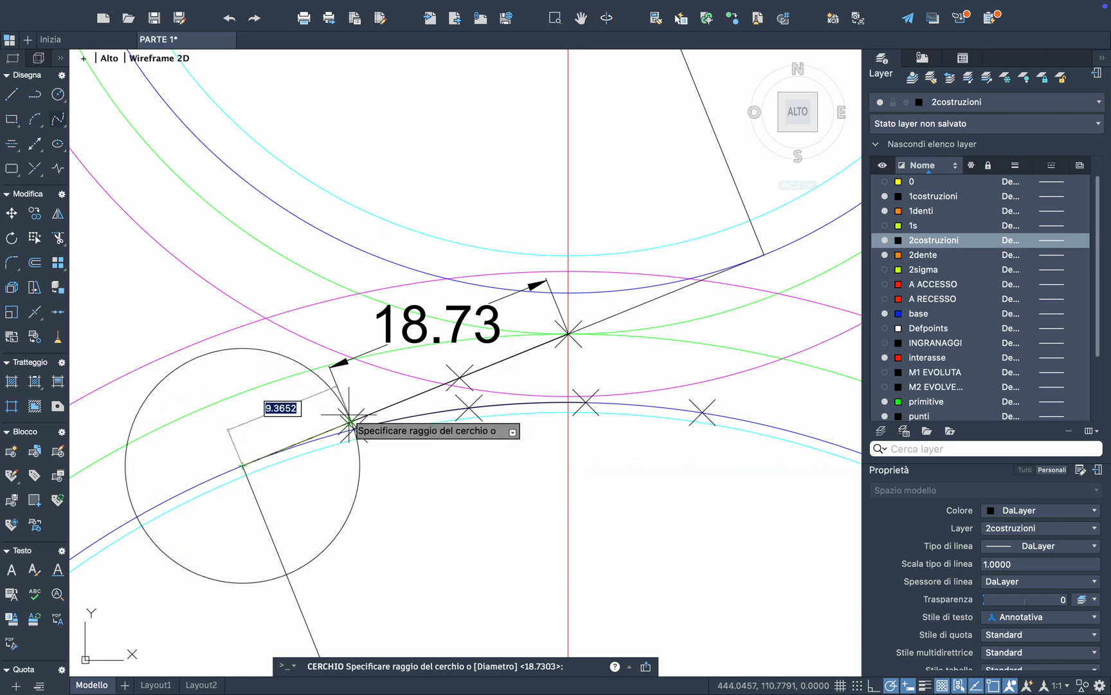
{"action": "scroll", "coordinate": [348, 424], "scroll_direction": "up", "scroll_amount": 5}
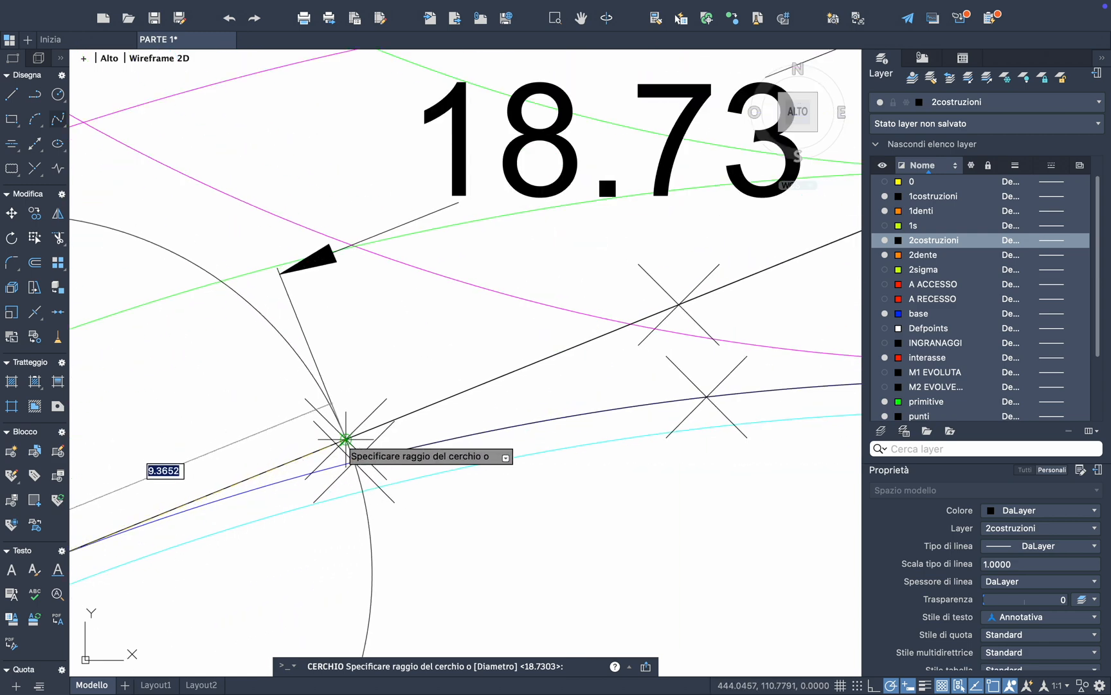
{"action": "left_click", "coordinate": [346, 439]}
Draw a second circle from the perpendicular's foot through the second division point on the line of action
{"action": "key", "text": "Return"}
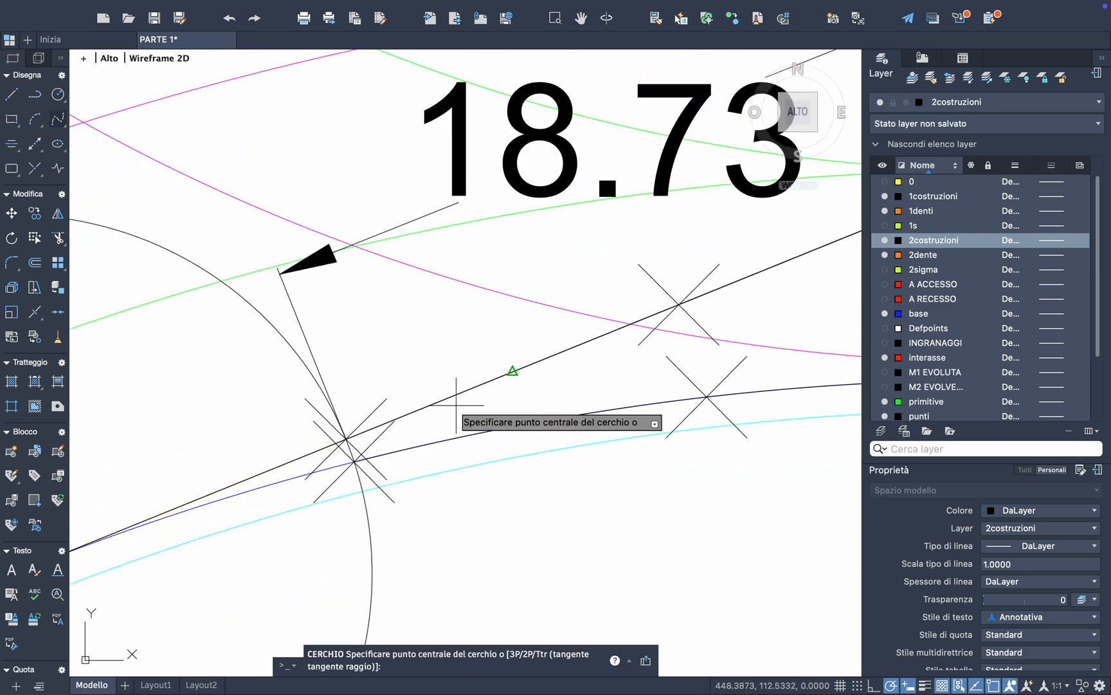
{"action": "scroll", "coordinate": [456, 405], "scroll_direction": "down", "scroll_amount": 4}
{"action": "left_click", "coordinate": [259, 478]}
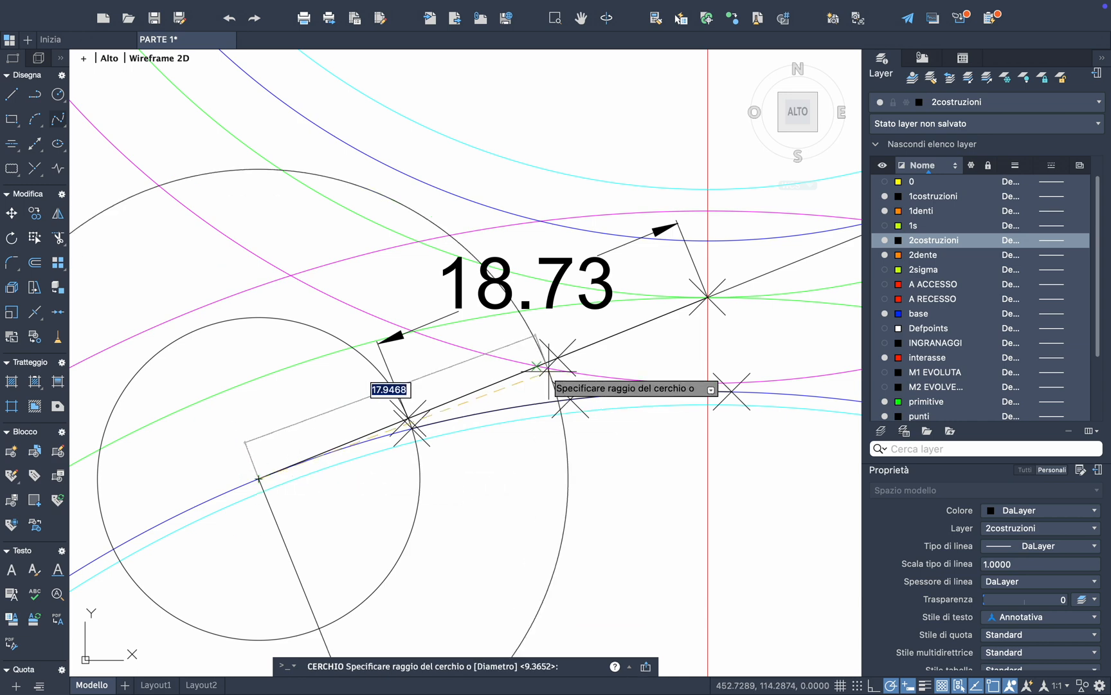
{"action": "scroll", "coordinate": [558, 357], "scroll_direction": "up", "scroll_amount": 5}
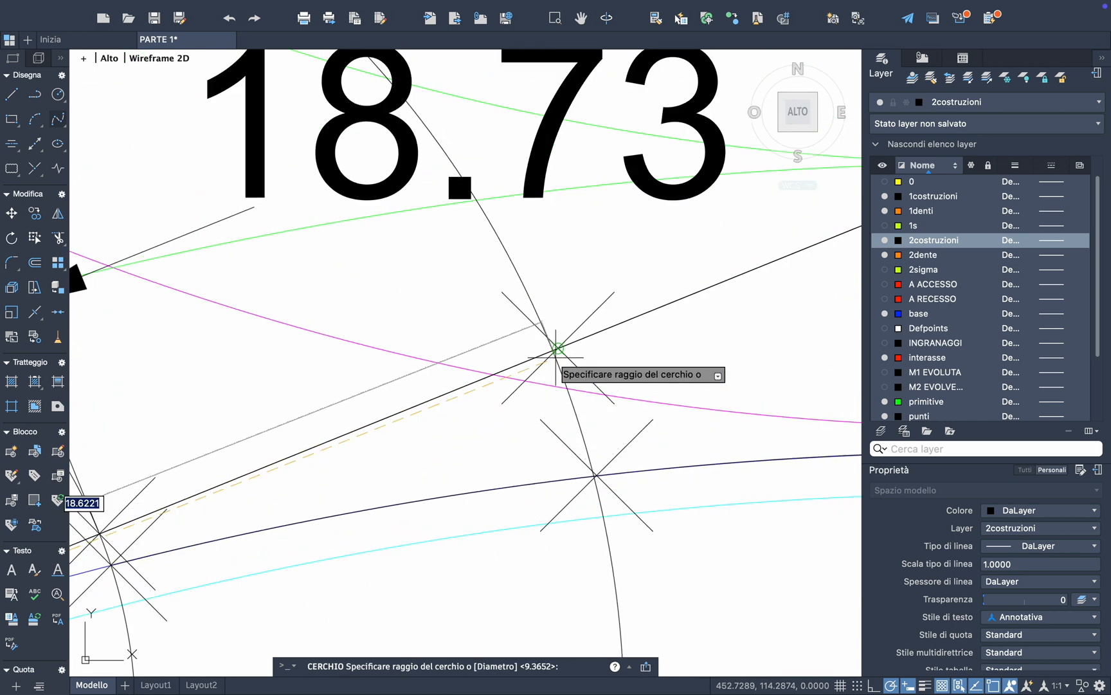
{"action": "left_click", "coordinate": [558, 348]}
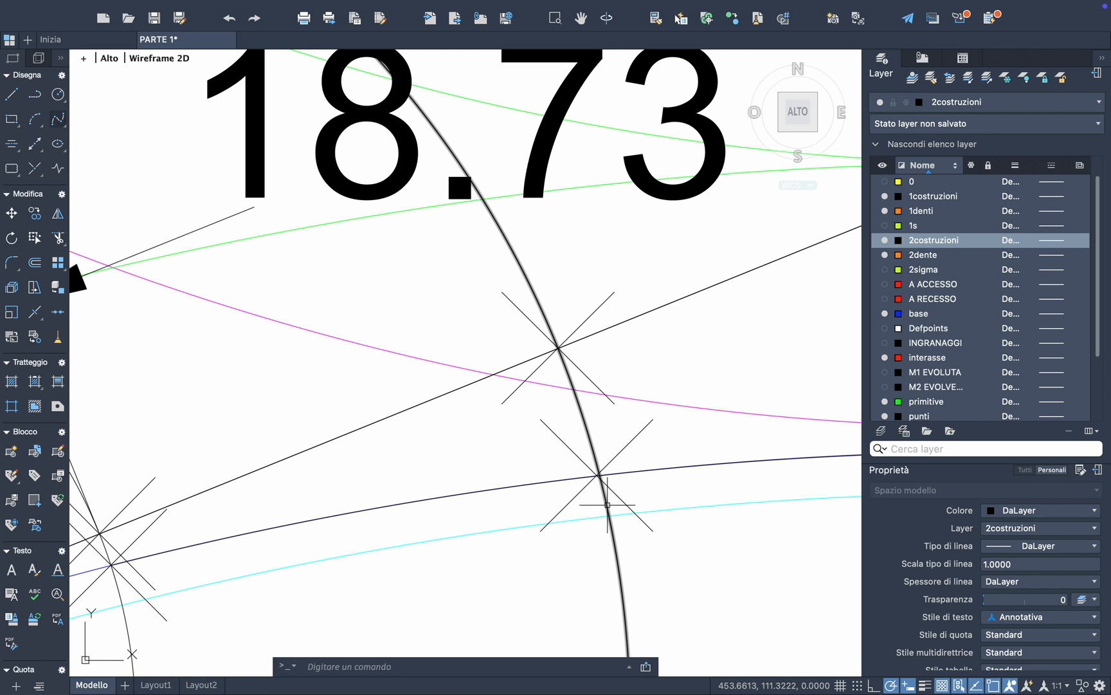
Draw a third concentric circle from the perpendicular's foot through the contact point of the primitive circles
{"action": "scroll", "coordinate": [608, 507], "scroll_direction": "up", "scroll_amount": 4}
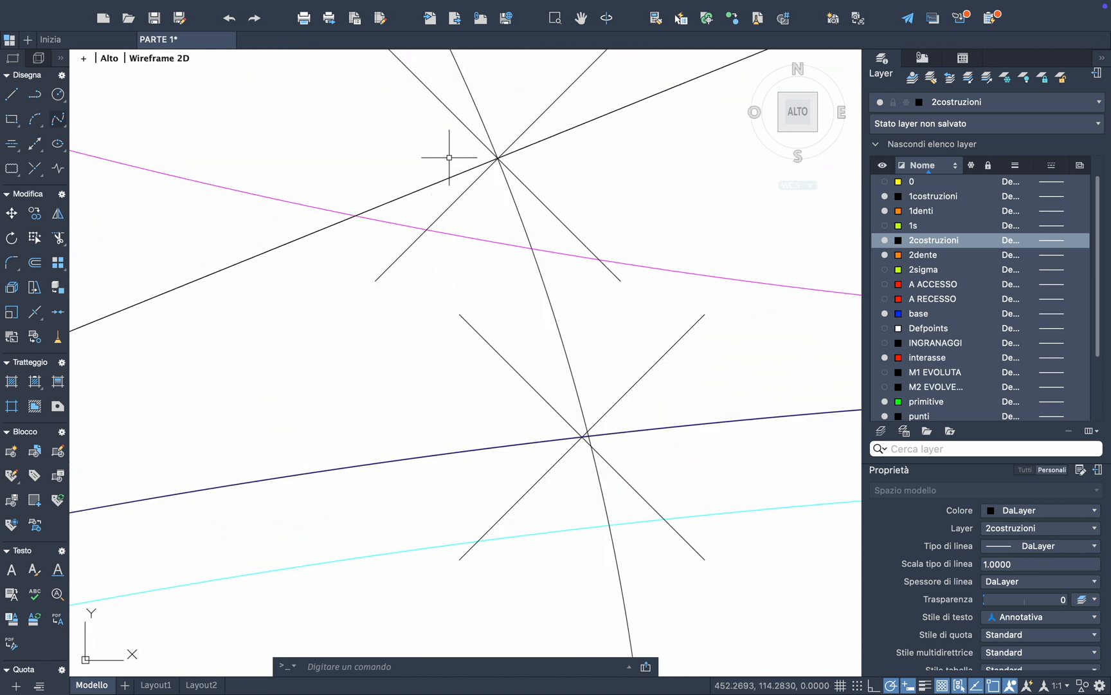
{"action": "scroll", "coordinate": [414, 198], "scroll_direction": "down", "scroll_amount": 5}
{"action": "scroll", "coordinate": [395, 252], "scroll_direction": "down", "scroll_amount": 4}
{"action": "scroll", "coordinate": [395, 252], "scroll_direction": "left", "scroll_amount": 3}
{"action": "key", "text": "Return"}
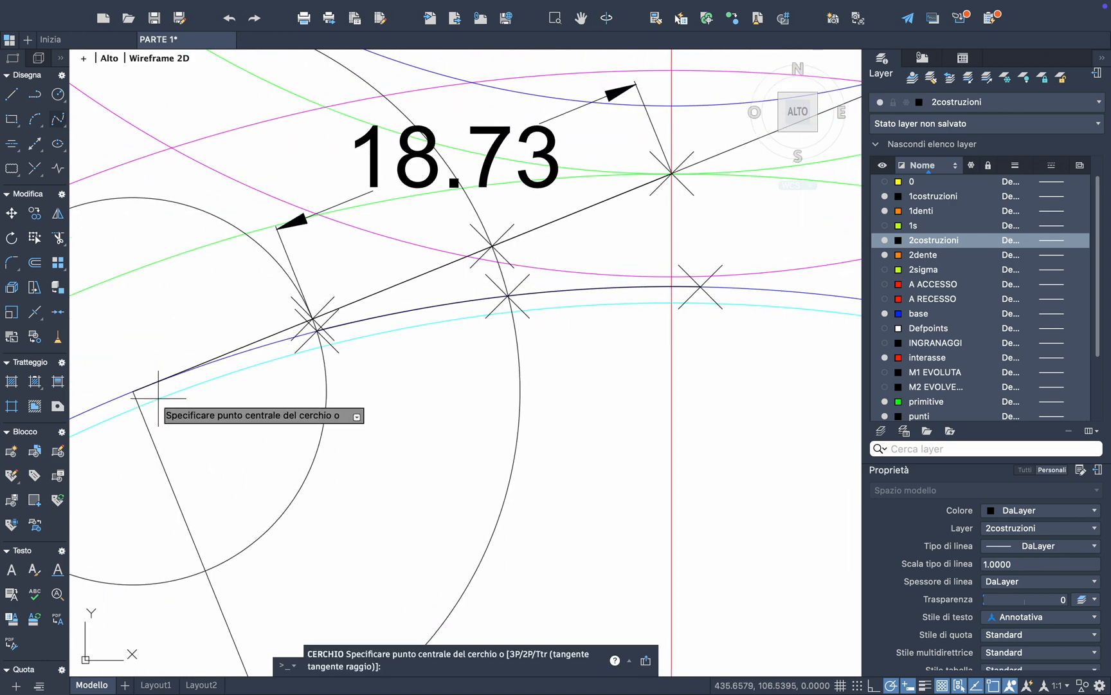
{"action": "left_click", "coordinate": [133, 391]}
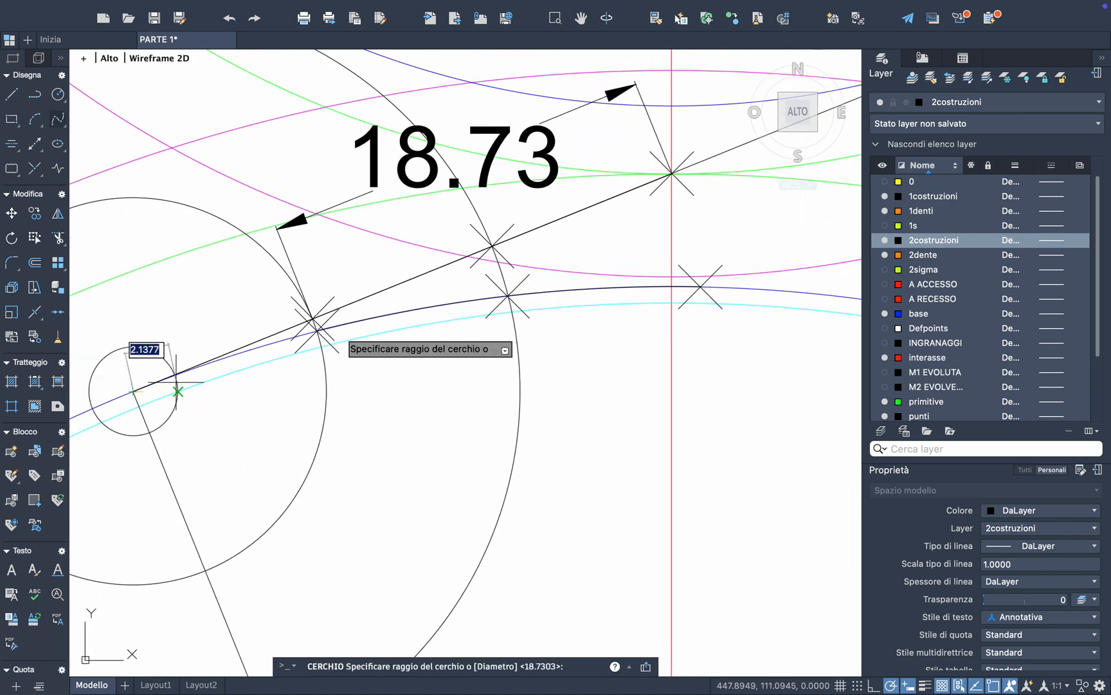
{"action": "scroll", "coordinate": [672, 174], "scroll_direction": "up", "scroll_amount": 5}
{"action": "left_click", "coordinate": [665, 175]}
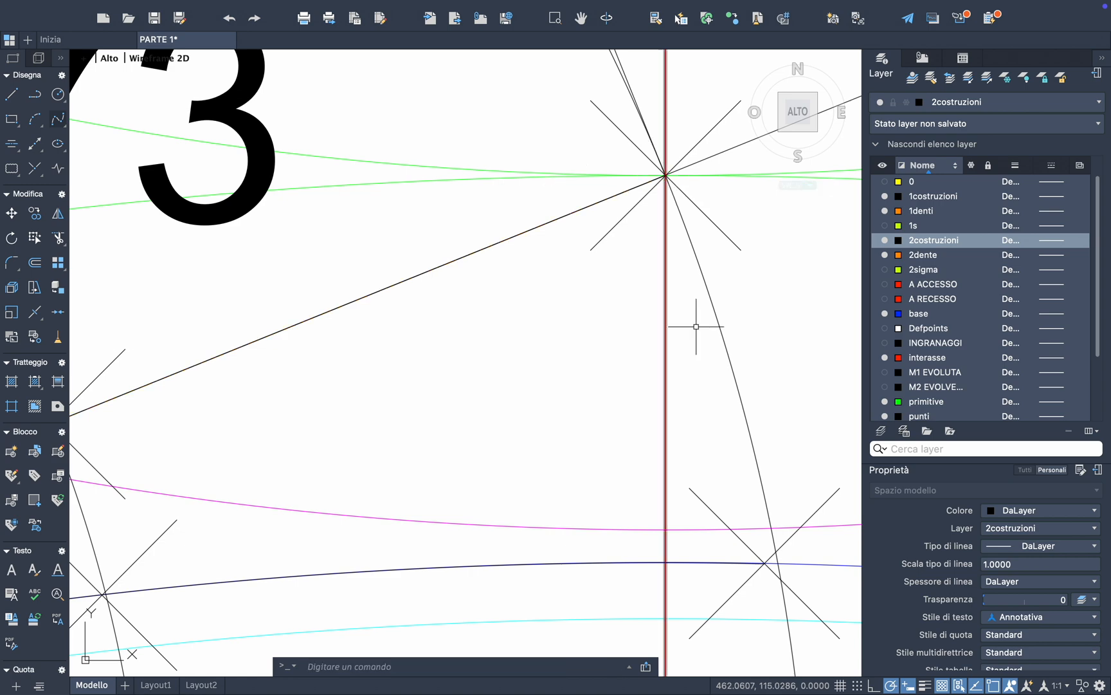
Delete the three construction circles centred on the perpendicular's foot
{"action": "left_click", "coordinate": [759, 453]}
{"action": "key", "text": "Delete"}
{"action": "scroll", "coordinate": [546, 455], "scroll_direction": "down", "scroll_amount": 5}
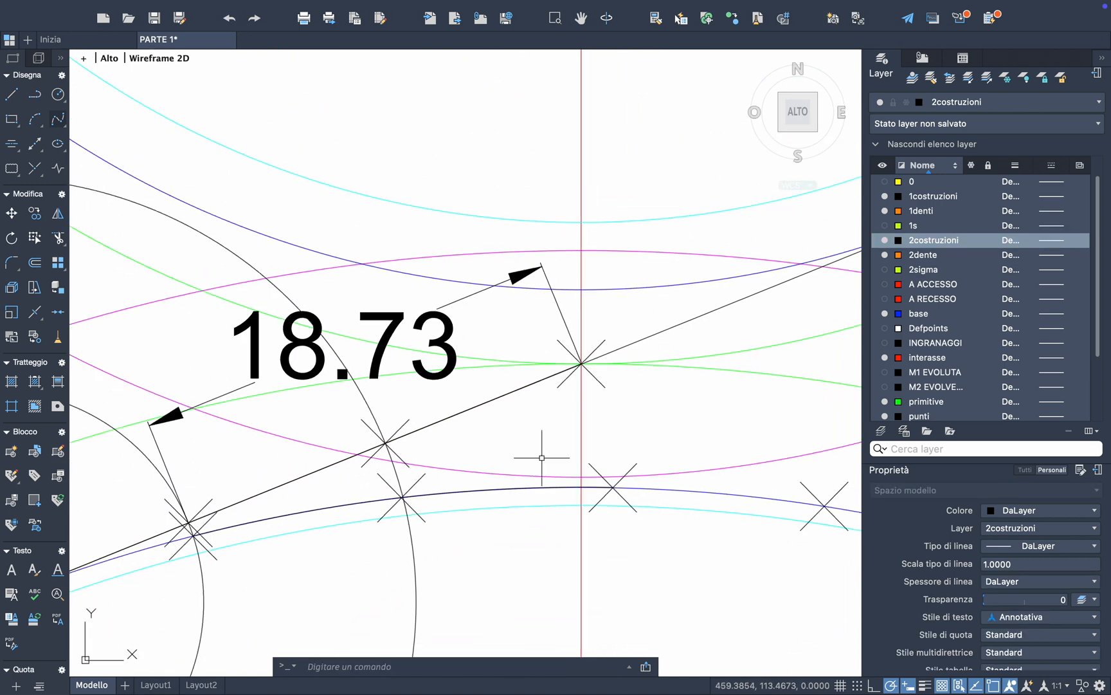
{"action": "left_click", "coordinate": [409, 551]}
{"action": "key", "text": "Delete"}
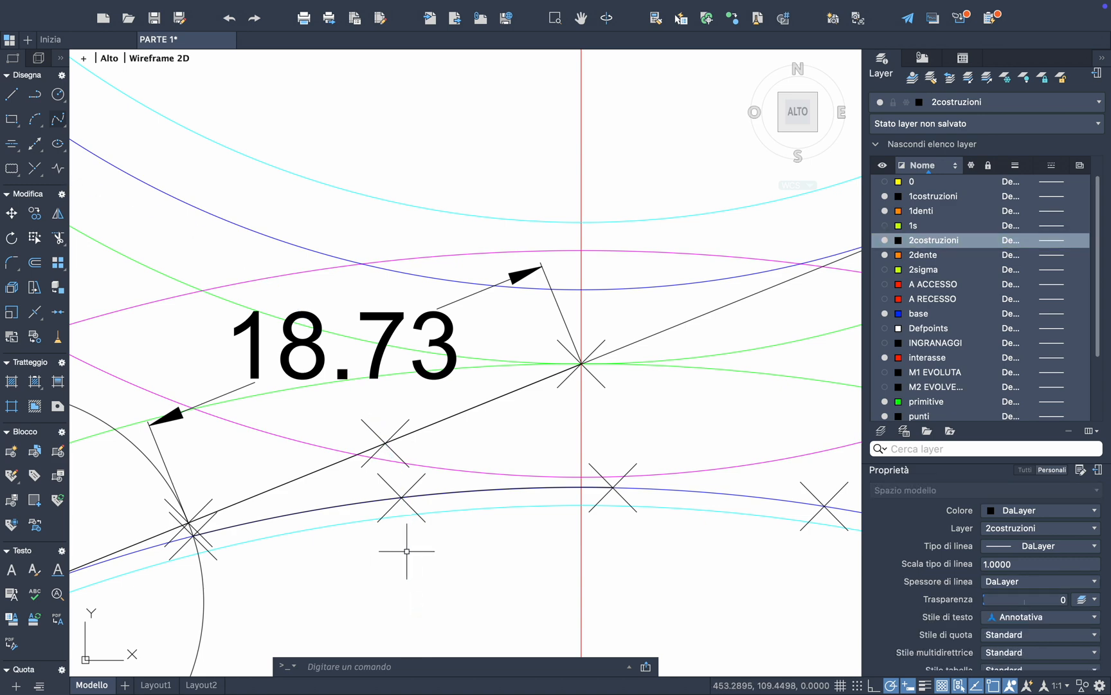
{"action": "scroll", "coordinate": [304, 518], "scroll_direction": "down", "scroll_amount": 2}
{"action": "scroll", "coordinate": [303, 517], "scroll_direction": "down", "scroll_amount": 2}
{"action": "left_click", "coordinate": [246, 579]}
{"action": "key", "text": "Delete"}
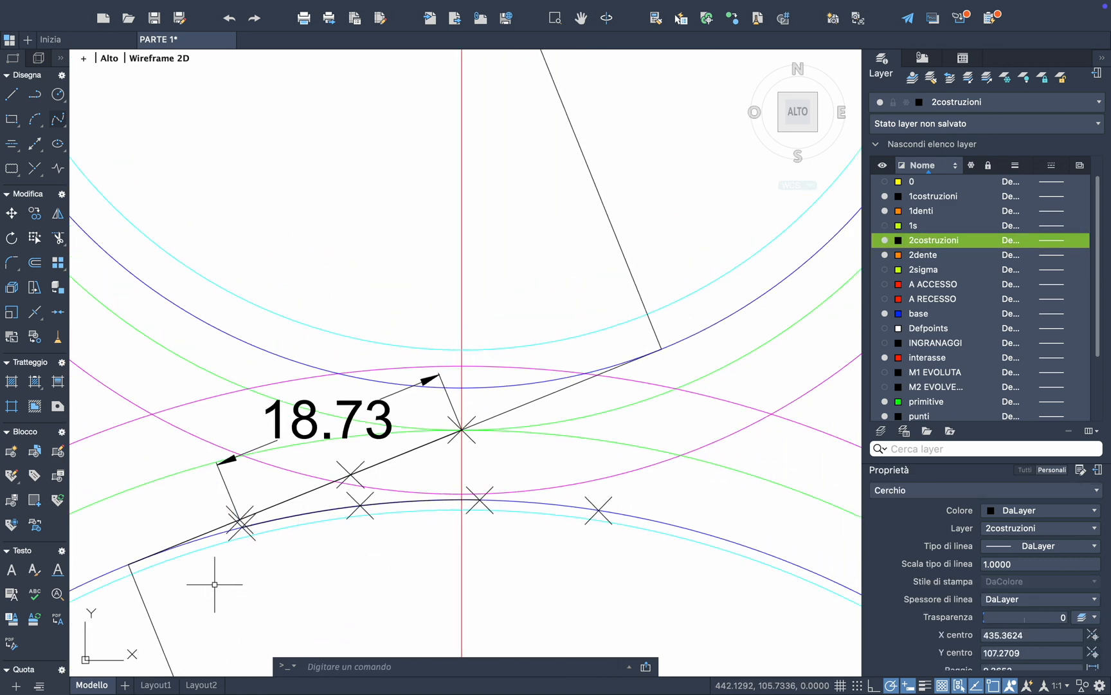
{"action": "middle_click_drag", "start_coordinate": [215, 585], "coordinate": [219, 580]}
{"action": "middle_click_drag", "start_coordinate": [175, 543], "coordinate": [318, 355]}
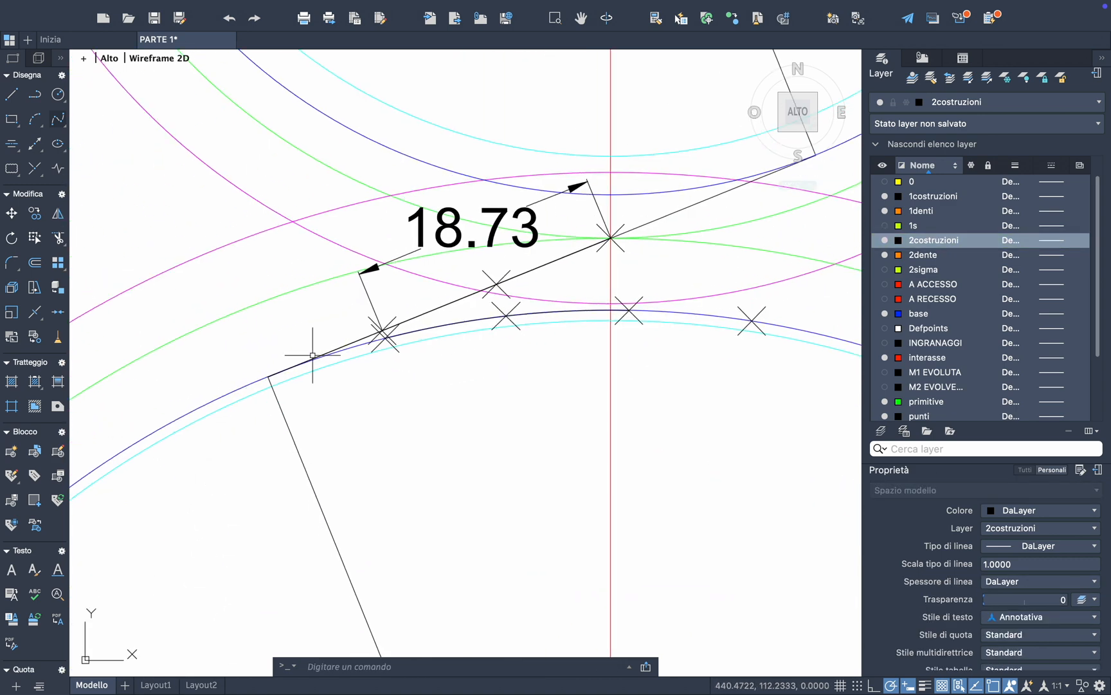
Delete the rotated dimension above the line of action and the arc through the first three measured points
{"action": "left_click", "coordinate": [420, 220]}
{"action": "key", "text": "Delete"}
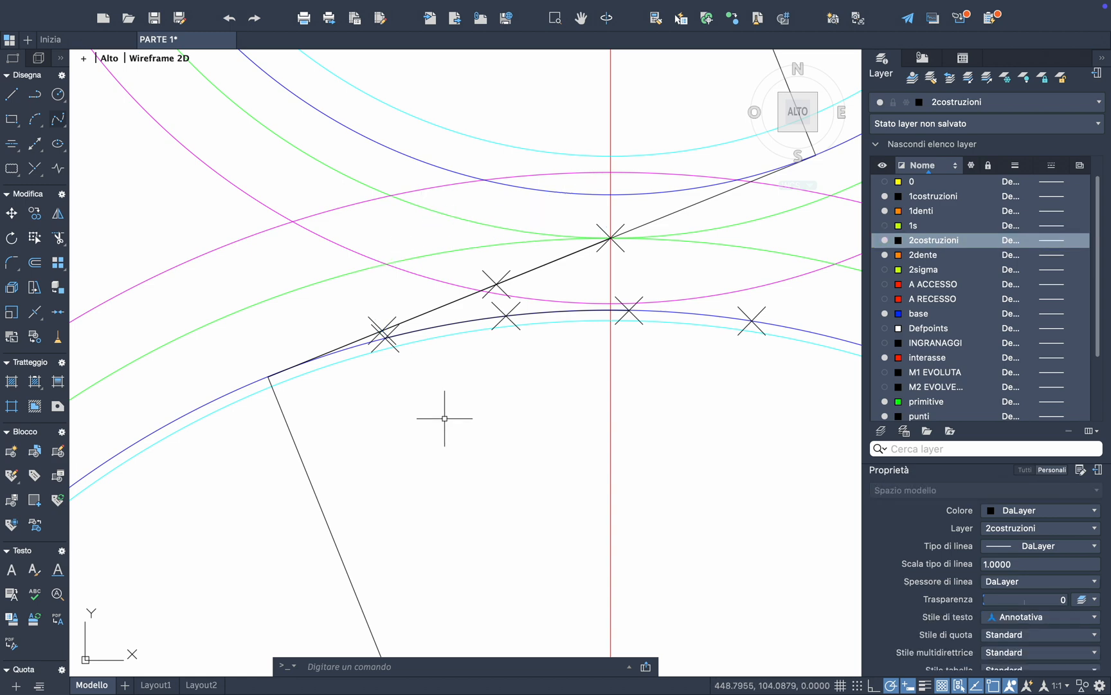
{"action": "middle_click_drag", "start_coordinate": [444, 418], "coordinate": [349, 302]}
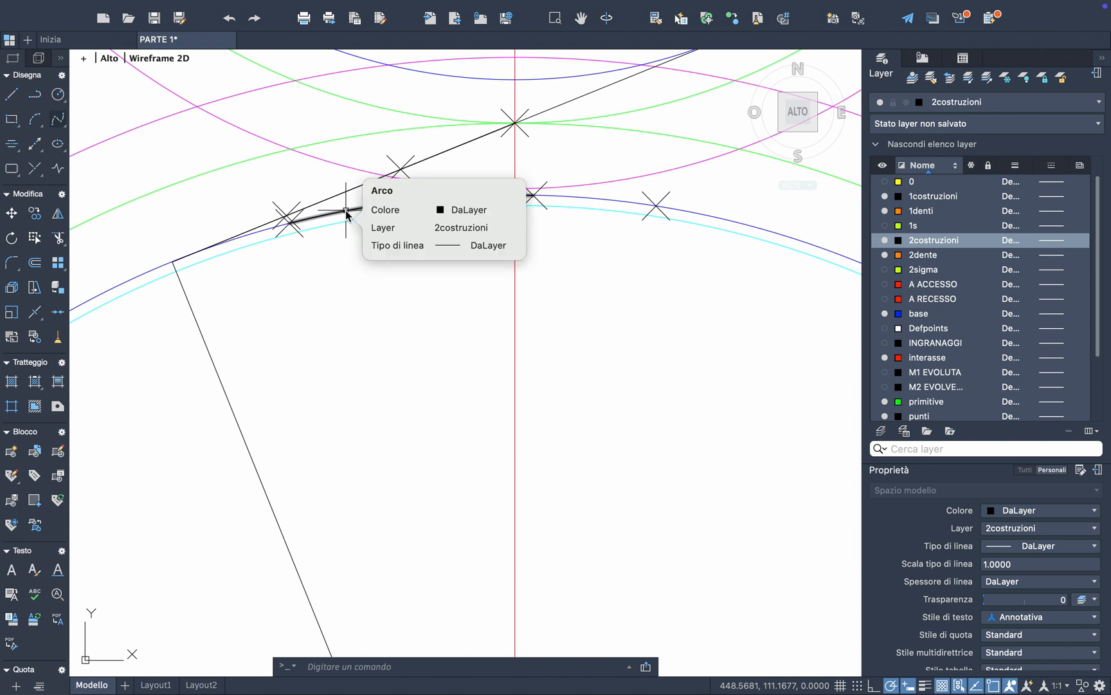
{"action": "left_click", "coordinate": [379, 206]}
{"action": "key", "text": "Escape"}
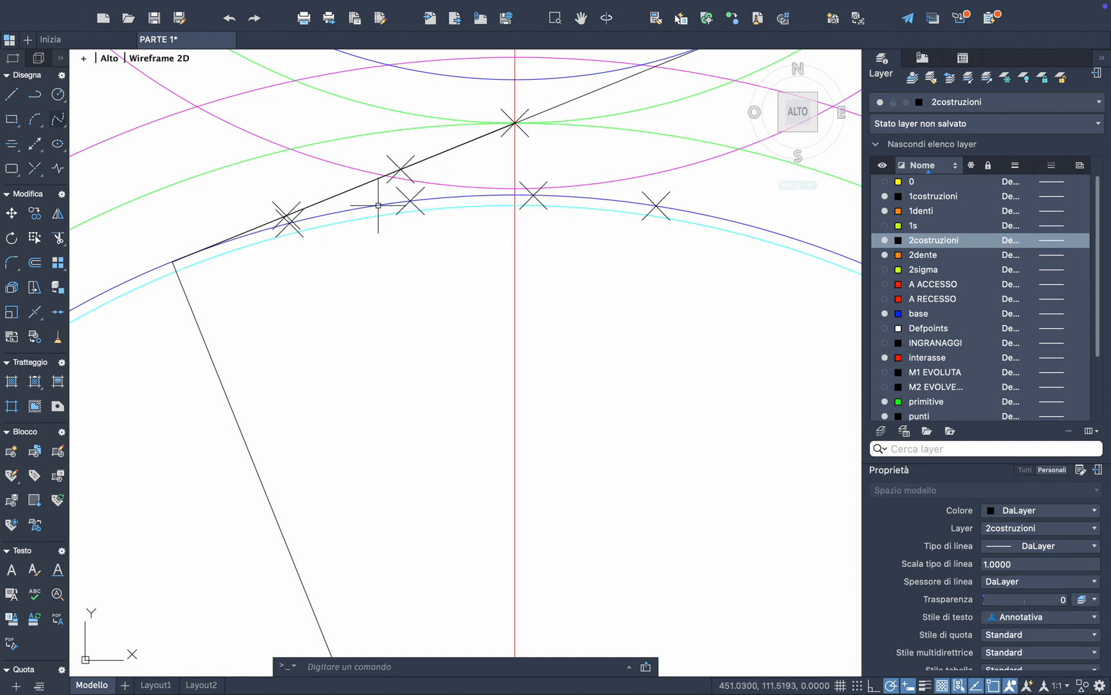
{"action": "scroll", "coordinate": [285, 219], "scroll_direction": "up", "scroll_amount": 3}
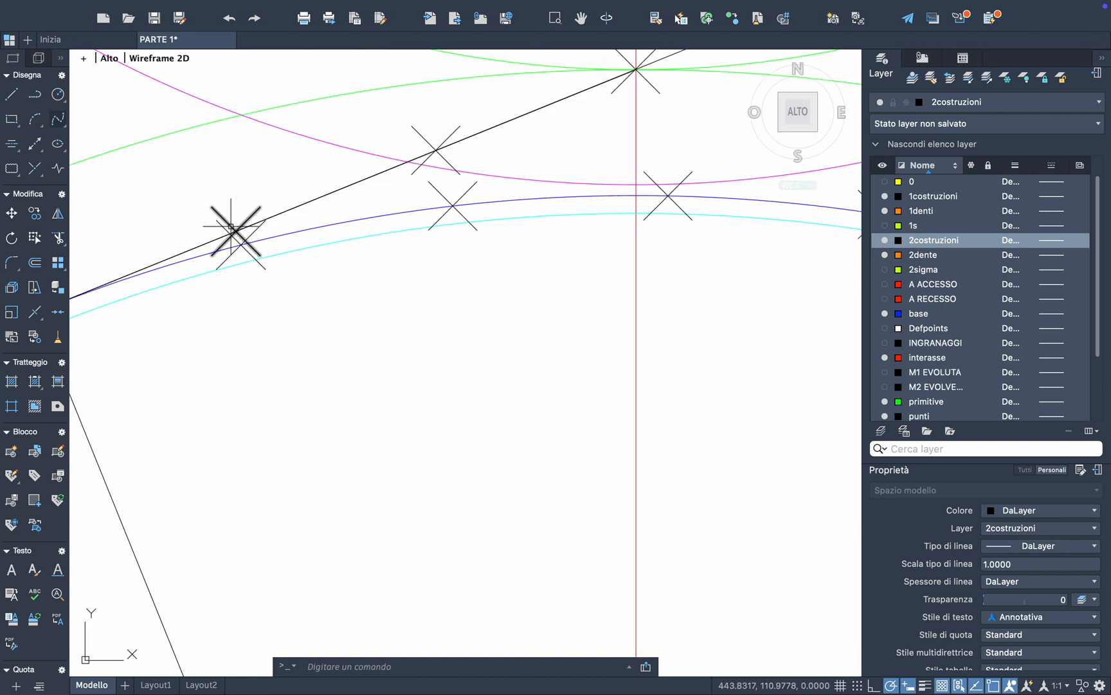
{"action": "middle_click_drag", "start_coordinate": [232, 229], "coordinate": [294, 301]}
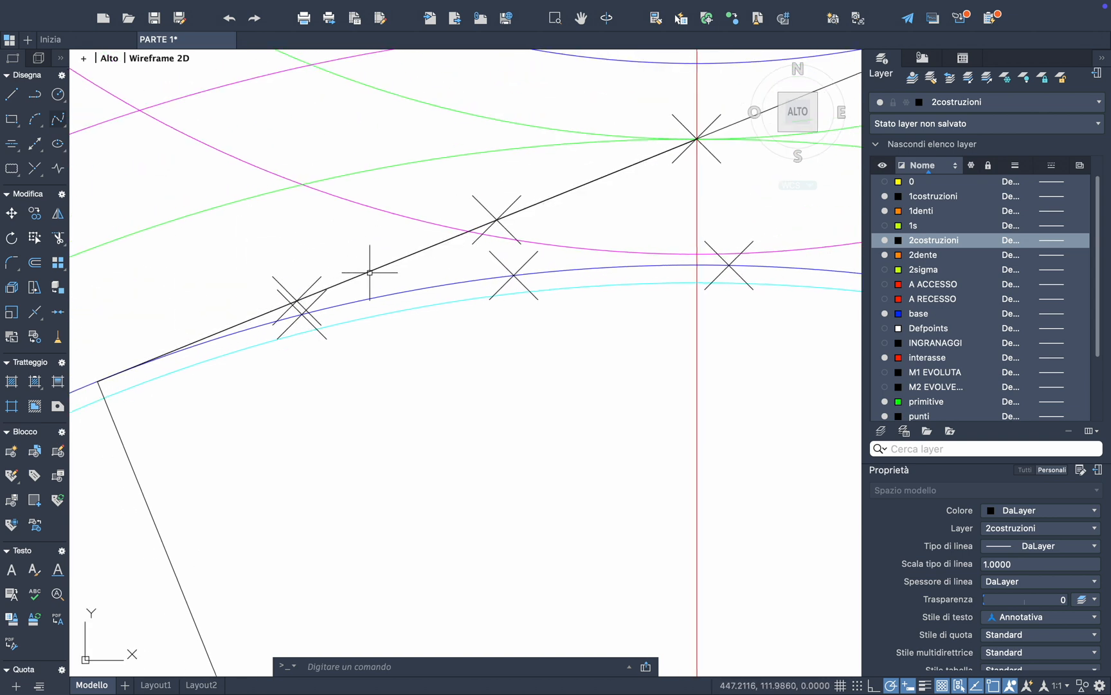
Undo the deletion of the rotated dimension and of the arc on the lower base circle
{"action": "mouse_move", "coordinate": [373, 275]}
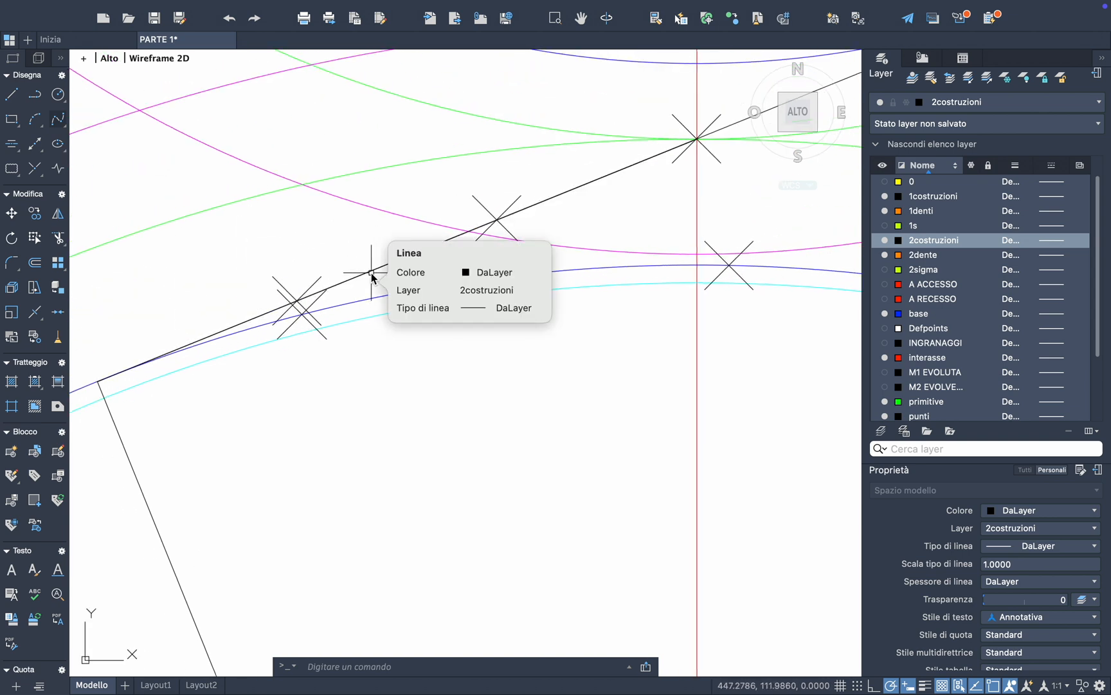
{"action": "scroll", "coordinate": [372, 278], "scroll_direction": "down", "scroll_amount": 2}
{"action": "key", "text": "super+z"}
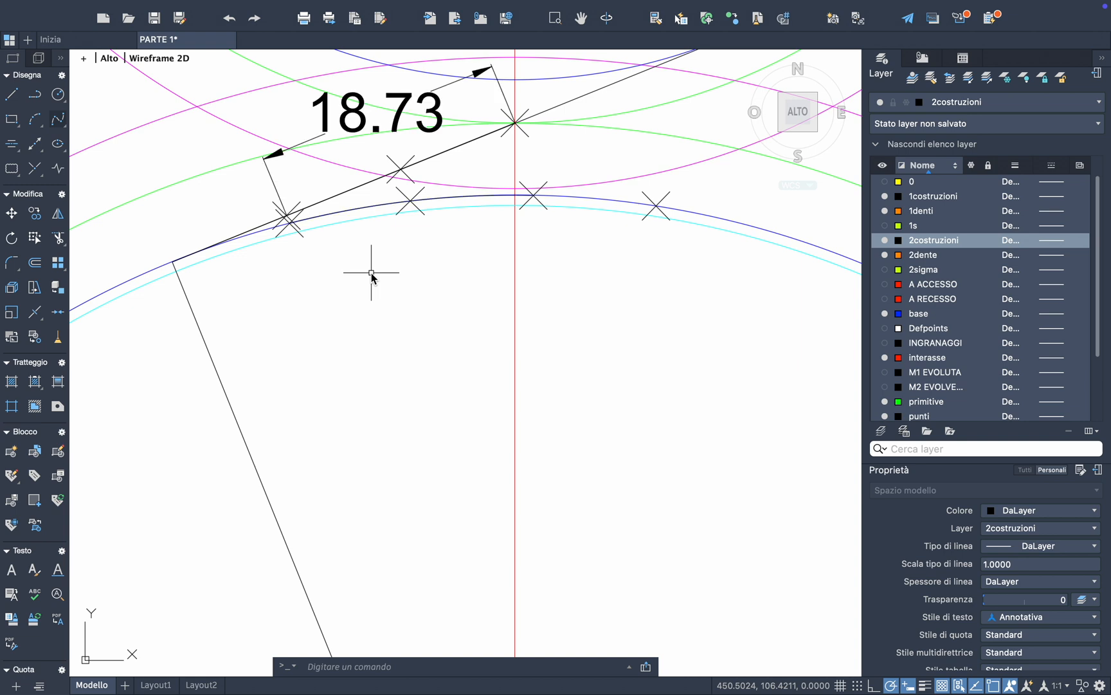
Stretch the rotated dimension's end from the contact point to the second division point, and undo the stretch
{"action": "scroll", "coordinate": [371, 274], "scroll_direction": "up", "scroll_amount": 2}
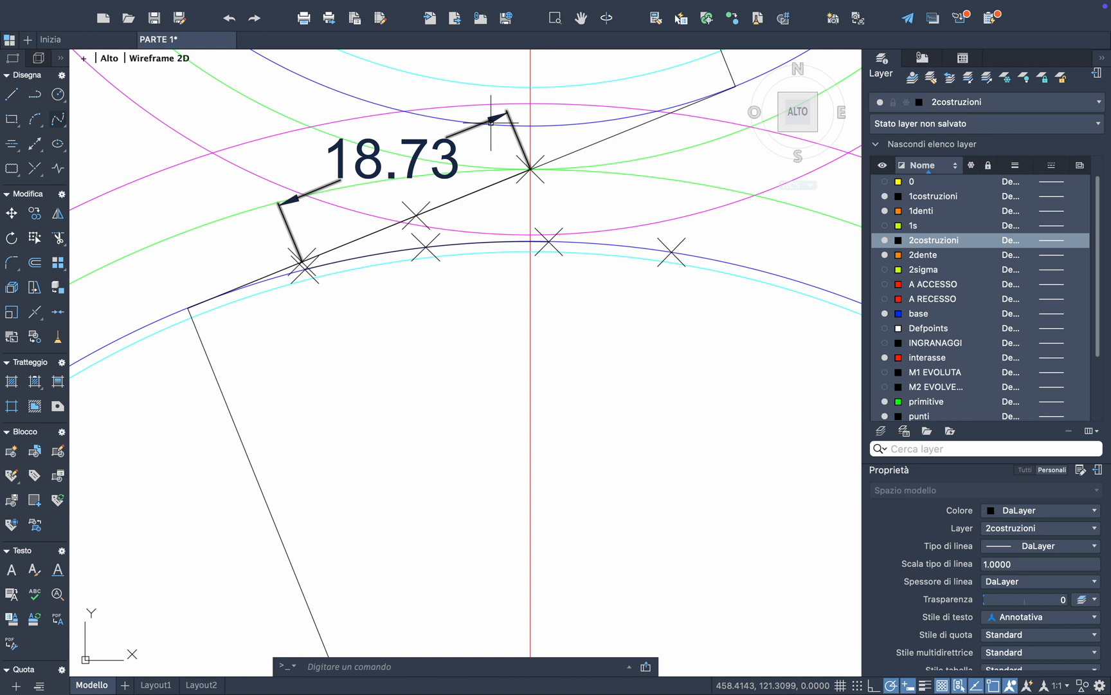
{"action": "left_click", "coordinate": [431, 168]}
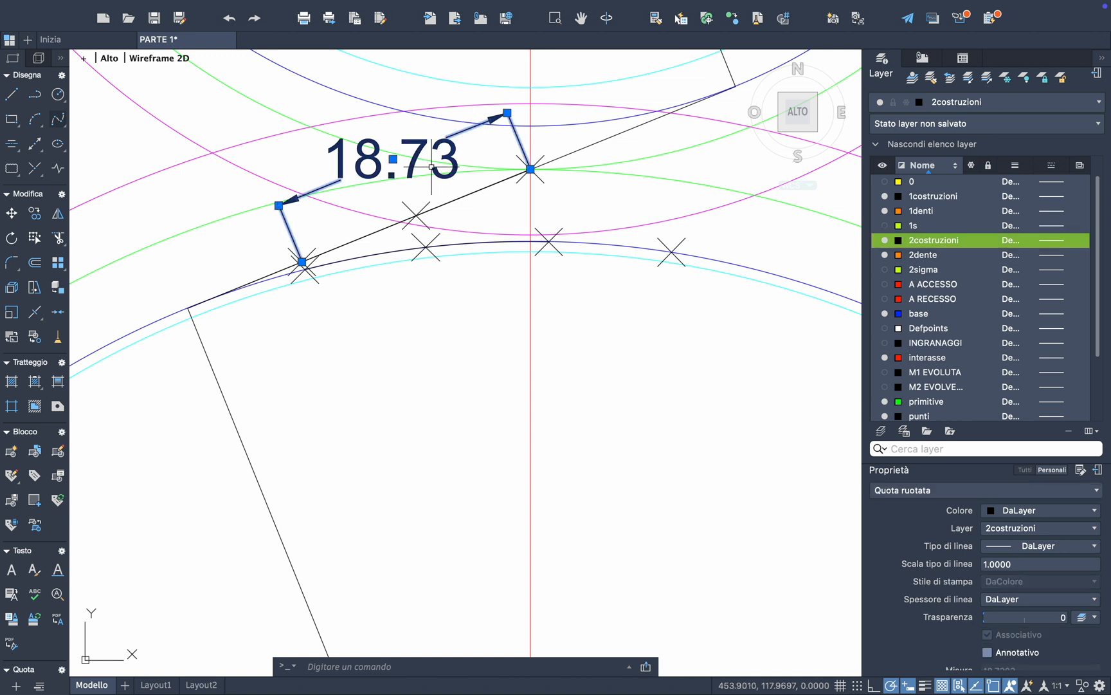
{"action": "left_click", "coordinate": [531, 169]}
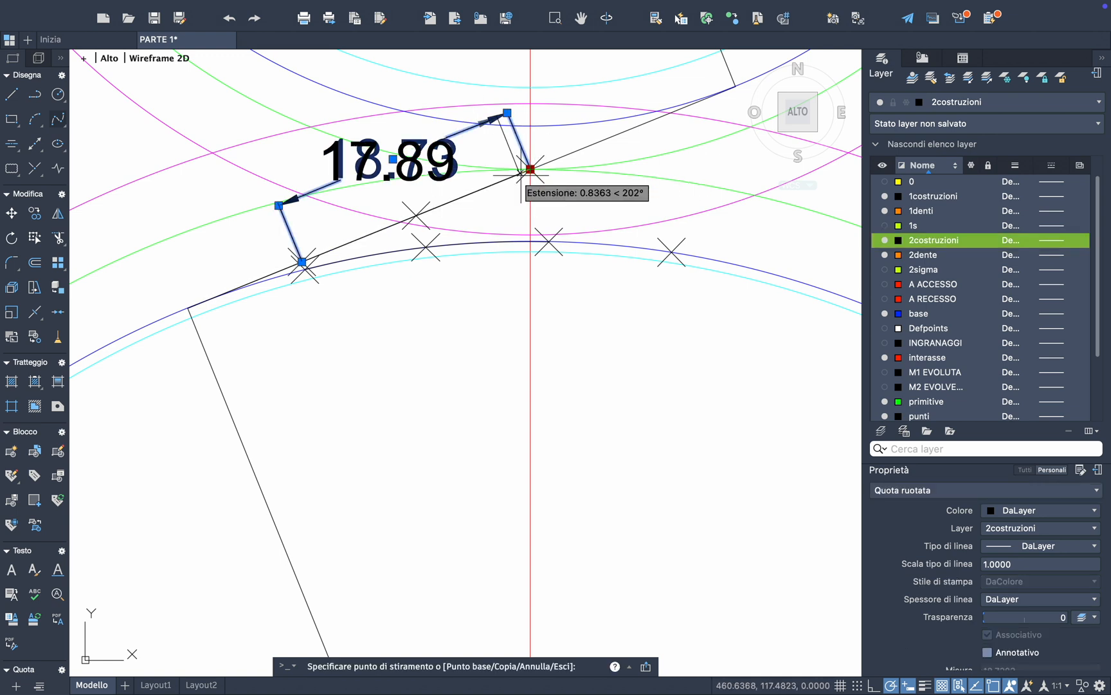
{"action": "left_click", "coordinate": [417, 216]}
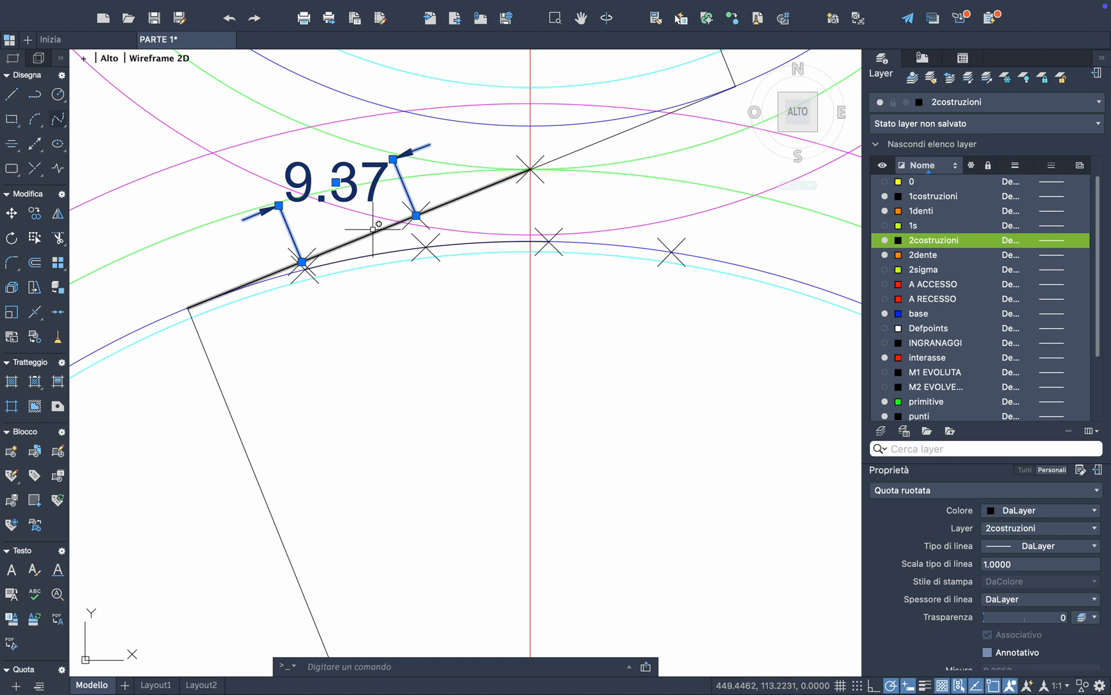
{"action": "key", "text": "super+z"}
Stretch the rotated dimension so that it spans only the first and second division points on the line of action
{"action": "scroll", "coordinate": [373, 229], "scroll_direction": "up", "scroll_amount": 2}
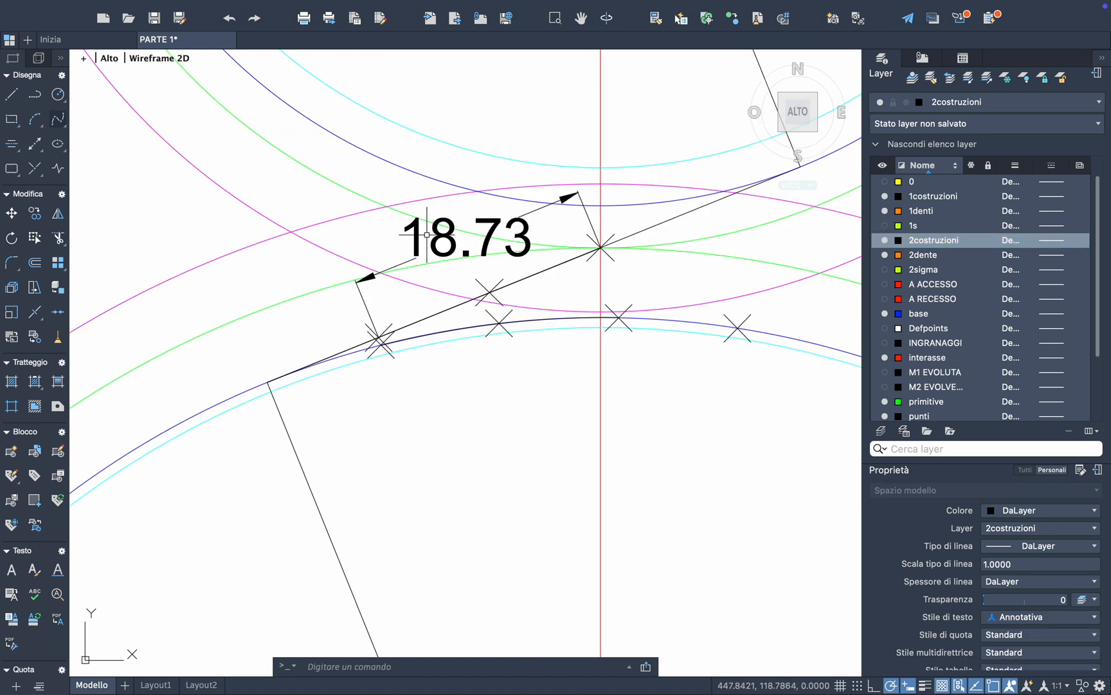
{"action": "left_click", "coordinate": [426, 235]}
{"action": "left_click", "coordinate": [437, 243]}
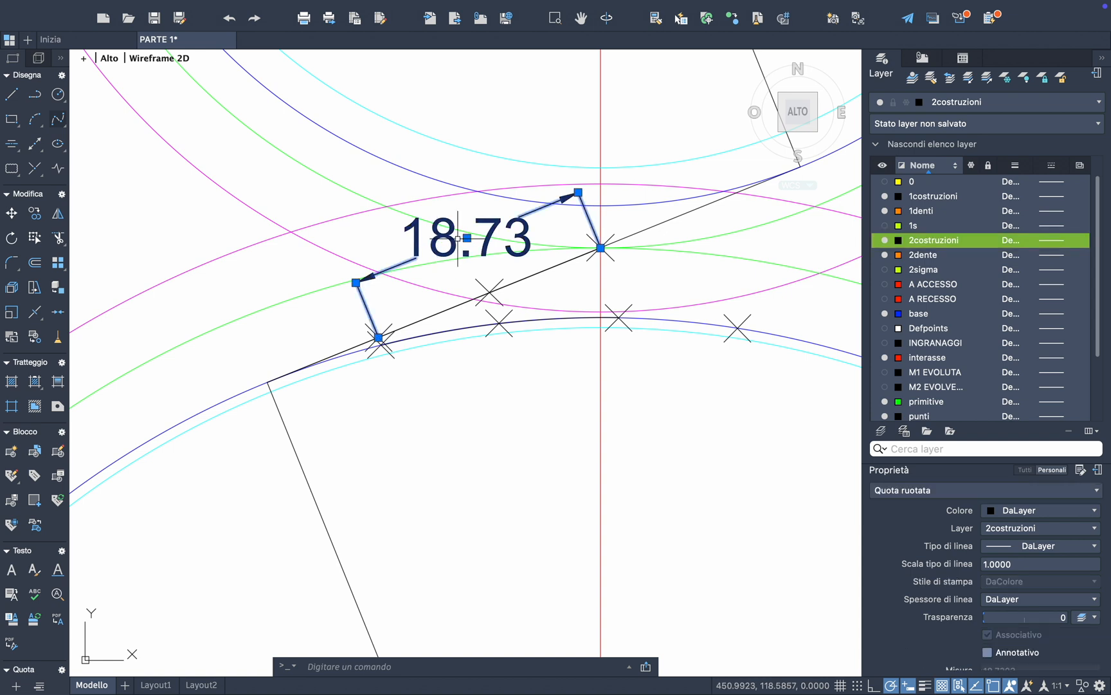
{"action": "left_click", "coordinate": [600, 247]}
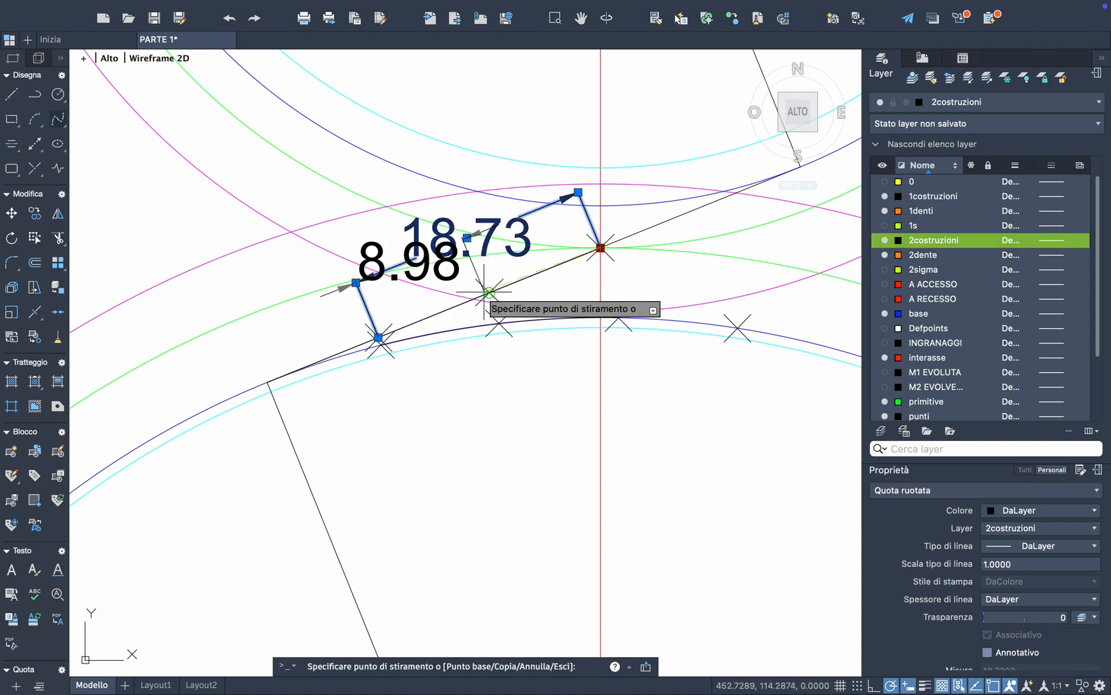
{"action": "left_click", "coordinate": [490, 292]}
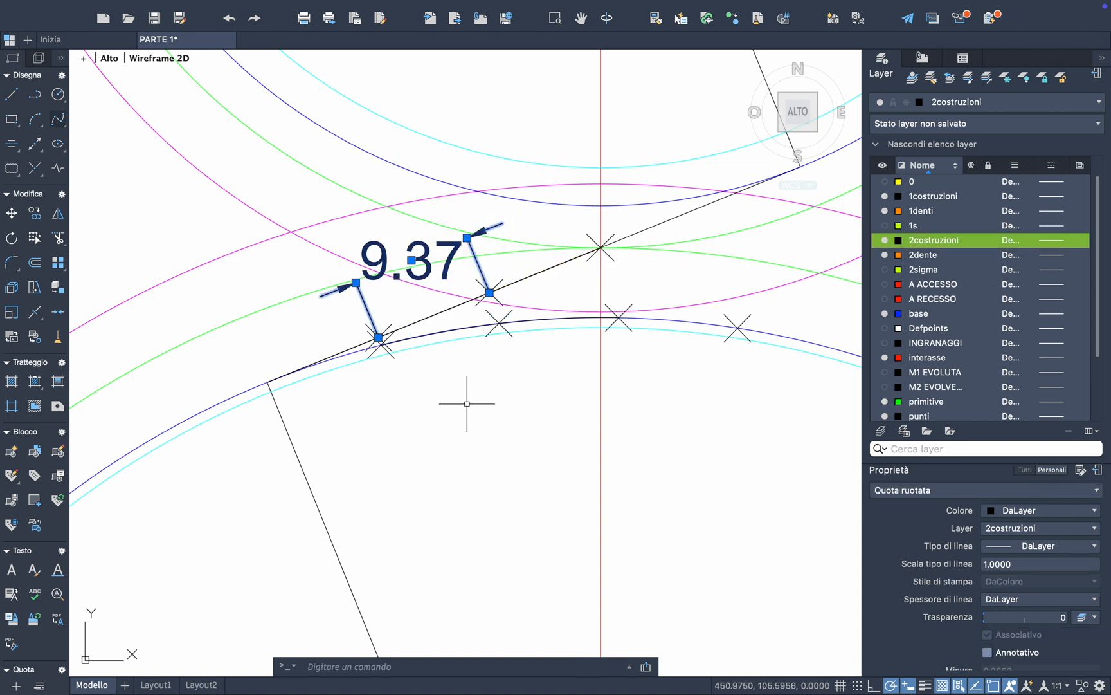
Undo the rotated dimension's stretch and stretch its end from the contact point to the second division point again
{"action": "key", "text": "super+z"}
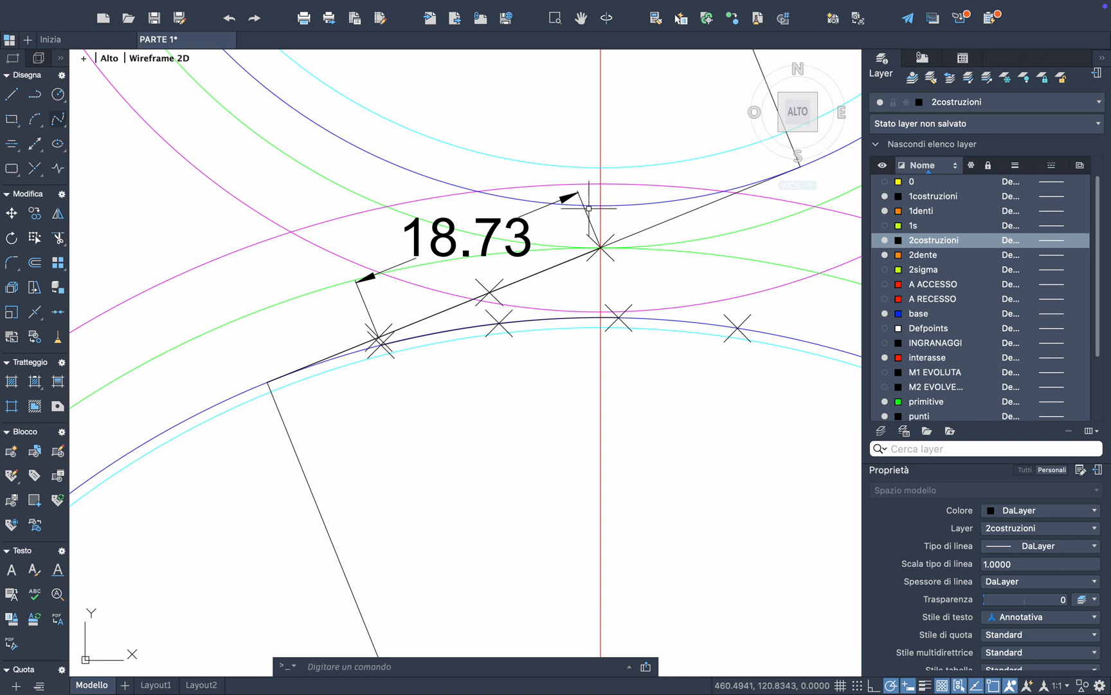
{"action": "left_click", "coordinate": [600, 247]}
{"action": "left_click", "coordinate": [601, 248]}
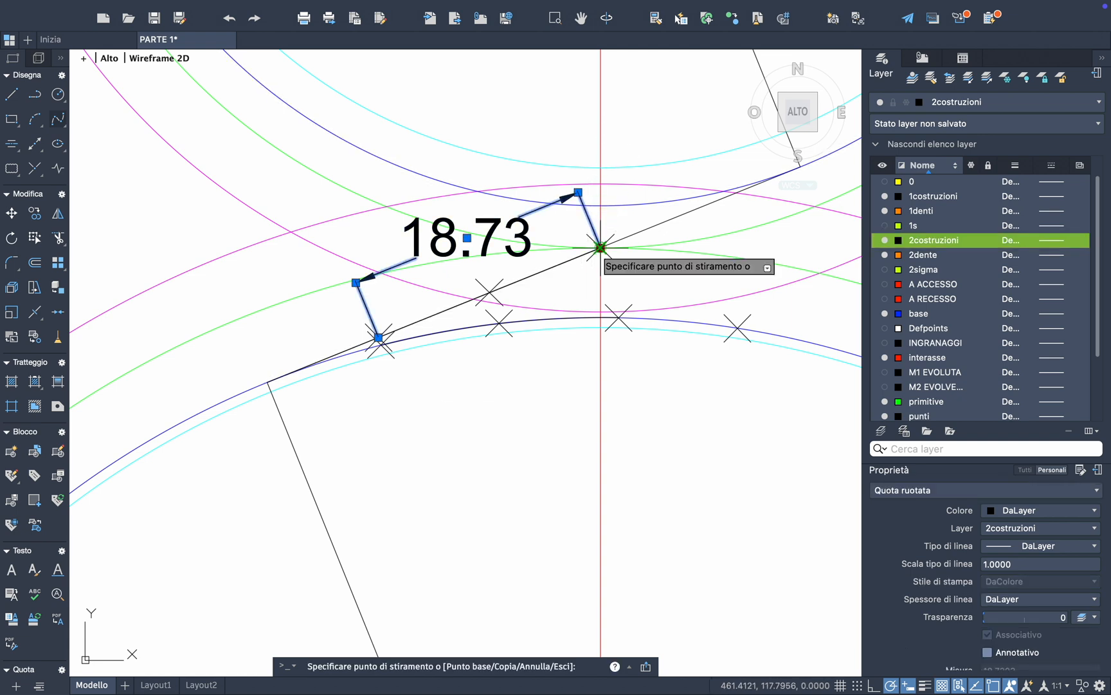
{"action": "left_click", "coordinate": [490, 293]}
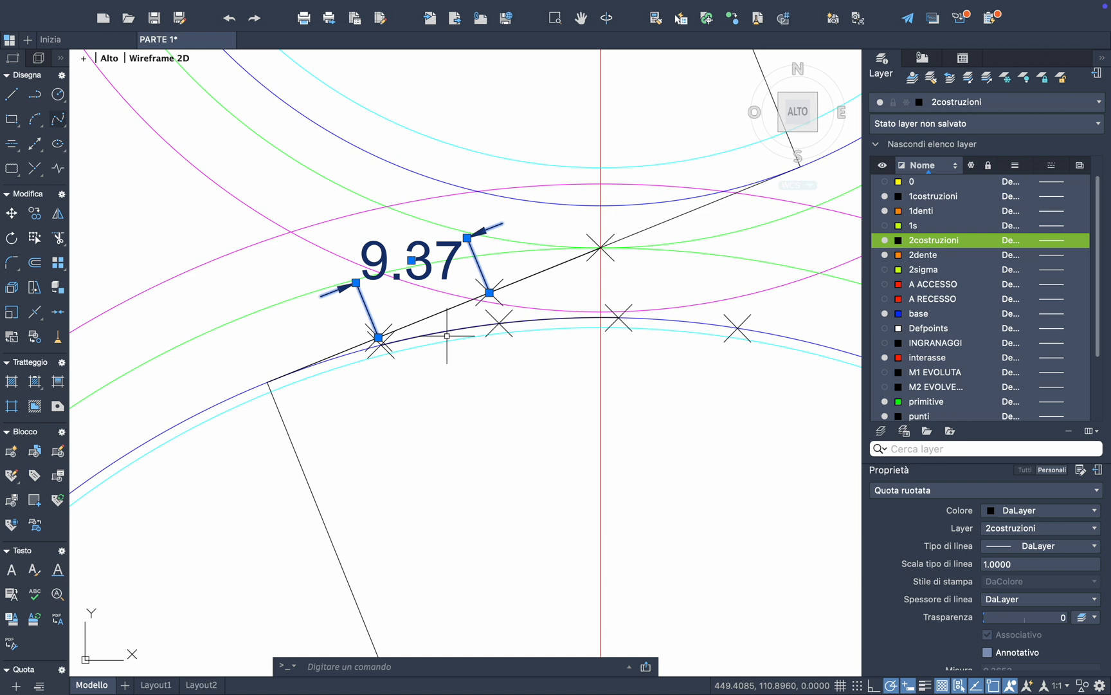
Examine the radius line running from the lower gear's centre to the tangent point on its base circle
{"action": "scroll", "coordinate": [447, 335], "scroll_direction": "down", "scroll_amount": 5}
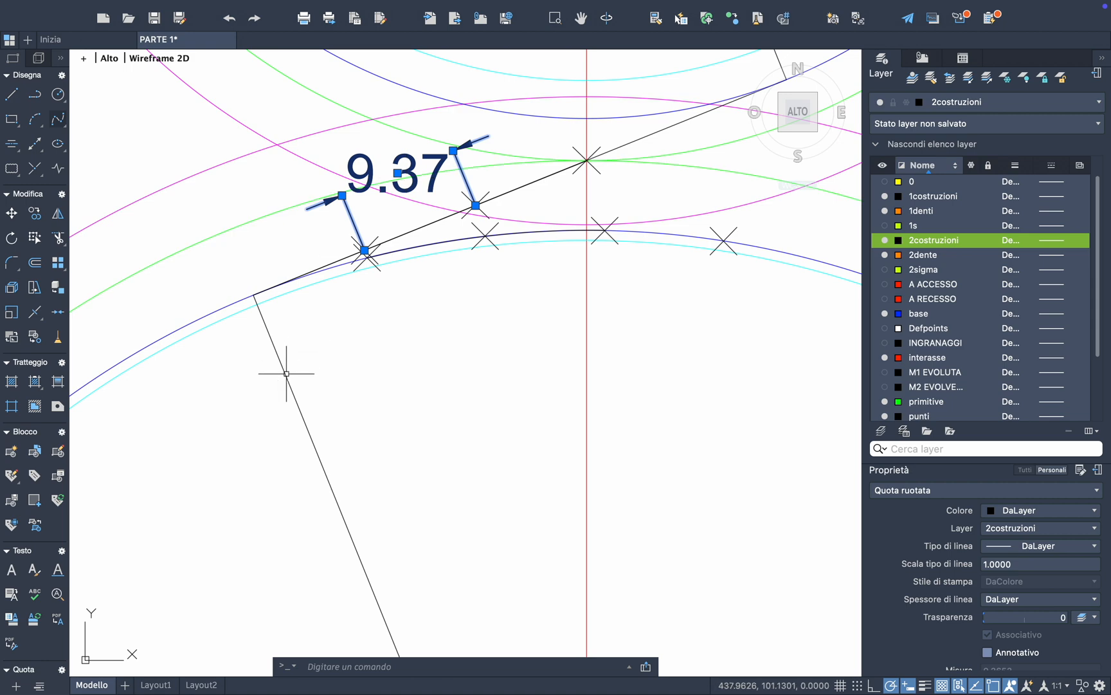
{"action": "scroll", "coordinate": [286, 373], "scroll_direction": "down", "scroll_amount": 3}
{"action": "middle_click_drag", "start_coordinate": [340, 544], "coordinate": [322, 360]}
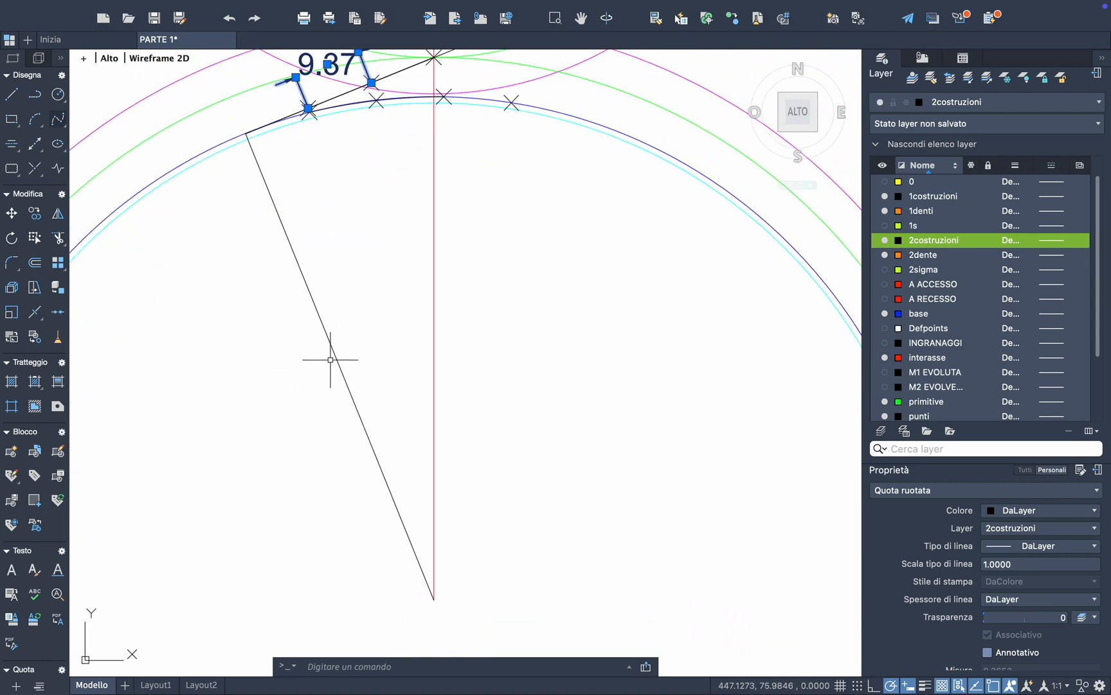
{"action": "key", "text": "Escape"}
{"action": "left_click", "coordinate": [333, 352]}
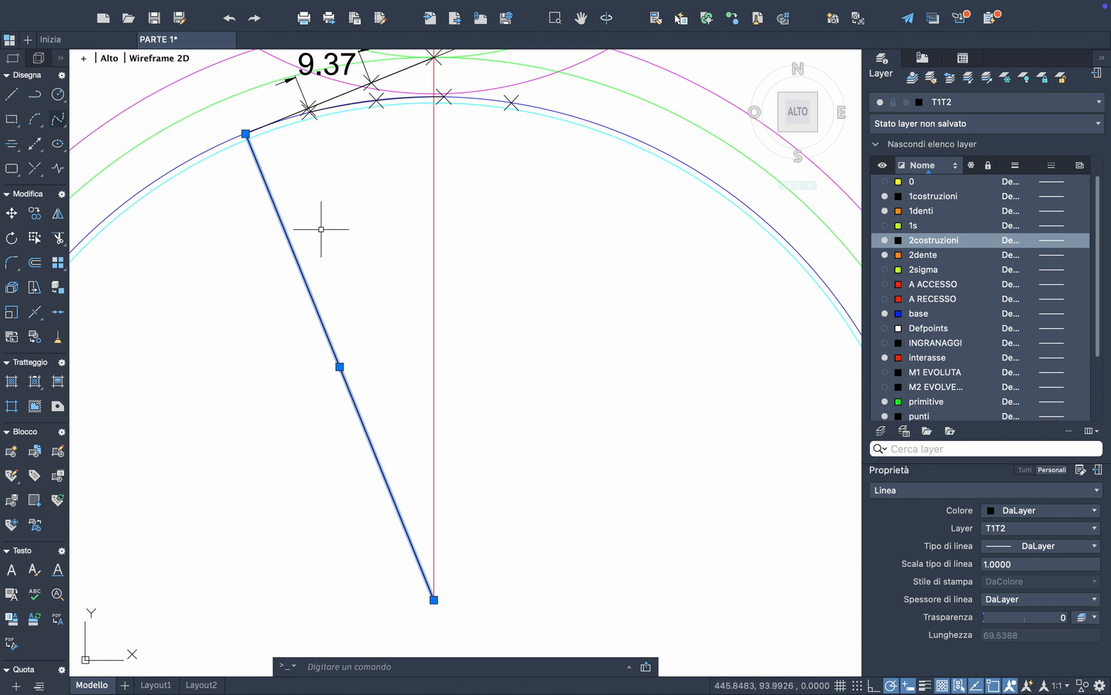
{"action": "scroll", "coordinate": [321, 229], "scroll_direction": "up", "scroll_amount": 3}
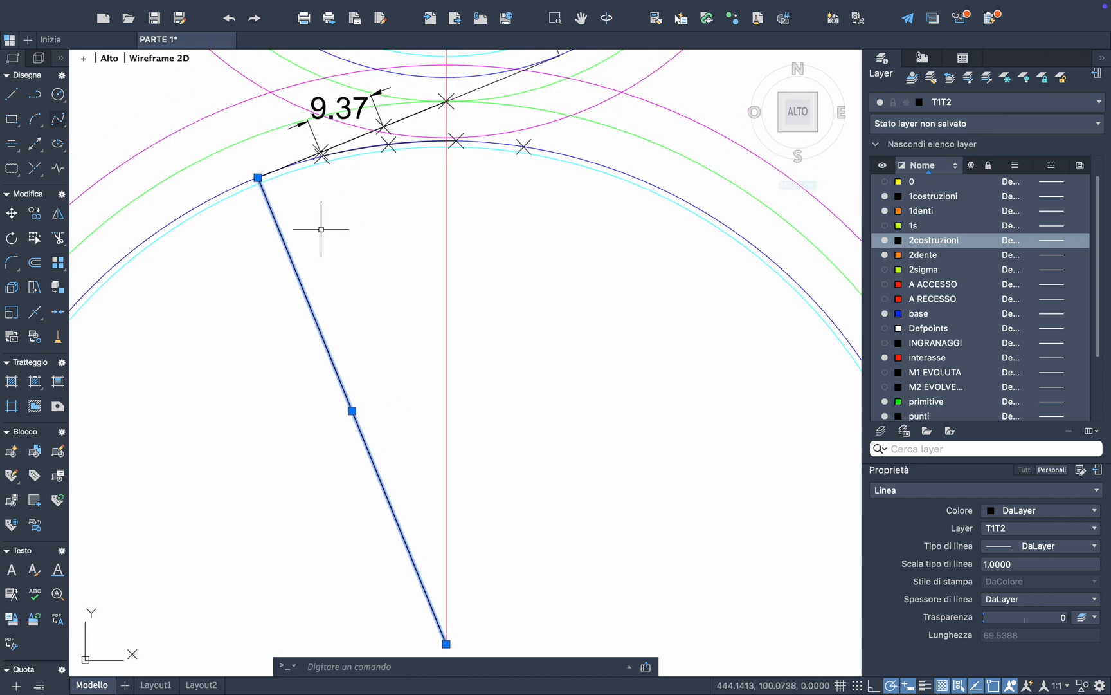
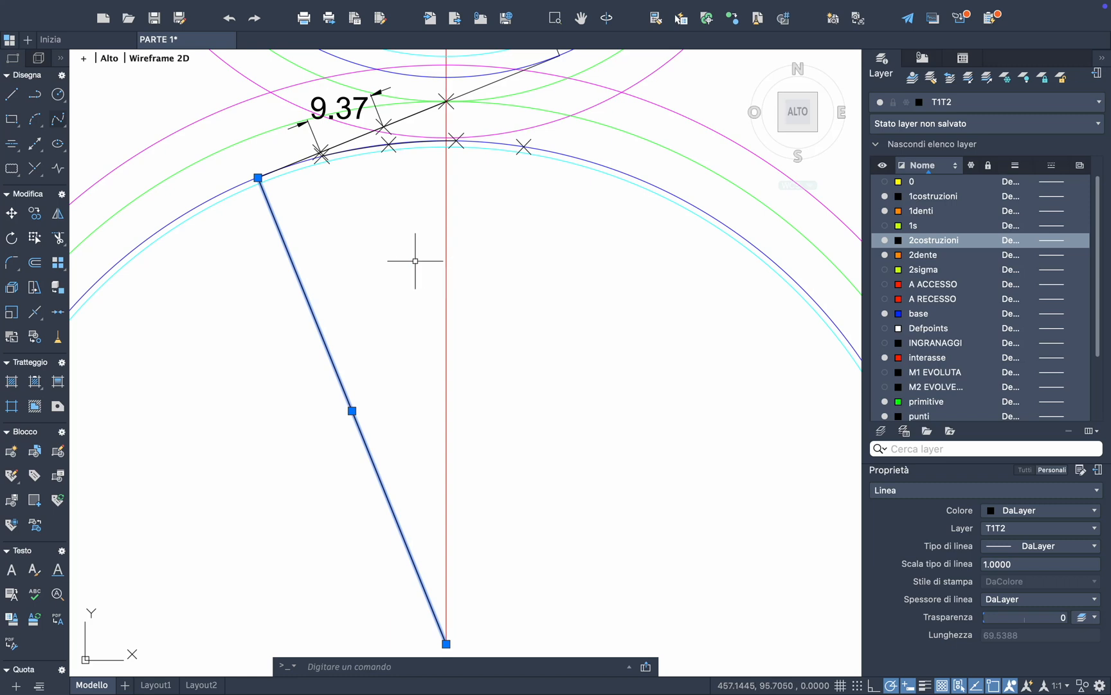
{"action": "key", "text": "Escape"}
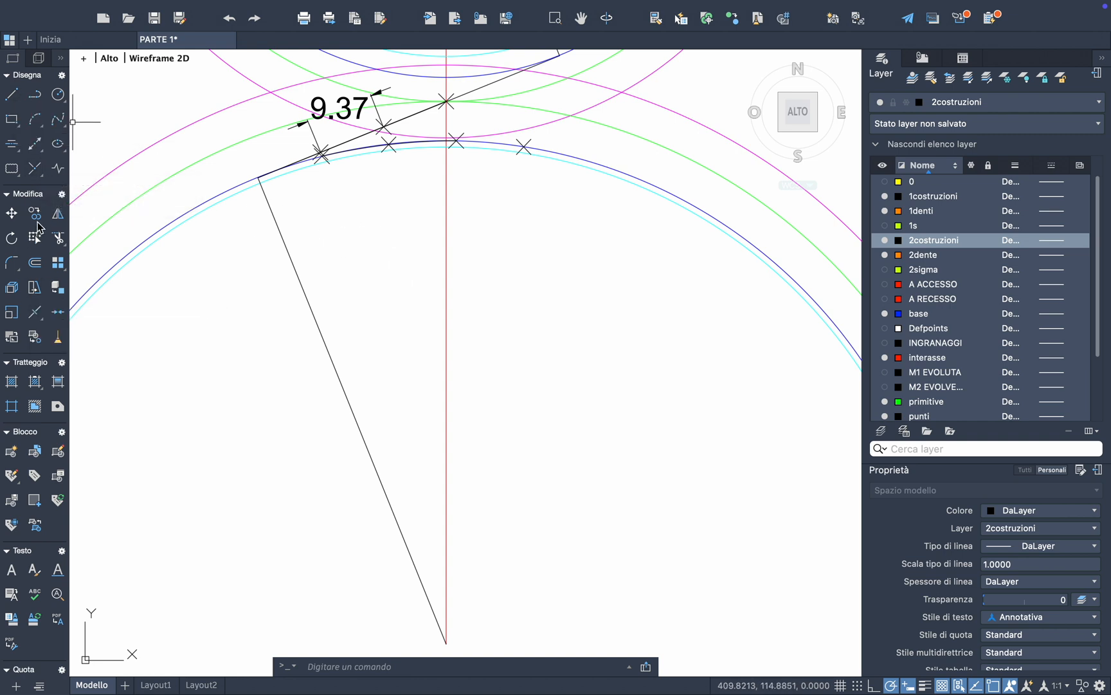
Rotate the tangent-point radius line clockwise about the lower gear's centre to the first measured point on the base circle
{"action": "left_click", "coordinate": [12, 238]}
{"action": "left_click", "coordinate": [309, 297]}
{"action": "left_click", "coordinate": [301, 309]}
{"action": "key", "text": "Return"}
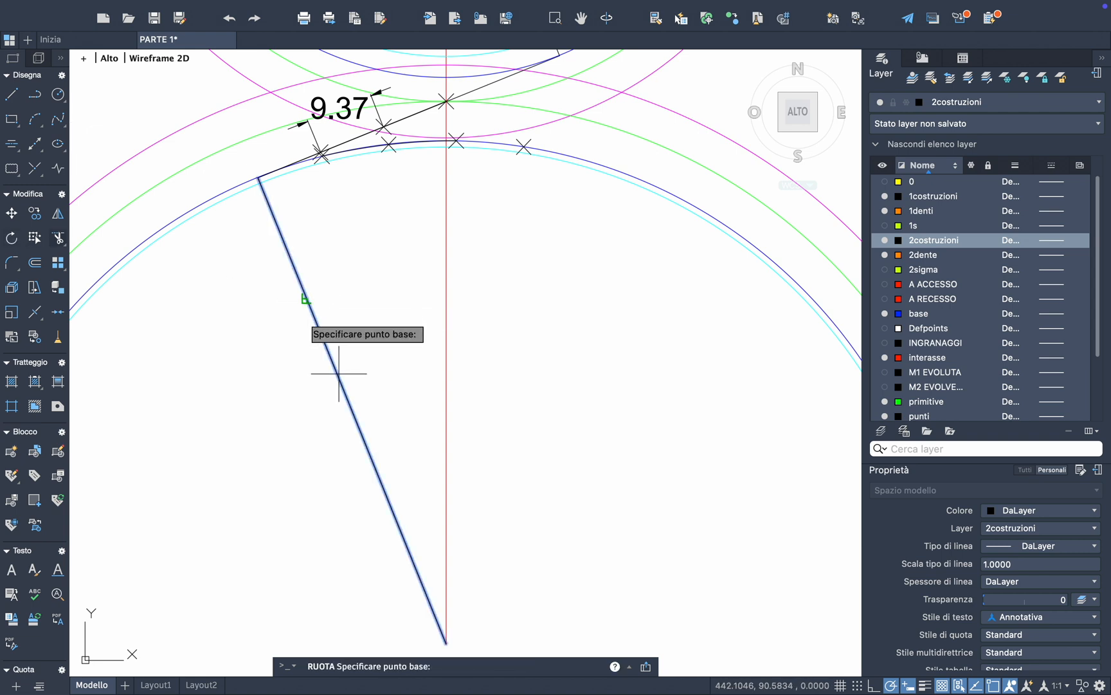
{"action": "left_click", "coordinate": [446, 643]}
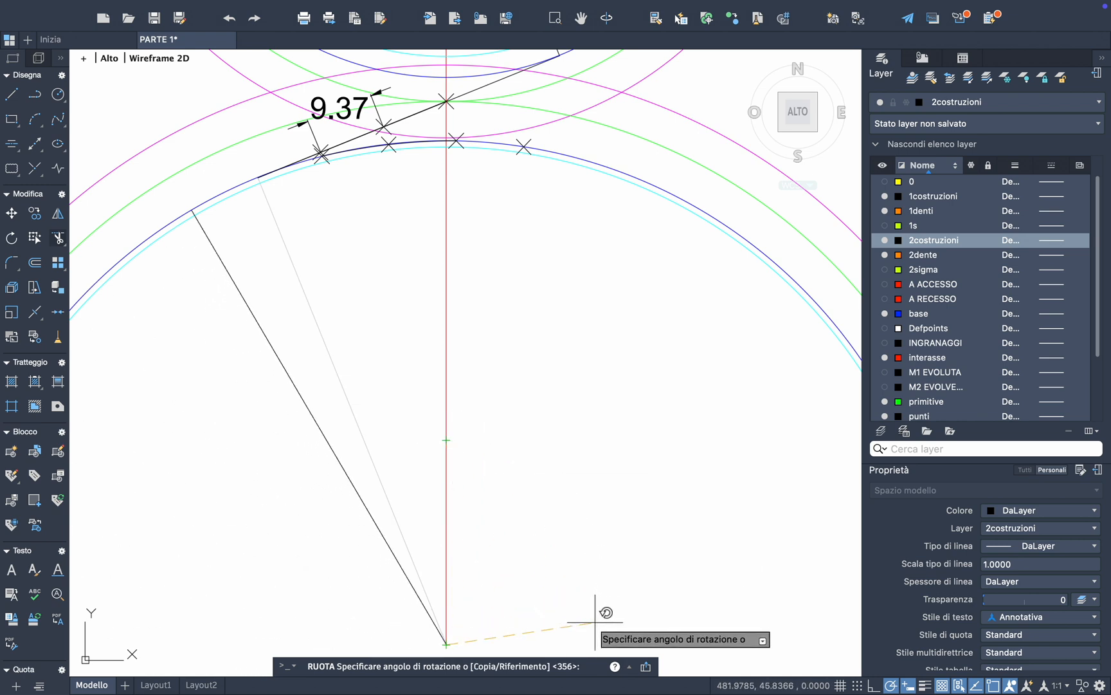
{"action": "scroll", "coordinate": [657, 627], "scroll_direction": "down", "scroll_amount": 3}
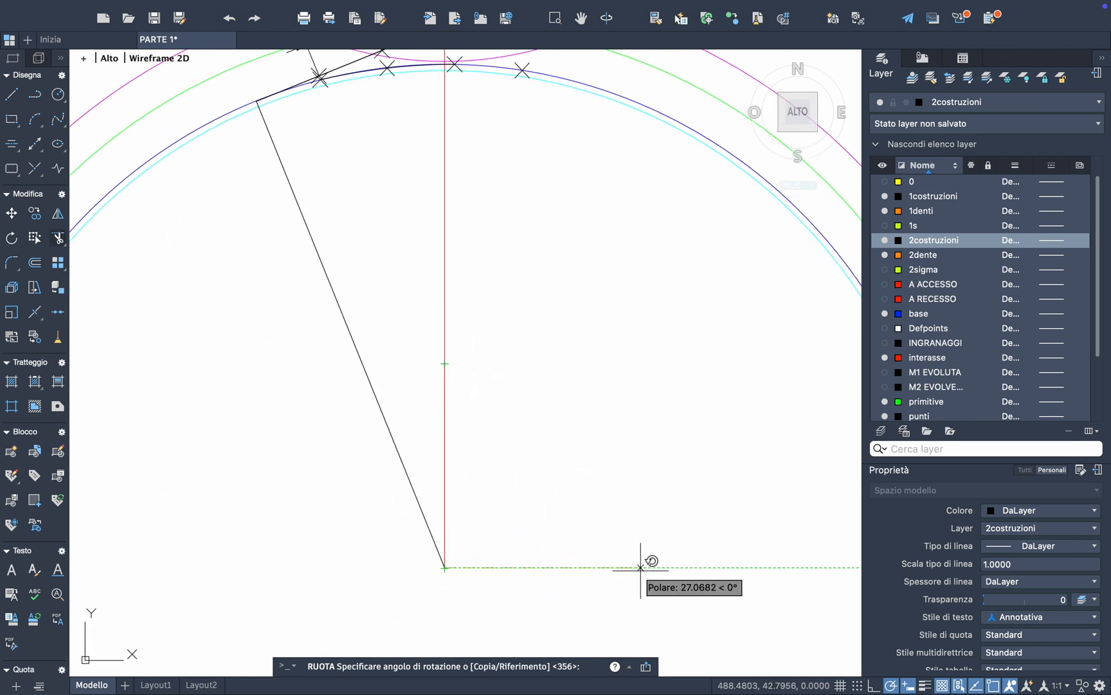
{"action": "left_click", "coordinate": [667, 595]}
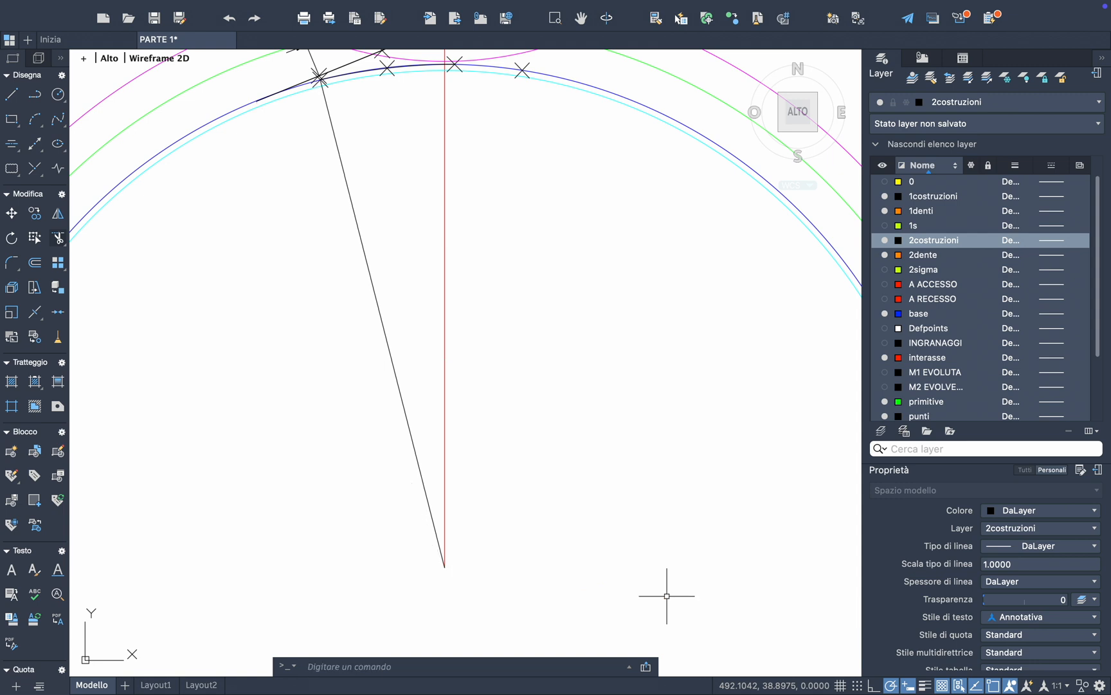
Inspect the rotated radius line's end against the first measured point on the lower base circle and select the line
{"action": "scroll", "coordinate": [318, 82], "scroll_direction": "up", "scroll_amount": 2}
{"action": "scroll", "coordinate": [313, 93], "scroll_direction": "up", "scroll_amount": 2}
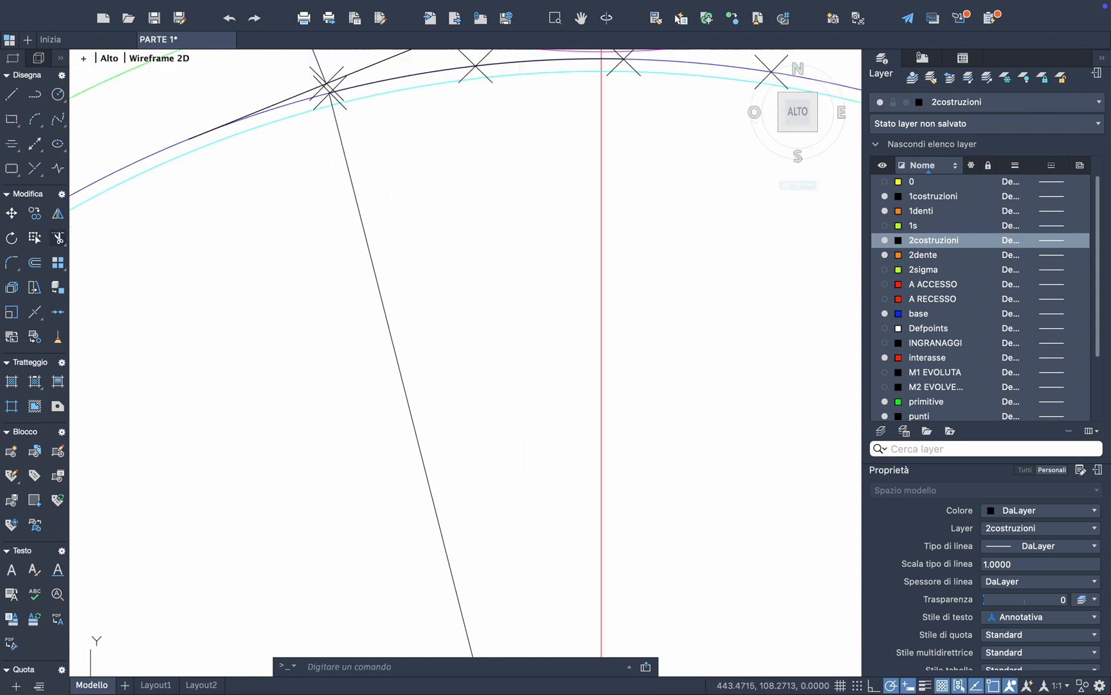
{"action": "scroll", "coordinate": [346, 141], "scroll_direction": "up", "scroll_amount": 2}
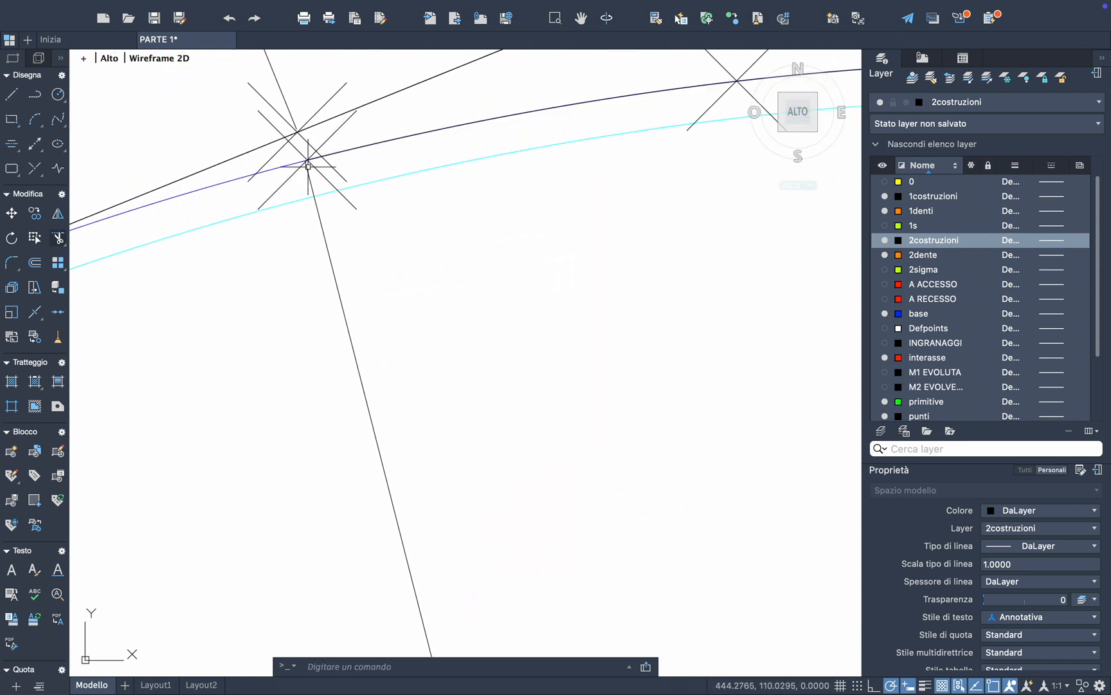
{"action": "scroll", "coordinate": [309, 166], "scroll_direction": "up", "scroll_amount": 2}
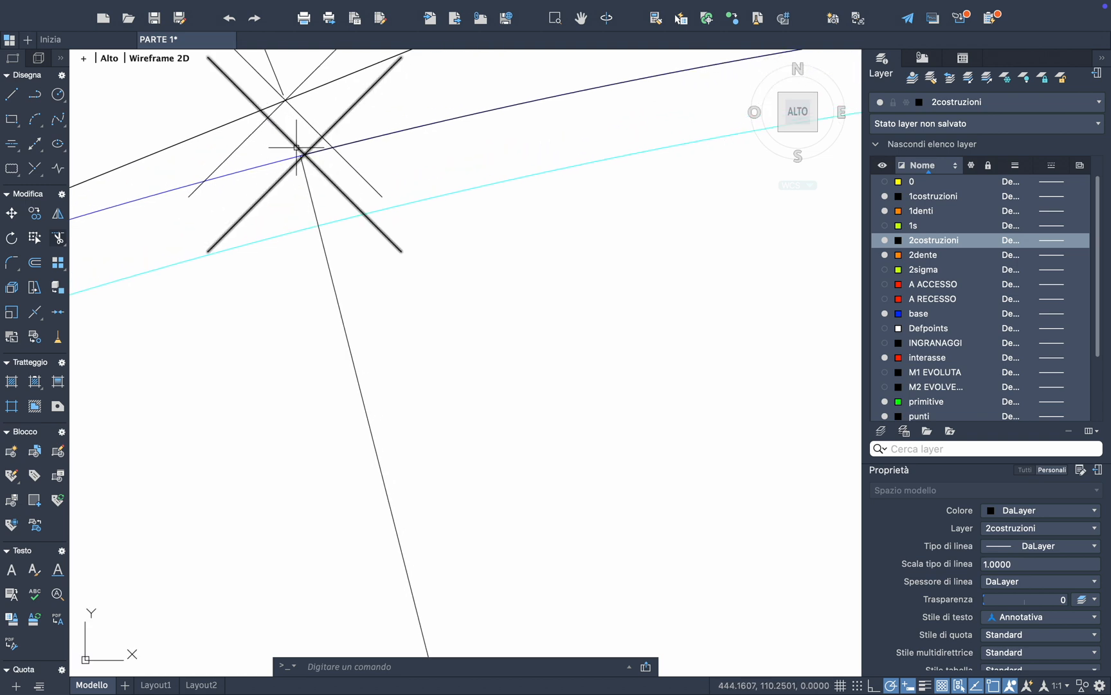
{"action": "middle_click_drag", "start_coordinate": [305, 159], "coordinate": [333, 217]}
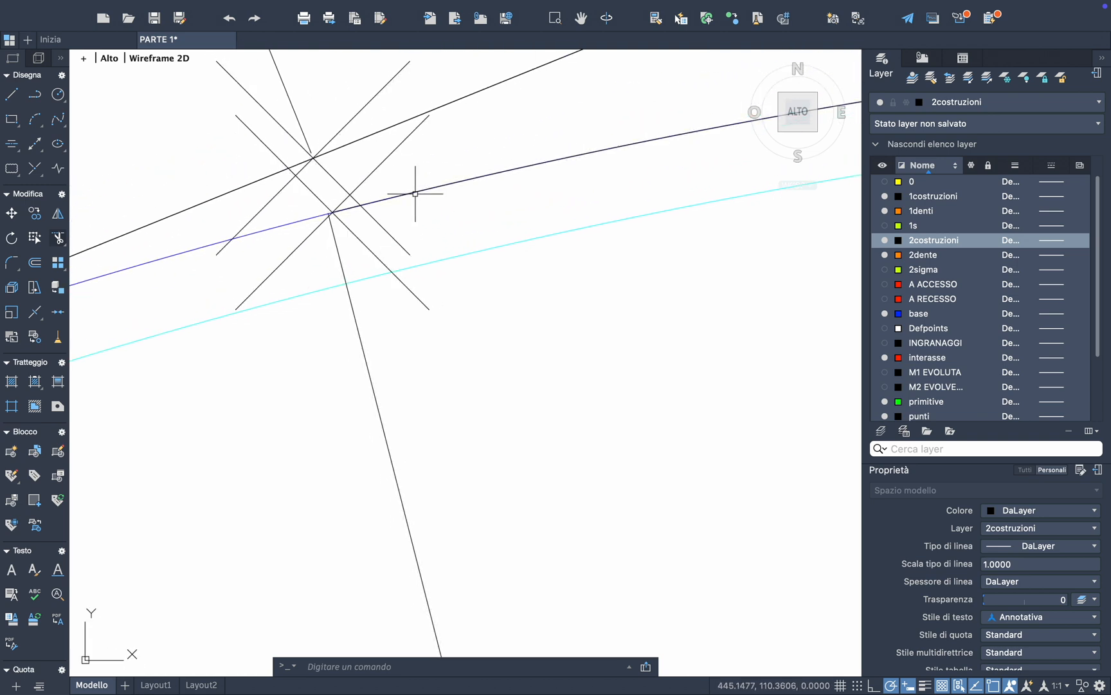
{"action": "left_click", "coordinate": [331, 227]}
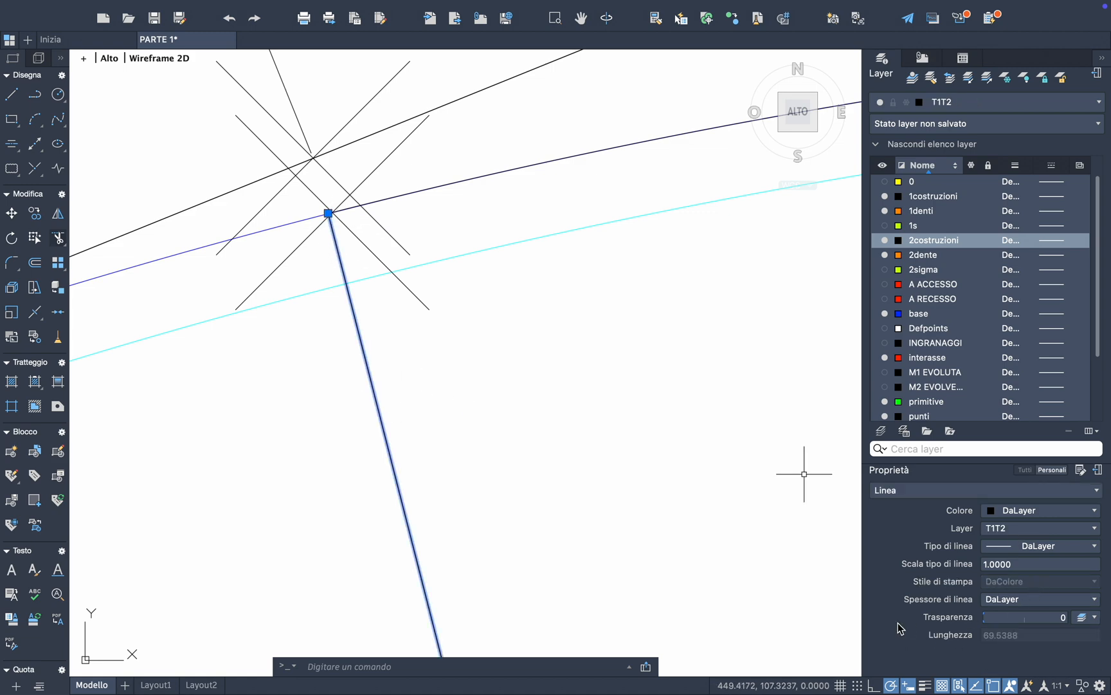
Clear the selection and undo the last edits, removing the radial line from the lower gear centre to the first base-circle division point
{"action": "scroll", "coordinate": [690, 522], "scroll_direction": "down", "scroll_amount": 3}
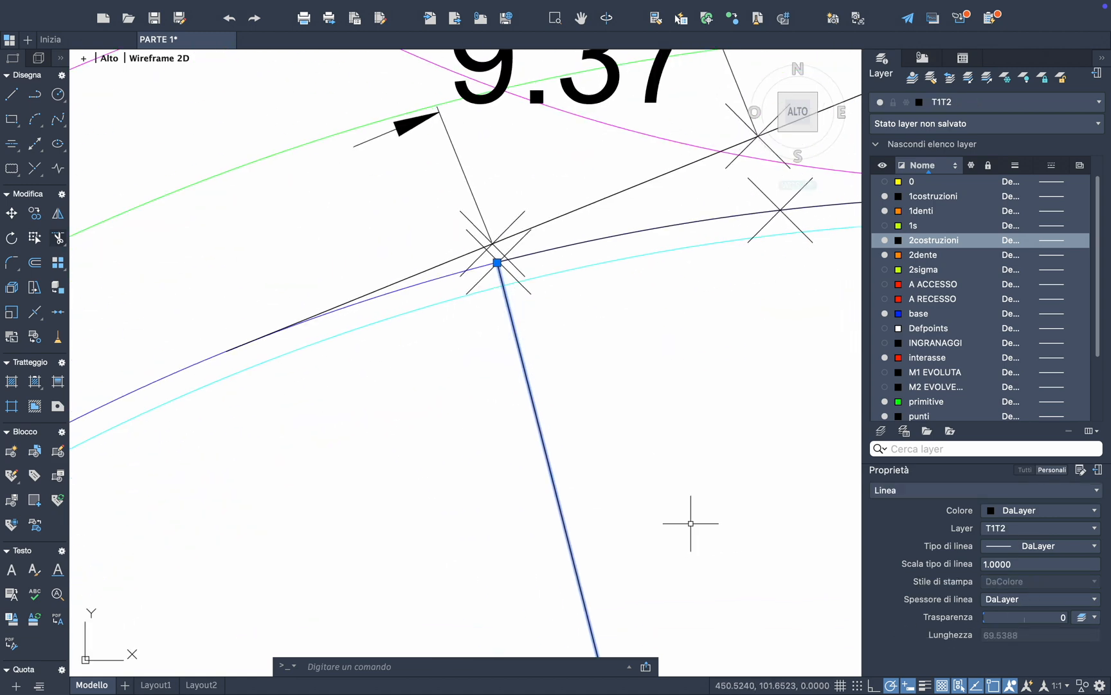
{"action": "key", "text": "Escape"}
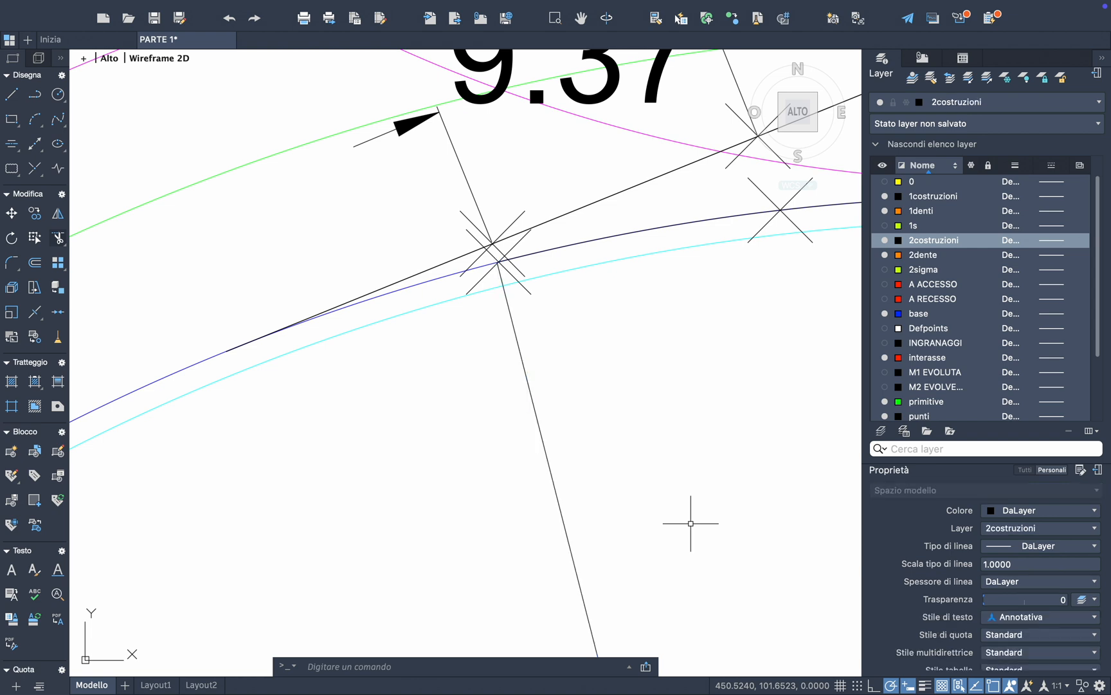
{"action": "key", "text": "super+z"}
{"action": "key", "text": "super+z"}
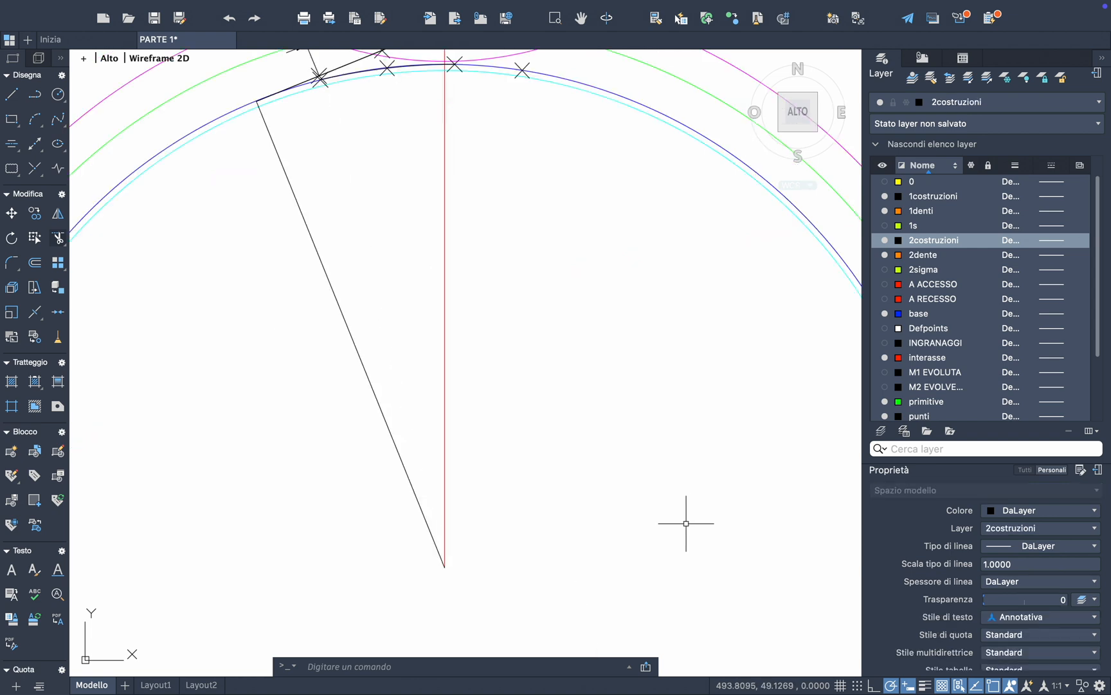
Delete the 9.37 dimension on the line of action between the two gears
{"action": "scroll", "coordinate": [277, 135], "scroll_direction": "up", "scroll_amount": 1}
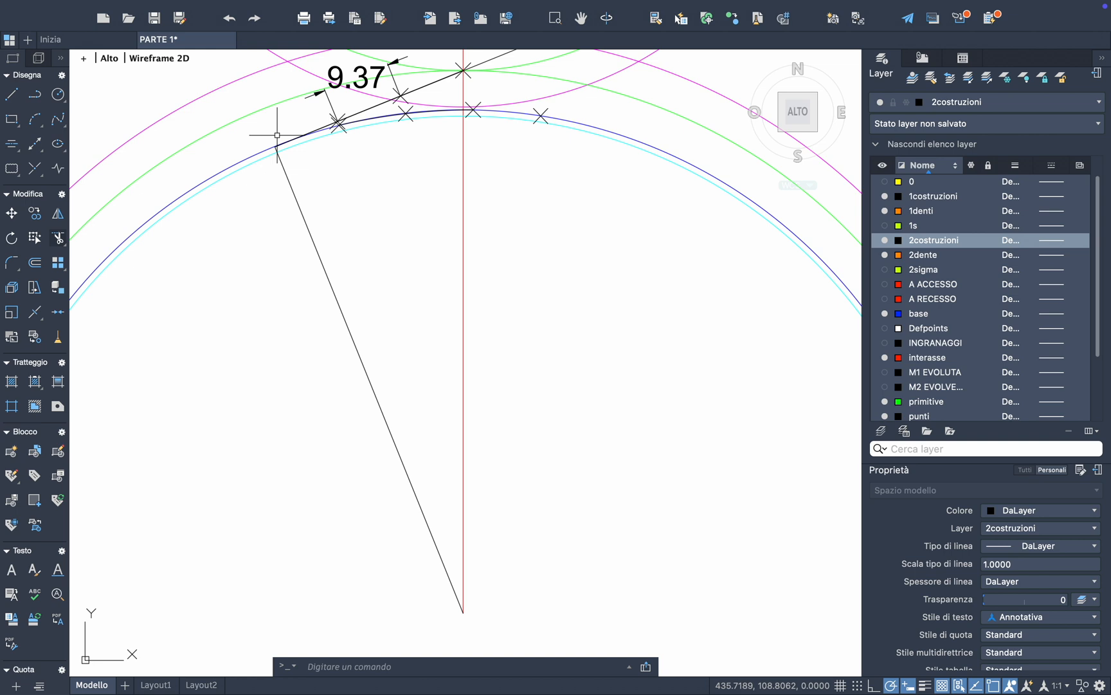
{"action": "scroll", "coordinate": [357, 147], "scroll_direction": "up", "scroll_amount": 2}
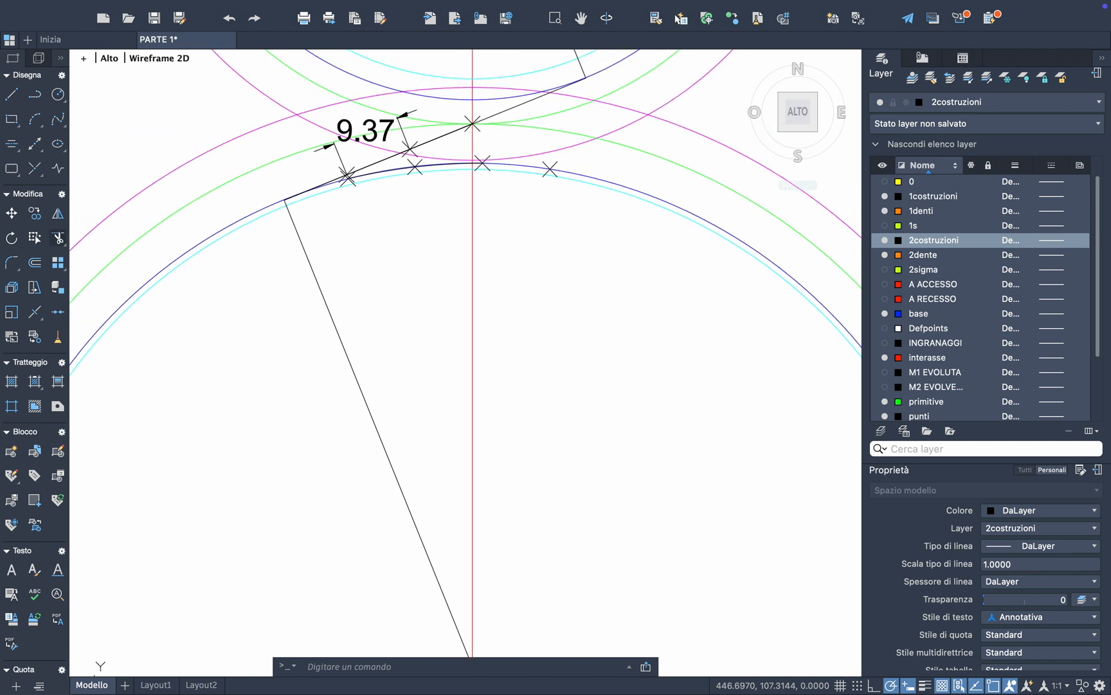
{"action": "left_click", "coordinate": [373, 128]}
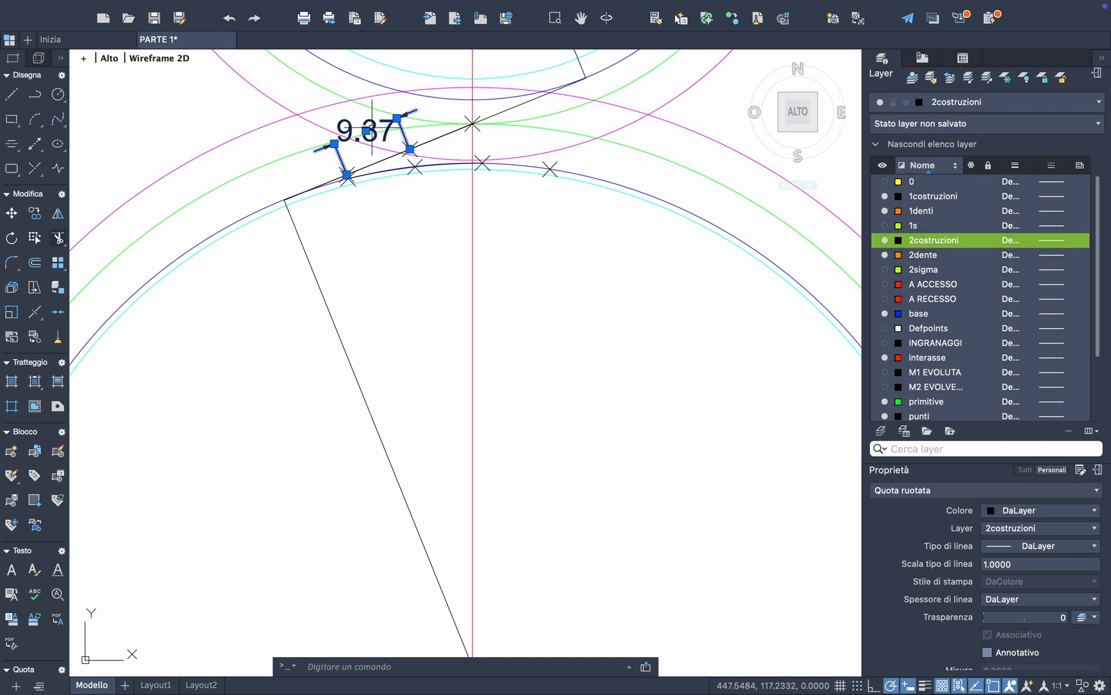
{"action": "key", "text": "Delete"}
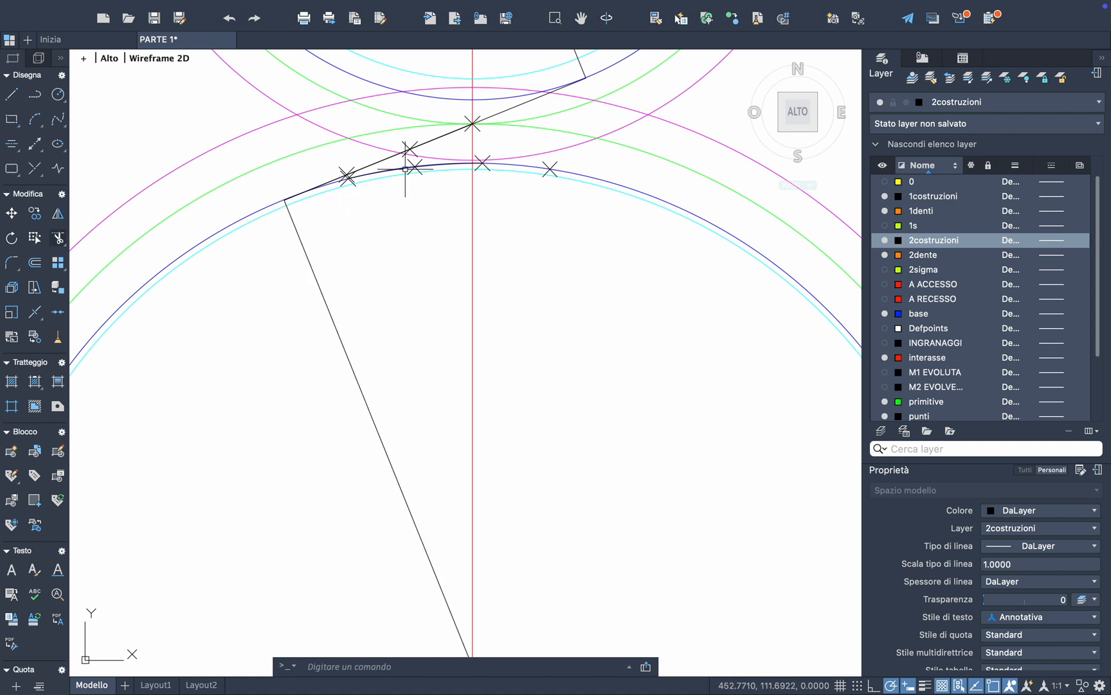
Draw a line from the lower gear's centre to the leftmost division point on its base circle
{"action": "middle_click_drag", "start_coordinate": [470, 115], "coordinate": [464, 155]}
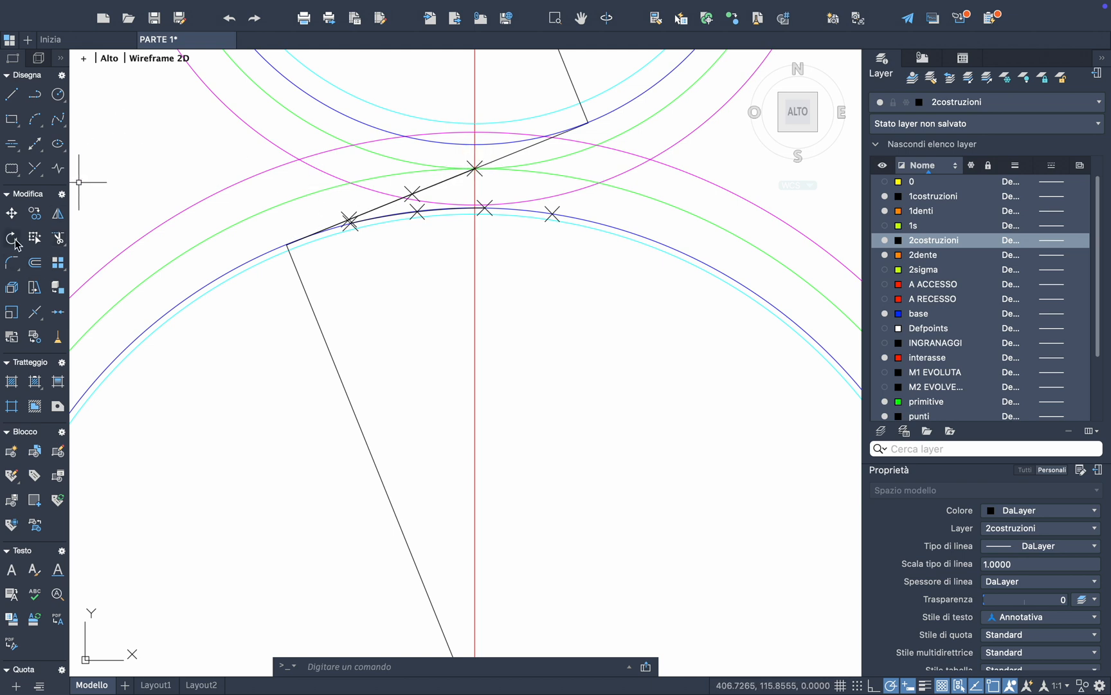
{"action": "left_click", "coordinate": [12, 94]}
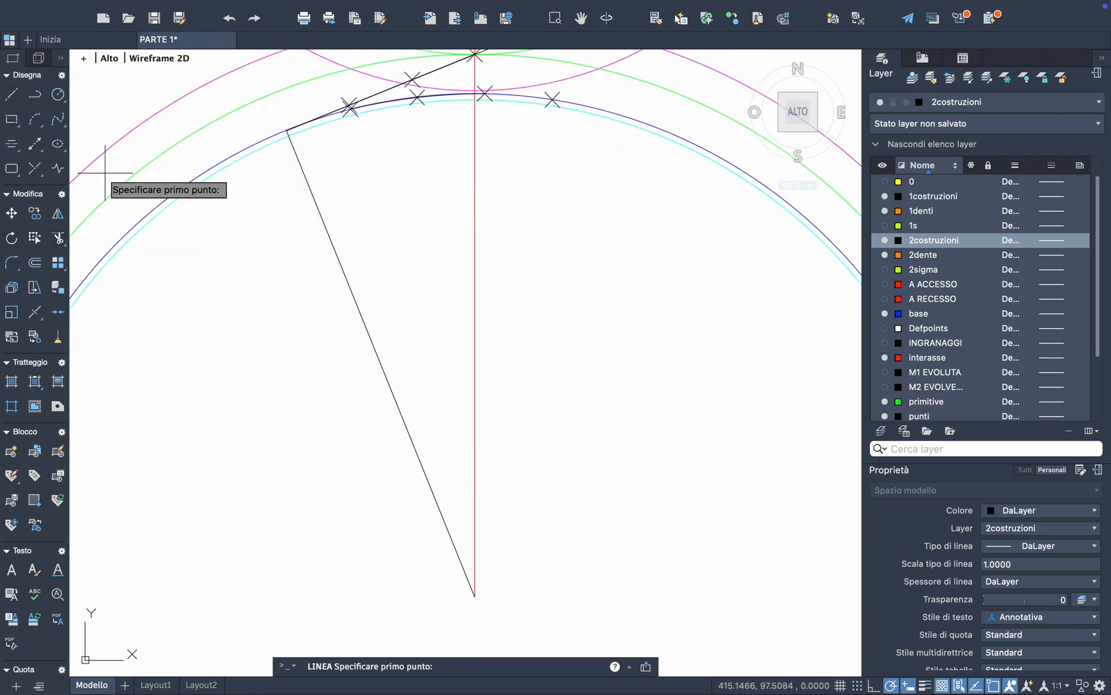
{"action": "left_click", "coordinate": [475, 596]}
{"action": "scroll", "coordinate": [348, 105], "scroll_direction": "up", "scroll_amount": 7}
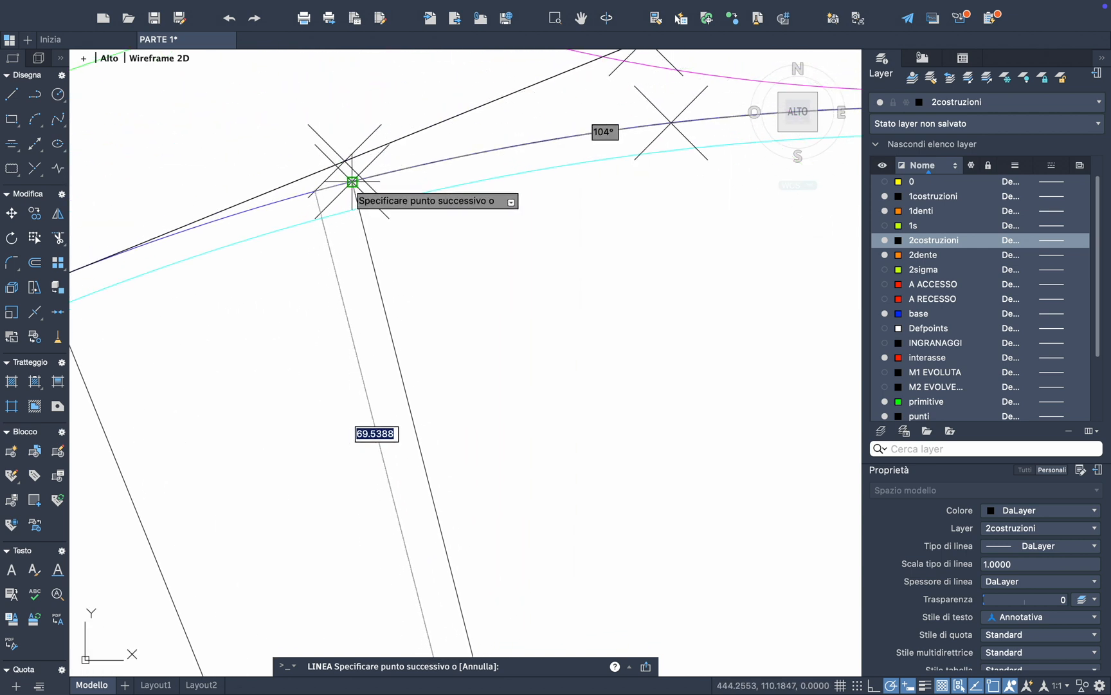
{"action": "left_click", "coordinate": [352, 182]}
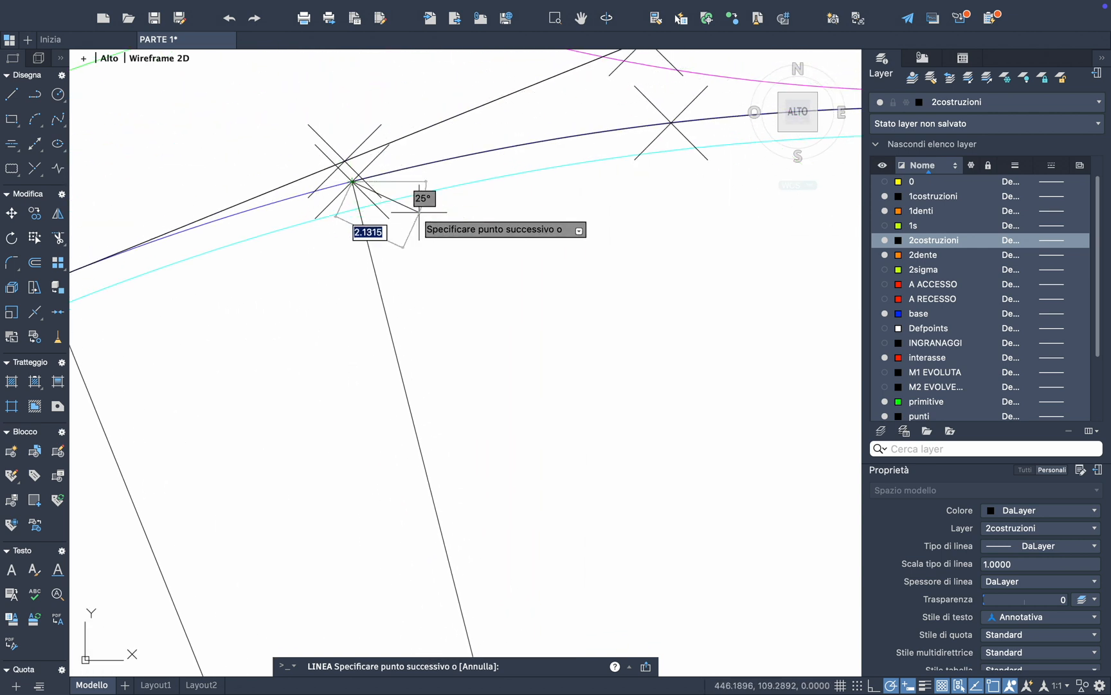
{"action": "key", "text": "Escape"}
Draw a line from the second division point on the lower base circle to the gear's centre
{"action": "key", "text": "Return"}
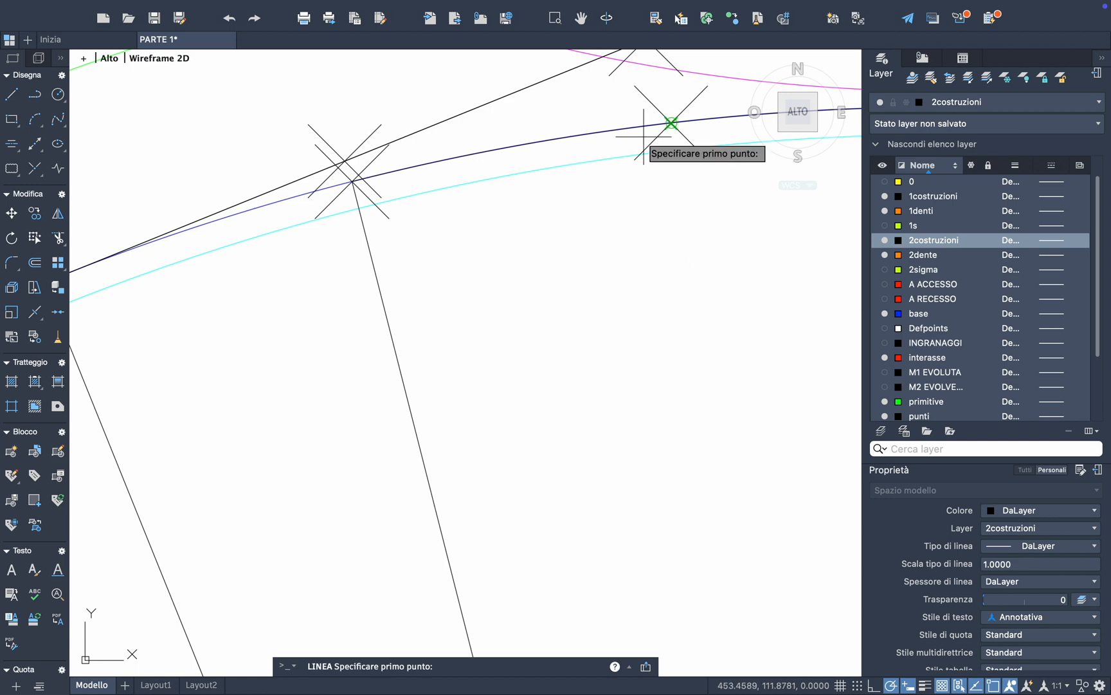
{"action": "left_click", "coordinate": [672, 122]}
{"action": "scroll", "coordinate": [640, 142], "scroll_direction": "up", "scroll_amount": 5}
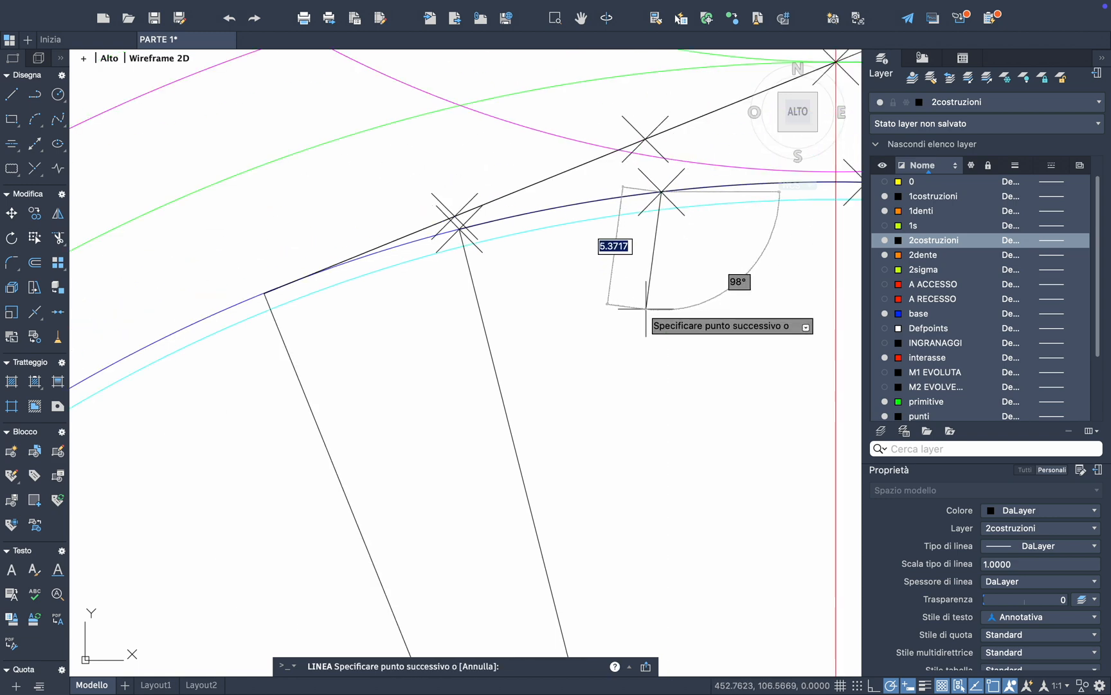
{"action": "scroll", "coordinate": [642, 306], "scroll_direction": "down", "scroll_amount": 5}
{"action": "scroll", "coordinate": [627, 309], "scroll_direction": "up", "scroll_amount": 3}
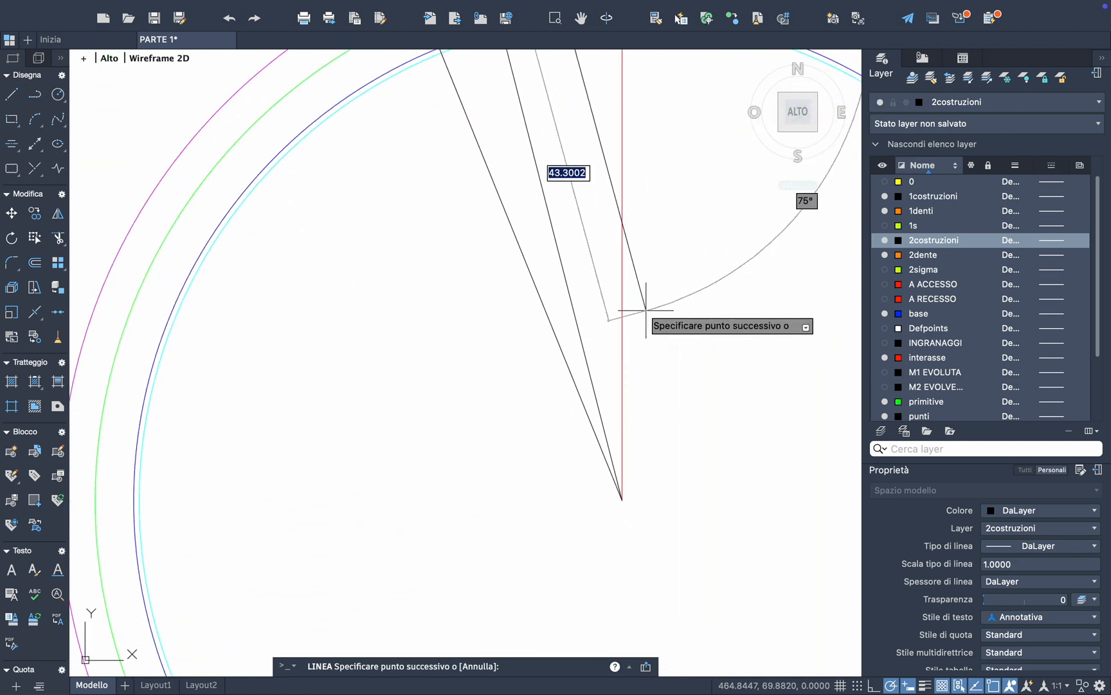
{"action": "left_click", "coordinate": [622, 500]}
{"action": "key", "text": "Return"}
Delete the rightmost division point on the lower gear's base circle
{"action": "scroll", "coordinate": [620, 496], "scroll_direction": "down", "scroll_amount": 2}
{"action": "scroll", "coordinate": [624, 250], "scroll_direction": "up", "scroll_amount": 3}
{"action": "scroll", "coordinate": [572, 254], "scroll_direction": "up", "scroll_amount": 3}
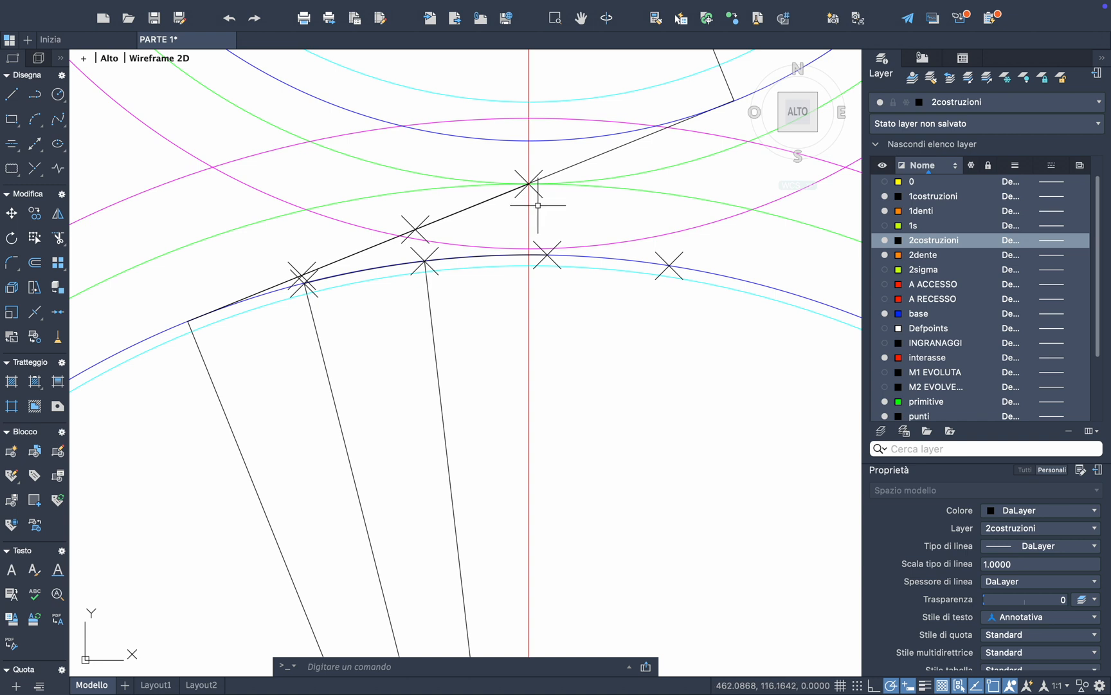
{"action": "mouse_move", "coordinate": [539, 199]}
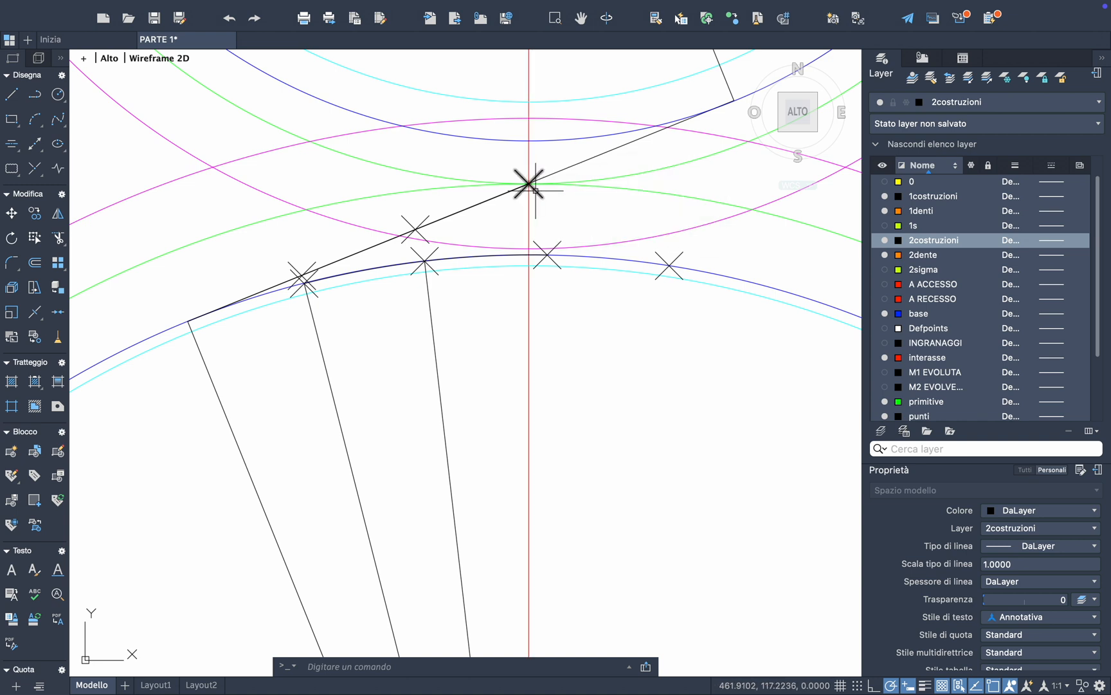
{"action": "mouse_move", "coordinate": [454, 218]}
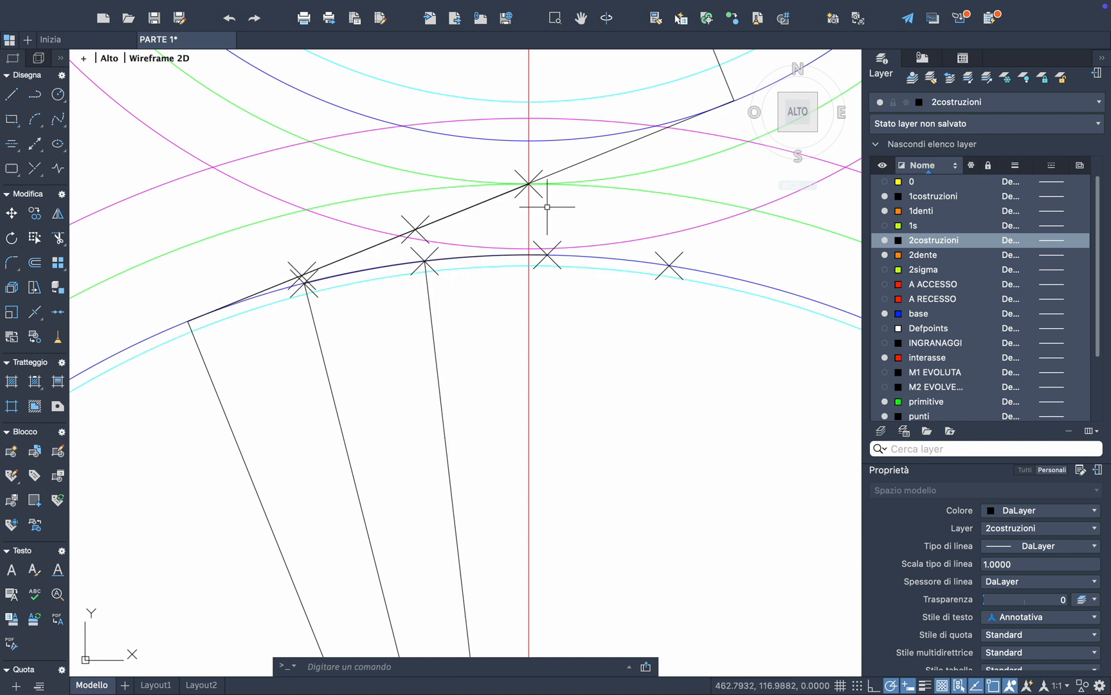
{"action": "left_click", "coordinate": [679, 255]}
{"action": "left_click", "coordinate": [676, 253]}
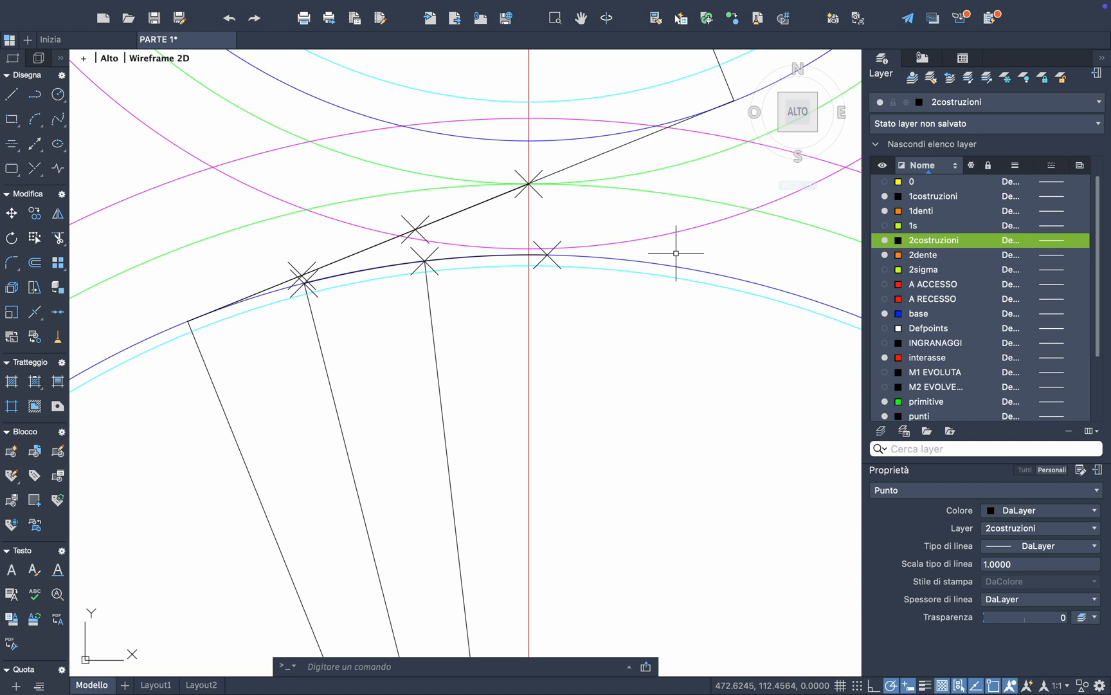
{"action": "key", "text": "Escape"}
Make a copy of the first radial line rotated 90° about its outer end on the base circle
{"action": "scroll", "coordinate": [444, 321], "scroll_direction": "left", "scroll_amount": 2}
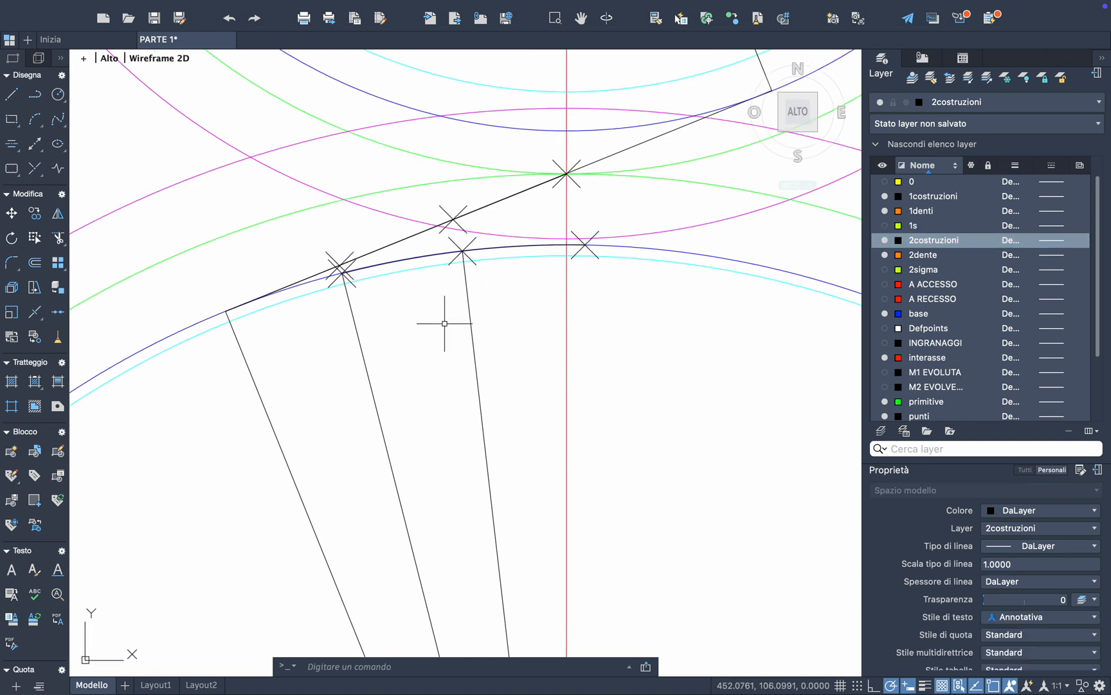
{"action": "left_click", "coordinate": [357, 340]}
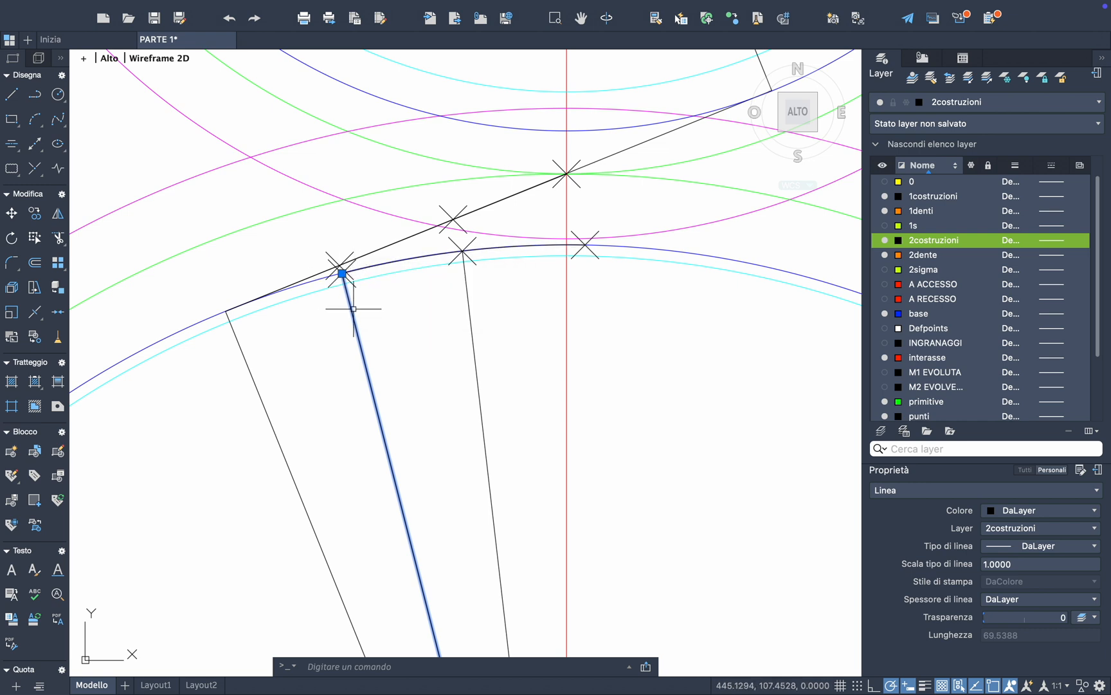
{"action": "scroll", "coordinate": [350, 310], "scroll_direction": "down", "scroll_amount": 3}
{"action": "scroll", "coordinate": [372, 292], "scroll_direction": "up", "scroll_amount": 3}
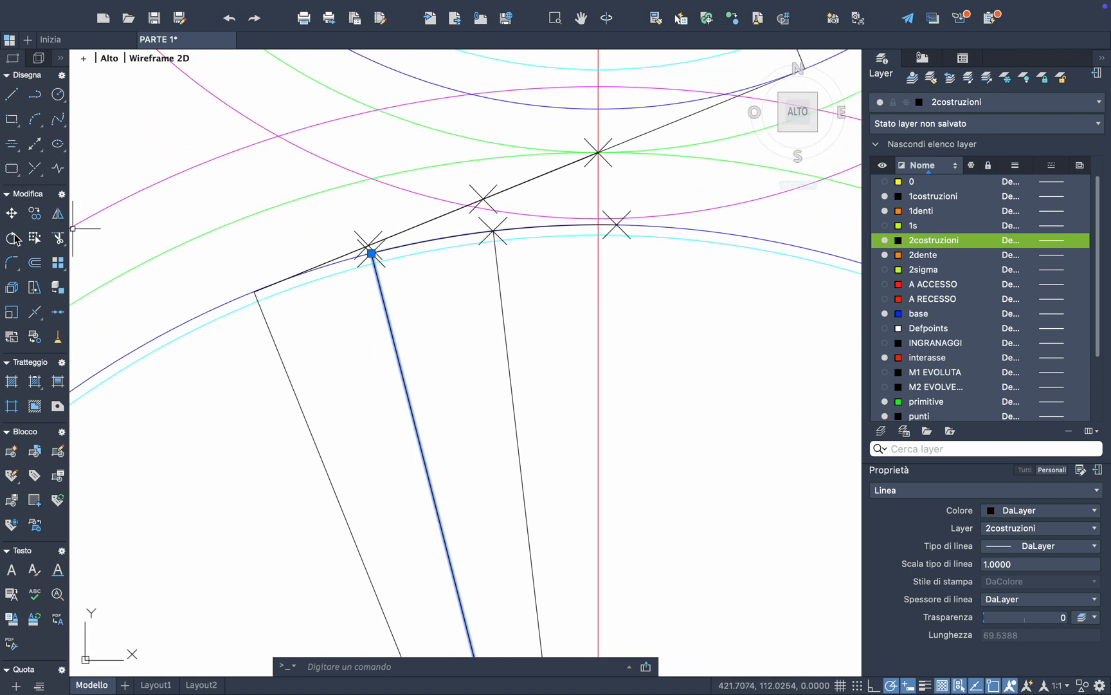
{"action": "left_click", "coordinate": [12, 238]}
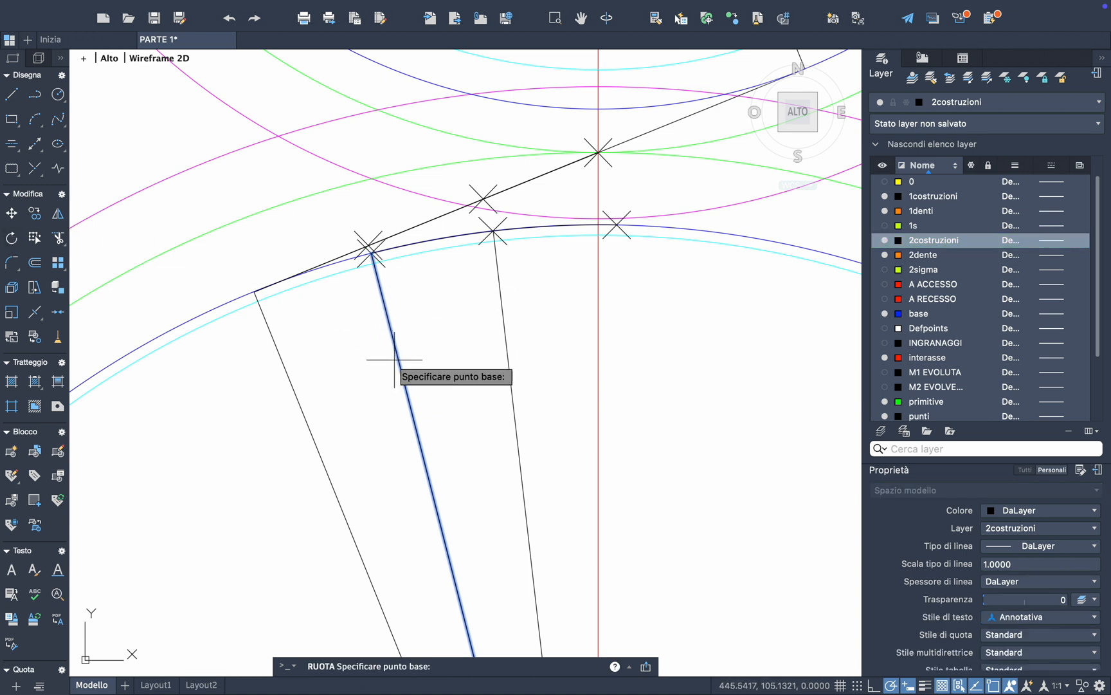
{"action": "scroll", "coordinate": [371, 253], "scroll_direction": "up", "scroll_amount": 4}
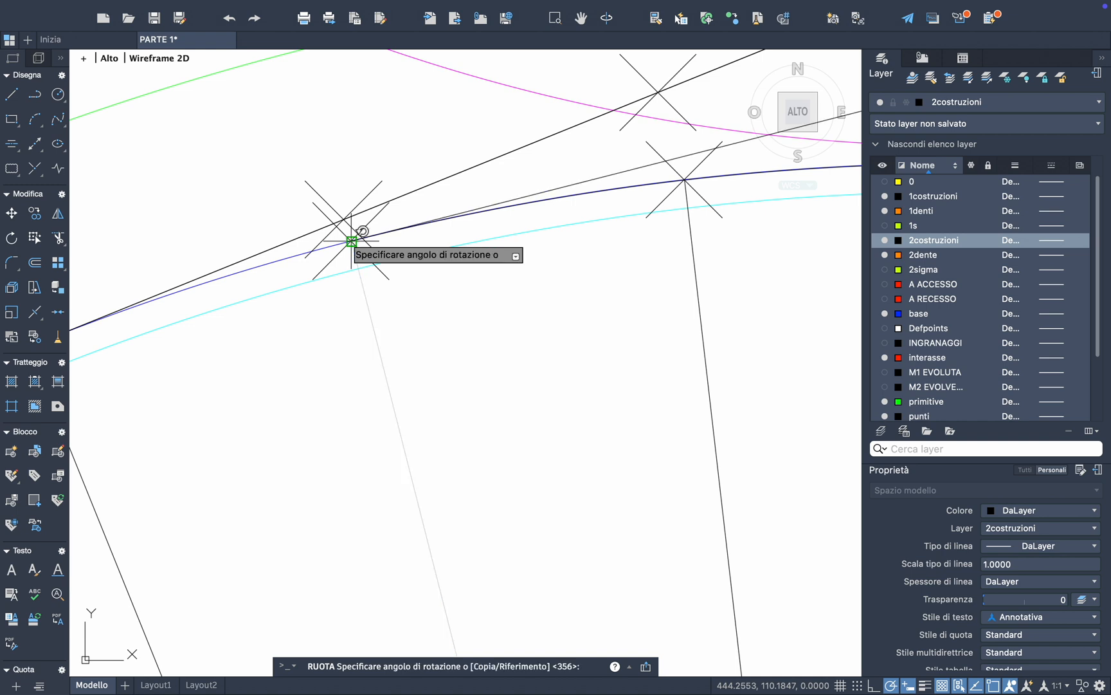
{"action": "key", "text": "Down"}
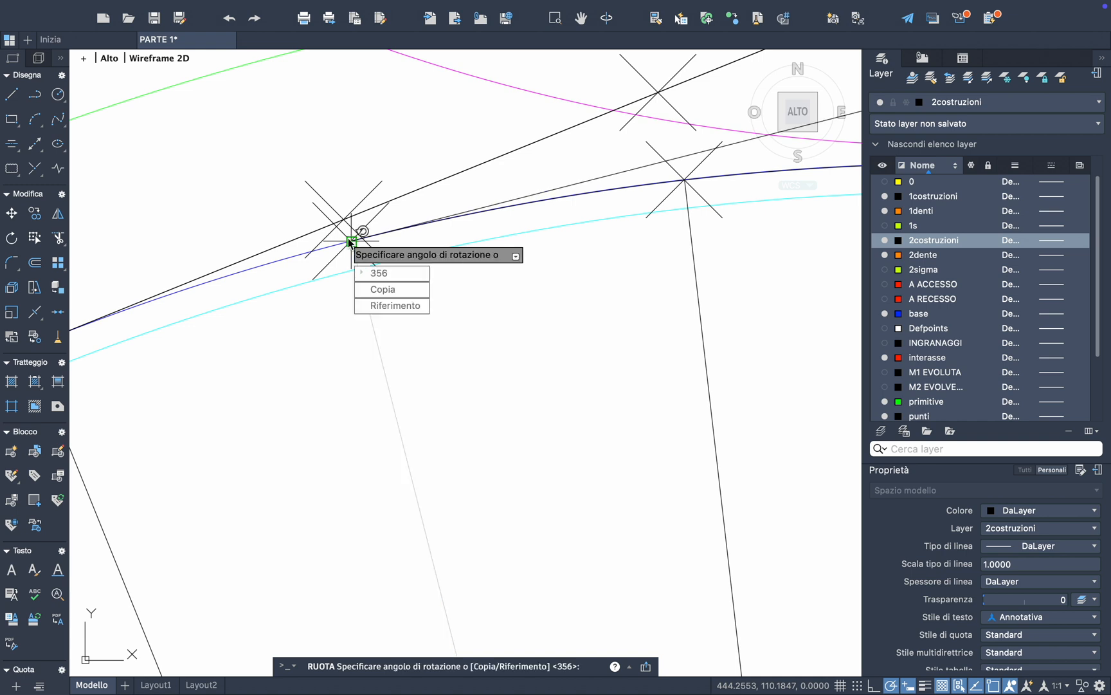
{"action": "left_click", "coordinate": [384, 290]}
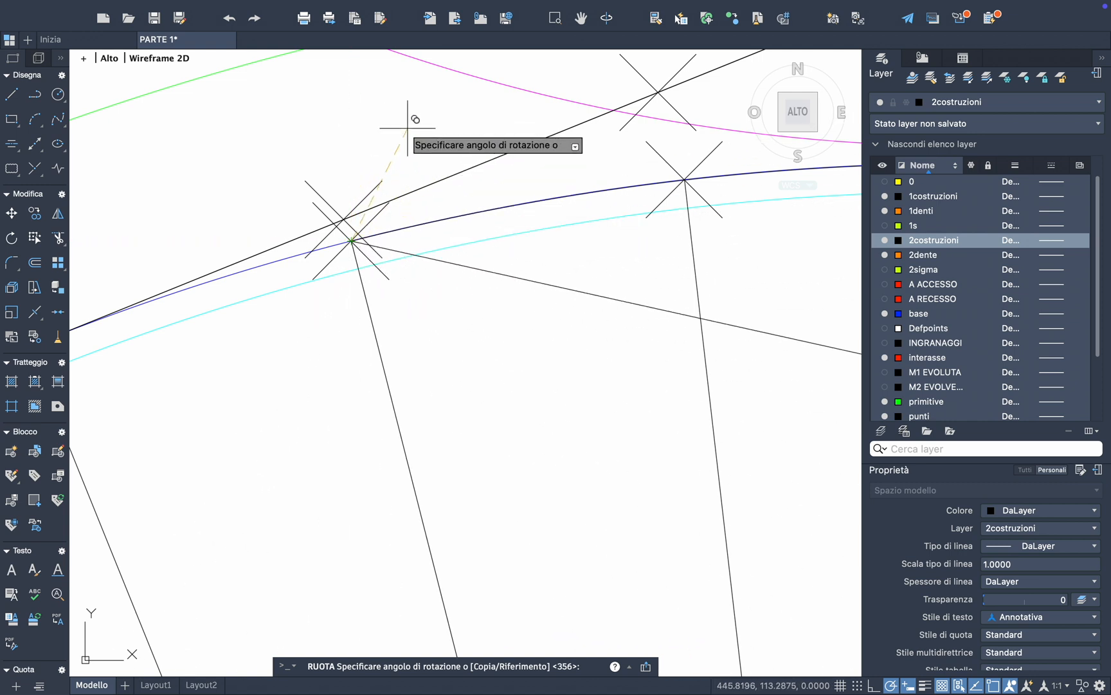
{"action": "type", "text": "90"}
{"action": "key", "text": "Return"}
Make a copy of the second radial line rotated 90° about its outer end on the base circle
{"action": "scroll", "coordinate": [665, 367], "scroll_direction": "right", "scroll_amount": 5}
{"action": "key", "text": "Return"}
{"action": "left_click", "coordinate": [421, 384]}
{"action": "left_click", "coordinate": [403, 390]}
{"action": "key", "text": "Return"}
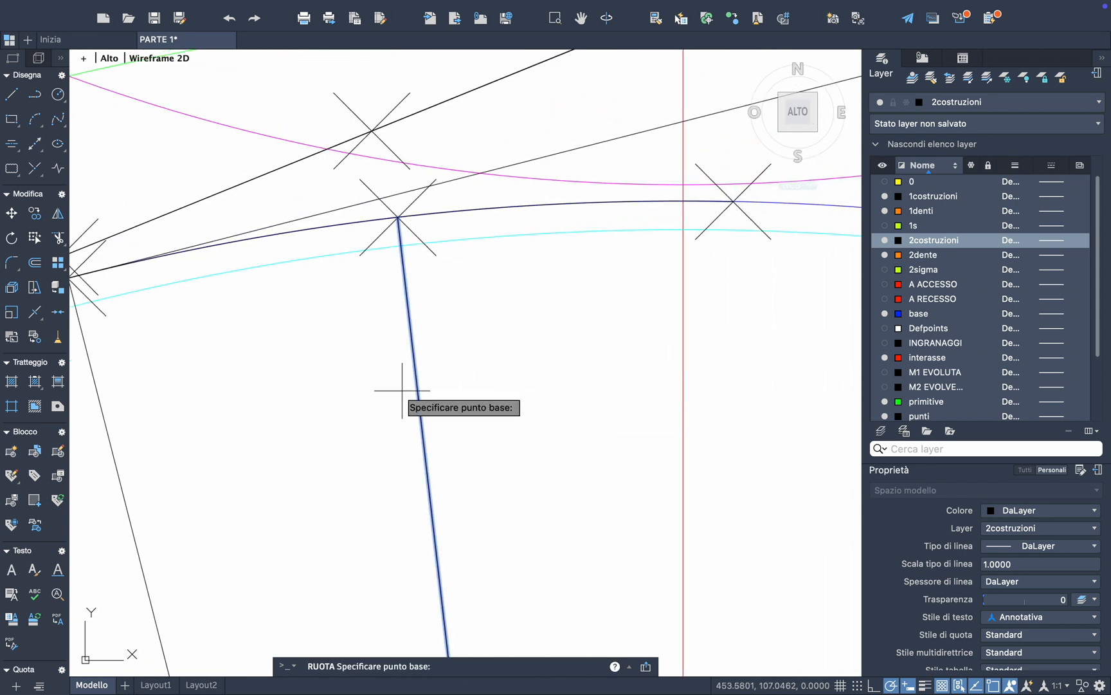
{"action": "left_click", "coordinate": [398, 218]}
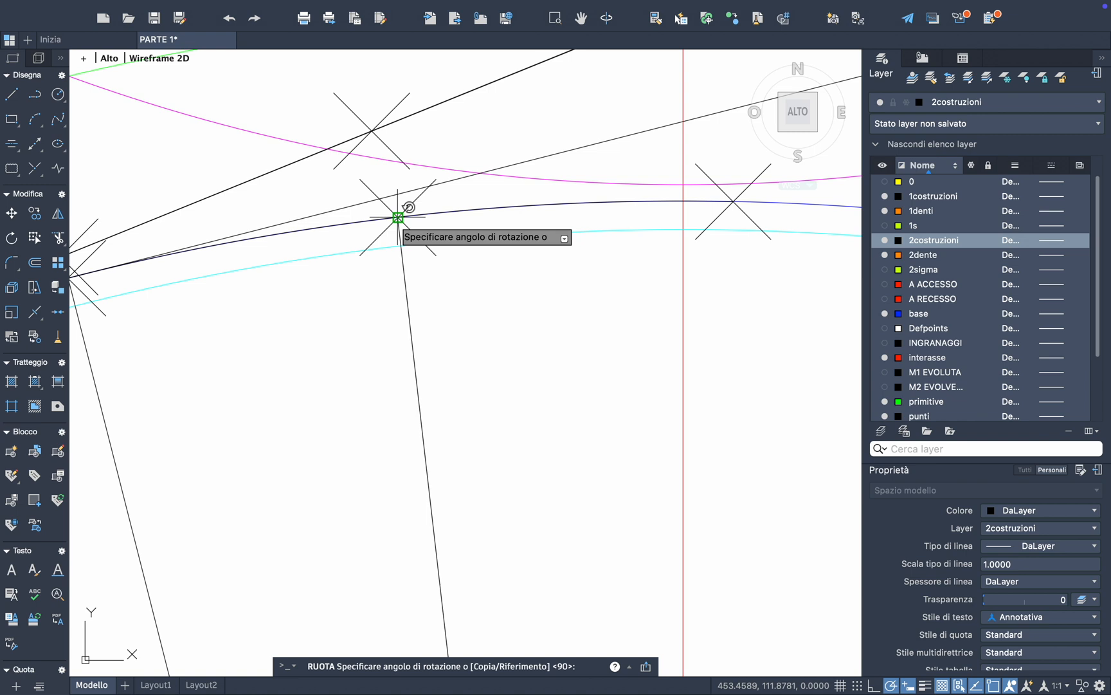
{"action": "key", "text": "Down"}
{"action": "key", "text": "Down"}
{"action": "key", "text": "Return"}
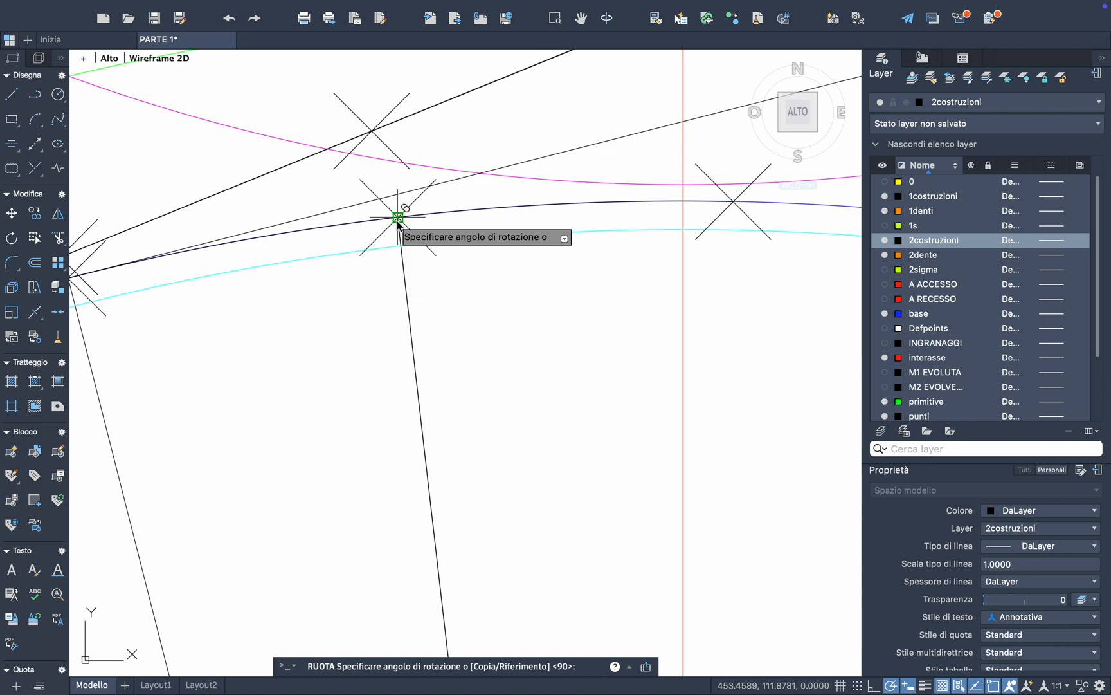
{"action": "key", "text": "Return"}
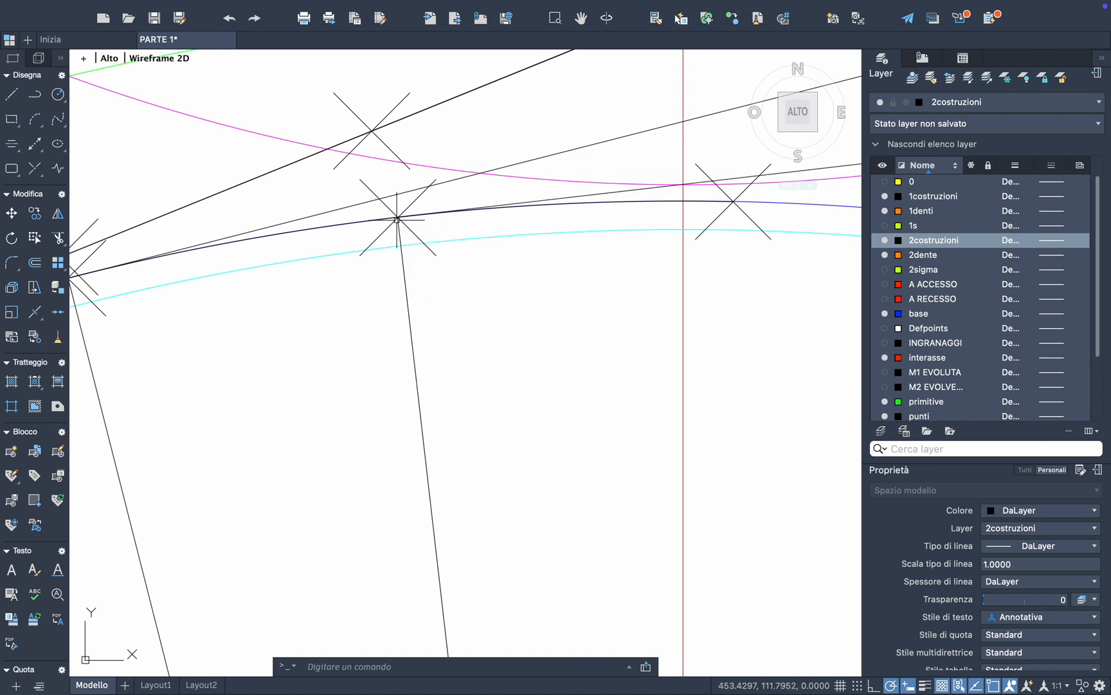
Place Measure points along the tangent from the first base-circle division point, spaced by the distance between the line of action's last two division points
{"action": "scroll", "coordinate": [498, 296], "scroll_direction": "down", "scroll_amount": 3}
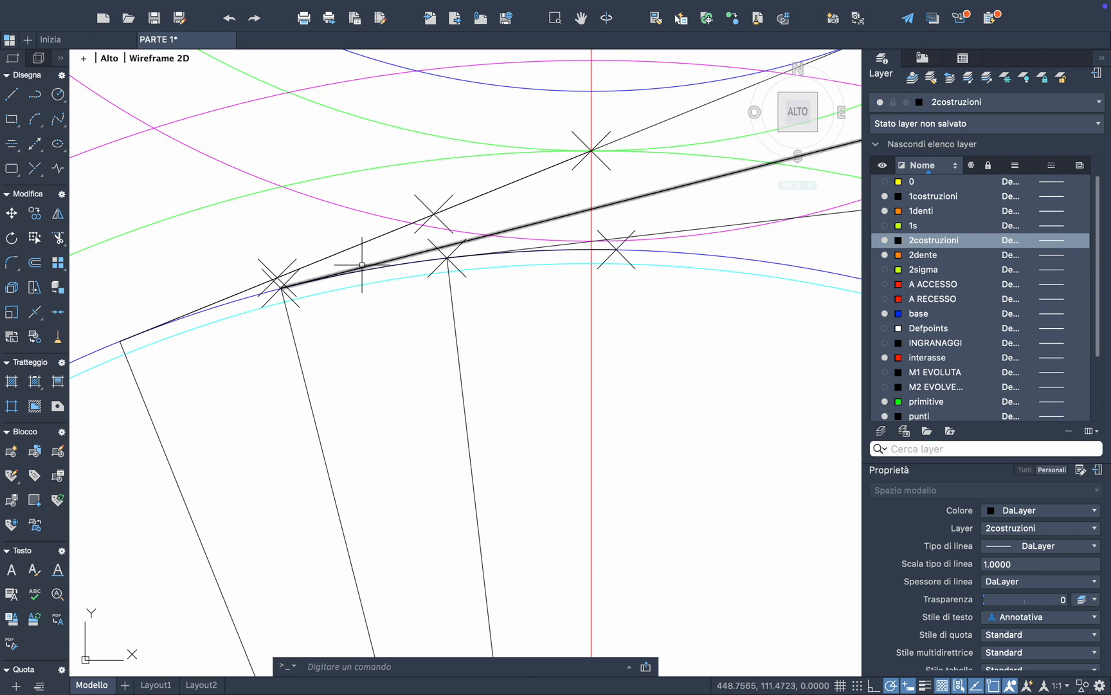
{"action": "scroll", "coordinate": [322, 333], "scroll_direction": "down", "scroll_amount": 3}
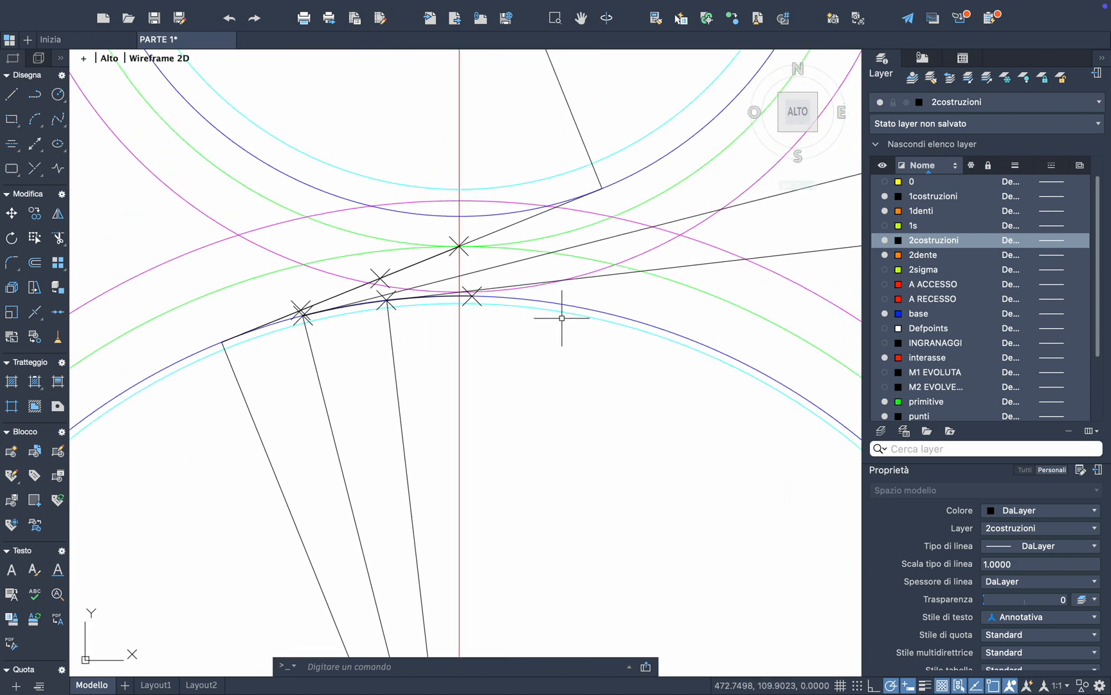
{"action": "scroll", "coordinate": [301, 320], "scroll_direction": "up", "scroll_amount": 3}
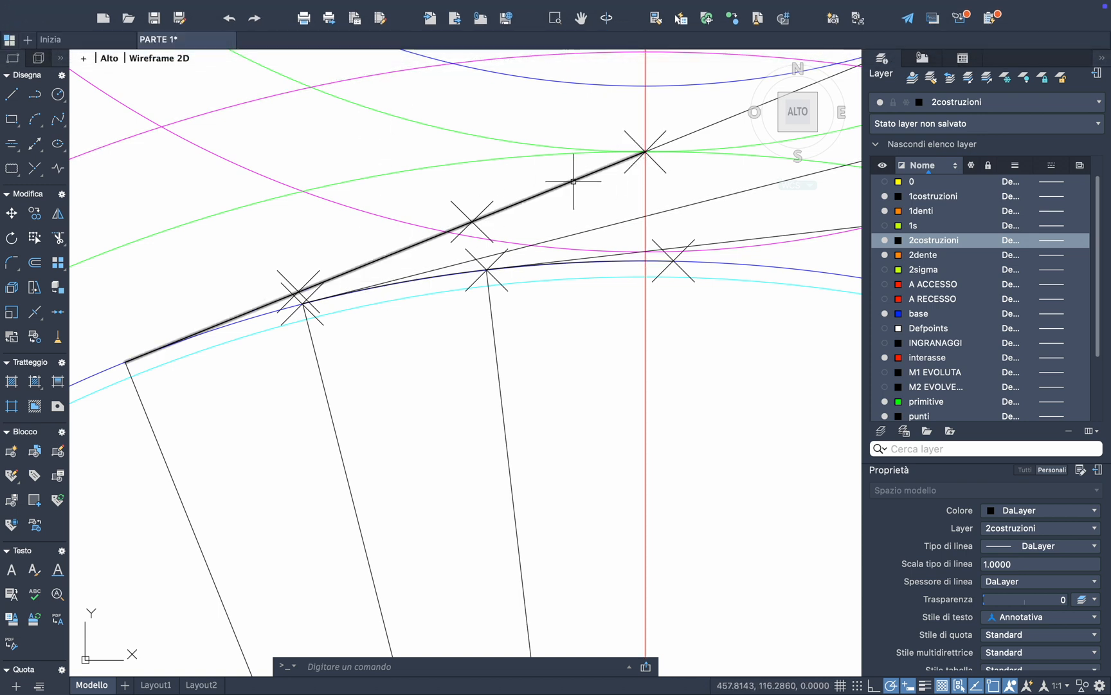
{"action": "left_click", "coordinate": [459, 10]}
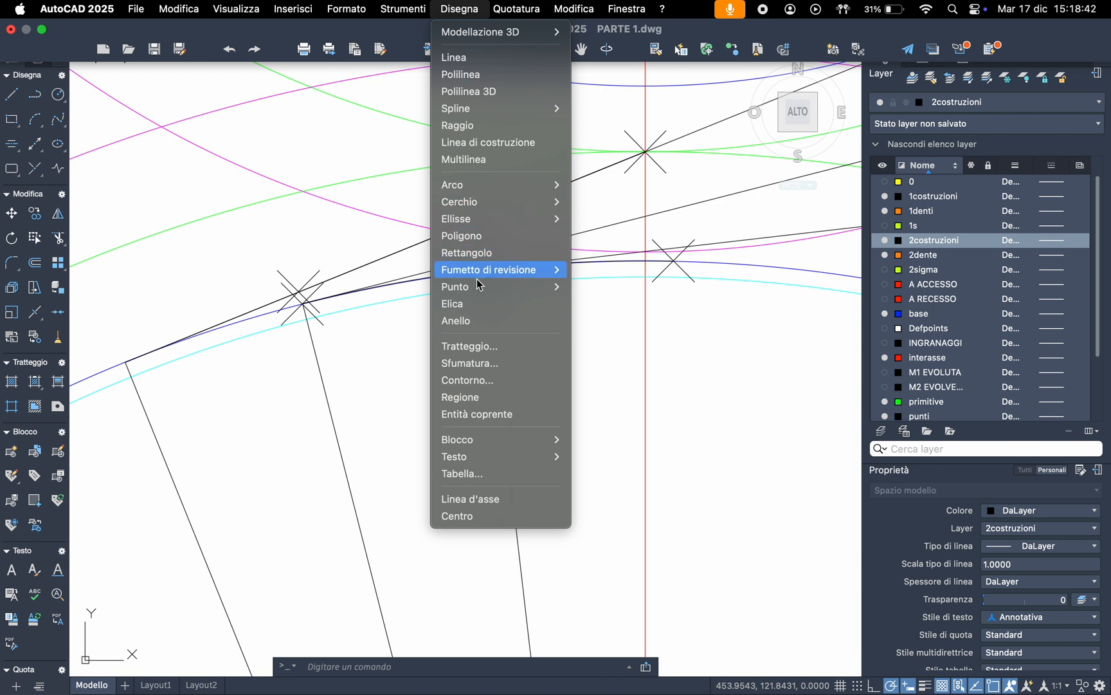
{"action": "mouse_move", "coordinate": [550, 287]}
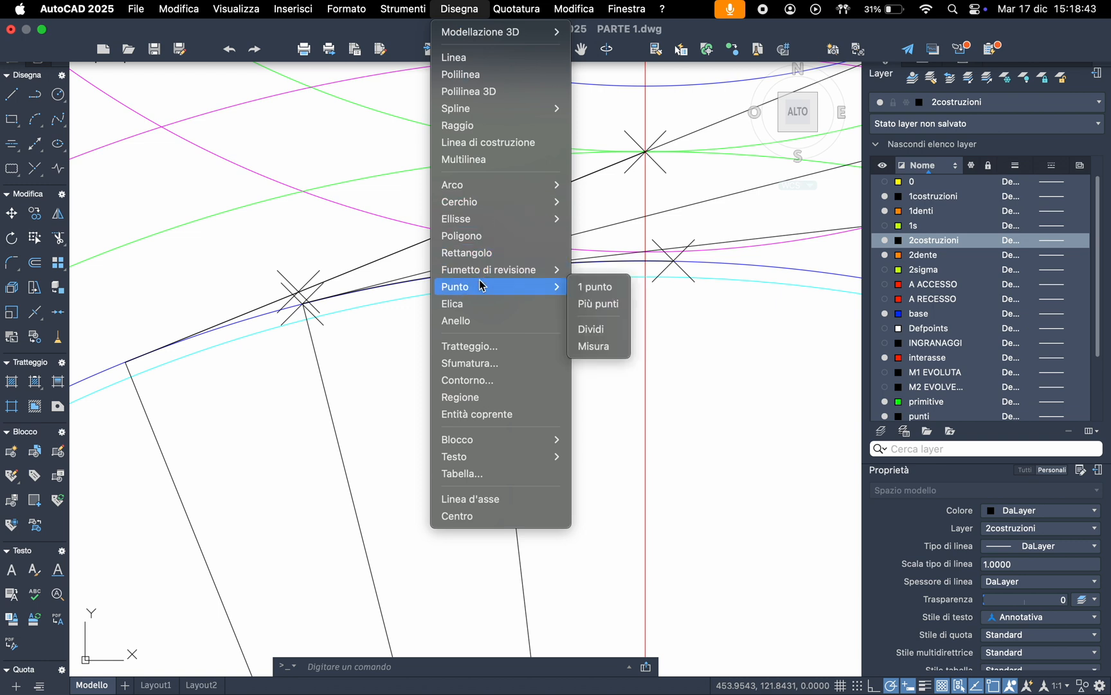
{"action": "left_click", "coordinate": [599, 347]}
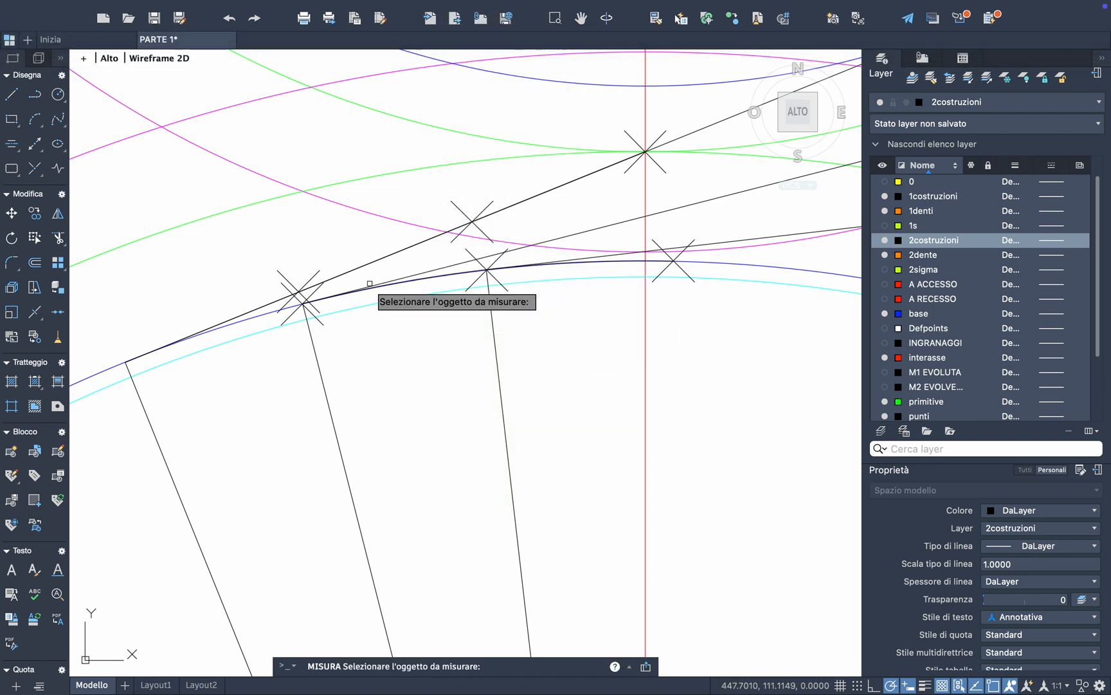
{"action": "scroll", "coordinate": [380, 288], "scroll_direction": "down", "scroll_amount": 5}
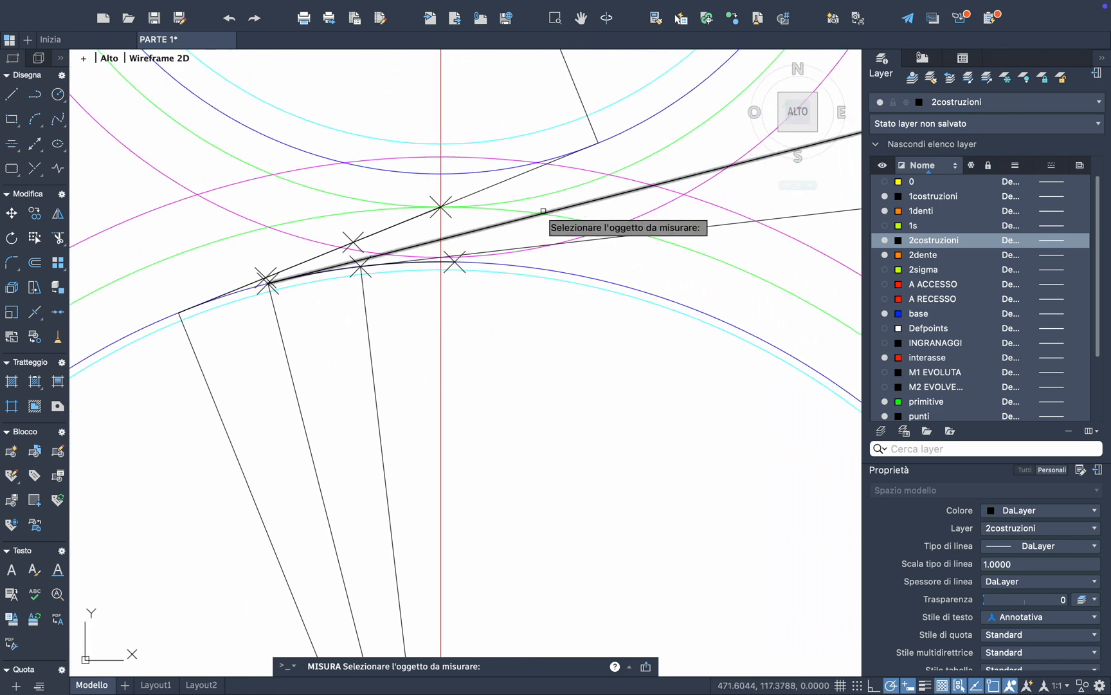
{"action": "scroll", "coordinate": [540, 219], "scroll_direction": "down", "scroll_amount": 3}
{"action": "scroll", "coordinate": [582, 217], "scroll_direction": "right", "scroll_amount": 3}
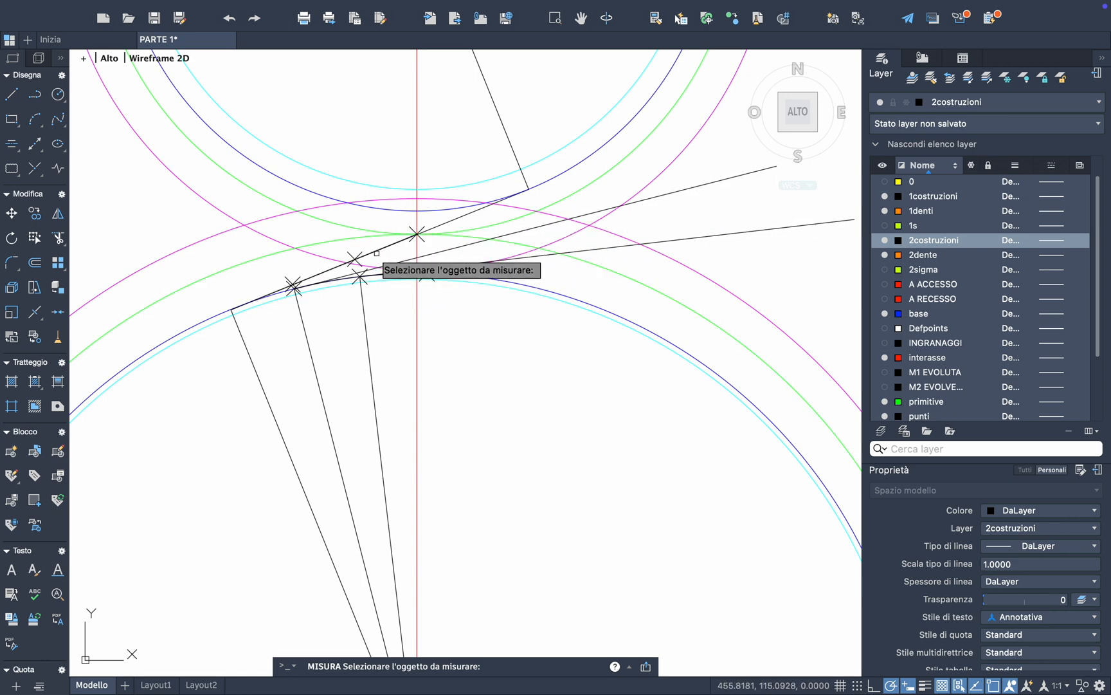
{"action": "scroll", "coordinate": [377, 253], "scroll_direction": "up", "scroll_amount": 3}
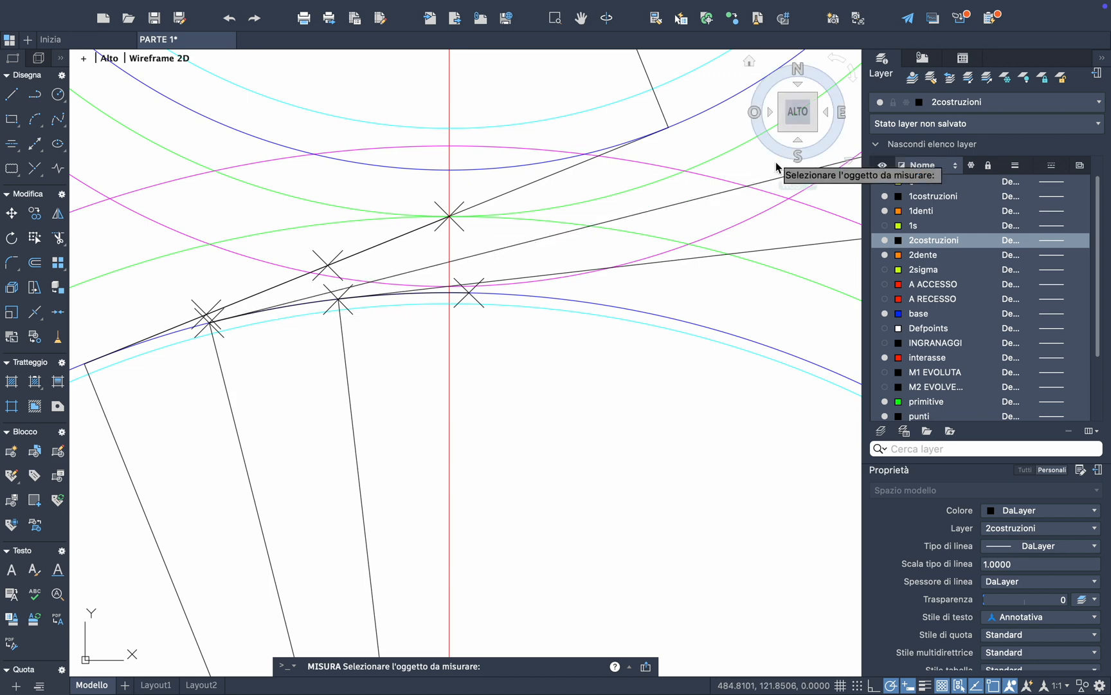
{"action": "middle_click_drag", "start_coordinate": [662, 257], "coordinate": [545, 313]}
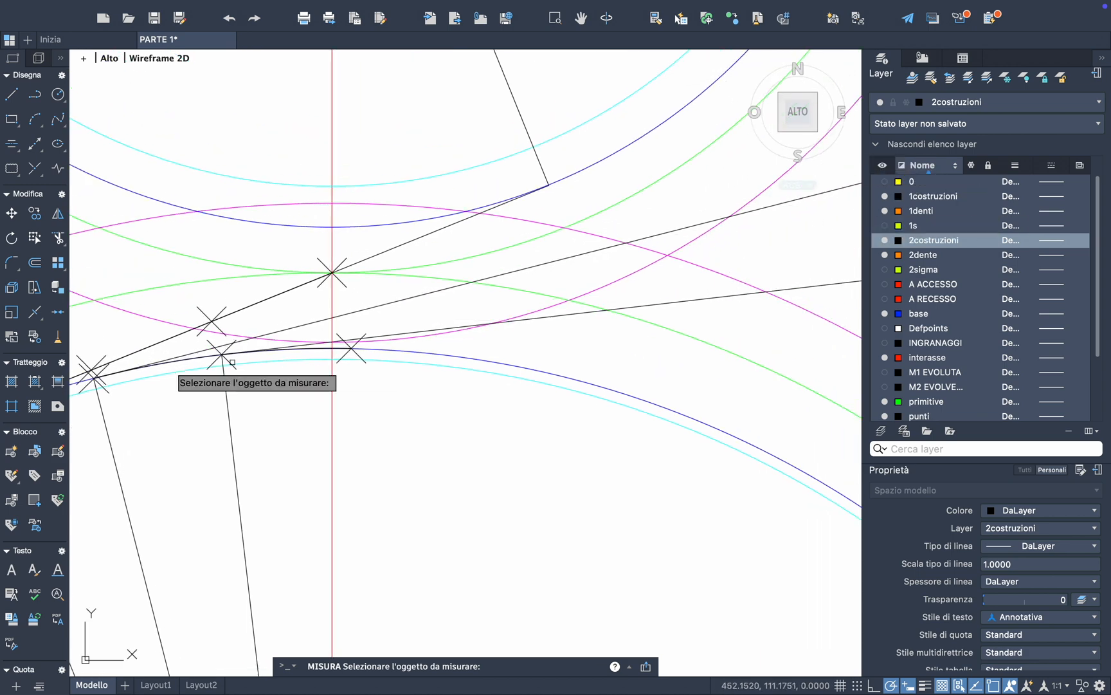
{"action": "scroll", "coordinate": [147, 355], "scroll_direction": "left", "scroll_amount": 2}
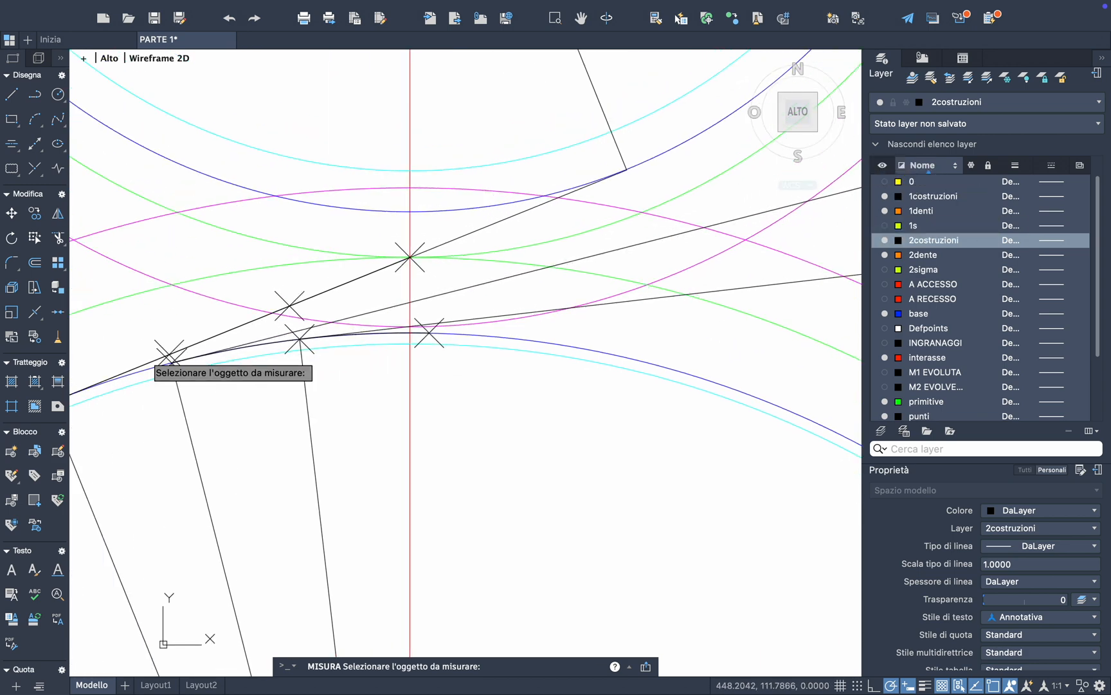
{"action": "left_click", "coordinate": [218, 349]}
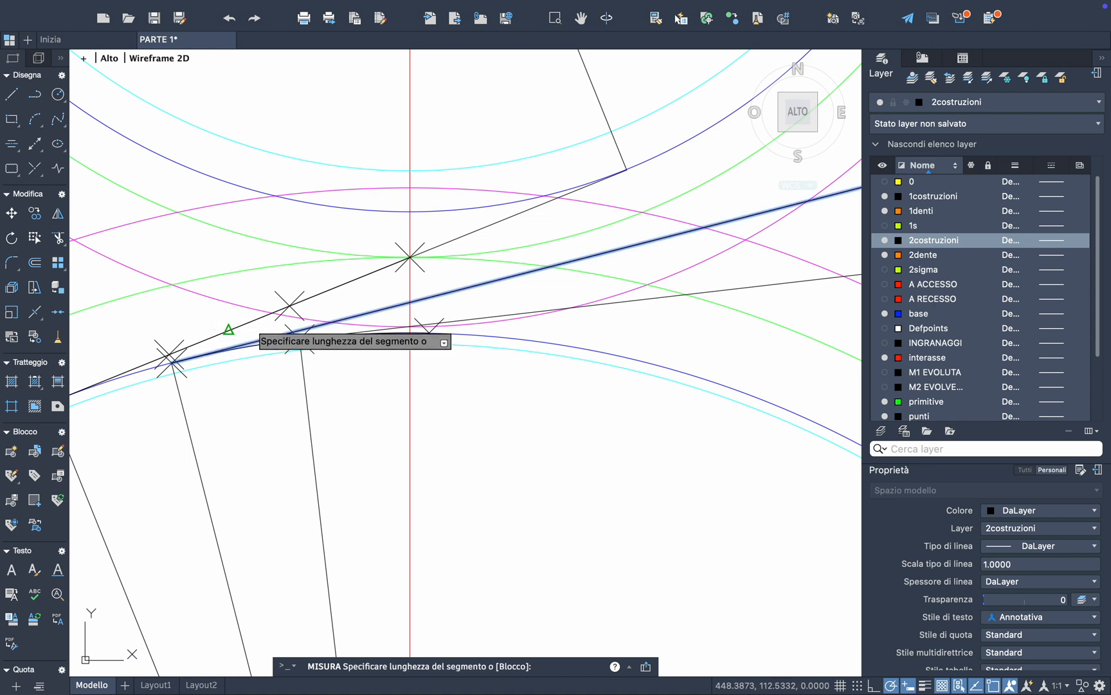
{"action": "scroll", "coordinate": [254, 324], "scroll_direction": "up", "scroll_amount": 2}
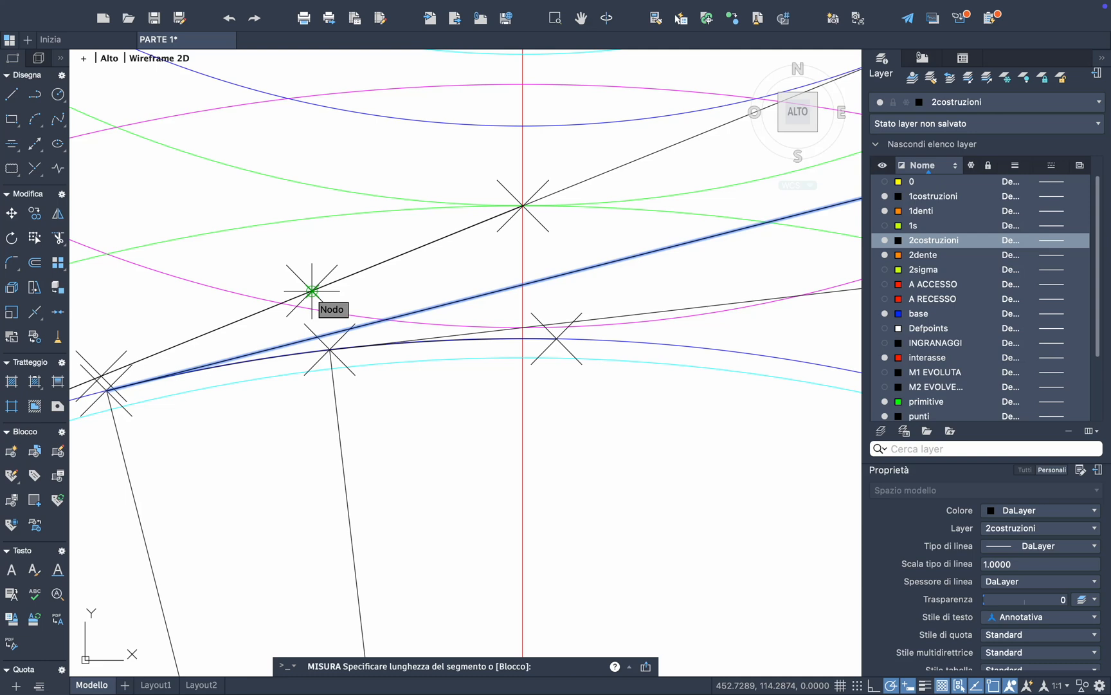
{"action": "left_click", "coordinate": [312, 290]}
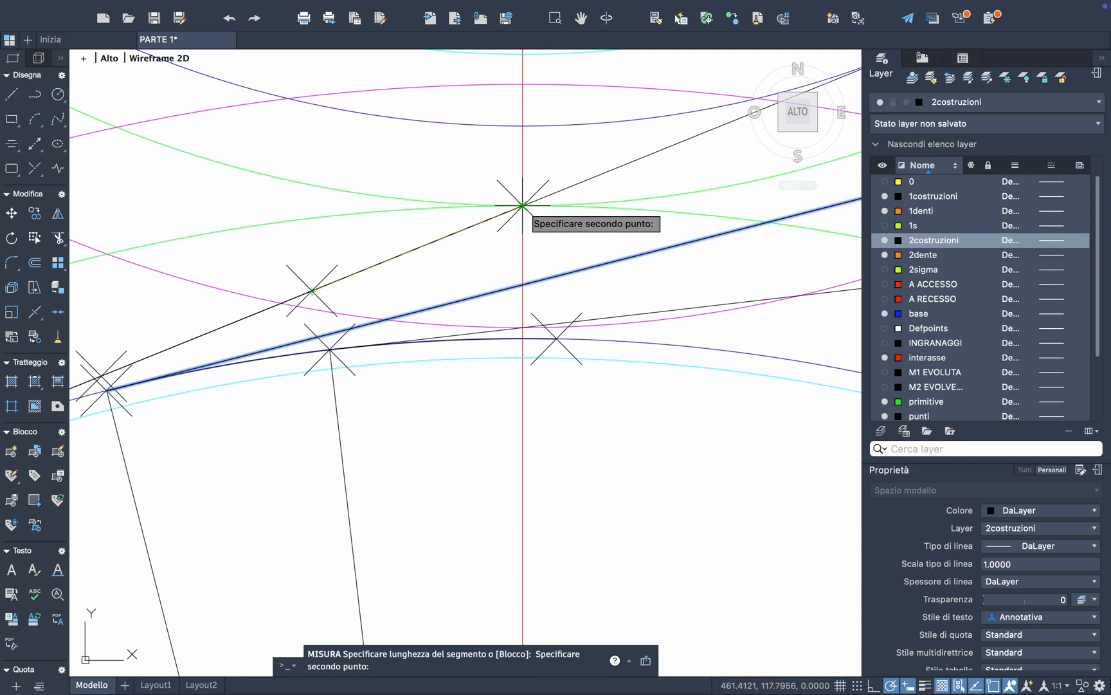
{"action": "left_click", "coordinate": [522, 205]}
Place Measure points with the same line-of-action spacing along the tangent from the second base-circle division point
{"action": "key", "text": "Return"}
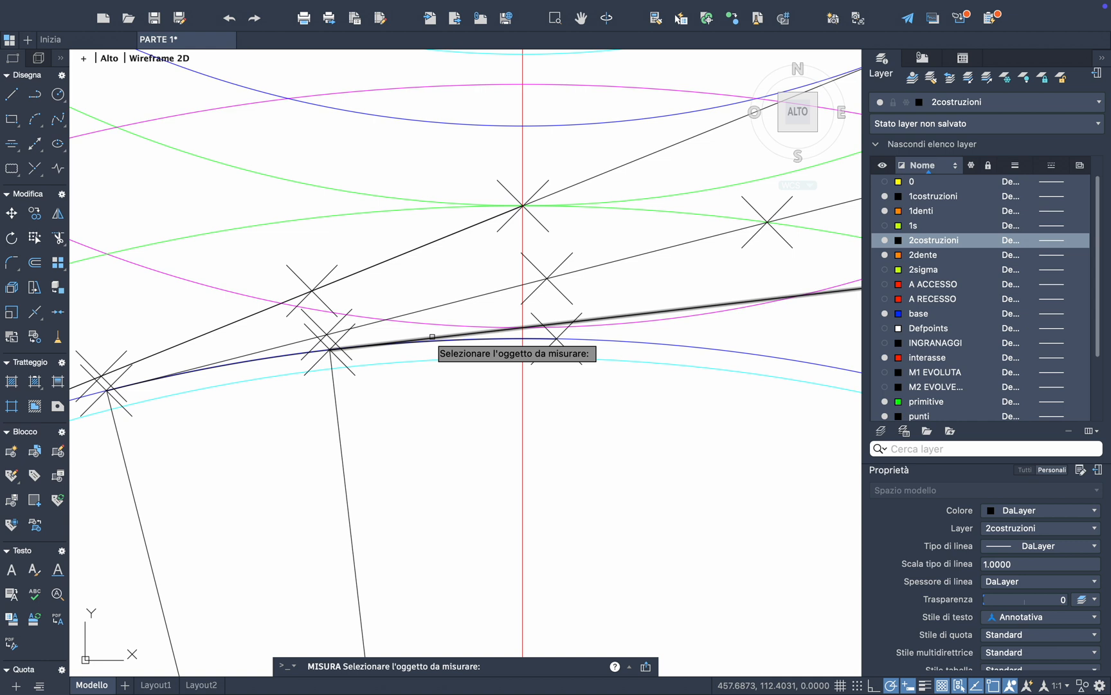
{"action": "left_click", "coordinate": [432, 336]}
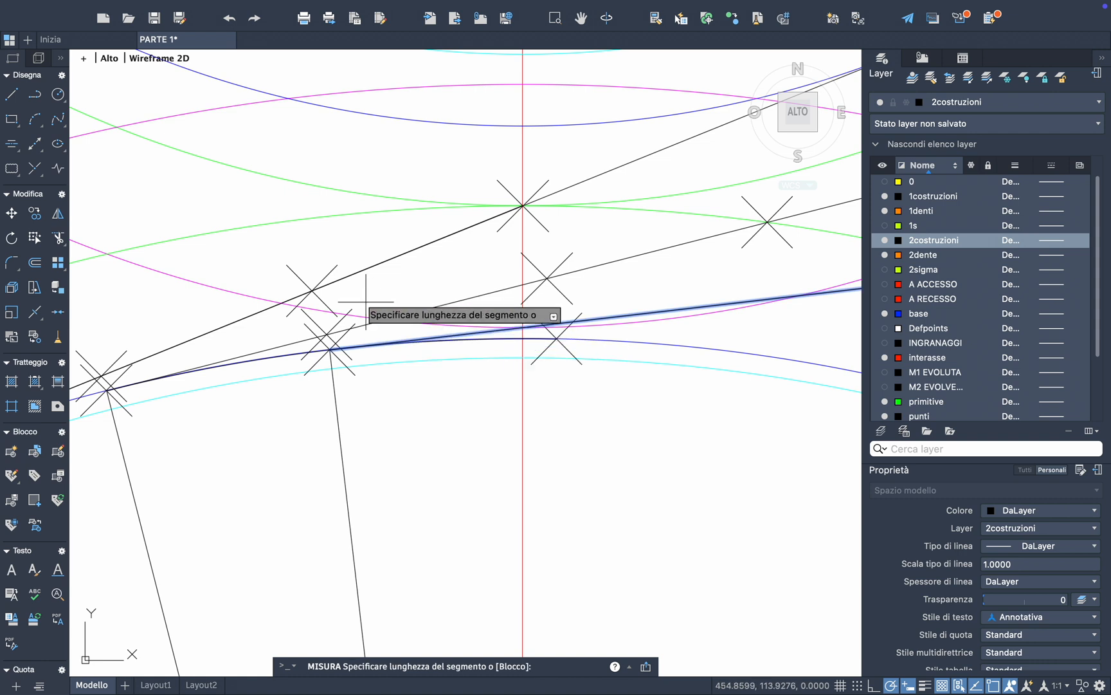
{"action": "left_click", "coordinate": [312, 291]}
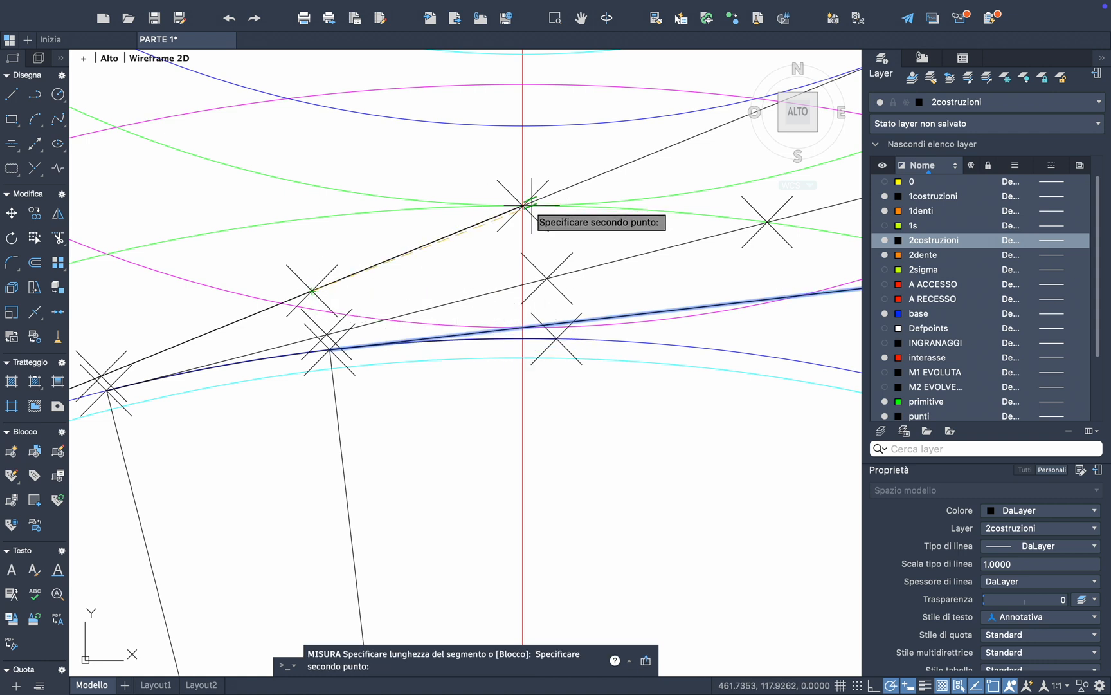
{"action": "left_click", "coordinate": [521, 207]}
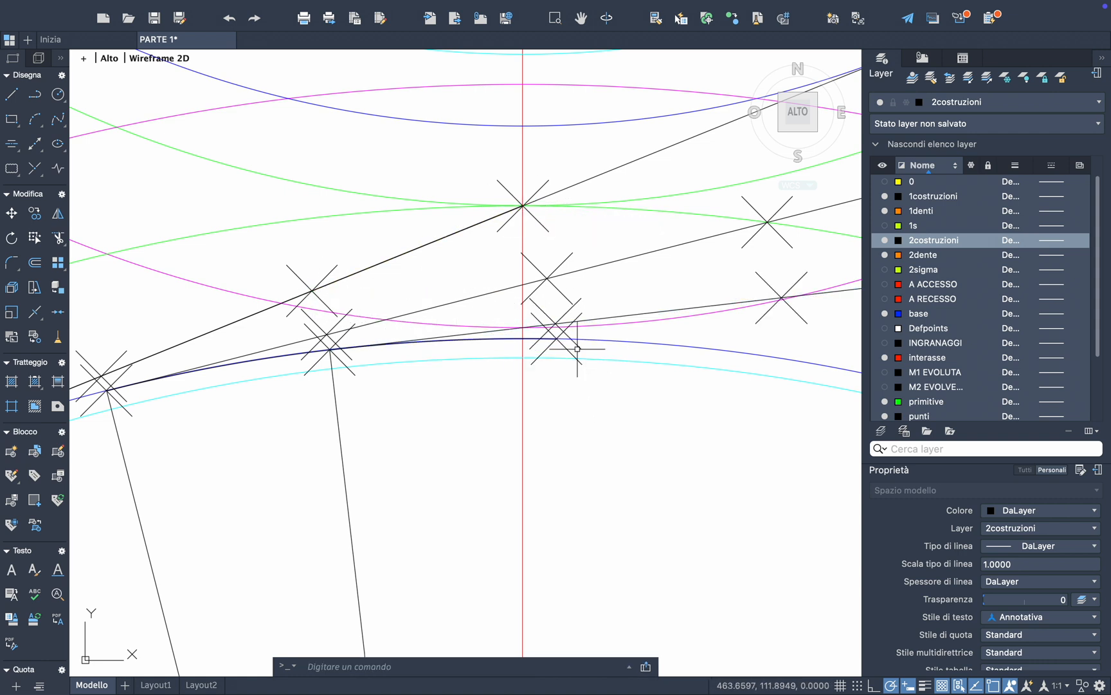
Draw a line from the third division point on the lower base circle to the gear's centre
{"action": "scroll", "coordinate": [577, 348], "scroll_direction": "up", "scroll_amount": 2}
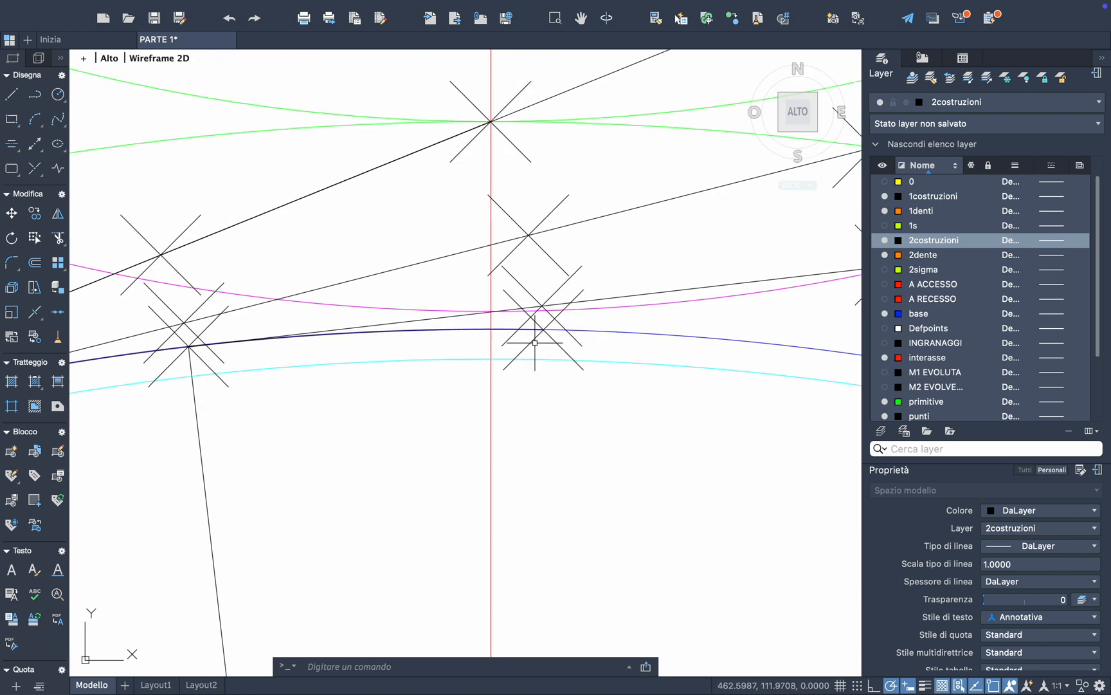
{"action": "scroll", "coordinate": [489, 151], "scroll_direction": "down", "scroll_amount": 3}
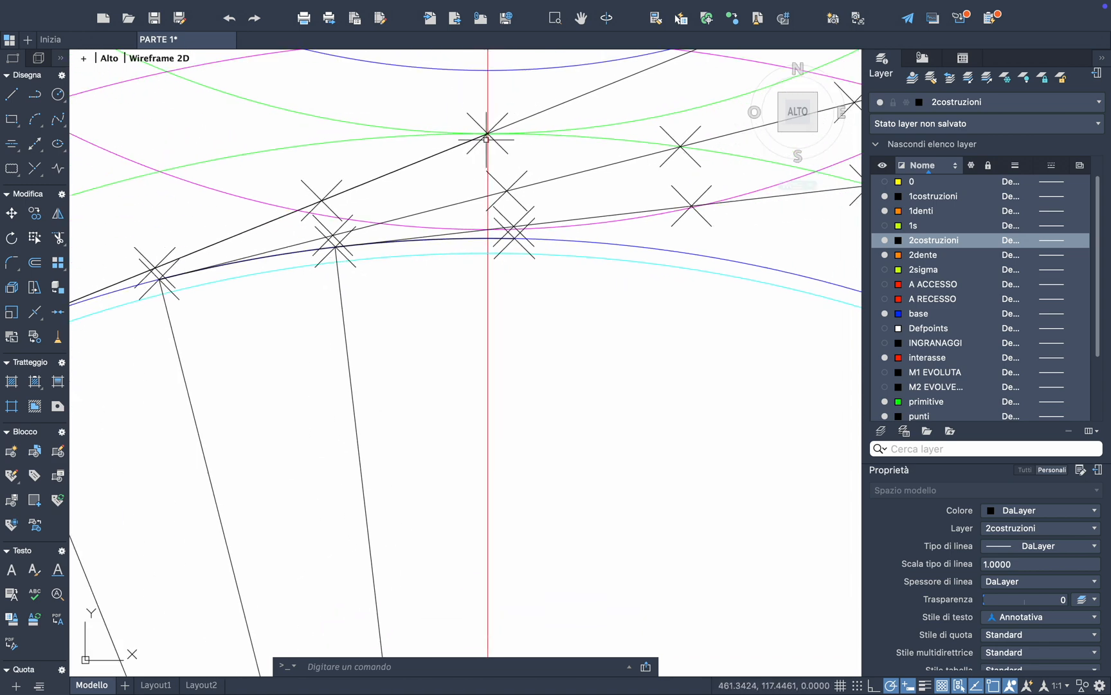
{"action": "scroll", "coordinate": [542, 271], "scroll_direction": "up", "scroll_amount": 3}
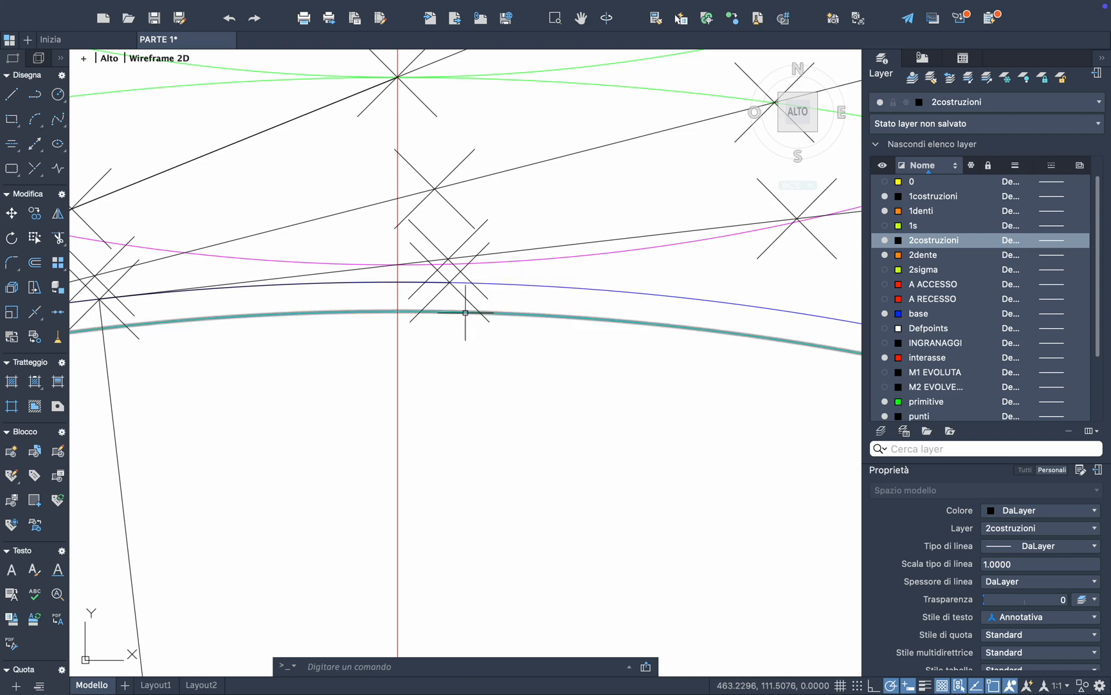
{"action": "mouse_move", "coordinate": [465, 315]}
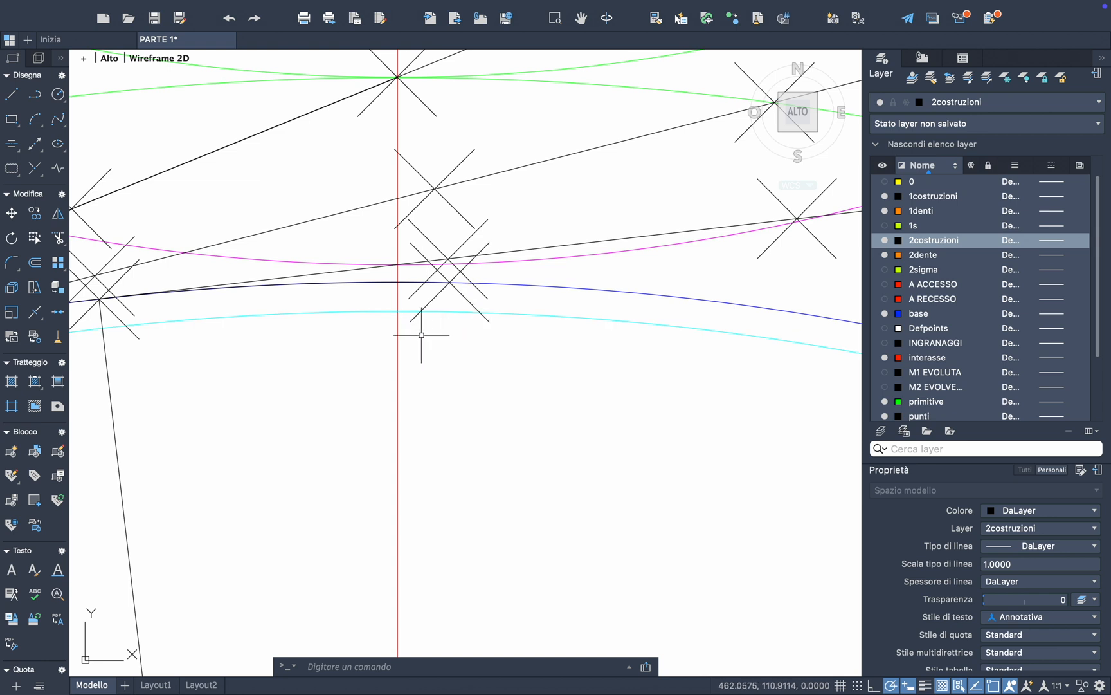
{"action": "left_click", "coordinate": [14, 97]}
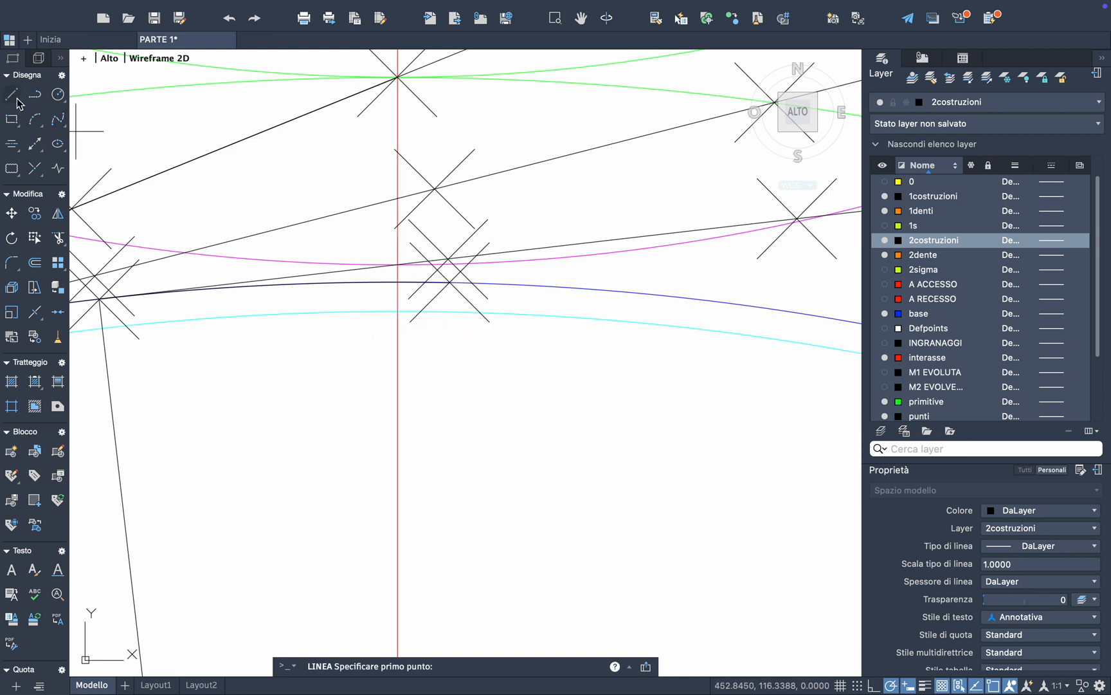
{"action": "left_click", "coordinate": [450, 281]}
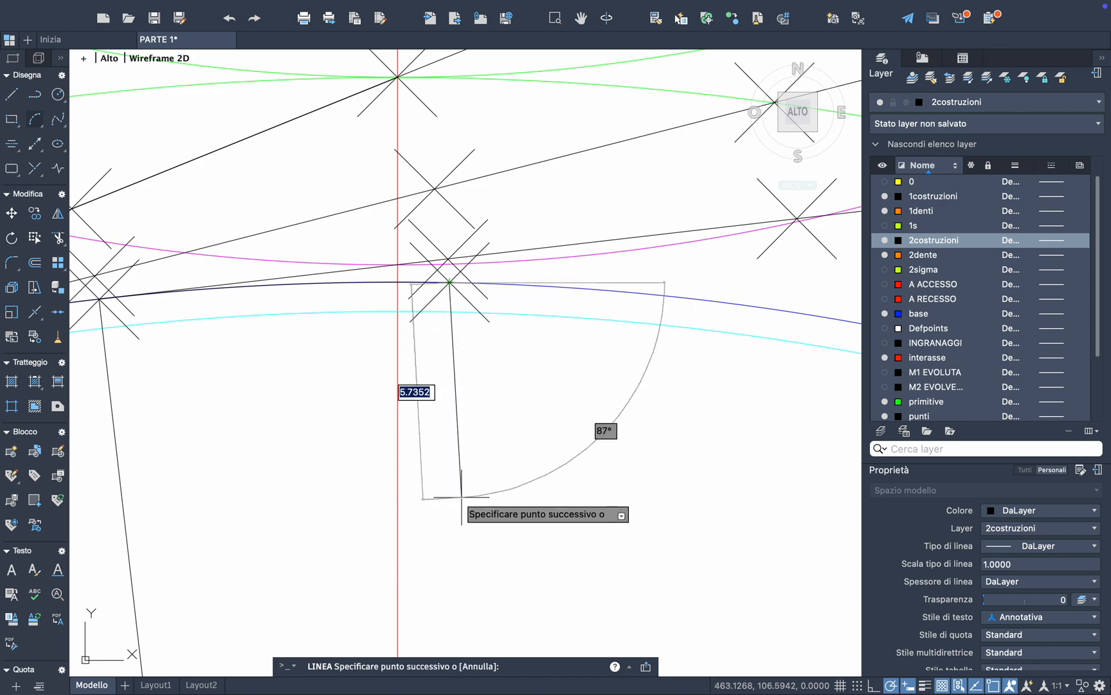
{"action": "scroll", "coordinate": [456, 508], "scroll_direction": "down", "scroll_amount": 5}
{"action": "scroll", "coordinate": [456, 508], "scroll_direction": "up", "scroll_amount": 8}
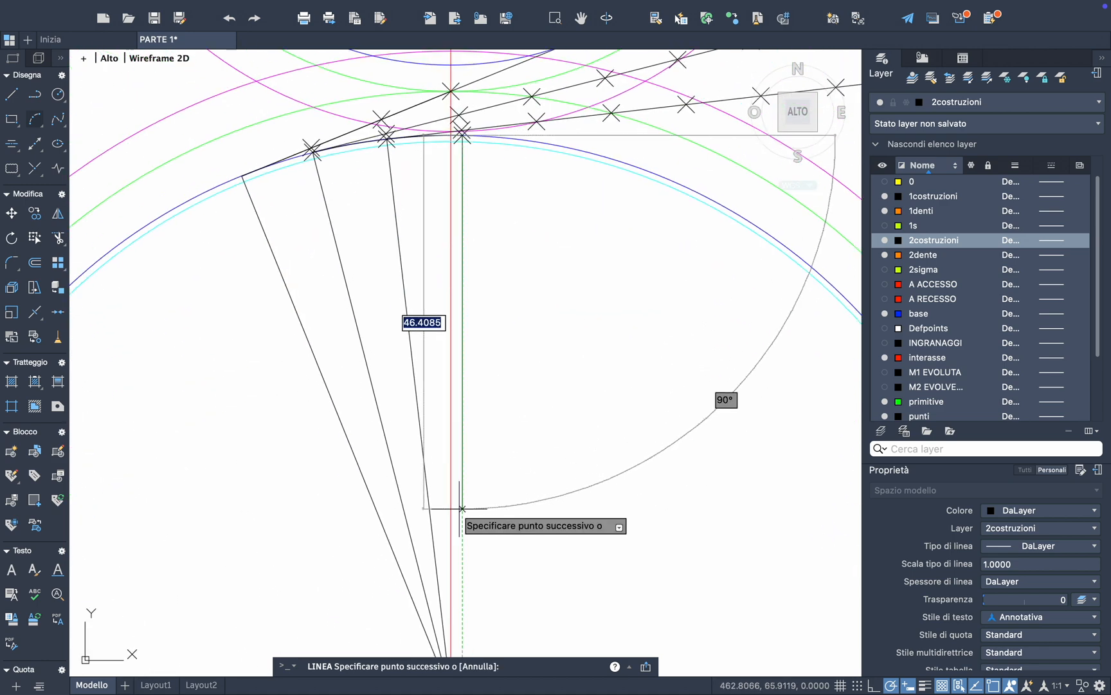
{"action": "left_click", "coordinate": [456, 436]}
{"action": "key", "text": "Escape"}
{"action": "scroll", "coordinate": [482, 126], "scroll_direction": "up", "scroll_amount": 2}
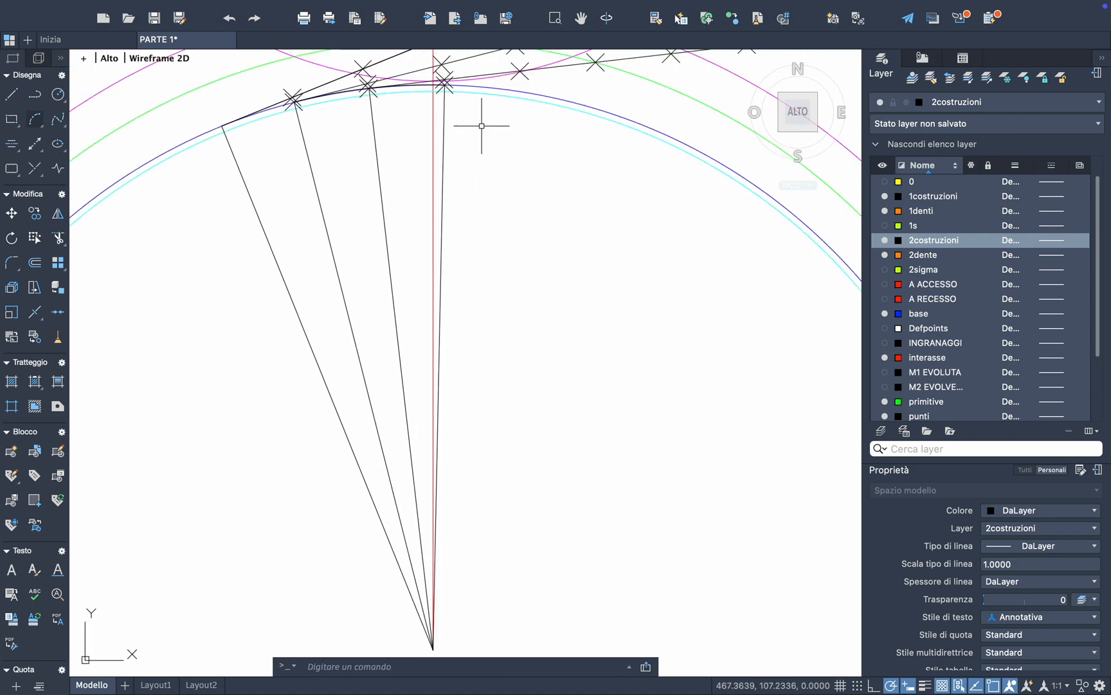
Trim the third radial line at the cyan root circle, removing the part towards the gear's centre
{"action": "scroll", "coordinate": [439, 111], "scroll_direction": "up", "scroll_amount": 5}
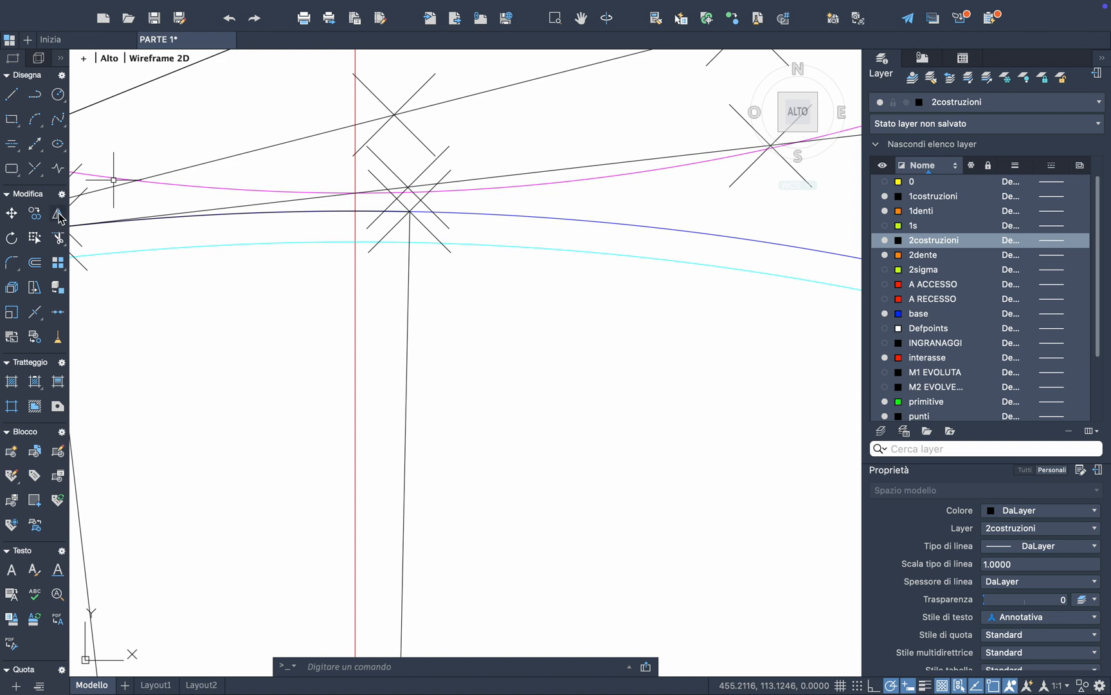
{"action": "left_click", "coordinate": [59, 239]}
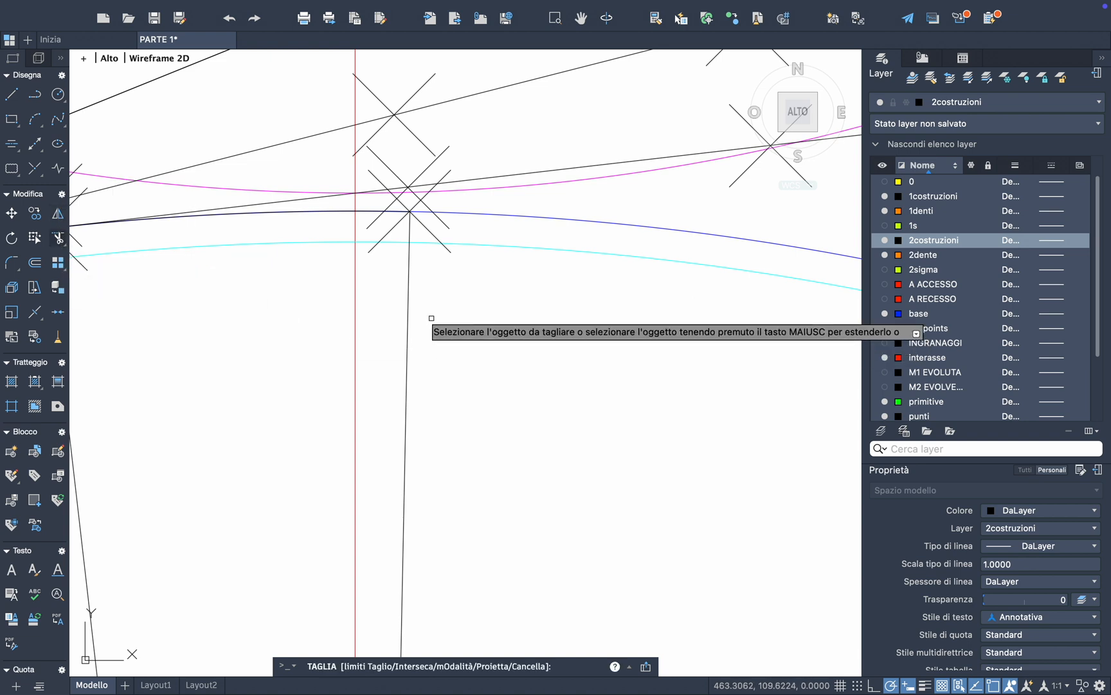
{"action": "left_click", "coordinate": [405, 300]}
{"action": "key", "text": "Escape"}
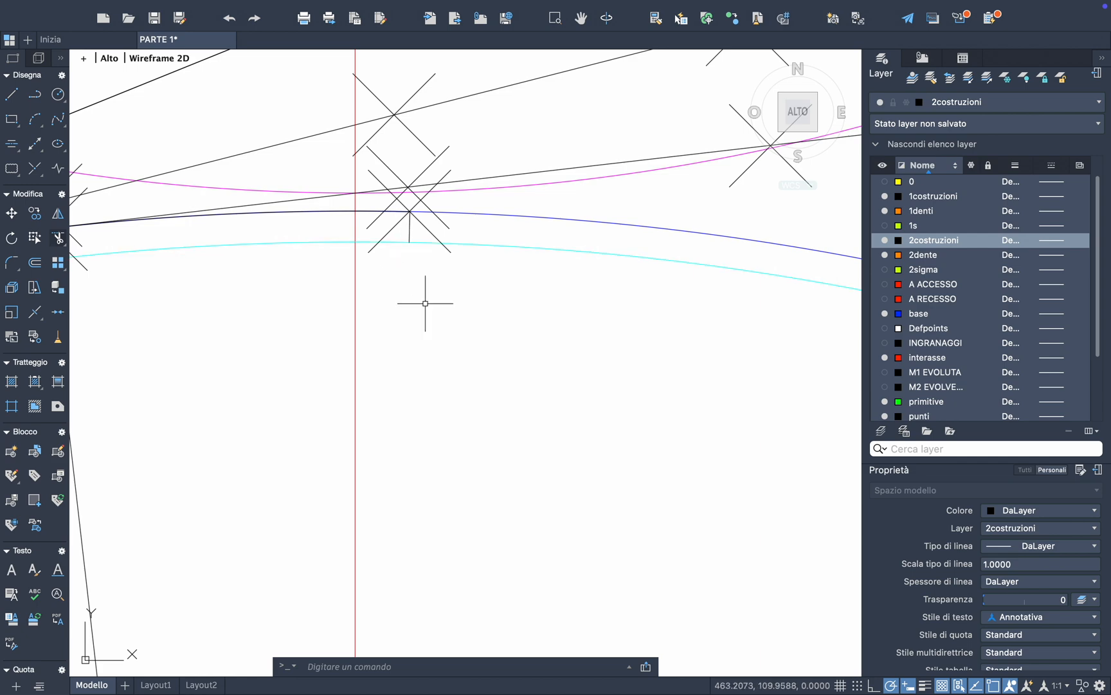
Examine the tangents, measured points and radial lines along the lower gear's base circle
{"action": "scroll", "coordinate": [426, 305], "scroll_direction": "up", "scroll_amount": 5}
{"action": "scroll", "coordinate": [427, 305], "scroll_direction": "left", "scroll_amount": 4}
{"action": "scroll", "coordinate": [426, 305], "scroll_direction": "down", "scroll_amount": 5}
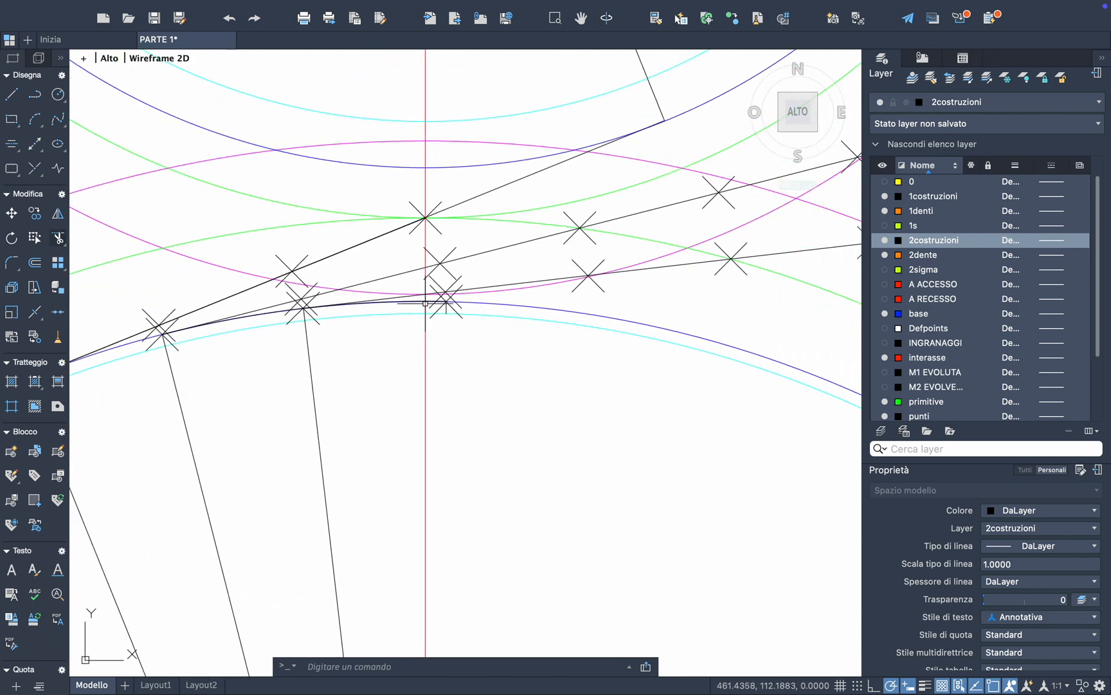
{"action": "scroll", "coordinate": [427, 308], "scroll_direction": "left", "scroll_amount": 2}
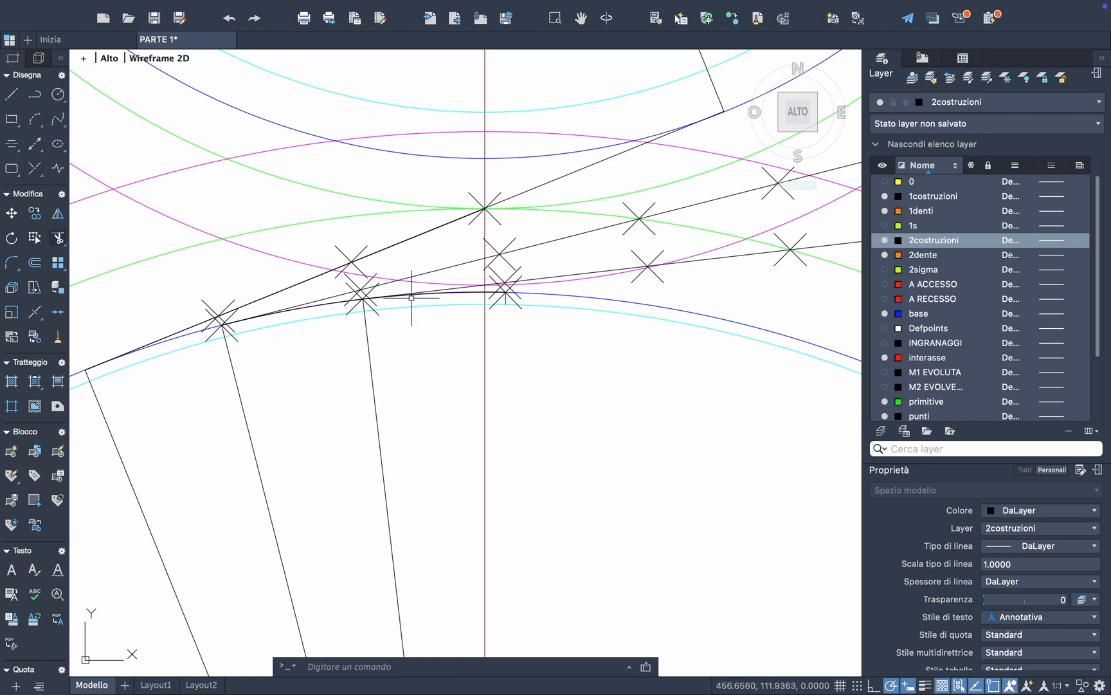
{"action": "scroll", "coordinate": [169, 377], "scroll_direction": "left", "scroll_amount": 7}
{"action": "scroll", "coordinate": [168, 377], "scroll_direction": "down", "scroll_amount": 3}
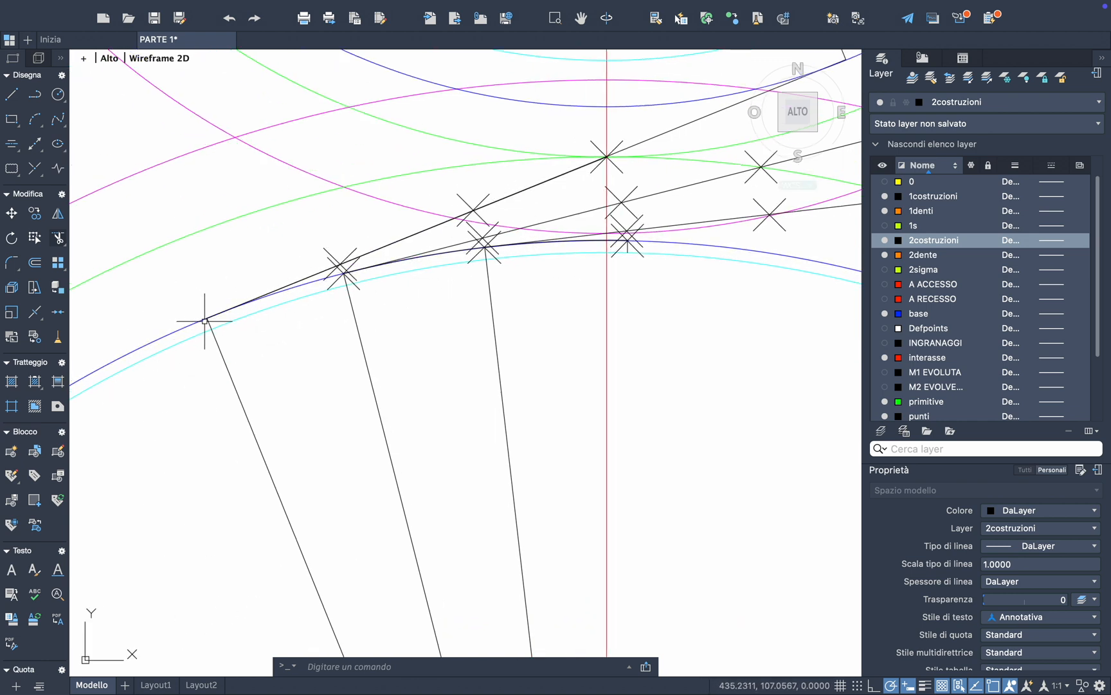
{"action": "scroll", "coordinate": [692, 183], "scroll_direction": "up", "scroll_amount": 4}
{"action": "scroll", "coordinate": [692, 183], "scroll_direction": "right", "scroll_amount": 1}
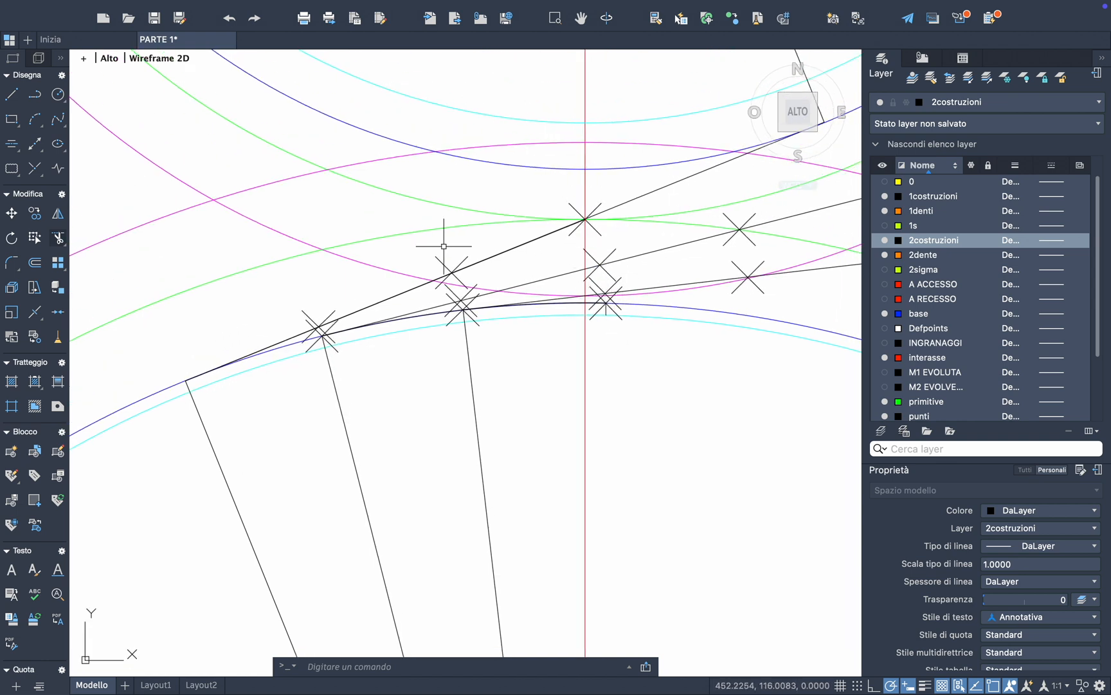
{"action": "scroll", "coordinate": [353, 319], "scroll_direction": "left", "scroll_amount": 14}
{"action": "scroll", "coordinate": [352, 318], "scroll_direction": "down", "scroll_amount": 5}
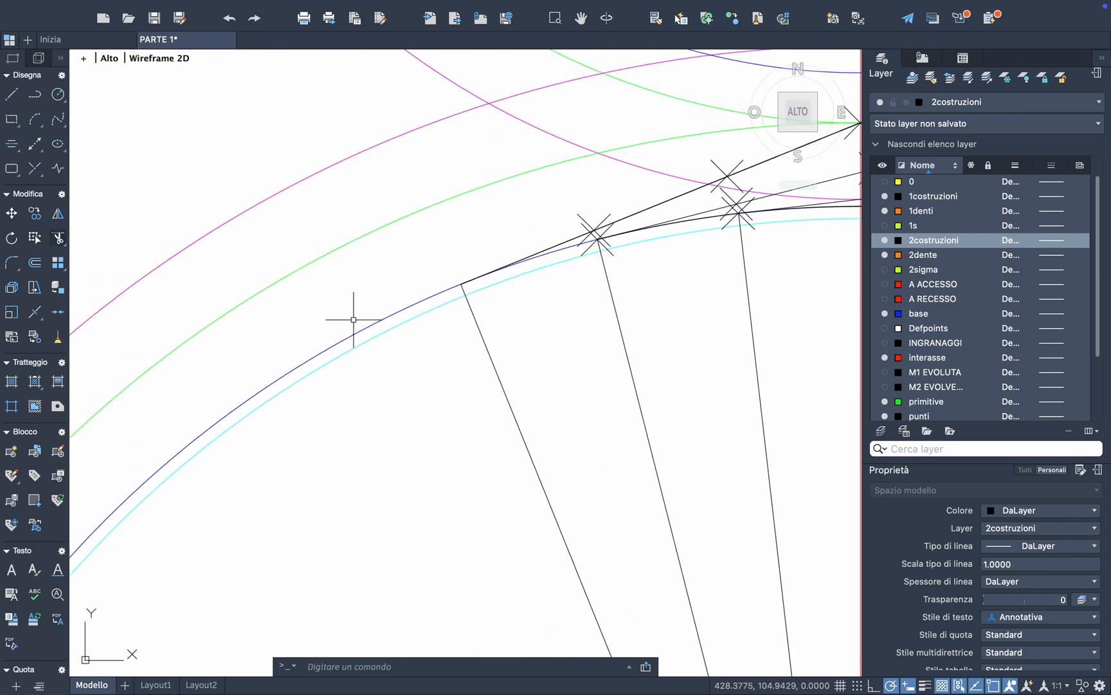
{"action": "scroll", "coordinate": [354, 319], "scroll_direction": "down", "scroll_amount": 5}
{"action": "scroll", "coordinate": [354, 320], "scroll_direction": "down", "scroll_amount": 2}
{"action": "scroll", "coordinate": [354, 320], "scroll_direction": "left", "scroll_amount": 2}
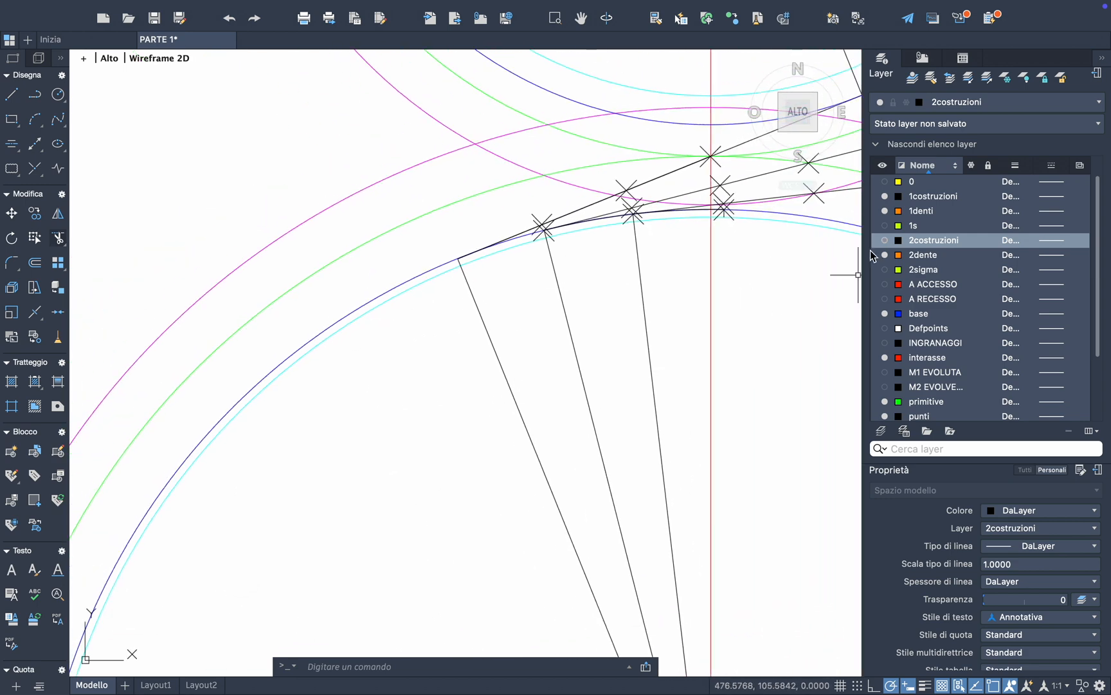
Draw two short separate lines crossing the lower gear's base circle, spaced along its upper-left portion beyond the tangent contact point
{"action": "left_click", "coordinate": [13, 95]}
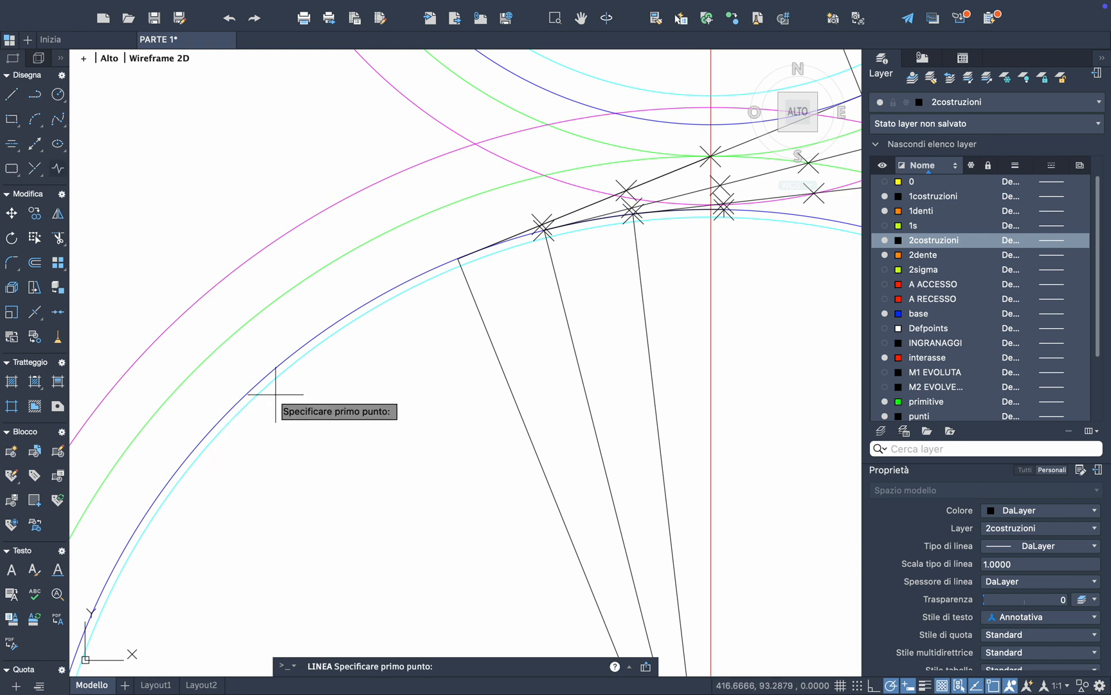
{"action": "left_click", "coordinate": [294, 383]}
{"action": "left_click", "coordinate": [263, 352]}
{"action": "key", "text": "Escape"}
{"action": "key", "text": "Return"}
{"action": "left_click", "coordinate": [171, 522]}
{"action": "left_click", "coordinate": [125, 500]}
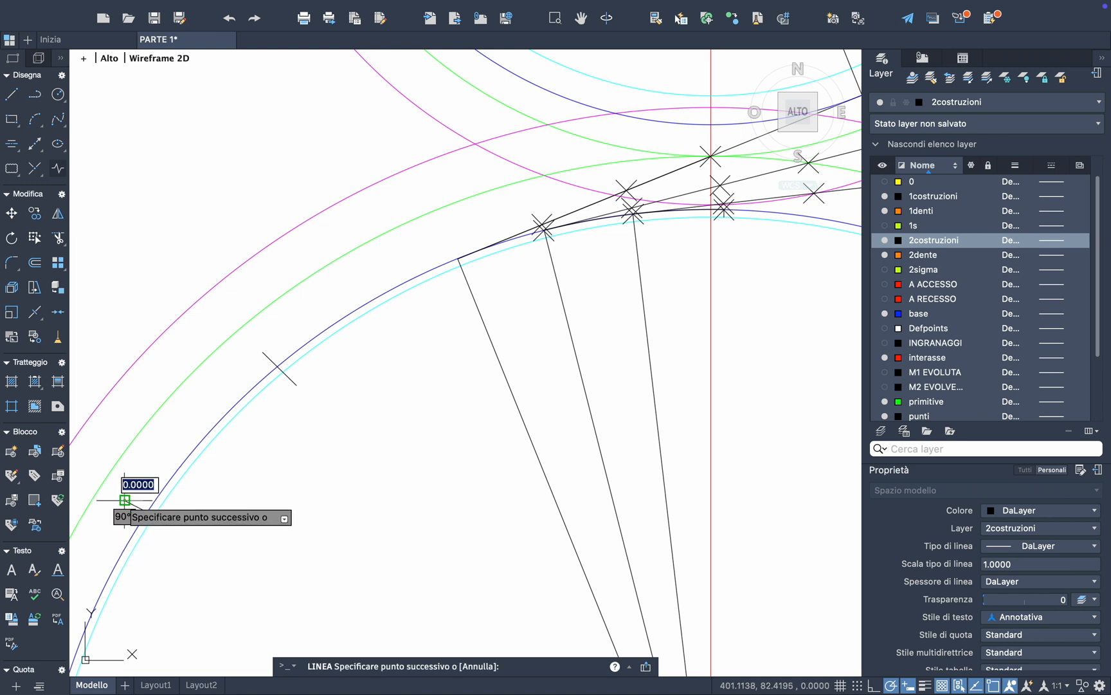
{"action": "key", "text": "Escape"}
Draw a three-point arc on the lower base circle from the line-of-action contact point through the first crossing mark to the second
{"action": "scroll", "coordinate": [439, 363], "scroll_direction": "down", "scroll_amount": 3}
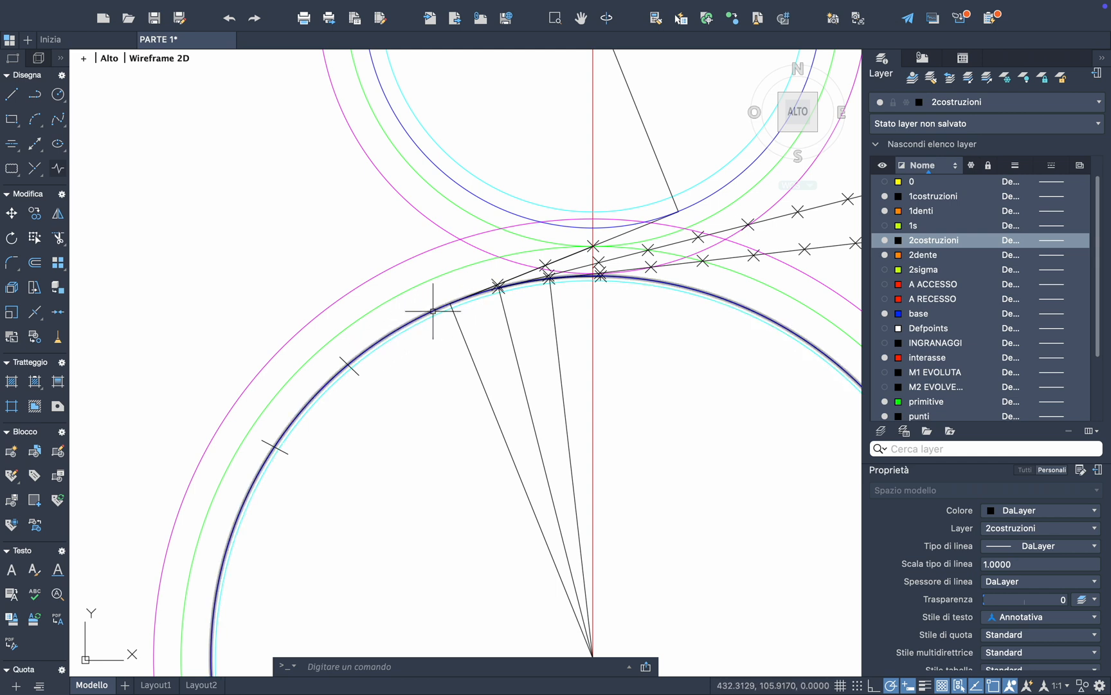
{"action": "left_click", "coordinate": [36, 120]}
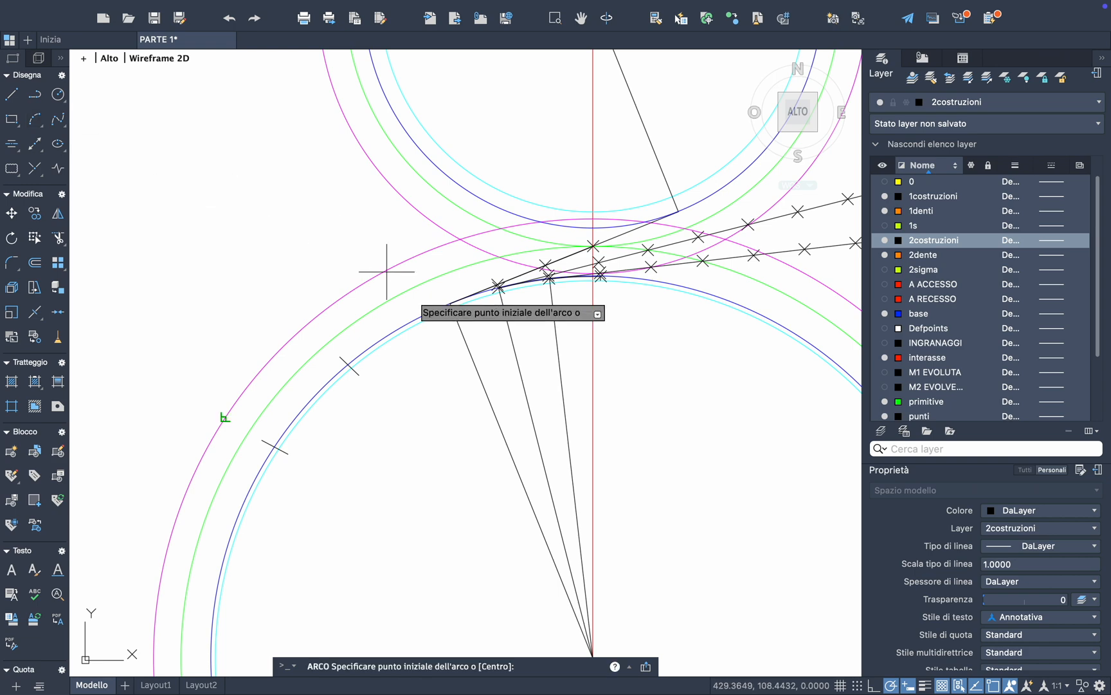
{"action": "scroll", "coordinate": [434, 311], "scroll_direction": "up", "scroll_amount": 2}
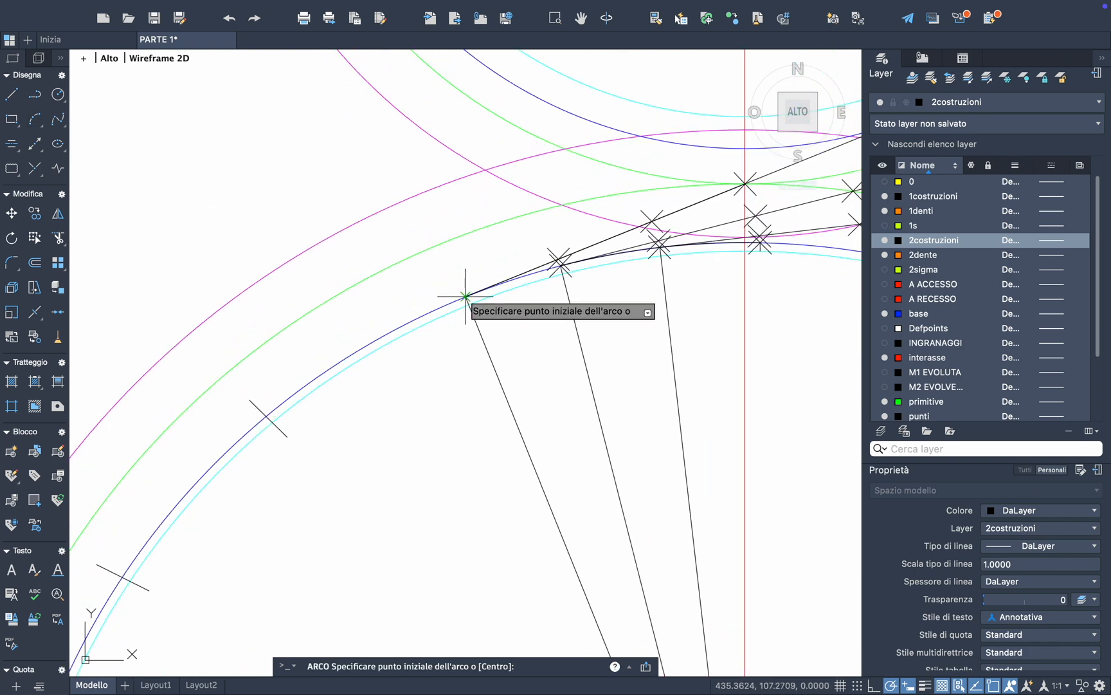
{"action": "left_click", "coordinate": [466, 297]}
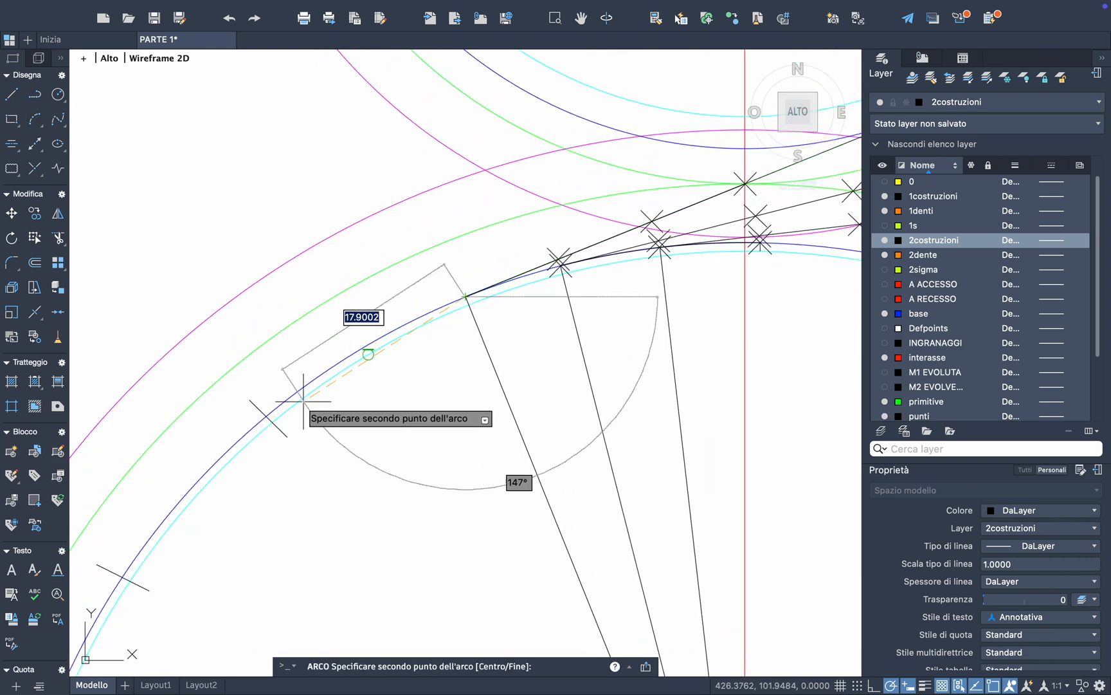
{"action": "left_click", "coordinate": [265, 416]}
{"action": "left_click", "coordinate": [121, 580]}
{"action": "key", "text": "Return"}
{"action": "key", "text": "Escape"}
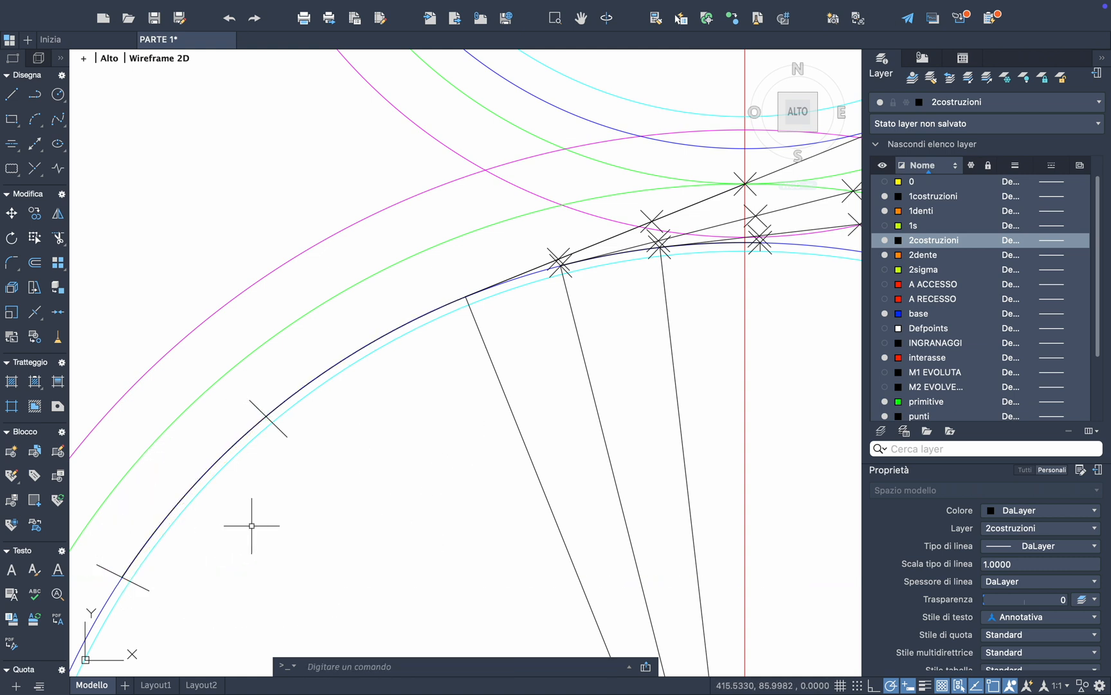
Delete the two short lines crossing the lower base circle
{"action": "left_click", "coordinate": [287, 436]}
{"action": "left_click", "coordinate": [128, 580]}
{"action": "left_click", "coordinate": [149, 589]}
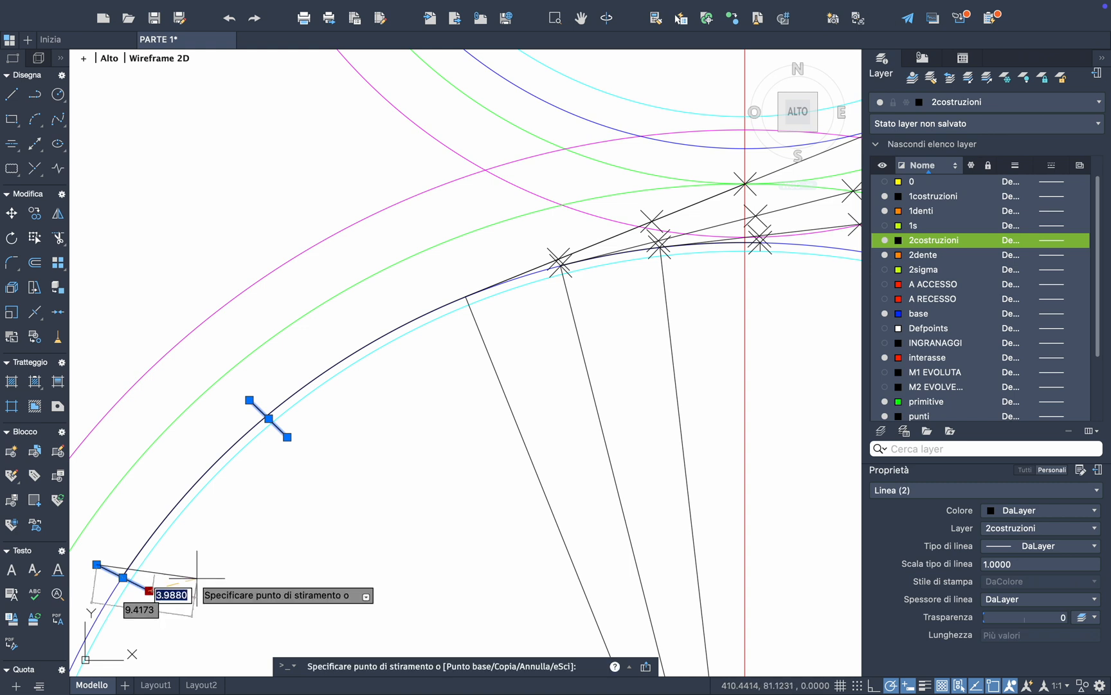
{"action": "left_click", "coordinate": [241, 549]}
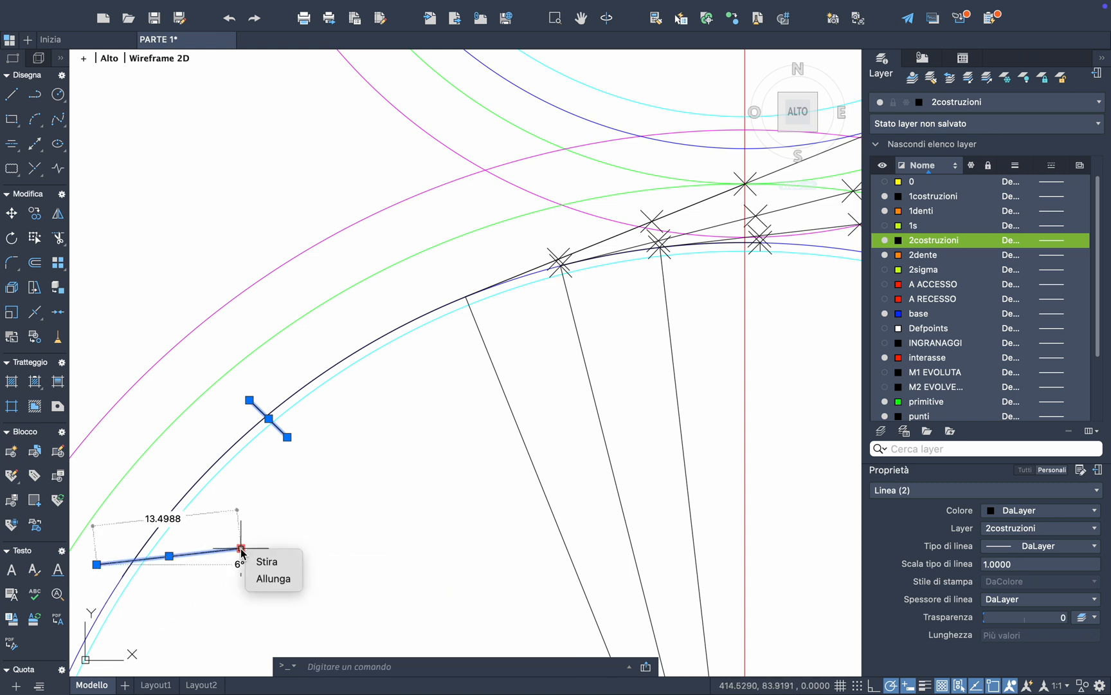
{"action": "left_click", "coordinate": [241, 550]}
{"action": "key", "text": "Escape"}
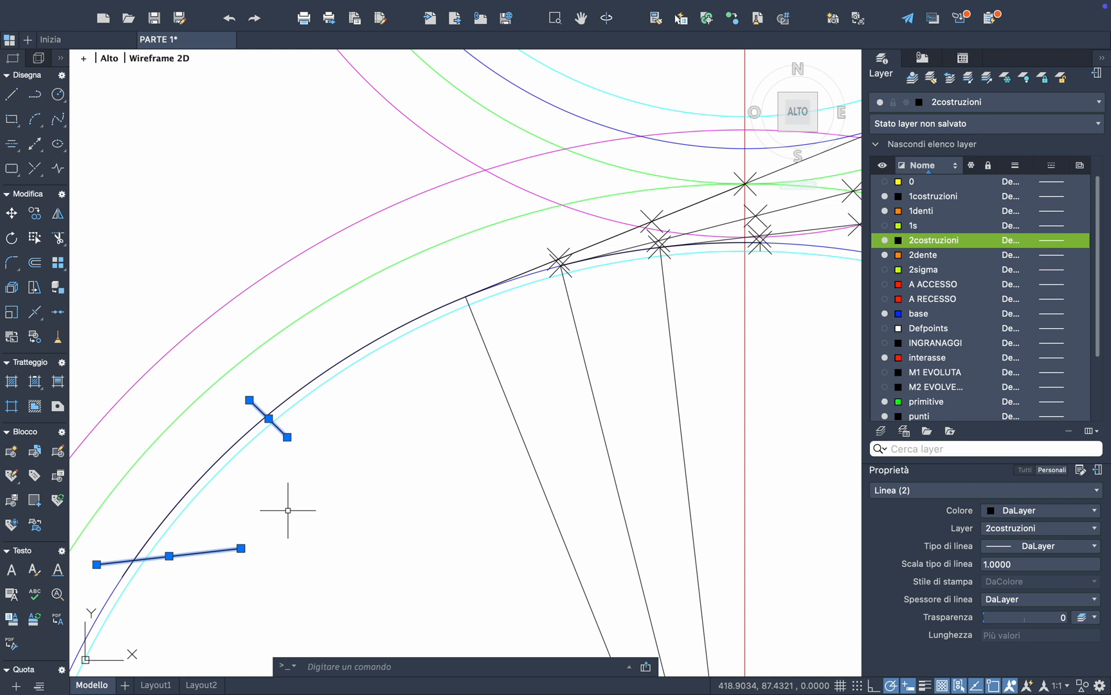
{"action": "key", "text": "Delete"}
Place Measure points along the new base-circle arc, using the distance between two adjacent line-of-action points up to the pitch point
{"action": "middle_click_drag", "start_coordinate": [288, 510], "coordinate": [327, 426]}
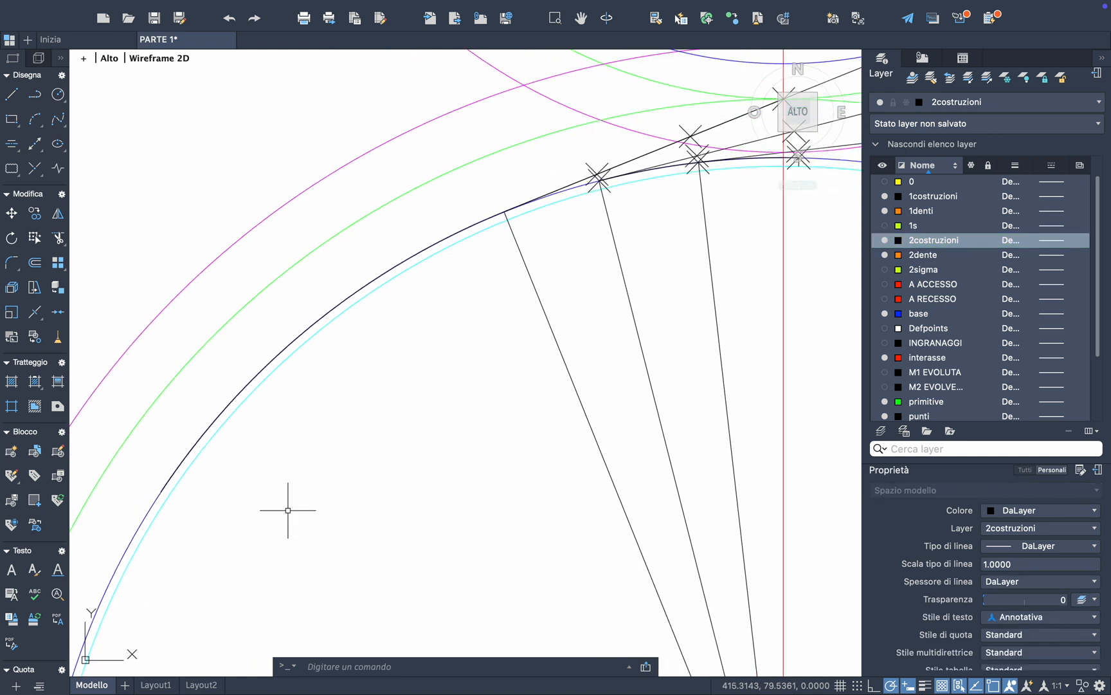
{"action": "left_click", "coordinate": [262, 363]}
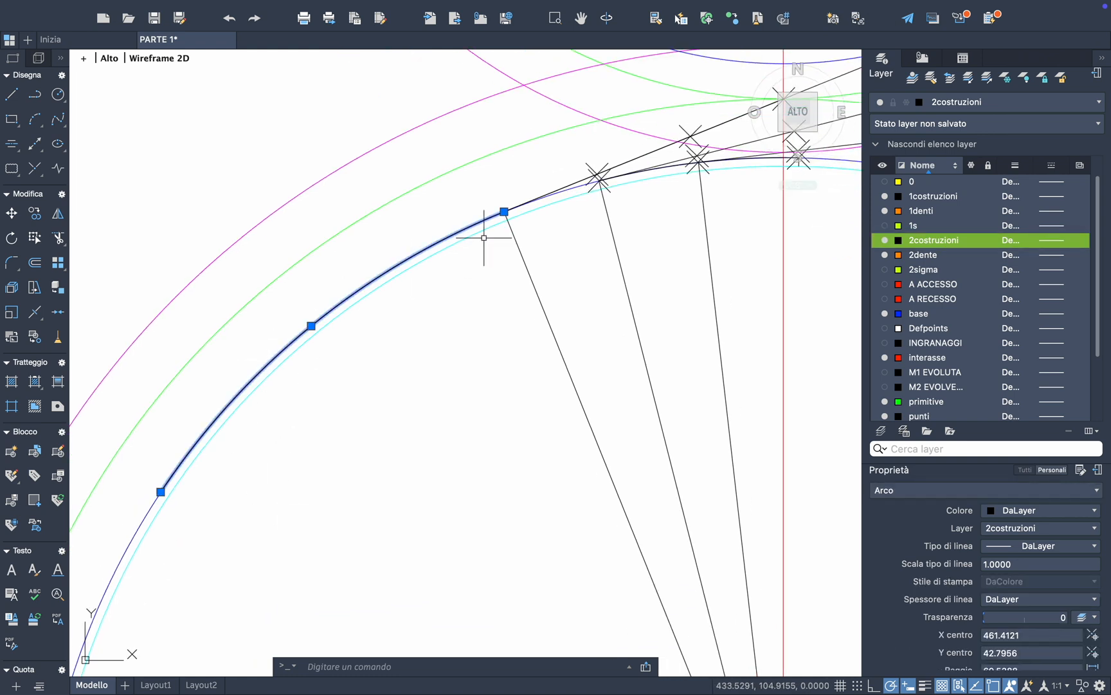
{"action": "scroll", "coordinate": [449, 251], "scroll_direction": "up", "scroll_amount": 3}
{"action": "scroll", "coordinate": [449, 251], "scroll_direction": "right", "scroll_amount": 2}
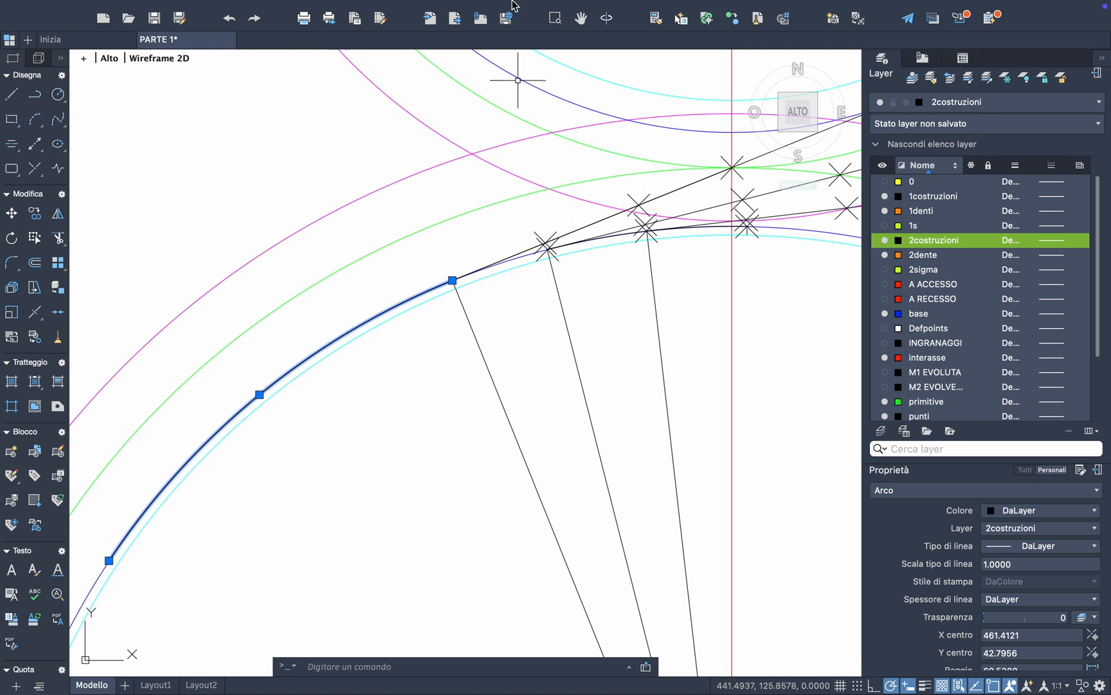
{"action": "left_click", "coordinate": [460, 11]}
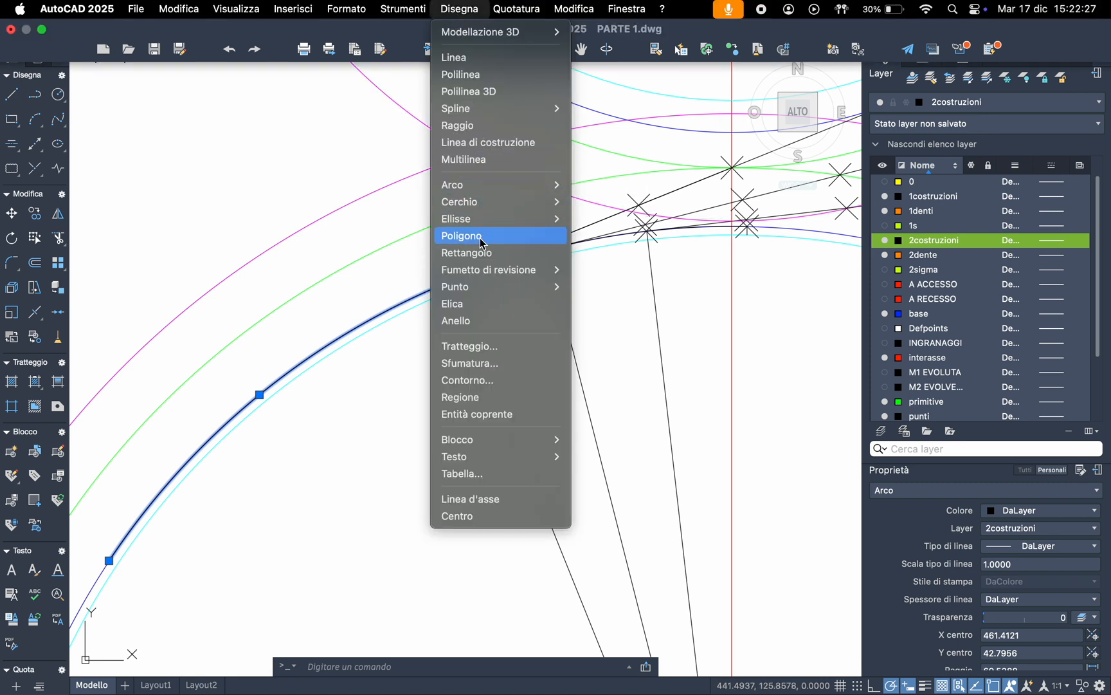
{"action": "mouse_move", "coordinate": [494, 290]}
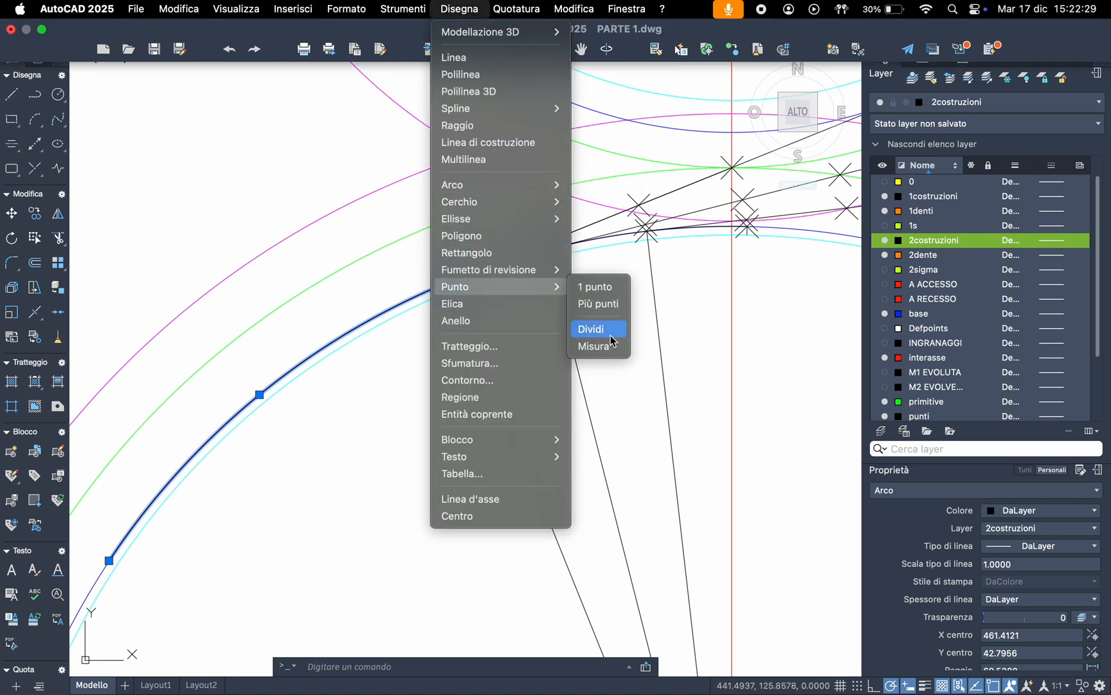
{"action": "left_click", "coordinate": [610, 348]}
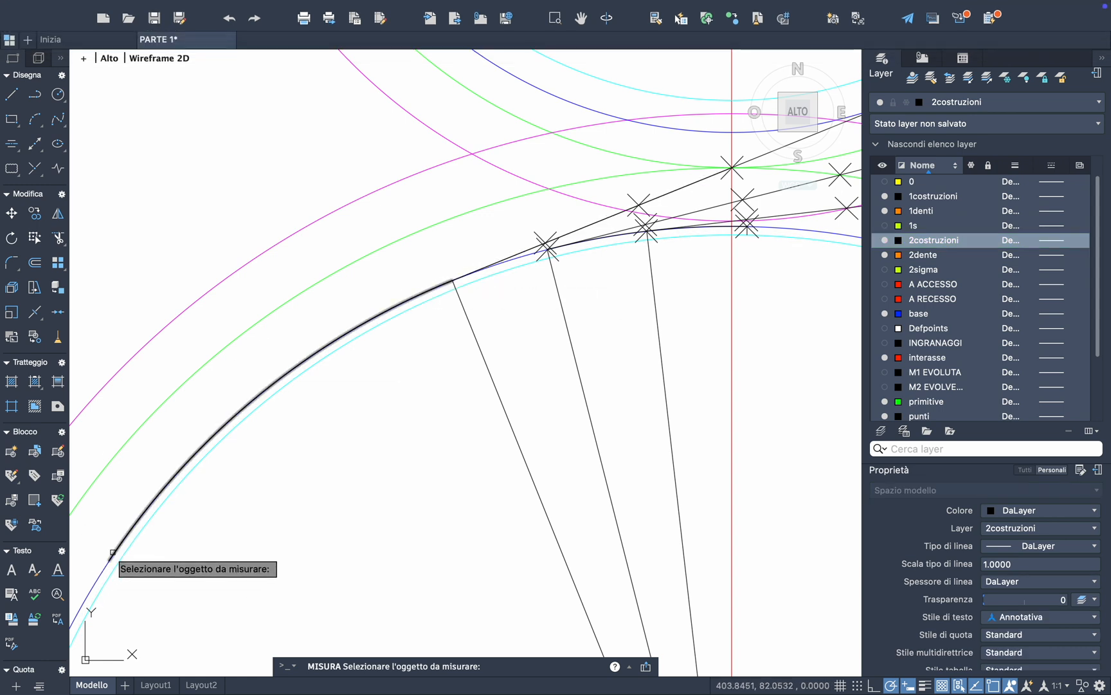
{"action": "left_click", "coordinate": [425, 291]}
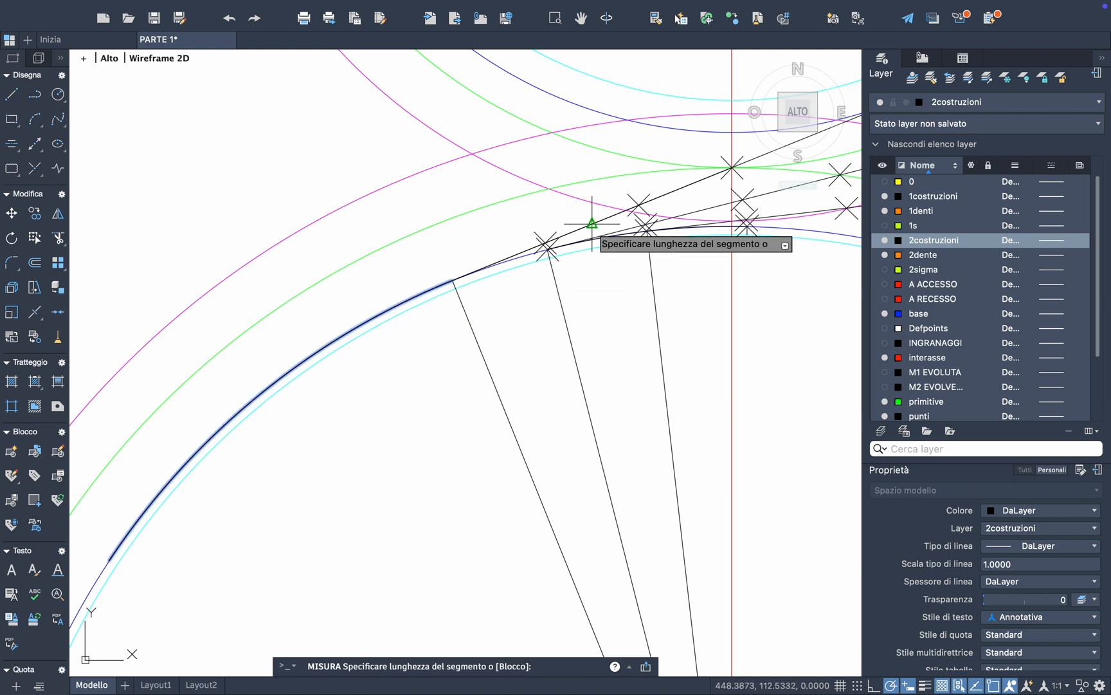
{"action": "middle_click_drag", "start_coordinate": [591, 223], "coordinate": [525, 279]}
{"action": "left_click", "coordinate": [570, 261]}
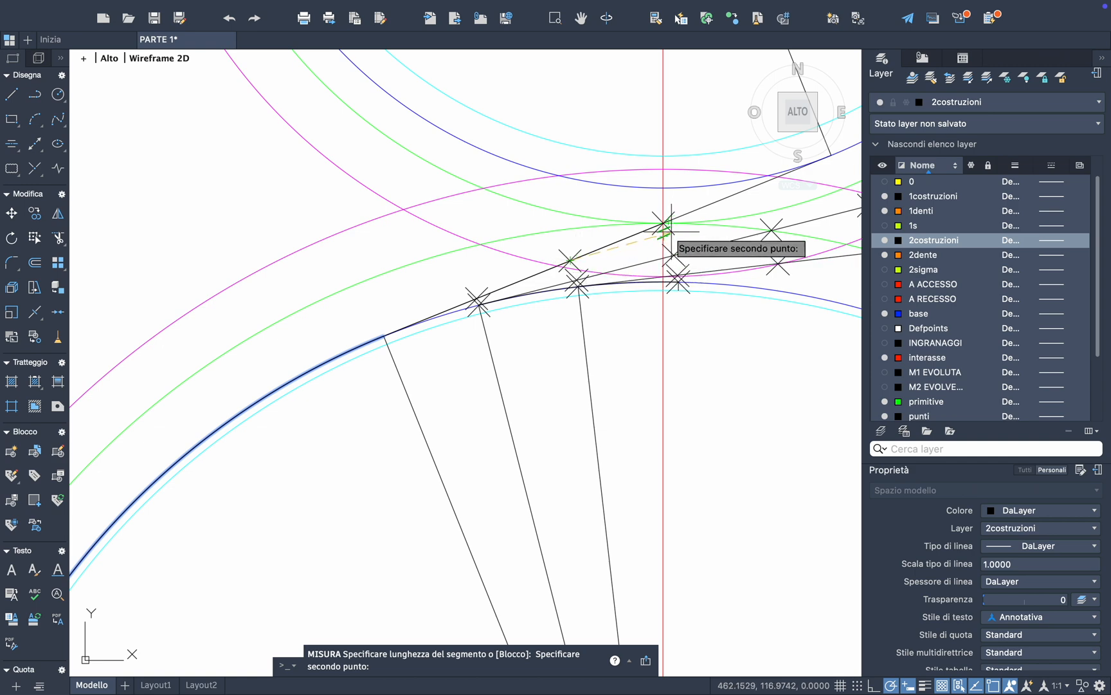
{"action": "scroll", "coordinate": [672, 232], "scroll_direction": "up", "scroll_amount": 3}
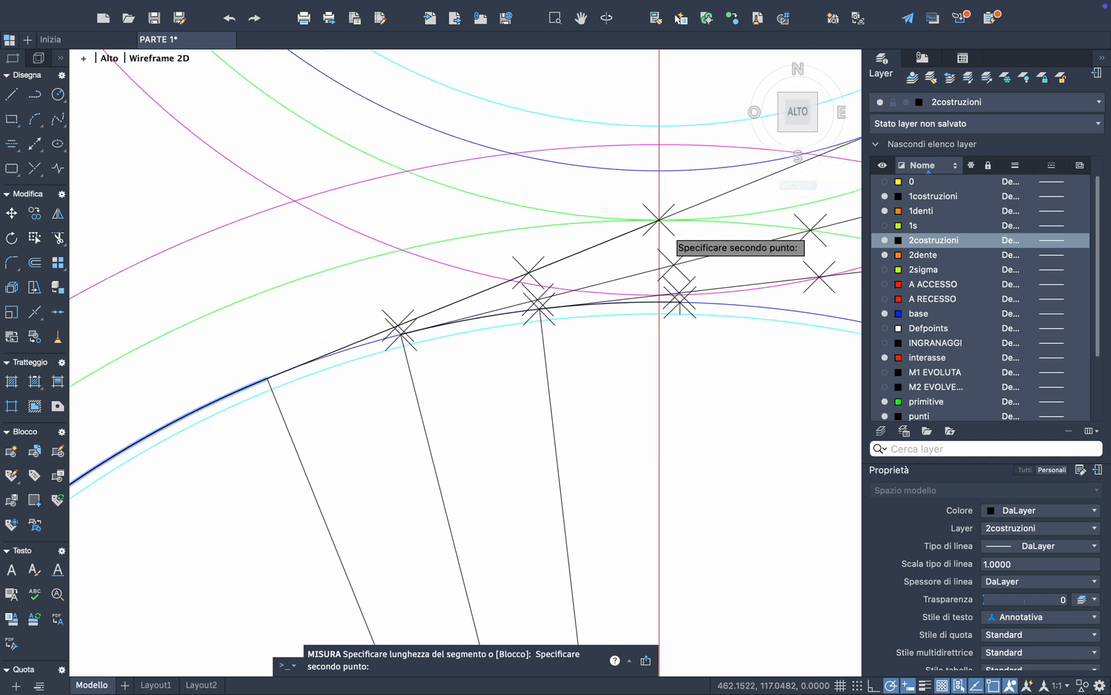
{"action": "left_click", "coordinate": [658, 220]}
{"action": "scroll", "coordinate": [657, 222], "scroll_direction": "down", "scroll_amount": 4}
{"action": "middle_click_drag", "start_coordinate": [408, 354], "coordinate": [531, 230]}
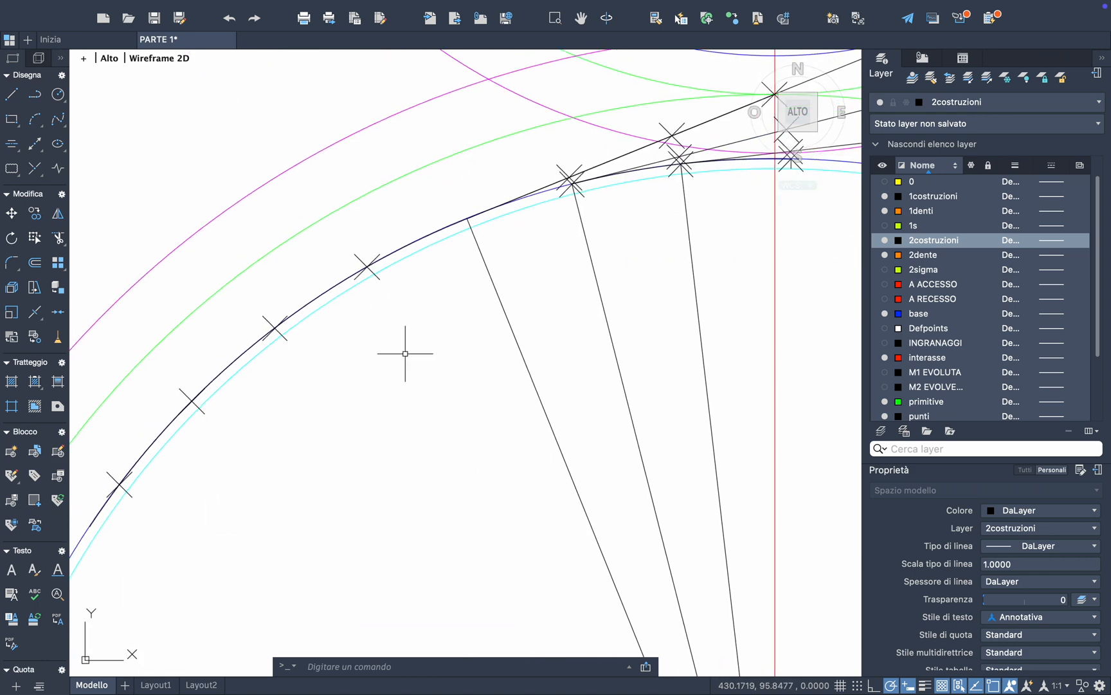
Draw lines joining the first and second measured points on the base-circle arc to the lower gear's centre
{"action": "scroll", "coordinate": [303, 341], "scroll_direction": "down", "scroll_amount": 3}
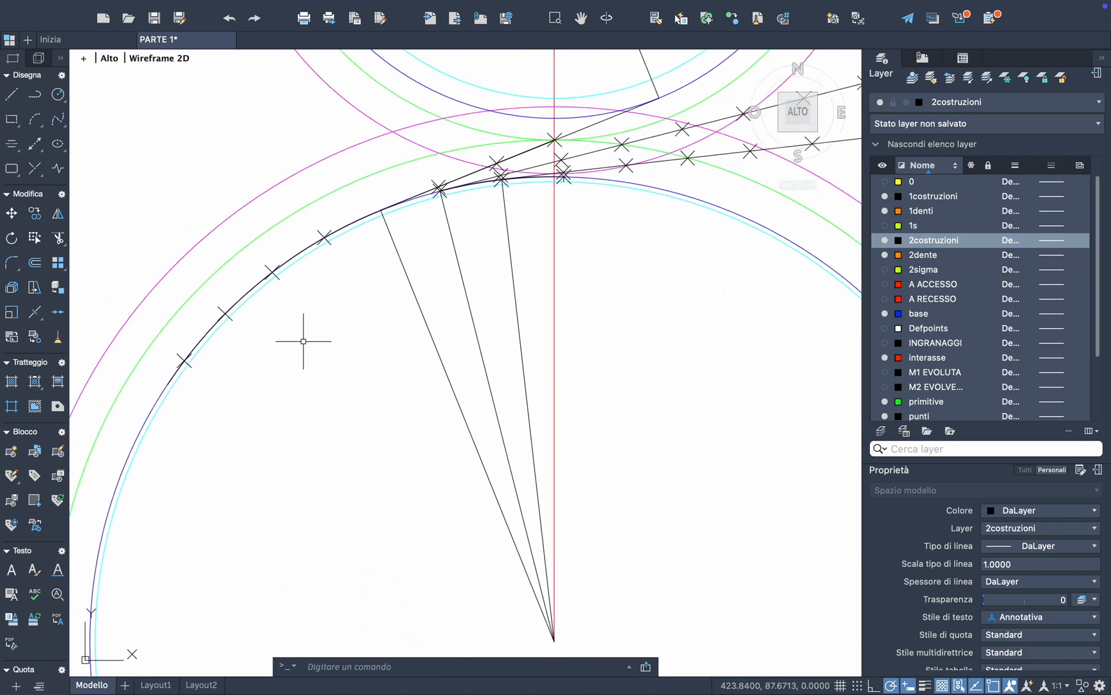
{"action": "left_click", "coordinate": [12, 95]}
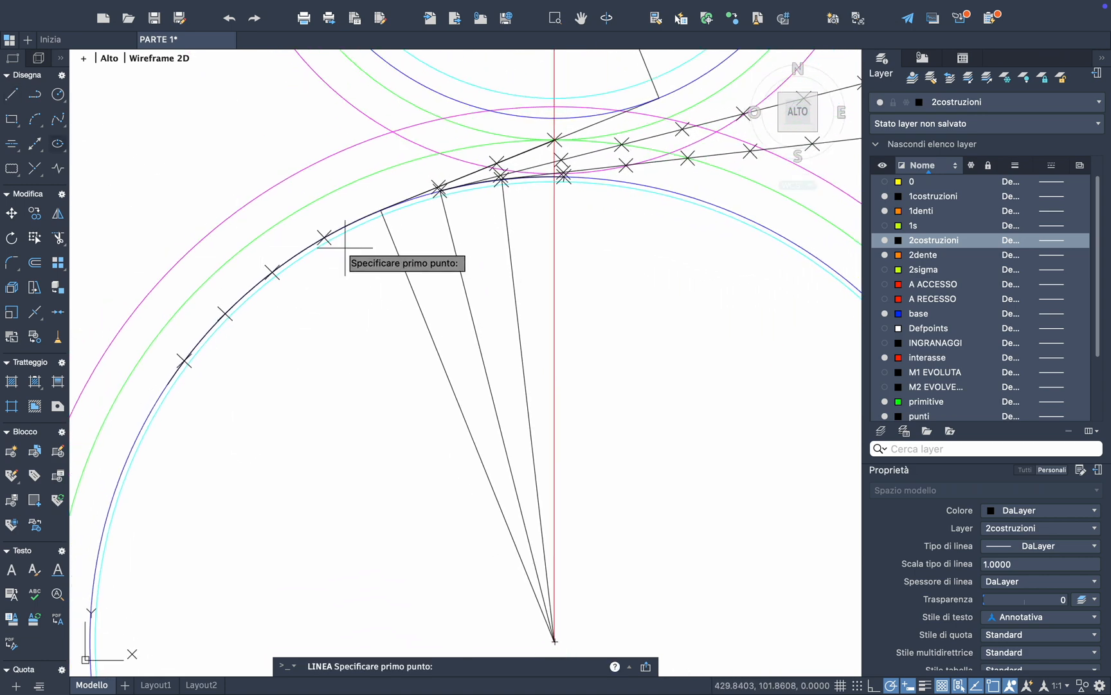
{"action": "left_click", "coordinate": [325, 237]}
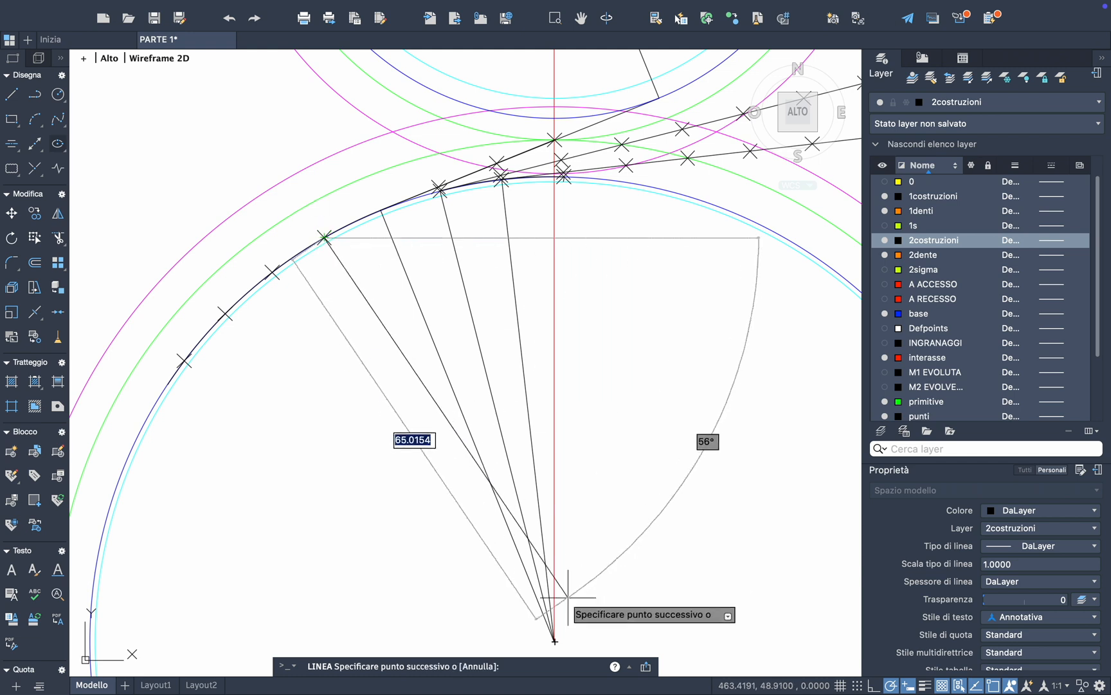
{"action": "left_click", "coordinate": [553, 640]}
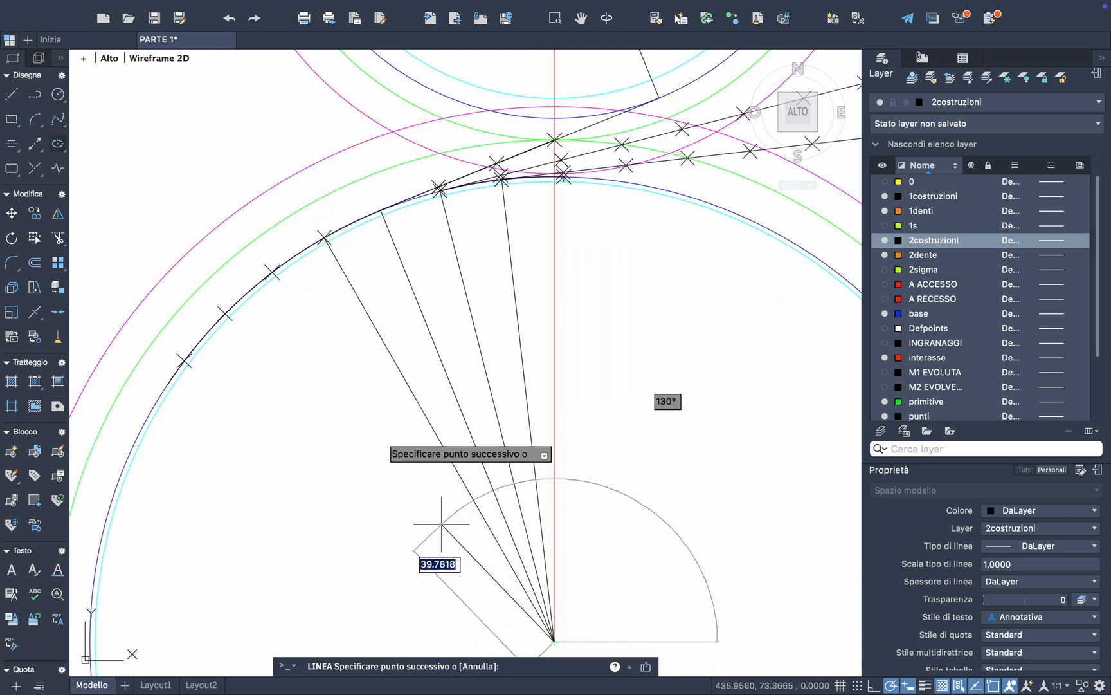
{"action": "left_click", "coordinate": [274, 273]}
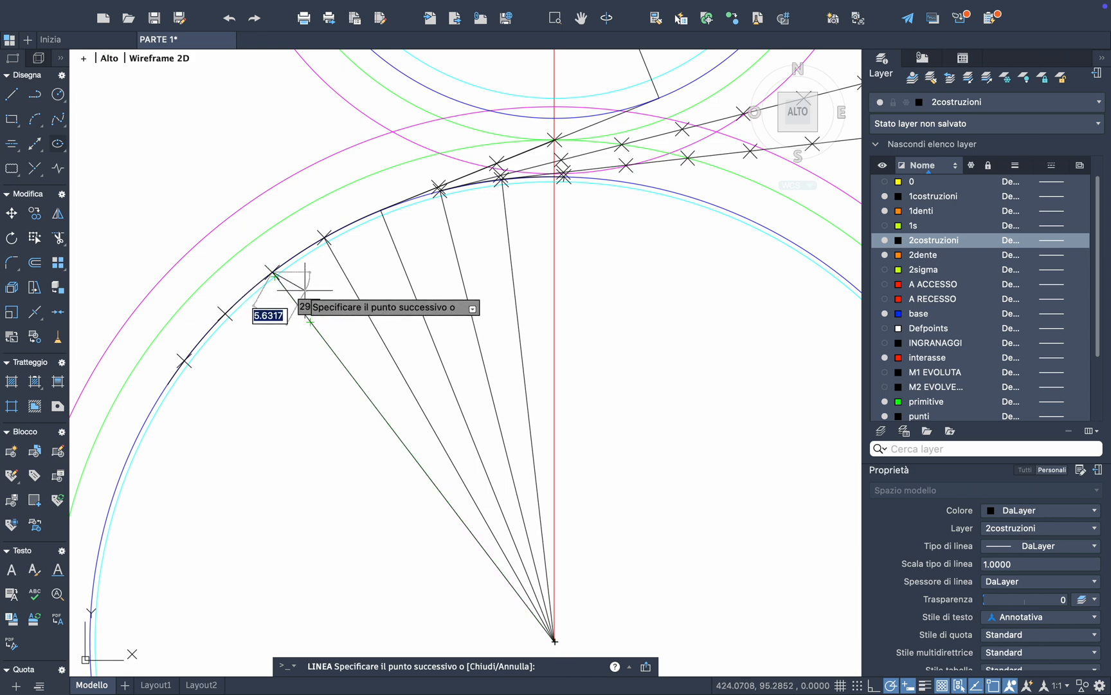
{"action": "scroll", "coordinate": [283, 291], "scroll_direction": "up", "scroll_amount": 5}
{"action": "scroll", "coordinate": [305, 290], "scroll_direction": "down", "scroll_amount": 8}
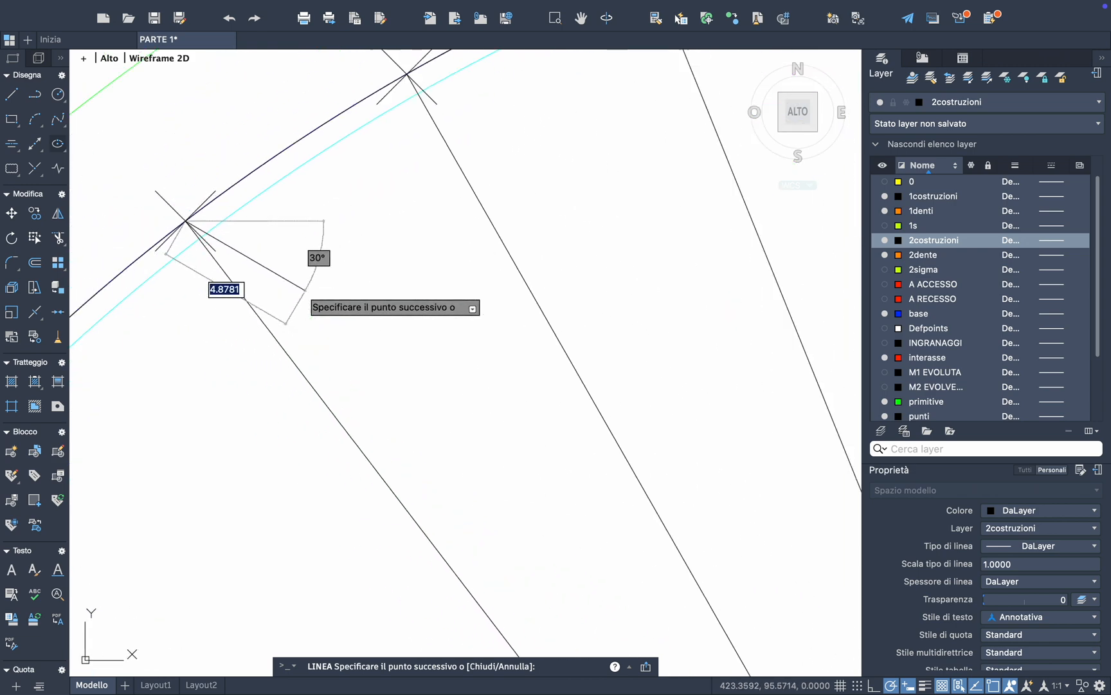
{"action": "key", "text": "Return"}
Draw lines joining the third and fourth measured points on the base-circle arc to the lower gear's centre
{"action": "key", "text": "Return"}
{"action": "left_click", "coordinate": [190, 329]}
{"action": "scroll", "coordinate": [358, 446], "scroll_direction": "down", "scroll_amount": 5}
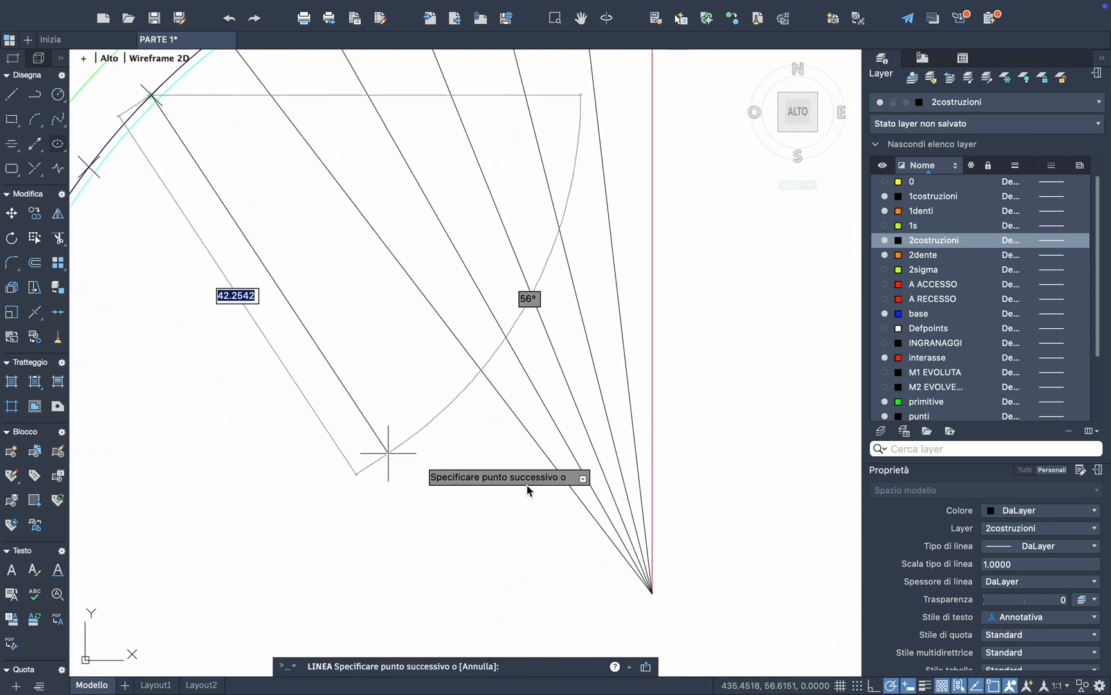
{"action": "left_click", "coordinate": [650, 588]}
{"action": "middle_click_drag", "start_coordinate": [631, 593], "coordinate": [714, 650]}
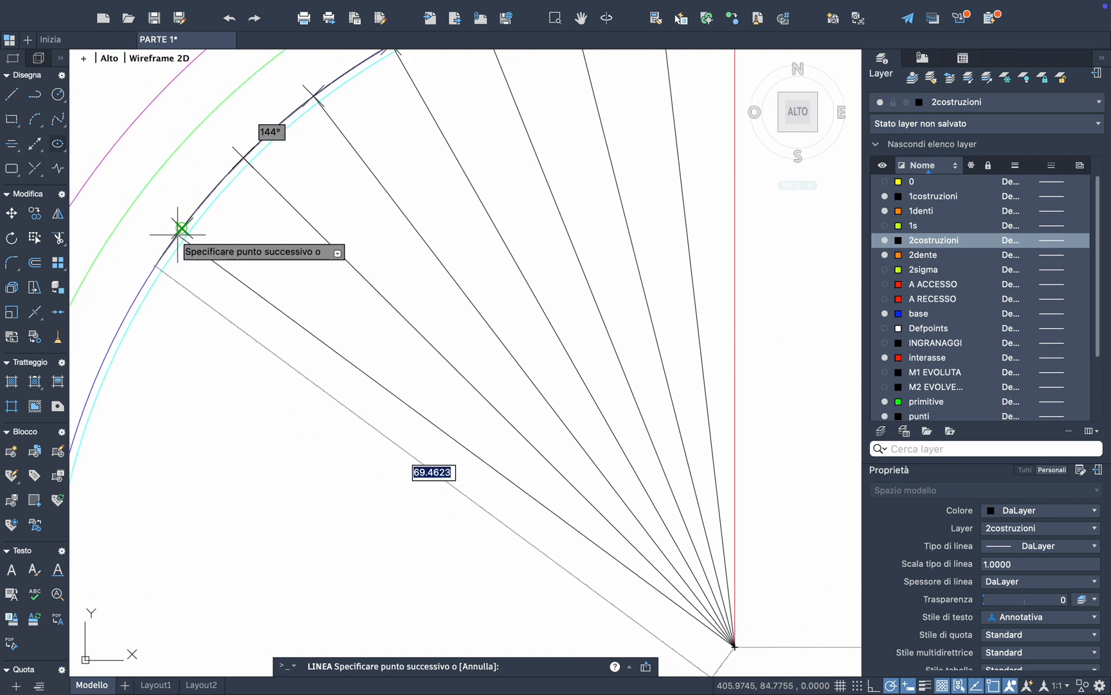
{"action": "left_click", "coordinate": [182, 228]}
{"action": "key", "text": "Escape"}
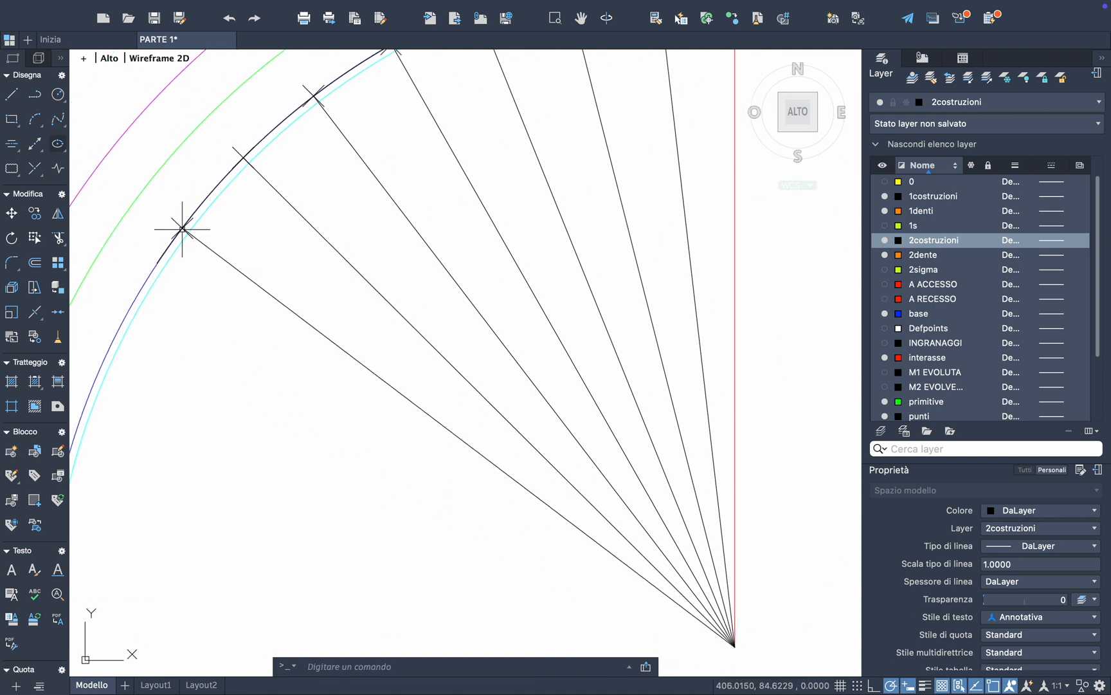
Place Measure points along the tangents left of the line of action, spaced by the distance between two adjacent line-of-action points
{"action": "middle_click_drag", "start_coordinate": [395, 352], "coordinate": [370, 501]}
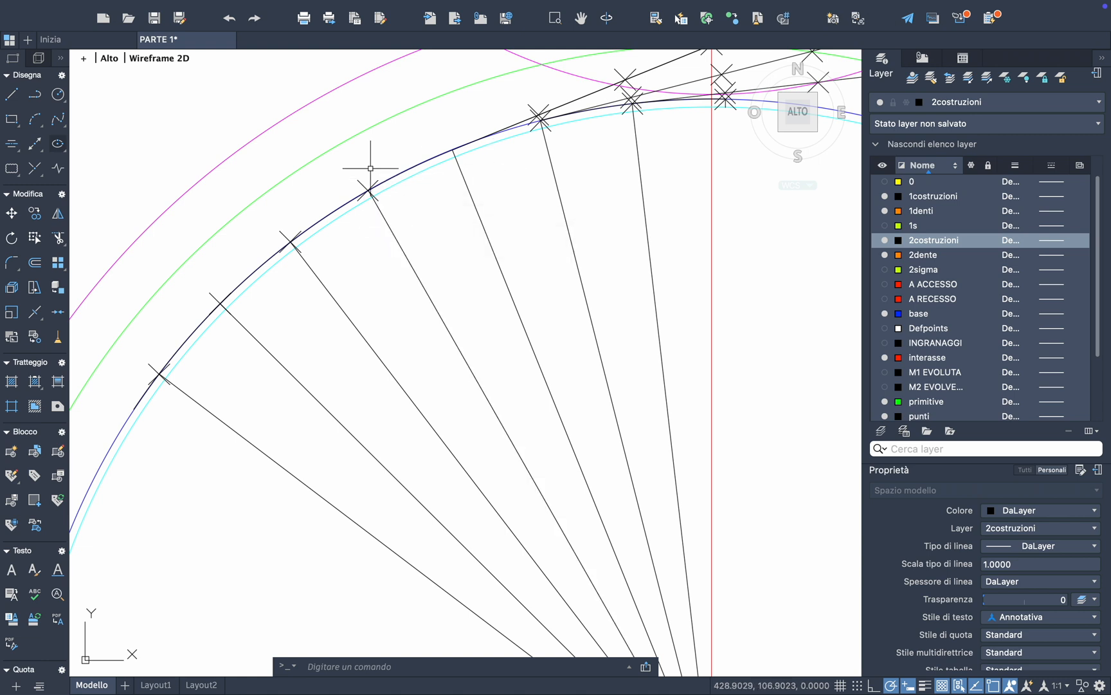
{"action": "scroll", "coordinate": [177, 366], "scroll_direction": "down", "scroll_amount": 2}
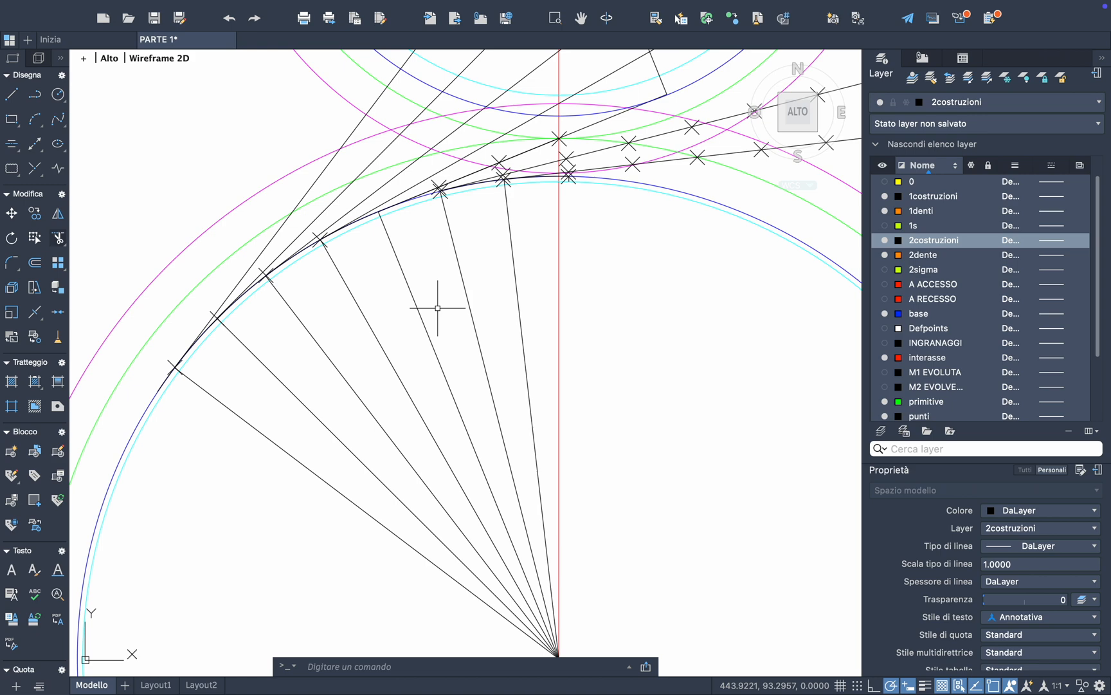
{"action": "middle_click_drag", "start_coordinate": [437, 308], "coordinate": [412, 376]}
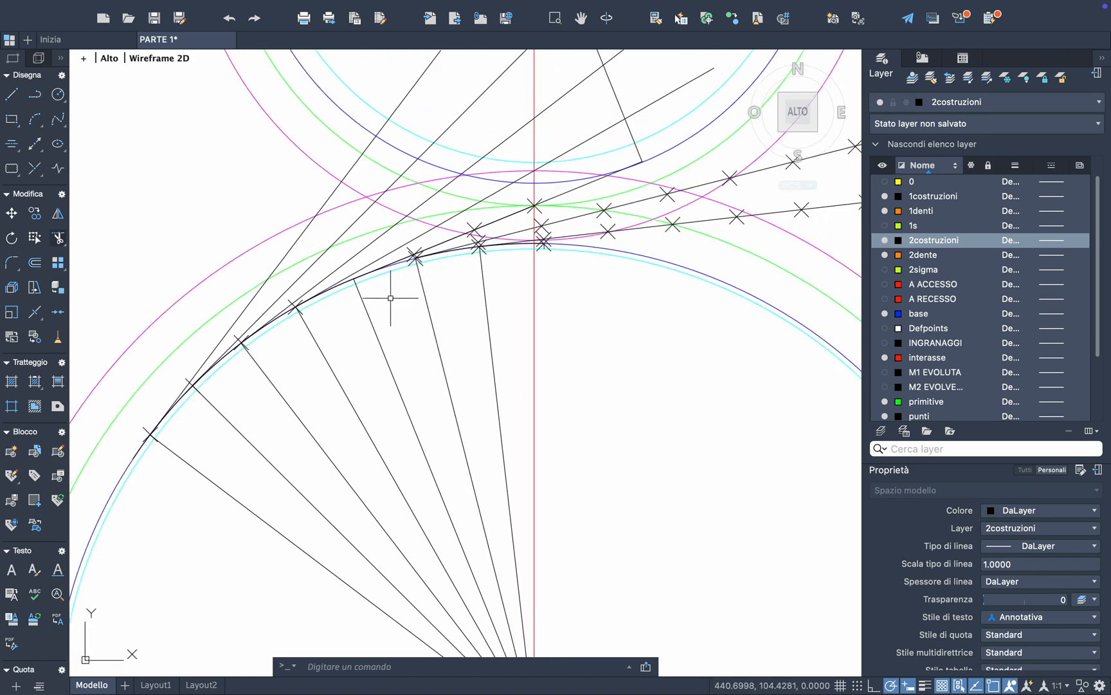
{"action": "scroll", "coordinate": [414, 256], "scroll_direction": "up", "scroll_amount": 1}
{"action": "scroll", "coordinate": [405, 253], "scroll_direction": "up", "scroll_amount": 2}
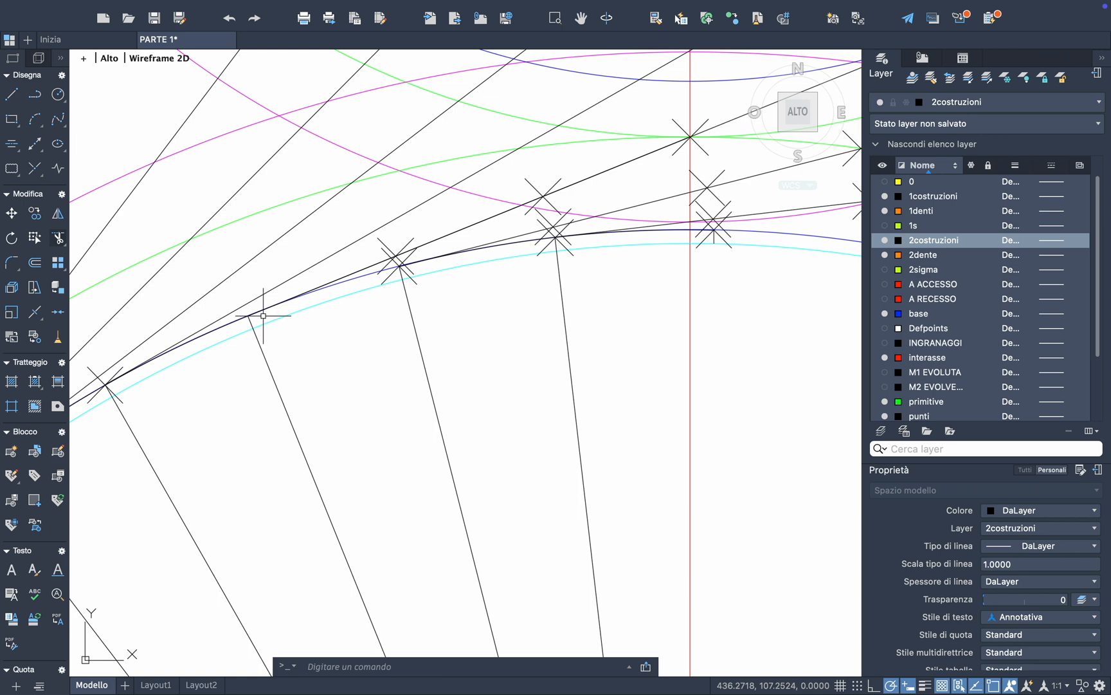
{"action": "scroll", "coordinate": [263, 316], "scroll_direction": "left", "scroll_amount": 3}
{"action": "left_click", "coordinate": [460, 9]}
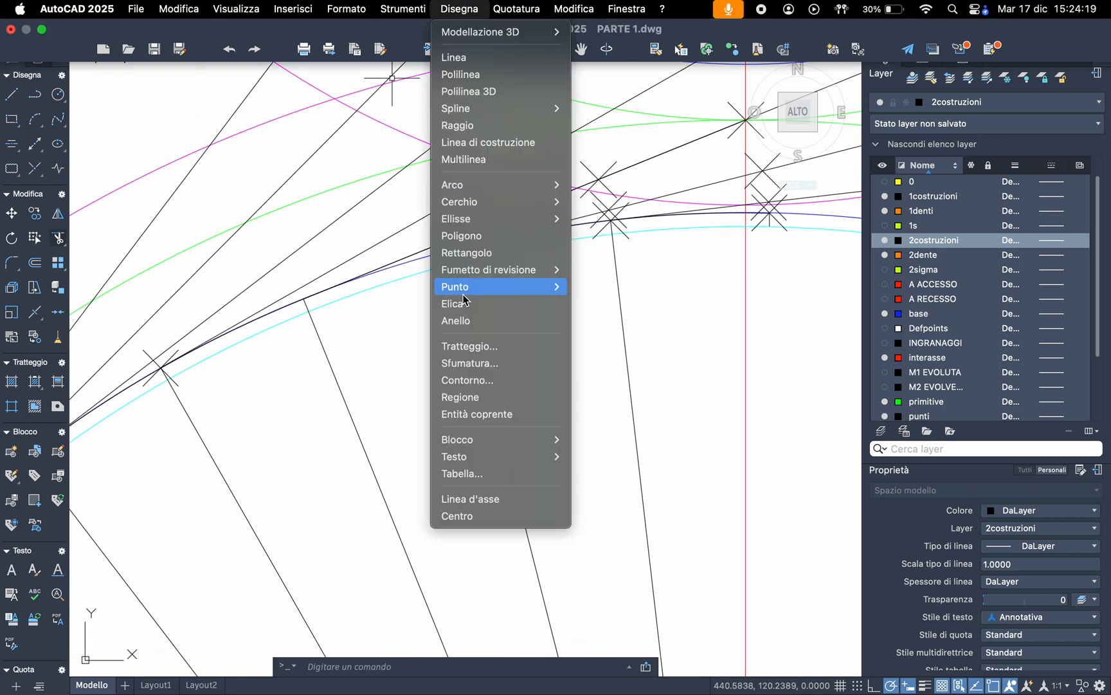
{"action": "mouse_move", "coordinate": [495, 296]}
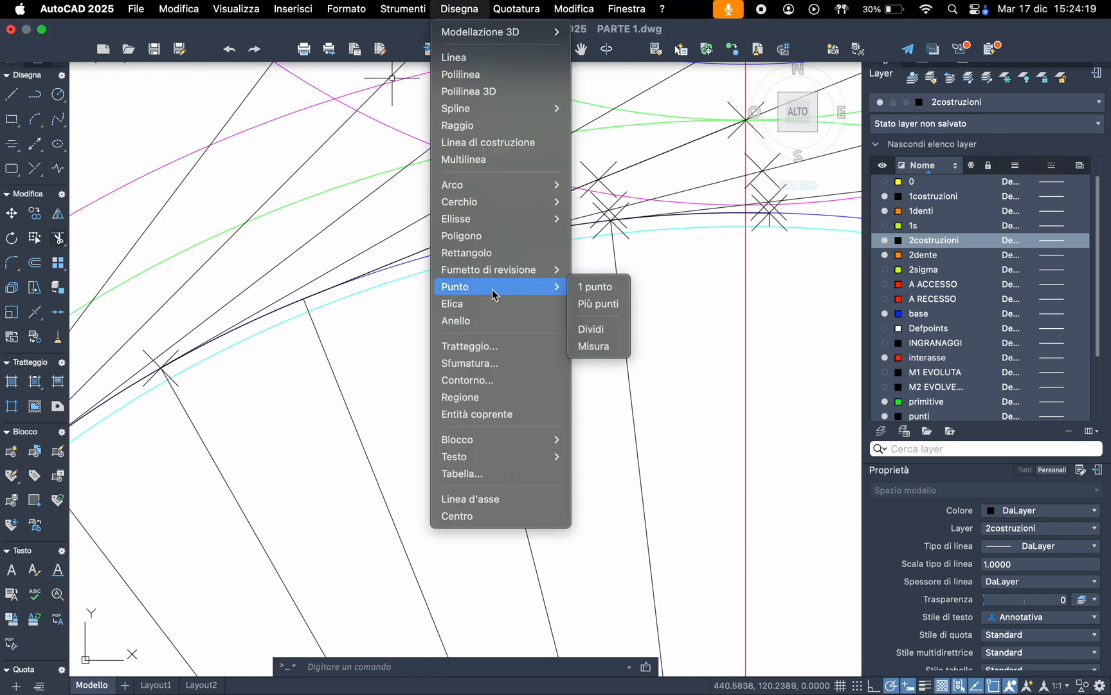
{"action": "left_click", "coordinate": [598, 346]}
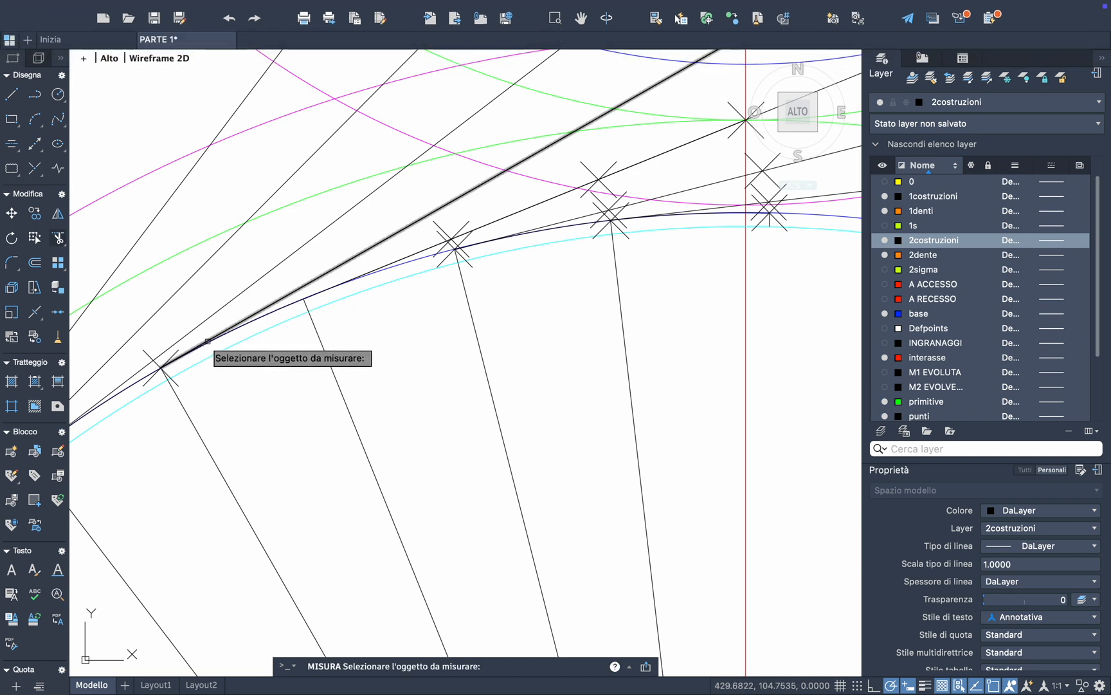
{"action": "left_click", "coordinate": [200, 344]}
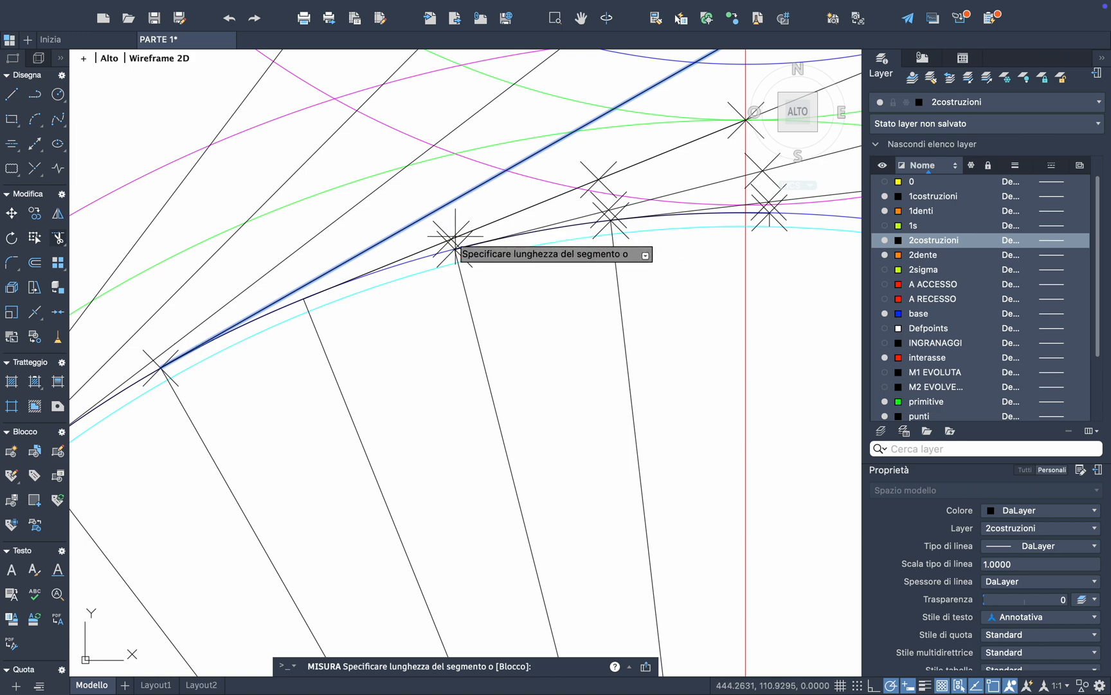
{"action": "left_click", "coordinate": [452, 241]}
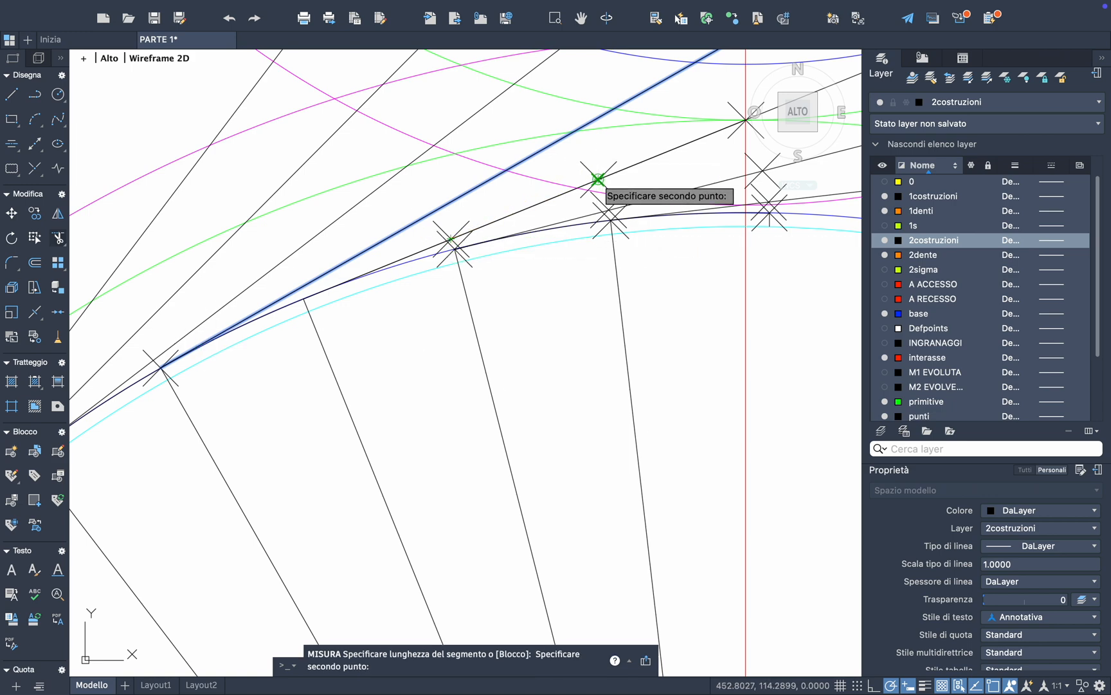
{"action": "left_click", "coordinate": [598, 179]}
Make 2dente the current layer
{"action": "scroll", "coordinate": [321, 256], "scroll_direction": "down", "scroll_amount": 3}
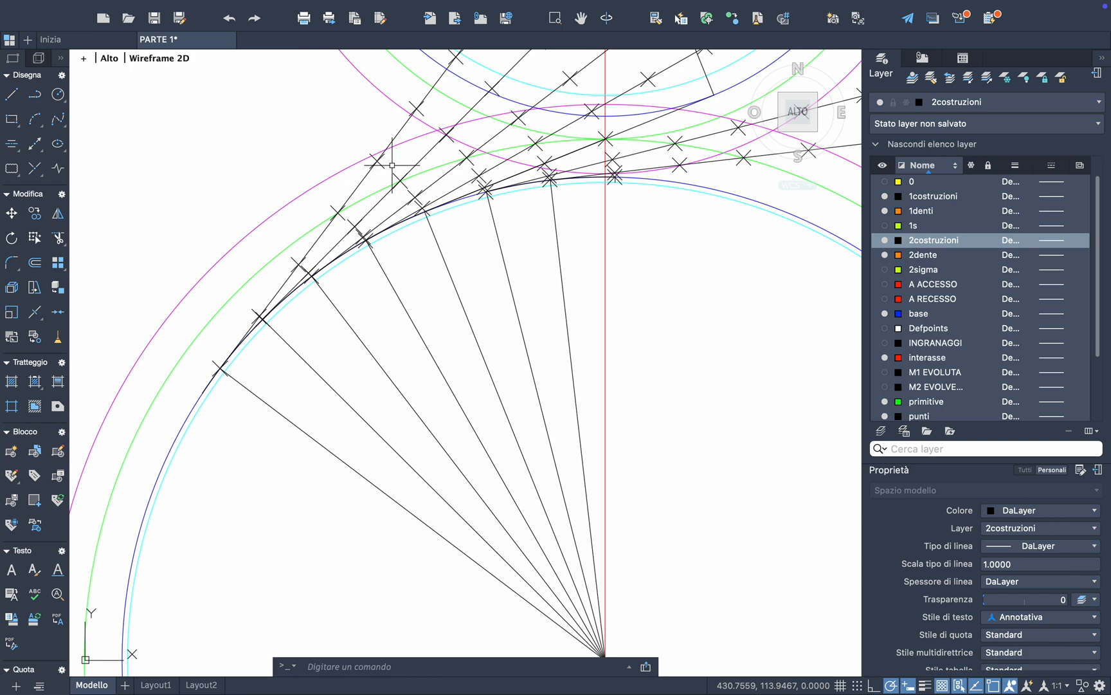
{"action": "scroll", "coordinate": [393, 165], "scroll_direction": "up", "scroll_amount": 3}
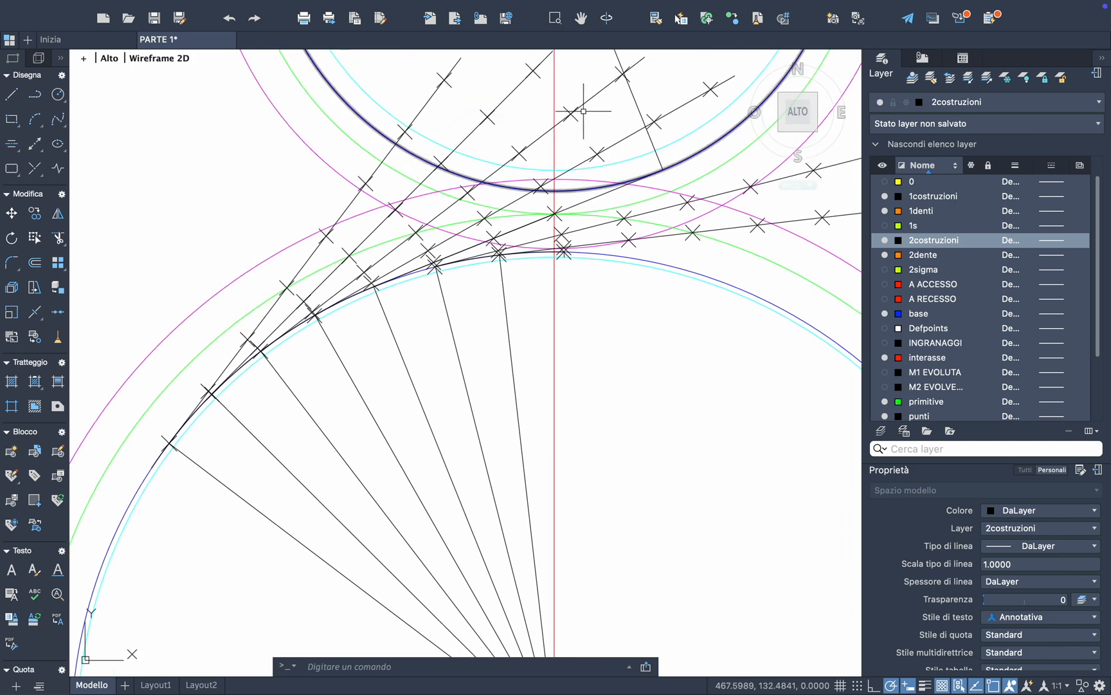
{"action": "scroll", "coordinate": [598, 192], "scroll_direction": "up", "scroll_amount": 1}
{"action": "scroll", "coordinate": [598, 197], "scroll_direction": "up", "scroll_amount": 2}
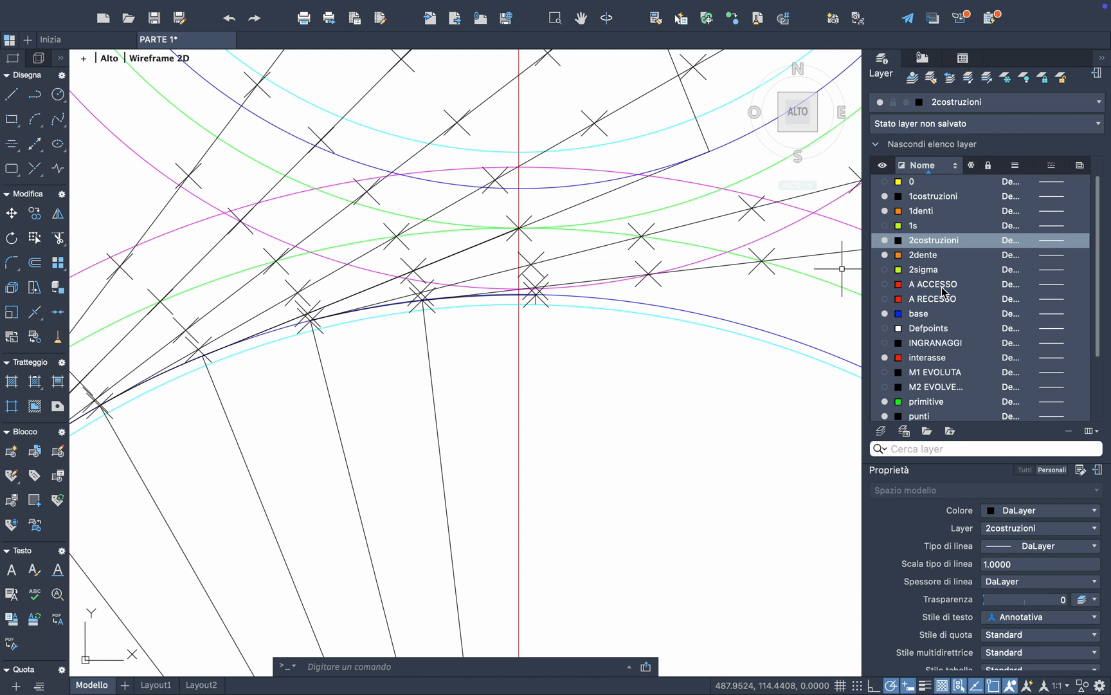
{"action": "scroll", "coordinate": [941, 287], "scroll_direction": "down", "scroll_amount": 3}
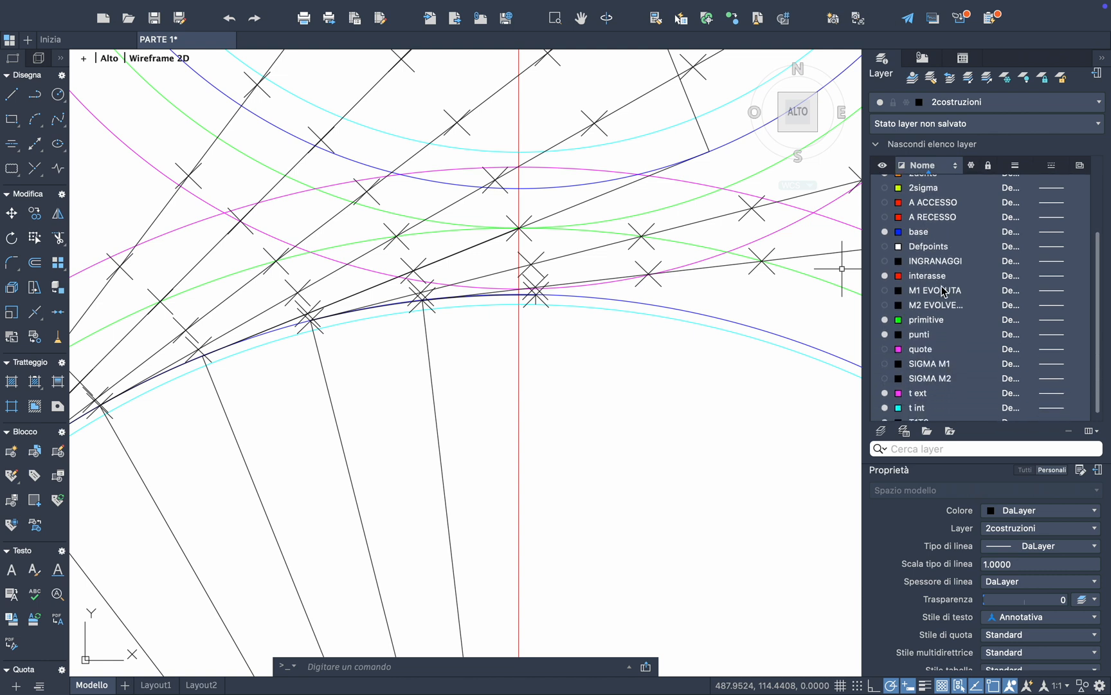
{"action": "scroll", "coordinate": [944, 290], "scroll_direction": "up", "scroll_amount": 3}
{"action": "scroll", "coordinate": [941, 285], "scroll_direction": "down", "scroll_amount": 3}
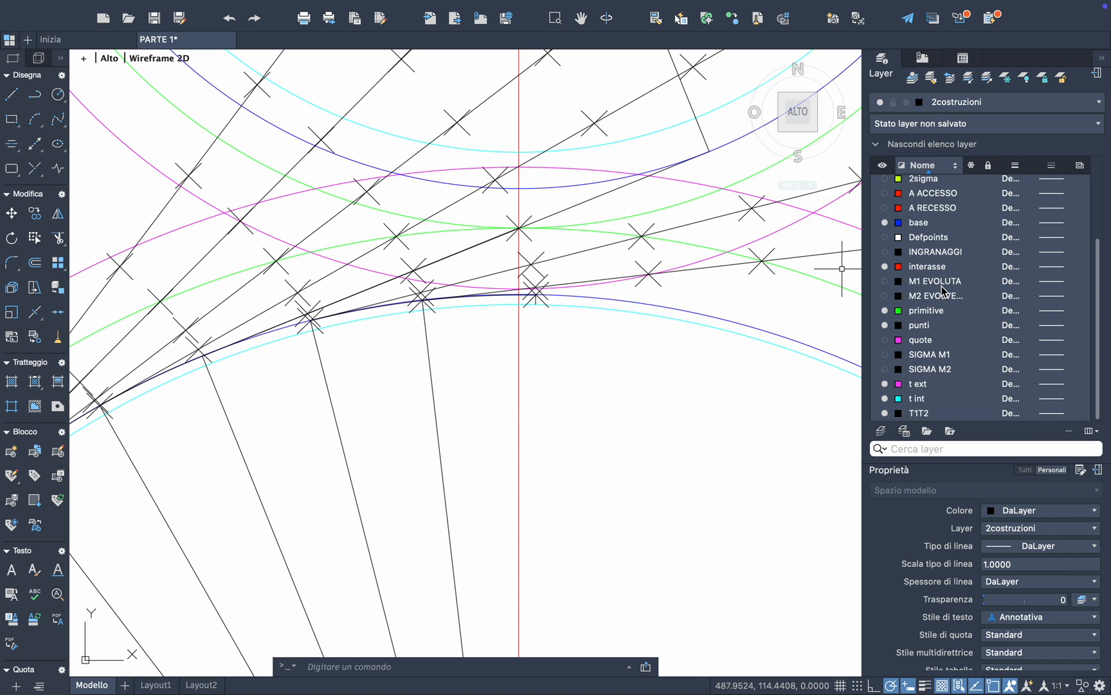
{"action": "scroll", "coordinate": [941, 288], "scroll_direction": "up", "scroll_amount": 5}
{"action": "left_click", "coordinate": [925, 256]}
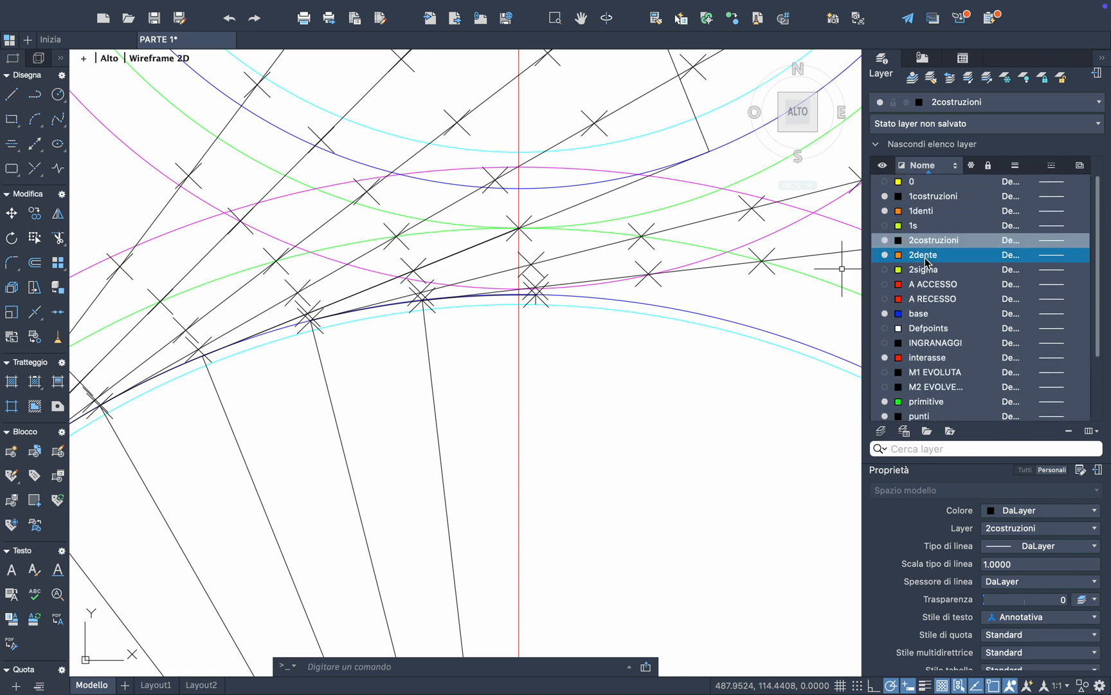
{"action": "double_click", "coordinate": [925, 258]}
Draw a spline from the lower base circle through the measured tangent points and the pitch point, ending beyond the lower gear's outer circle
{"action": "mouse_move", "coordinate": [421, 179]}
{"action": "middle_mouse_down"}
{"action": "mouse_move", "coordinate": [395, 232]}
{"action": "mouse_move", "coordinate": [360, 214]}
{"action": "middle_mouse_up"}
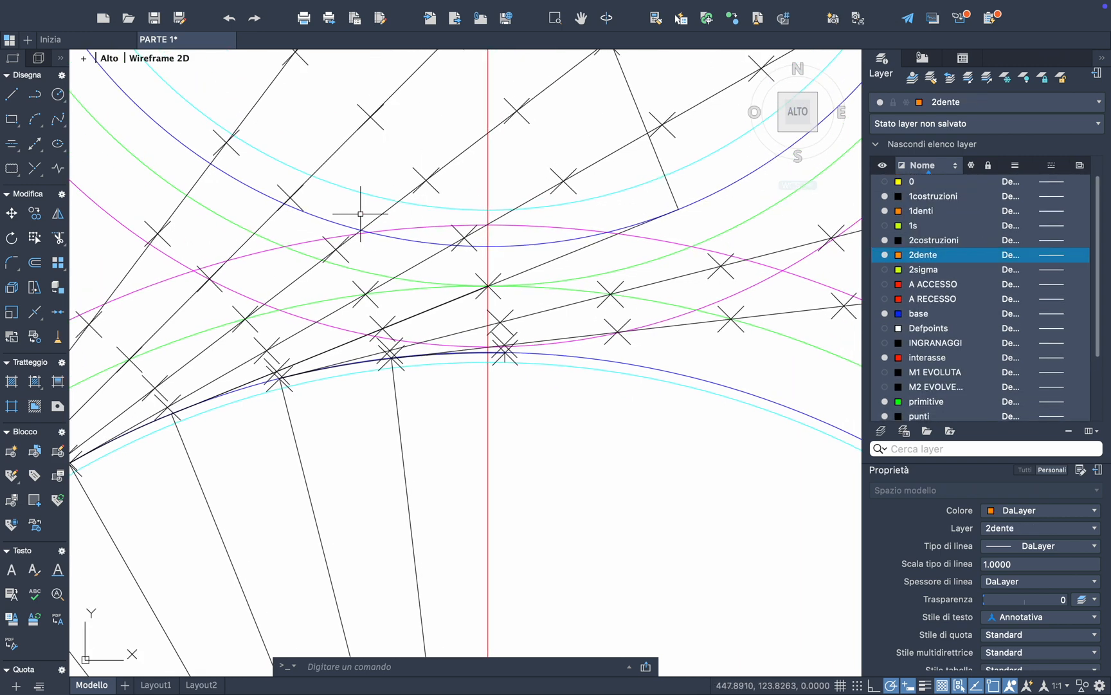
{"action": "left_click", "coordinate": [62, 127]}
{"action": "scroll", "coordinate": [513, 384], "scroll_direction": "up", "scroll_amount": 5}
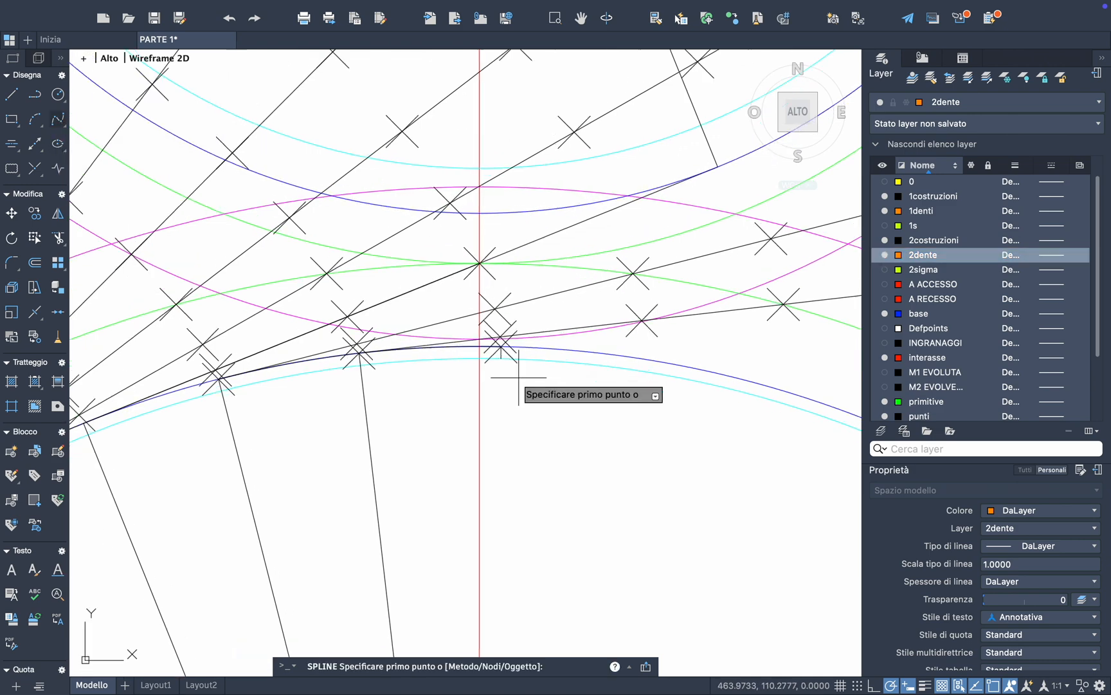
{"action": "left_click", "coordinate": [465, 294]}
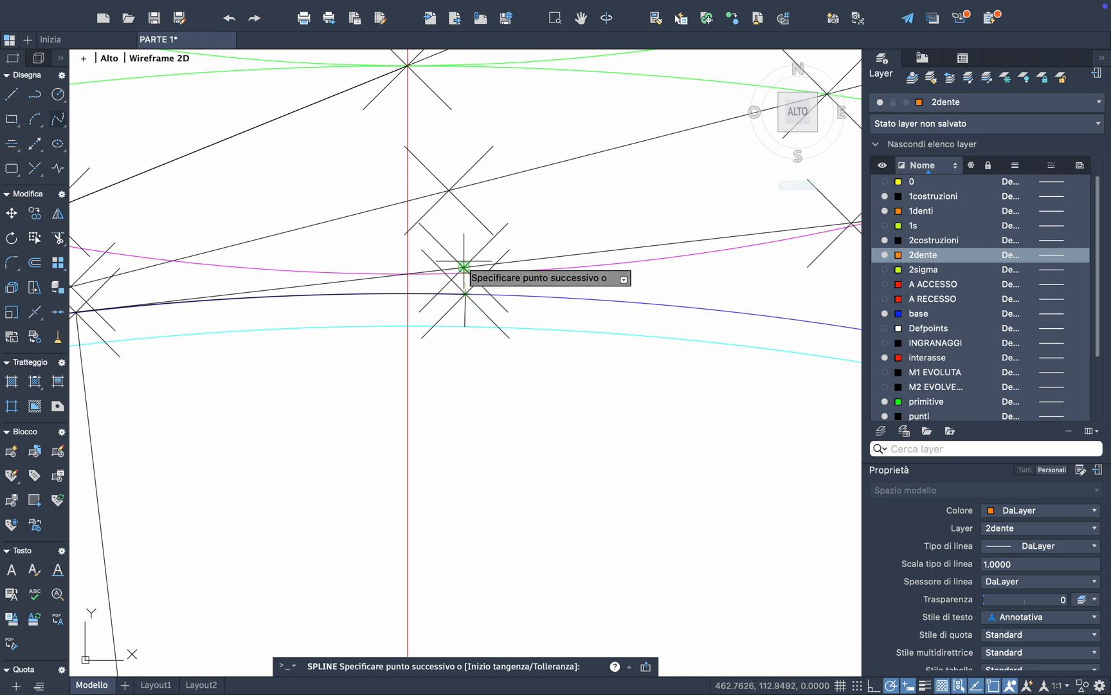
{"action": "left_click", "coordinate": [463, 267]}
{"action": "left_click", "coordinate": [449, 188]}
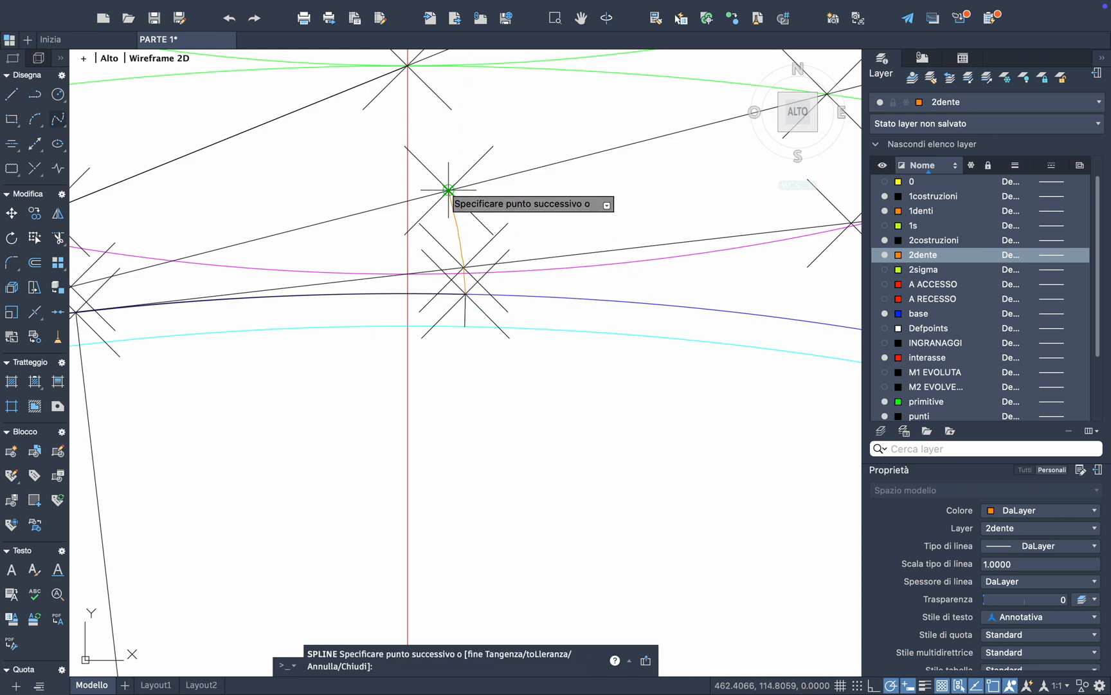
{"action": "scroll", "coordinate": [449, 189], "scroll_direction": "up", "scroll_amount": 3}
{"action": "left_click", "coordinate": [421, 169]}
{"action": "scroll", "coordinate": [421, 169], "scroll_direction": "up", "scroll_amount": 5}
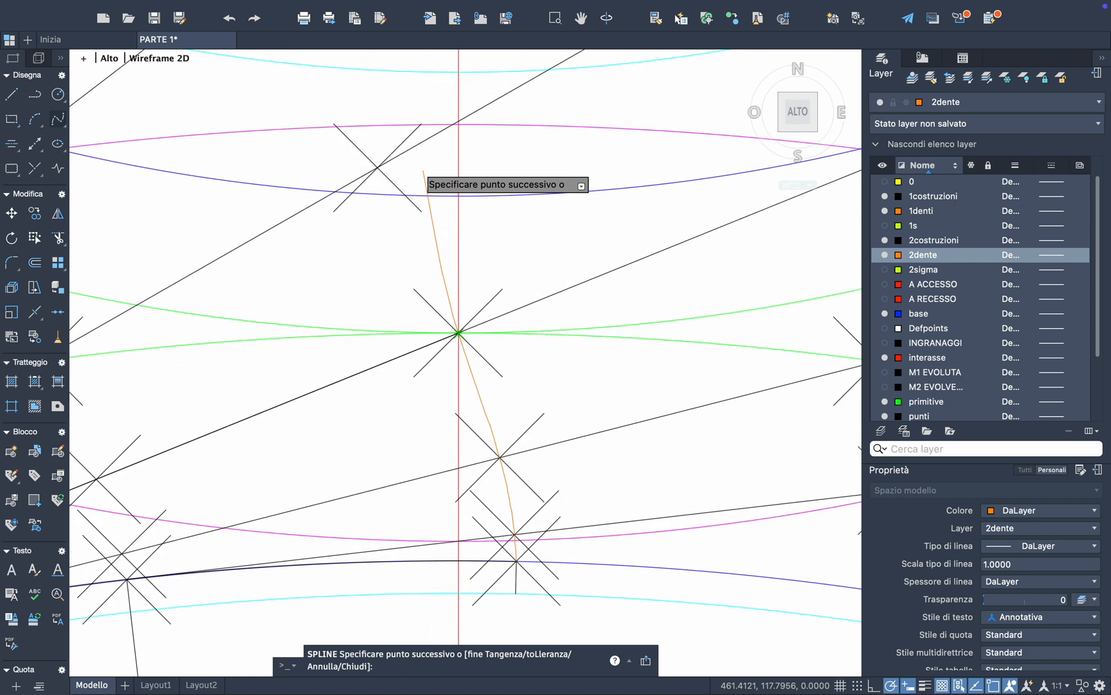
{"action": "left_click", "coordinate": [384, 184]}
{"action": "scroll", "coordinate": [385, 184], "scroll_direction": "up", "scroll_amount": 5}
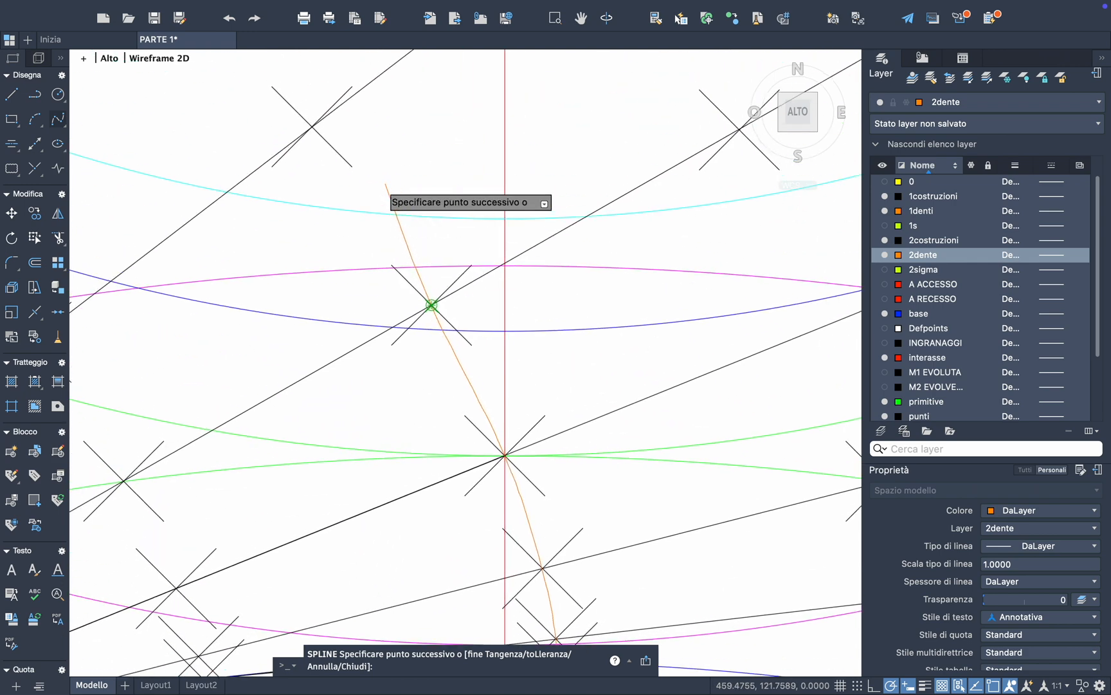
{"action": "left_click", "coordinate": [312, 127]}
{"action": "key", "text": "Return"}
{"action": "scroll", "coordinate": [331, 190], "scroll_direction": "down", "scroll_amount": 5}
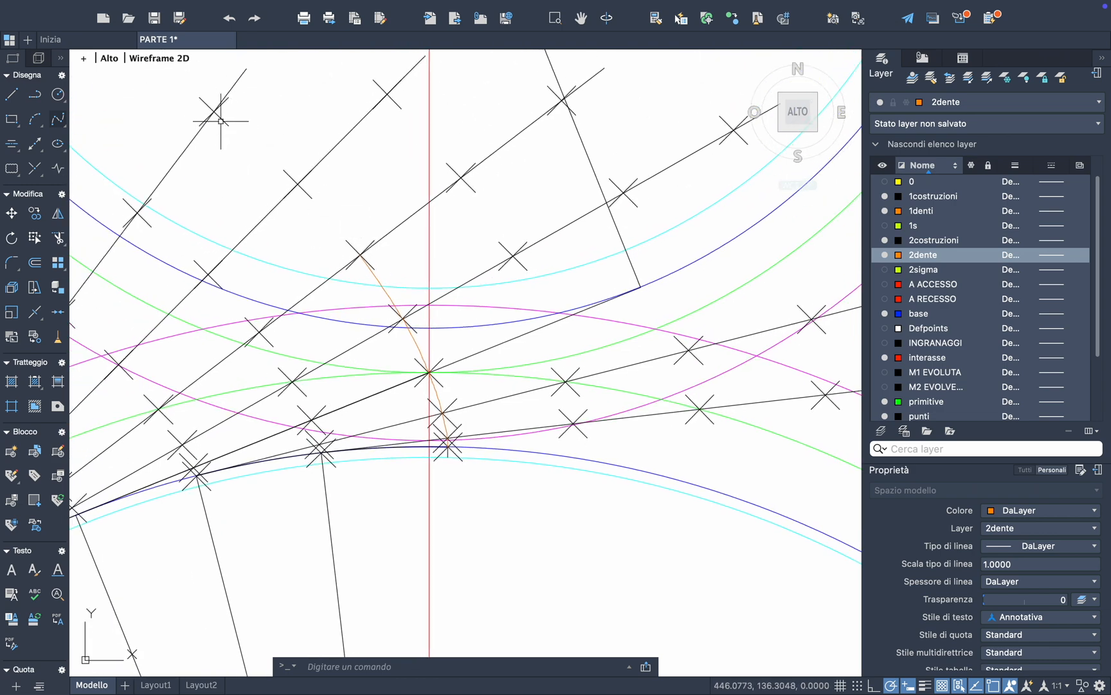
Check which layer the lower gear's outer circle belongs to
{"action": "mouse_move", "coordinate": [220, 120]}
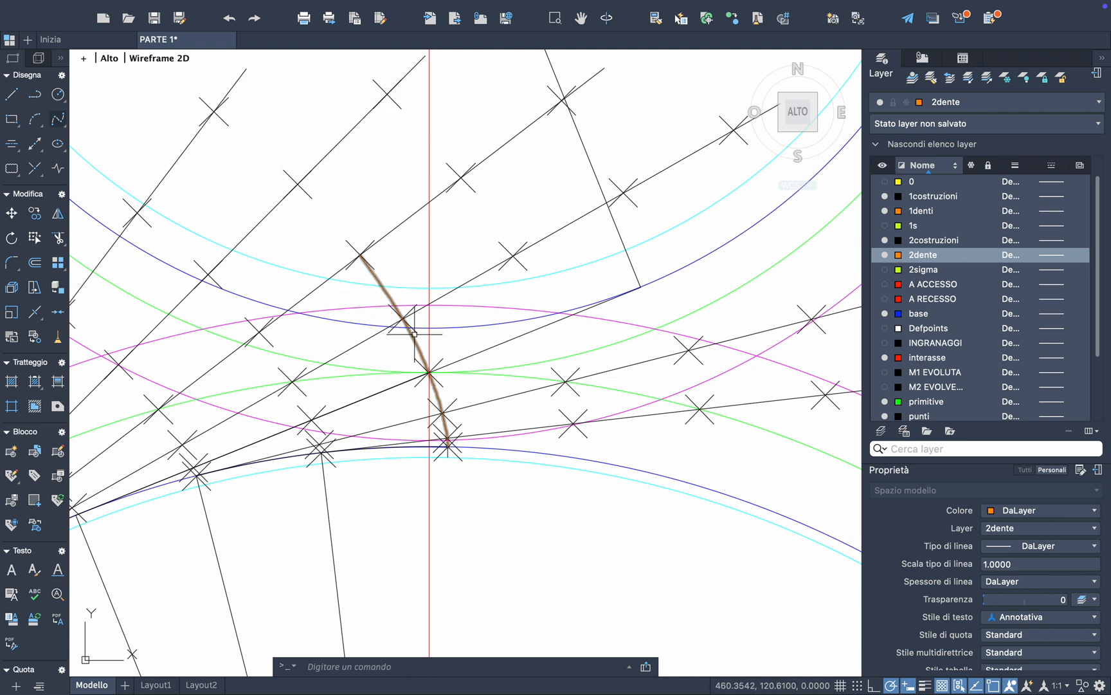
{"action": "left_click", "coordinate": [405, 307]}
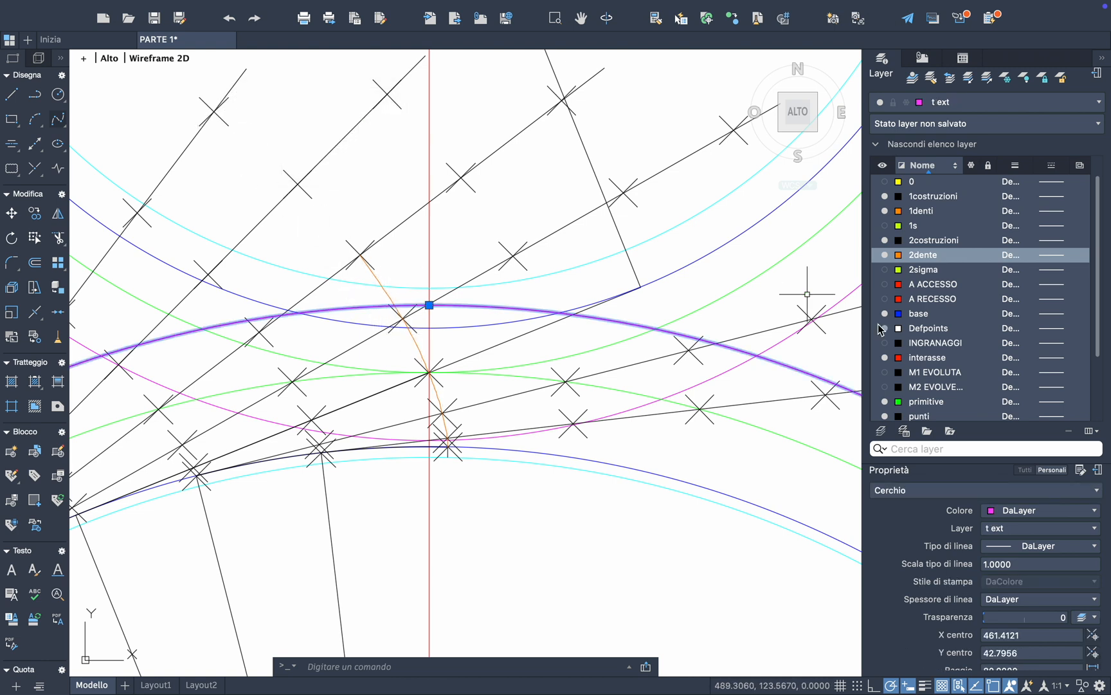
{"action": "scroll", "coordinate": [935, 345], "scroll_direction": "down", "scroll_amount": 3}
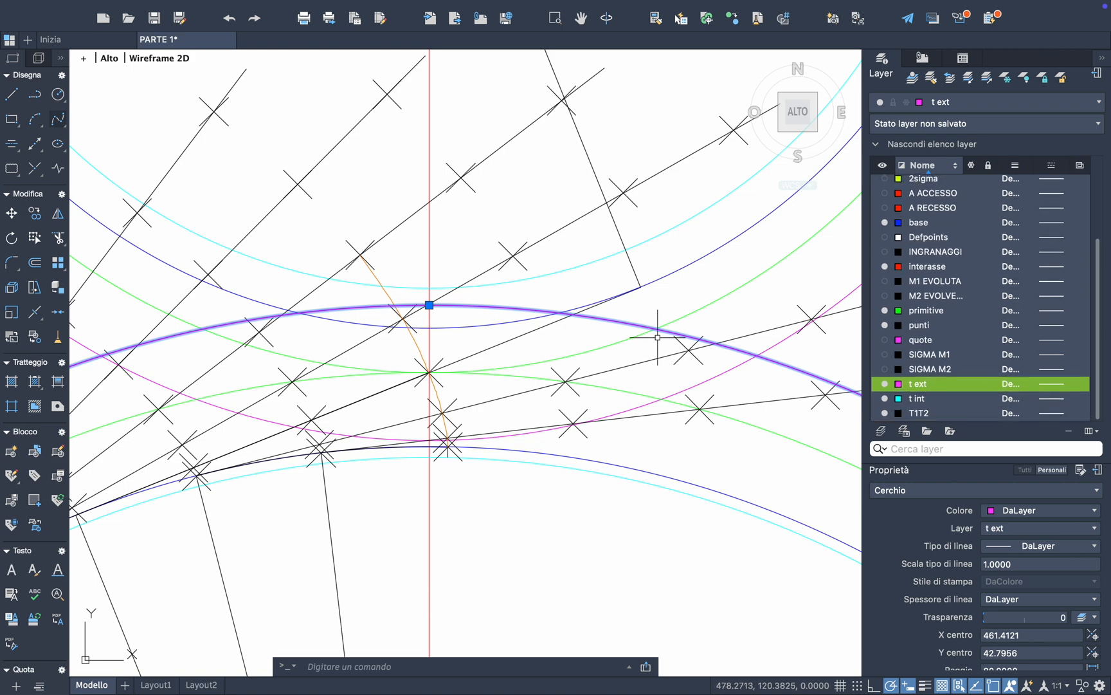
{"action": "key", "text": "Escape"}
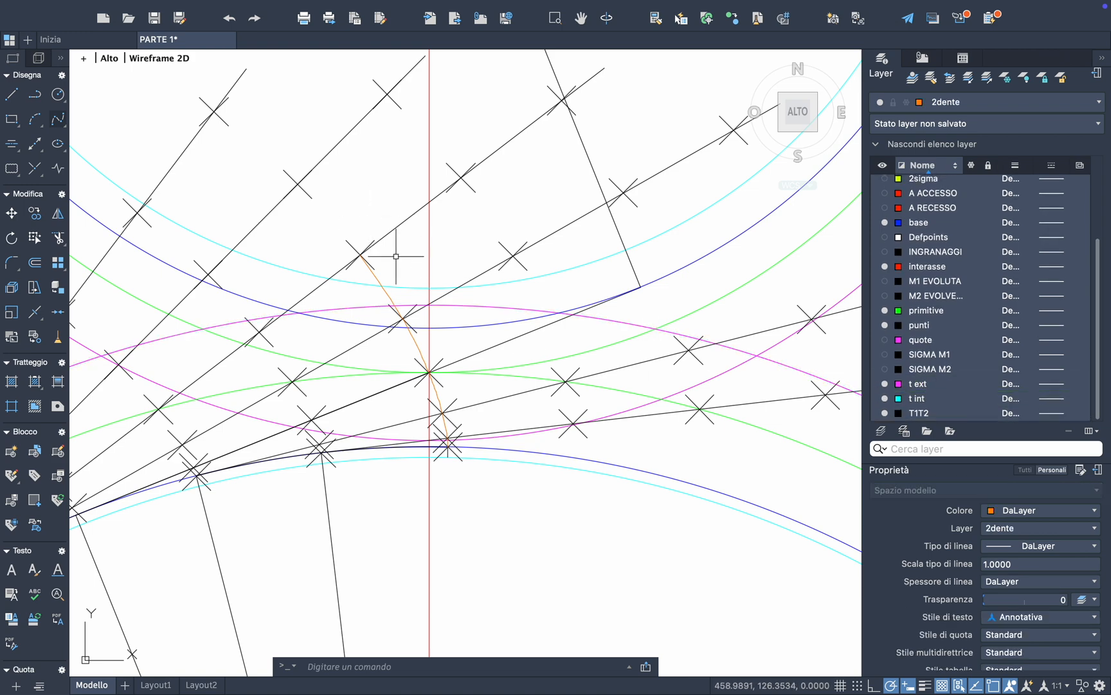
Trim the tooth profile spline at the lower gear's outer circle and delete the leftover piece beyond it
{"action": "scroll", "coordinate": [395, 303], "scroll_direction": "up", "scroll_amount": 3}
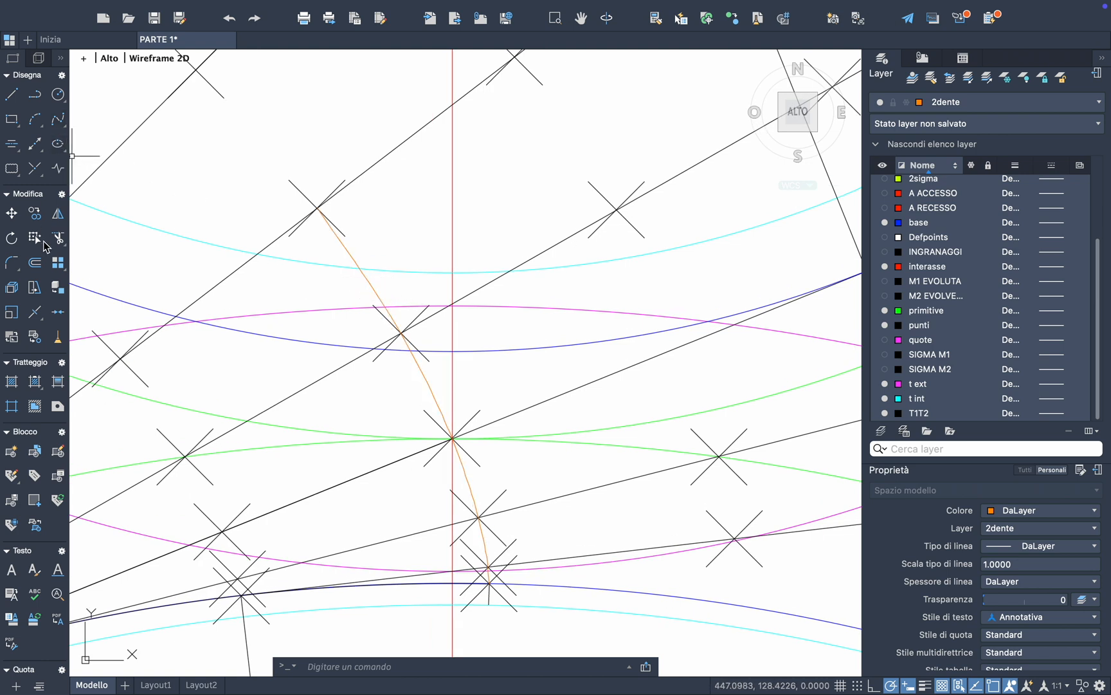
{"action": "left_click", "coordinate": [58, 238]}
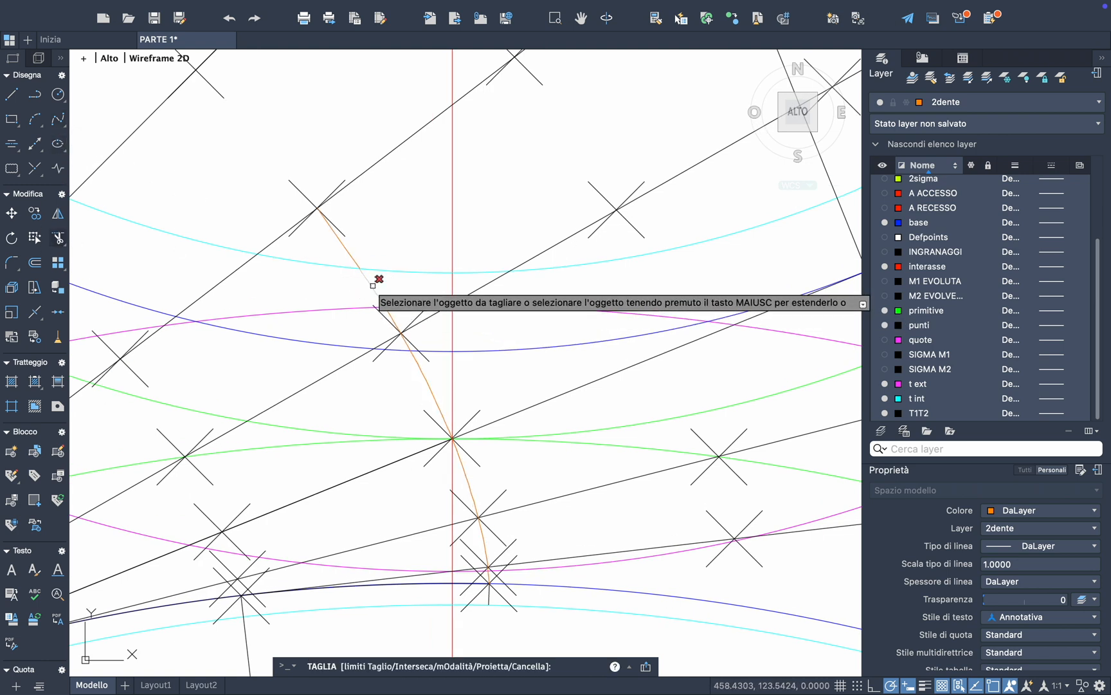
{"action": "key", "text": "Escape"}
{"action": "left_click", "coordinate": [343, 242]}
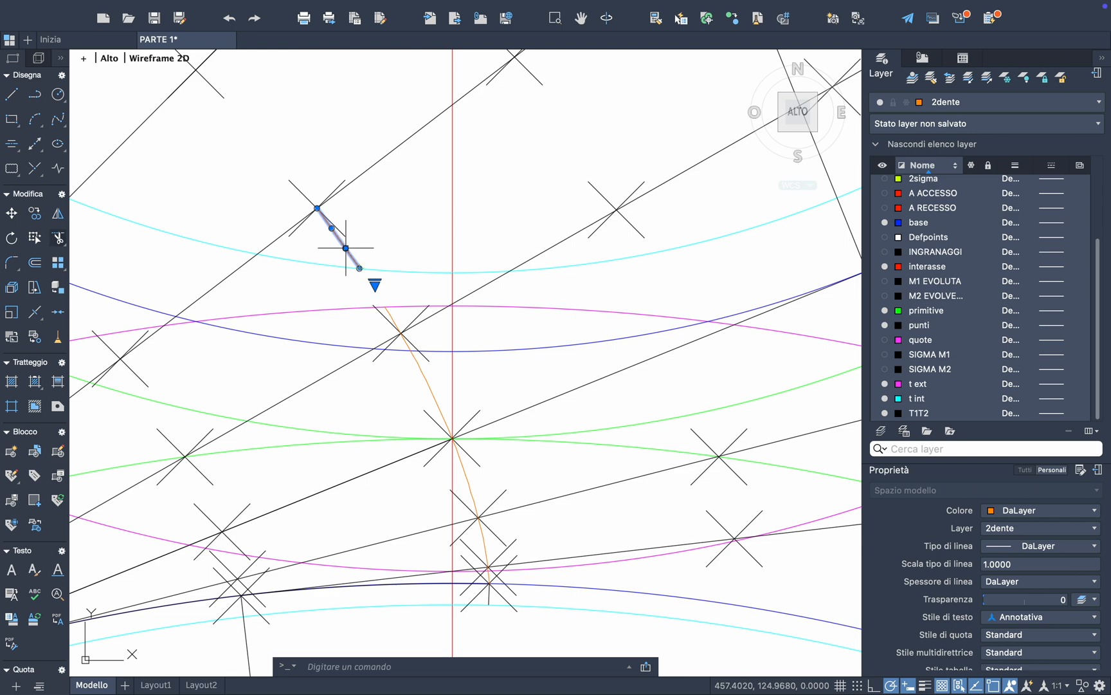
{"action": "mouse_move", "coordinate": [346, 249]}
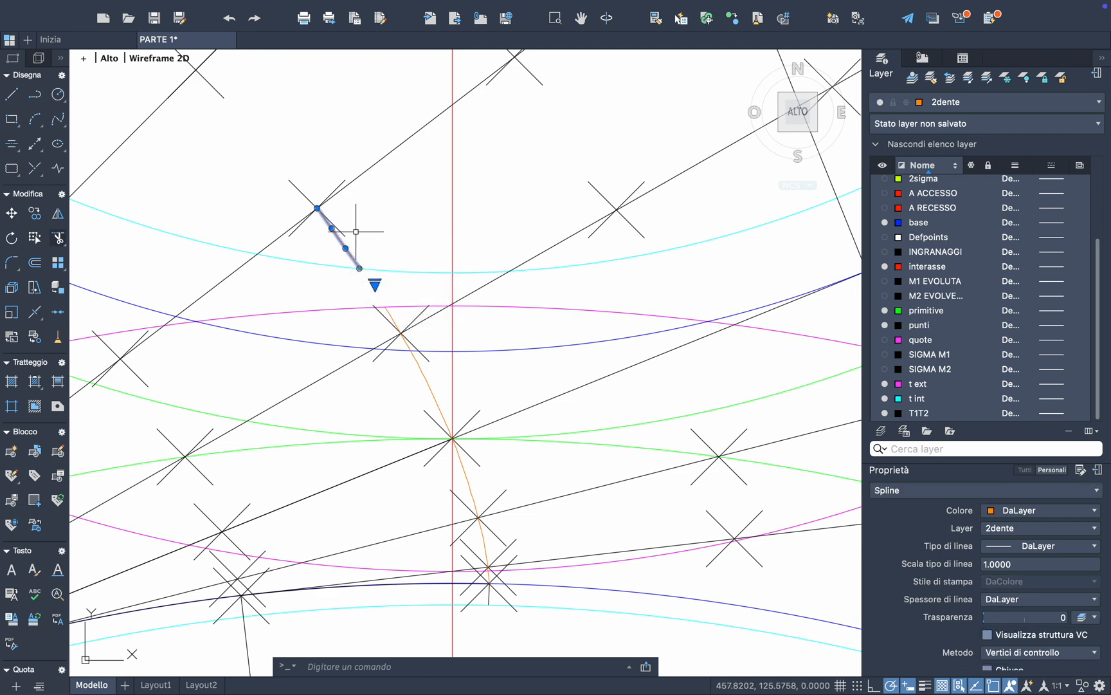
{"action": "key", "text": "Delete"}
Move the short line joining the tooth profile to the lower gear's inner circle onto layer 2dente
{"action": "scroll", "coordinate": [393, 329], "scroll_direction": "down", "scroll_amount": 3}
{"action": "scroll", "coordinate": [393, 329], "scroll_direction": "down", "scroll_amount": 3}
{"action": "left_click", "coordinate": [456, 448]}
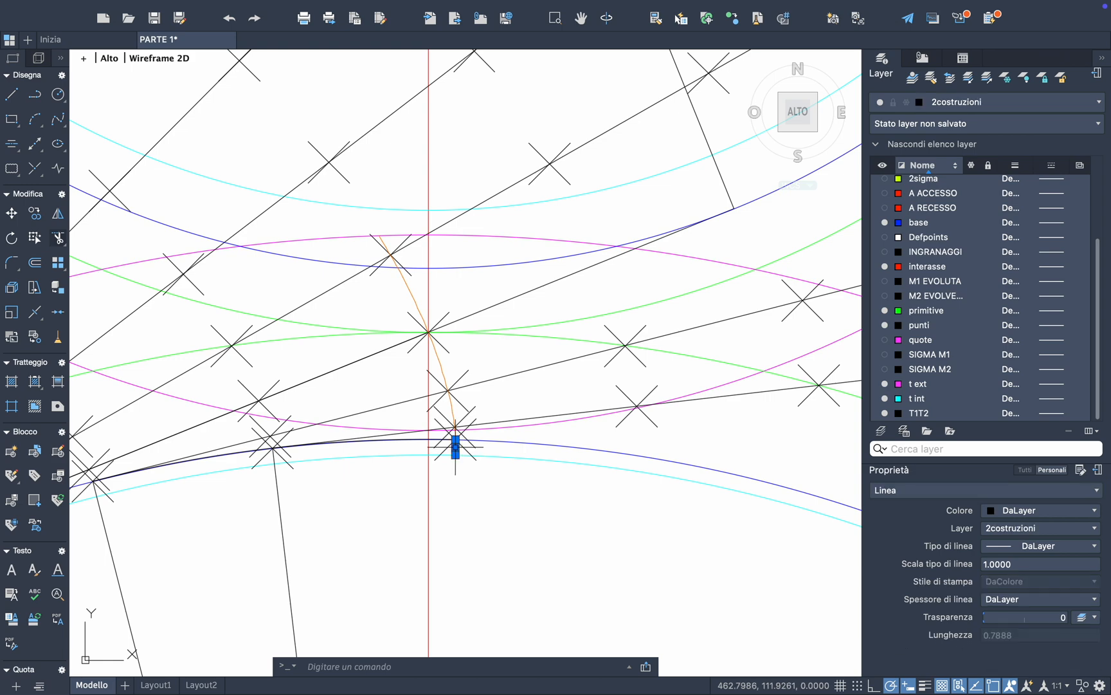
{"action": "scroll", "coordinate": [456, 448], "scroll_direction": "up", "scroll_amount": 3}
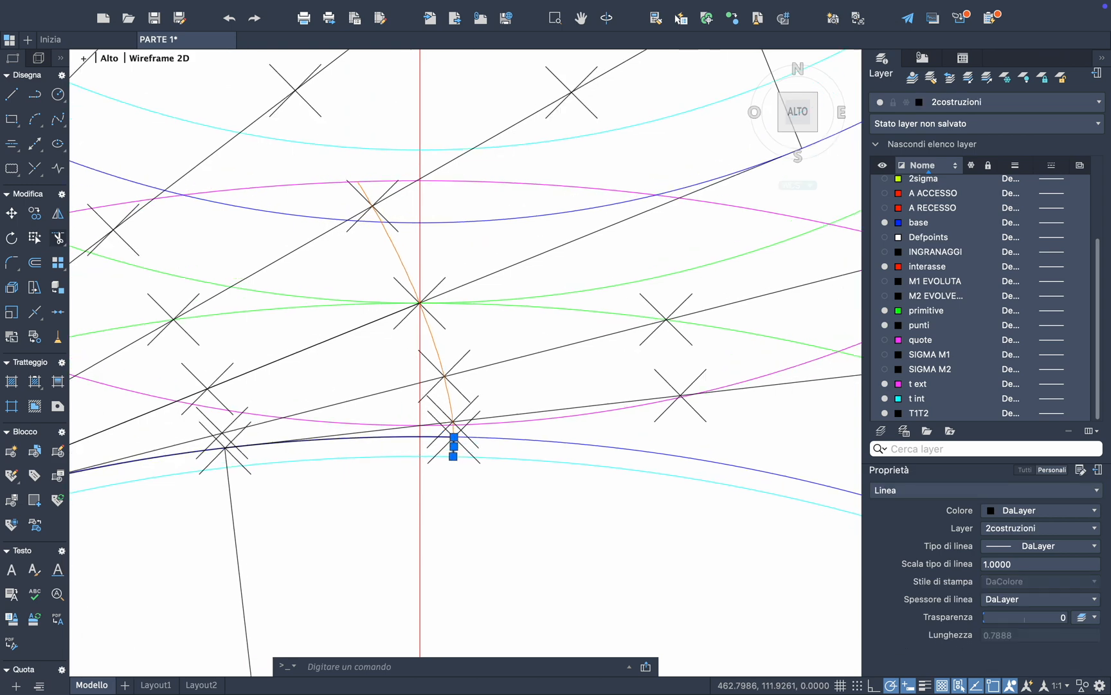
{"action": "right_click", "coordinate": [456, 448]}
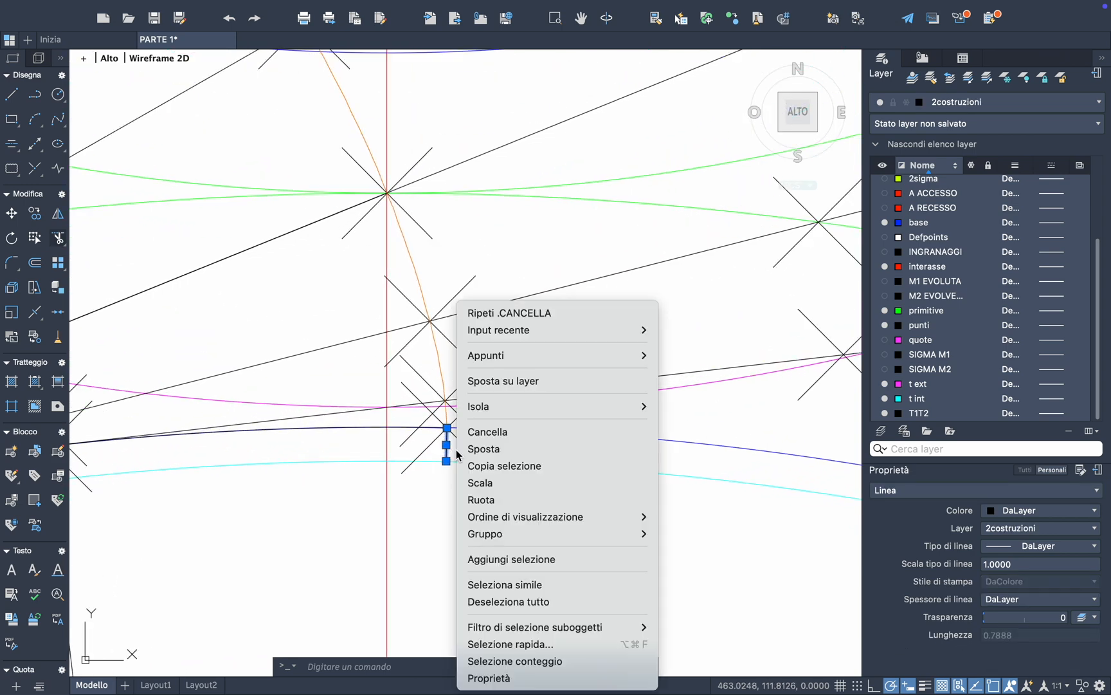
{"action": "left_click", "coordinate": [571, 382]}
{"action": "scroll", "coordinate": [560, 299], "scroll_direction": "down", "scroll_amount": 5}
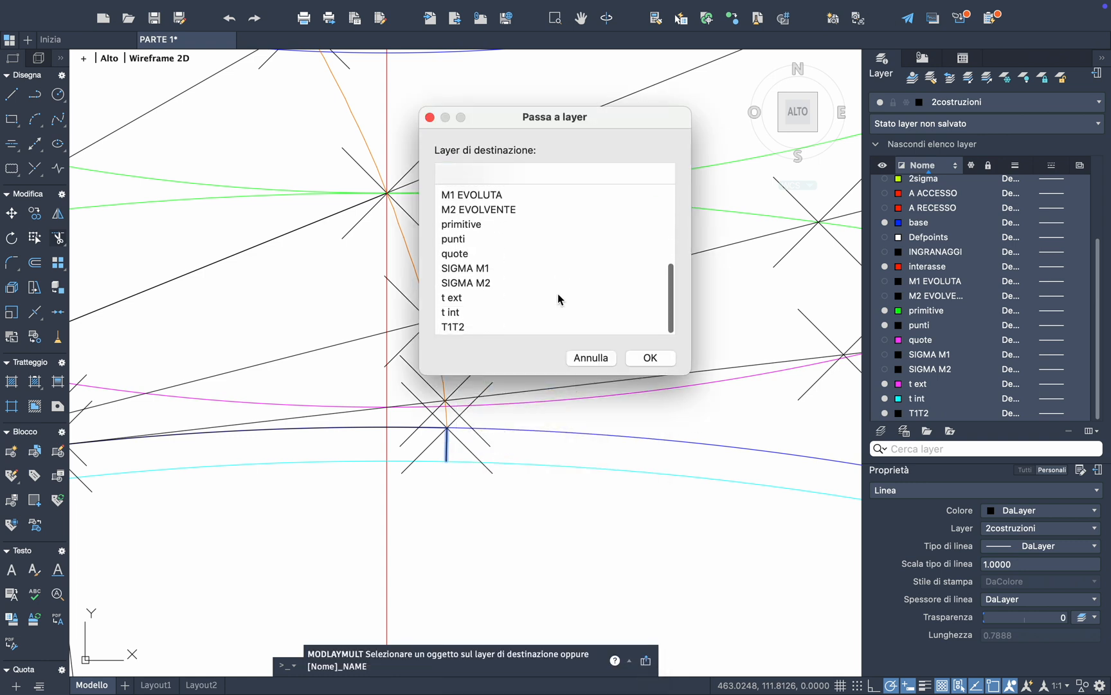
{"action": "scroll", "coordinate": [460, 312], "scroll_direction": "up", "scroll_amount": 10}
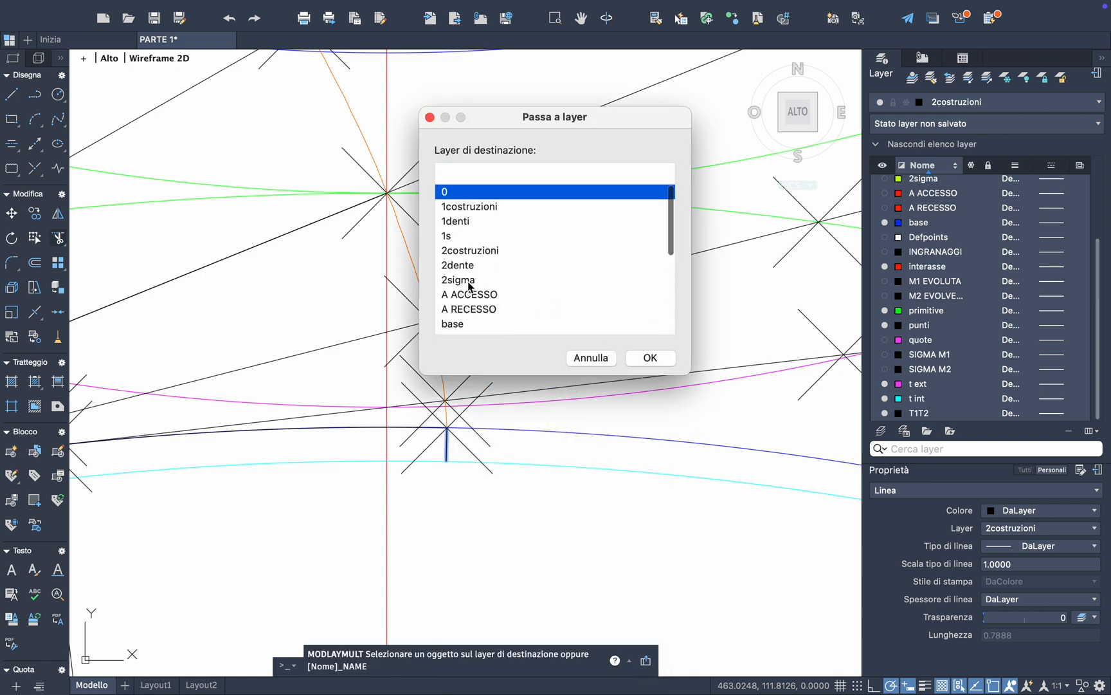
{"action": "left_click", "coordinate": [472, 269]}
{"action": "left_click", "coordinate": [648, 358]}
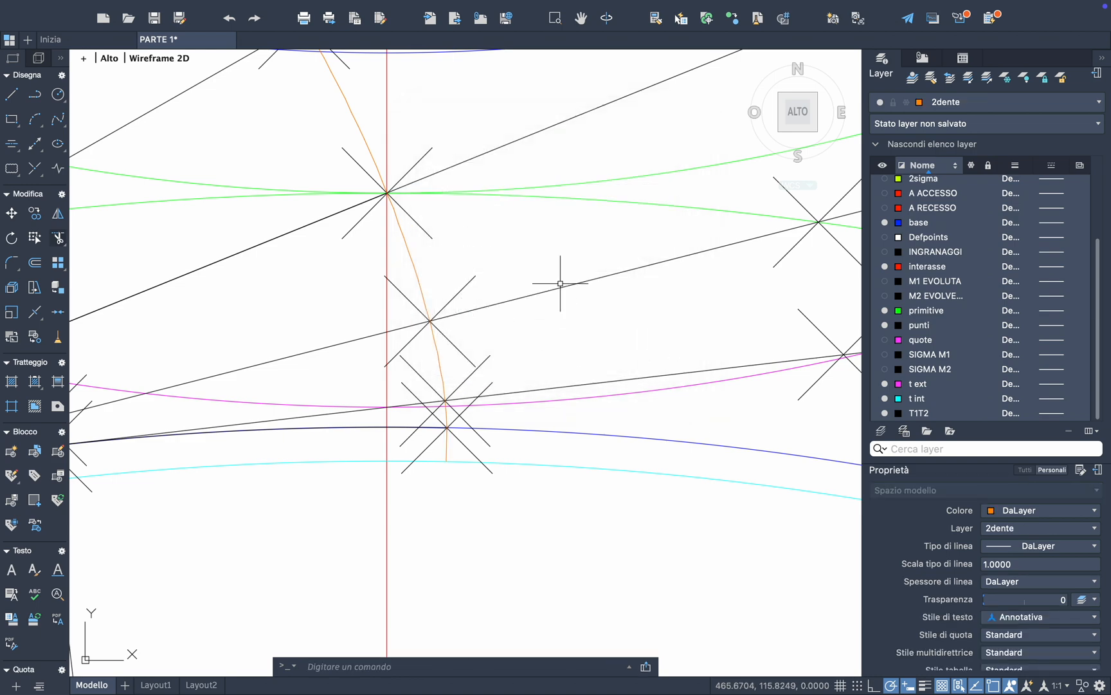
Hide the 2costruzioni layer
{"action": "scroll", "coordinate": [591, 268], "scroll_direction": "down", "scroll_amount": 4}
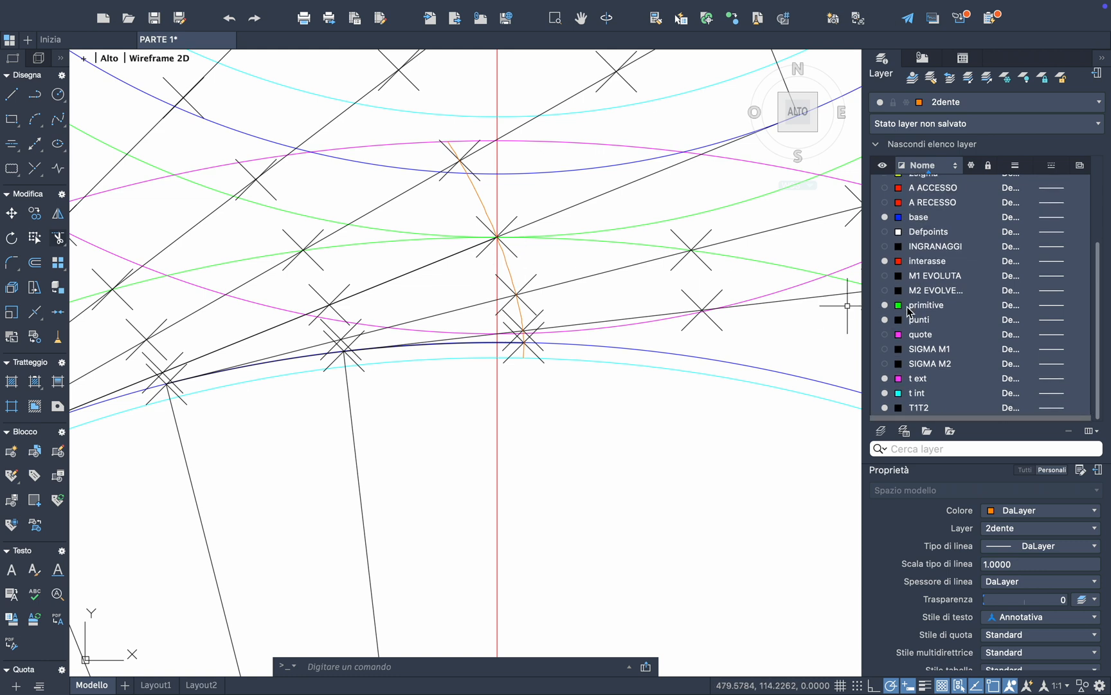
{"action": "scroll", "coordinate": [888, 289], "scroll_direction": "up", "scroll_amount": 4}
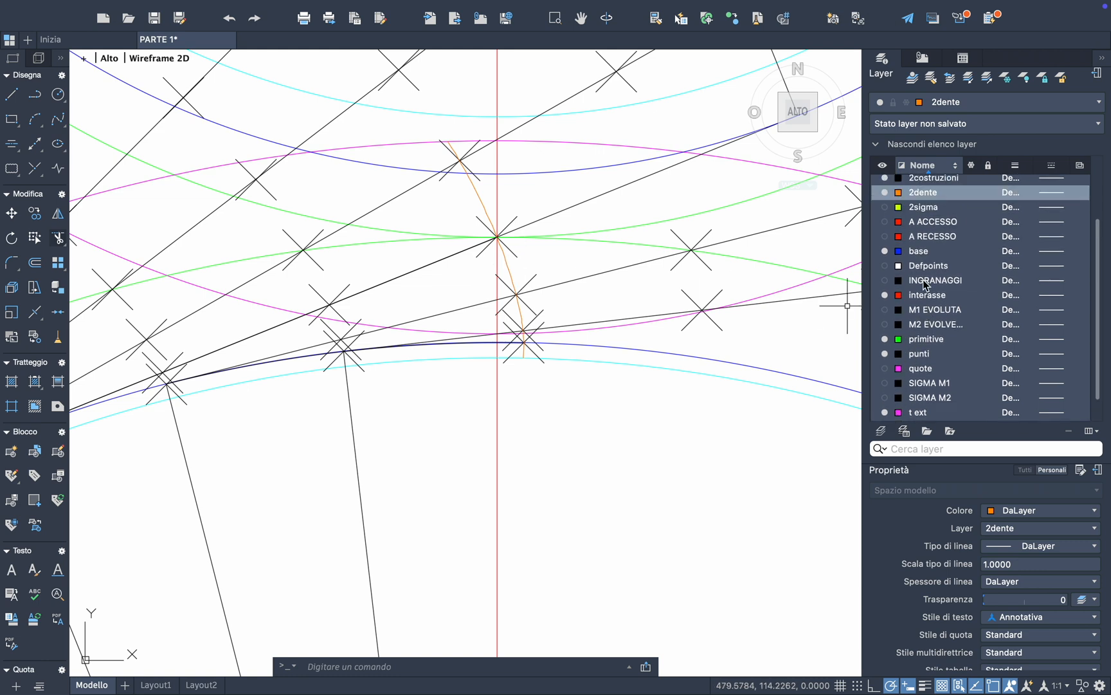
{"action": "left_click", "coordinate": [885, 241]}
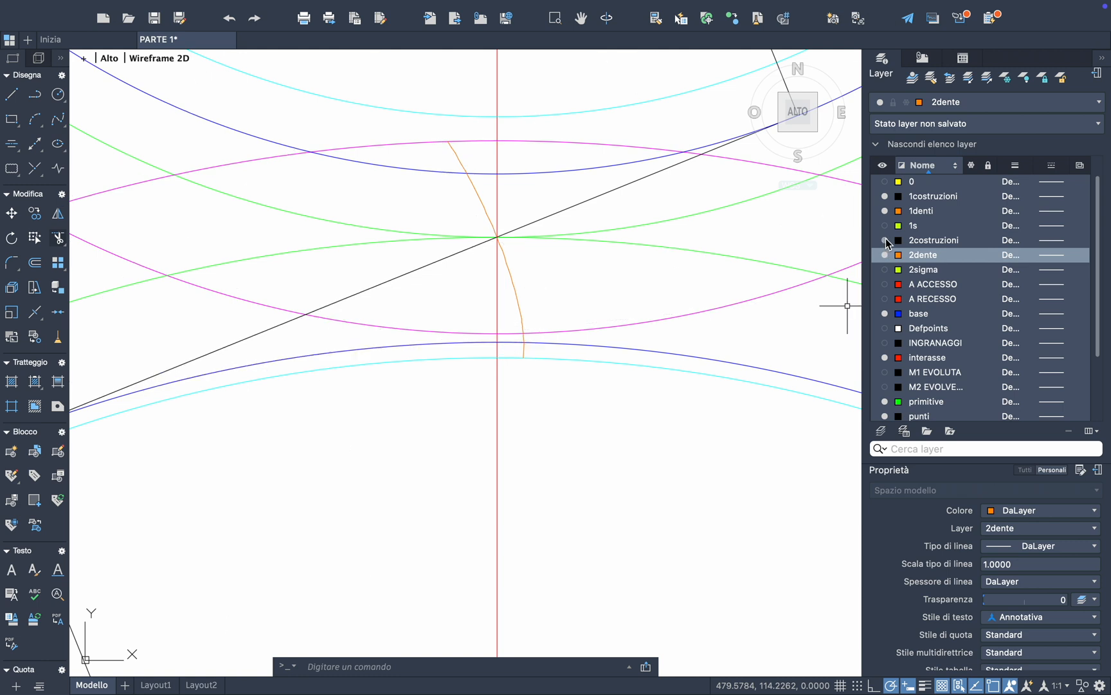
Create a polar array of the tooth profile spline and its root line about the lower gear's centre, with 60 items over 360 degrees
{"action": "left_click", "coordinate": [521, 317]}
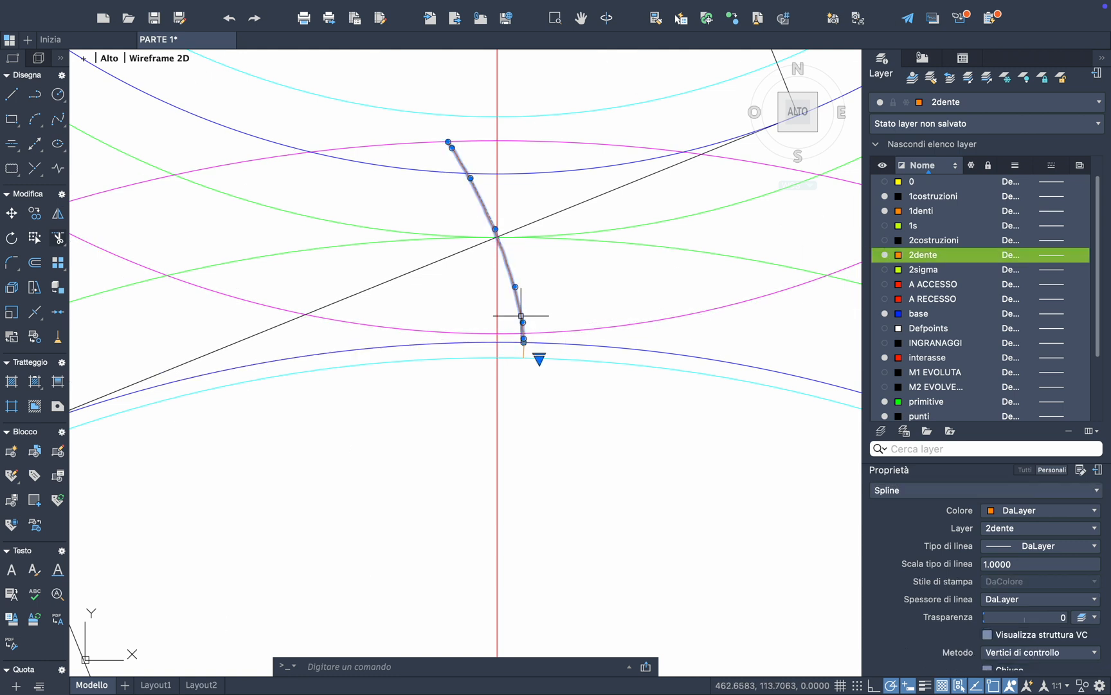
{"action": "left_click", "coordinate": [523, 355]}
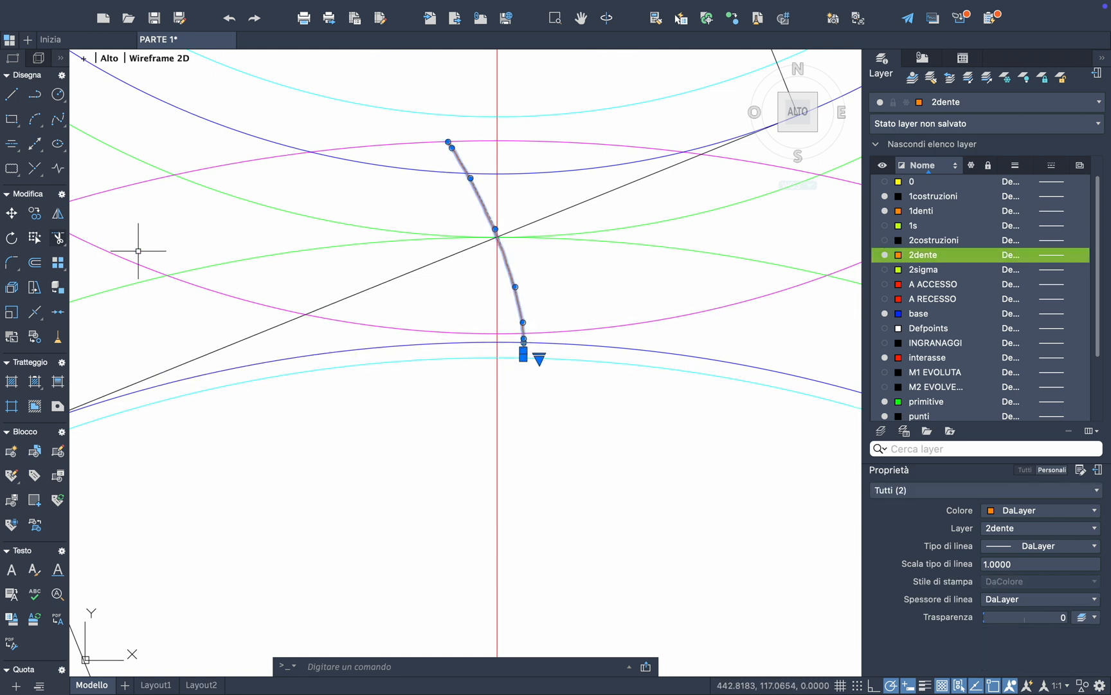
{"action": "left_click", "coordinate": [65, 265]}
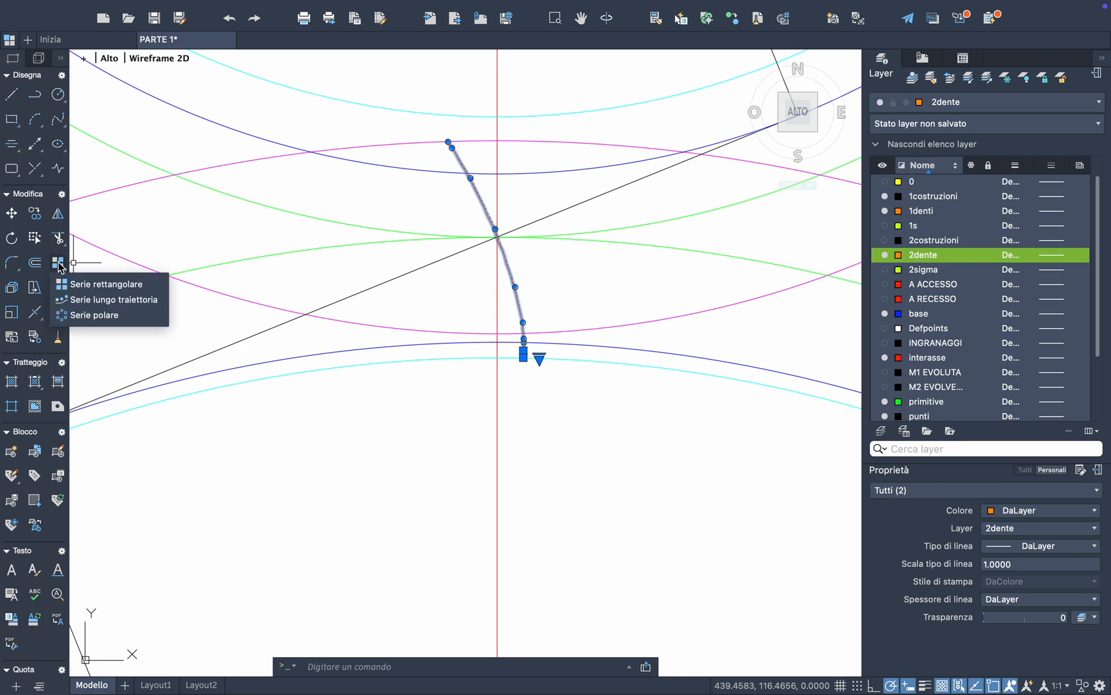
{"action": "left_click", "coordinate": [72, 312]}
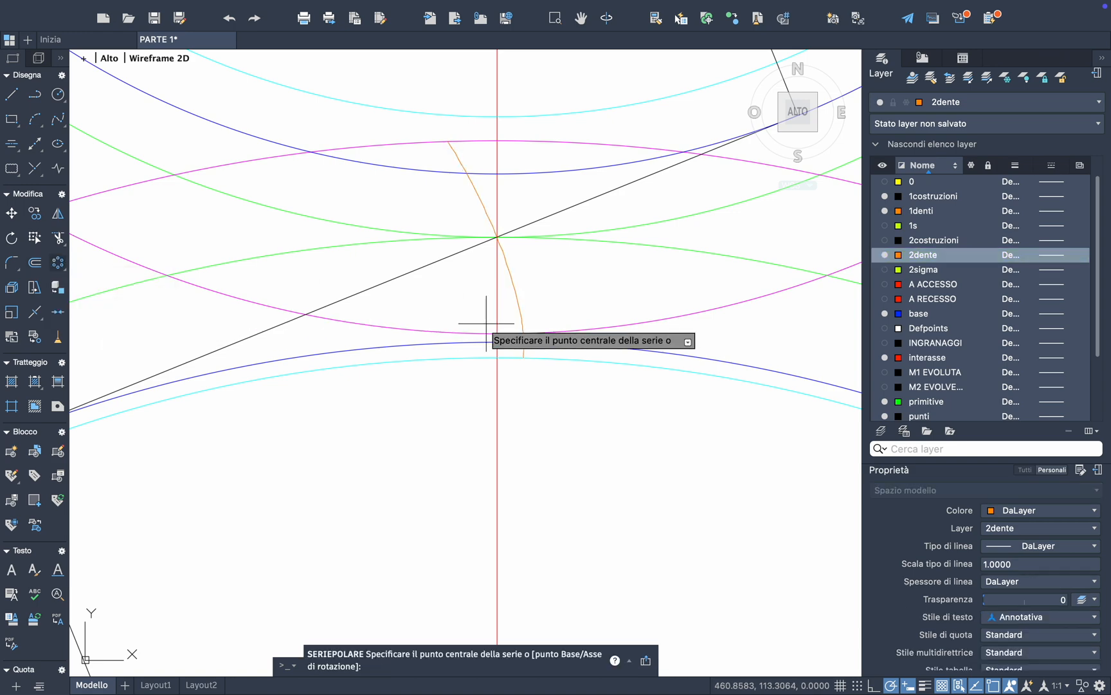
{"action": "scroll", "coordinate": [486, 324], "scroll_direction": "down", "scroll_amount": 3}
{"action": "scroll", "coordinate": [487, 325], "scroll_direction": "down", "scroll_amount": 5}
{"action": "scroll", "coordinate": [507, 548], "scroll_direction": "down", "scroll_amount": 3}
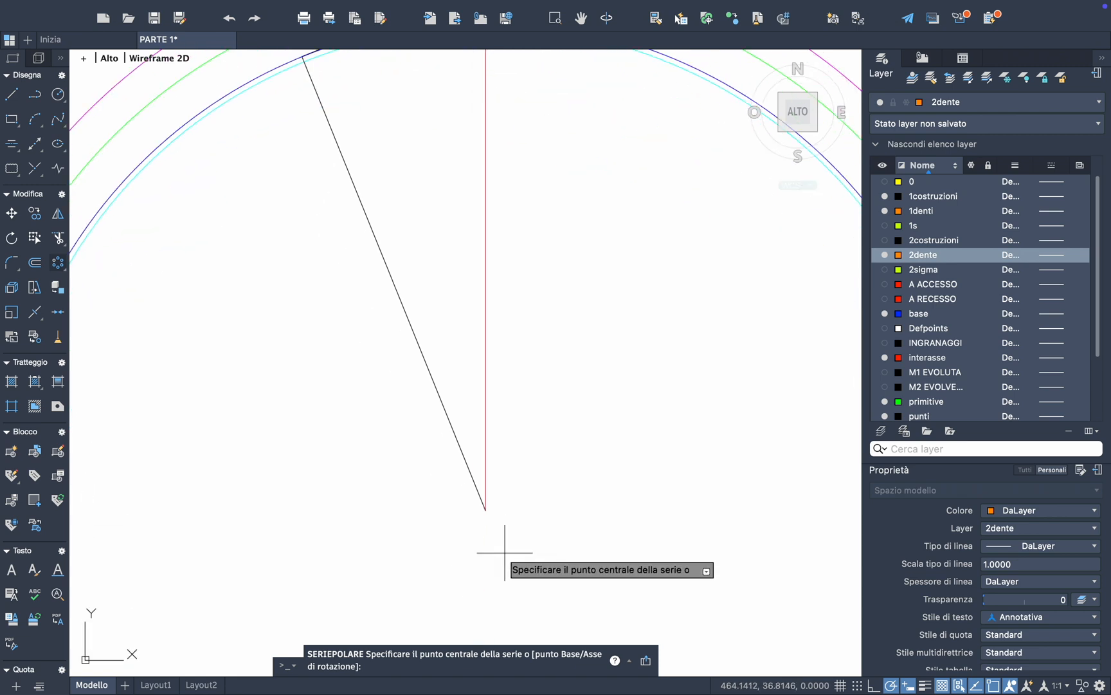
{"action": "left_click", "coordinate": [485, 509]}
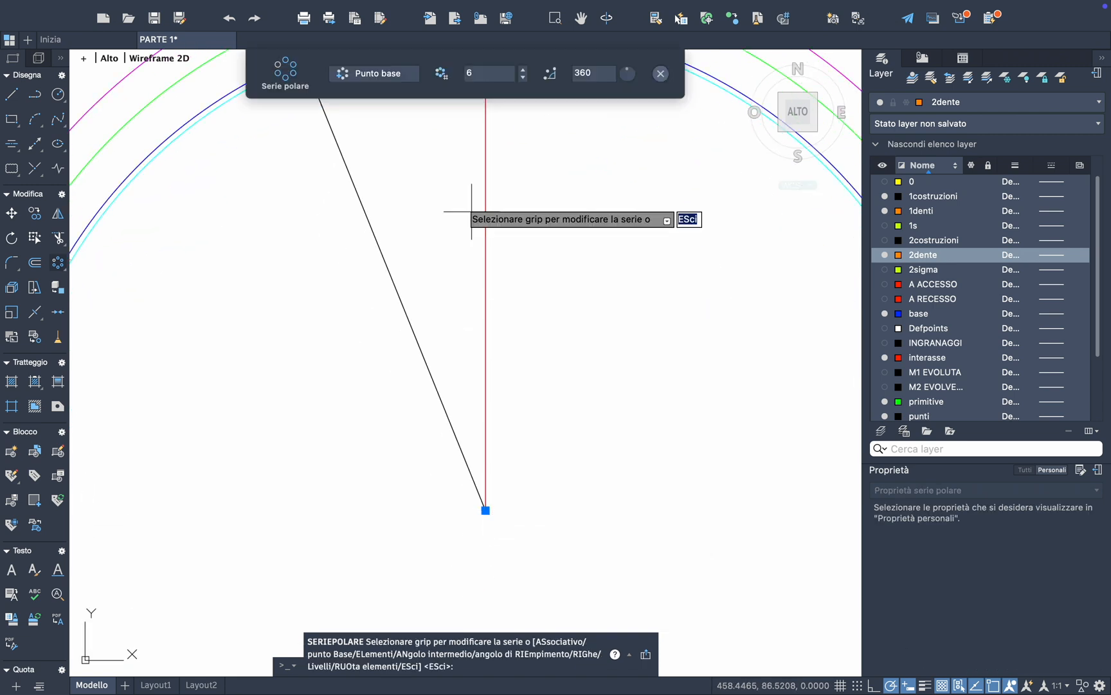
{"action": "scroll", "coordinate": [446, 164], "scroll_direction": "up", "scroll_amount": 3}
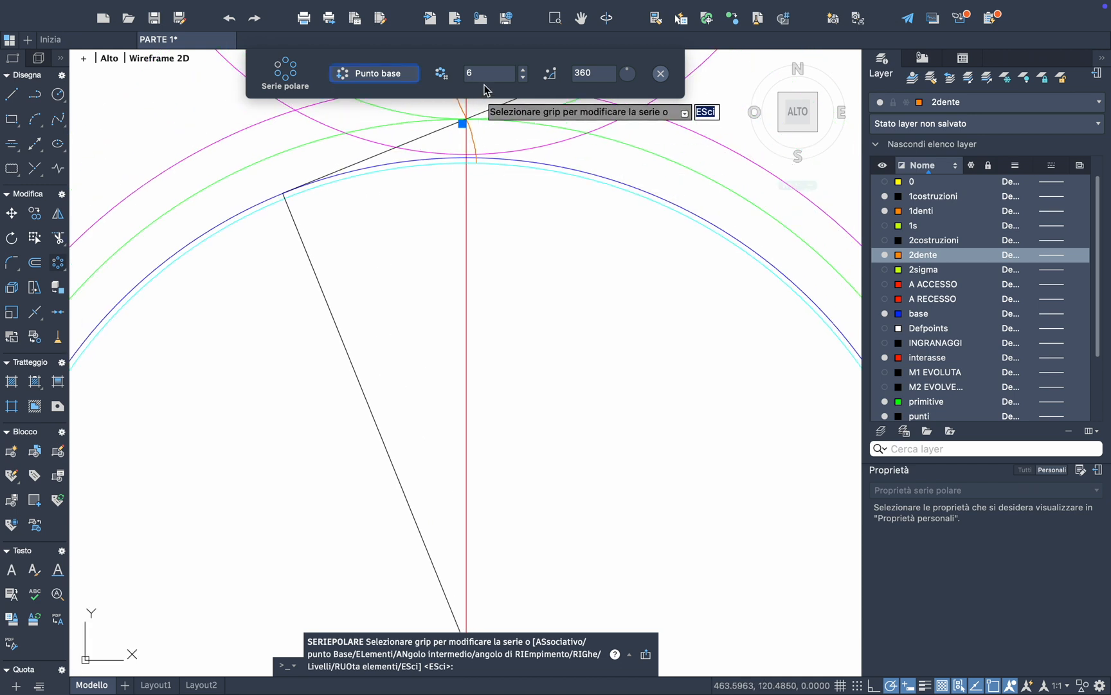
{"action": "left_click", "coordinate": [486, 78]}
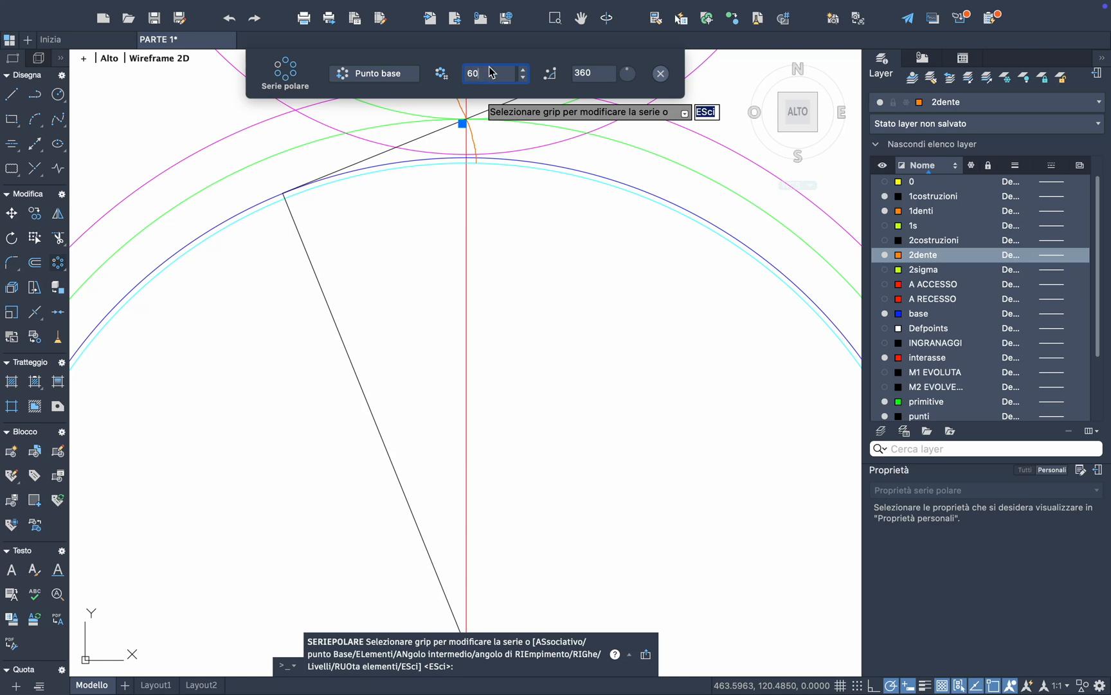
{"action": "key", "text": "Return"}
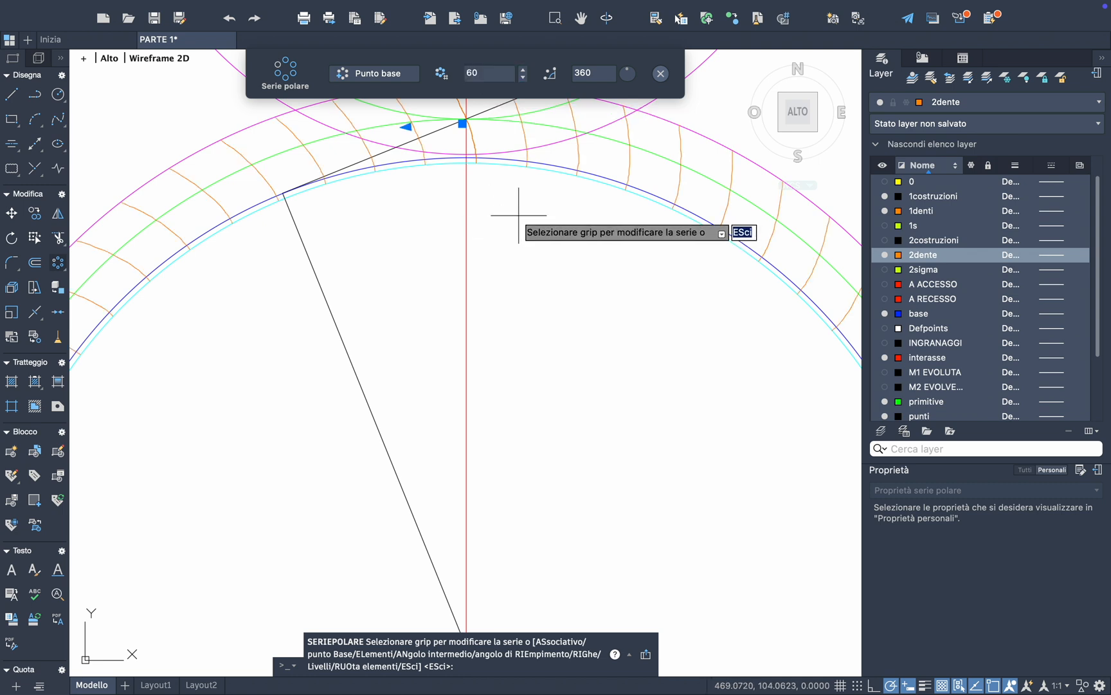
{"action": "key", "text": "Return"}
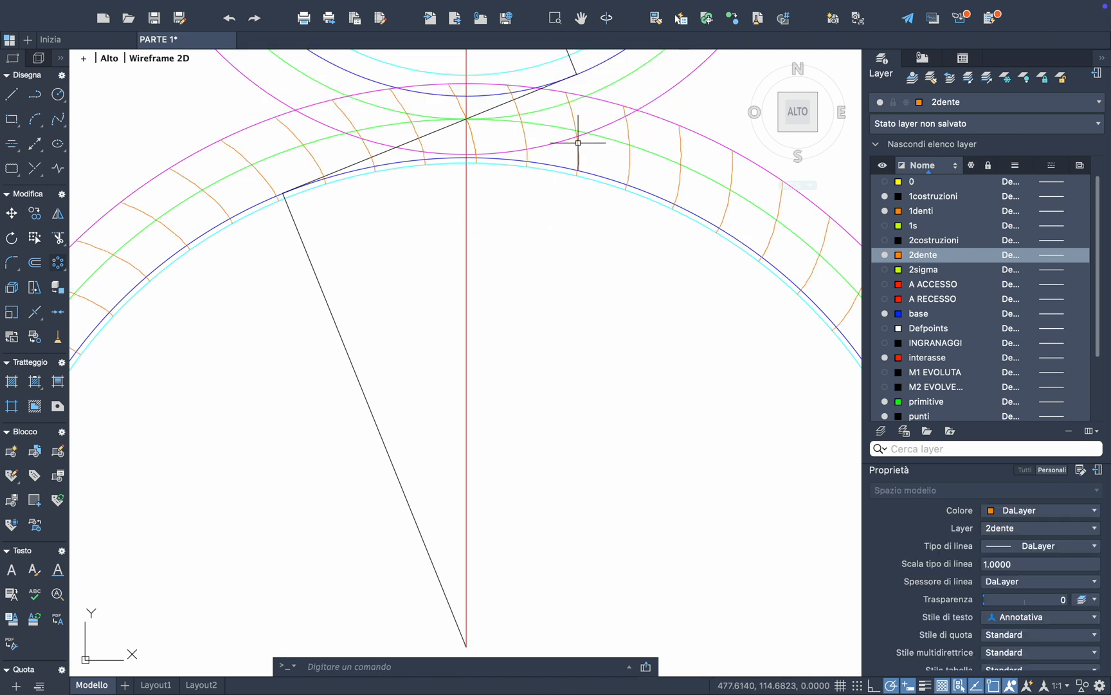
Explode the polar array of tooth profiles
{"action": "left_click", "coordinate": [579, 149]}
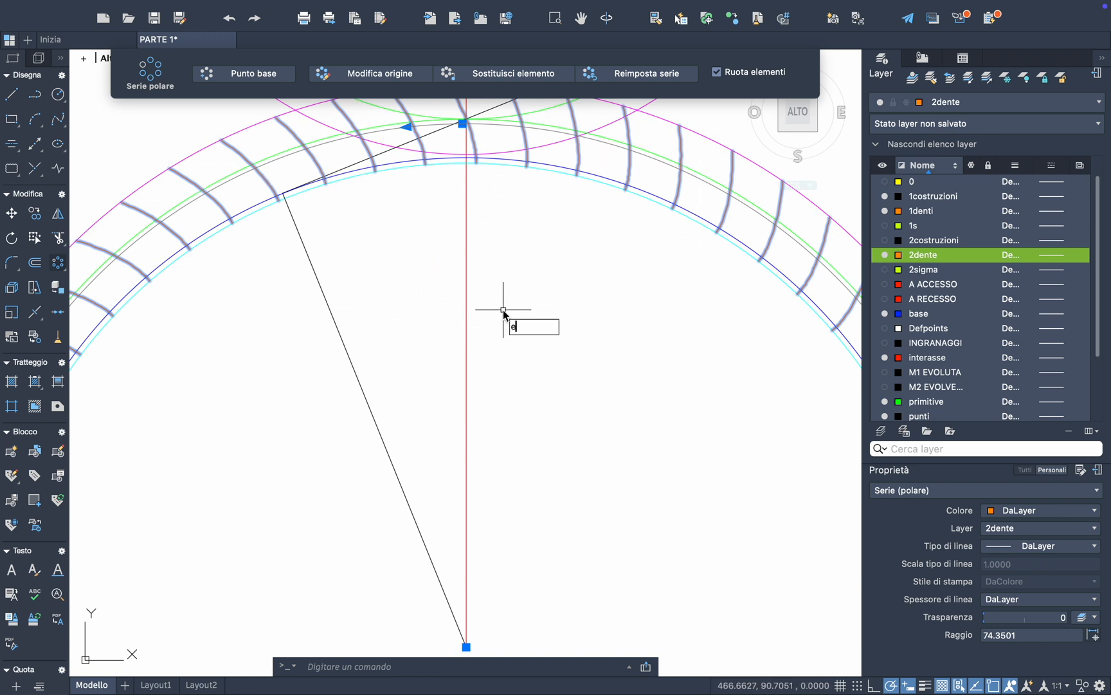
{"action": "type", "text": "sp"}
{"action": "left_click", "coordinate": [528, 365]}
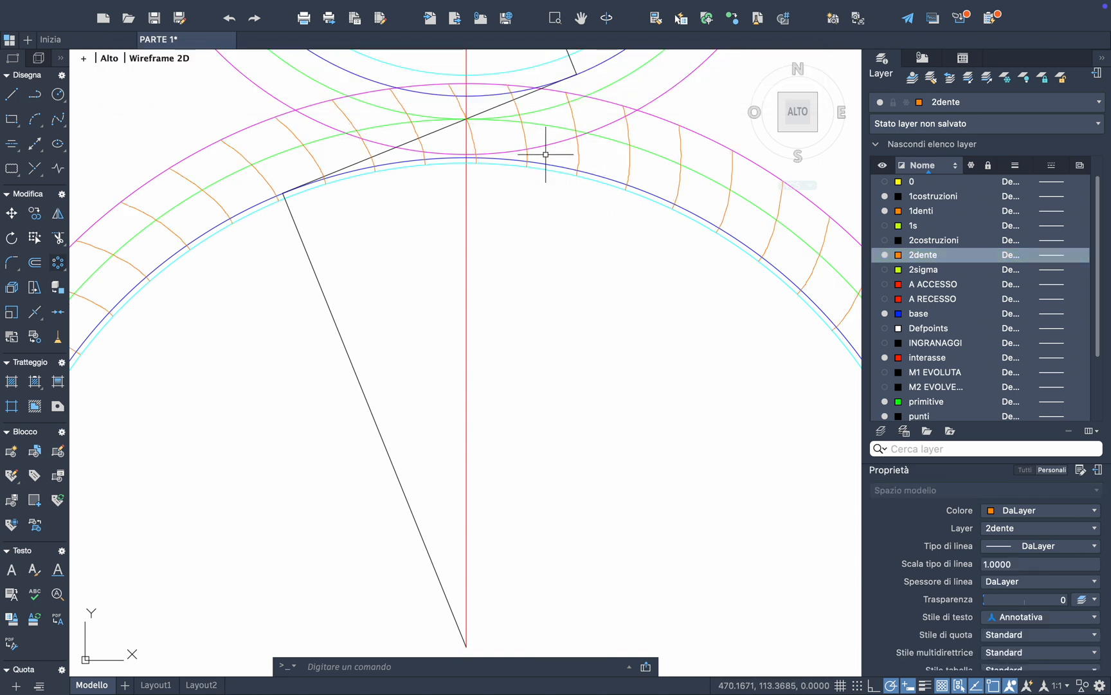
Mirror the profile just left of the pitch-point profile about the line from its pitch-circle intersection to the lower gear's centre, erasing the source
{"action": "scroll", "coordinate": [417, 114], "scroll_direction": "up", "scroll_amount": 3}
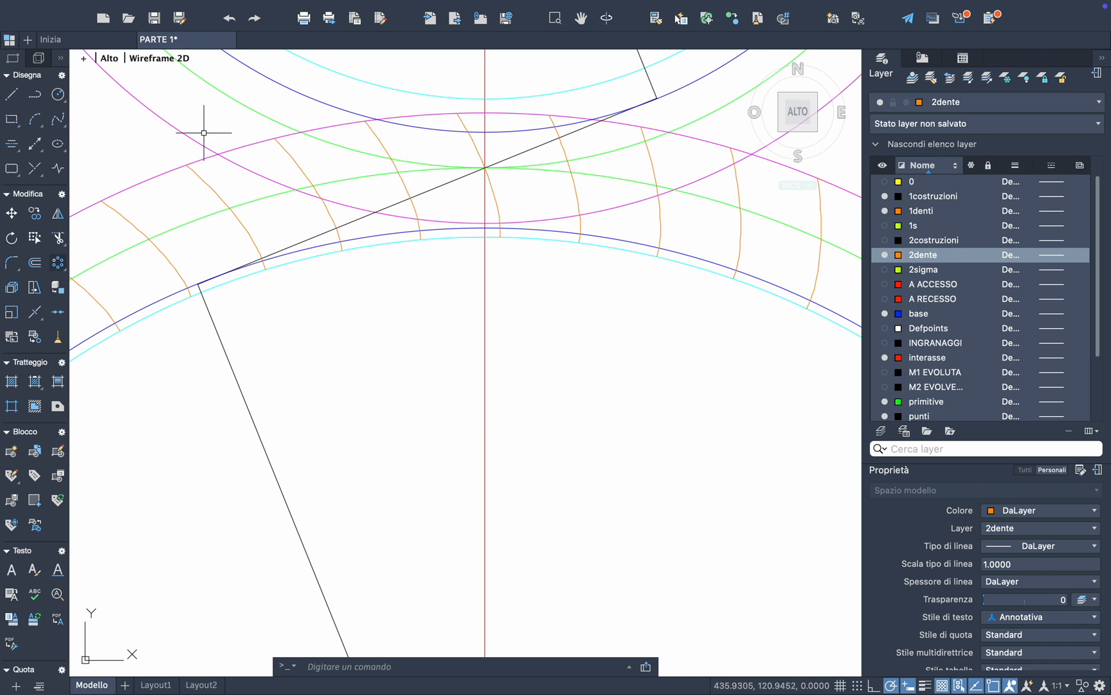
{"action": "left_click", "coordinate": [58, 216]}
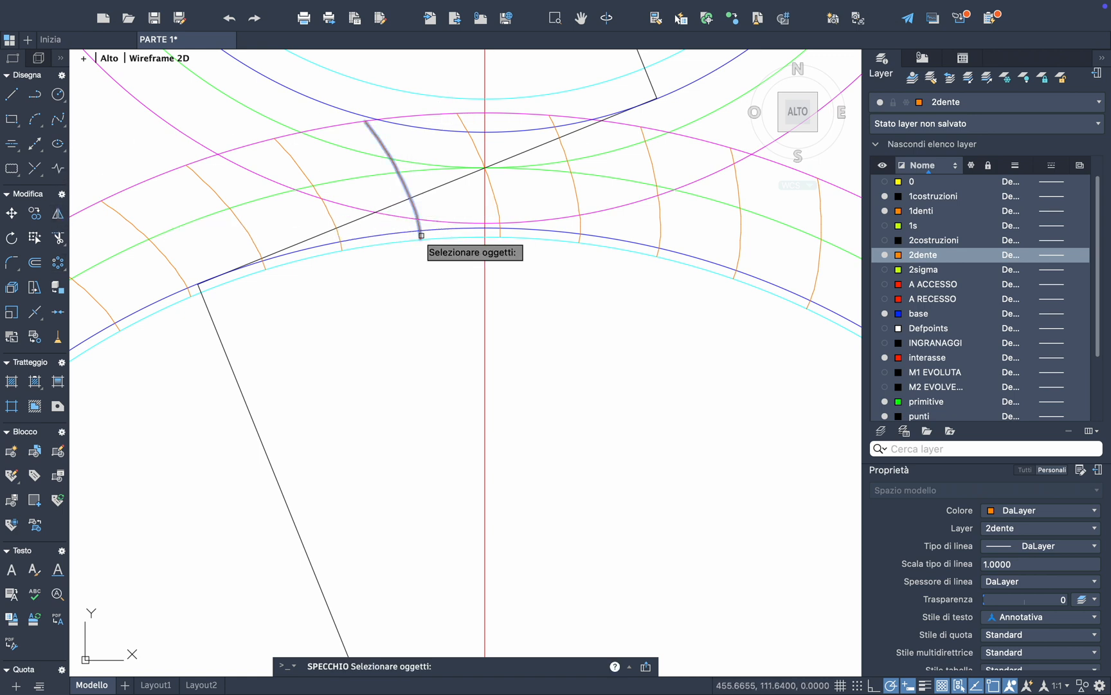
{"action": "left_click", "coordinate": [421, 236]}
{"action": "key", "text": "Return"}
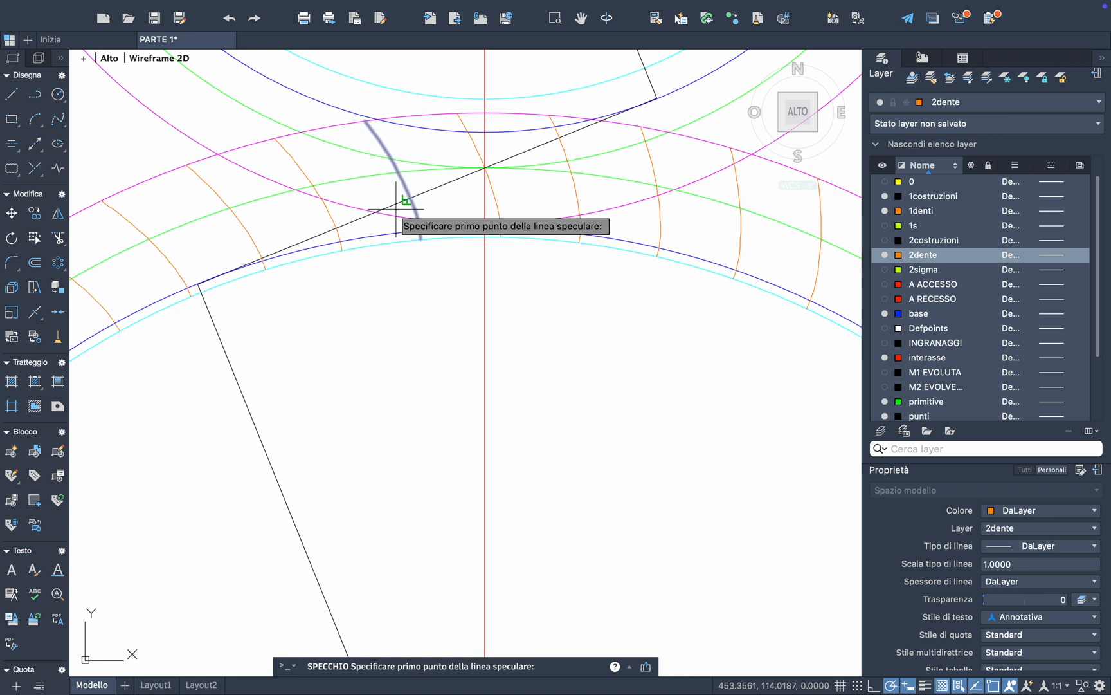
{"action": "left_click", "coordinate": [398, 173]}
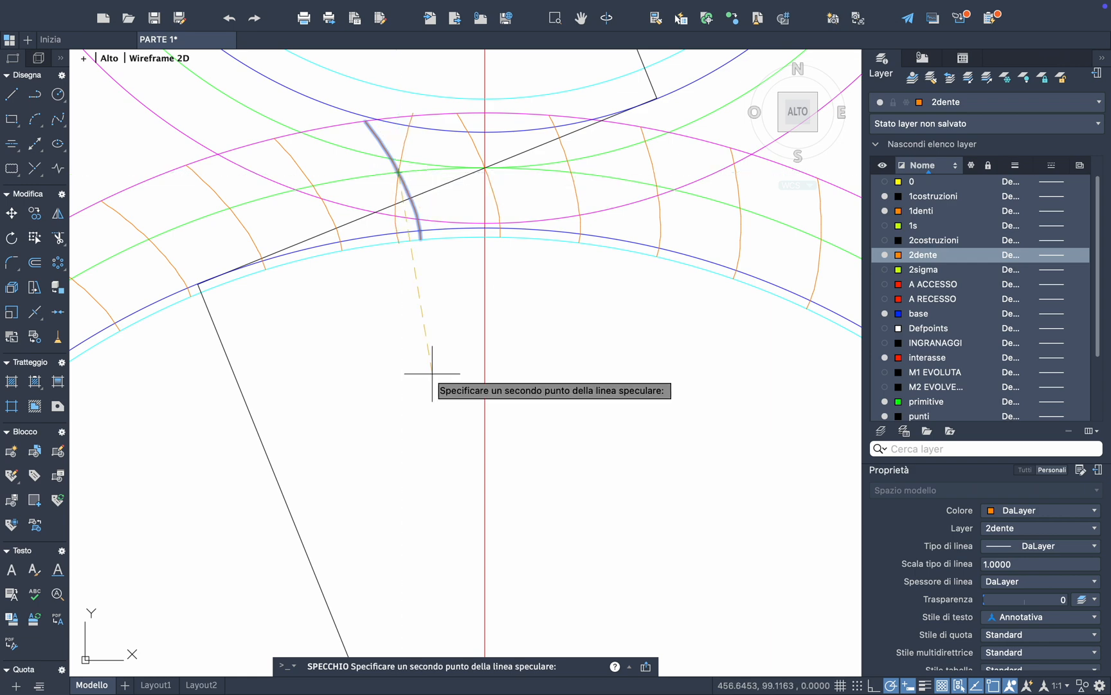
{"action": "scroll", "coordinate": [431, 377], "scroll_direction": "down", "scroll_amount": 5}
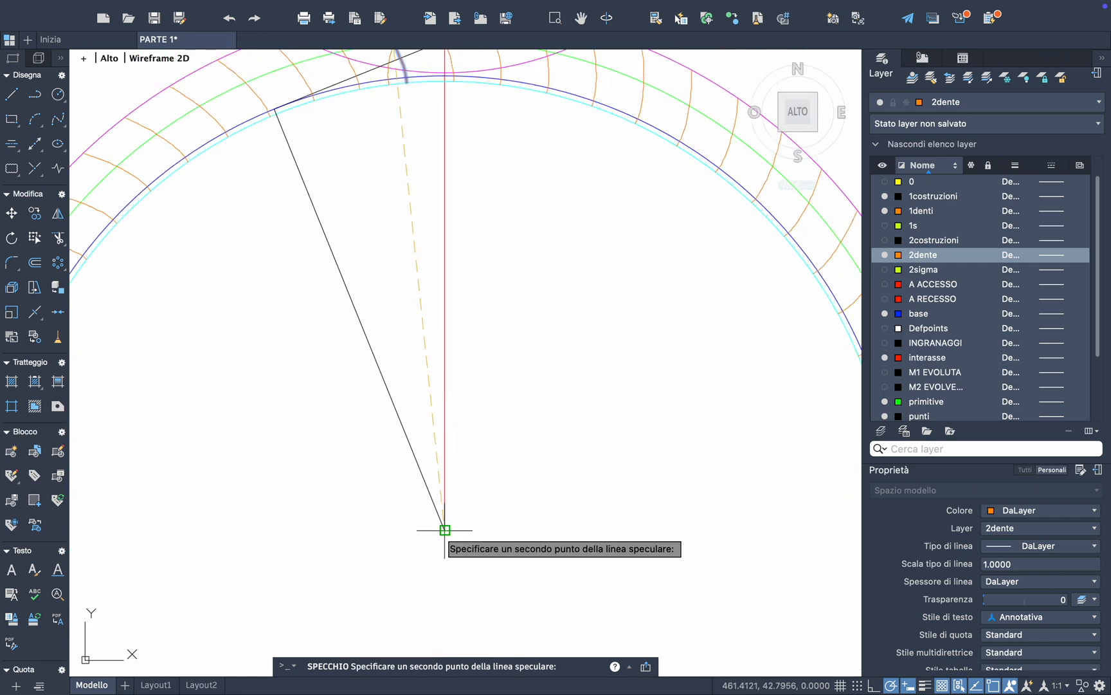
{"action": "left_click", "coordinate": [444, 530]}
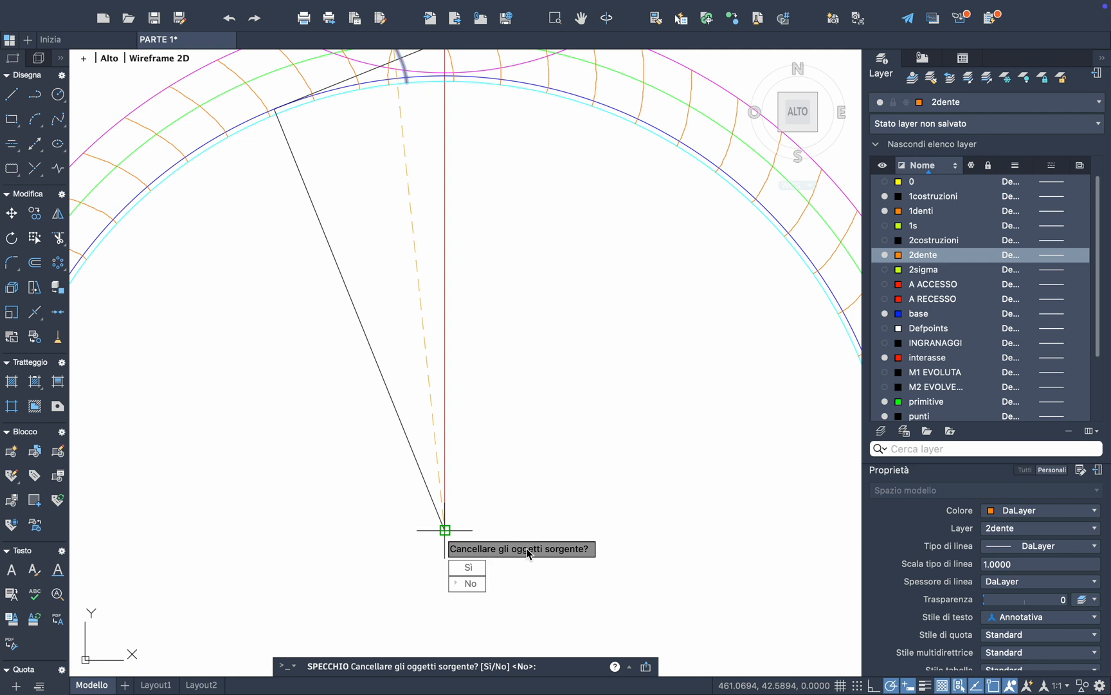
{"action": "left_click", "coordinate": [476, 569]}
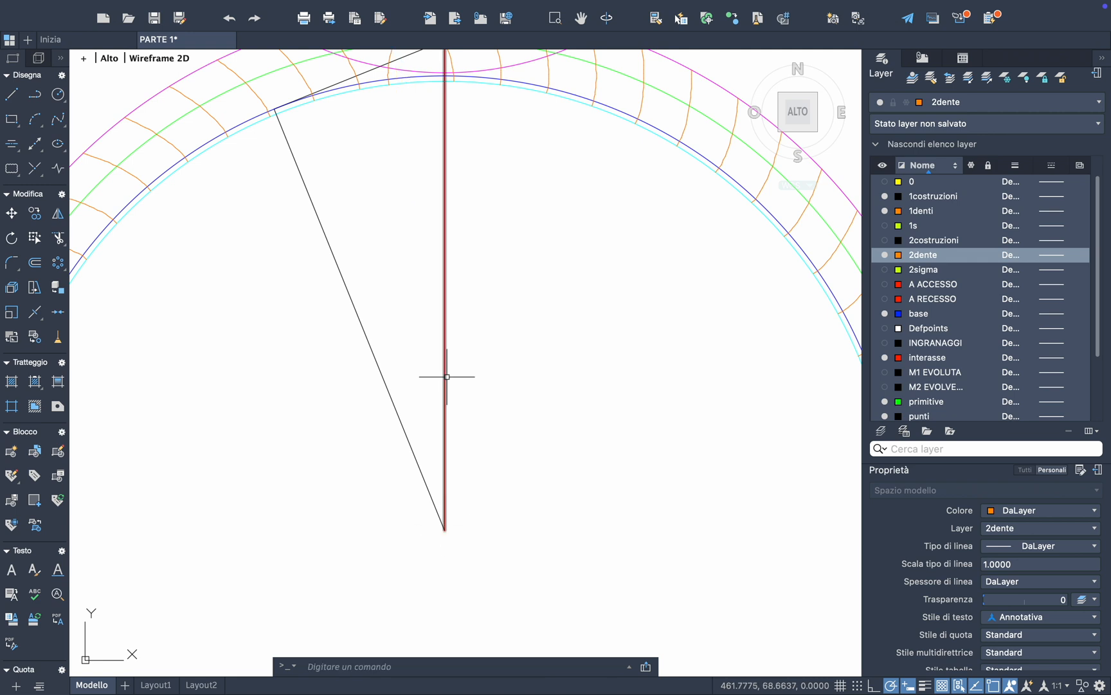
Delete all the lower gear's tooth profiles and root lines except the two opposite flanks forming the tooth at the pitch point
{"action": "scroll", "coordinate": [447, 362], "scroll_direction": "up", "scroll_amount": 3}
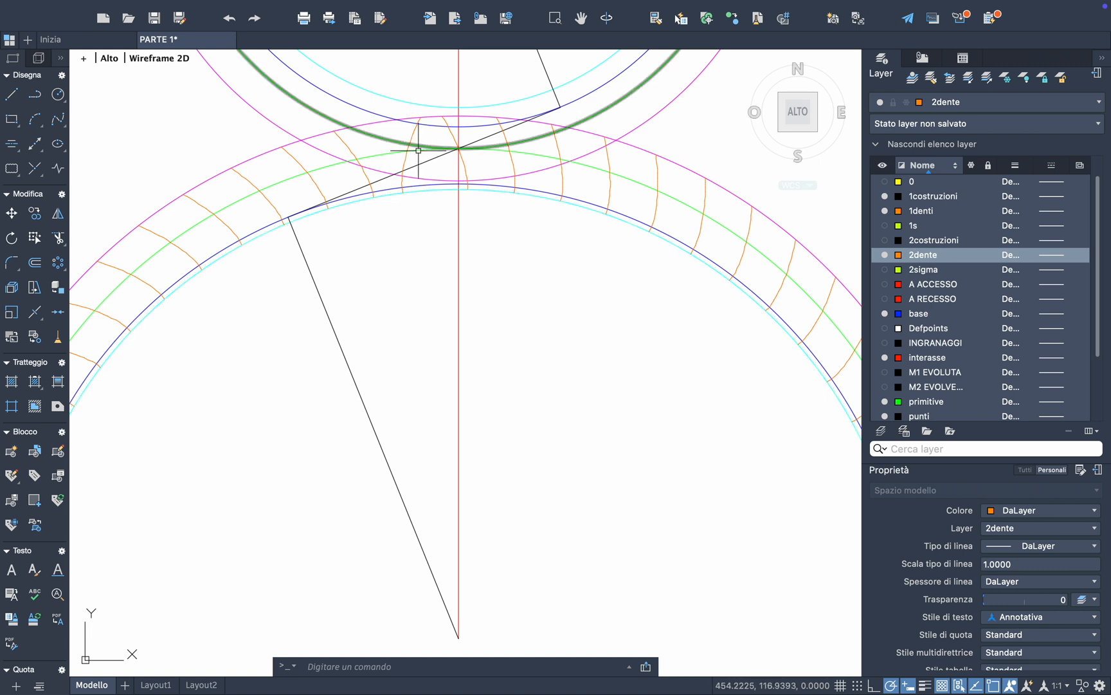
{"action": "left_click", "coordinate": [348, 144]}
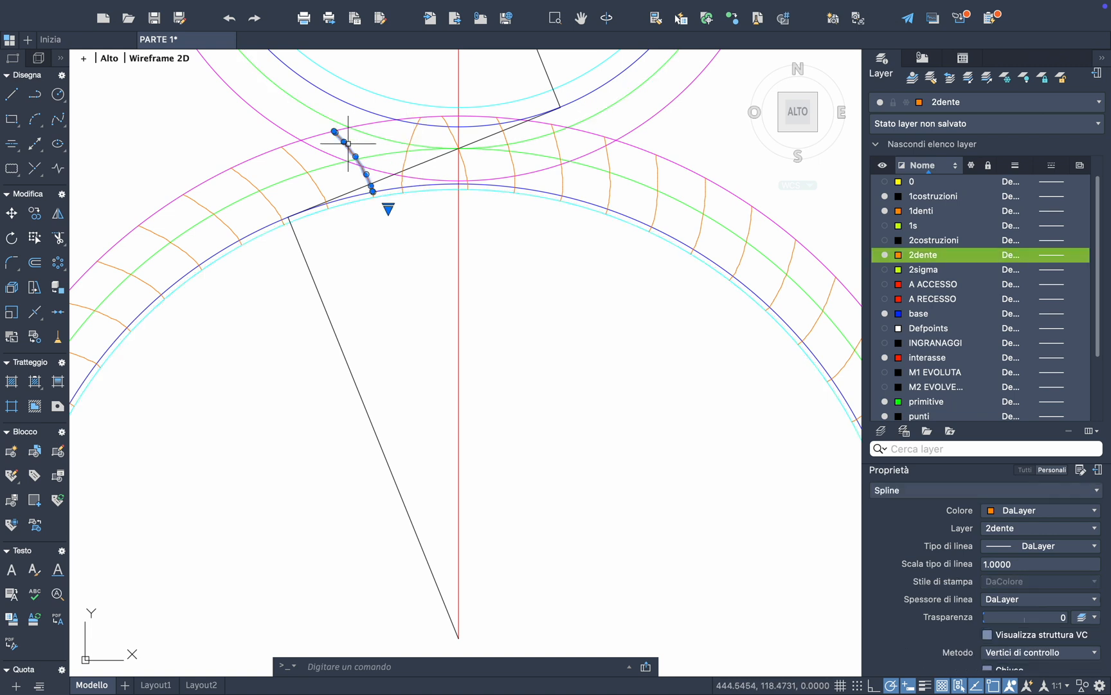
{"action": "scroll", "coordinate": [355, 175], "scroll_direction": "up", "scroll_amount": 3}
{"action": "left_click", "coordinate": [388, 220]}
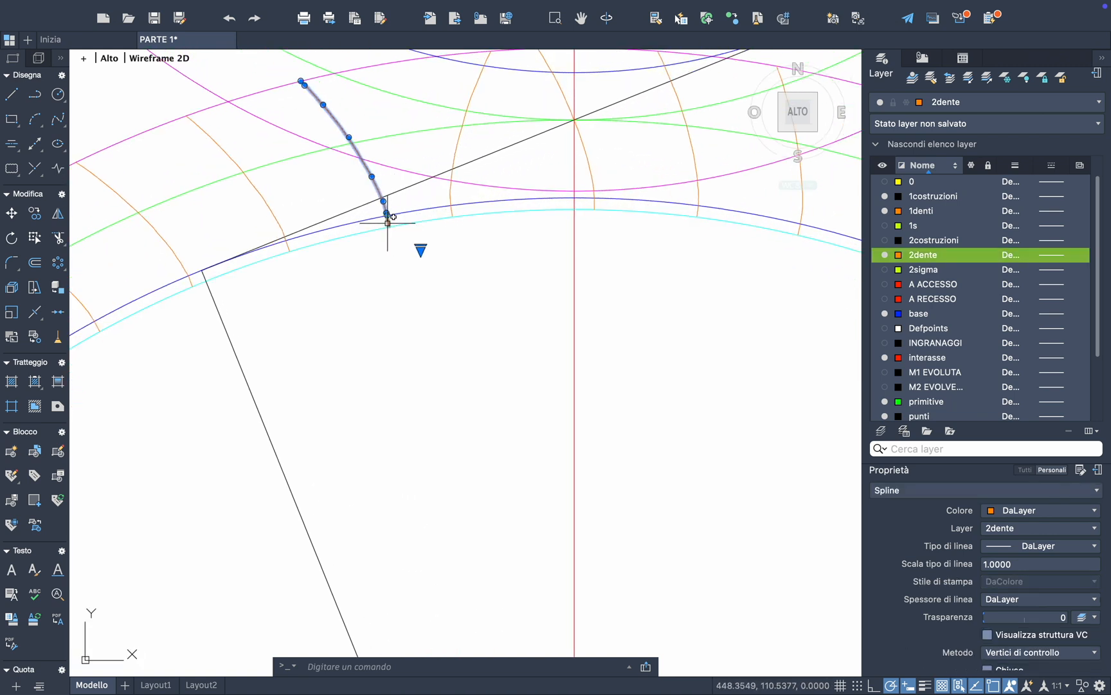
{"action": "left_click", "coordinate": [244, 160]}
{"action": "left_click", "coordinate": [226, 162]}
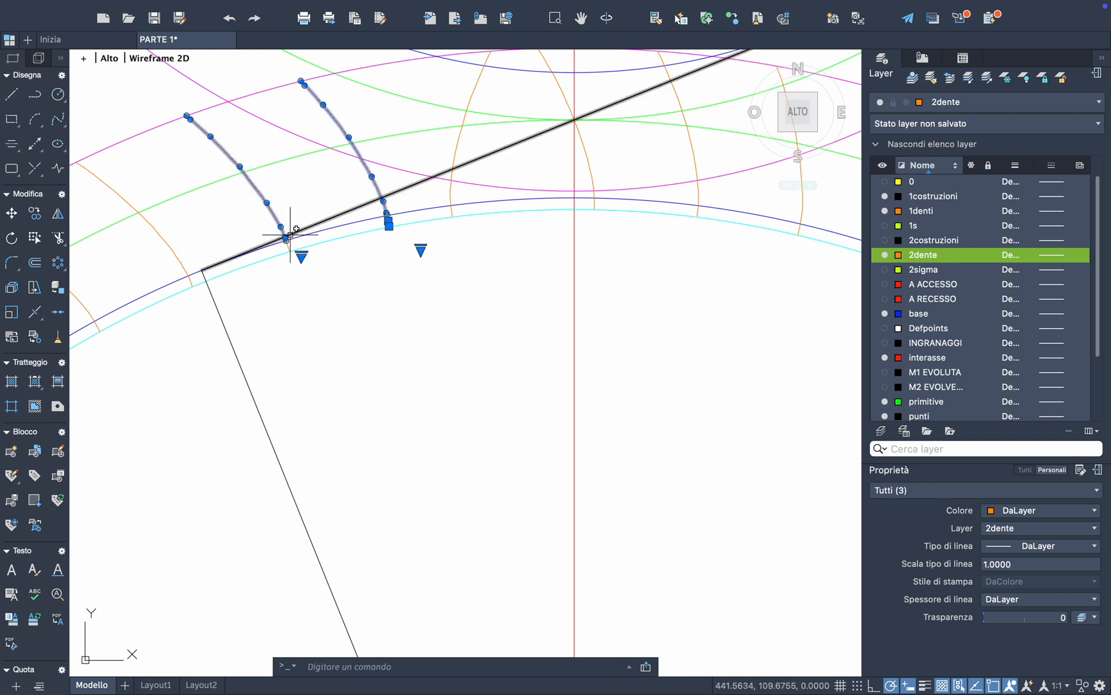
{"action": "left_click", "coordinate": [287, 251]}
{"action": "scroll", "coordinate": [287, 251], "scroll_direction": "down", "scroll_amount": 2}
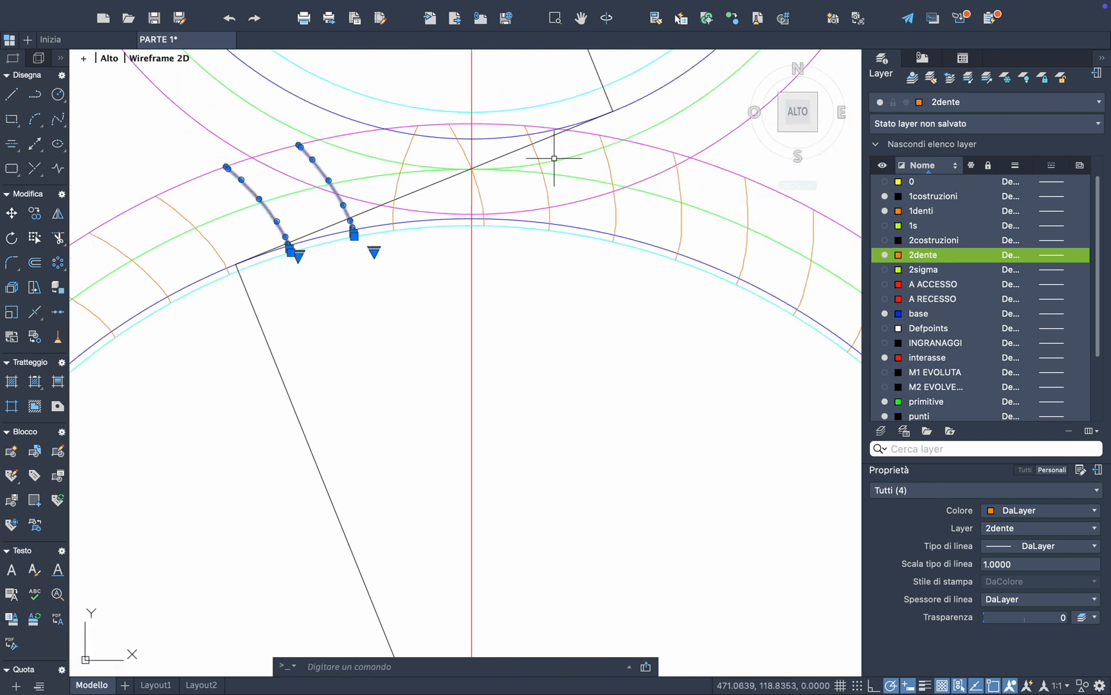
{"action": "left_click", "coordinate": [548, 202]}
{"action": "left_click", "coordinate": [533, 193]}
{"action": "left_click", "coordinate": [621, 214]}
{"action": "left_click", "coordinate": [598, 238]}
{"action": "scroll", "coordinate": [579, 225], "scroll_direction": "up", "scroll_amount": 3}
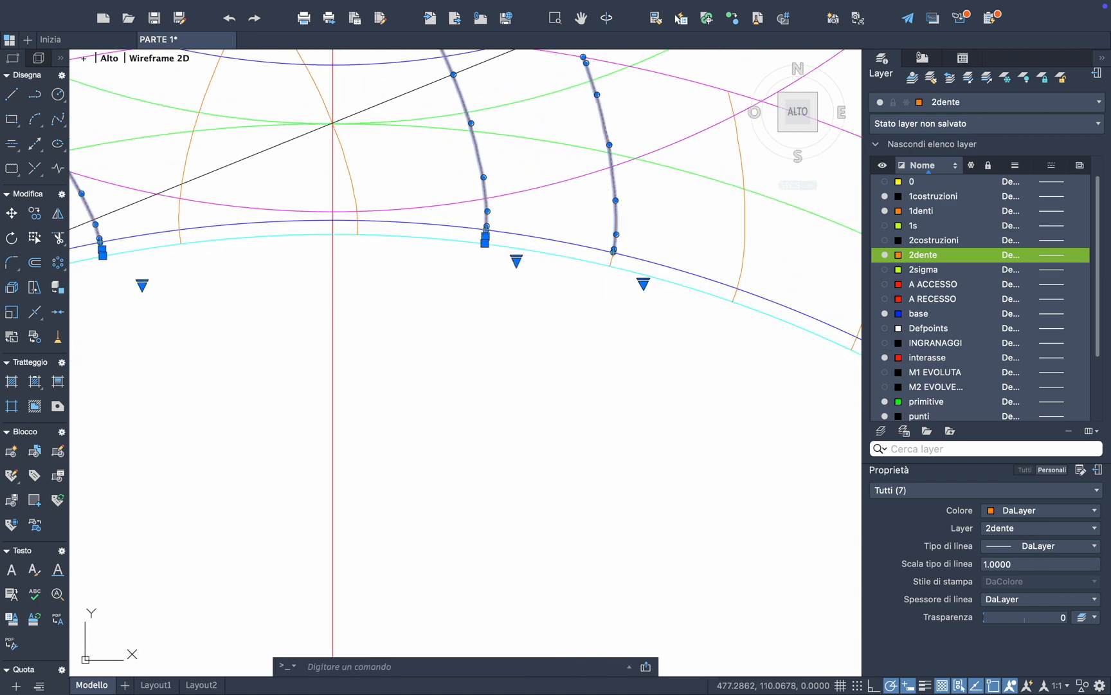
{"action": "scroll", "coordinate": [536, 252], "scroll_direction": "down", "scroll_amount": 7}
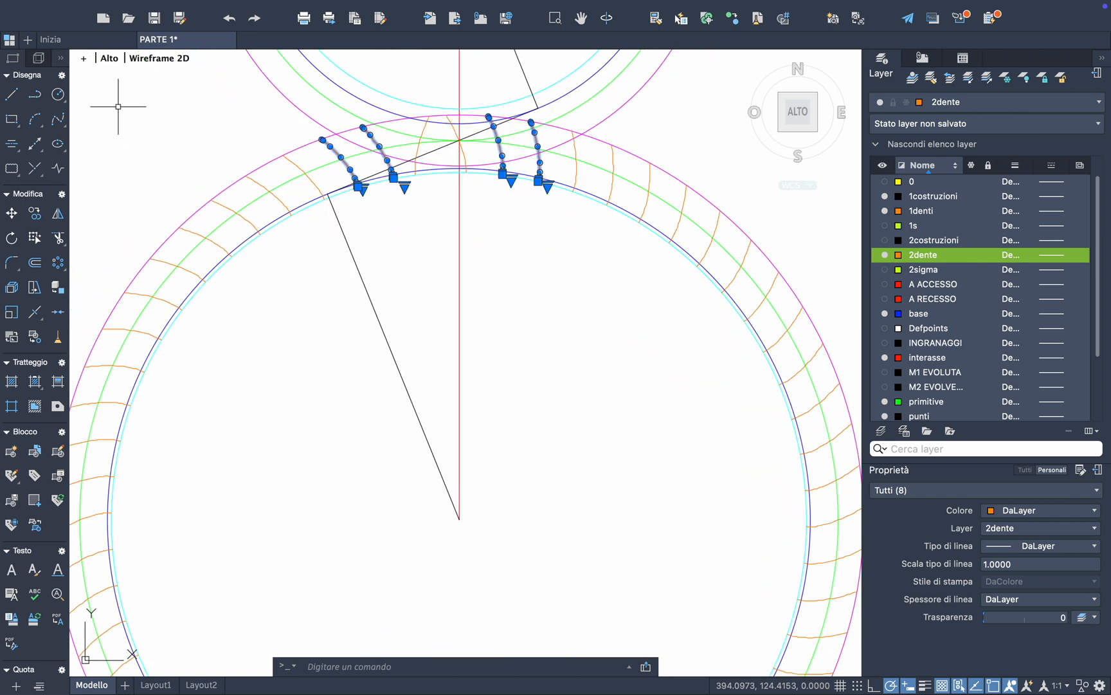
{"action": "left_click", "coordinate": [133, 124]}
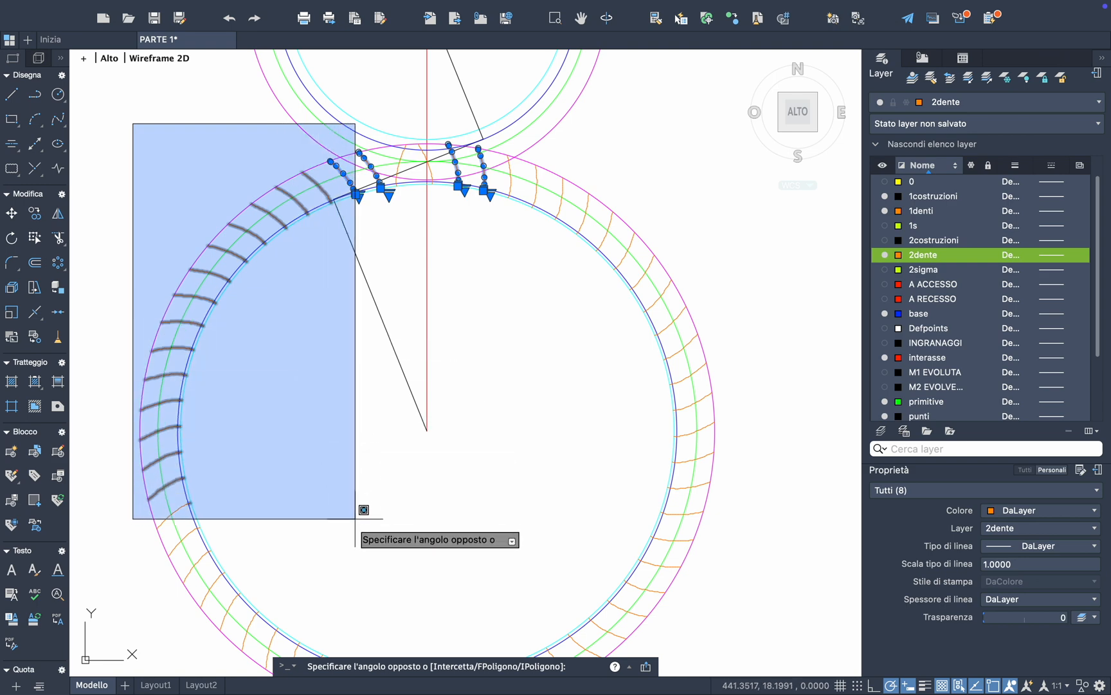
{"action": "left_click", "coordinate": [355, 605]}
{"action": "scroll", "coordinate": [355, 603], "scroll_direction": "down", "scroll_amount": 5}
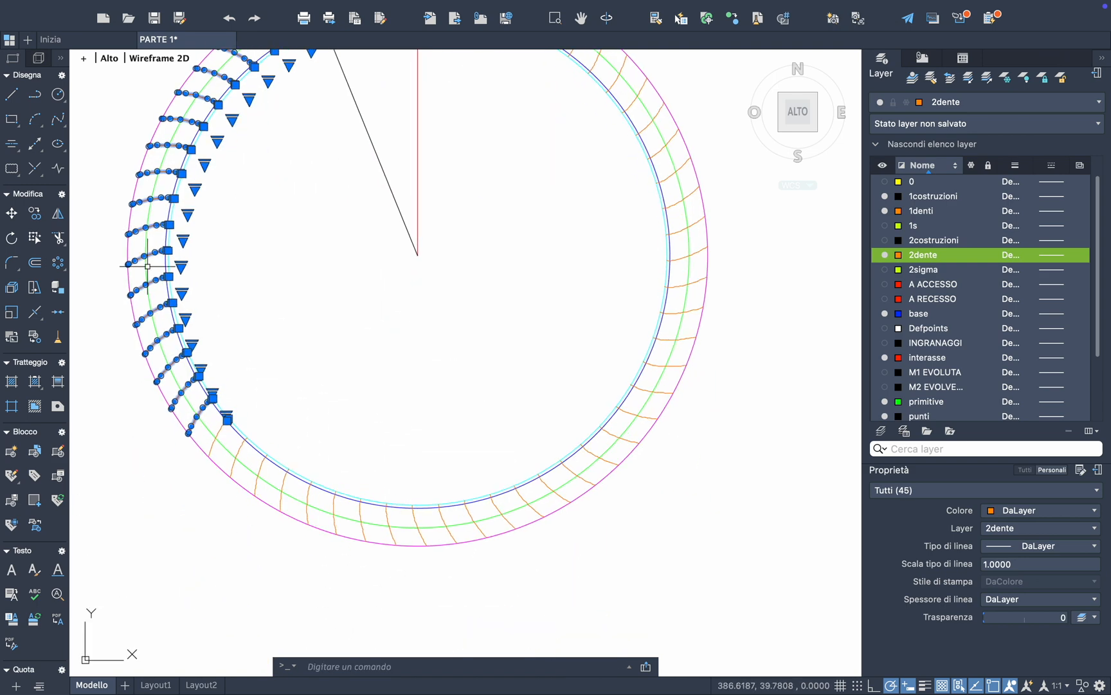
{"action": "left_click", "coordinate": [97, 198]}
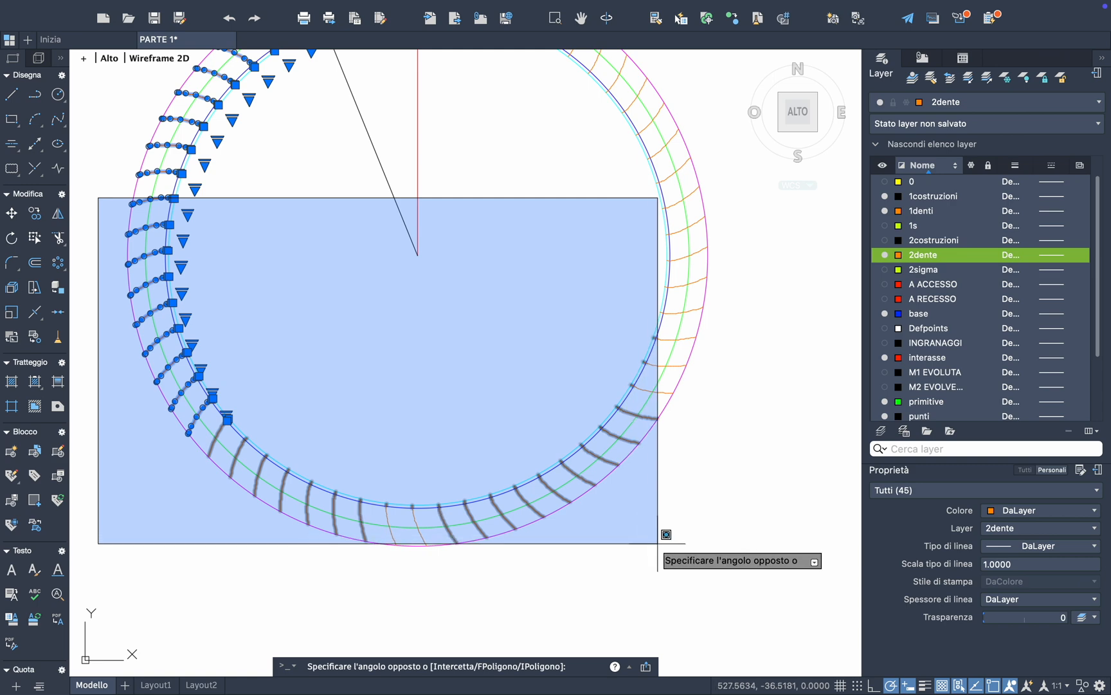
{"action": "left_click", "coordinate": [726, 569]}
{"action": "scroll", "coordinate": [540, 219], "scroll_direction": "up", "scroll_amount": 5}
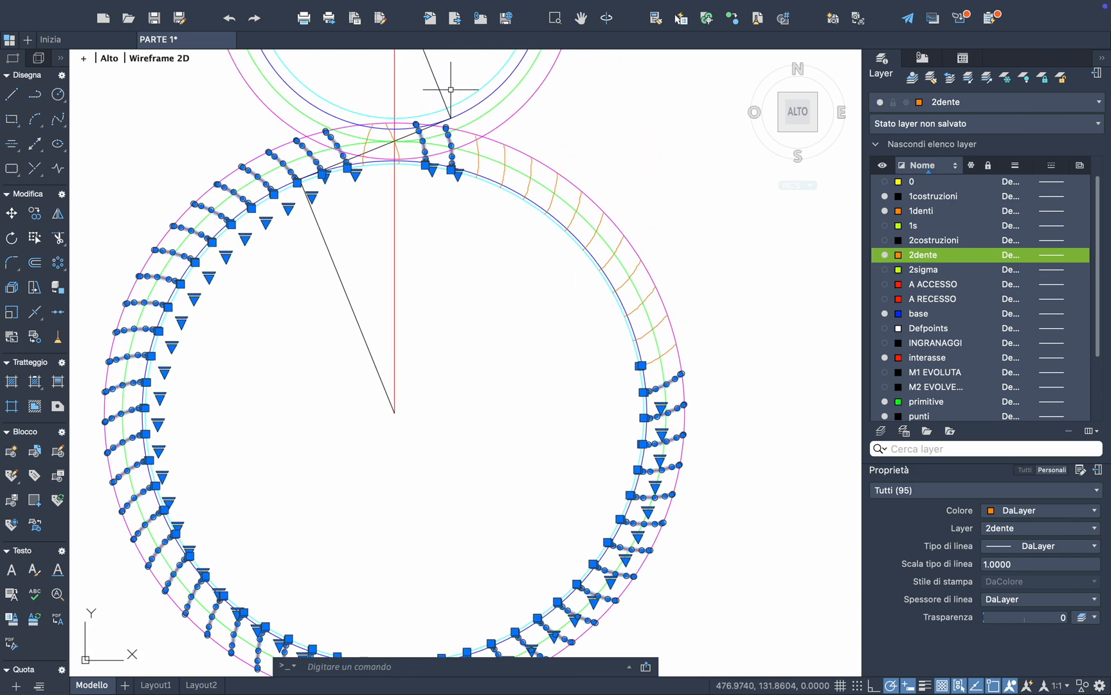
{"action": "left_click", "coordinate": [451, 90]}
{"action": "left_click", "coordinate": [705, 457]}
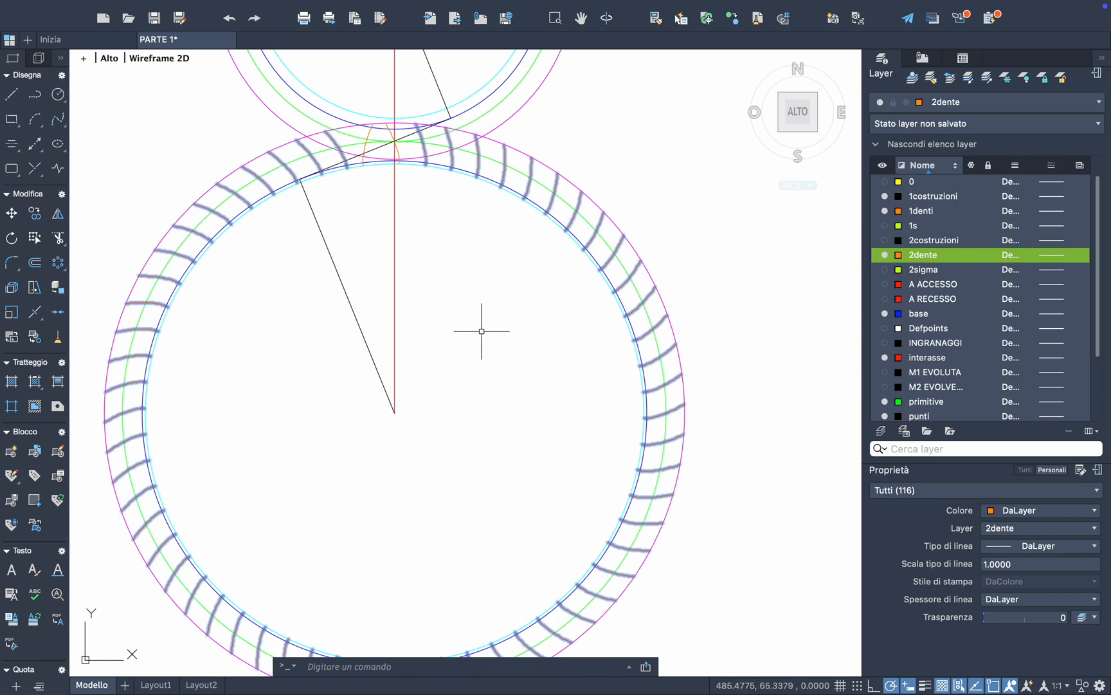
{"action": "key", "text": "Delete"}
Create a polar array of the remaining tooth's two flanks and root lines about the lower gear's centre, with 30 items over 360 degrees
{"action": "scroll", "coordinate": [357, 94], "scroll_direction": "up", "scroll_amount": 4}
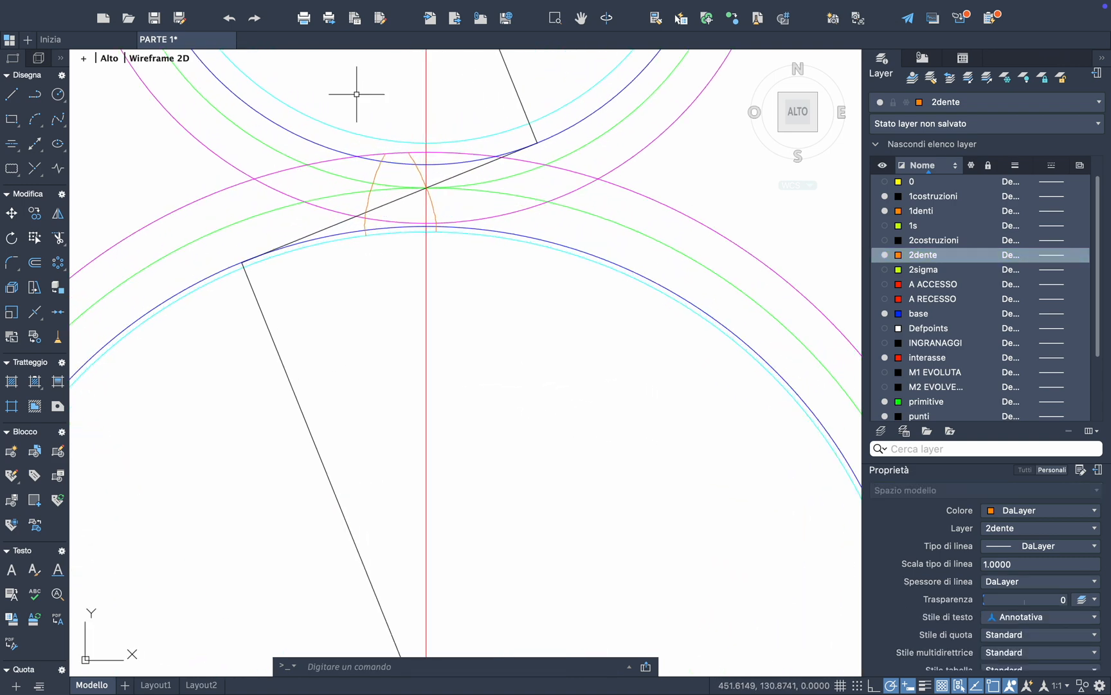
{"action": "left_click", "coordinate": [425, 183]}
{"action": "left_click", "coordinate": [376, 172]}
{"action": "scroll", "coordinate": [365, 222], "scroll_direction": "up", "scroll_amount": 5}
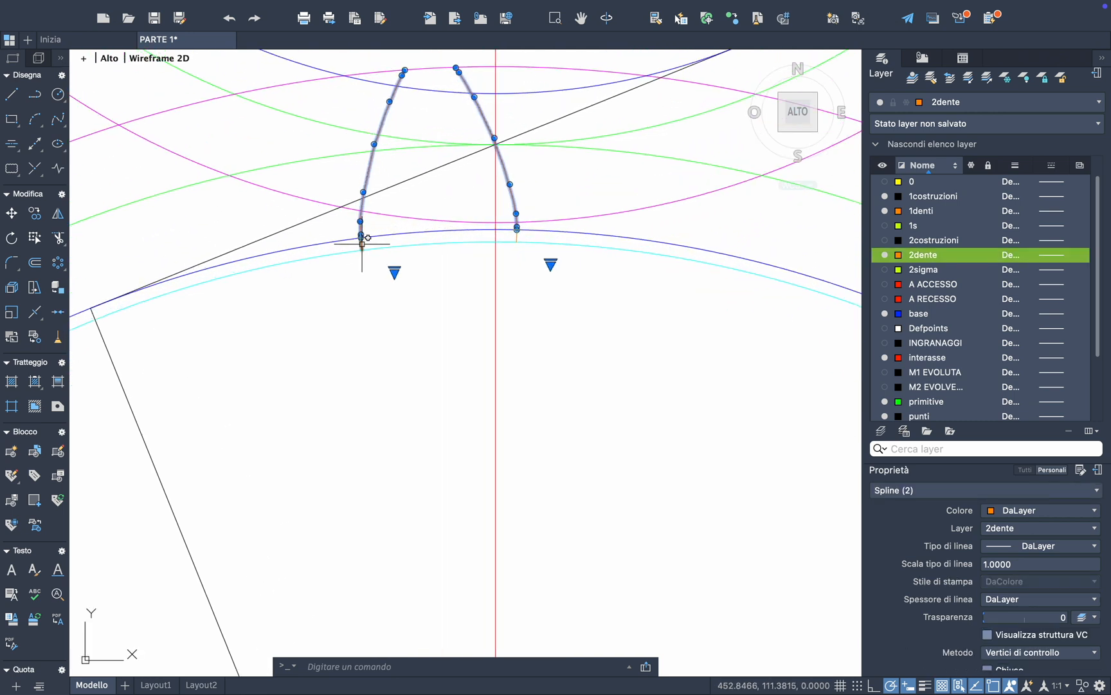
{"action": "left_click", "coordinate": [517, 236]}
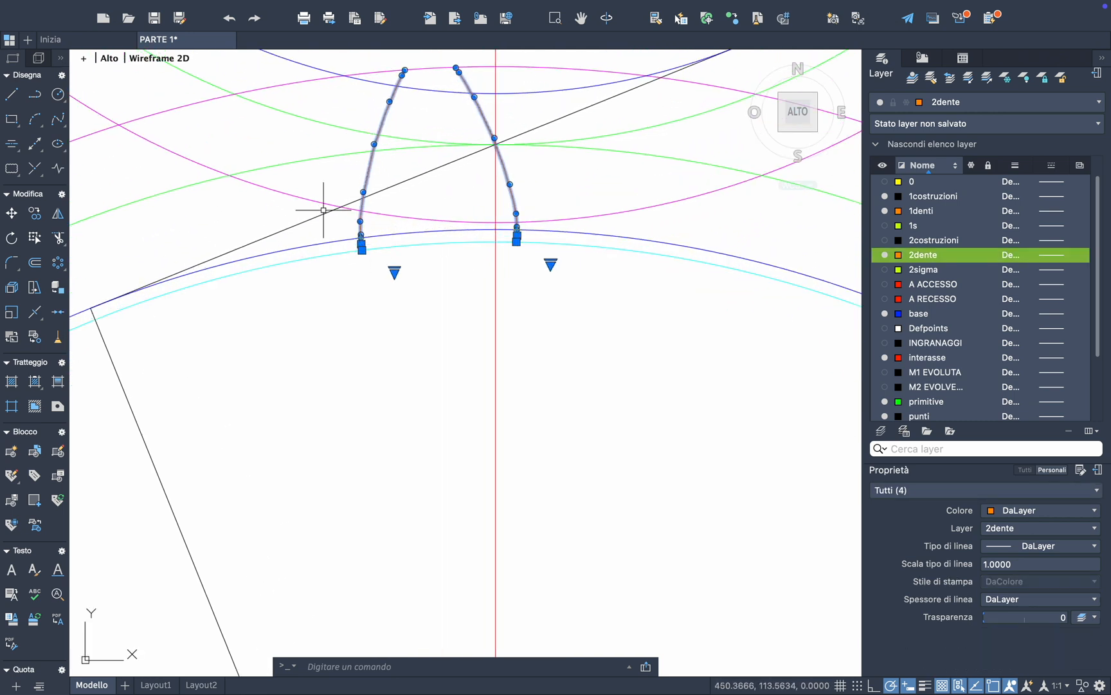
{"action": "scroll", "coordinate": [323, 207], "scroll_direction": "down", "scroll_amount": 2}
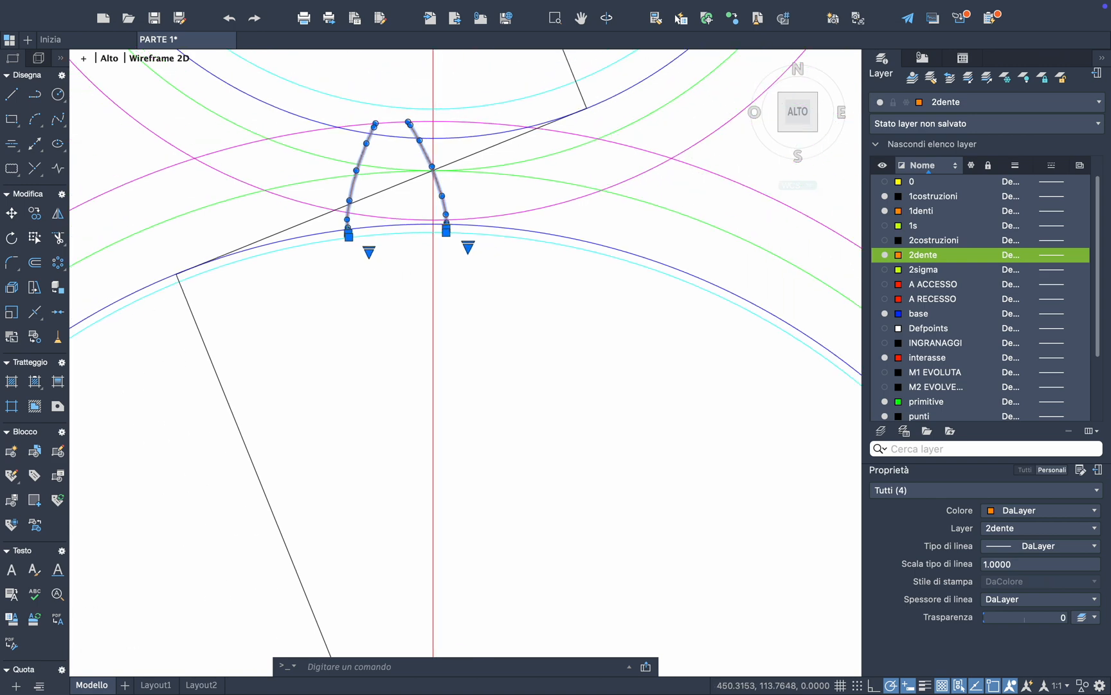
{"action": "left_click", "coordinate": [58, 262]}
{"action": "scroll", "coordinate": [364, 389], "scroll_direction": "down", "scroll_amount": 3}
{"action": "middle_click_drag", "start_coordinate": [364, 389], "coordinate": [363, 167]}
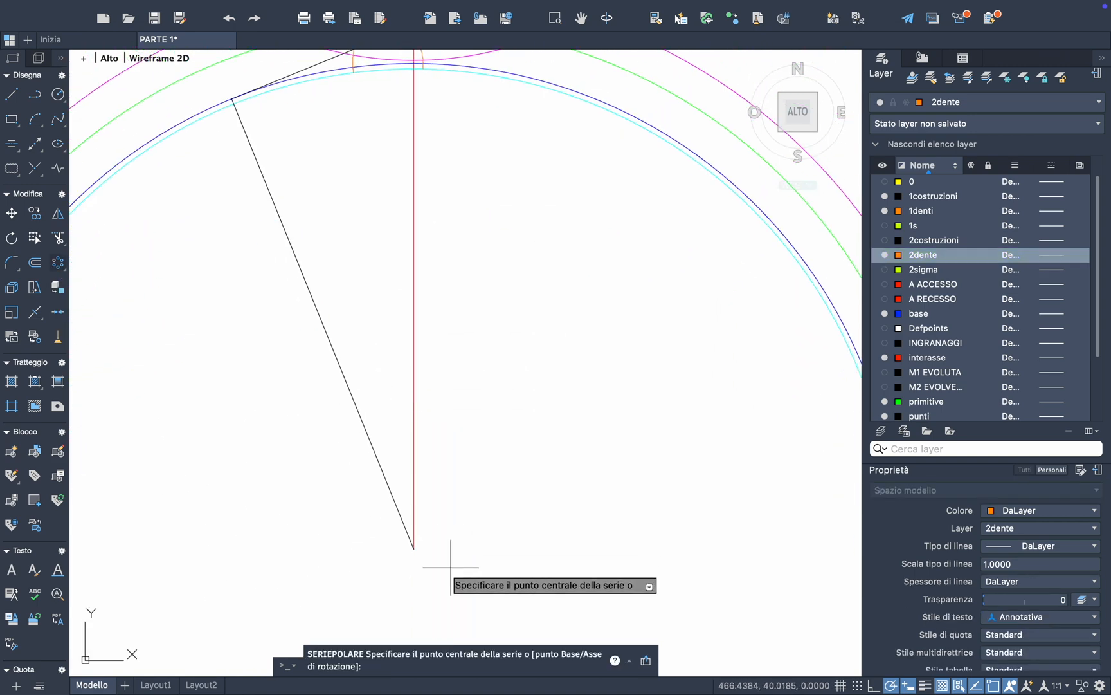
{"action": "left_click", "coordinate": [414, 548]}
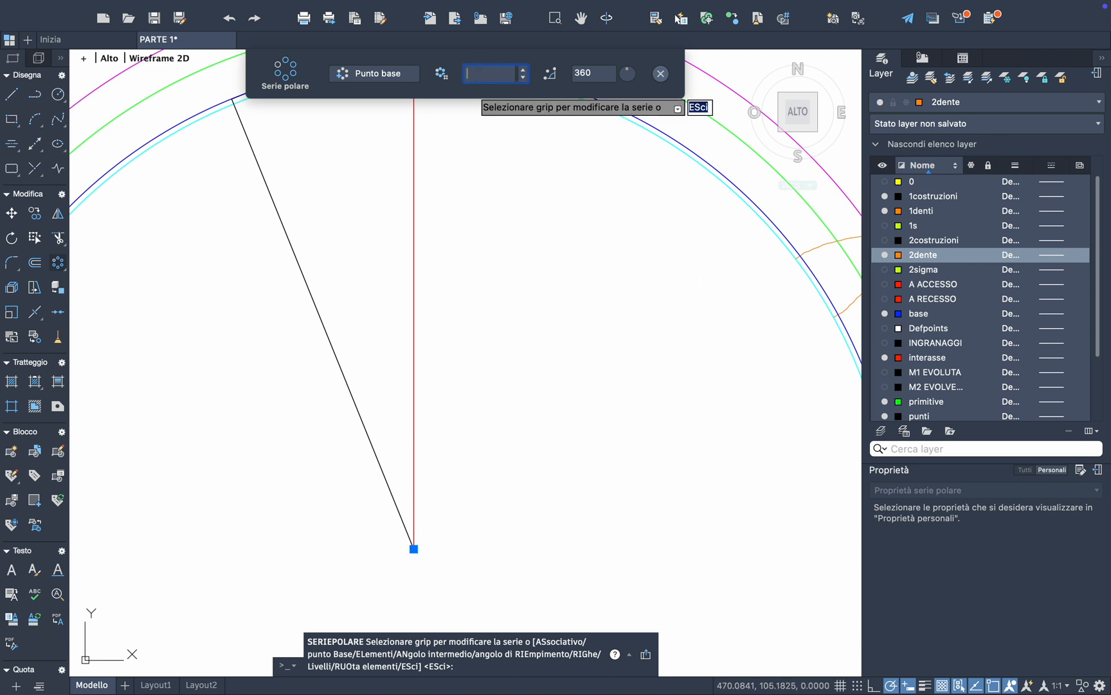
{"action": "type", "text": "30"}
{"action": "key", "text": "Return"}
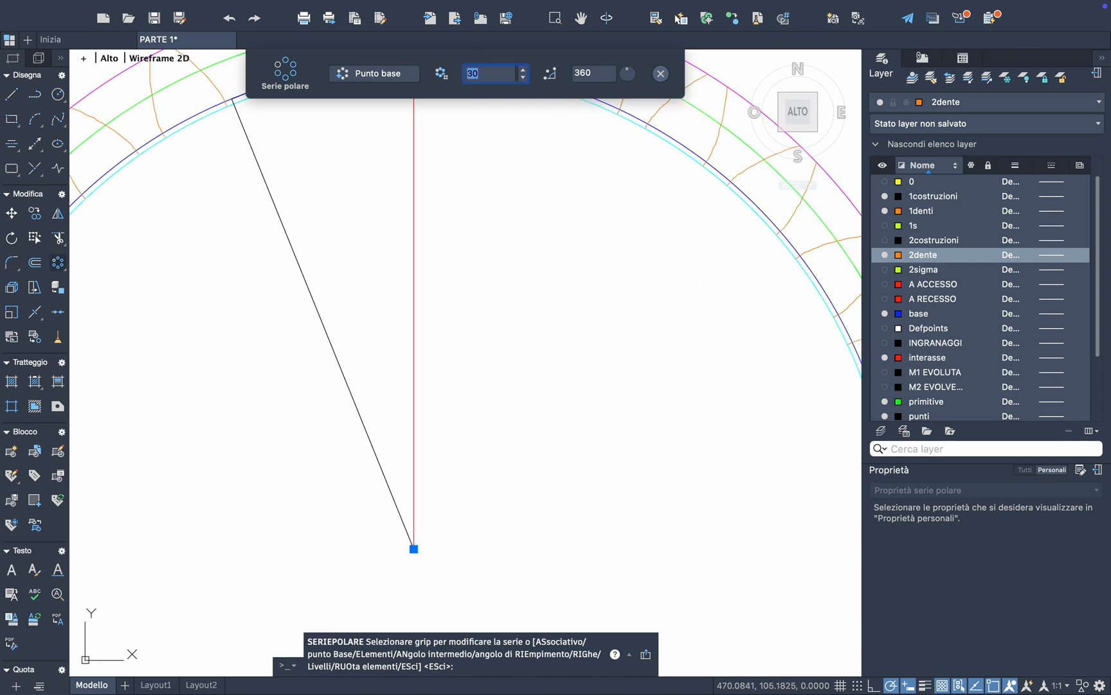
{"action": "left_click", "coordinate": [660, 74]}
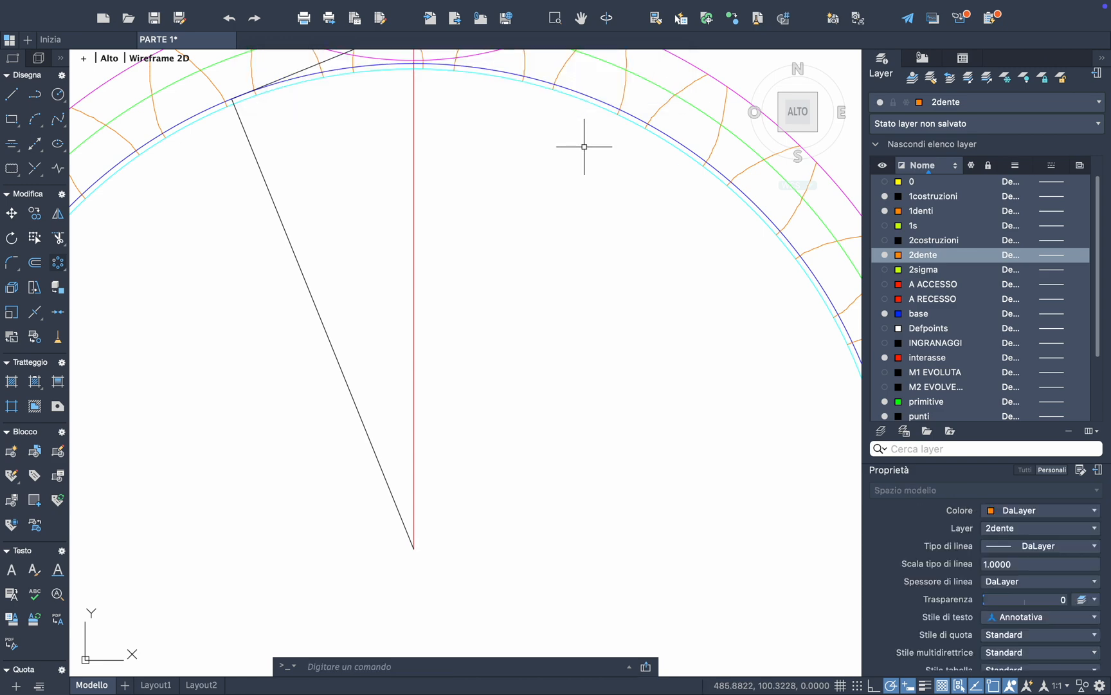
Draw a three-point arc on the lower gear's pitch circle from one tooth's right flank, through the next tooth's left flank, to its right flank
{"action": "scroll", "coordinate": [516, 194], "scroll_direction": "up", "scroll_amount": 3}
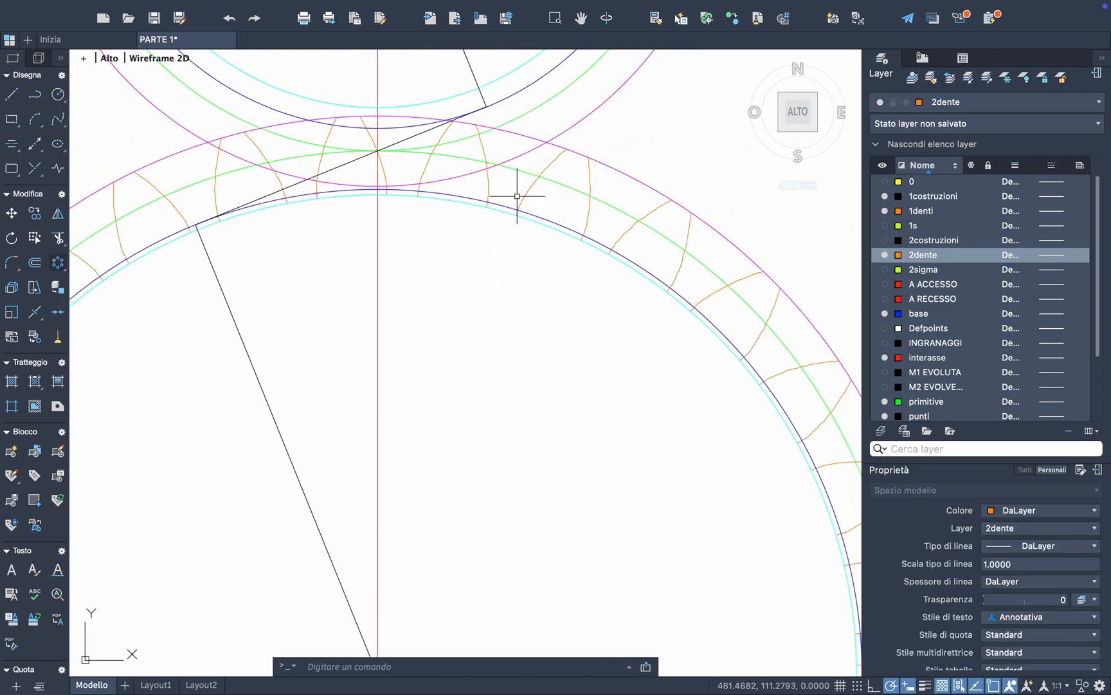
{"action": "scroll", "coordinate": [517, 196], "scroll_direction": "up", "scroll_amount": 3}
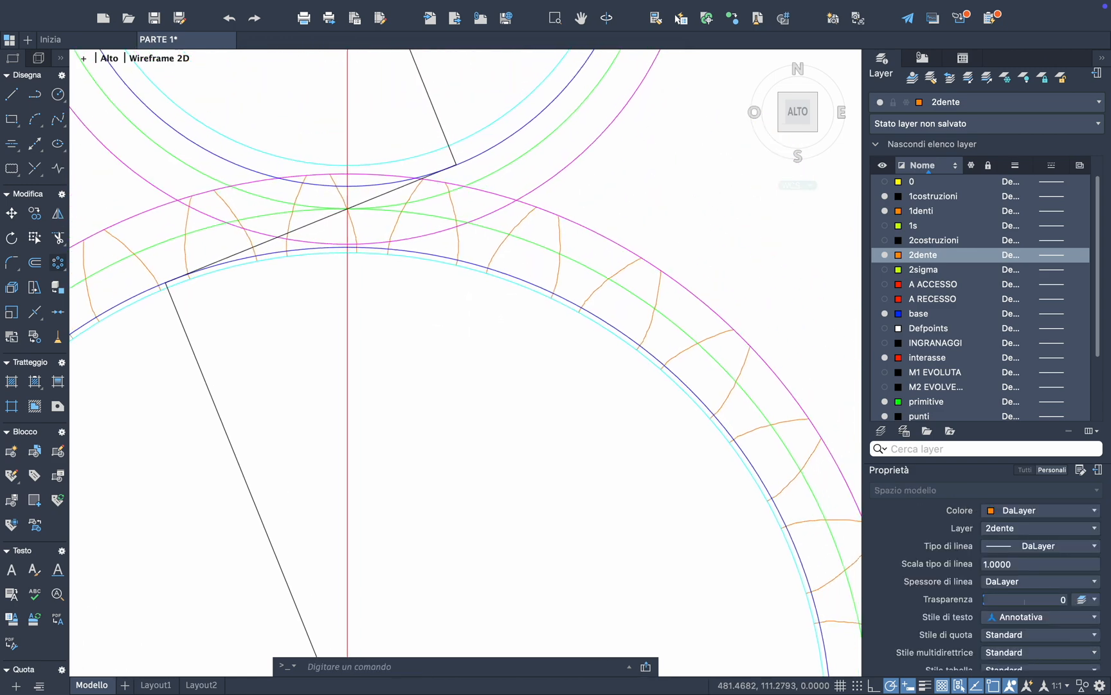
{"action": "scroll", "coordinate": [517, 196], "scroll_direction": "up", "scroll_amount": 3}
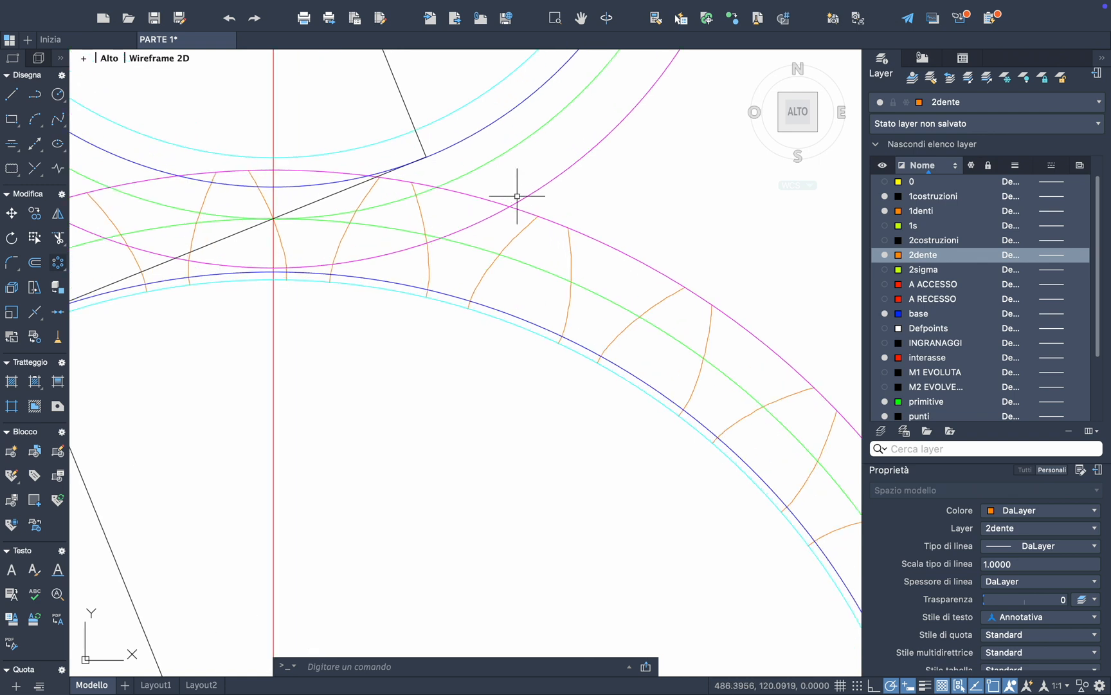
{"action": "scroll", "coordinate": [517, 196], "scroll_direction": "right", "scroll_amount": 3}
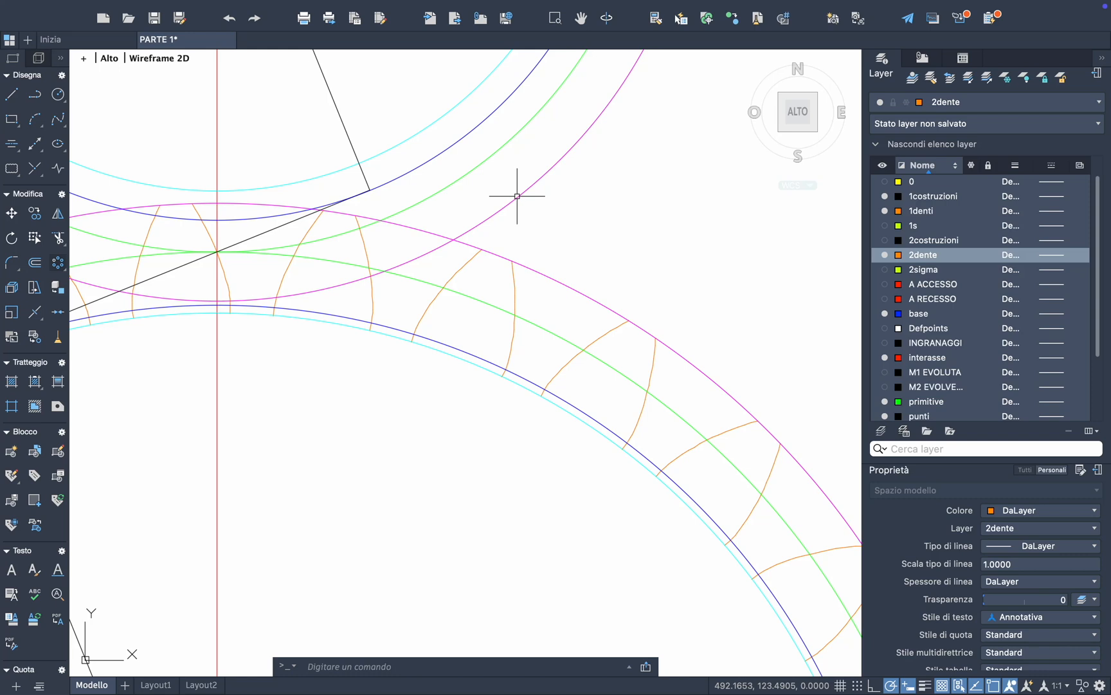
{"action": "mouse_move", "coordinate": [359, 2]}
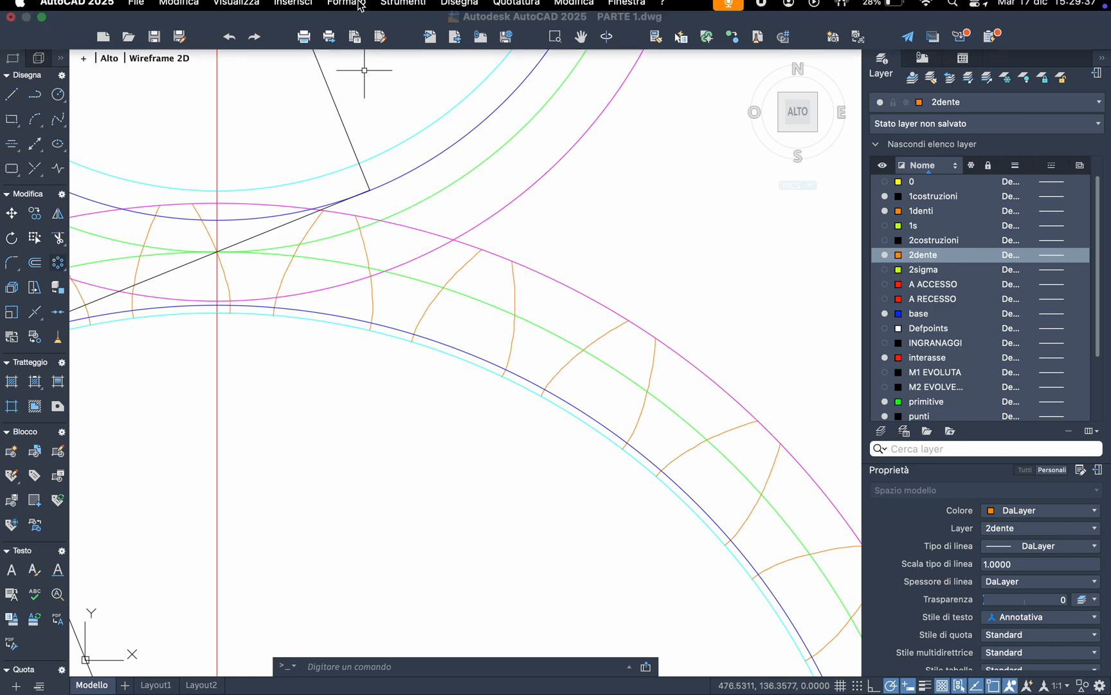
{"action": "left_click", "coordinate": [465, 12]}
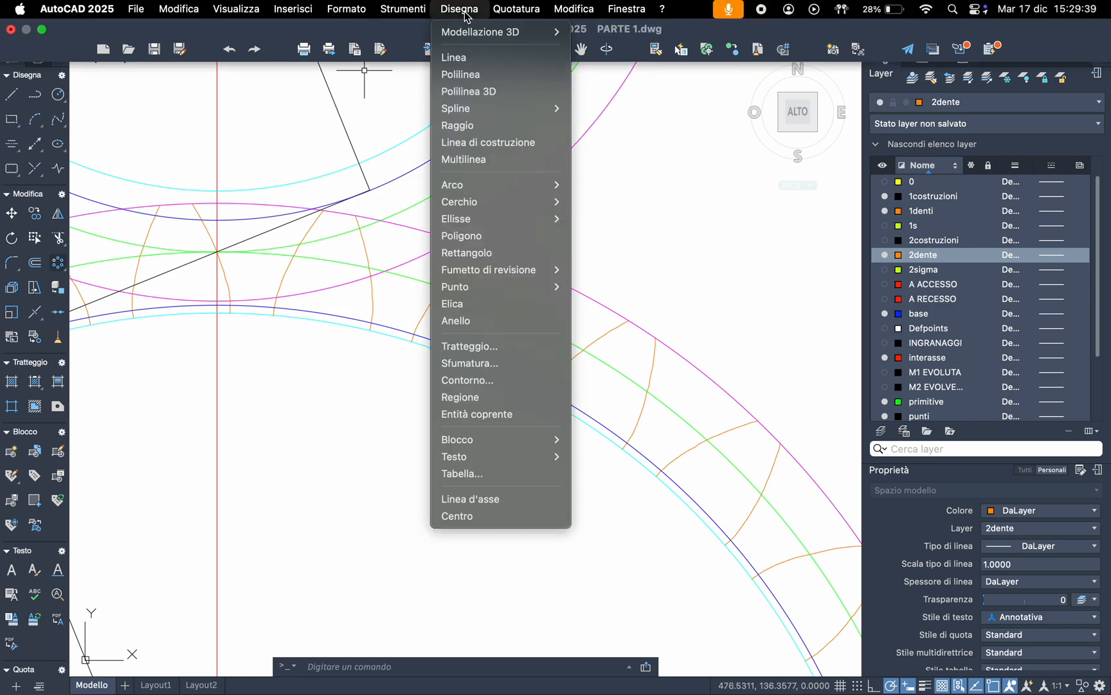
{"action": "left_click", "coordinate": [38, 119]}
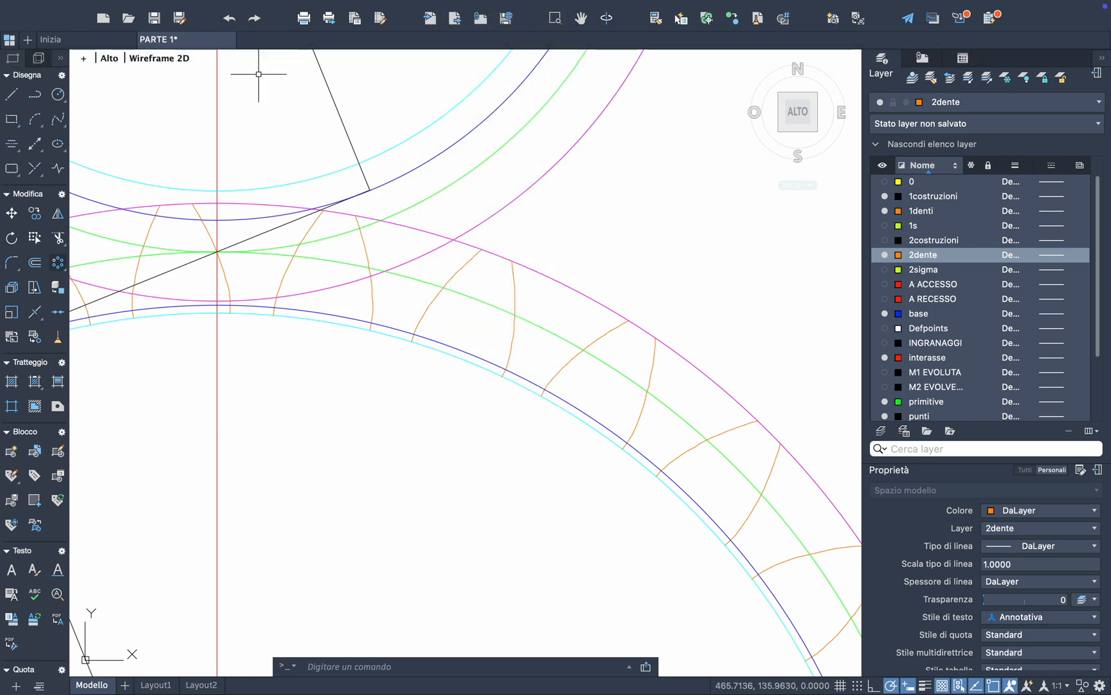
{"action": "left_click", "coordinate": [38, 120]}
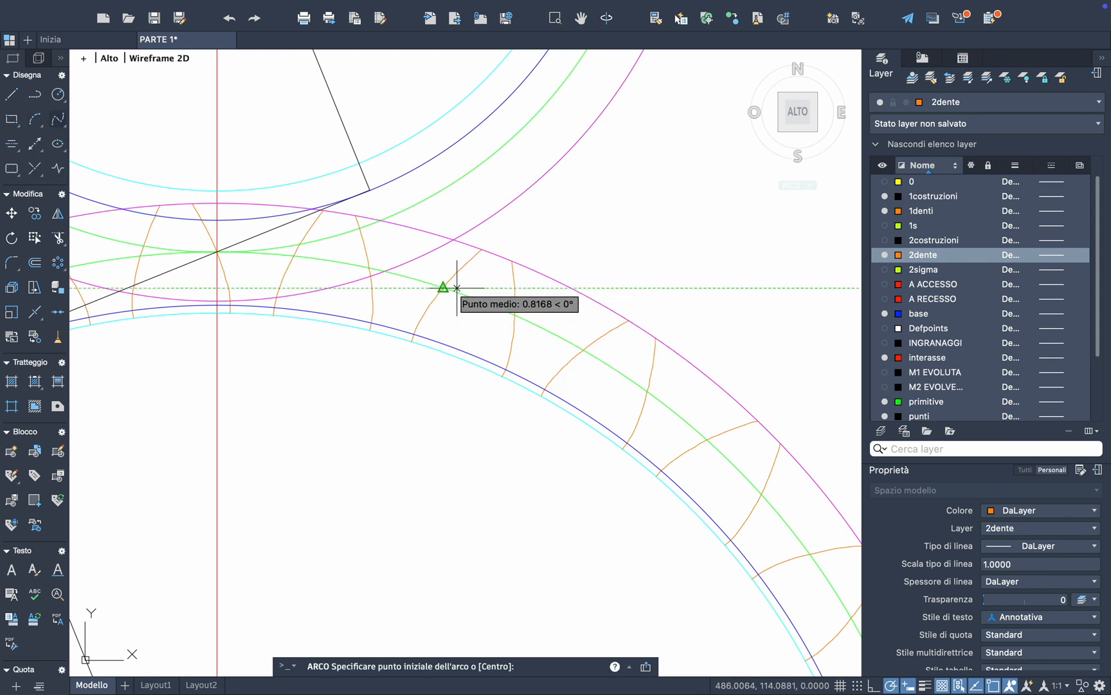
{"action": "scroll", "coordinate": [515, 315], "scroll_direction": "up", "scroll_amount": 5}
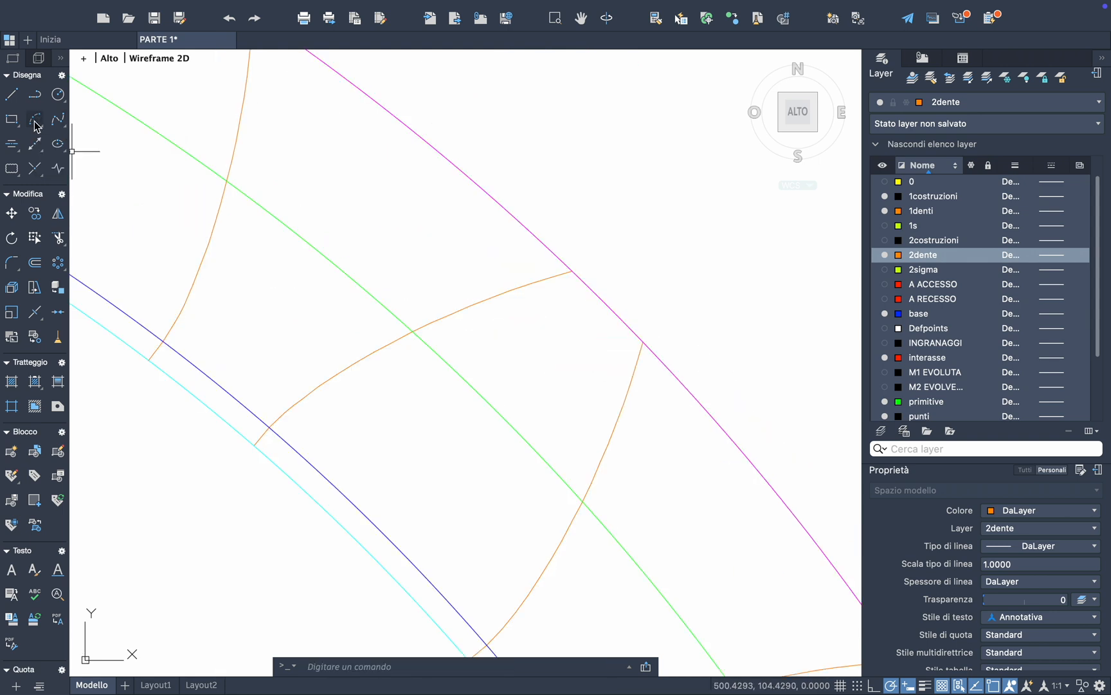
{"action": "left_click", "coordinate": [227, 181]}
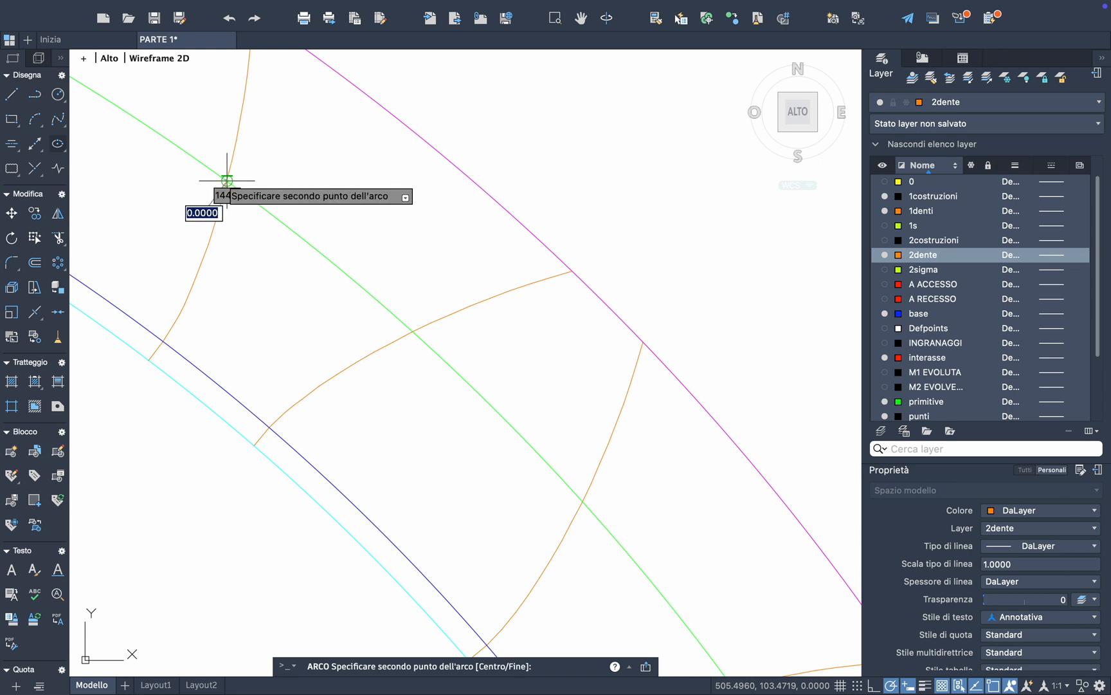
{"action": "scroll", "coordinate": [412, 332], "scroll_direction": "up", "scroll_amount": 4}
{"action": "left_click", "coordinate": [394, 329]}
{"action": "scroll", "coordinate": [393, 328], "scroll_direction": "down", "scroll_amount": 4}
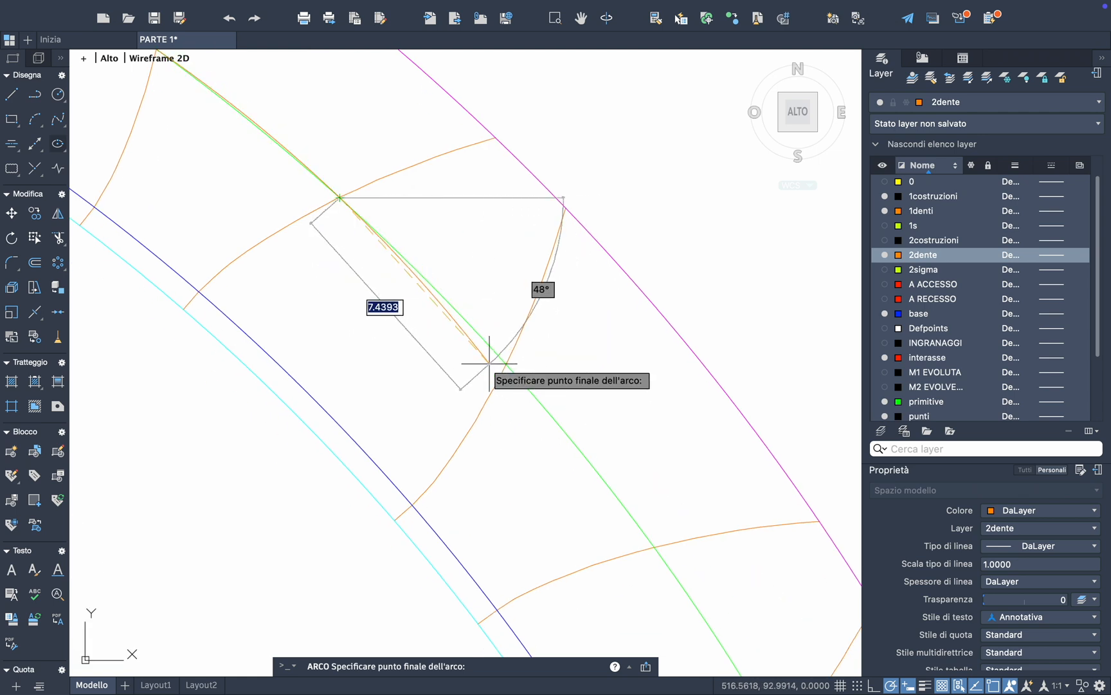
{"action": "scroll", "coordinate": [489, 364], "scroll_direction": "up", "scroll_amount": 6}
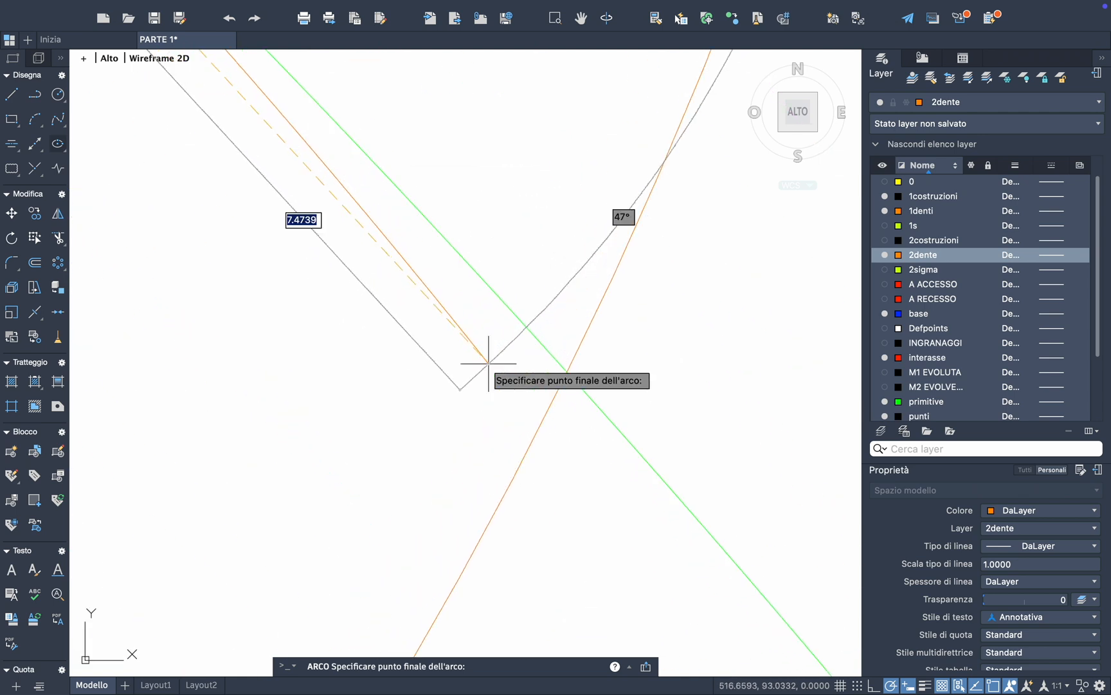
{"action": "left_click", "coordinate": [571, 372]}
{"action": "scroll", "coordinate": [343, 268], "scroll_direction": "down", "scroll_amount": 5}
{"action": "scroll", "coordinate": [335, 265], "scroll_direction": "down", "scroll_amount": 5}
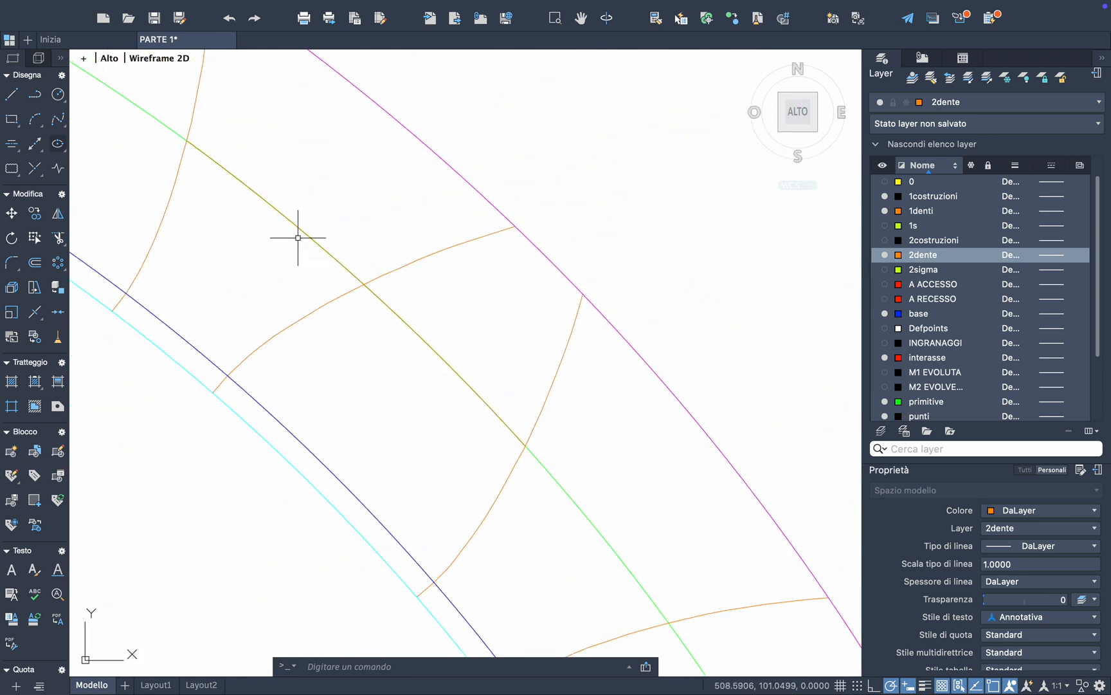
{"action": "scroll", "coordinate": [196, 121], "scroll_direction": "up", "scroll_amount": 3}
{"action": "scroll", "coordinate": [196, 121], "scroll_direction": "up", "scroll_amount": 3}
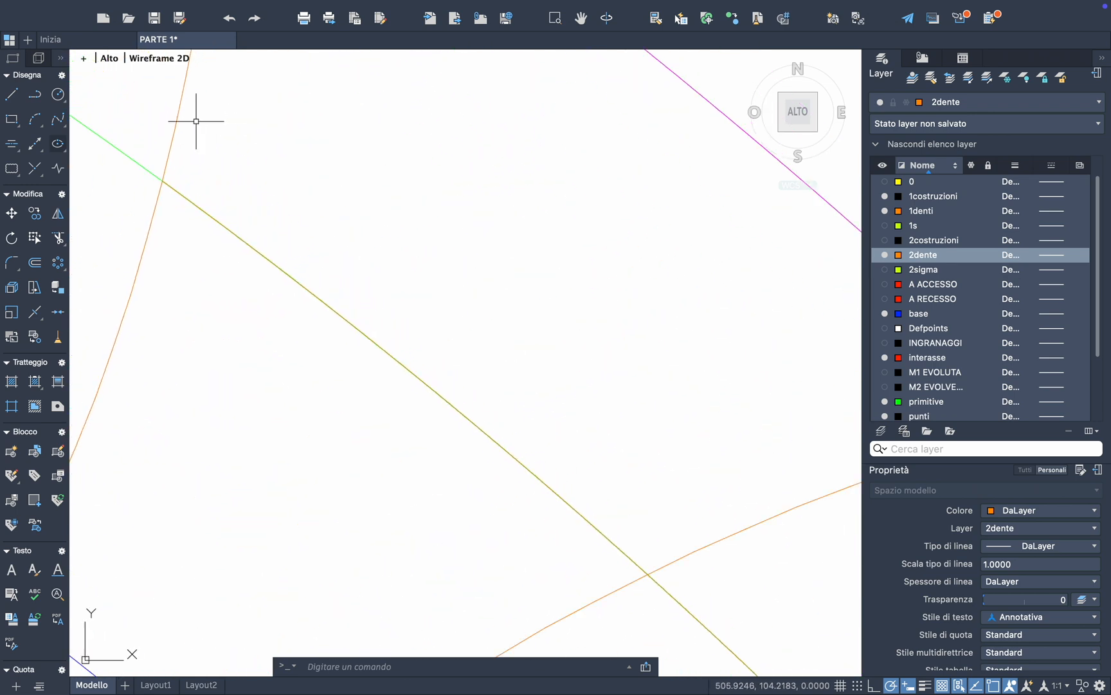
{"action": "scroll", "coordinate": [196, 120], "scroll_direction": "down", "scroll_amount": 3}
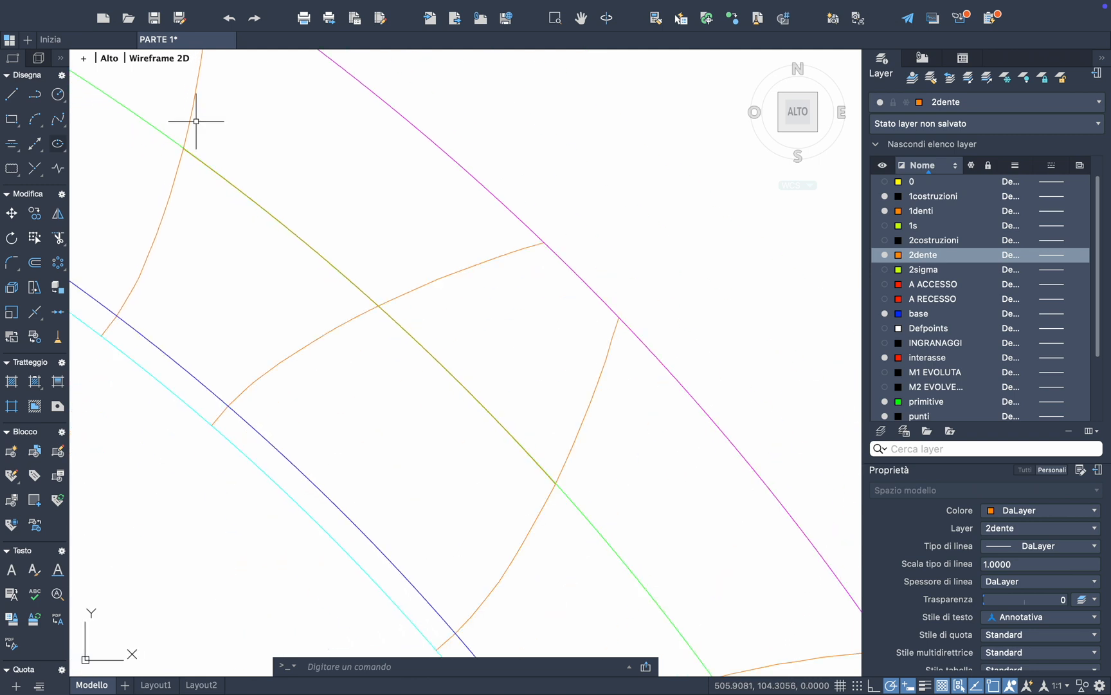
Measure the pitch arc with an arc-length dimension placed outside the gear's tip circle, and delete that dimension
{"action": "left_click", "coordinate": [365, 291]}
{"action": "mouse_move", "coordinate": [438, 6]}
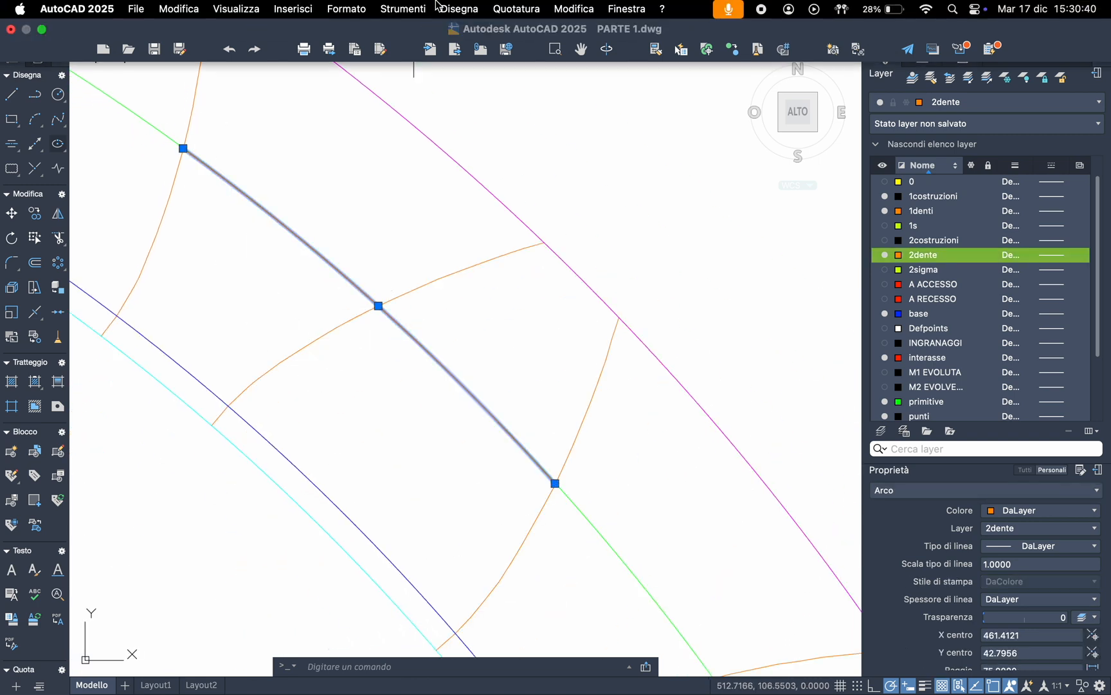
{"action": "left_click", "coordinate": [477, 10]}
{"action": "left_click", "coordinate": [518, 107]}
{"action": "left_click", "coordinate": [337, 269]}
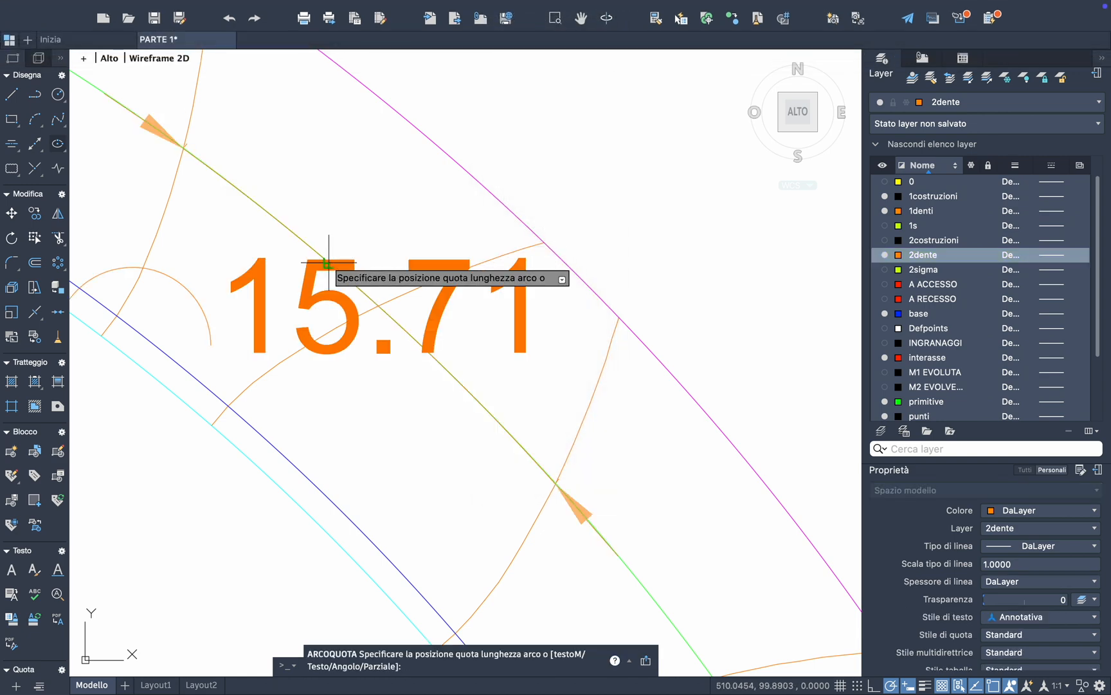
{"action": "scroll", "coordinate": [441, 178], "scroll_direction": "down", "scroll_amount": 5}
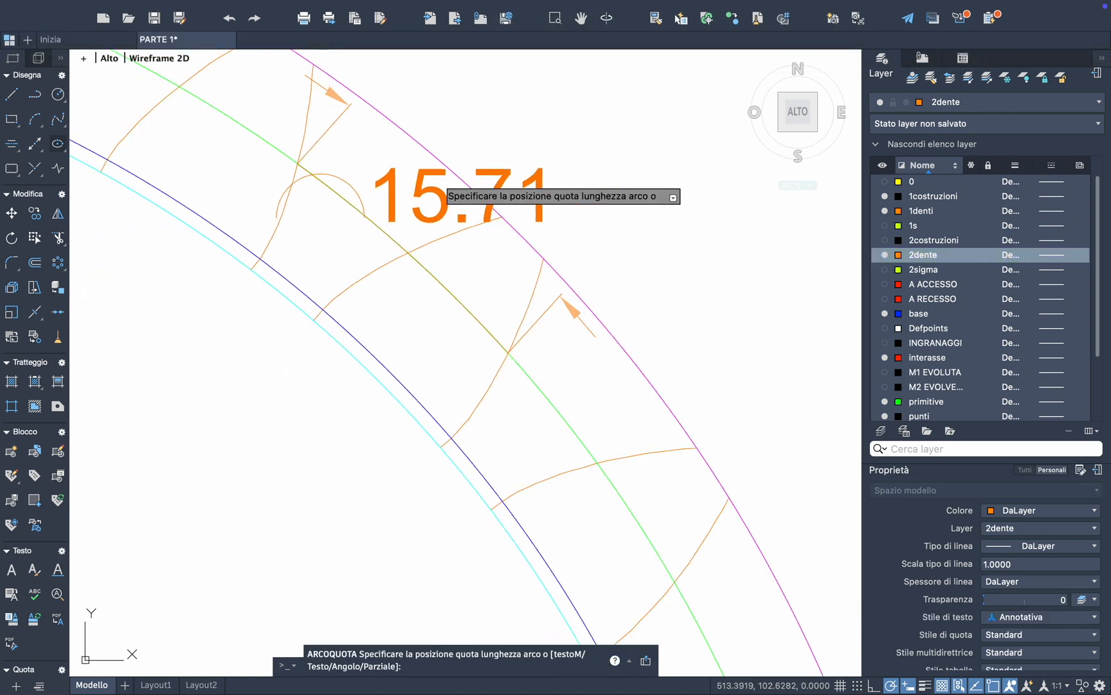
{"action": "left_click", "coordinate": [473, 166]}
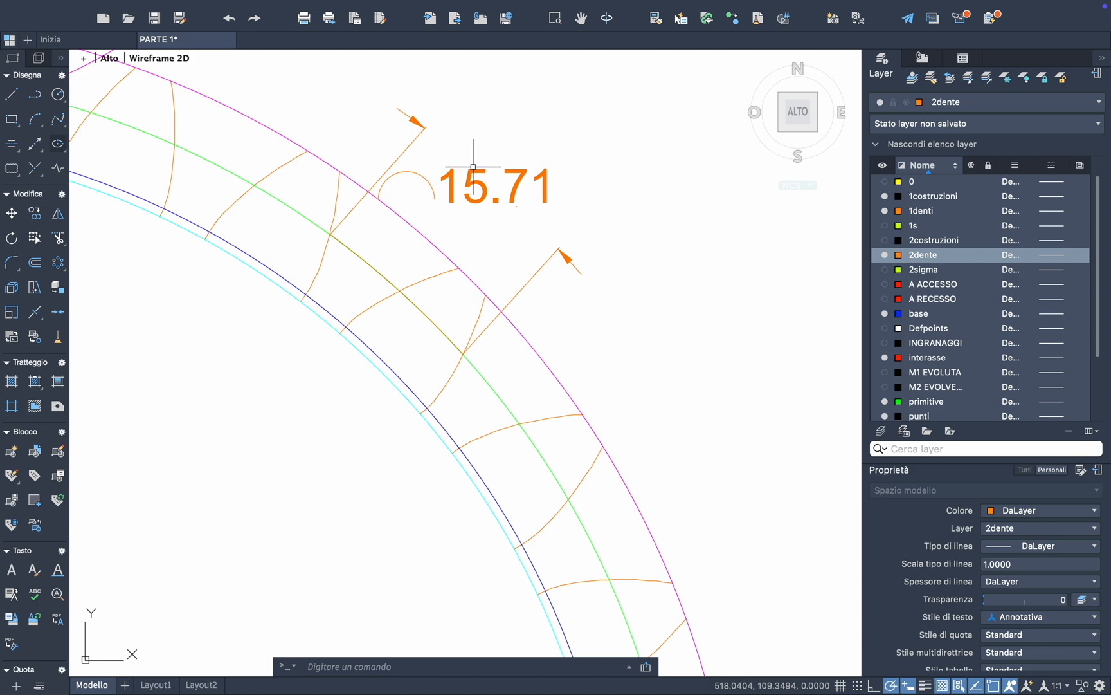
{"action": "left_click", "coordinate": [520, 179]}
{"action": "key", "text": "Delete"}
{"action": "scroll", "coordinate": [346, 243], "scroll_direction": "down", "scroll_amount": 3}
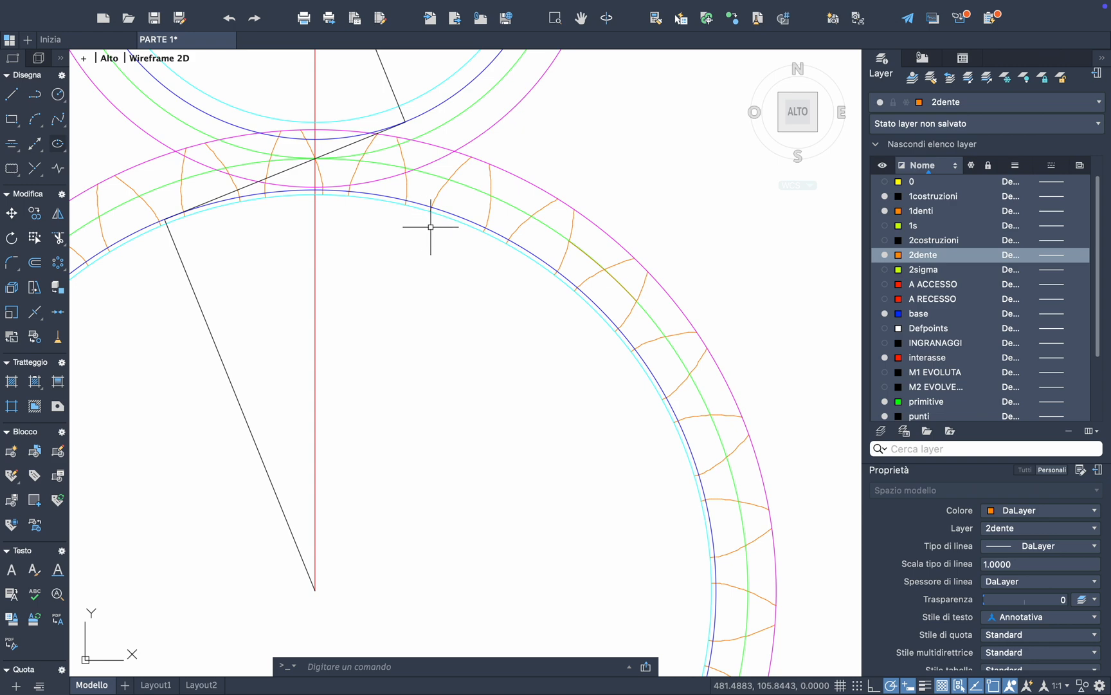
Explode the lower gear's polar array of teeth into separate objects
{"action": "scroll", "coordinate": [509, 199], "scroll_direction": "up", "scroll_amount": 2}
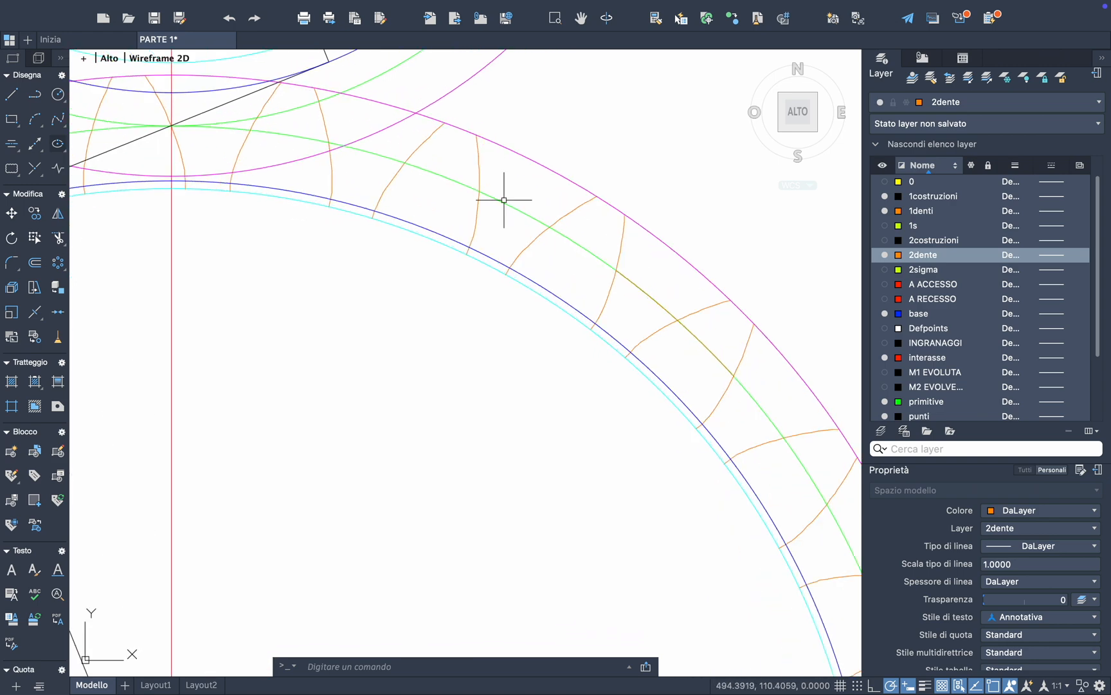
{"action": "scroll", "coordinate": [504, 200], "scroll_direction": "down", "scroll_amount": 2}
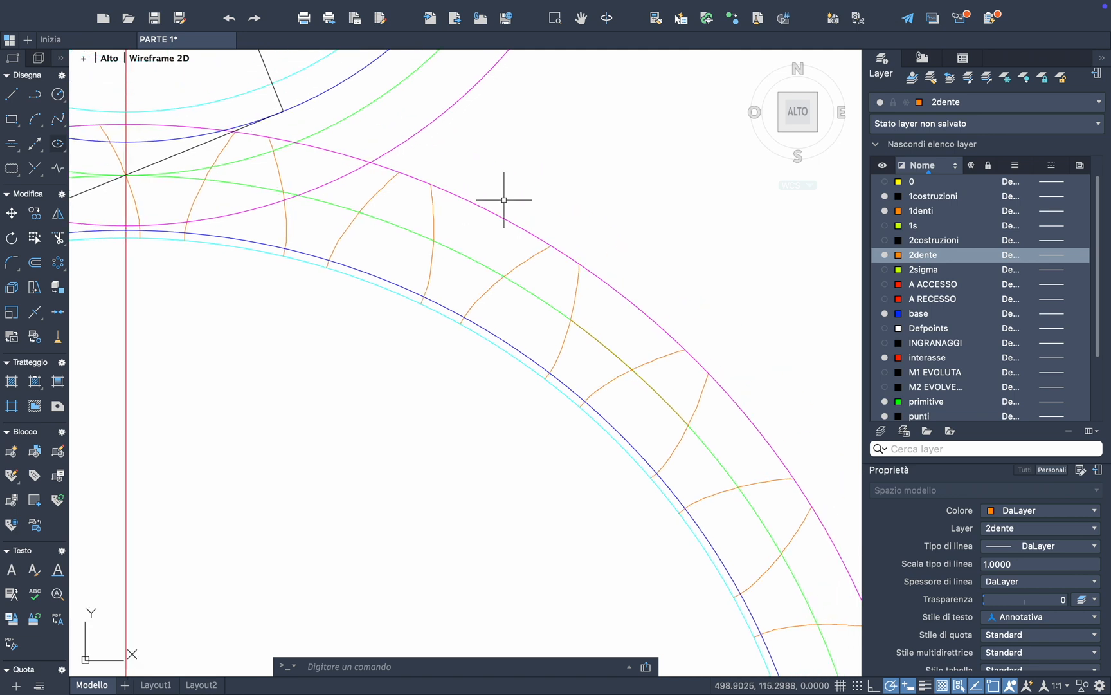
{"action": "scroll", "coordinate": [504, 200], "scroll_direction": "up", "scroll_amount": 3}
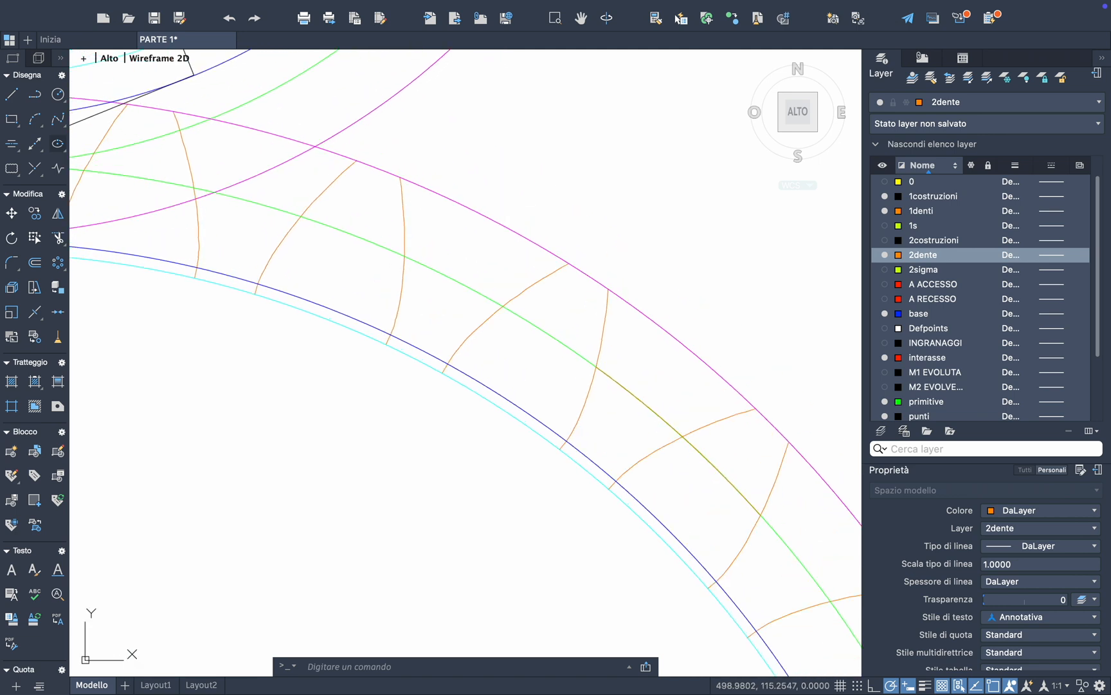
{"action": "left_click", "coordinate": [36, 119]}
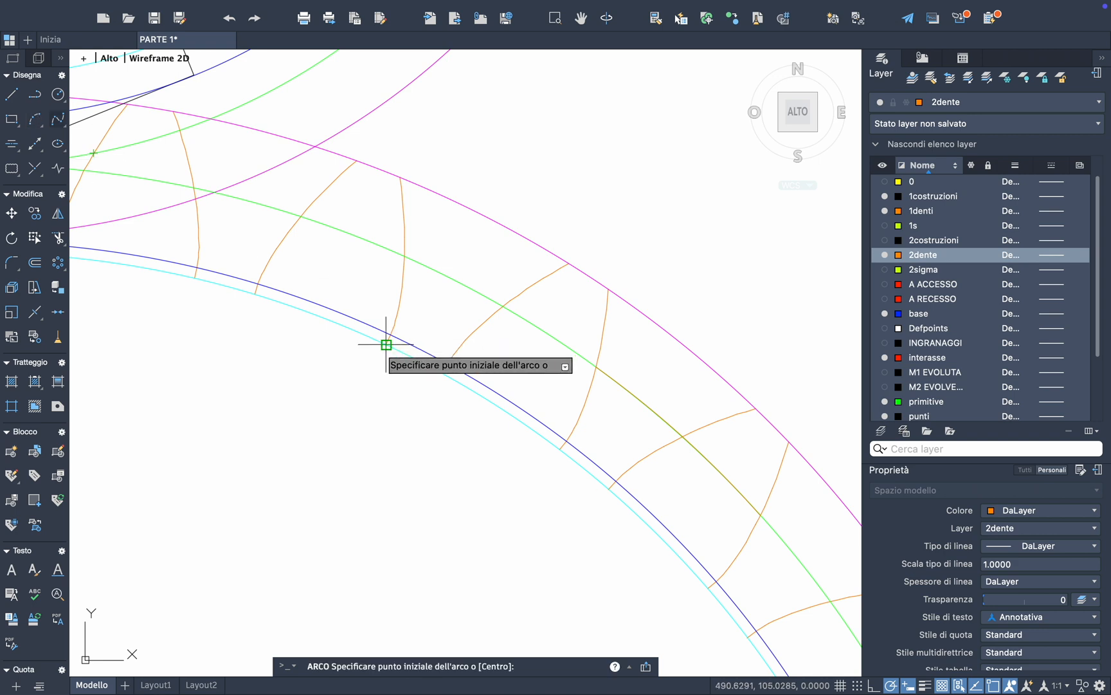
{"action": "key", "text": "Escape"}
{"action": "left_click", "coordinate": [395, 315]}
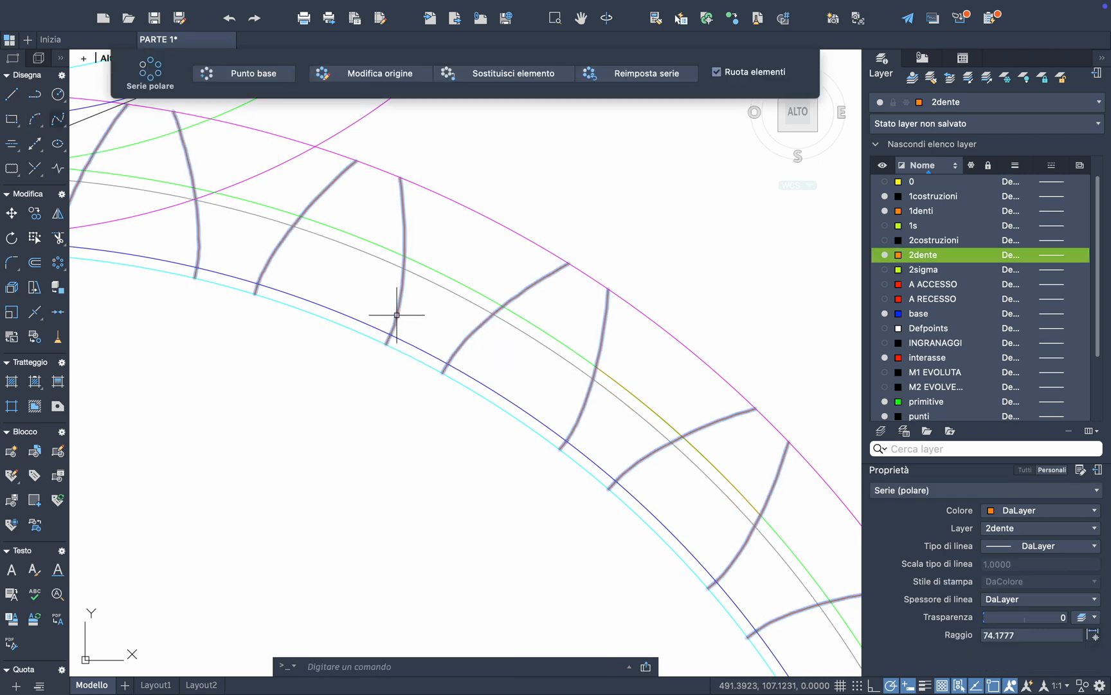
{"action": "type", "text": "es"}
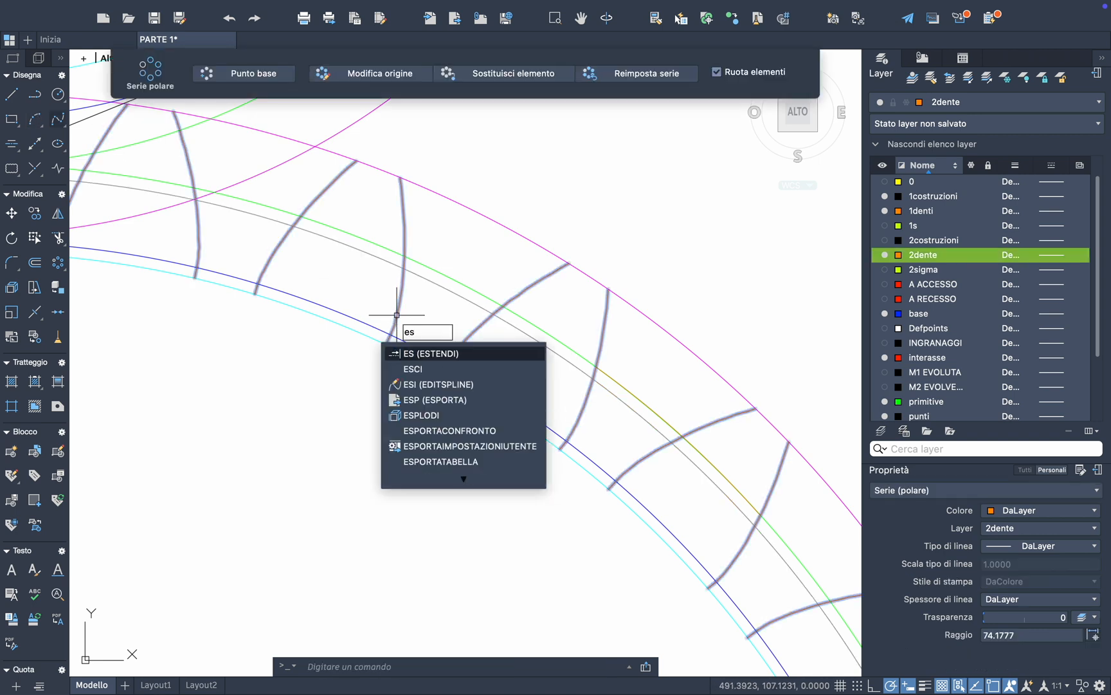
{"action": "key", "text": "Down"}
{"action": "key", "text": "Down"}
{"action": "key", "text": "Down"}
{"action": "key", "text": "Down"}
{"action": "key", "text": "Return"}
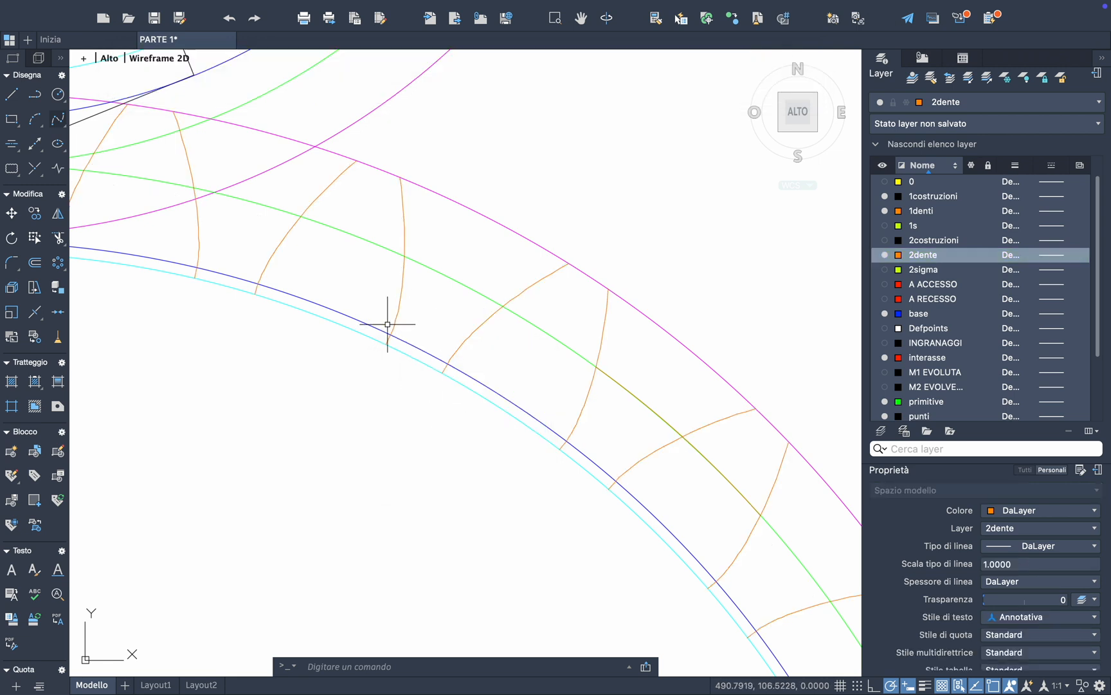
Draw a three-point arc on the root circle across the gap between the second and third teeth right of the pitch point, trimming its part under the third tooth
{"action": "left_click", "coordinate": [36, 124]}
{"action": "left_click", "coordinate": [387, 345]}
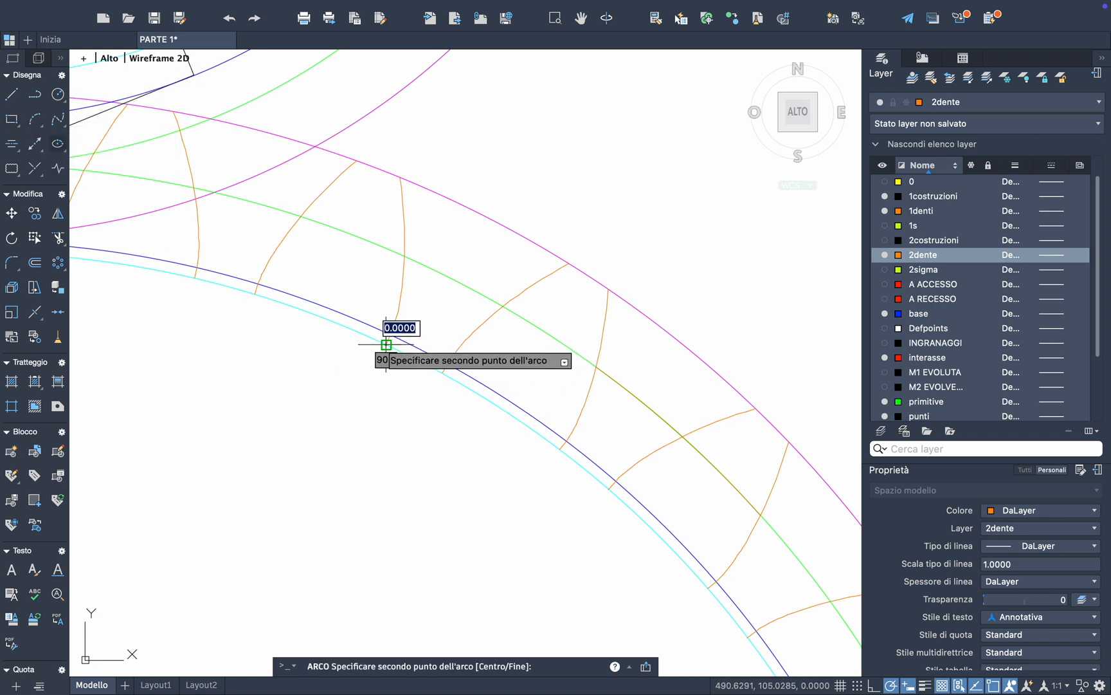
{"action": "left_click", "coordinate": [443, 373]}
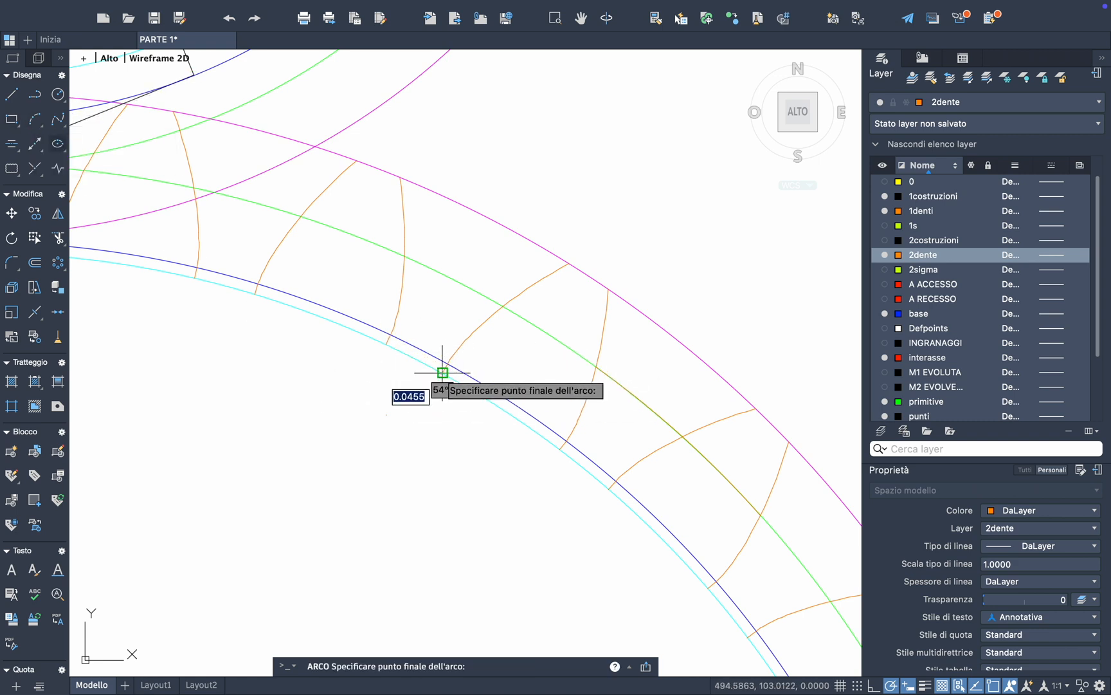
{"action": "left_click", "coordinate": [556, 448]}
{"action": "key", "text": "Return"}
{"action": "key", "text": "Escape"}
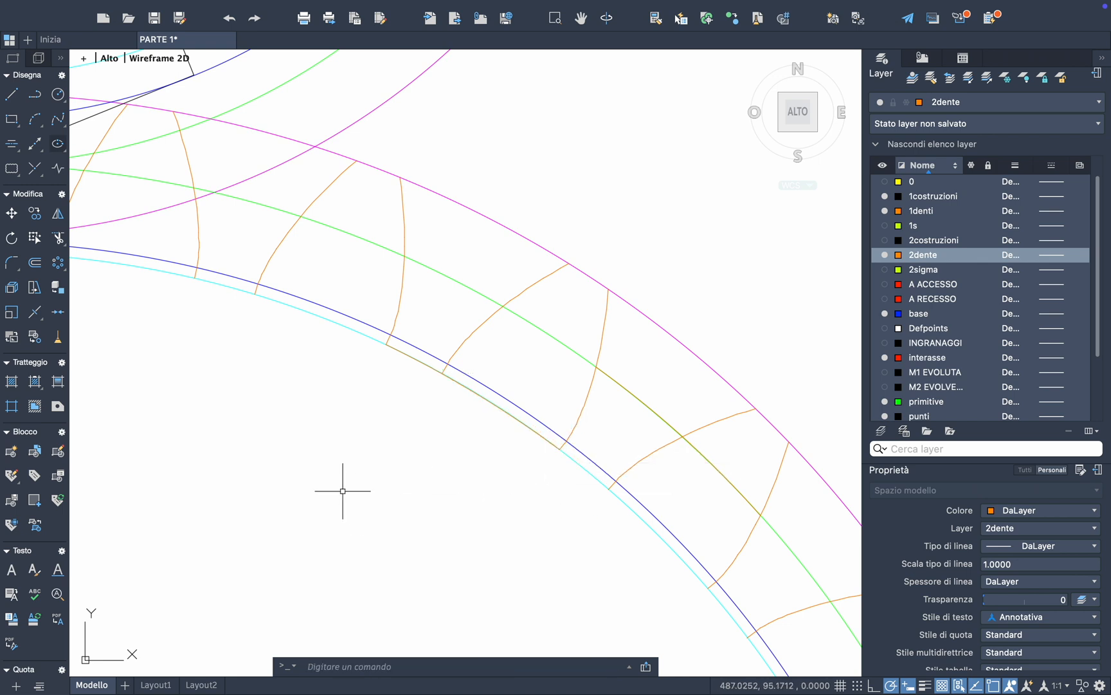
{"action": "left_click", "coordinate": [58, 238]}
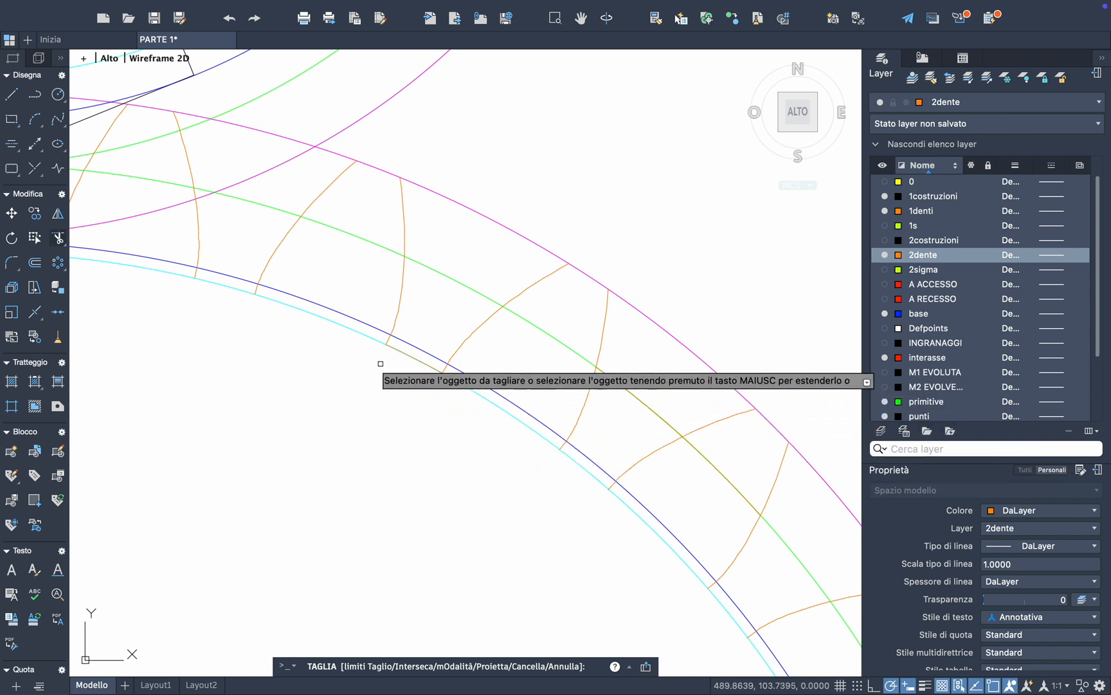
{"action": "key", "text": "Escape"}
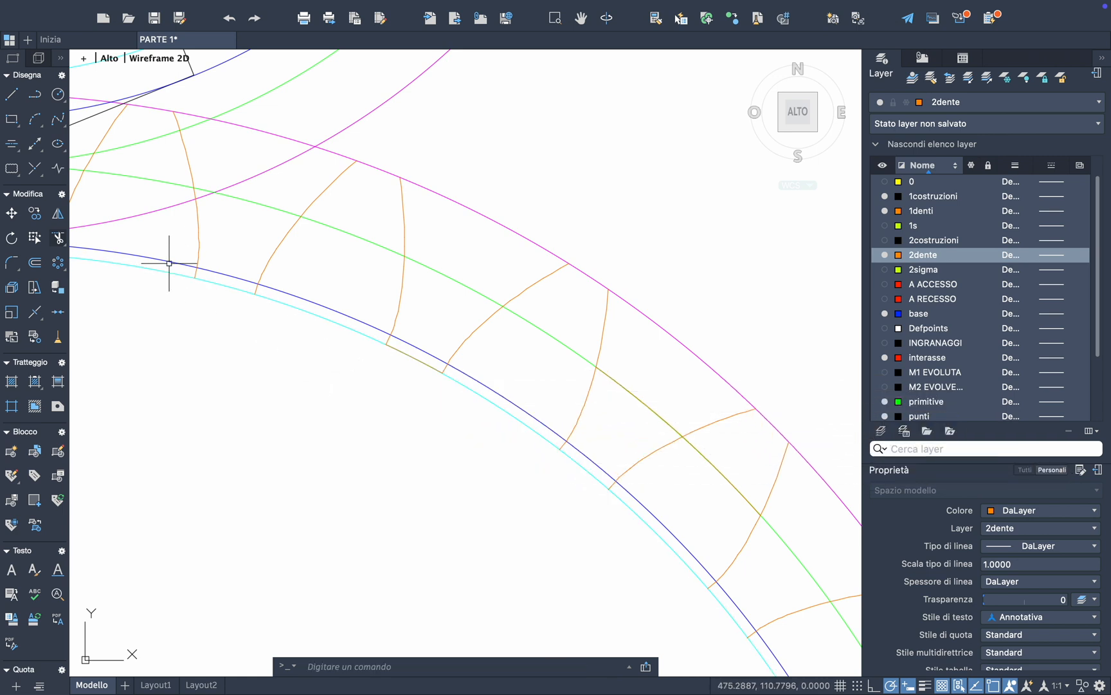
Draw a three-point root-circle arc from the second tooth's left foot to the first tooth's left foot, and trim the portion under the first tooth
{"action": "left_click", "coordinate": [36, 120]}
{"action": "left_click", "coordinate": [255, 294]}
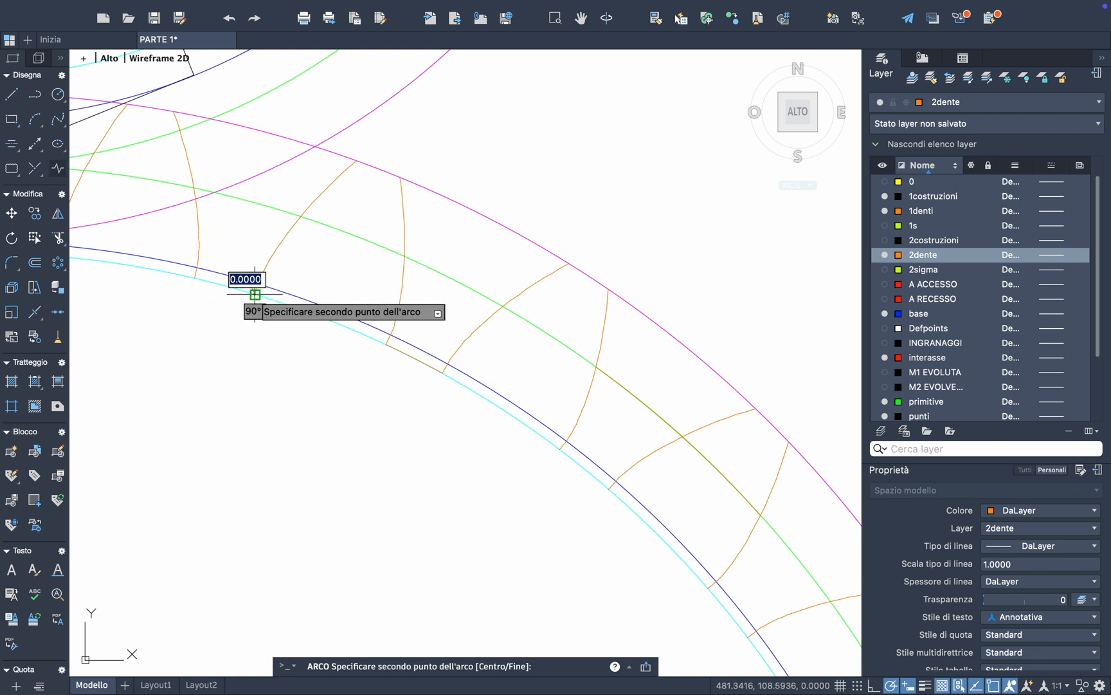
{"action": "scroll", "coordinate": [199, 269], "scroll_direction": "up", "scroll_amount": 4}
{"action": "left_click", "coordinate": [199, 270]}
{"action": "scroll", "coordinate": [385, 310], "scroll_direction": "up", "scroll_amount": 3}
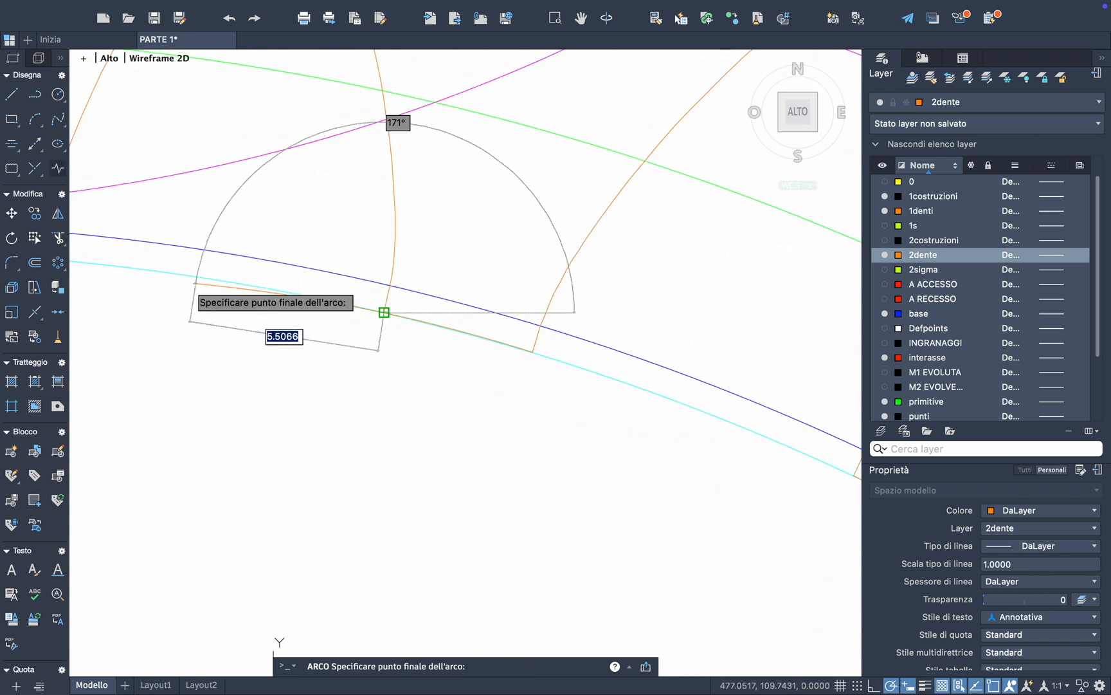
{"action": "left_click", "coordinate": [184, 272]}
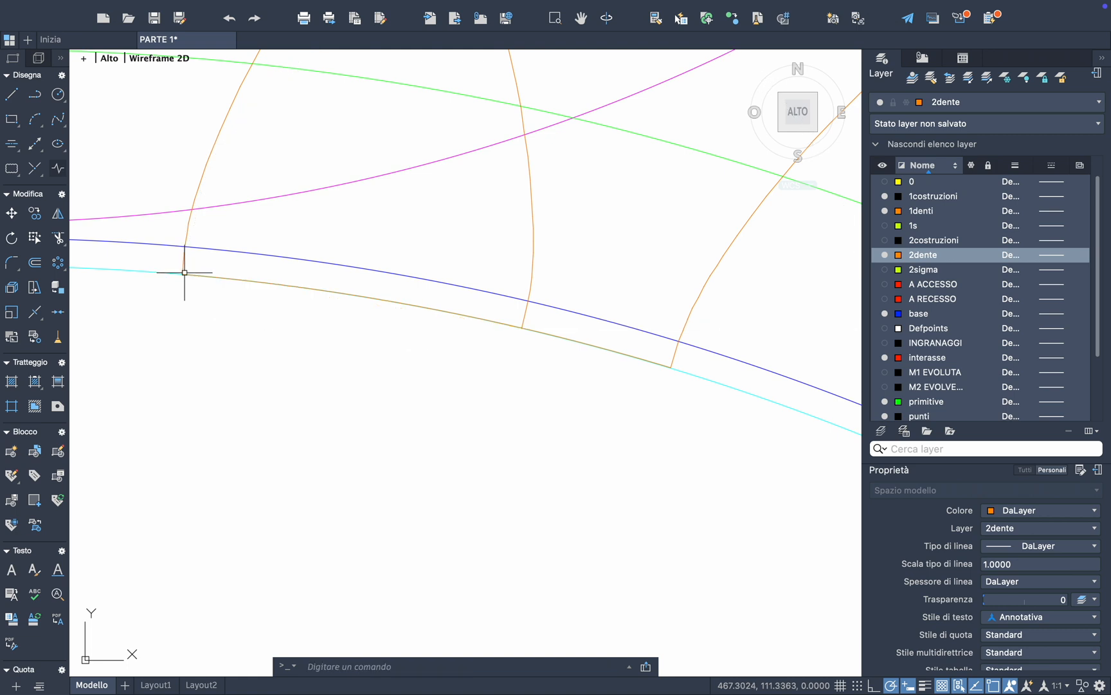
{"action": "left_click", "coordinate": [59, 238]}
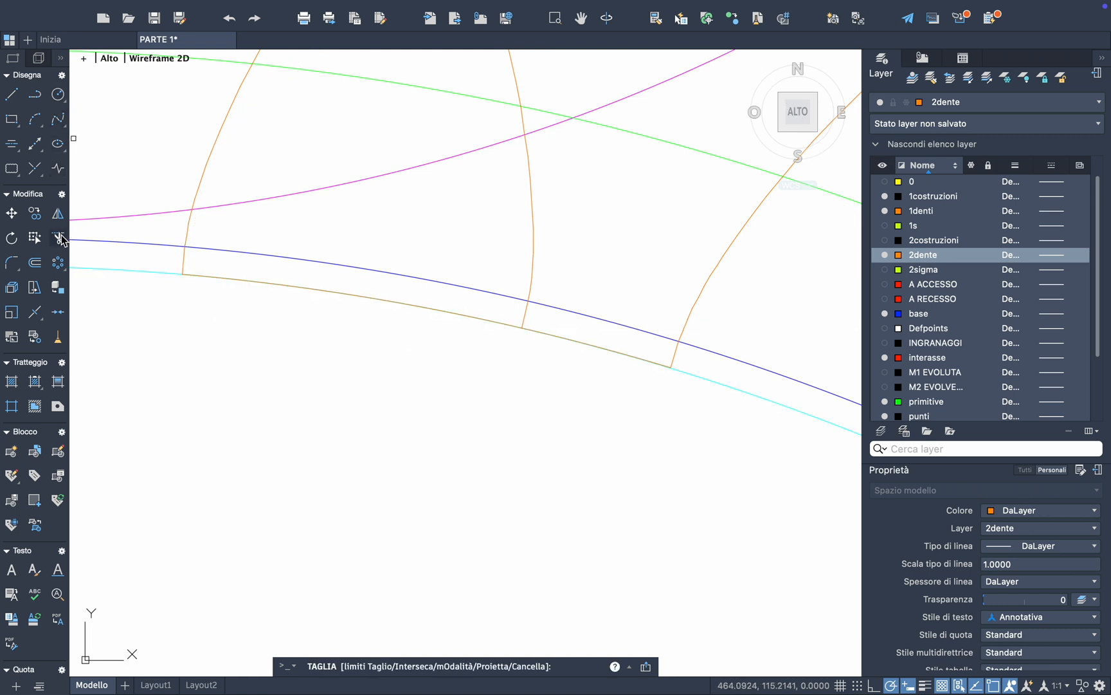
{"action": "left_click", "coordinate": [388, 303]}
{"action": "scroll", "coordinate": [512, 420], "scroll_direction": "right", "scroll_amount": 8}
{"action": "key", "text": "Escape"}
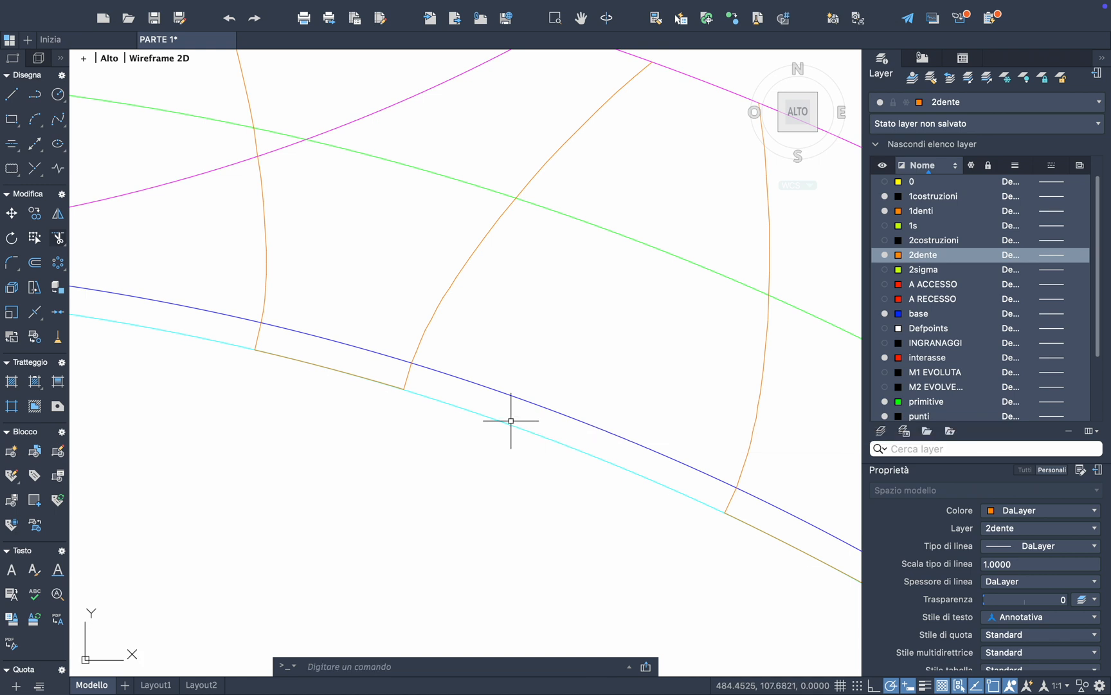
Try to fillet the corner between the second tooth's right root line and the adjoining root arc with radius 1
{"action": "scroll", "coordinate": [510, 422], "scroll_direction": "right", "scroll_amount": 3}
{"action": "scroll", "coordinate": [510, 422], "scroll_direction": "down", "scroll_amount": 2}
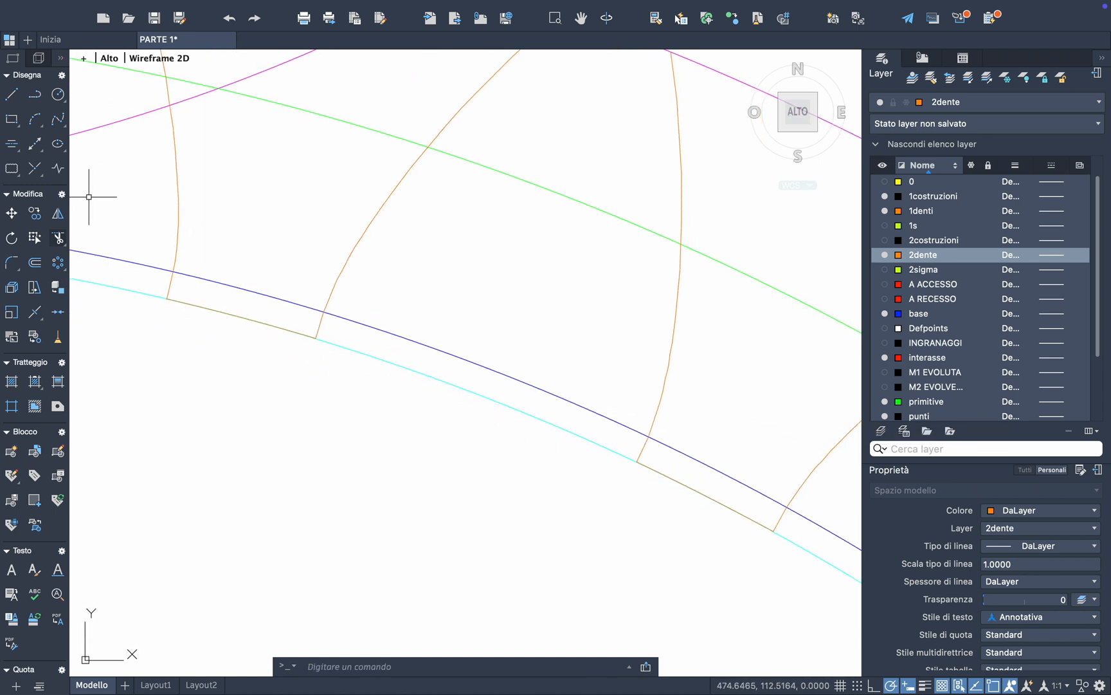
{"action": "left_click", "coordinate": [15, 260]}
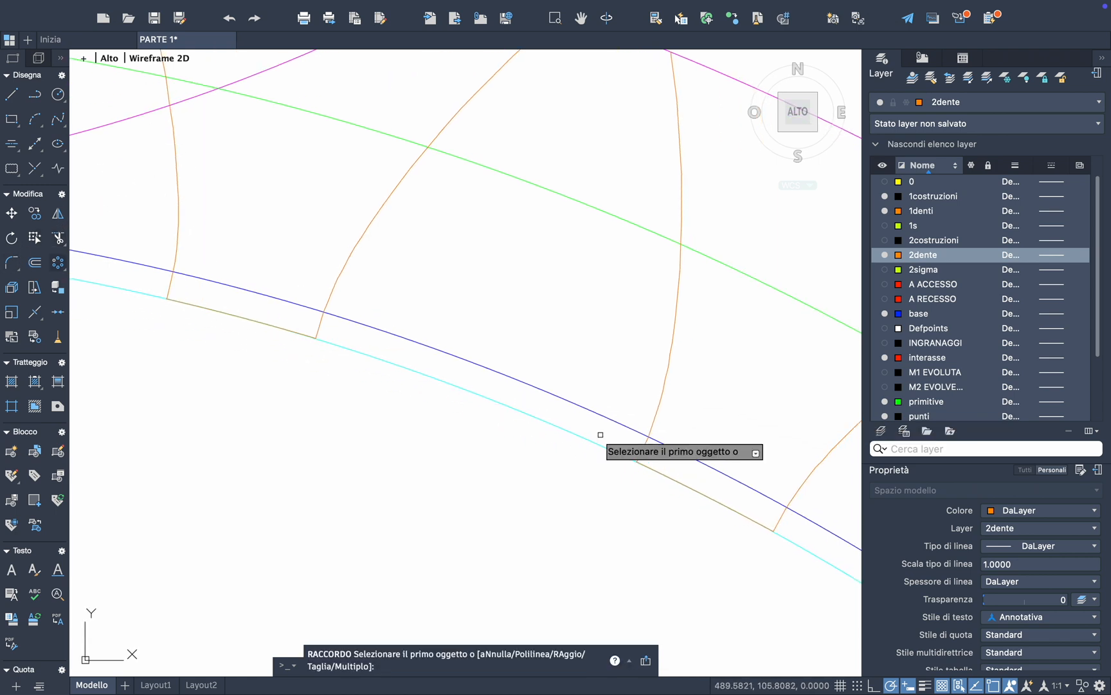
{"action": "left_click", "coordinate": [644, 445]}
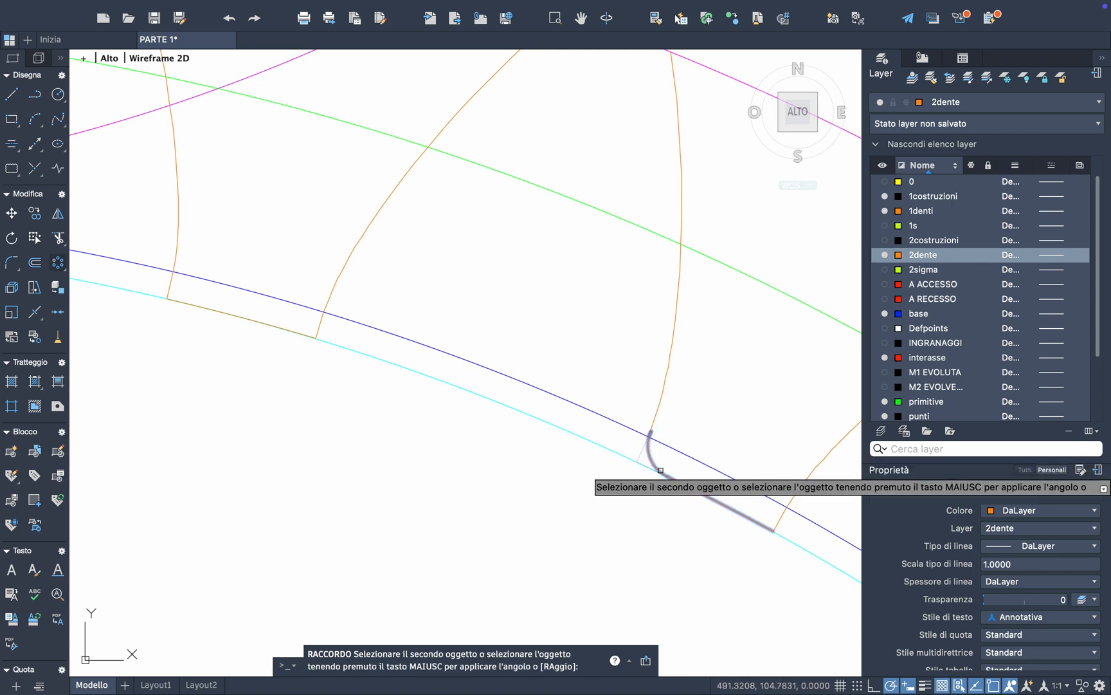
{"action": "left_click", "coordinate": [661, 470]}
{"action": "scroll", "coordinate": [660, 470], "scroll_direction": "down", "scroll_amount": 2}
{"action": "scroll", "coordinate": [661, 470], "scroll_direction": "up", "scroll_amount": 4}
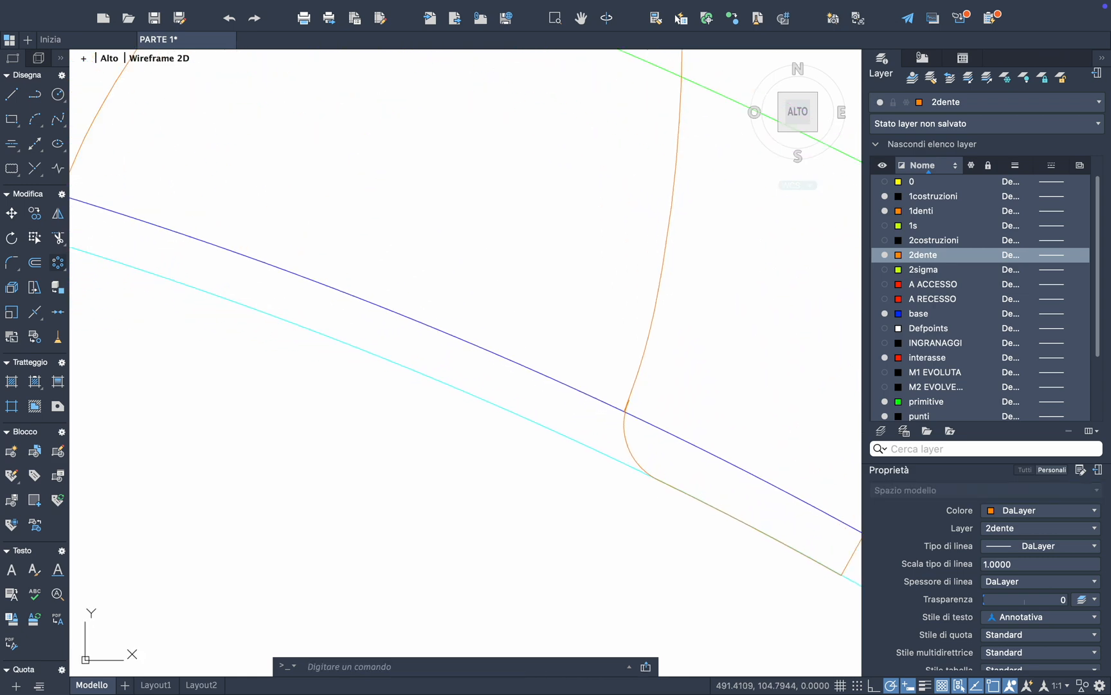
{"action": "scroll", "coordinate": [660, 471], "scroll_direction": "down", "scroll_amount": 1}
{"action": "scroll", "coordinate": [598, 343], "scroll_direction": "down", "scroll_amount": 3}
{"action": "scroll", "coordinate": [599, 344], "scroll_direction": "right", "scroll_amount": 3}
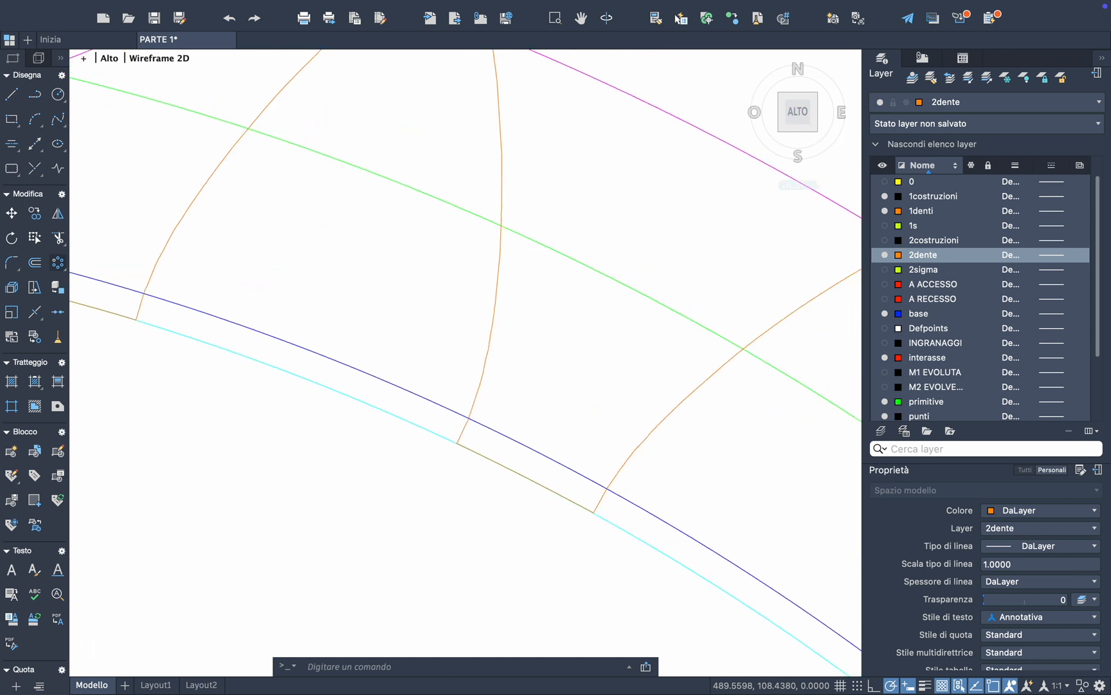
{"action": "left_click", "coordinate": [12, 262]}
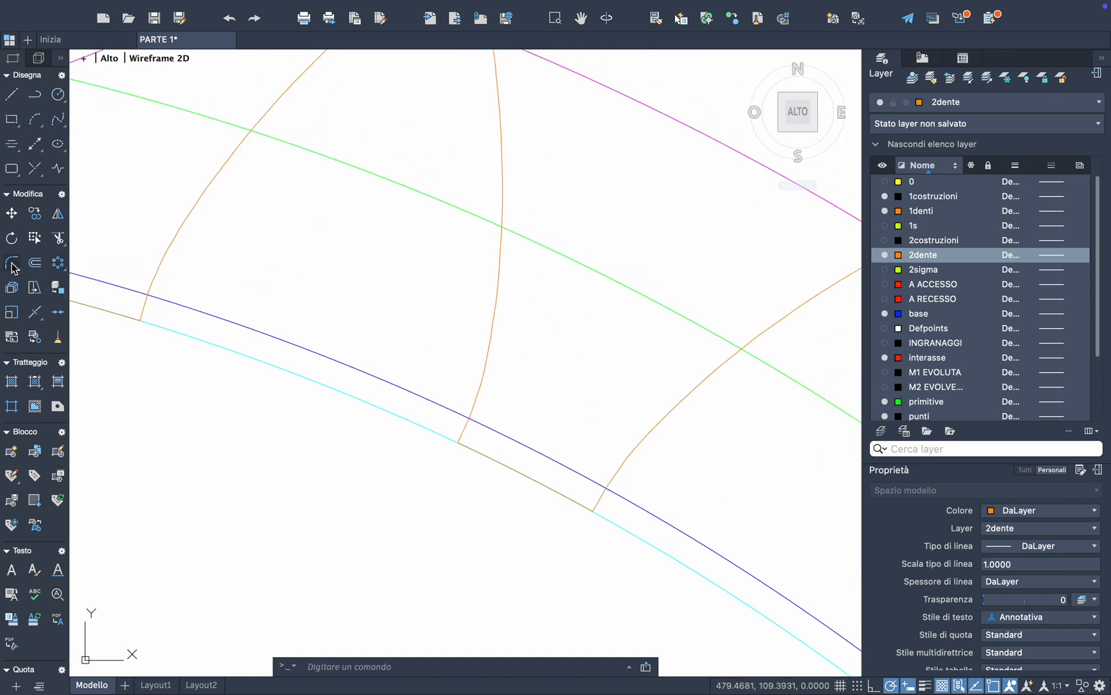
{"action": "left_click", "coordinate": [464, 430]}
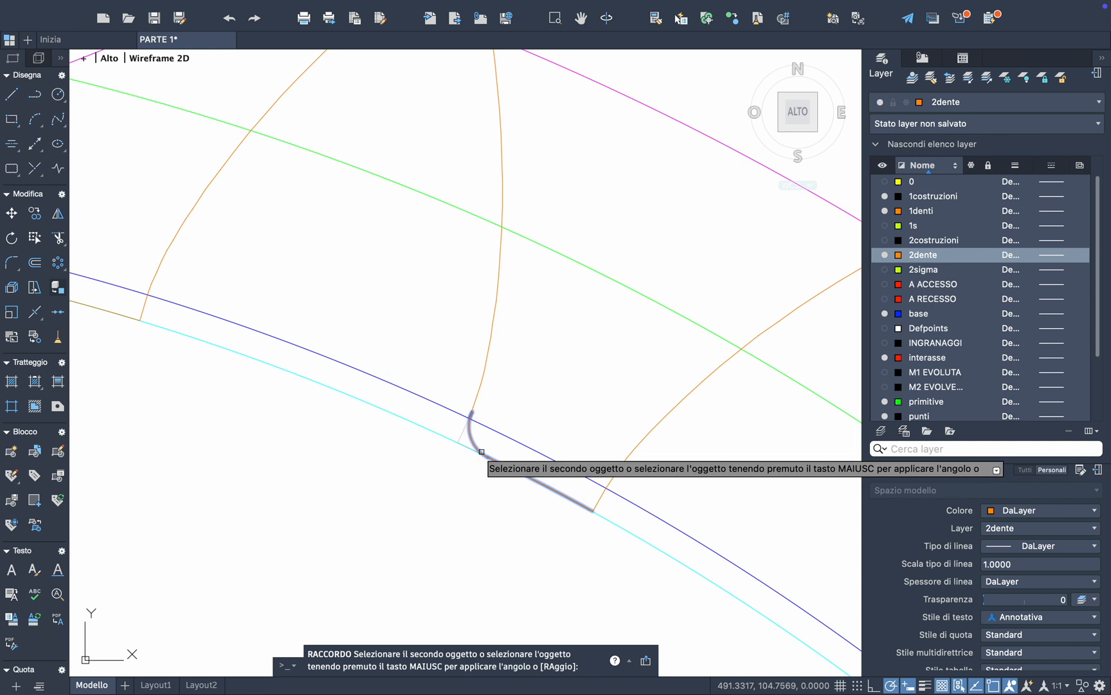
{"action": "left_click", "coordinate": [482, 451]}
{"action": "scroll", "coordinate": [482, 451], "scroll_direction": "up", "scroll_amount": 1}
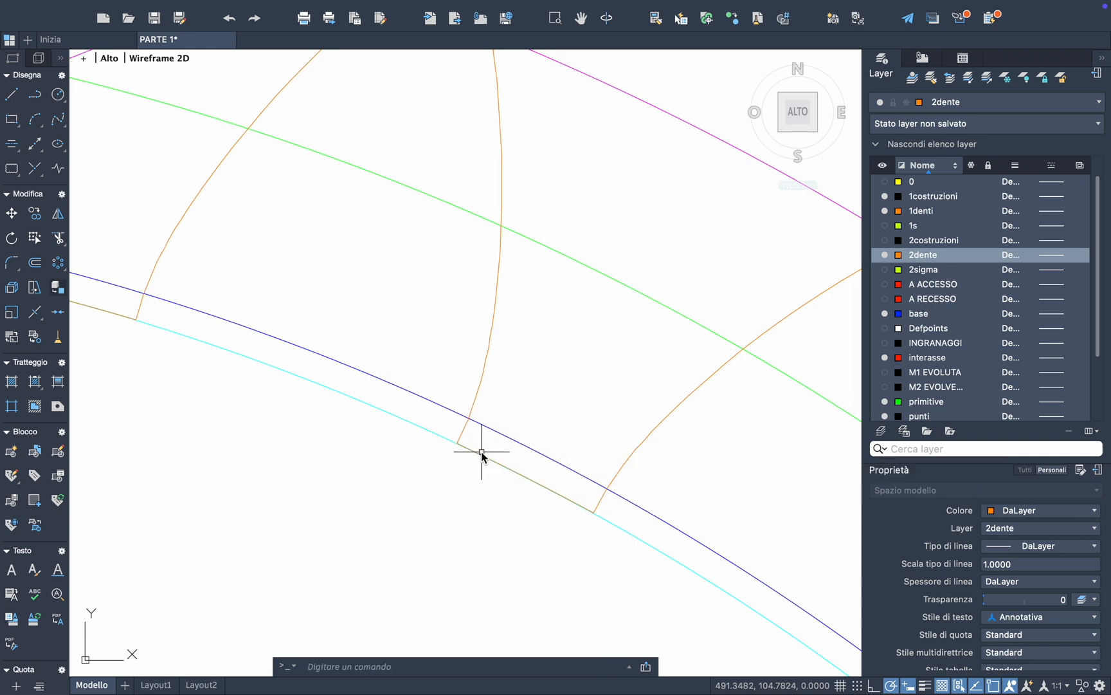
Fillet the corner between the second tooth's right root line and the adjoining root arc with radius 0.5
{"action": "left_click", "coordinate": [19, 263]}
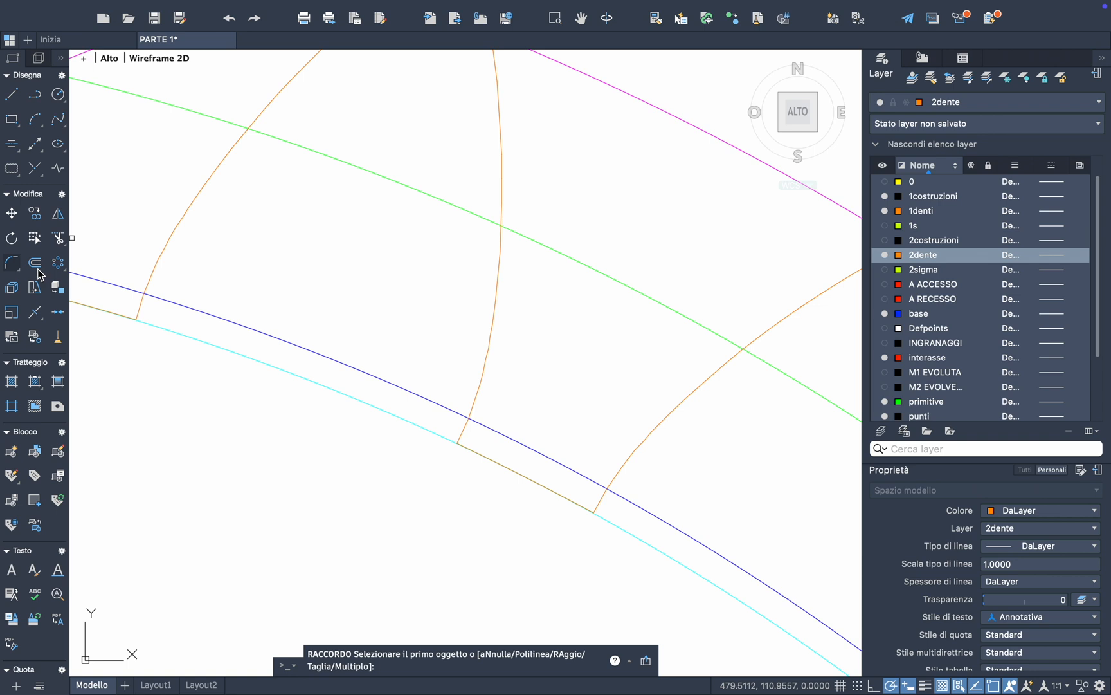
{"action": "left_click", "coordinate": [465, 429]}
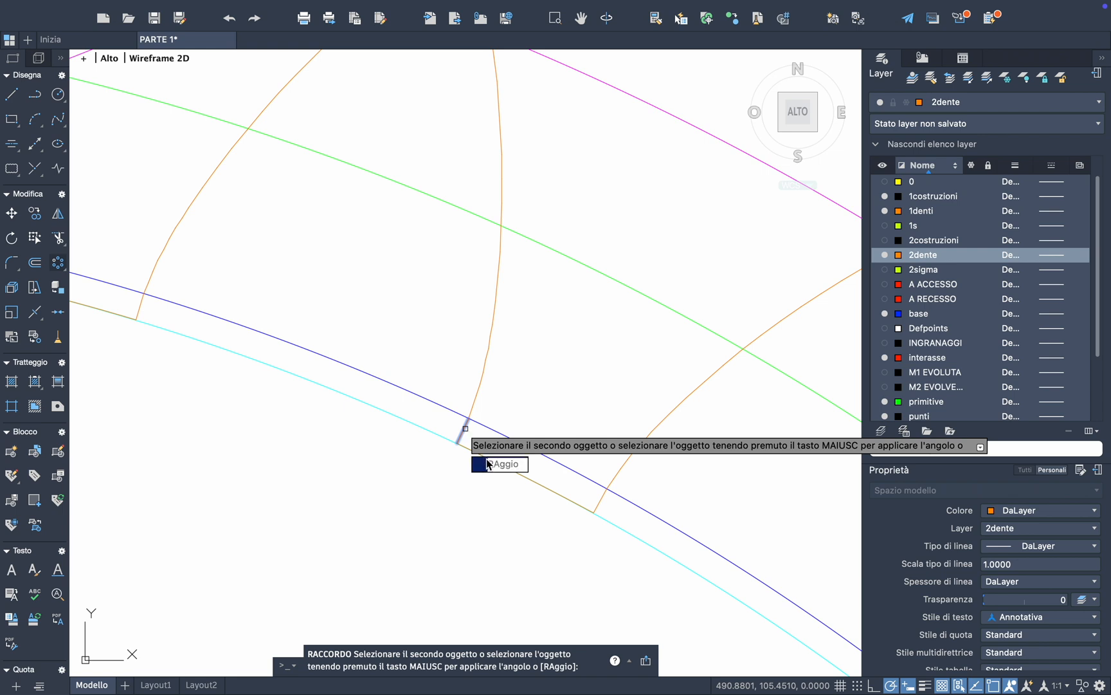
{"action": "left_click", "coordinate": [488, 464]}
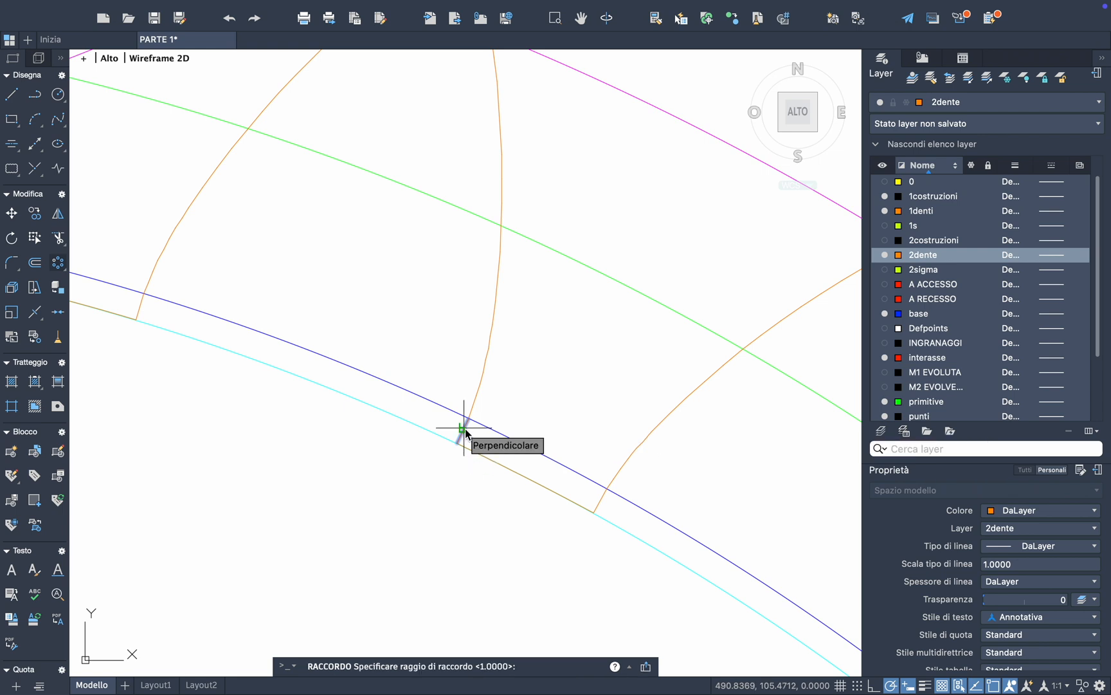
{"action": "type", "text": "0"}
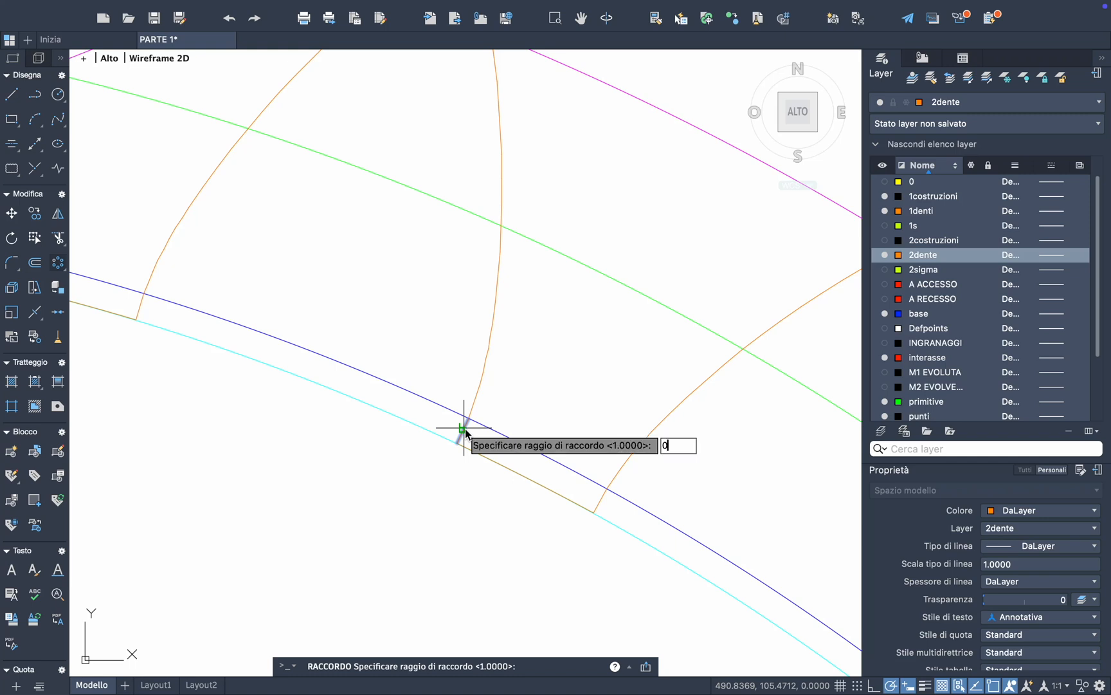
{"action": "type", "text": ".5"}
{"action": "key", "text": "Return"}
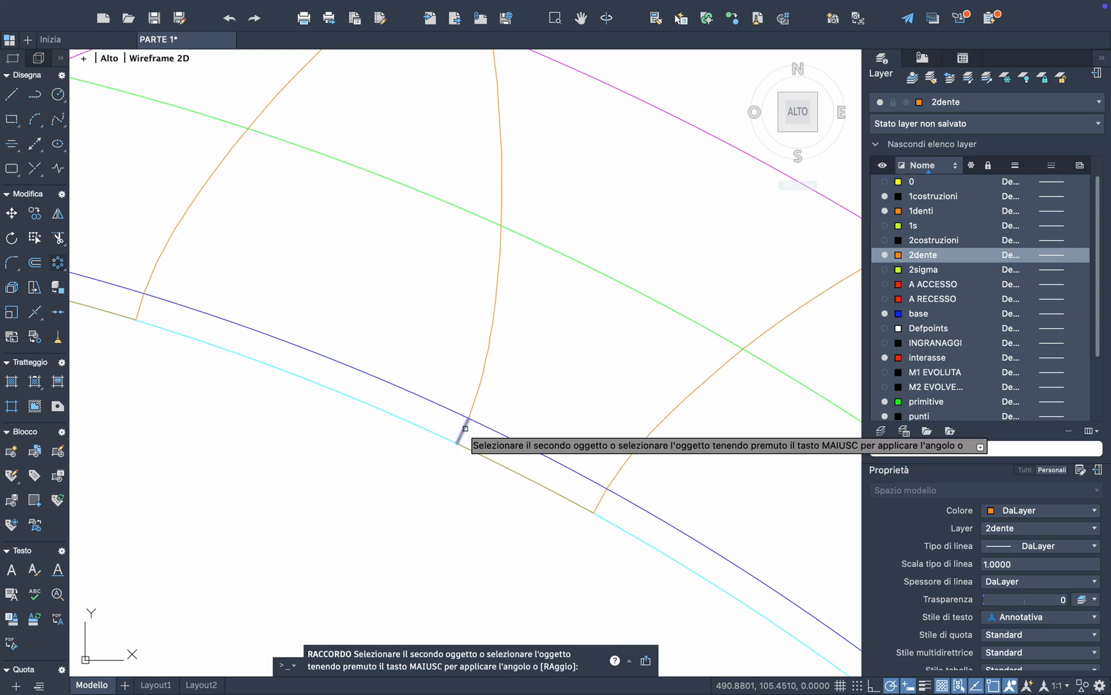
{"action": "left_click", "coordinate": [473, 452]}
Fillet the second tooth's left root line with the root arc beside it, using the same 0.5 radius
{"action": "scroll", "coordinate": [305, 393], "scroll_direction": "left", "scroll_amount": 3}
{"action": "key", "text": "Return"}
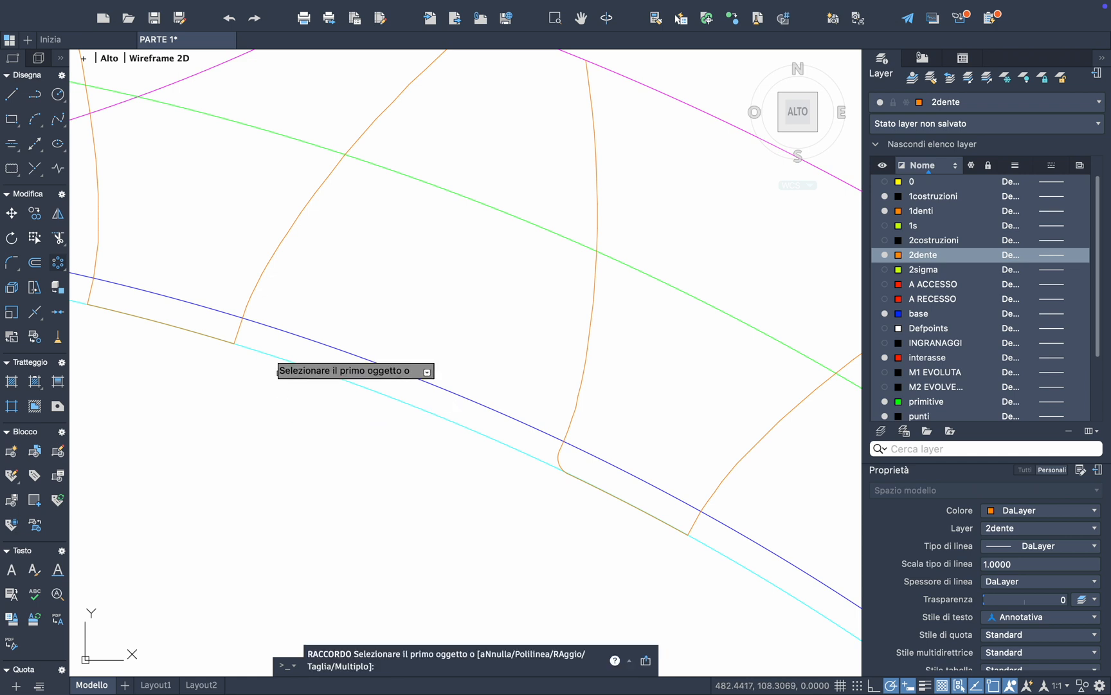
{"action": "left_click", "coordinate": [235, 331]}
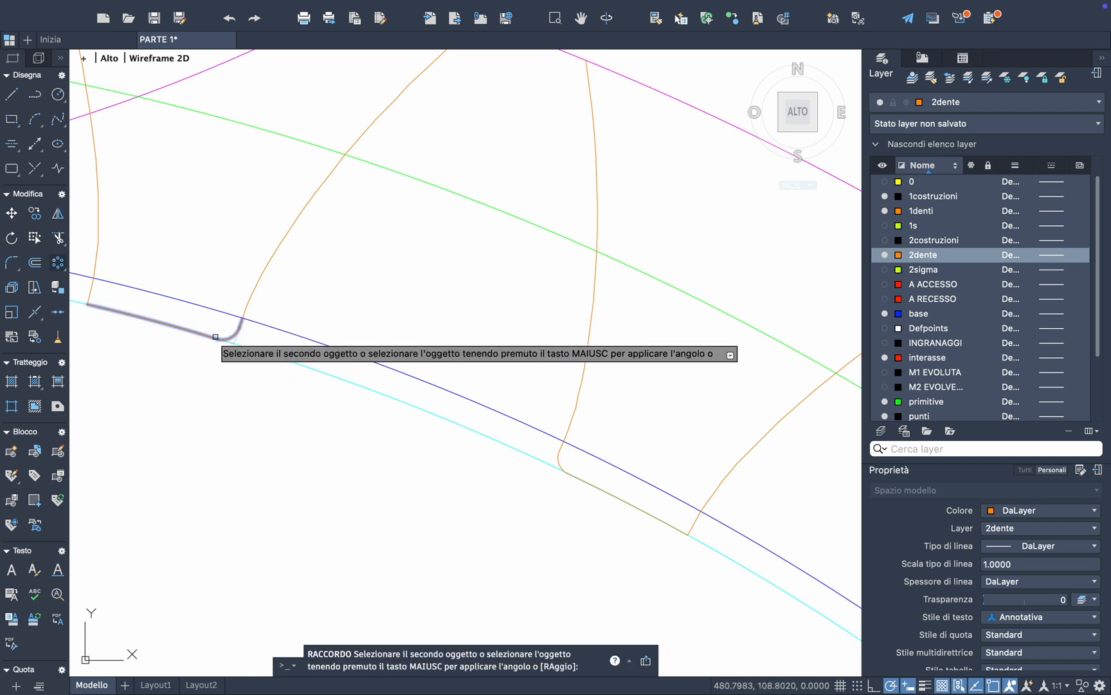
{"action": "left_click", "coordinate": [215, 337]}
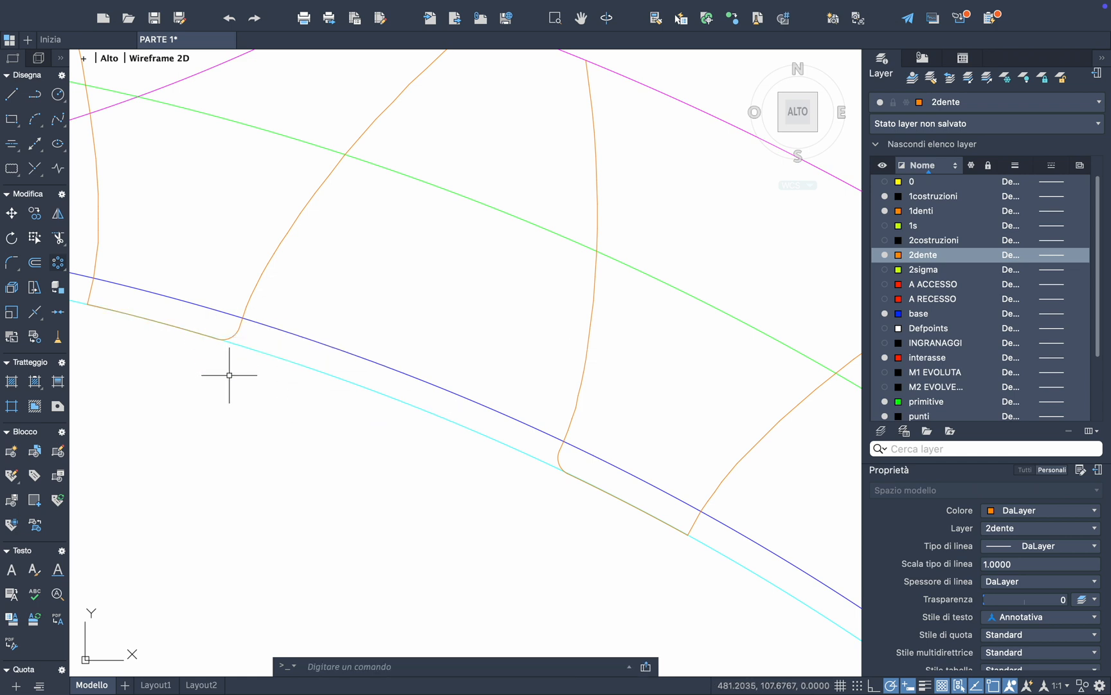
Delete the root arc in the gap between the first and second teeth right of the pitch point
{"action": "left_click", "coordinate": [151, 318]}
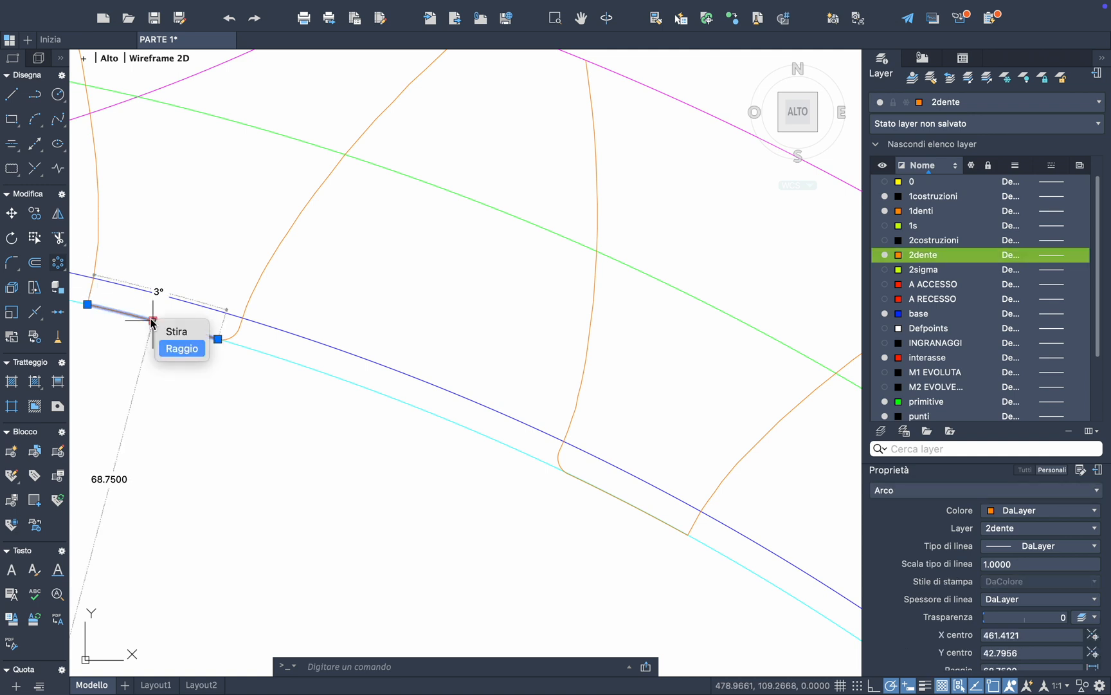
{"action": "left_click", "coordinate": [153, 321]}
{"action": "left_click", "coordinate": [165, 360]}
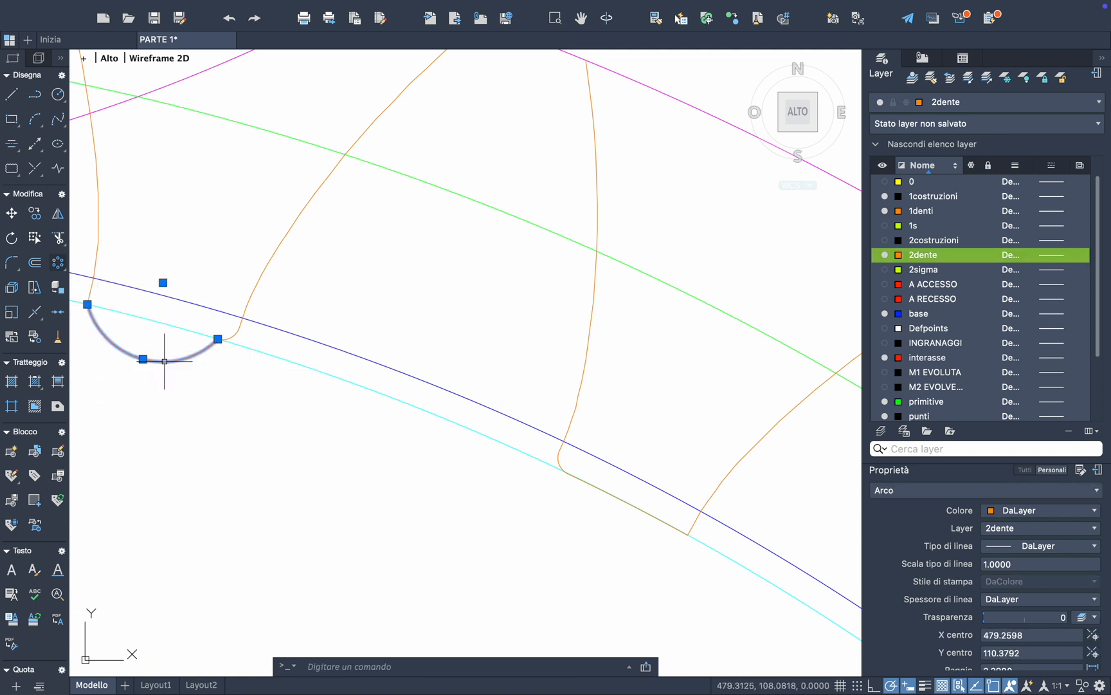
{"action": "key", "text": "Escape"}
Fillet the corner between the third tooth's left root line and the gap's root arc with radius 0.5
{"action": "scroll", "coordinate": [195, 384], "scroll_direction": "down", "scroll_amount": 3}
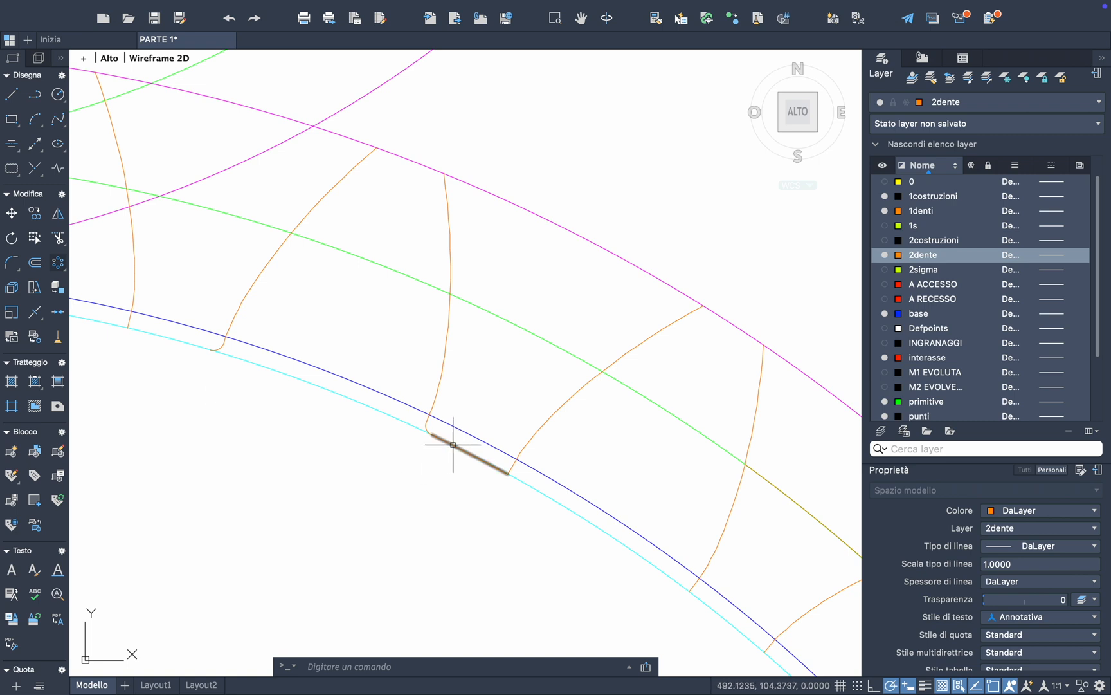
{"action": "scroll", "coordinate": [513, 465], "scroll_direction": "up", "scroll_amount": 2}
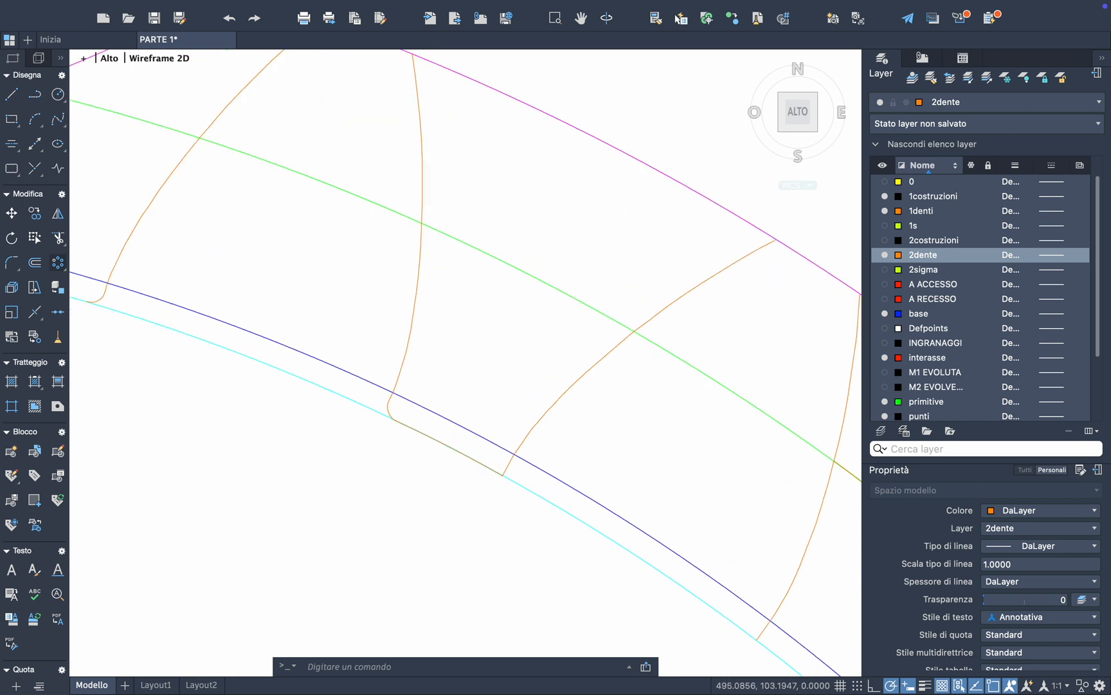
{"action": "left_click", "coordinate": [12, 264]}
{"action": "left_click", "coordinate": [507, 464]}
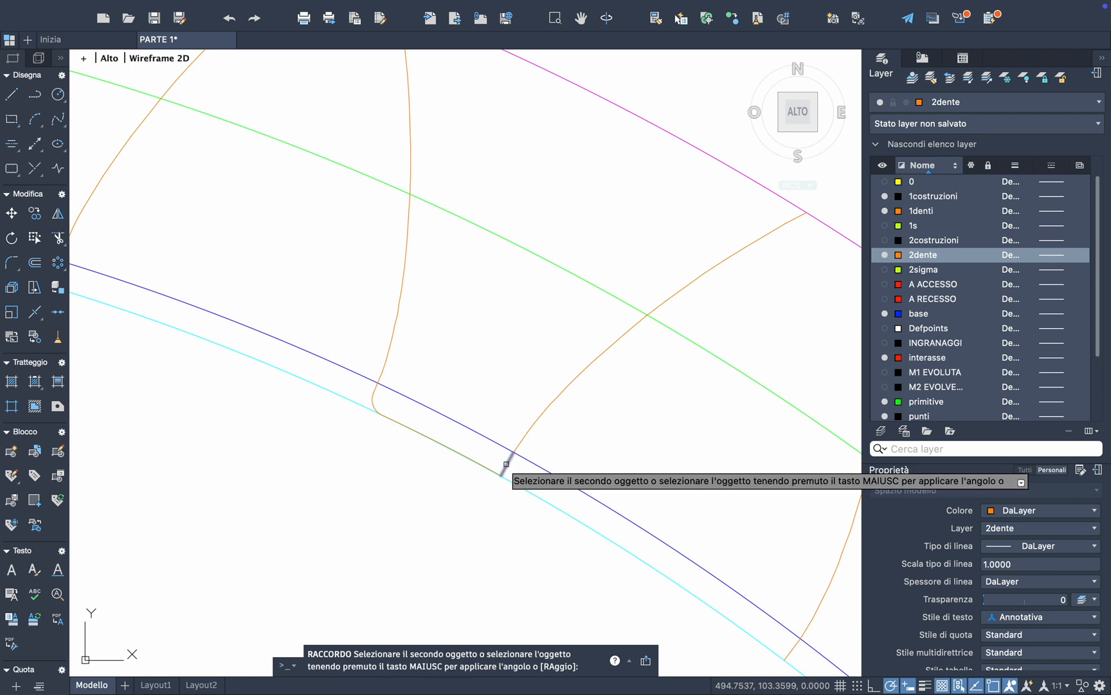
{"action": "left_click", "coordinate": [490, 468]}
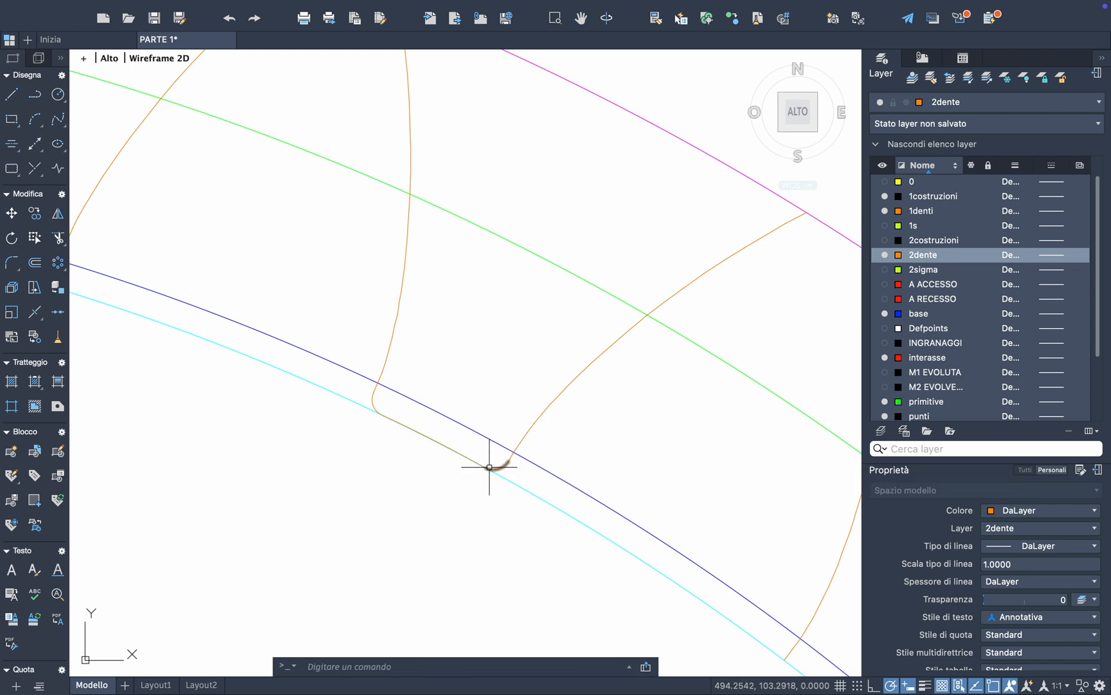
Delete the third tooth's left root fillet and its left flank spline, keeping the trimmed root arc
{"action": "left_click", "coordinate": [495, 469]}
{"action": "left_click", "coordinate": [498, 468]}
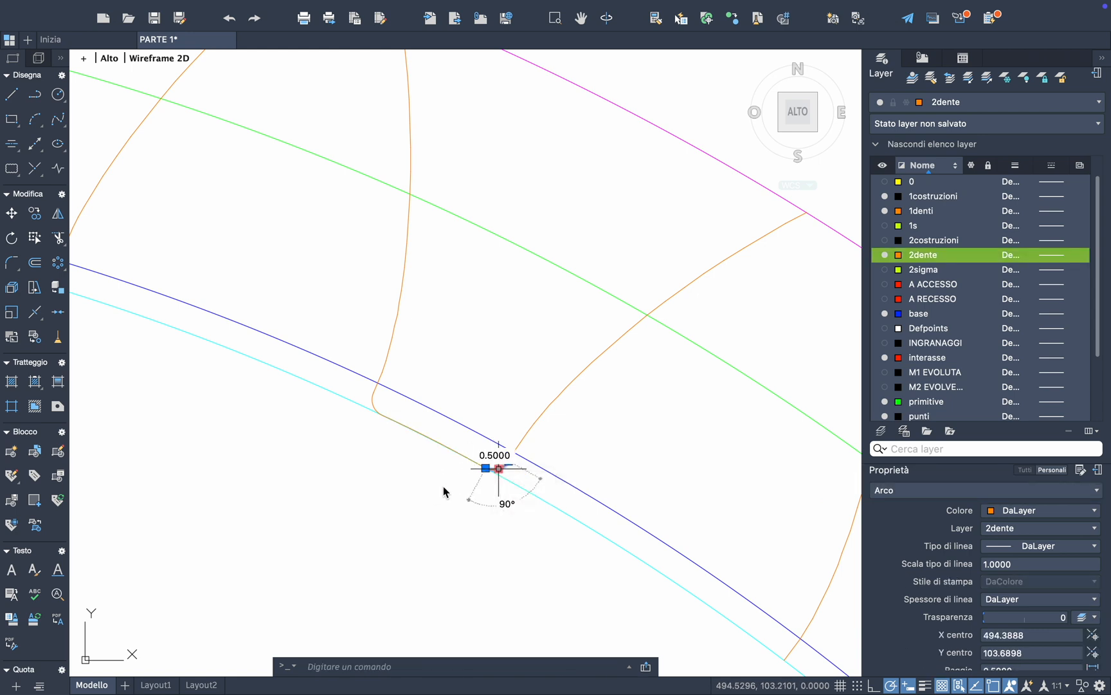
{"action": "left_click", "coordinate": [483, 495]}
{"action": "key", "text": "Escape"}
{"action": "scroll", "coordinate": [479, 516], "scroll_direction": "down", "scroll_amount": 4}
{"action": "left_click", "coordinate": [511, 463]}
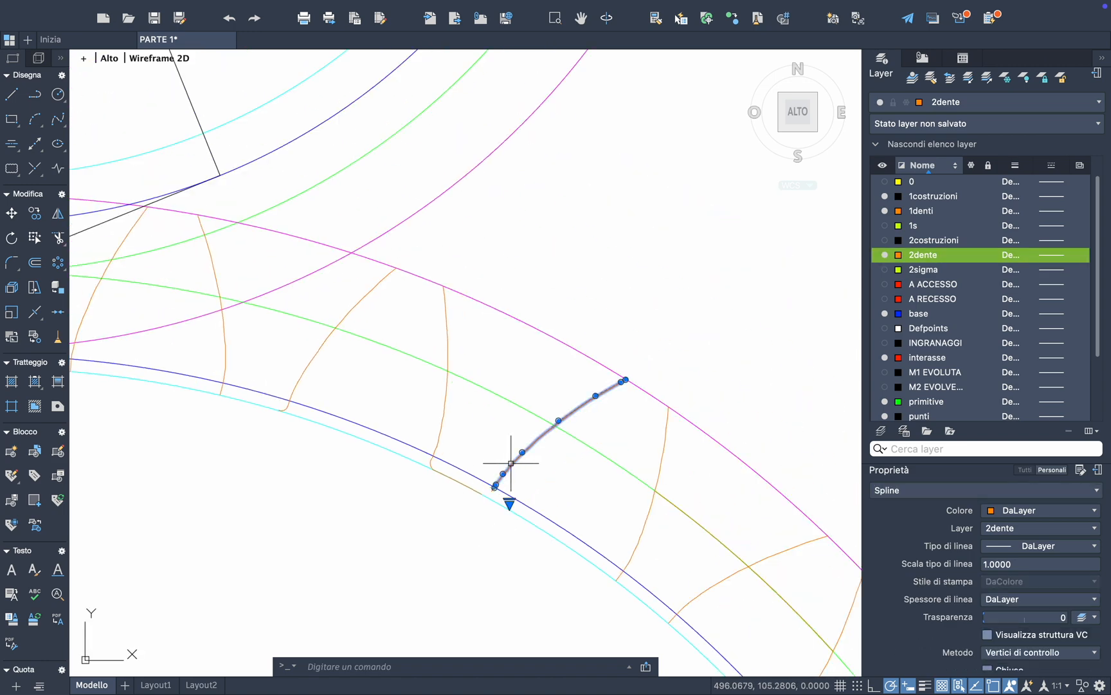
{"action": "key", "text": "Delete"}
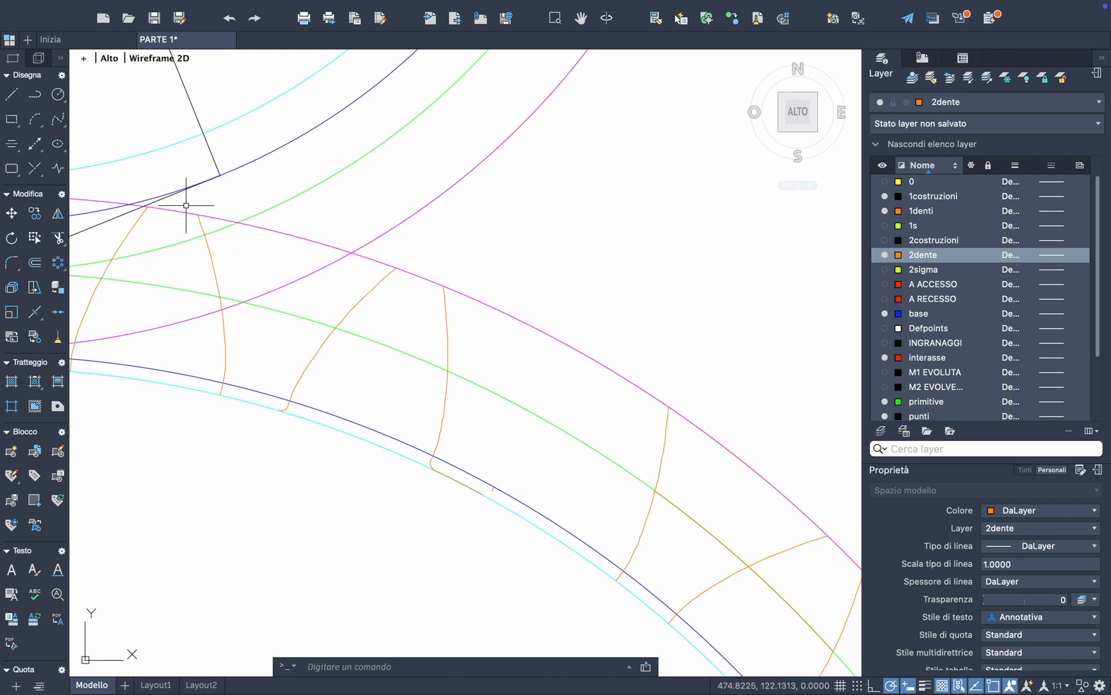
Draw a three-point tip arc on the outer circle across the second tooth, and trim the part extending past its left flank
{"action": "left_click", "coordinate": [37, 121]}
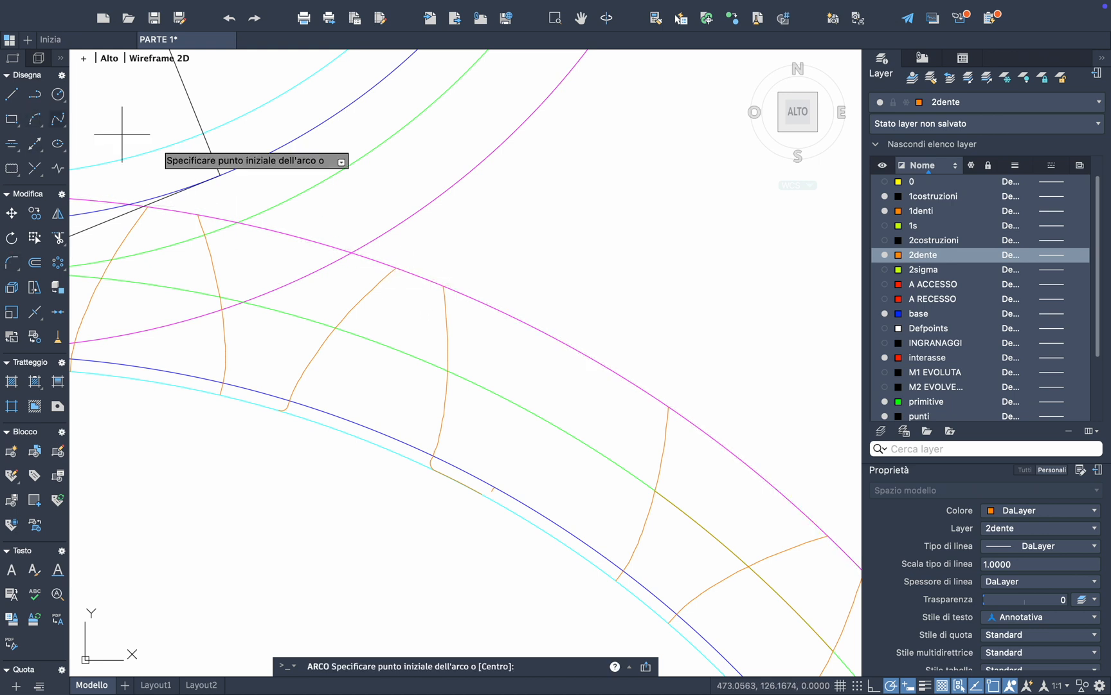
{"action": "left_click", "coordinate": [444, 287]}
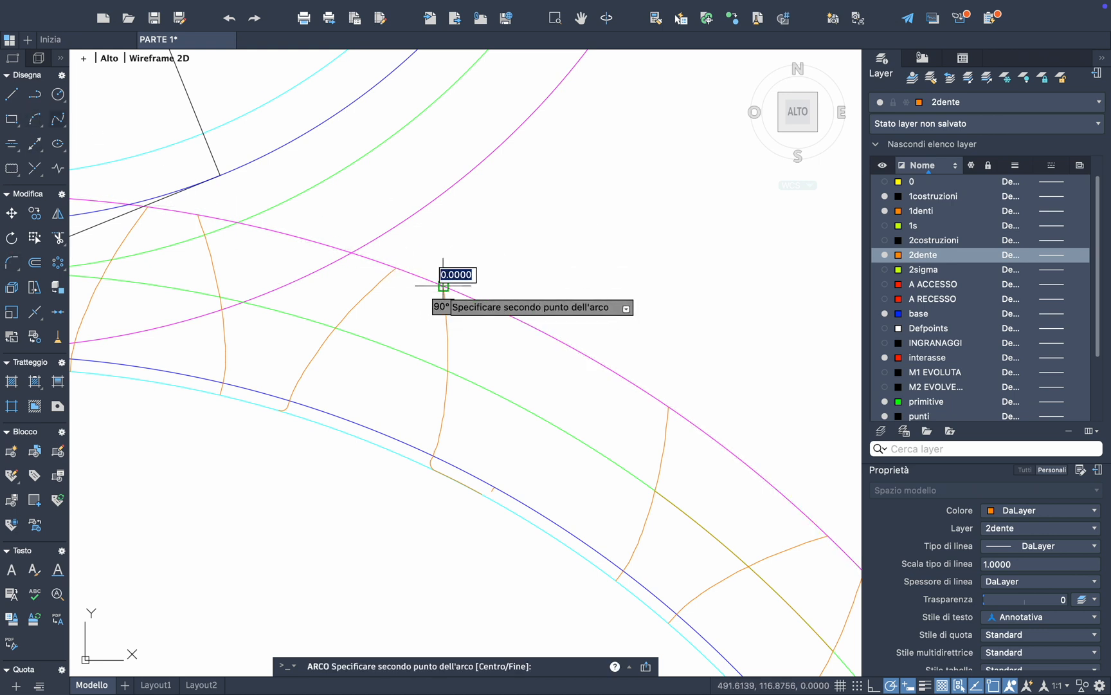
{"action": "left_click", "coordinate": [397, 263]}
{"action": "left_click", "coordinate": [352, 253]}
{"action": "key", "text": "Return"}
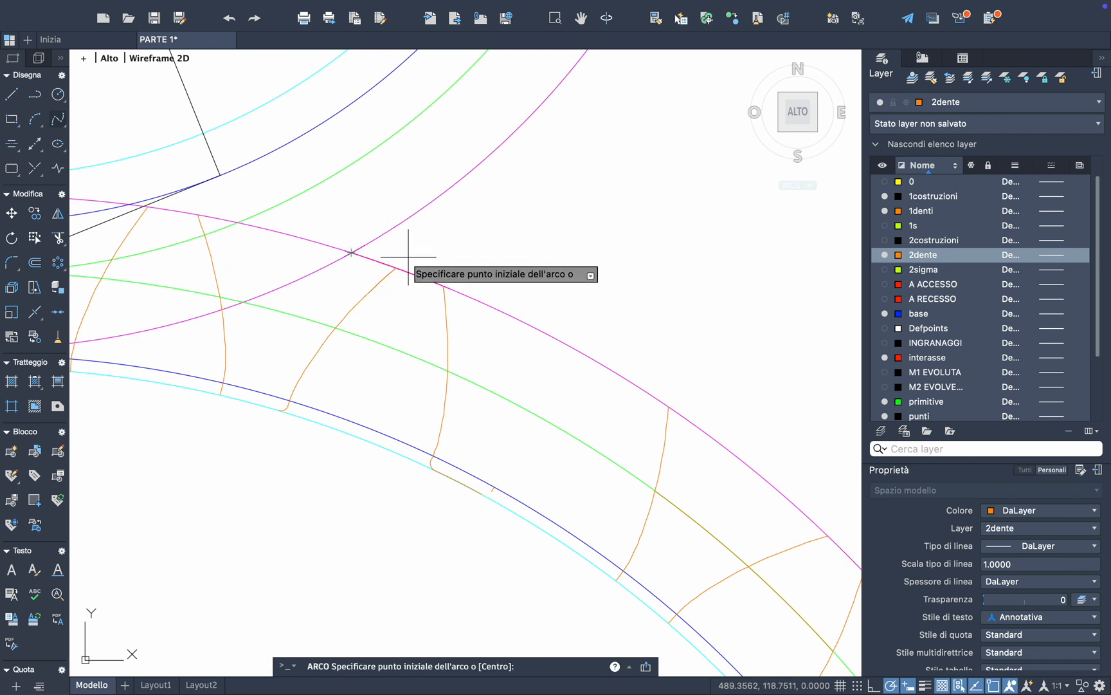
{"action": "key", "text": "Escape"}
{"action": "scroll", "coordinate": [405, 256], "scroll_direction": "up", "scroll_amount": 2}
{"action": "scroll", "coordinate": [320, 300], "scroll_direction": "up", "scroll_amount": 1}
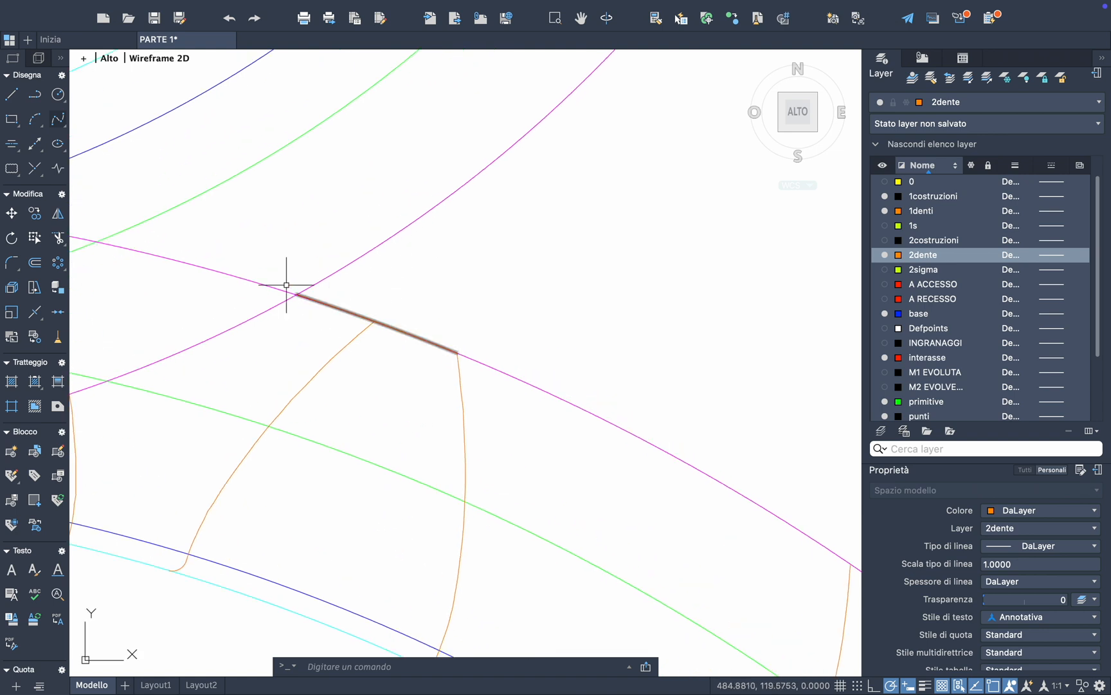
{"action": "left_click", "coordinate": [59, 239]}
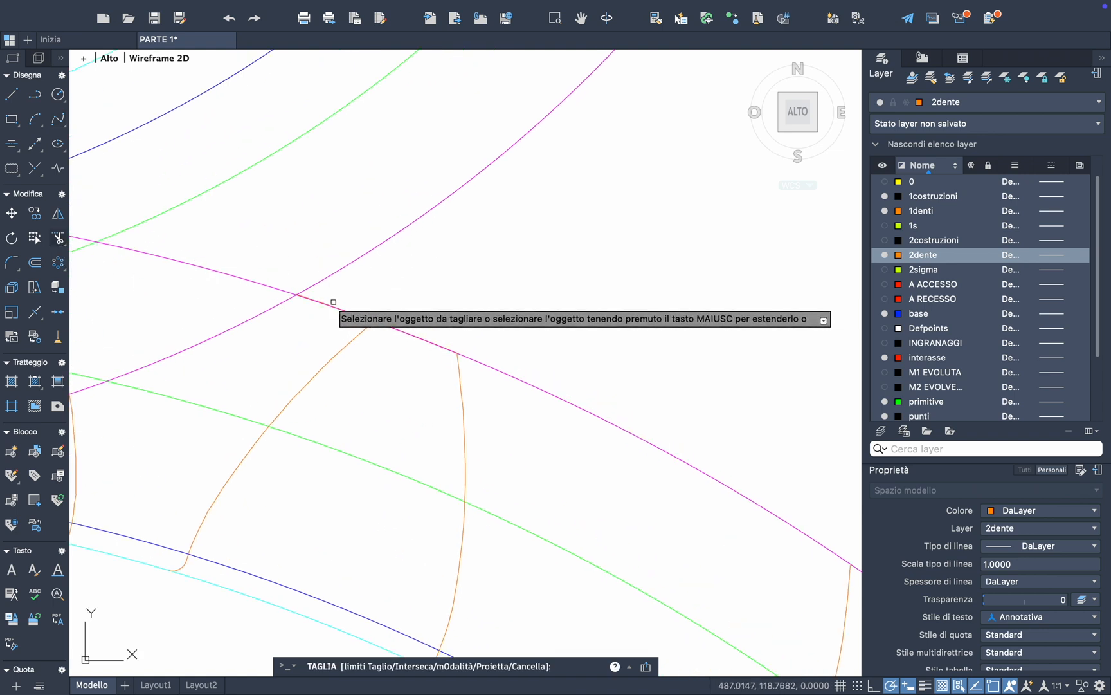
{"action": "key", "text": "Escape"}
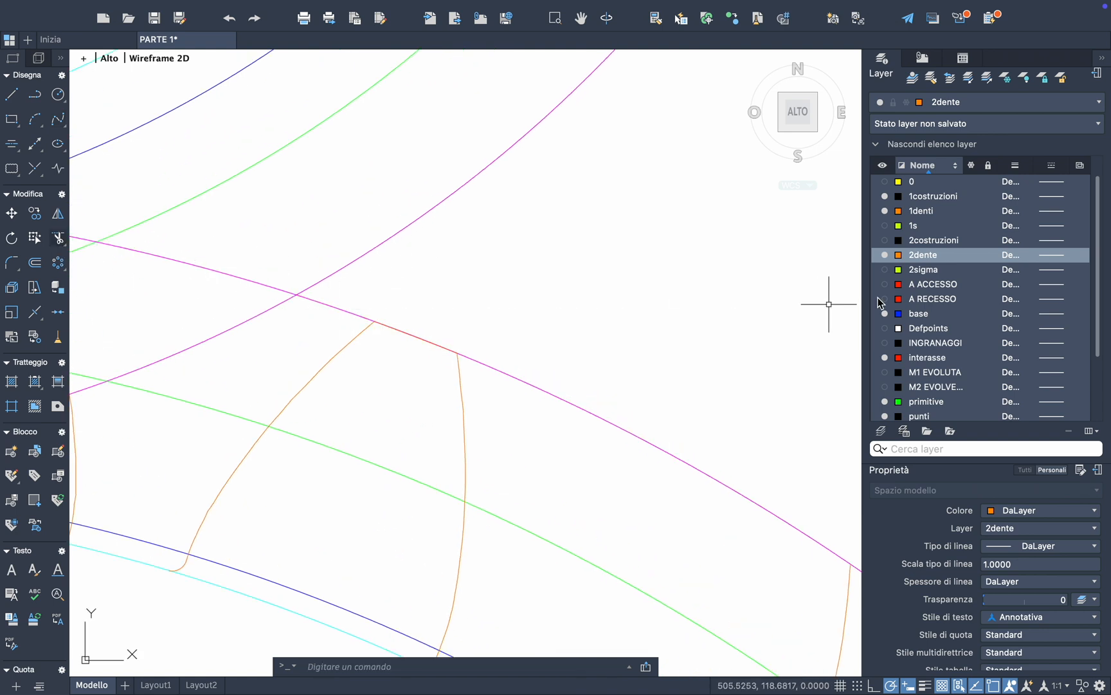
Hide layer t ext and delete the leftover root line stub of the third tooth near the gap arc's end
{"action": "scroll", "coordinate": [956, 383], "scroll_direction": "down", "scroll_amount": 3}
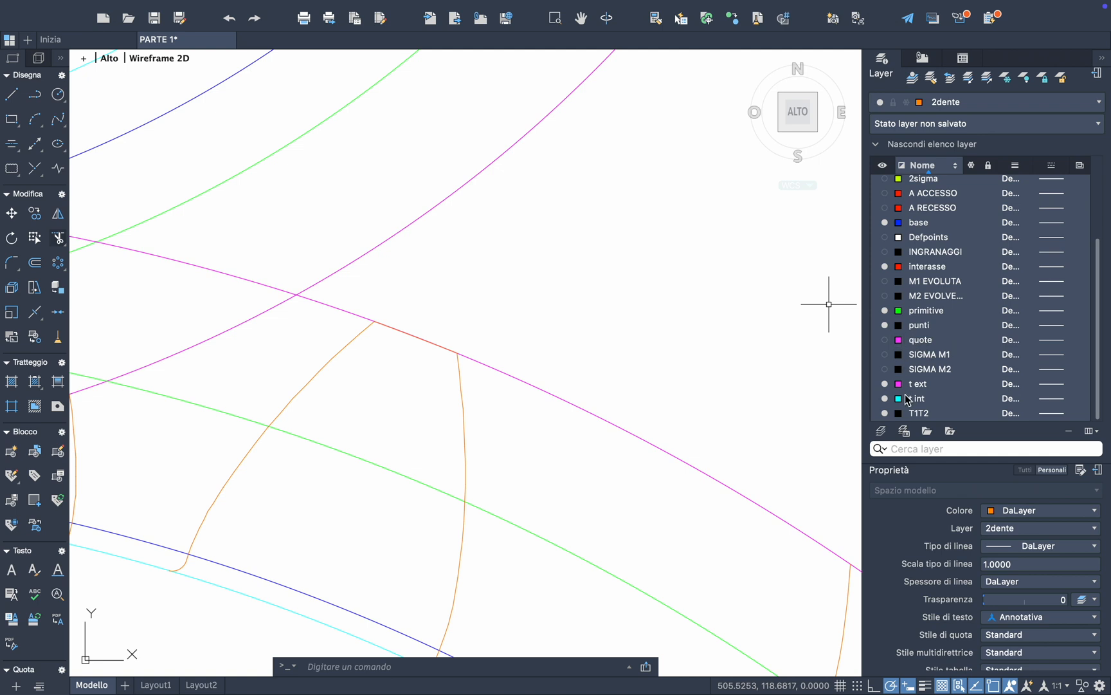
{"action": "left_click", "coordinate": [886, 385]}
{"action": "scroll", "coordinate": [397, 348], "scroll_direction": "down", "scroll_amount": 2}
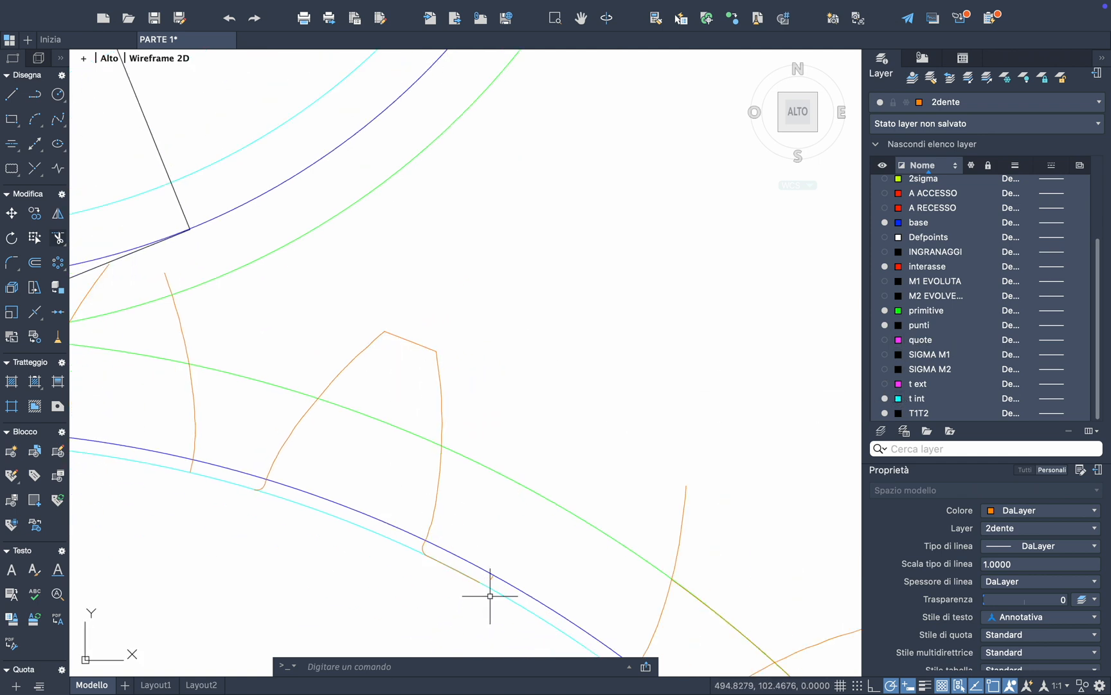
{"action": "left_click", "coordinate": [491, 577]}
{"action": "key", "text": "Escape"}
{"action": "left_click", "coordinate": [464, 340]}
{"action": "left_click", "coordinate": [335, 354]}
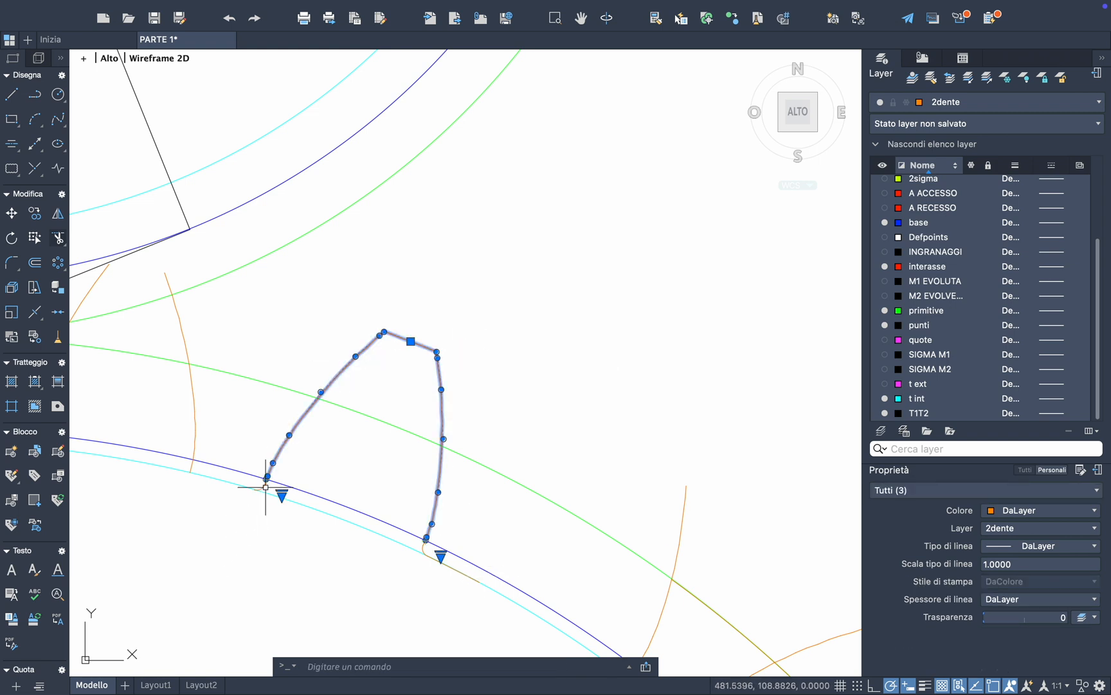
{"action": "key", "text": "Escape"}
Select both flanks and root lines of the first tooth right of the pitch point
{"action": "scroll", "coordinate": [264, 483], "scroll_direction": "down", "scroll_amount": 3}
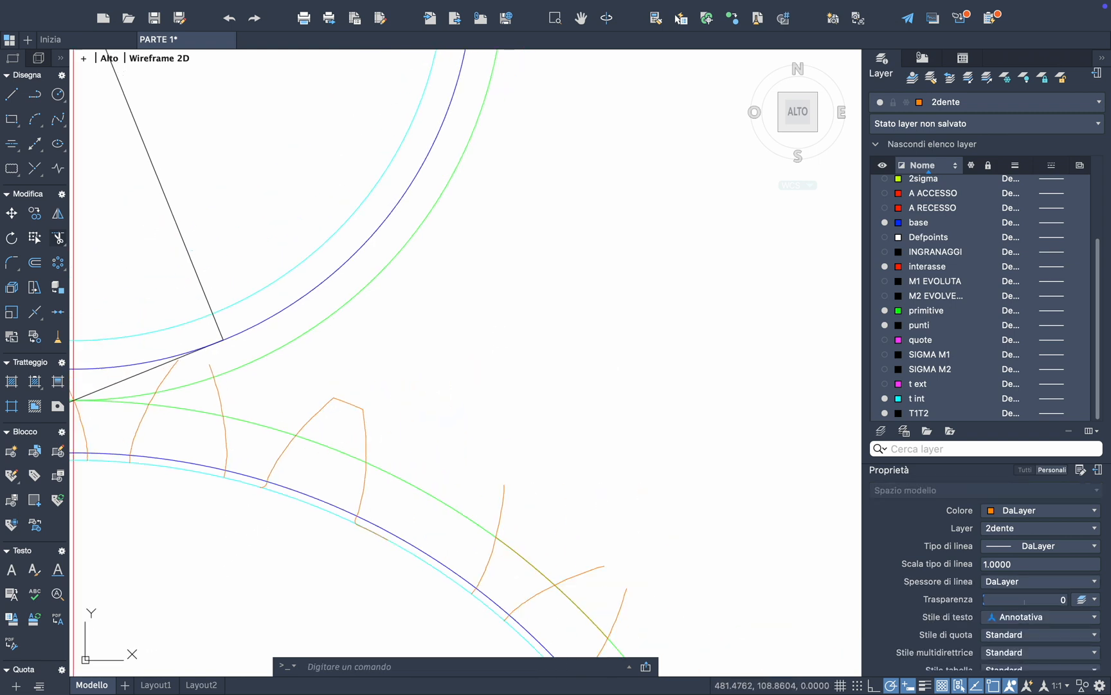
{"action": "left_click", "coordinate": [233, 404]}
{"action": "left_click", "coordinate": [242, 485]}
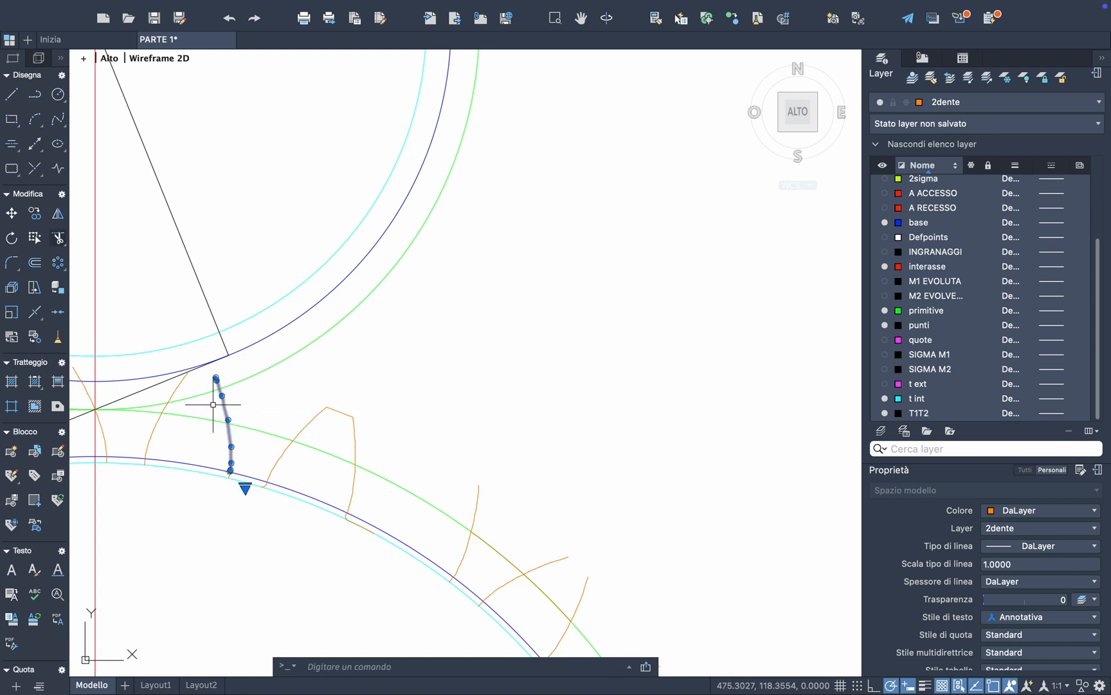
{"action": "left_click", "coordinate": [229, 472]}
{"action": "key", "text": "Escape"}
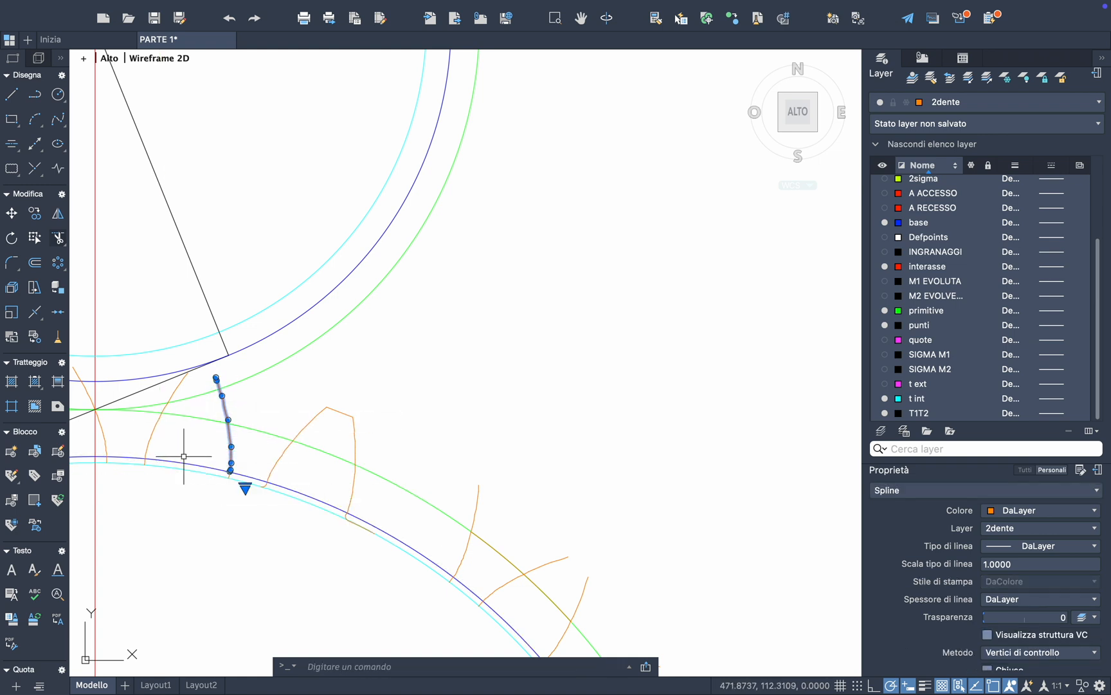
{"action": "scroll", "coordinate": [184, 456], "scroll_direction": "up", "scroll_amount": 2}
{"action": "middle_click_drag", "start_coordinate": [242, 467], "coordinate": [328, 475]}
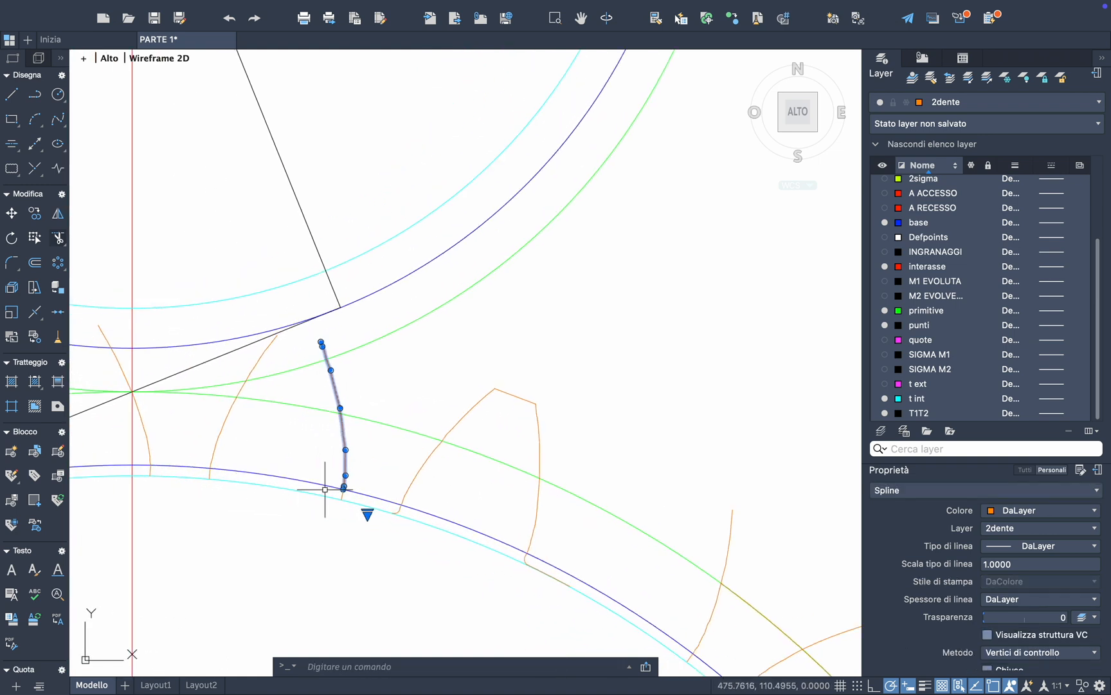
{"action": "left_click", "coordinate": [343, 496]}
{"action": "left_click", "coordinate": [240, 410]}
{"action": "left_click", "coordinate": [199, 432]}
{"action": "scroll", "coordinate": [210, 474], "scroll_direction": "down", "scroll_amount": 4}
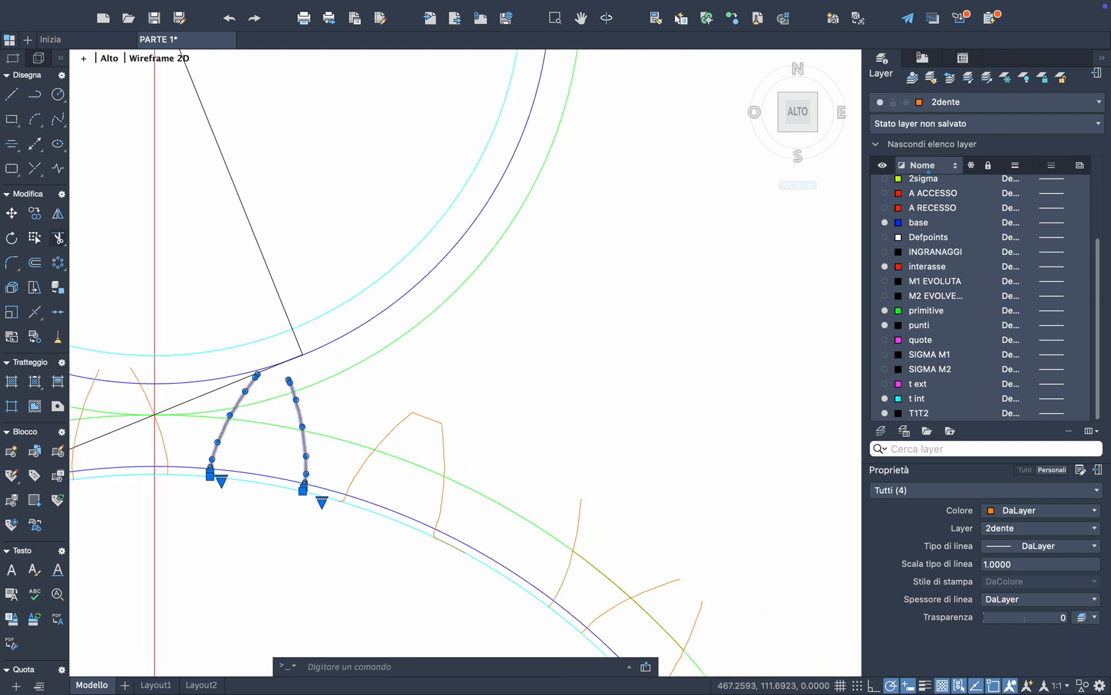
Delete all the unfinished teeth around the lower gear and its centre line to T2, keeping only the finished tooth
{"action": "left_click", "coordinate": [412, 451]}
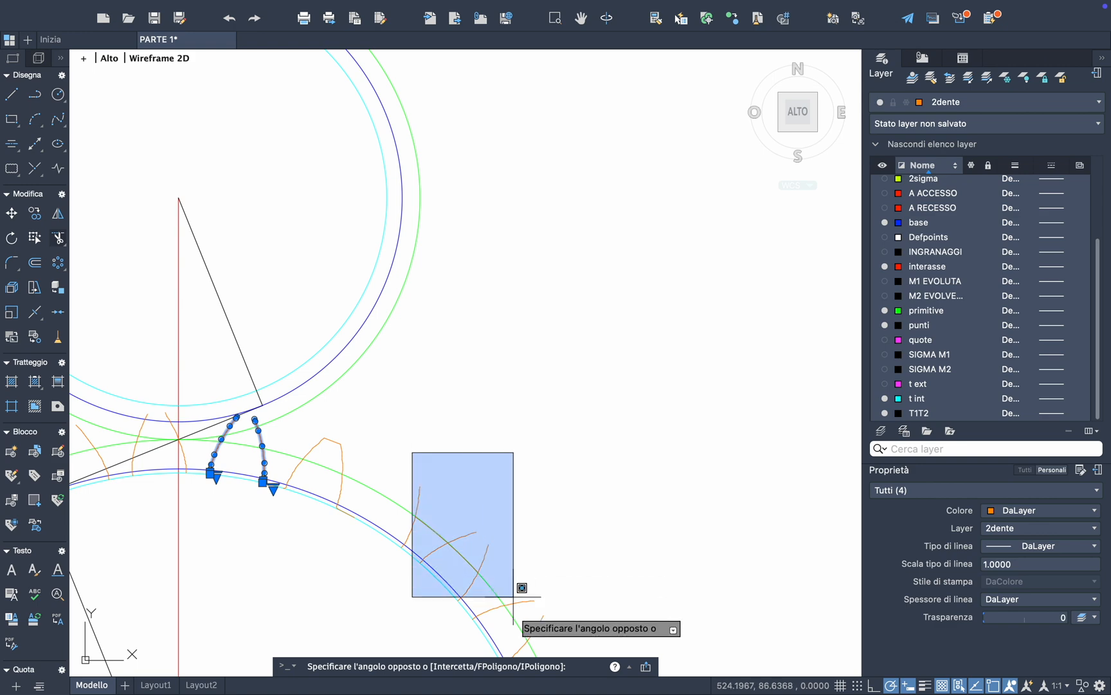
{"action": "scroll", "coordinate": [508, 566], "scroll_direction": "down", "scroll_amount": 5}
{"action": "left_click", "coordinate": [635, 607]}
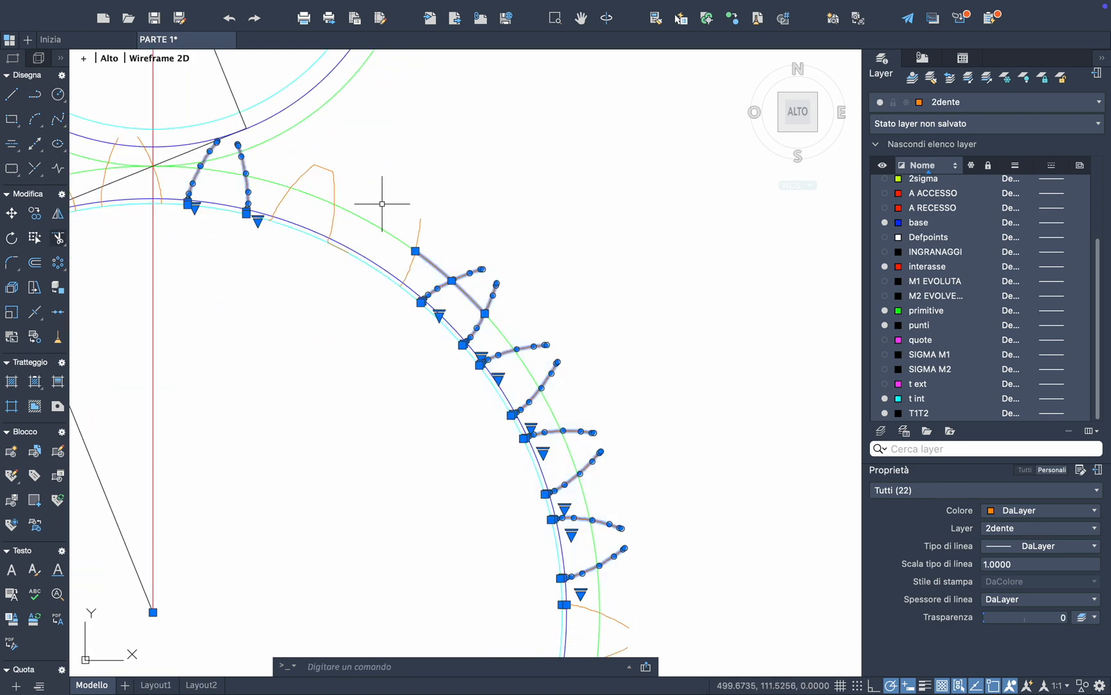
{"action": "left_click", "coordinate": [361, 190]}
{"action": "left_click", "coordinate": [488, 379]}
{"action": "scroll", "coordinate": [487, 386], "scroll_direction": "down", "scroll_amount": 4}
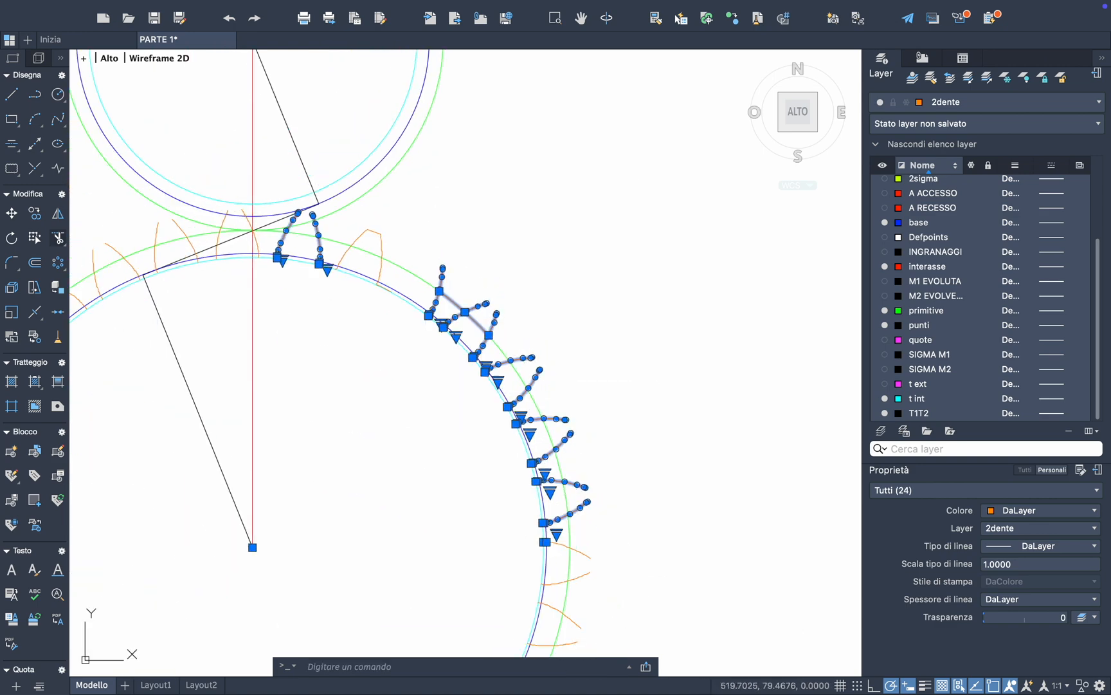
{"action": "scroll", "coordinate": [640, 125], "scroll_direction": "down", "scroll_amount": 2}
{"action": "left_click", "coordinate": [179, 196]}
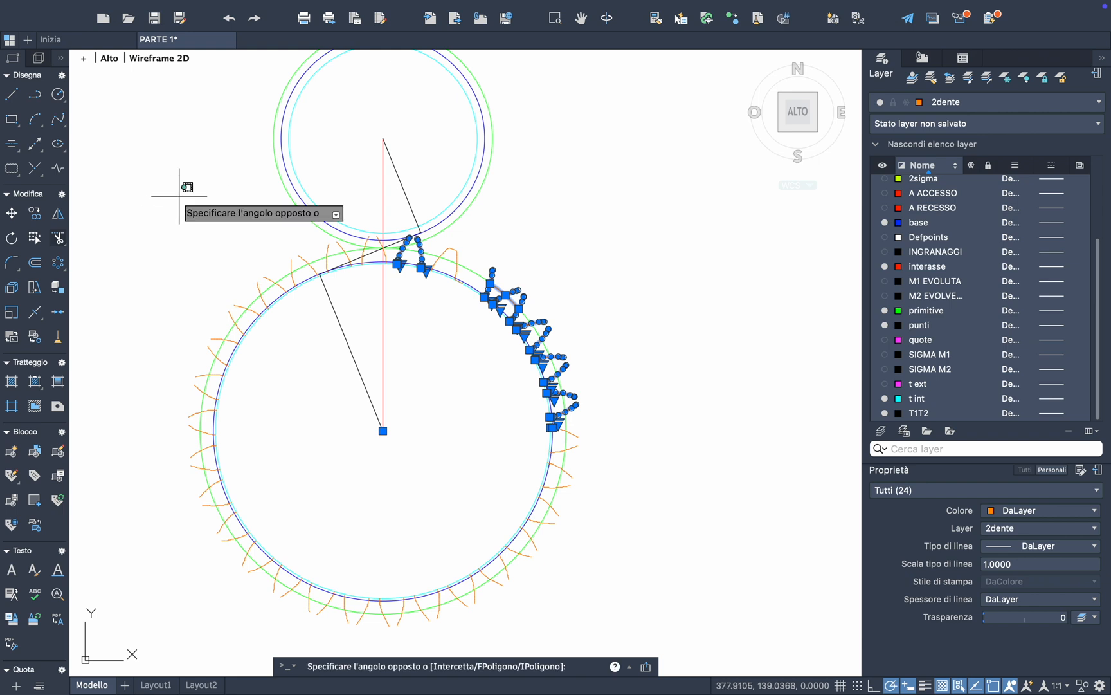
{"action": "left_click", "coordinate": [397, 297]}
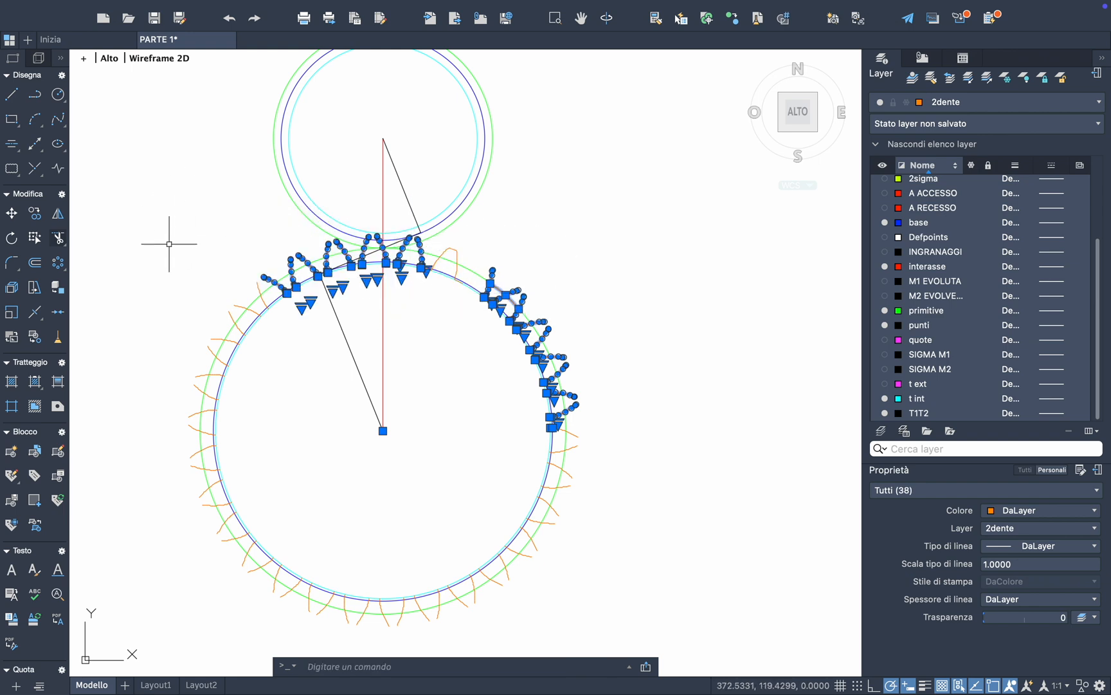
{"action": "left_click", "coordinate": [134, 256]}
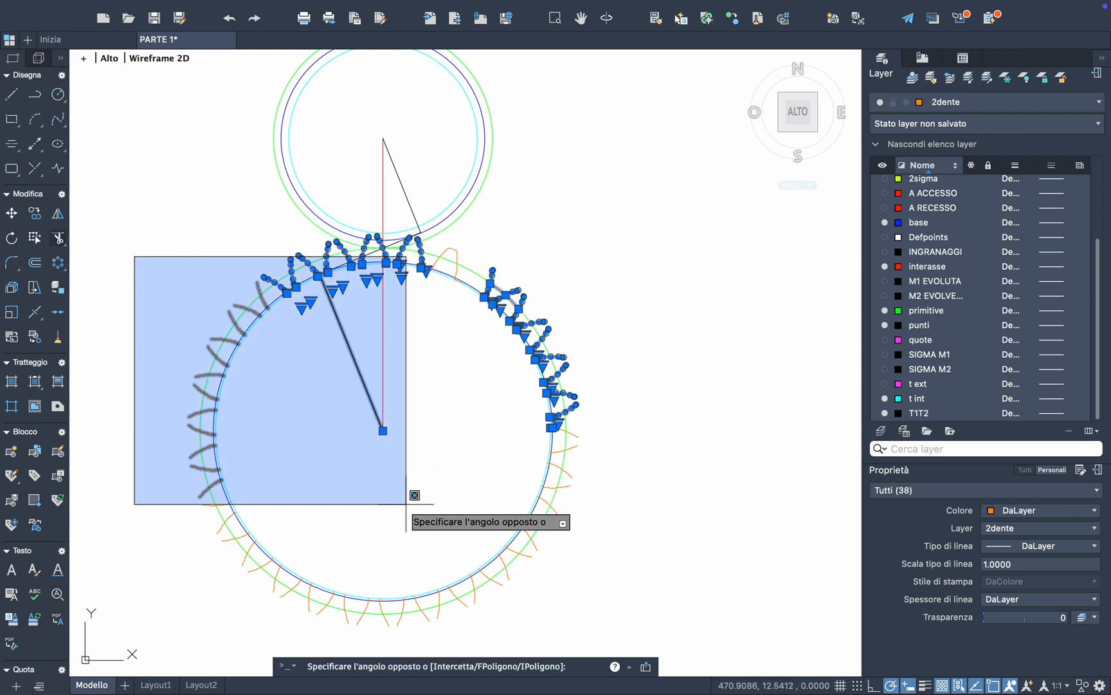
{"action": "left_click", "coordinate": [405, 503]}
{"action": "left_click", "coordinate": [174, 358]}
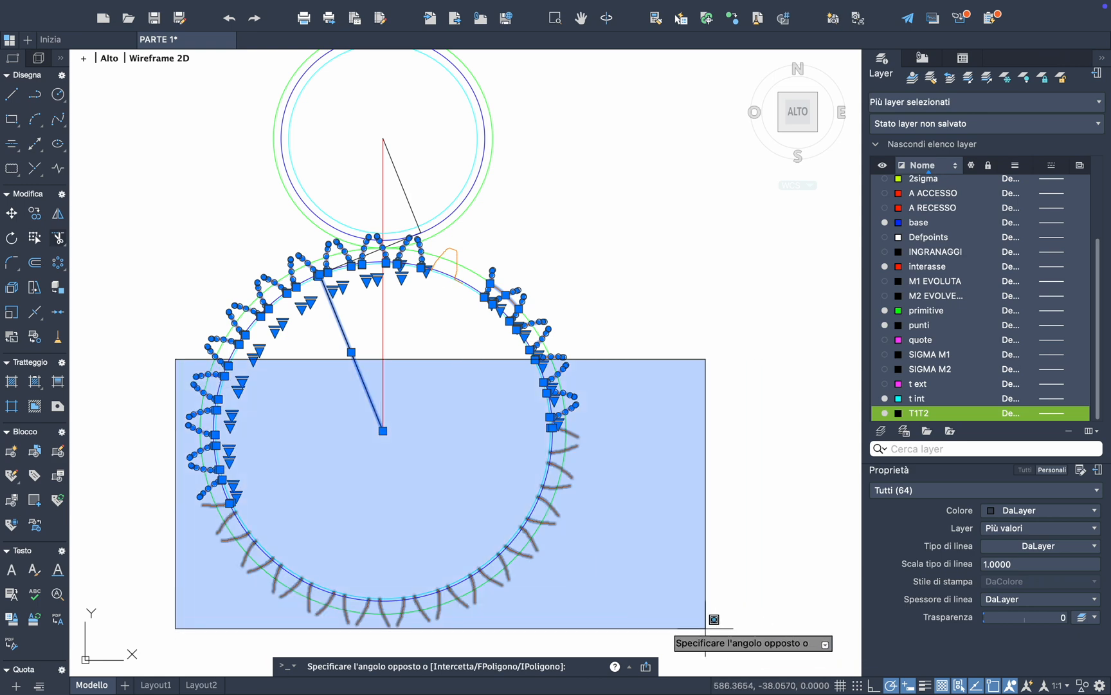
{"action": "left_click", "coordinate": [638, 632]}
{"action": "key", "text": "Delete"}
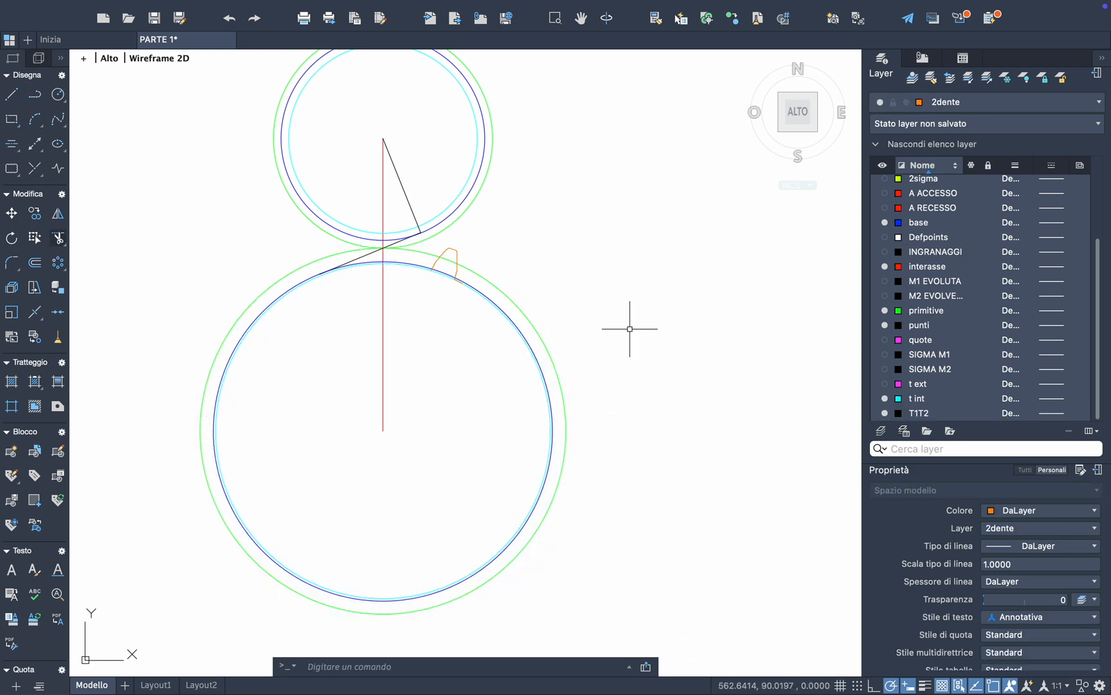
Create a polar array of the finished tooth with its fillets and root arc around the lower gear's centre, using 30 items over 360 degrees
{"action": "scroll", "coordinate": [490, 235], "scroll_direction": "up", "scroll_amount": 5}
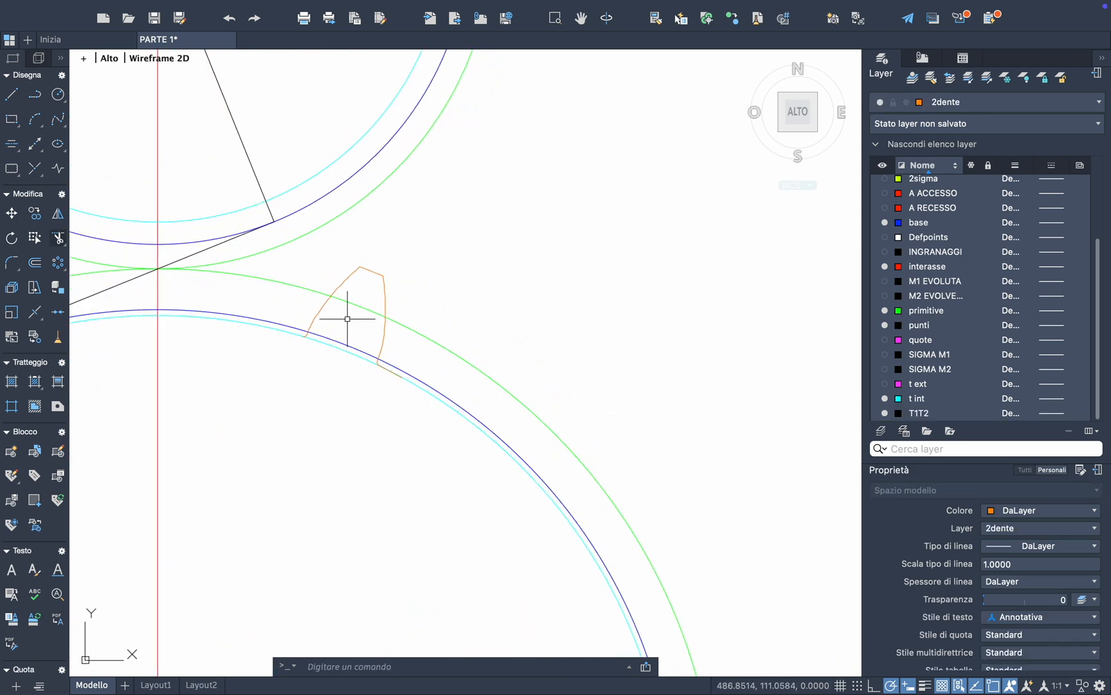
{"action": "scroll", "coordinate": [347, 318], "scroll_direction": "up", "scroll_amount": 2}
{"action": "left_click", "coordinate": [58, 263]}
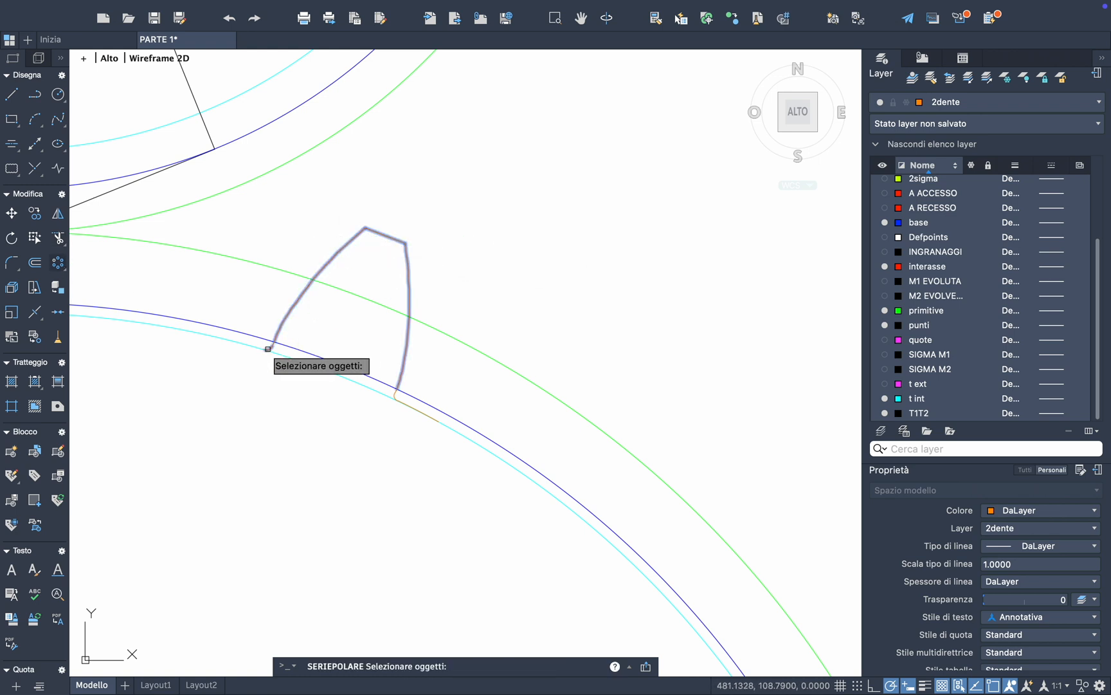
{"action": "scroll", "coordinate": [268, 349], "scroll_direction": "up", "scroll_amount": 3}
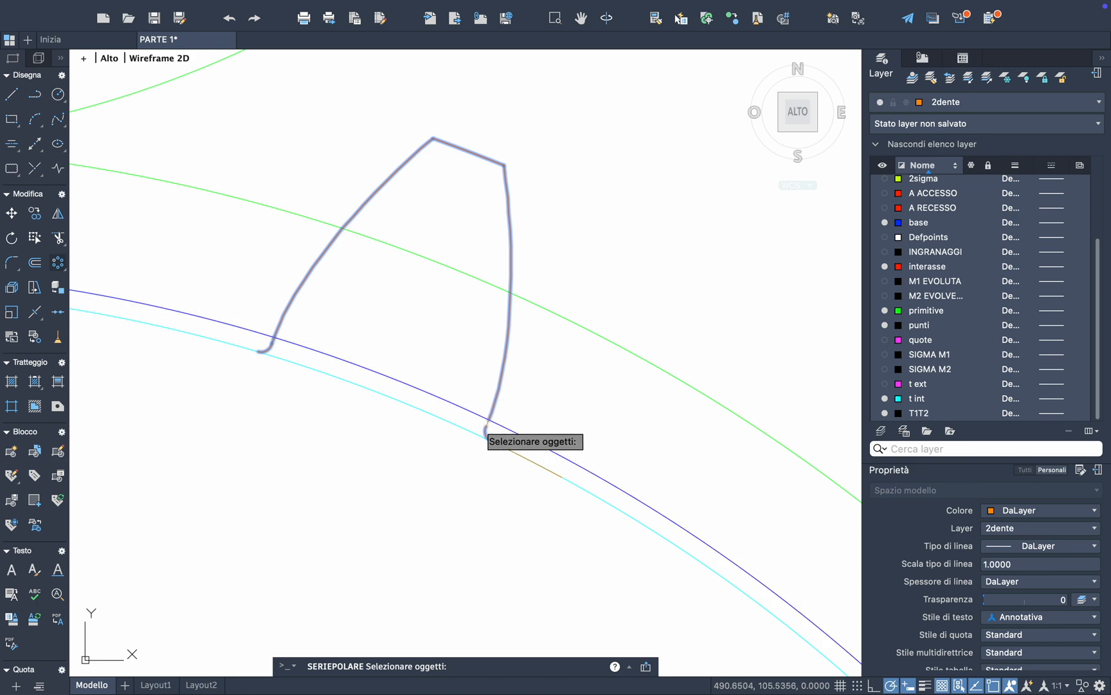
{"action": "scroll", "coordinate": [482, 430], "scroll_direction": "up", "scroll_amount": 2}
{"action": "scroll", "coordinate": [481, 429], "scroll_direction": "up", "scroll_amount": 3}
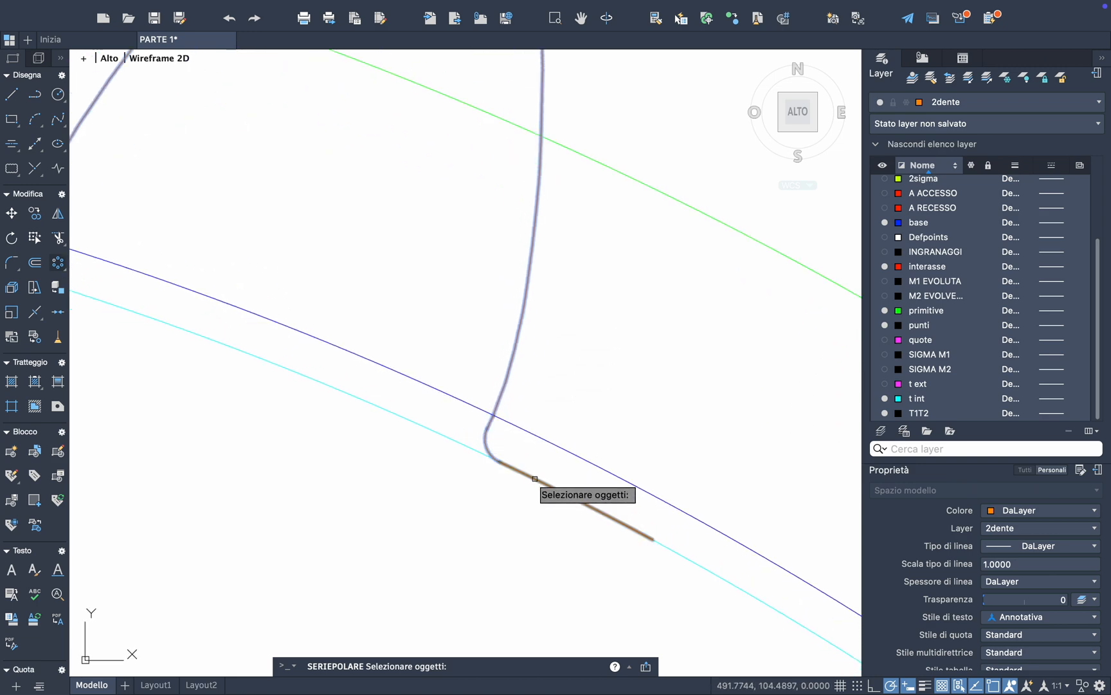
{"action": "scroll", "coordinate": [534, 477], "scroll_direction": "down", "scroll_amount": 2}
{"action": "scroll", "coordinate": [534, 479], "scroll_direction": "down", "scroll_amount": 5}
{"action": "scroll", "coordinate": [534, 478], "scroll_direction": "down", "scroll_amount": 5}
{"action": "key", "text": "Return"}
{"action": "scroll", "coordinate": [409, 448], "scroll_direction": "down", "scroll_amount": 3}
{"action": "left_click", "coordinate": [346, 482]}
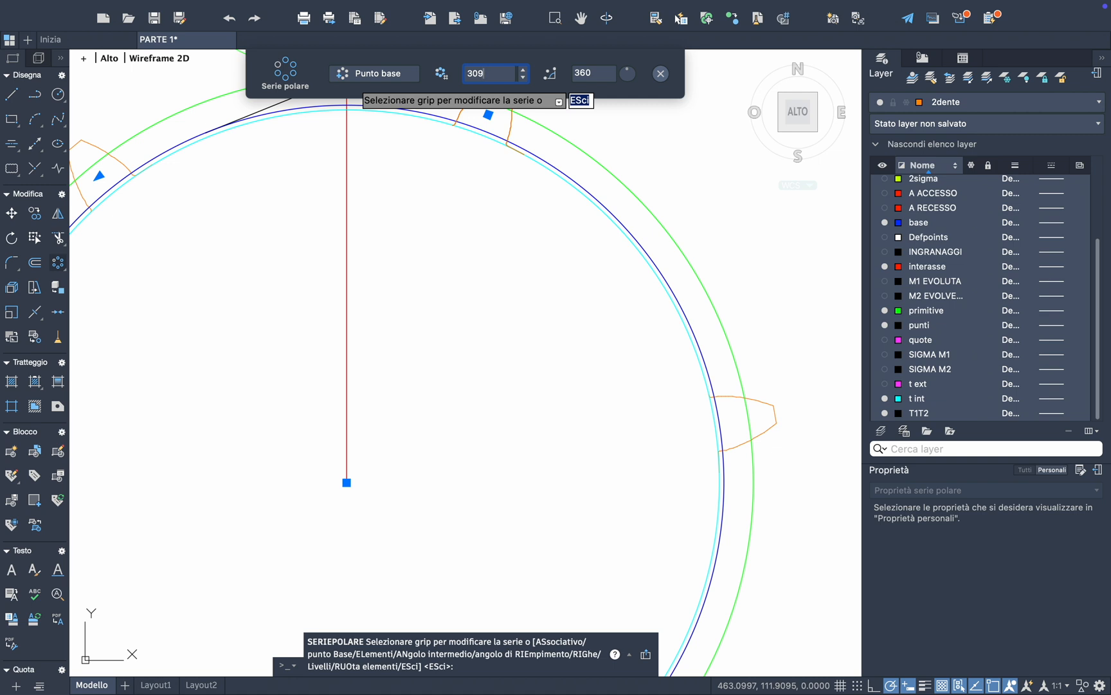
{"action": "type", "text": "30"}
{"action": "key", "text": "Return"}
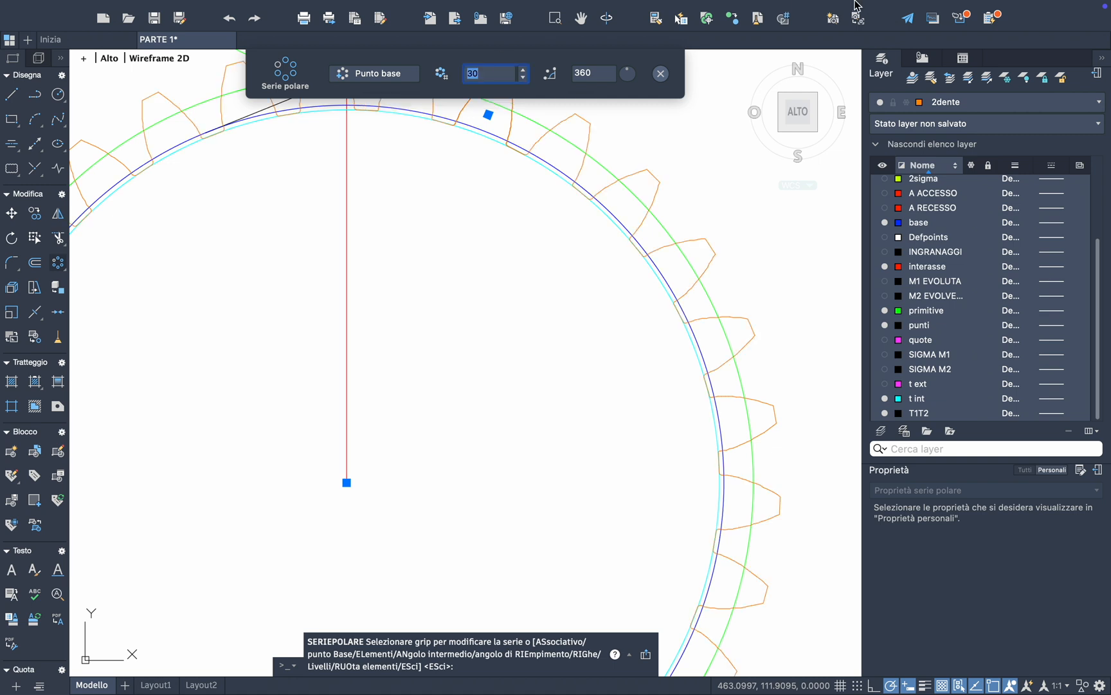
{"action": "left_click", "coordinate": [663, 72]}
Examine the arrayed lower-gear teeth and the original gear pair's construction around pitch point P0
{"action": "middle_click_drag", "start_coordinate": [476, 138], "coordinate": [472, 203]}
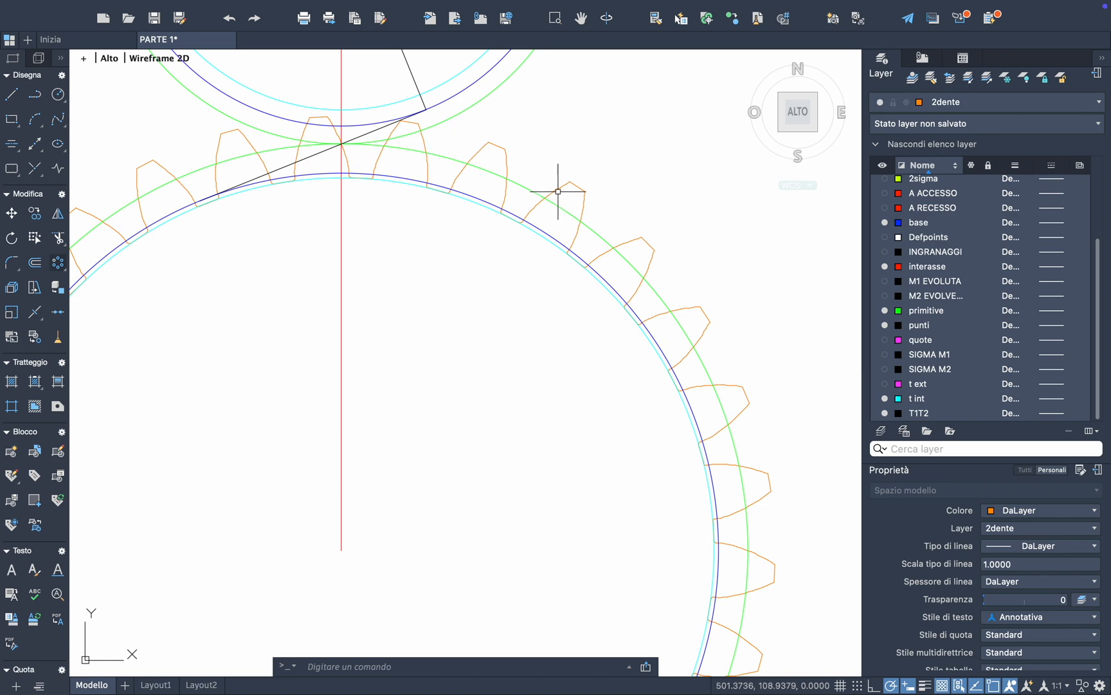
{"action": "scroll", "coordinate": [417, 163], "scroll_direction": "down", "scroll_amount": 3}
{"action": "scroll", "coordinate": [372, 125], "scroll_direction": "up", "scroll_amount": 2}
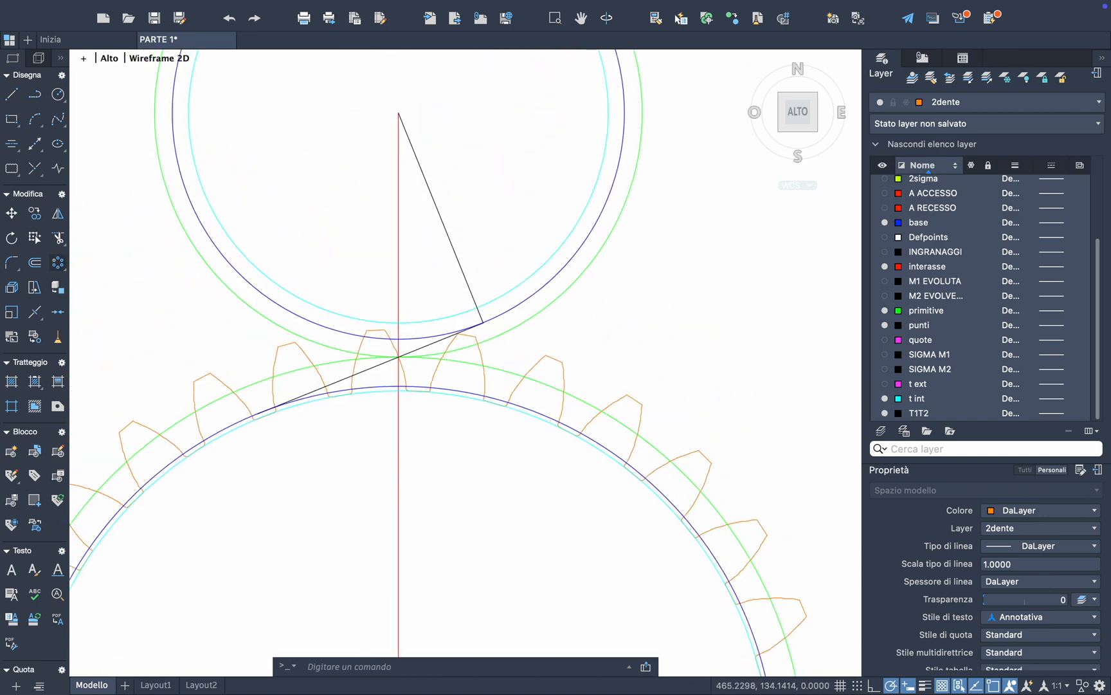
{"action": "scroll", "coordinate": [390, 173], "scroll_direction": "down", "scroll_amount": 2}
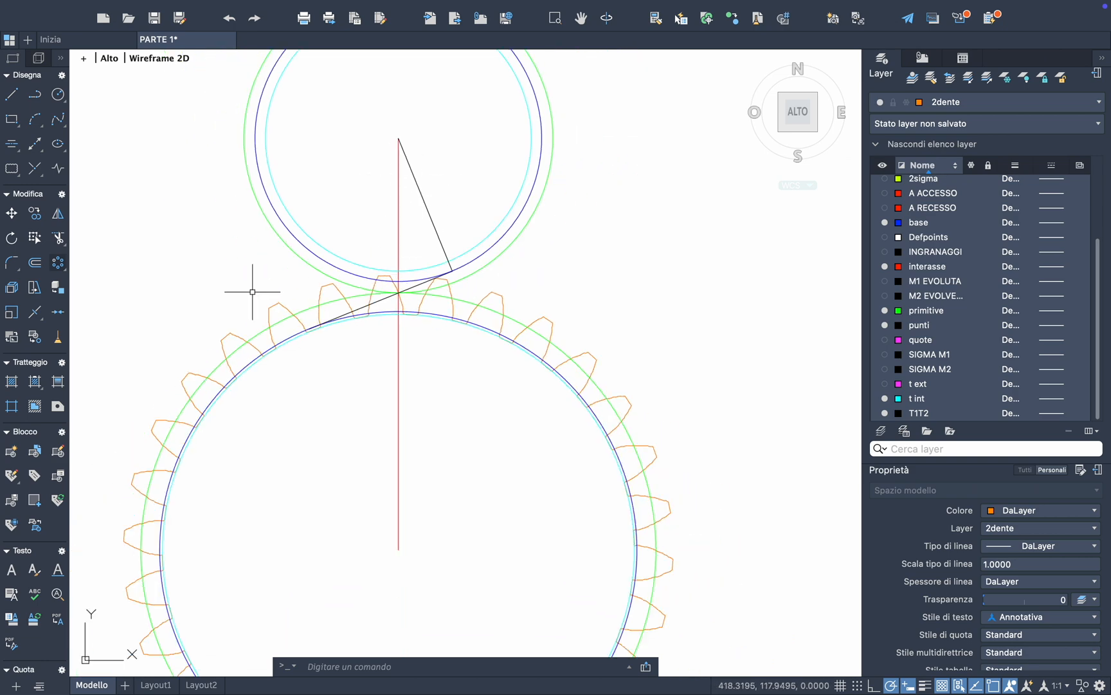
{"action": "scroll", "coordinate": [331, 313], "scroll_direction": "down", "scroll_amount": 3}
{"action": "scroll", "coordinate": [331, 313], "scroll_direction": "left", "scroll_amount": 6}
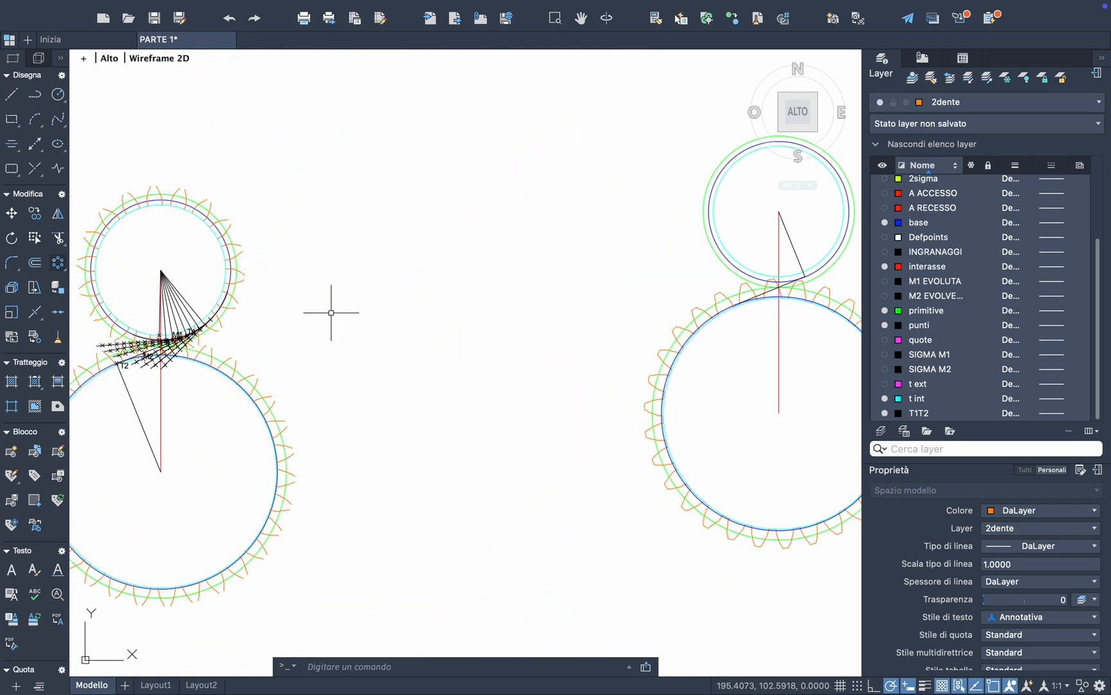
{"action": "scroll", "coordinate": [164, 381], "scroll_direction": "up", "scroll_amount": 3}
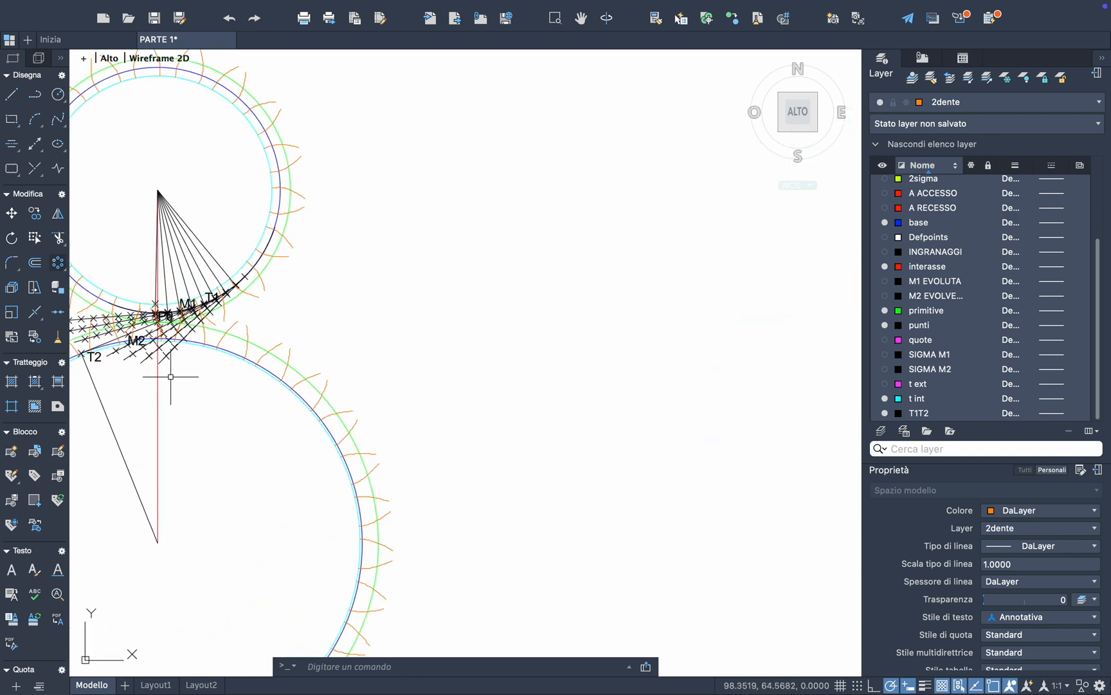
{"action": "scroll", "coordinate": [170, 377], "scroll_direction": "left", "scroll_amount": 6}
{"action": "scroll", "coordinate": [256, 302], "scroll_direction": "up", "scroll_amount": 3}
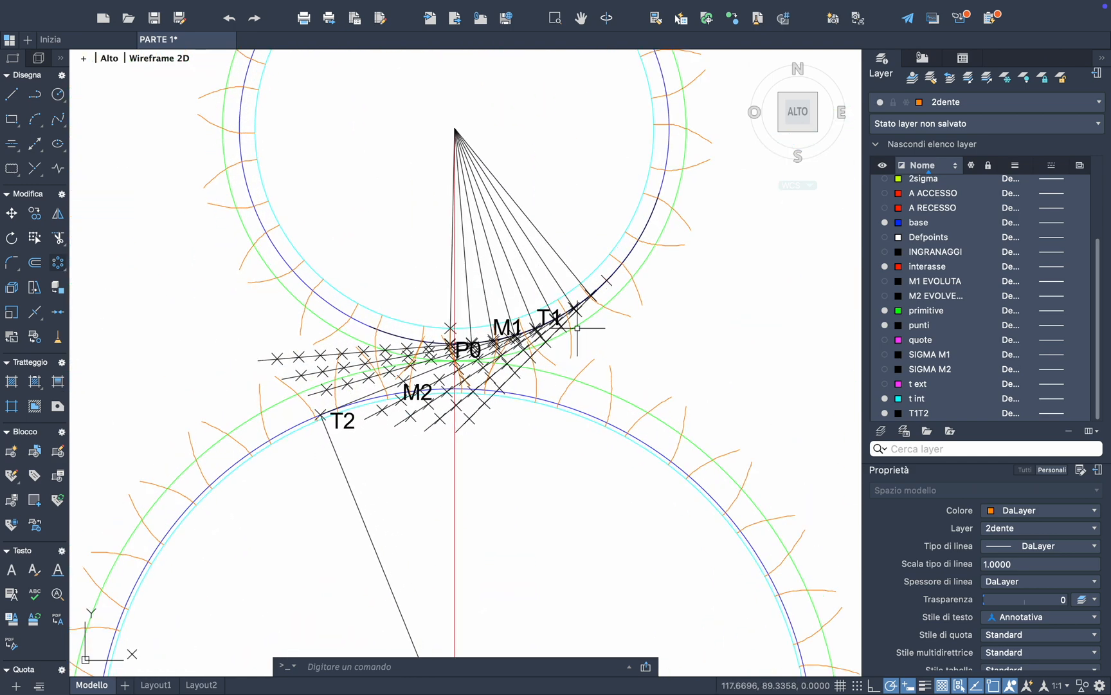
{"action": "scroll", "coordinate": [513, 315], "scroll_direction": "up", "scroll_amount": 4}
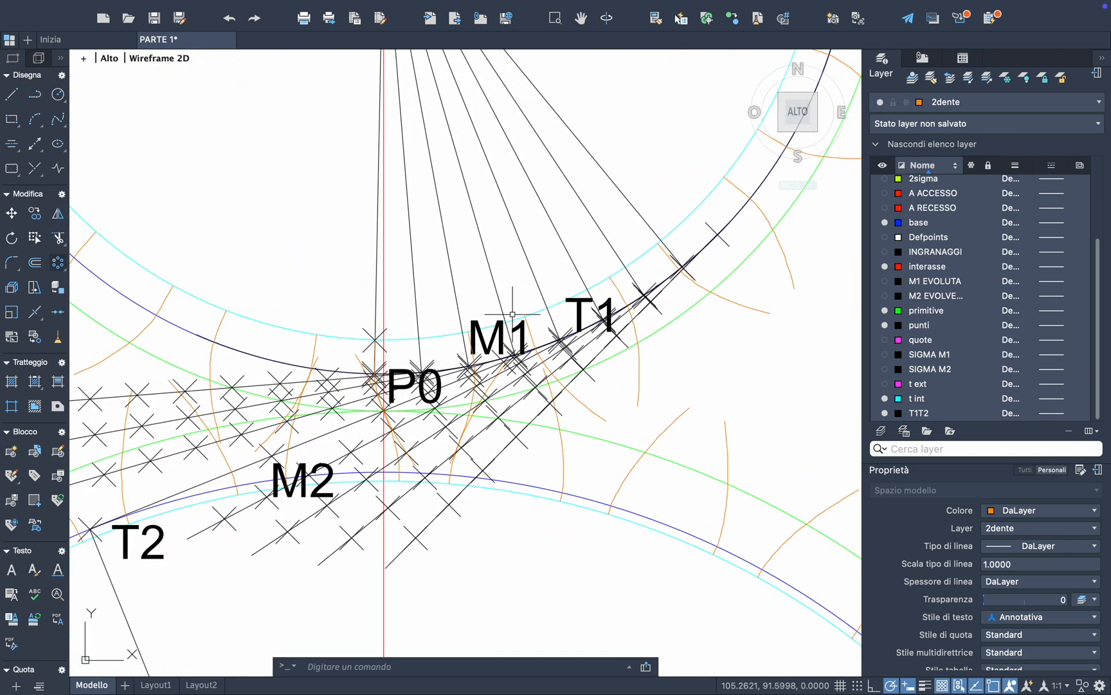
{"action": "scroll", "coordinate": [384, 410], "scroll_direction": "up", "scroll_amount": 4}
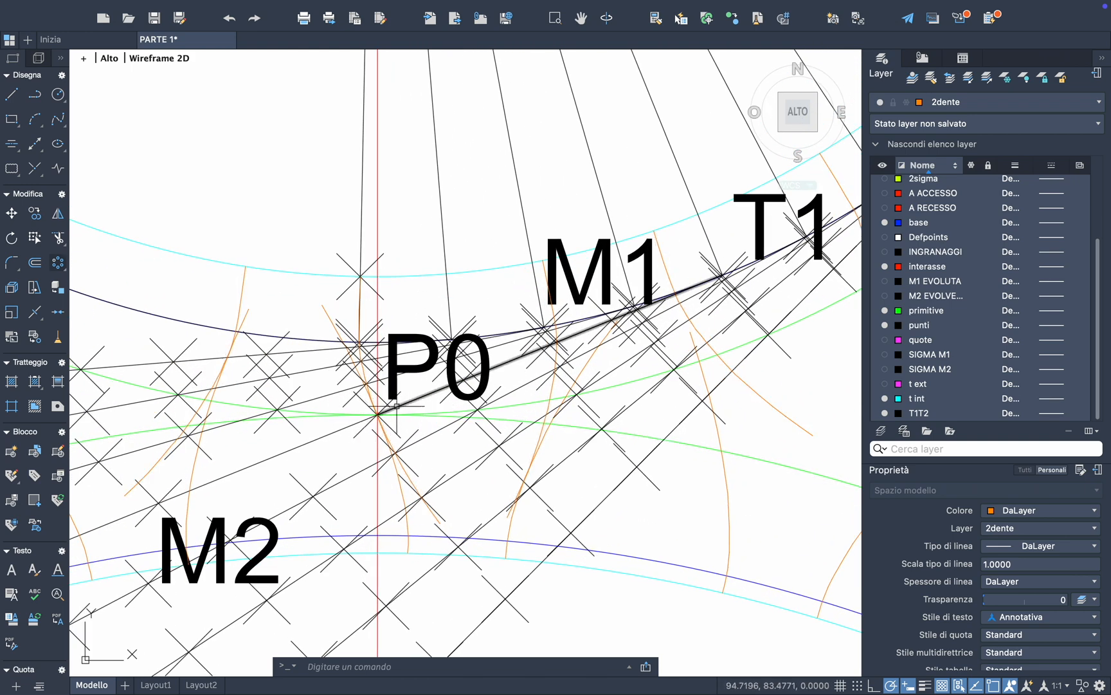
Select the P0–T1 segment and the upper gear's centre line to T1 in the original gear pair to examine the construction
{"action": "left_click", "coordinate": [397, 405]}
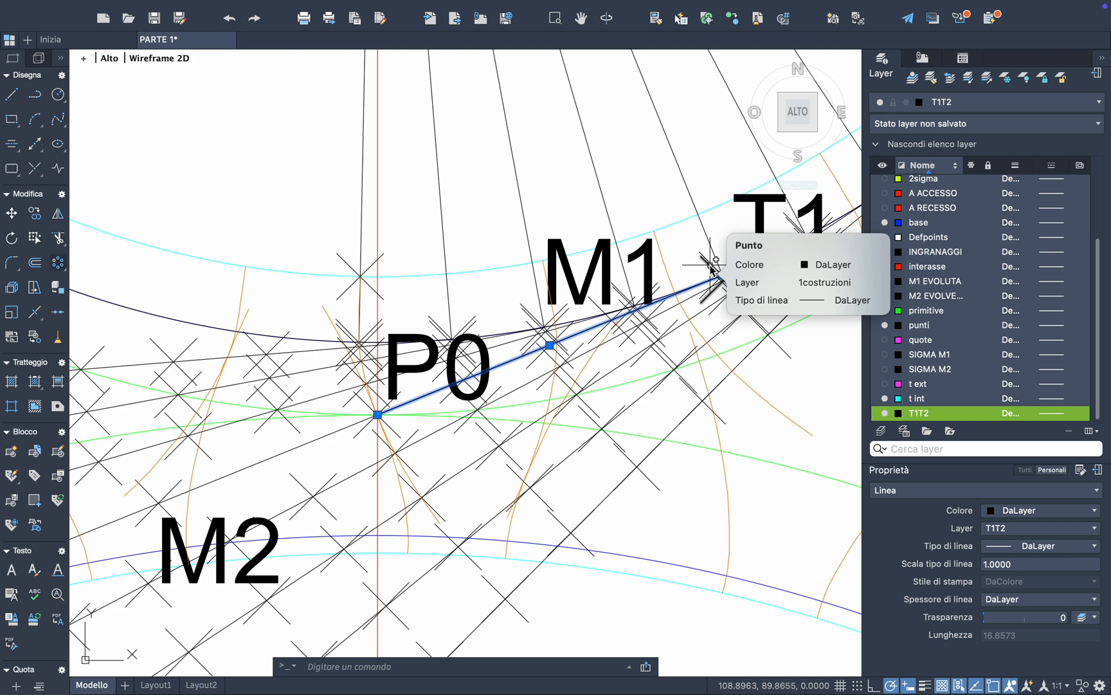
{"action": "middle_click_drag", "start_coordinate": [812, 157], "coordinate": [712, 270]}
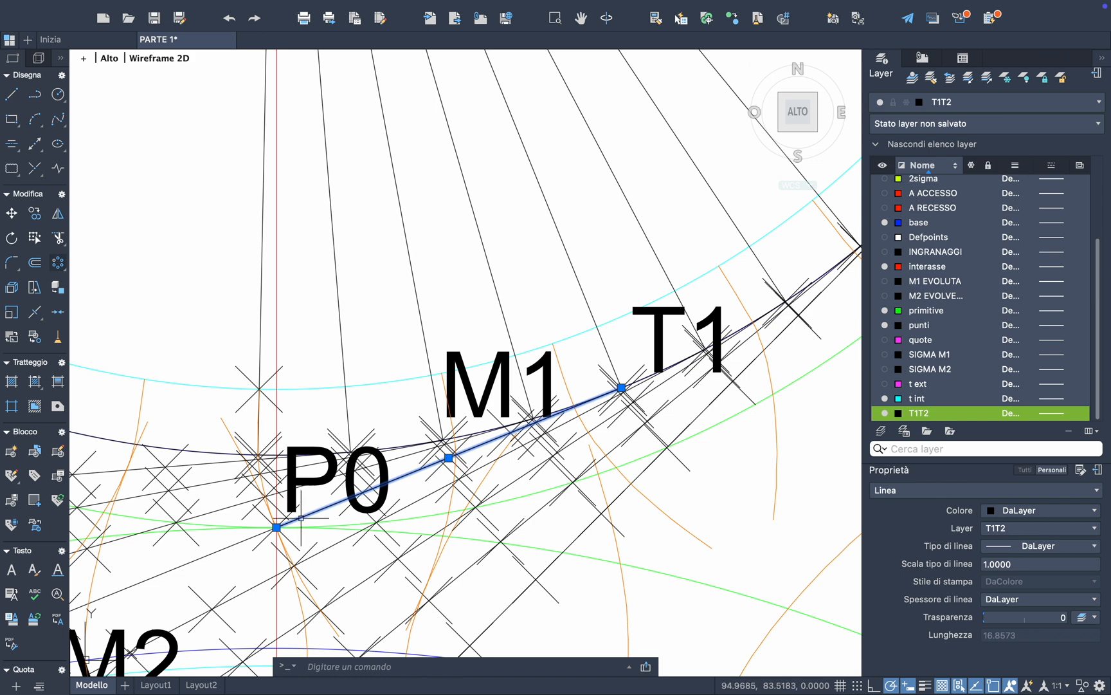
{"action": "left_click", "coordinate": [580, 283]}
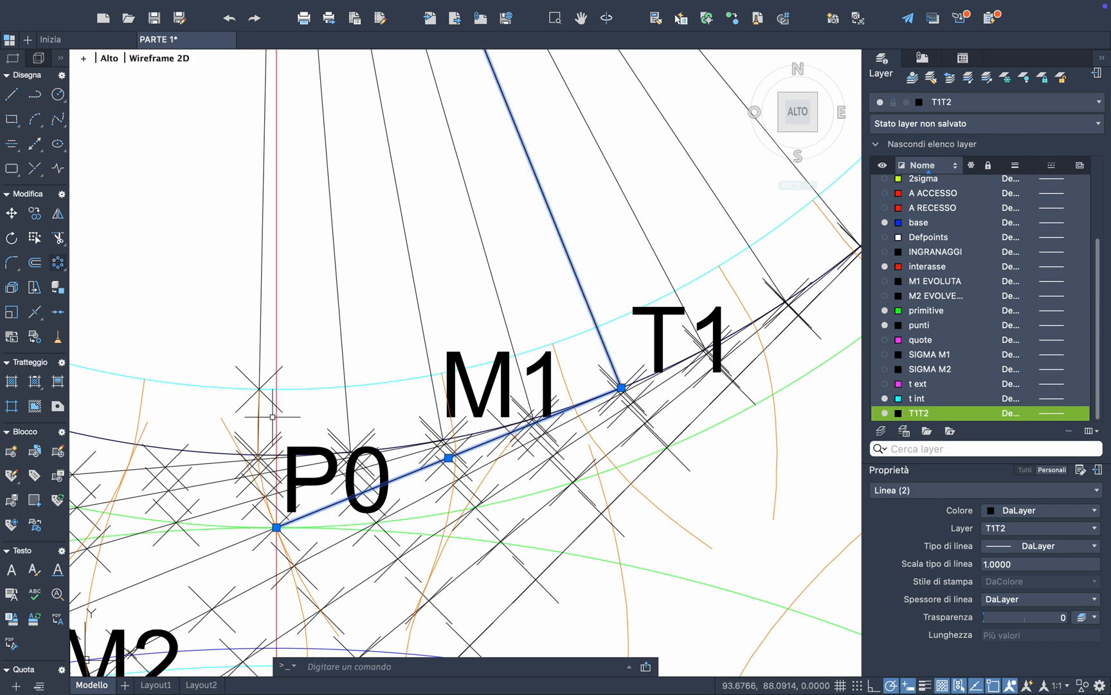
{"action": "mouse_move", "coordinate": [243, 436]}
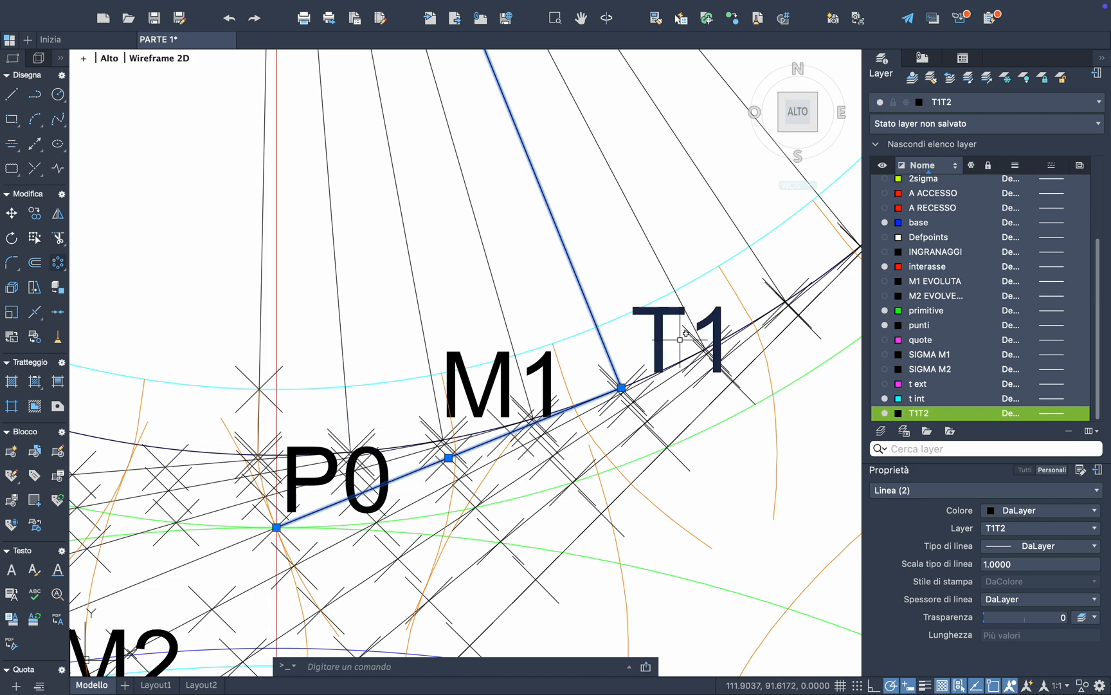
{"action": "scroll", "coordinate": [701, 335], "scroll_direction": "down", "scroll_amount": 3}
{"action": "middle_click_drag", "start_coordinate": [398, 578], "coordinate": [433, 478]}
{"action": "scroll", "coordinate": [386, 436], "scroll_direction": "up", "scroll_amount": 2}
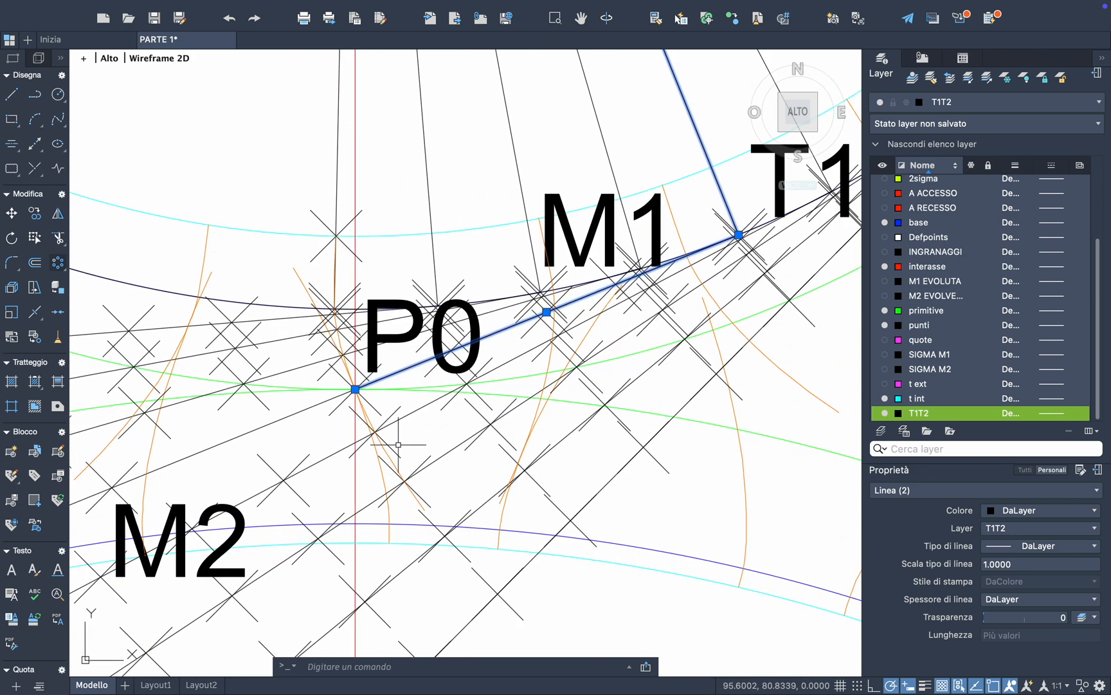
Hide layer 1costruzioni and show layer t ext on the original gear pair
{"action": "scroll", "coordinate": [908, 289], "scroll_direction": "up", "scroll_amount": 5}
{"action": "scroll", "coordinate": [901, 309], "scroll_direction": "down", "scroll_amount": 2}
{"action": "scroll", "coordinate": [904, 244], "scroll_direction": "up", "scroll_amount": 2}
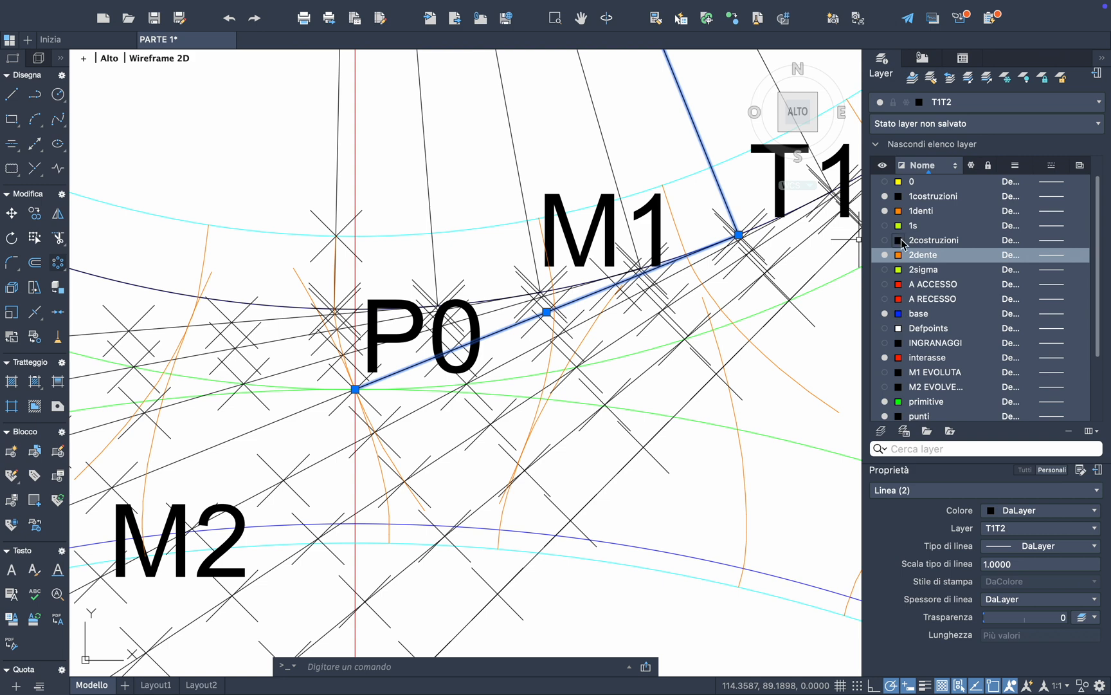
{"action": "left_click", "coordinate": [886, 198]}
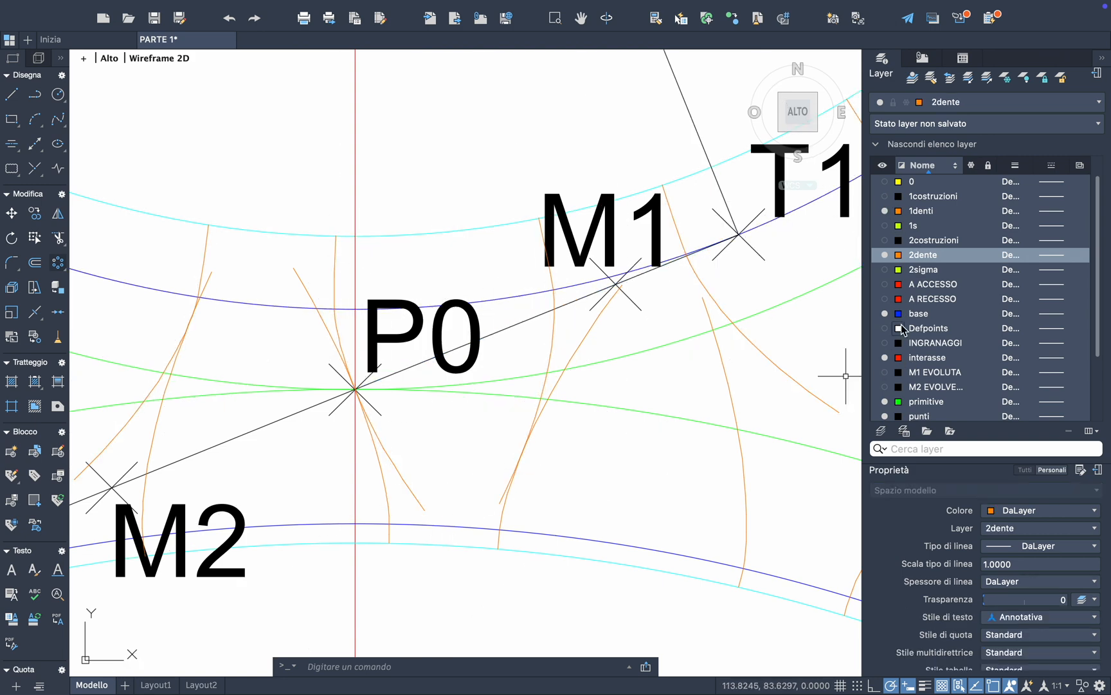
{"action": "scroll", "coordinate": [901, 324], "scroll_direction": "down", "scroll_amount": 4}
{"action": "left_click", "coordinate": [885, 384]}
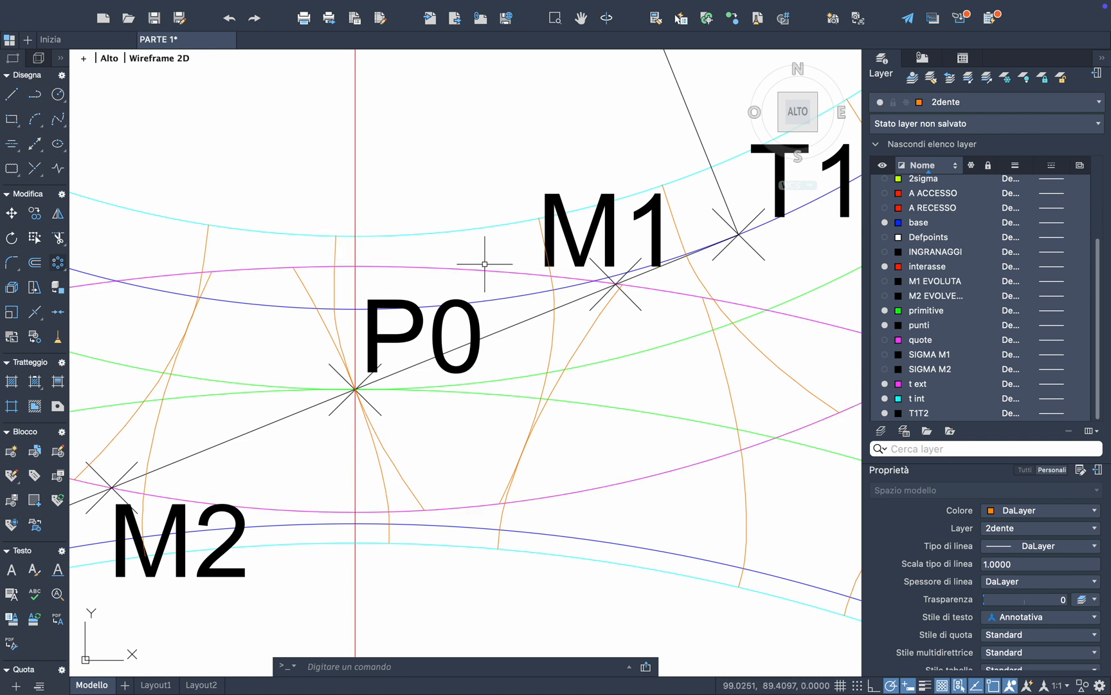
{"action": "scroll", "coordinate": [474, 186], "scroll_direction": "down", "scroll_amount": 8}
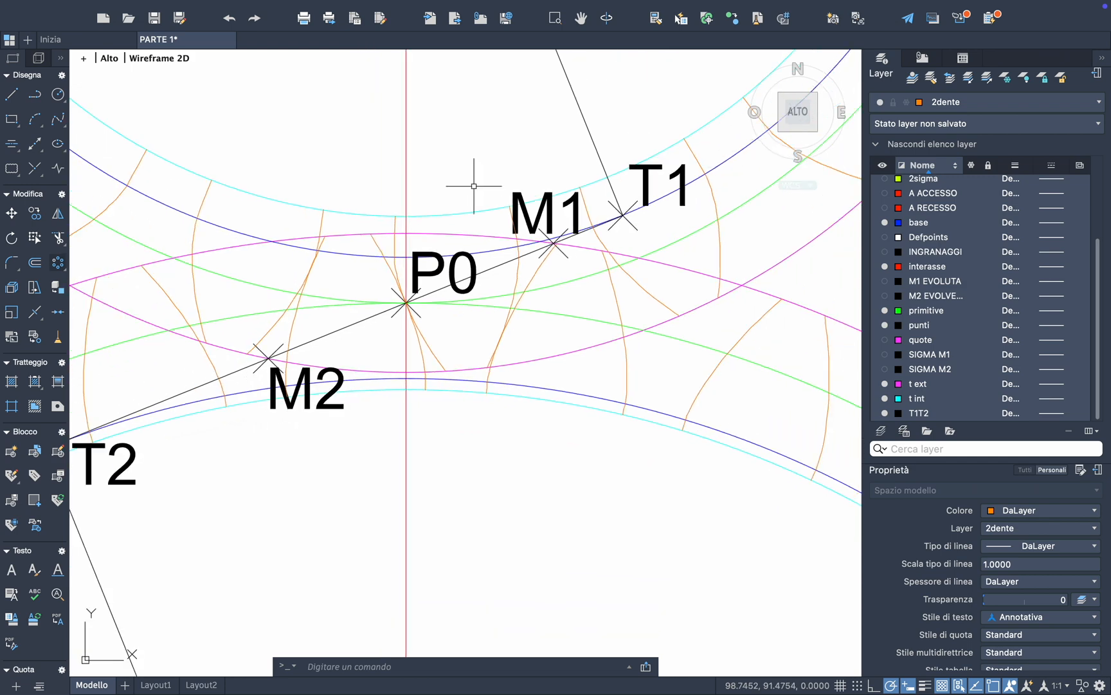
{"action": "scroll", "coordinate": [459, 186], "scroll_direction": "down", "scroll_amount": 3}
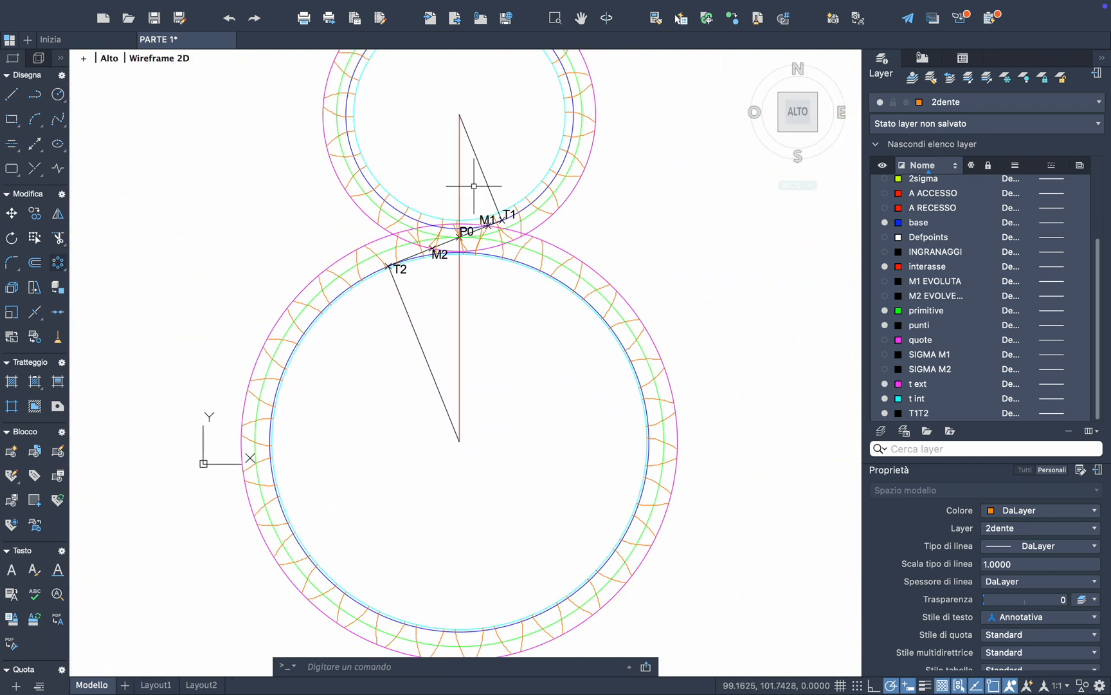